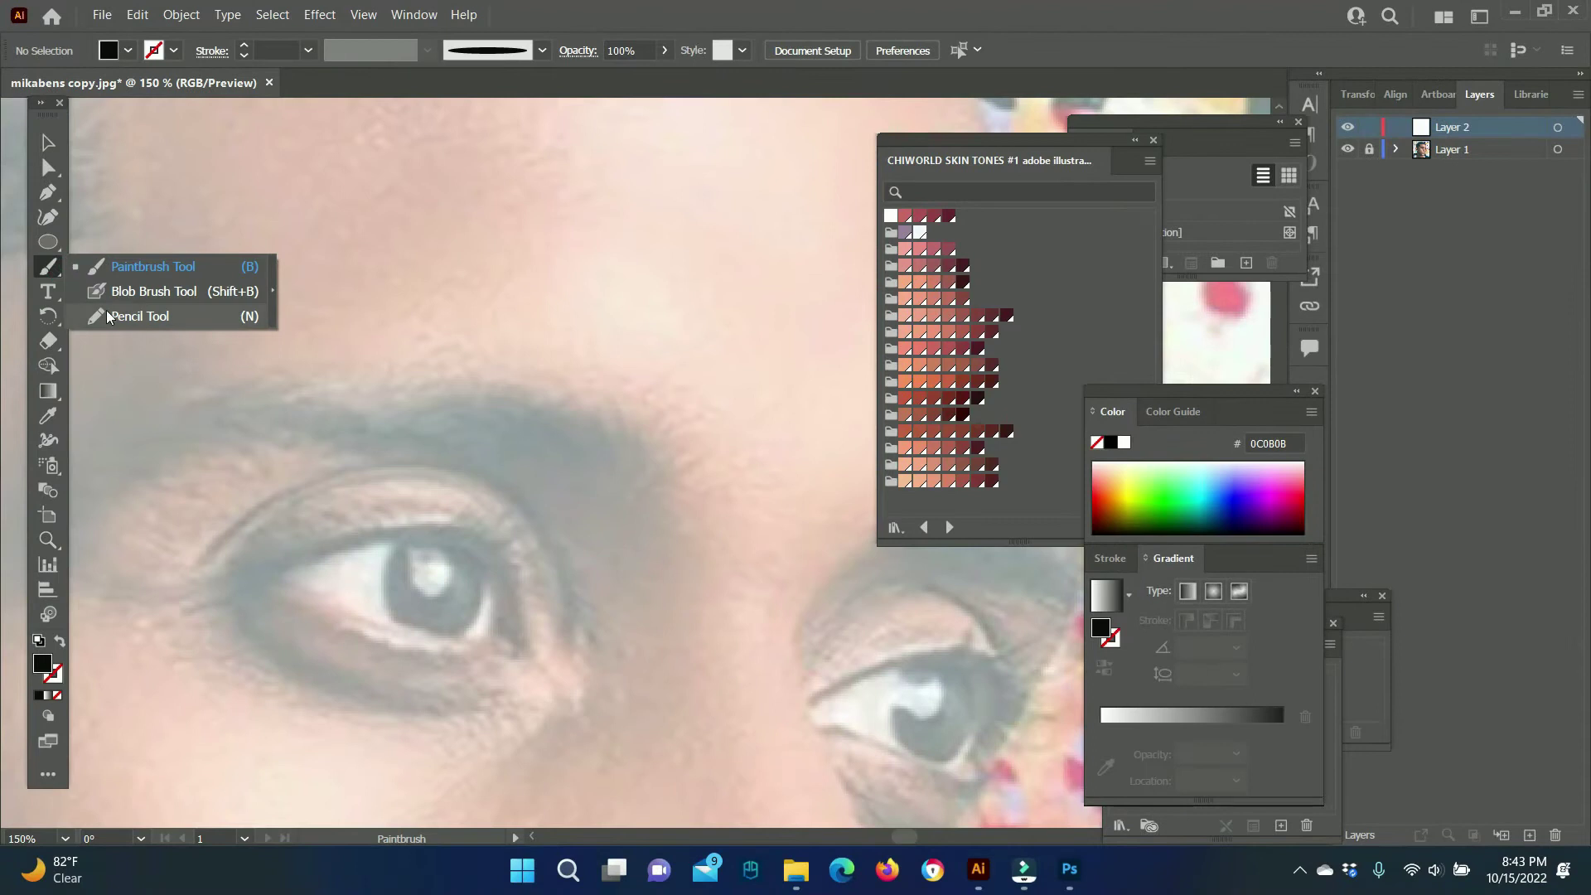
Zoom onto the eye and paint the first 0.25 pt black eyebrow hair strokes.
{"action": "left_click", "coordinate": [124, 313]}
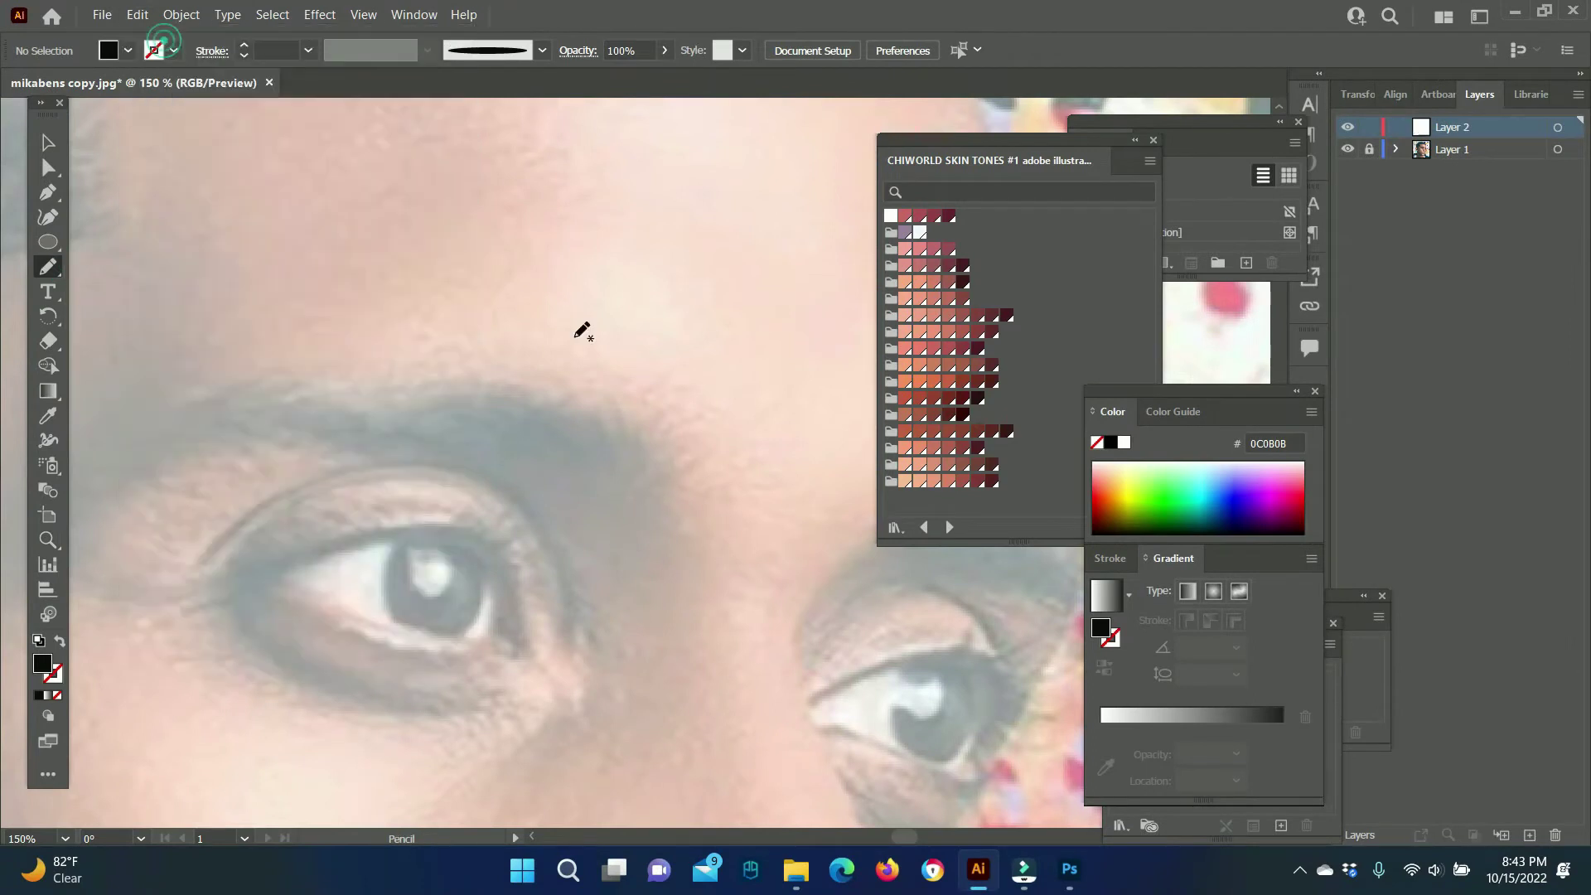
{"action": "key", "text": "b"}
{"action": "key", "text": "shift+x"}
{"action": "left_click_drag", "start_coordinate": [630, 504], "coordinate": [713, 440]}
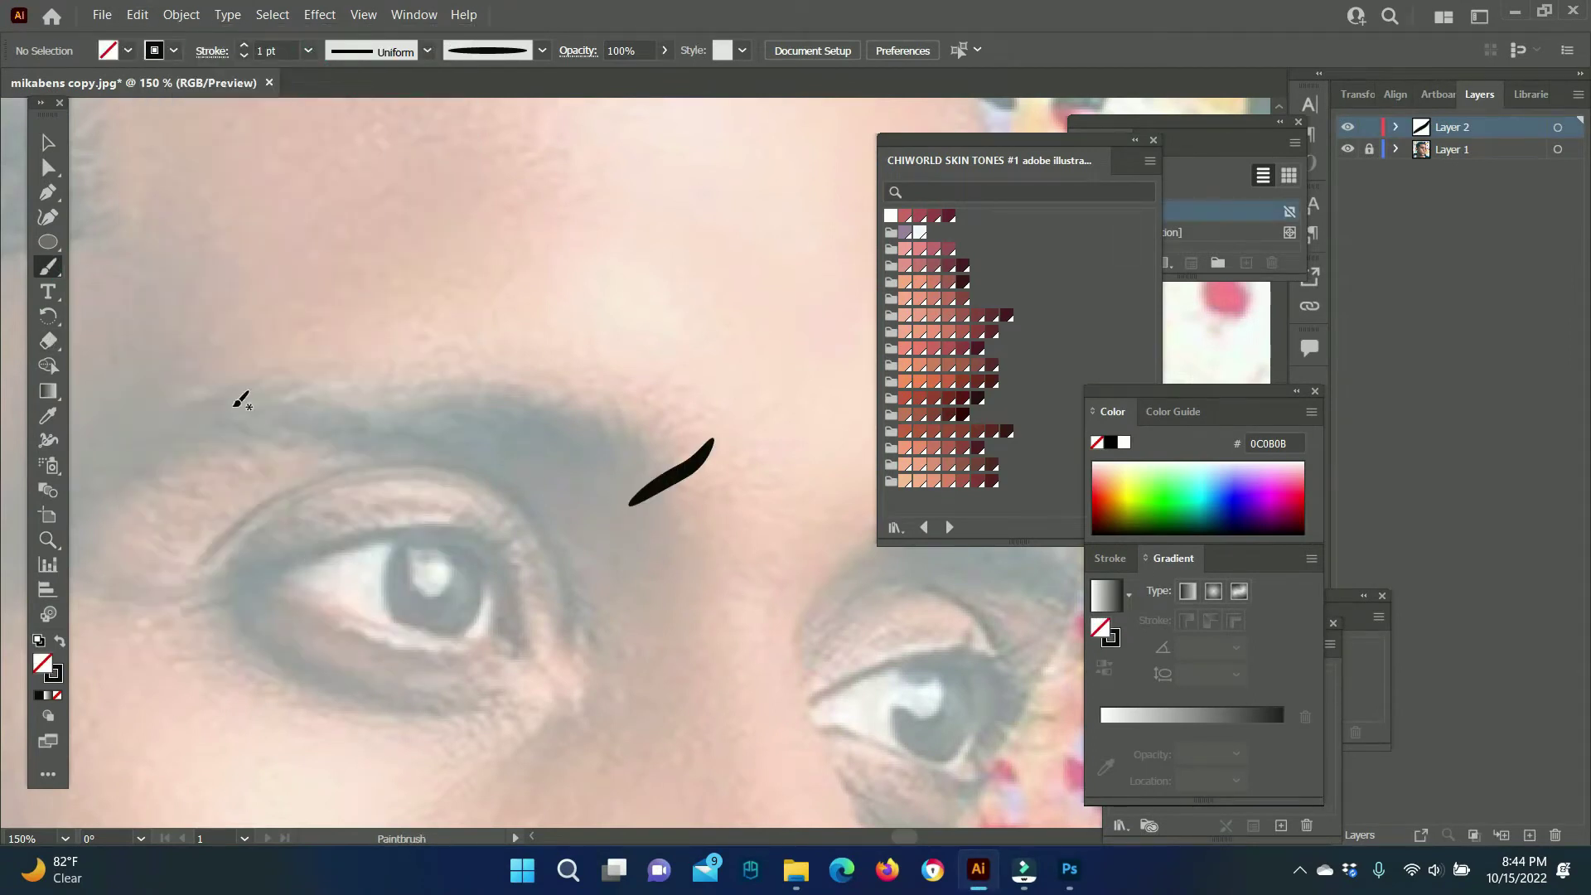
{"action": "key", "text": "v"}
{"action": "key", "text": "b"}
{"action": "left_click_drag", "start_coordinate": [638, 487], "coordinate": [687, 425]}
{"action": "mouse_move", "coordinate": [628, 482]}
{"action": "left_mouse_down"}
{"action": "mouse_move", "coordinate": [659, 402]}
{"action": "mouse_move", "coordinate": [628, 401]}
{"action": "left_mouse_up"}
{"action": "left_click_drag", "start_coordinate": [603, 388], "coordinate": [622, 475]}
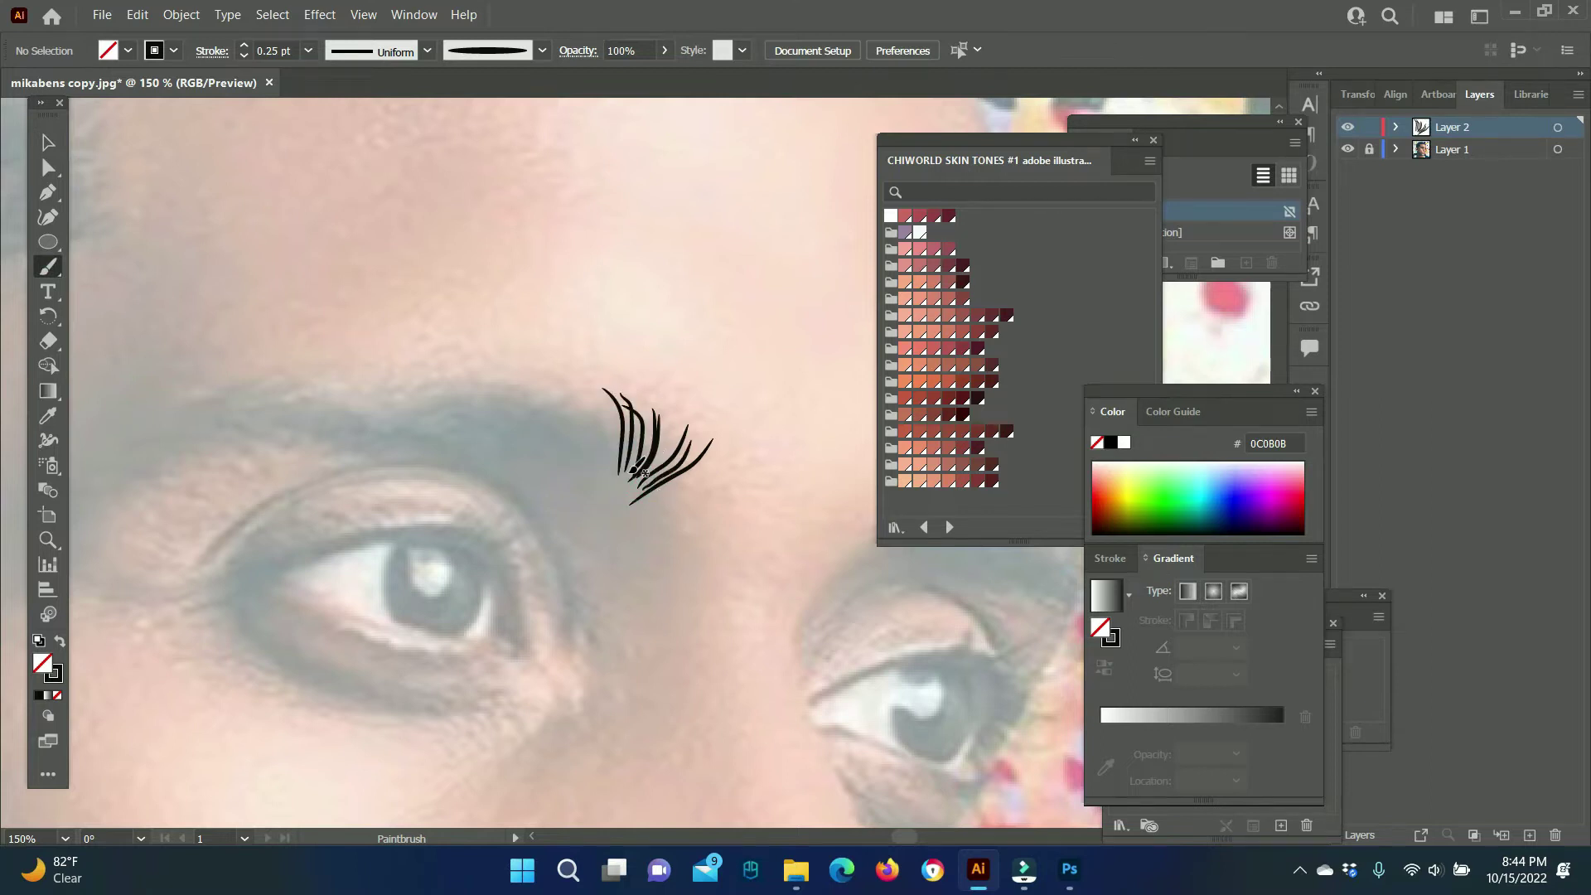
{"action": "left_click_drag", "start_coordinate": [582, 400], "coordinate": [620, 473]}
Trace the eyebrow body with the Pencil and fill it black (000000).
{"action": "key", "text": "n"}
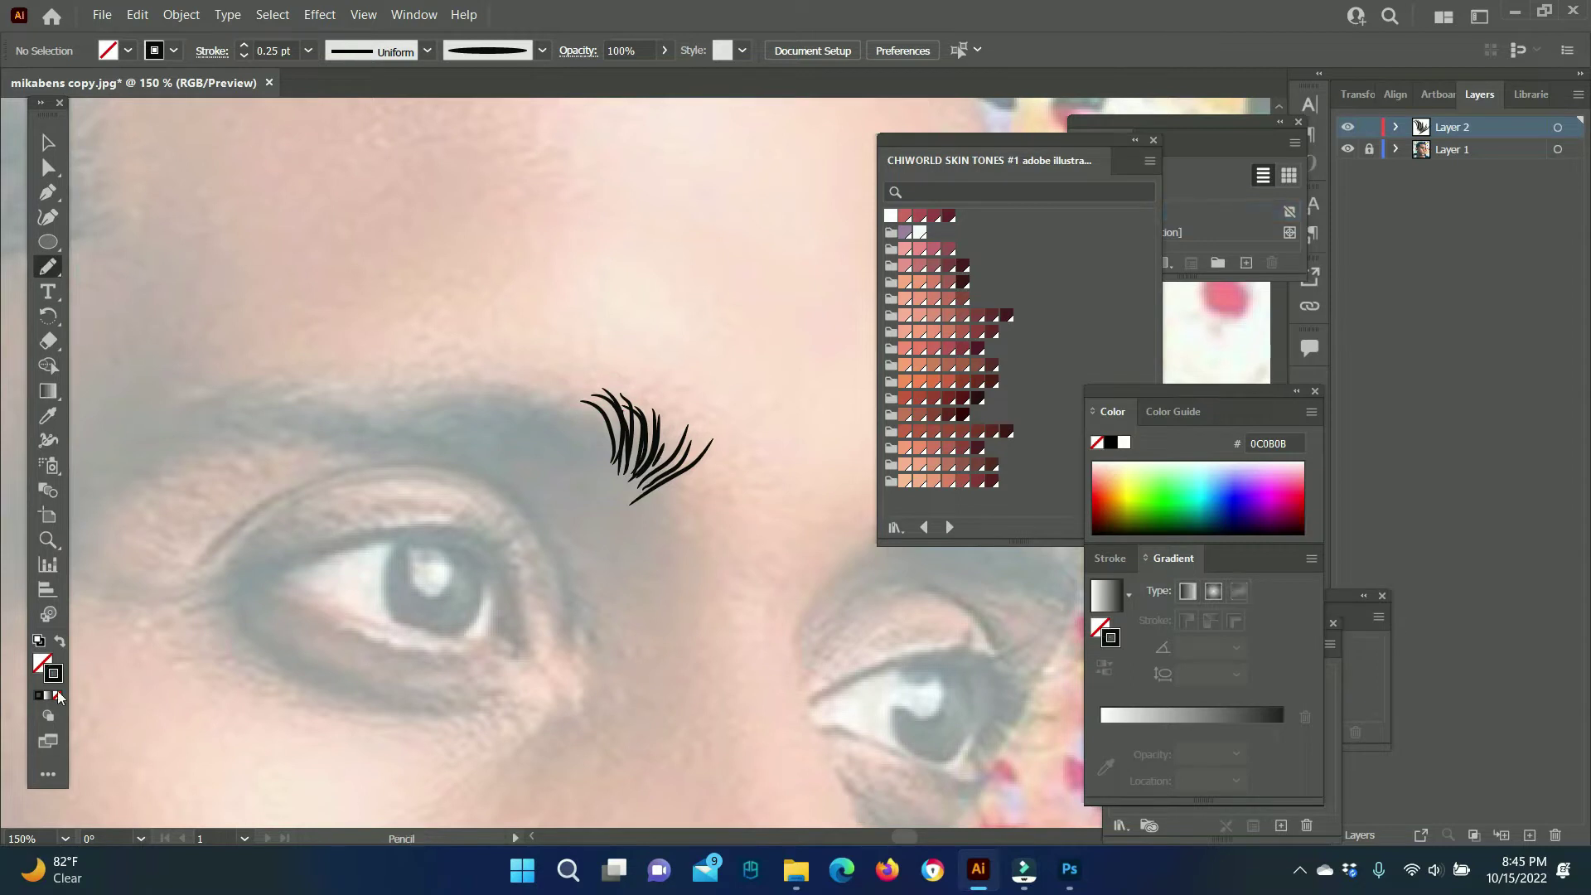
{"action": "left_click_drag", "start_coordinate": [607, 429], "coordinate": [566, 401]}
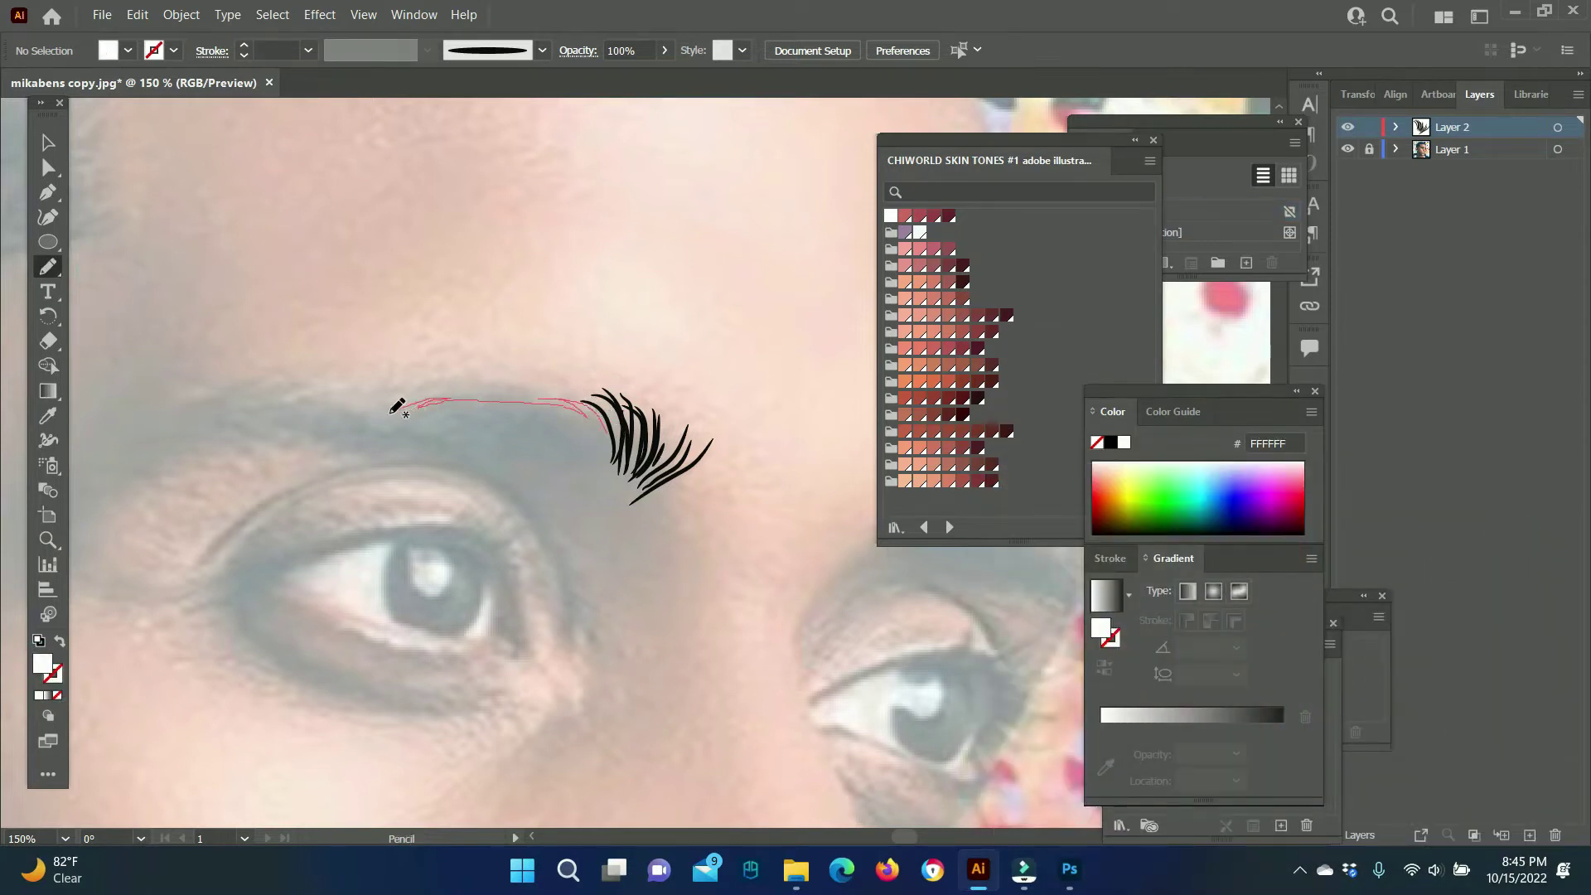
{"action": "left_click_drag", "start_coordinate": [599, 454], "coordinate": [590, 471]}
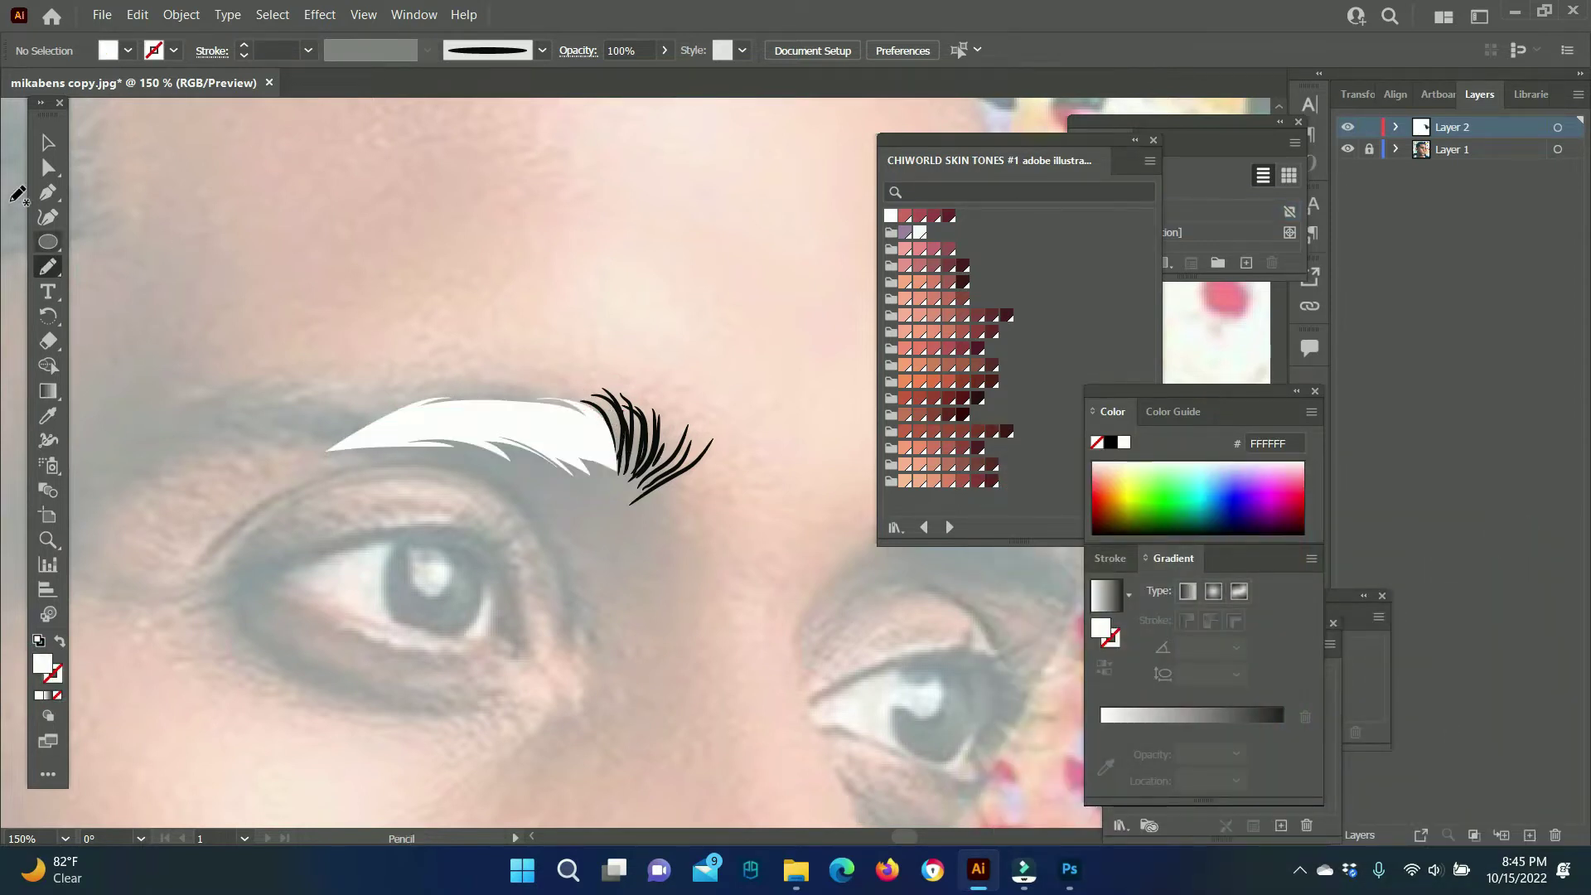
{"action": "left_click", "coordinate": [47, 142]}
{"action": "double_click", "coordinate": [43, 663]}
{"action": "type", "text": "000000"}
{"action": "key", "text": "Return"}
{"action": "left_click", "coordinate": [212, 265]}
{"action": "scroll", "coordinate": [212, 266], "scroll_direction": "left", "scroll_amount": 3}
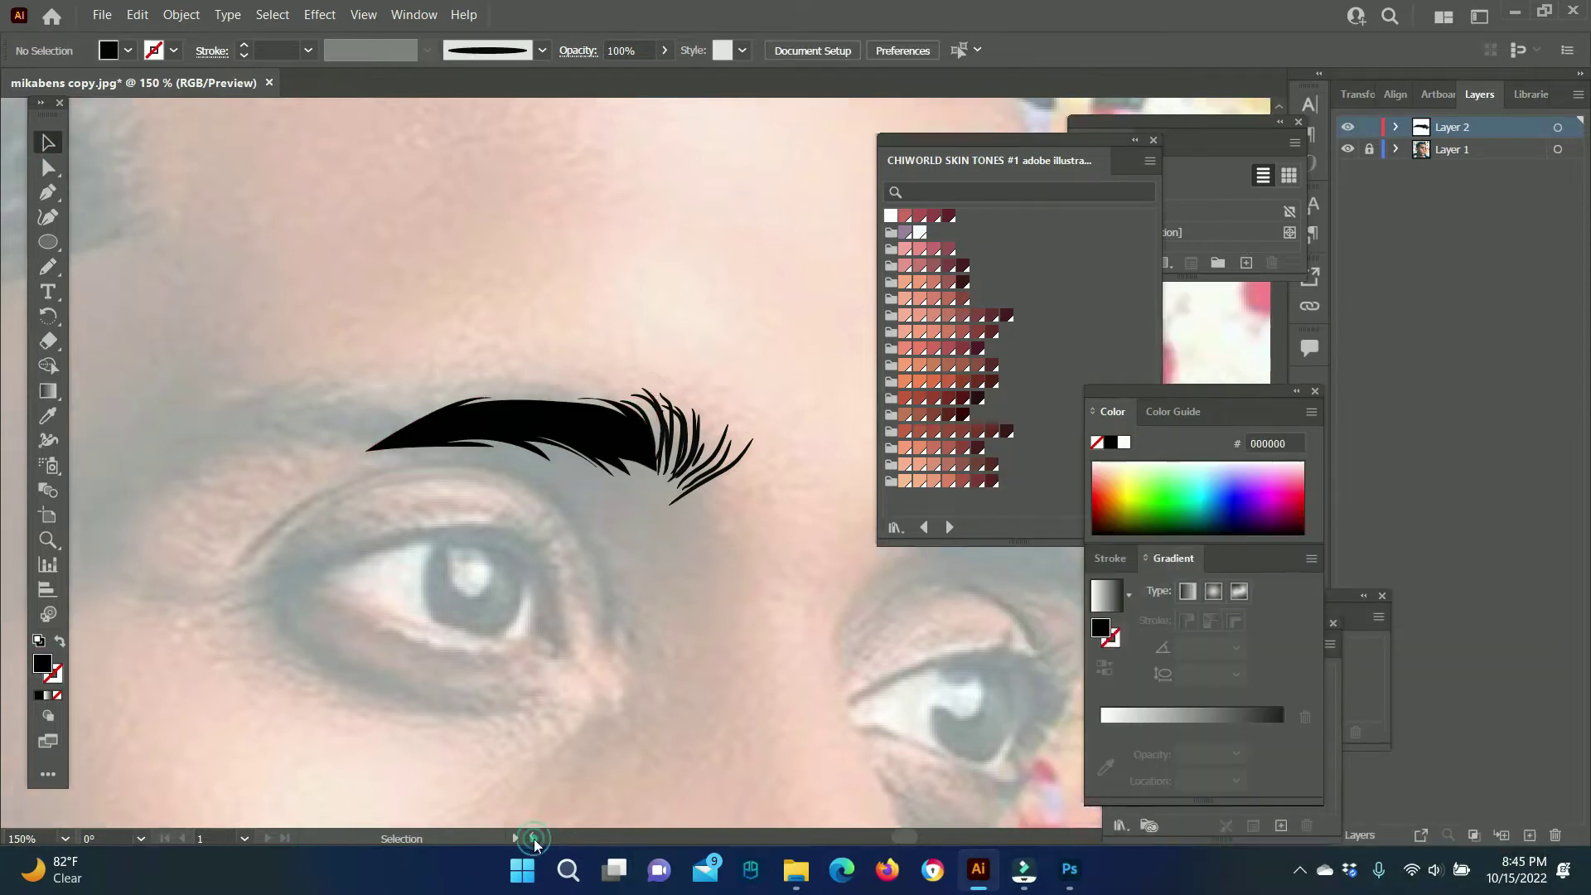
Paint 0.25 pt hairs along the eyebrow's top and lower edges, extending it leftward.
{"action": "key", "text": "b"}
{"action": "left_click", "coordinate": [308, 51]}
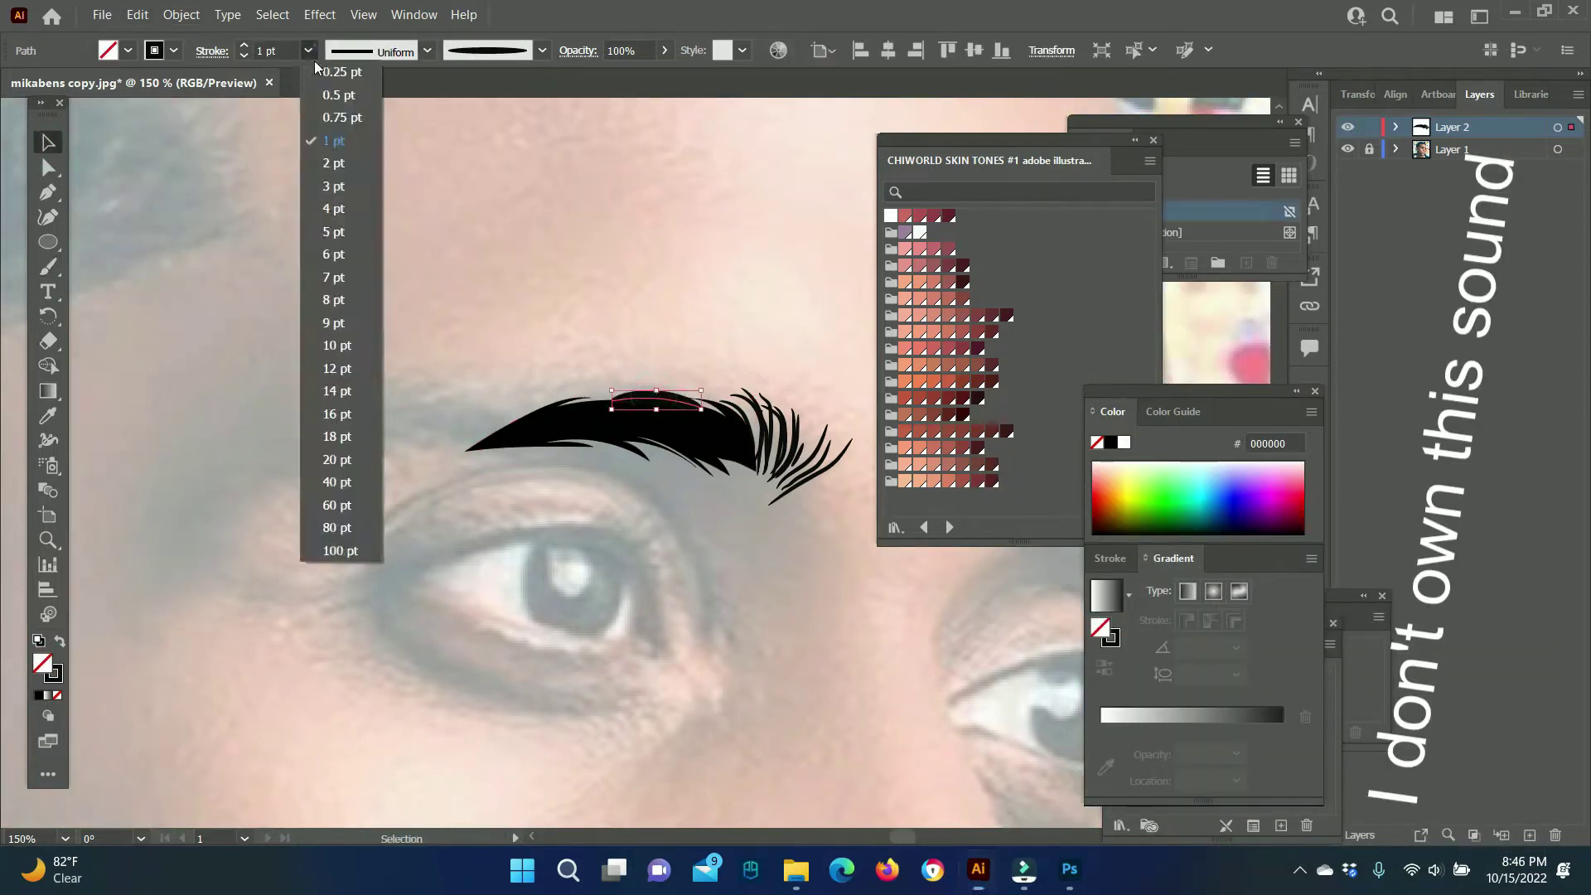
{"action": "key", "text": "v"}
{"action": "left_click", "coordinate": [48, 266]}
{"action": "mouse_move", "coordinate": [703, 399]}
{"action": "left_mouse_down"}
{"action": "mouse_move", "coordinate": [567, 387]}
{"action": "mouse_move", "coordinate": [470, 441]}
{"action": "left_mouse_up"}
{"action": "left_click_drag", "start_coordinate": [585, 389], "coordinate": [489, 432]}
{"action": "left_click_drag", "start_coordinate": [627, 453], "coordinate": [684, 458]}
{"action": "mouse_move", "coordinate": [493, 419]}
{"action": "left_mouse_down"}
{"action": "mouse_move", "coordinate": [381, 406]}
{"action": "mouse_move", "coordinate": [353, 443]}
{"action": "mouse_move", "coordinate": [374, 408]}
{"action": "mouse_move", "coordinate": [236, 522]}
{"action": "left_mouse_up"}
Add thin hair strokes extending the eyebrow tail down-left.
{"action": "left_click_drag", "start_coordinate": [385, 480], "coordinate": [273, 507]}
{"action": "left_click_drag", "start_coordinate": [398, 443], "coordinate": [332, 464]}
{"action": "left_click_drag", "start_coordinate": [318, 498], "coordinate": [264, 507]}
{"action": "left_click_drag", "start_coordinate": [373, 456], "coordinate": [289, 481]}
{"action": "mouse_move", "coordinate": [439, 427]}
{"action": "left_mouse_down"}
{"action": "mouse_move", "coordinate": [233, 522]}
{"action": "mouse_move", "coordinate": [237, 553]}
{"action": "left_mouse_up"}
{"action": "left_click_drag", "start_coordinate": [302, 546], "coordinate": [225, 529]}
Brush lash lines at the eye's outer corner and the curved crease above the eye.
{"action": "left_click_drag", "start_coordinate": [338, 588], "coordinate": [189, 580]}
{"action": "left_click_drag", "start_coordinate": [336, 592], "coordinate": [263, 604]}
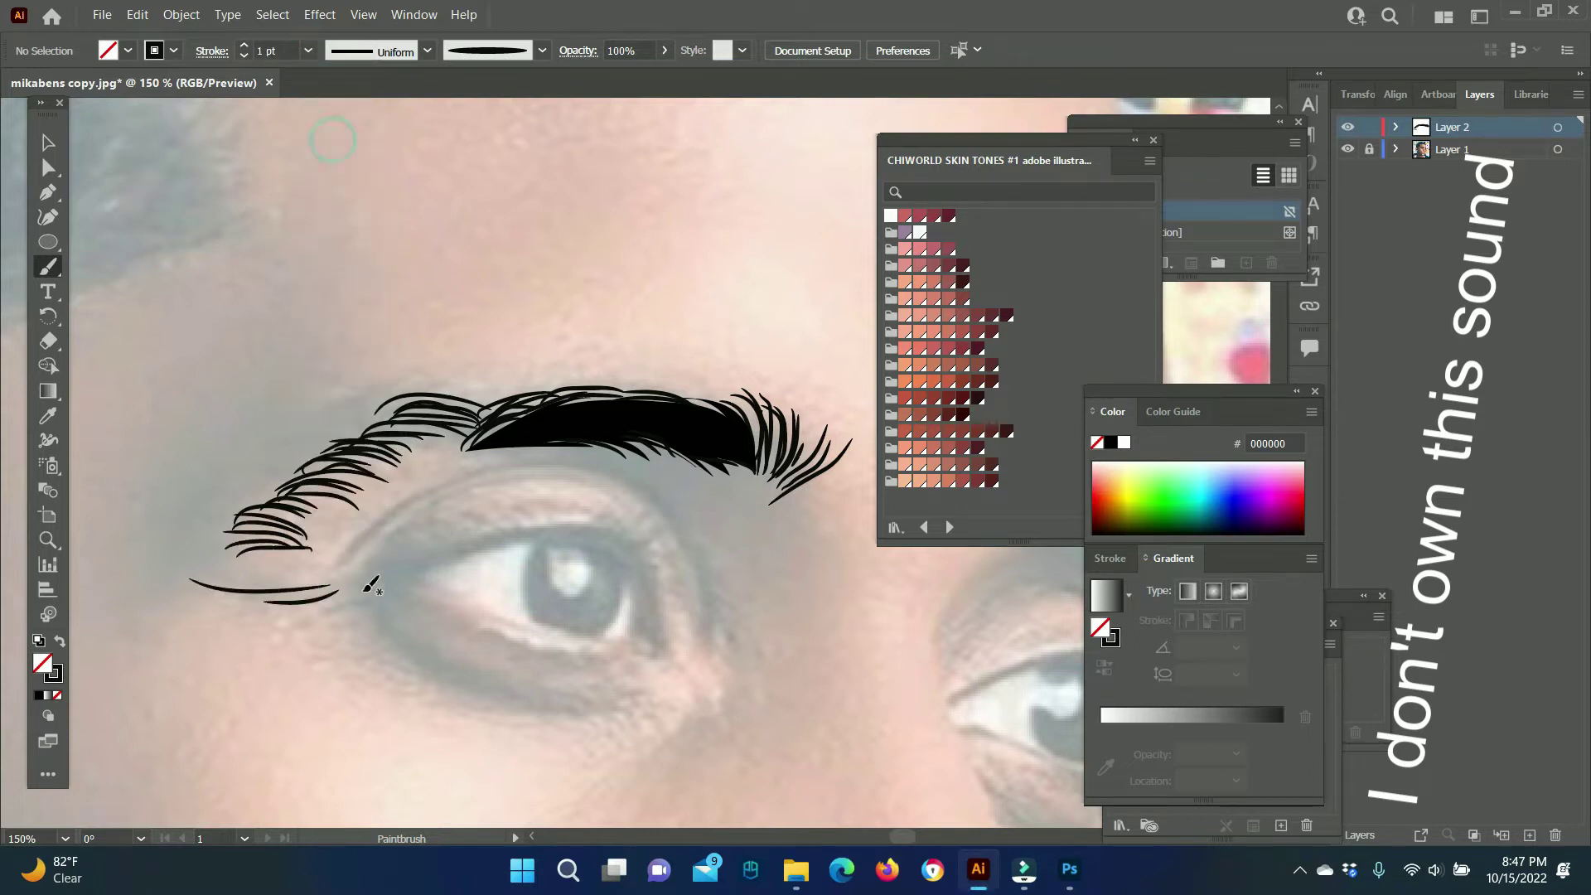
{"action": "left_click_drag", "start_coordinate": [636, 476], "coordinate": [705, 627]}
{"action": "left_click_drag", "start_coordinate": [368, 602], "coordinate": [286, 637]}
{"action": "key", "text": "n"}
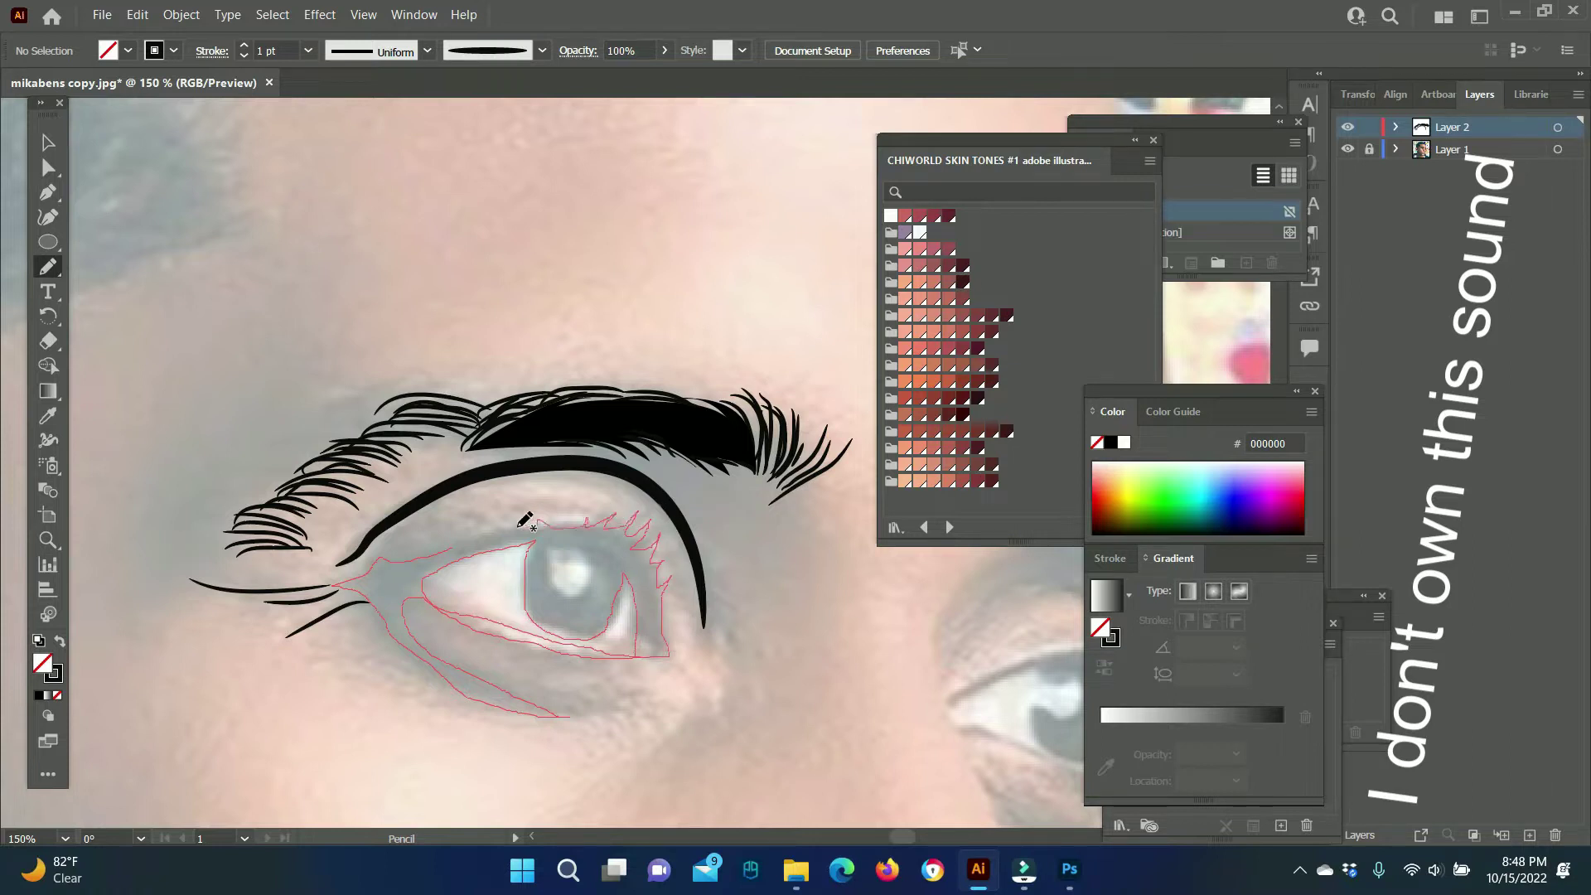
Retrace the lower eyelid and fill the traced eyelid shapes solid black.
{"action": "key", "text": "ctrl+z"}
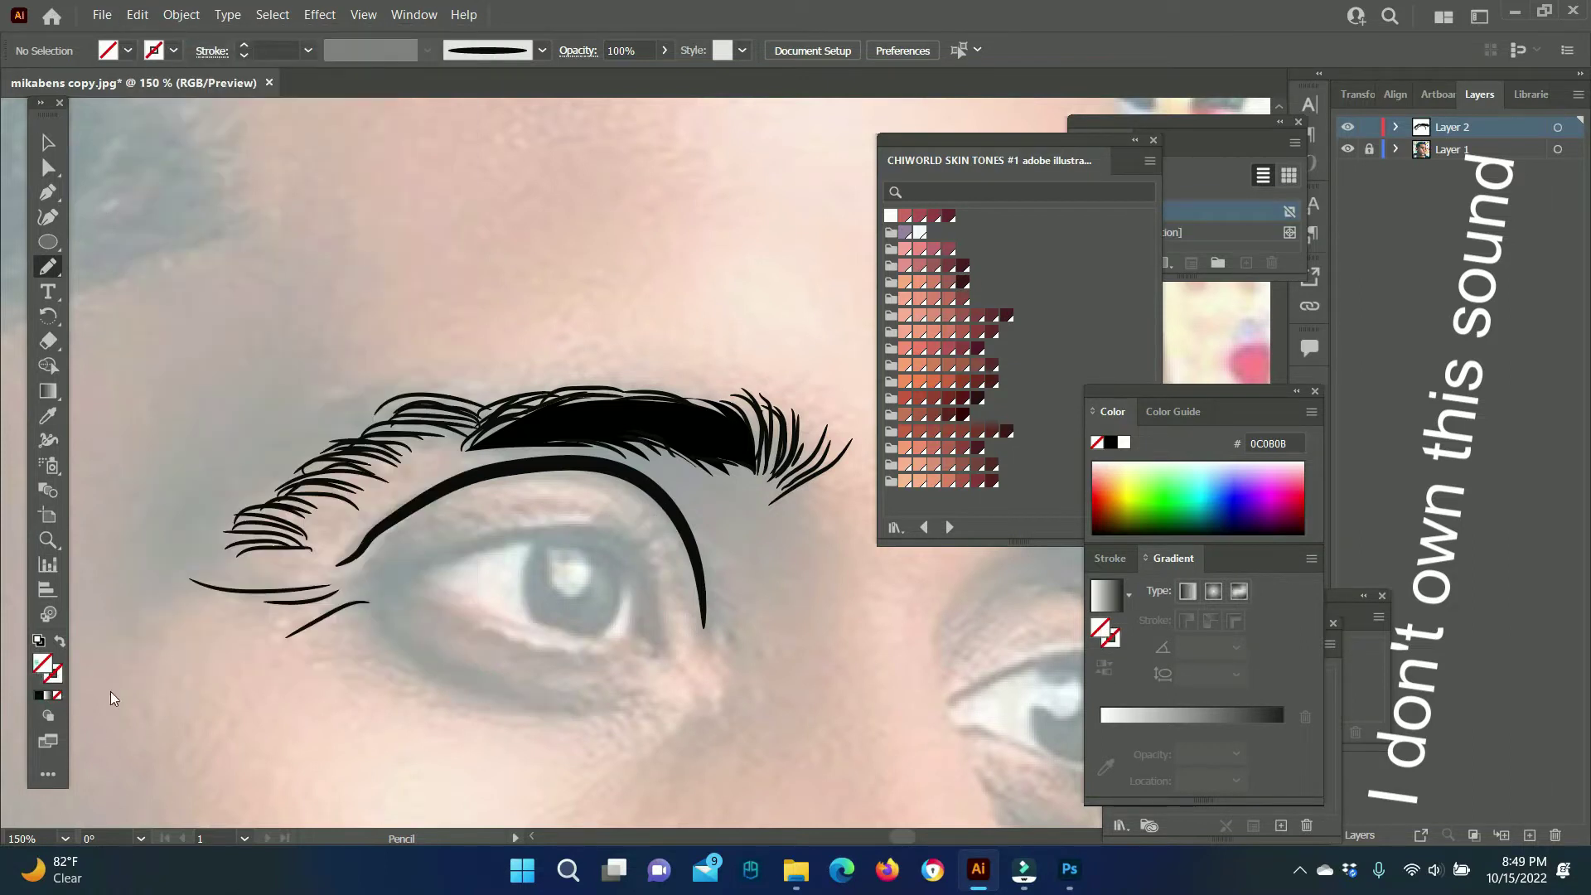
{"action": "mouse_move", "coordinate": [325, 590]}
{"action": "left_mouse_down"}
{"action": "mouse_move", "coordinate": [611, 709]}
{"action": "mouse_move", "coordinate": [484, 672]}
{"action": "left_mouse_up"}
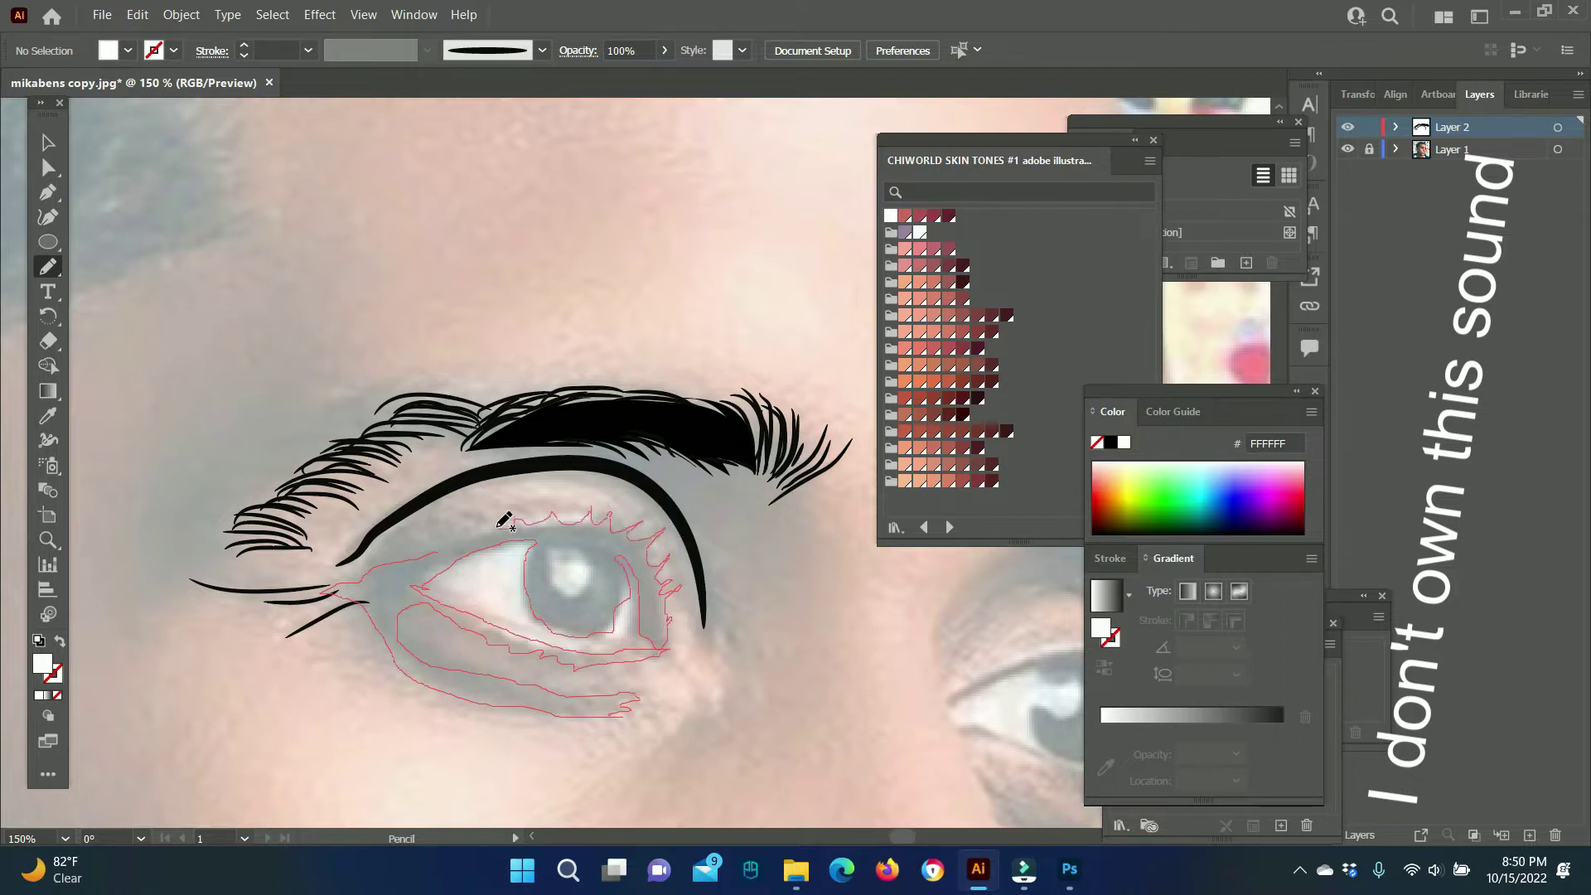
{"action": "key", "text": "v"}
{"action": "left_click", "coordinate": [381, 568]}
{"action": "left_click", "coordinate": [1110, 442]}
{"action": "key", "text": "n"}
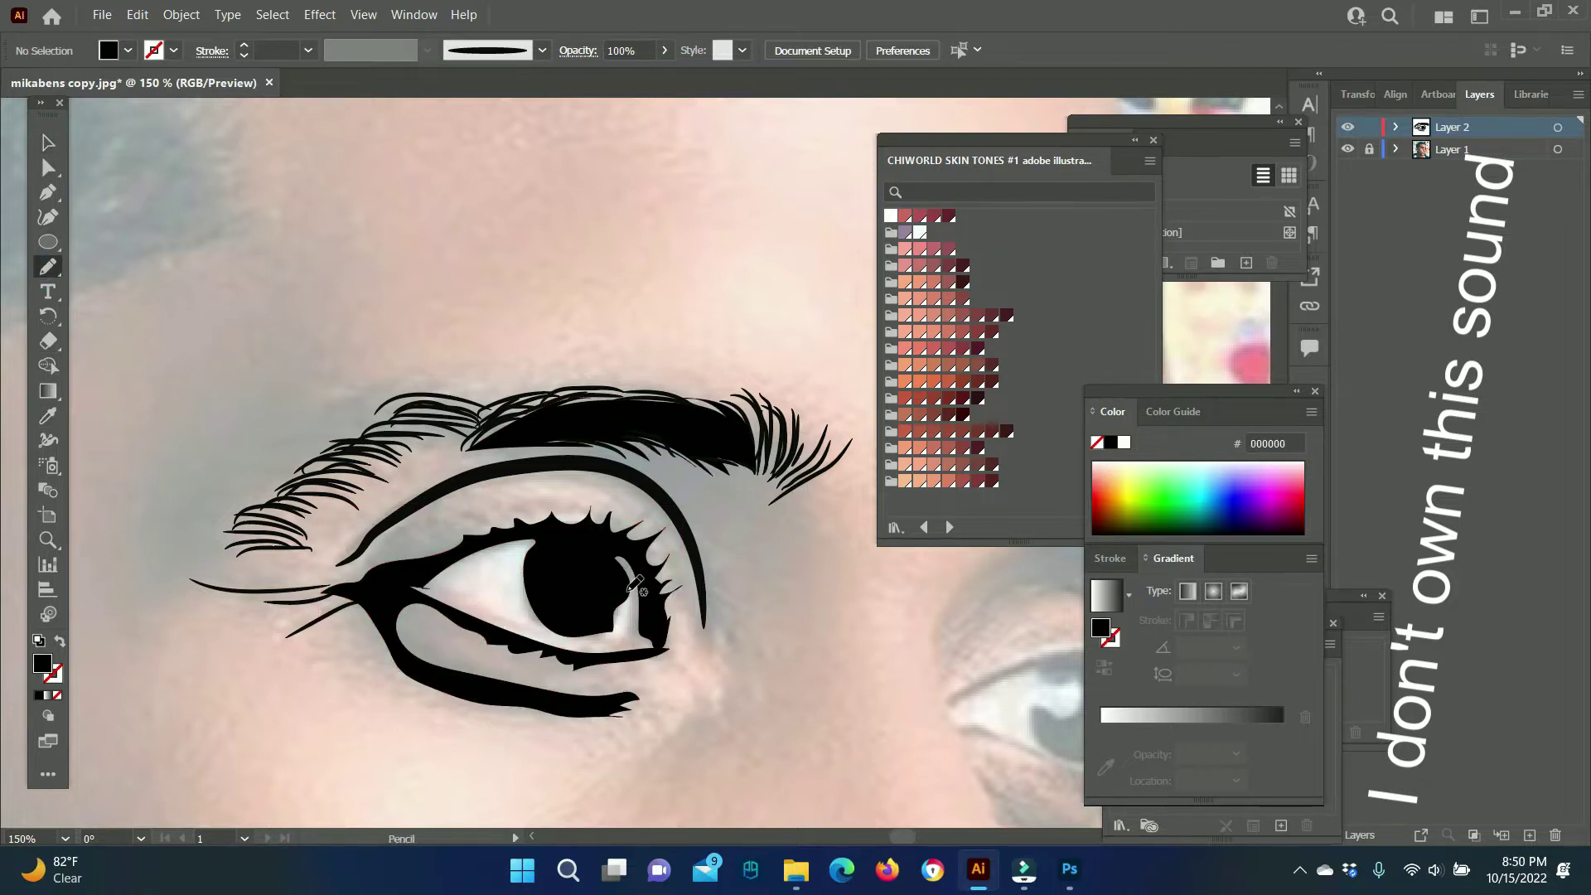
Trace the iris as a closed filled black shape, zoomed in closer.
{"action": "left_click_drag", "start_coordinate": [635, 585], "coordinate": [557, 543]}
{"action": "key", "text": "ctrl+equal"}
{"action": "left_click_drag", "start_coordinate": [466, 327], "coordinate": [460, 337]}
Zoom to the second eyebrow and paint its base curve with a 0.25 pt brush.
{"action": "key", "text": "z"}
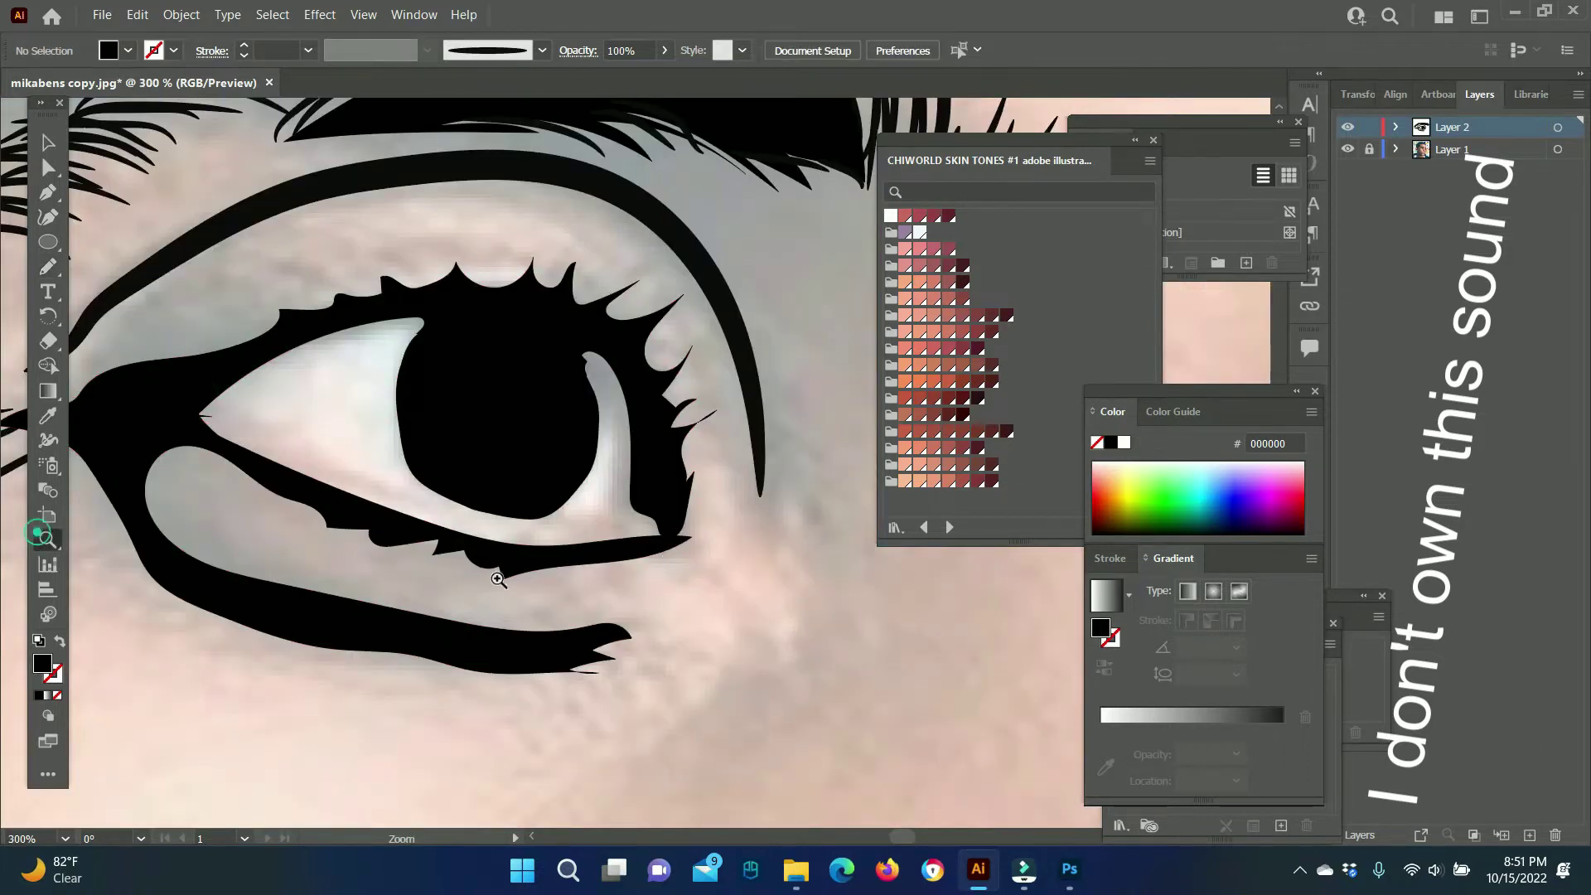
{"action": "left_click", "coordinate": [782, 455]}
{"action": "left_click", "coordinate": [48, 267]}
{"action": "left_click", "coordinate": [308, 51]}
{"action": "left_click_drag", "start_coordinate": [278, 452], "coordinate": [519, 358]}
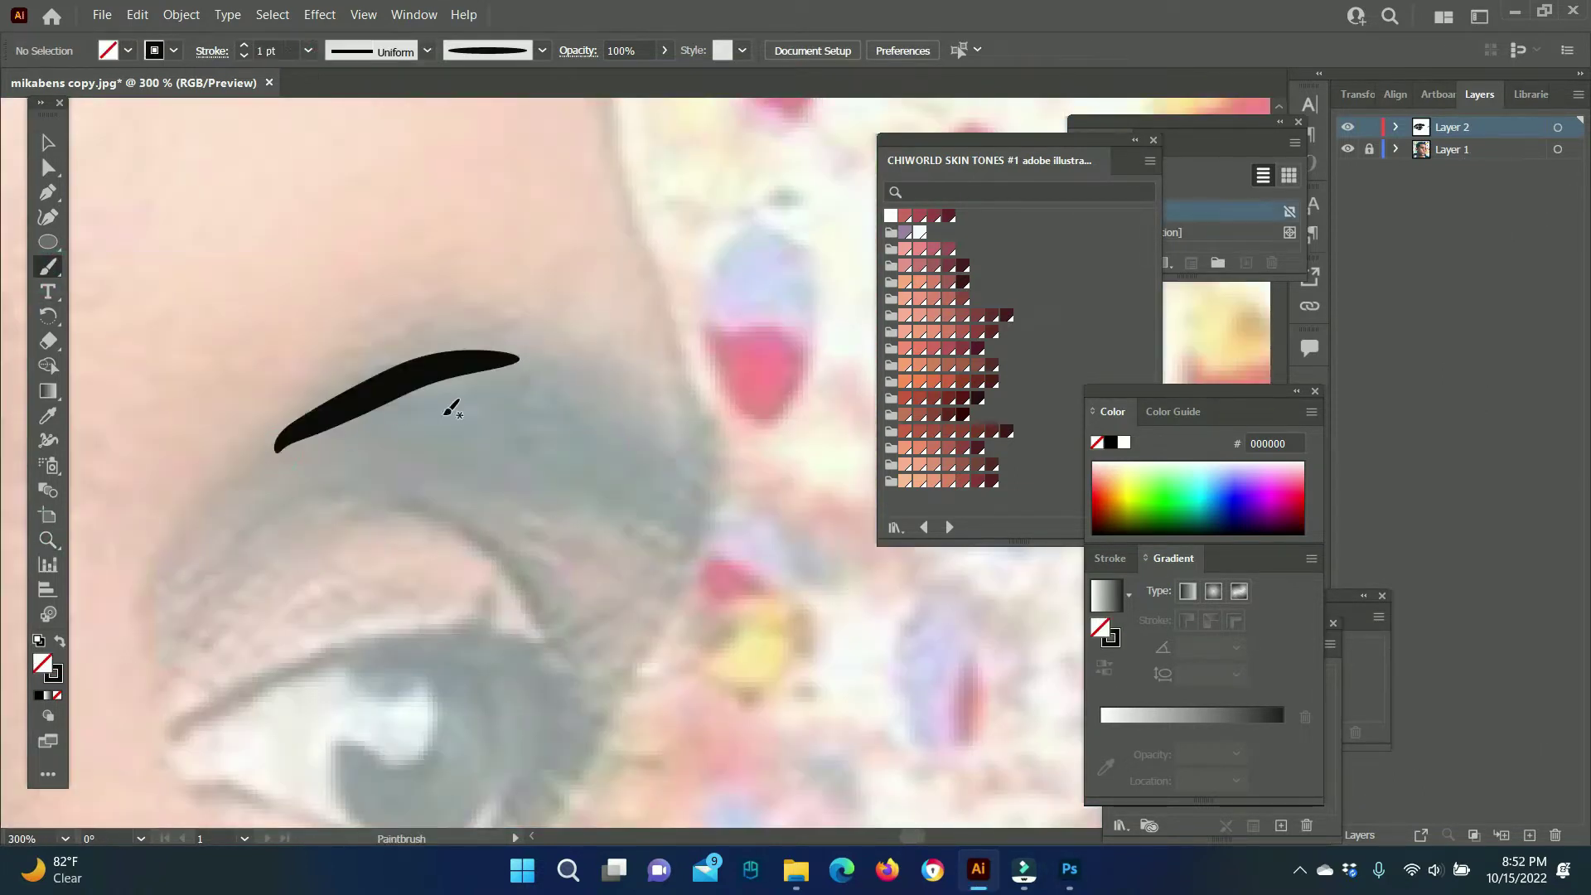
{"action": "left_click", "coordinate": [308, 51]}
Paint 0.25 pt hair strokes along the second eyebrow, thickening it toward the right.
{"action": "mouse_move", "coordinate": [303, 412]}
{"action": "left_mouse_down"}
{"action": "mouse_move", "coordinate": [502, 349]}
{"action": "mouse_move", "coordinate": [576, 370]}
{"action": "left_mouse_up"}
{"action": "mouse_move", "coordinate": [373, 418]}
{"action": "left_mouse_down"}
{"action": "mouse_move", "coordinate": [614, 411]}
{"action": "mouse_move", "coordinate": [581, 445]}
{"action": "mouse_move", "coordinate": [336, 415]}
{"action": "left_mouse_up"}
{"action": "left_click_drag", "start_coordinate": [584, 377], "coordinate": [415, 390]}
{"action": "left_click_drag", "start_coordinate": [596, 427], "coordinate": [356, 431]}
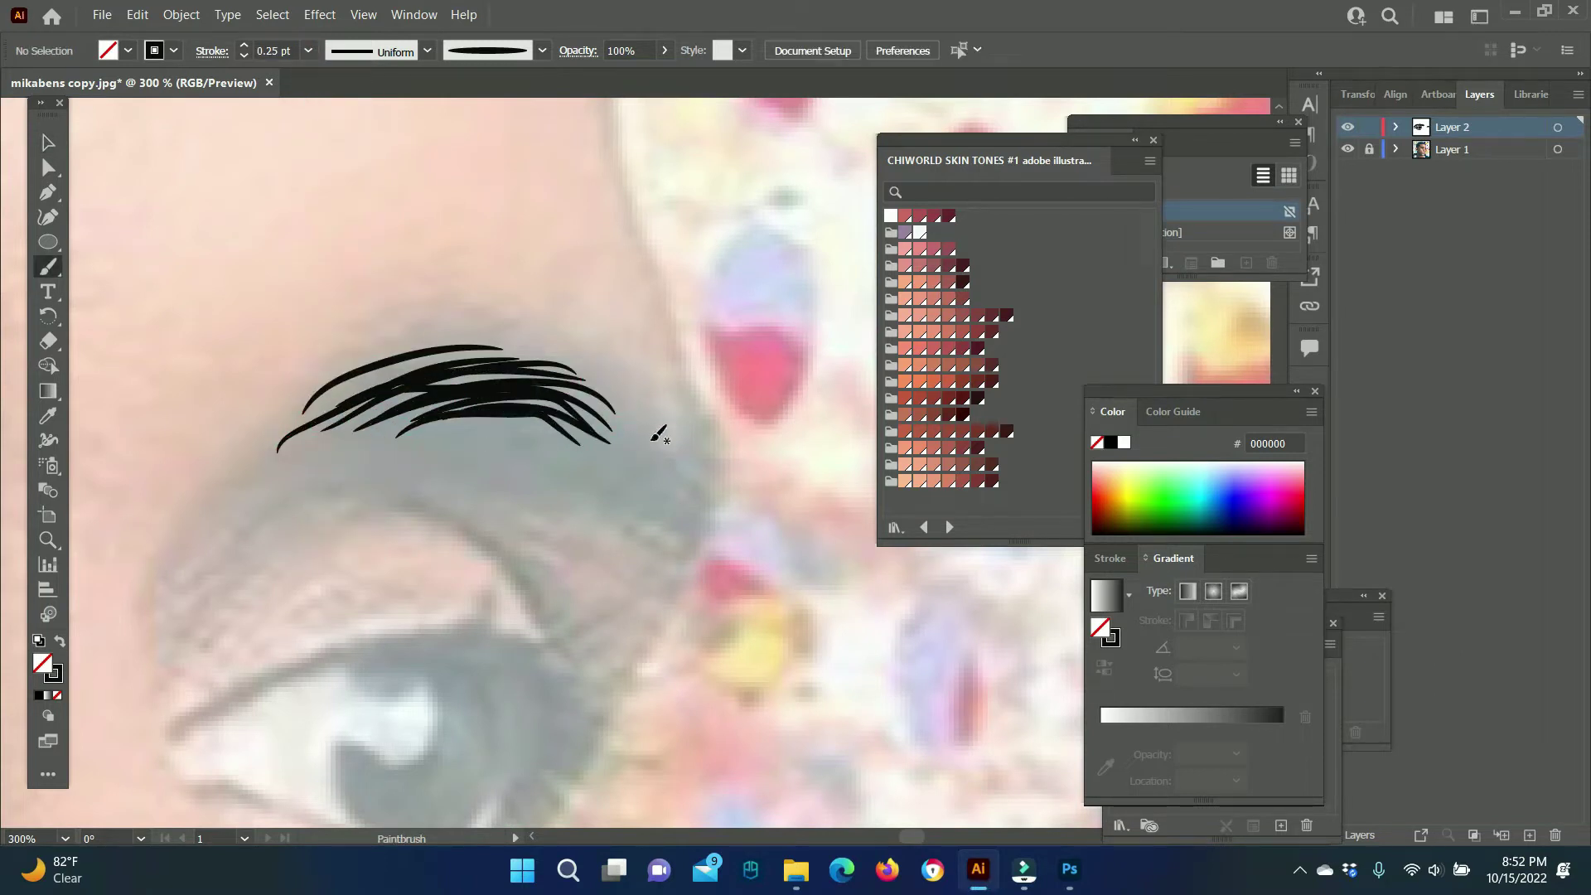
{"action": "left_click_drag", "start_coordinate": [655, 437], "coordinate": [464, 406]}
Trace the filled eyebrow body with the Pencil using near-black fill 050505.
{"action": "left_click", "coordinate": [55, 274]}
{"action": "left_click", "coordinate": [124, 302]}
{"action": "double_click", "coordinate": [42, 663]}
{"action": "left_click", "coordinate": [1488, 536]}
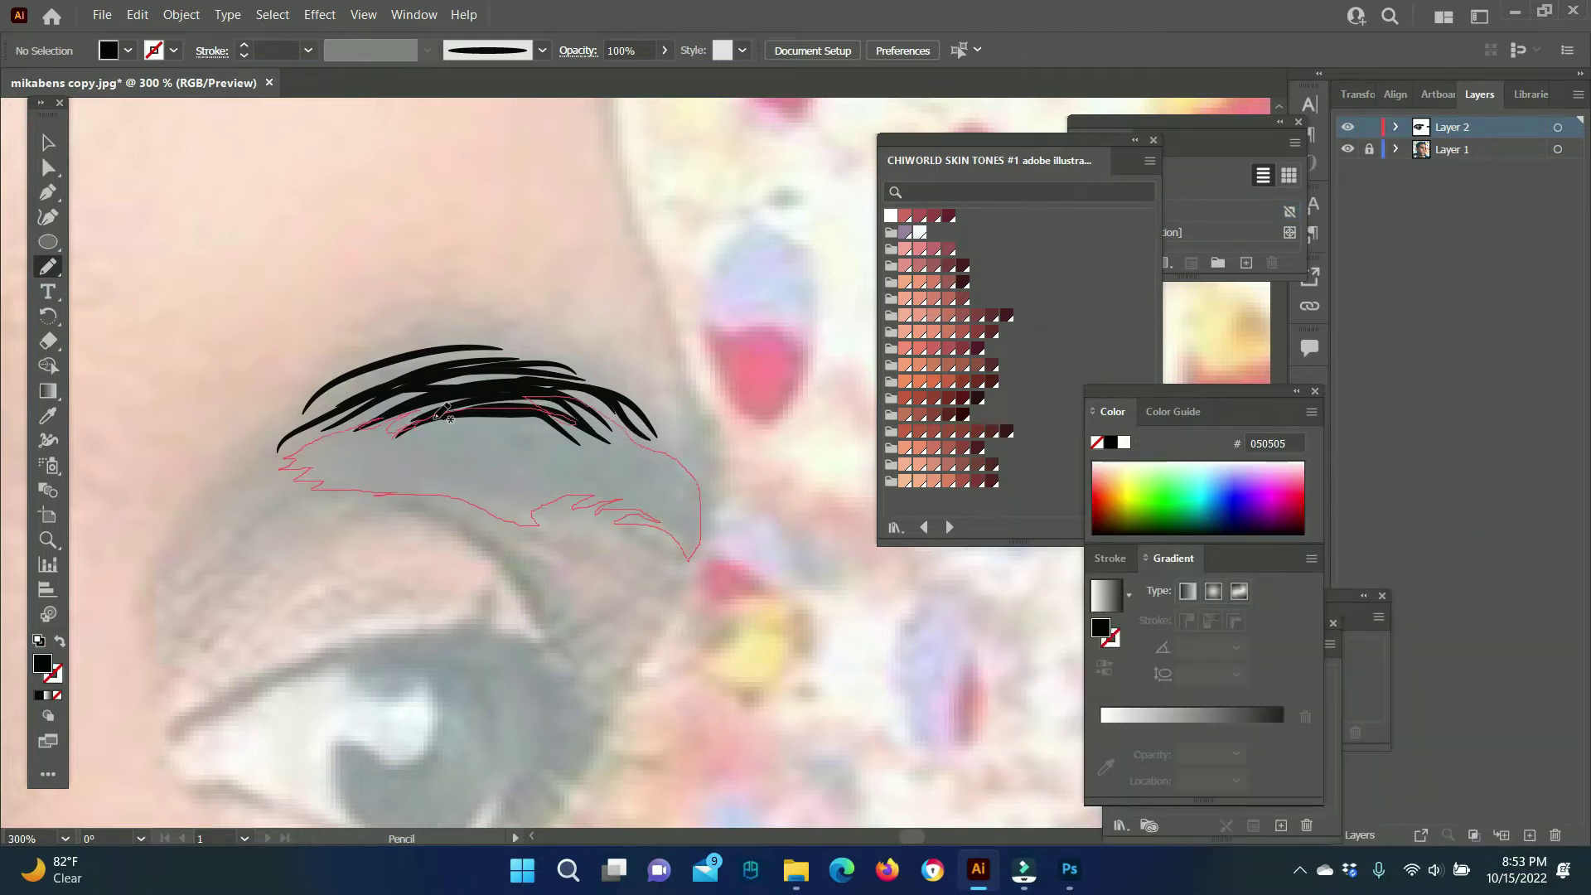
{"action": "left_click_drag", "start_coordinate": [445, 414], "coordinate": [439, 412]}
Return to the 0.25 pt Paintbrush and deselect the stray stroke.
{"action": "key", "text": "b"}
{"action": "left_click", "coordinate": [47, 143]}
{"action": "left_click", "coordinate": [663, 481]}
{"action": "left_click", "coordinate": [255, 398]}
{"action": "key", "text": "b"}
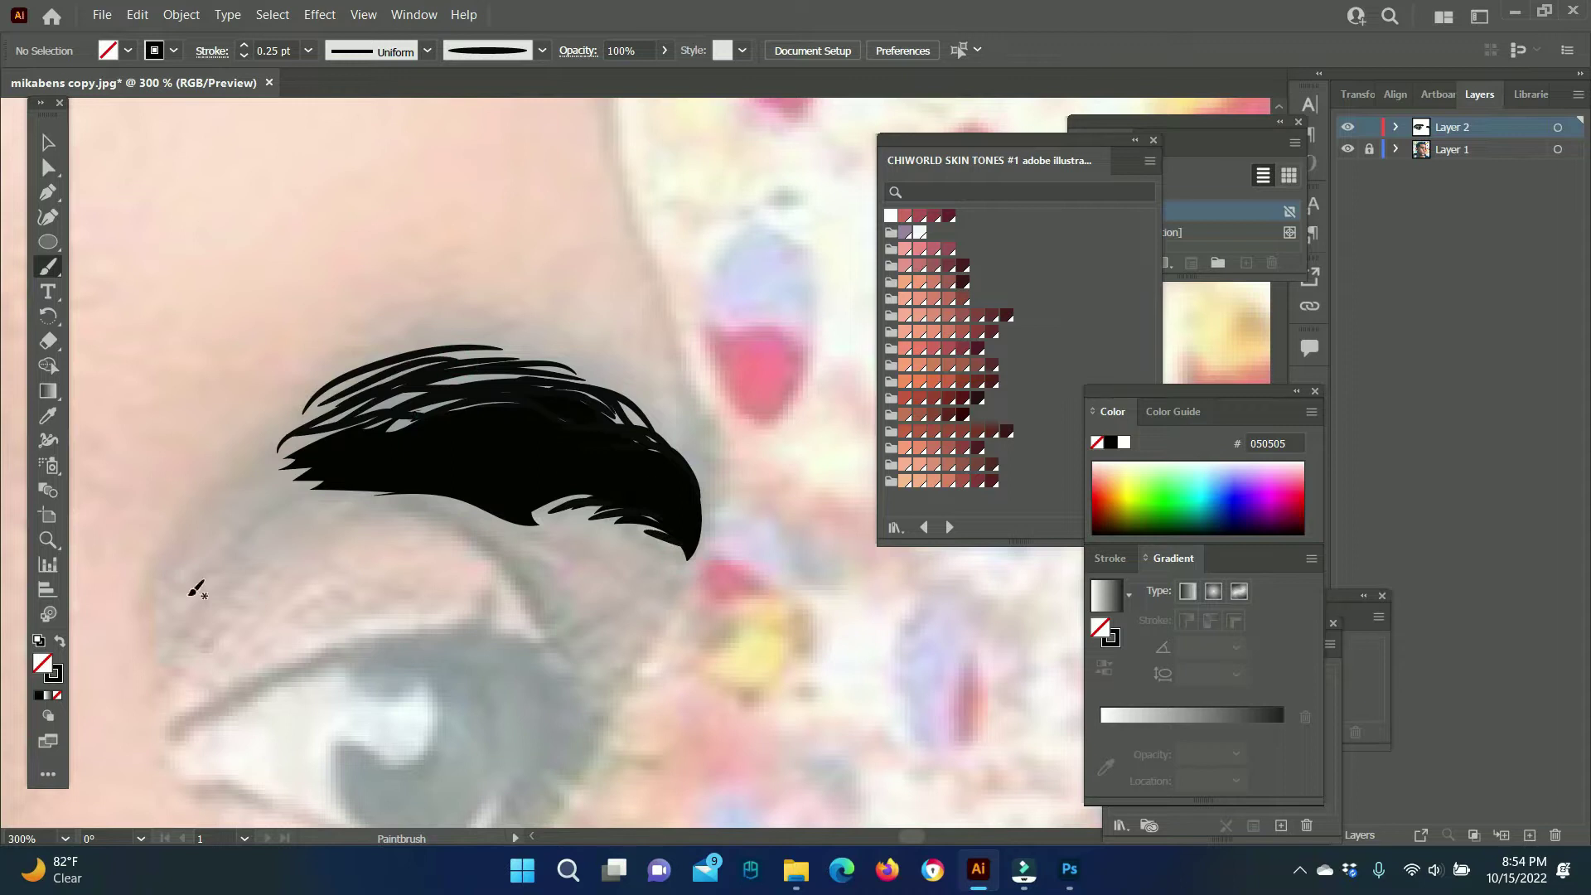
{"action": "scroll", "coordinate": [197, 588], "scroll_direction": "down", "scroll_amount": 3}
Paint a 1 pt eyelid line around the second eye and deselect a stray mark.
{"action": "left_click", "coordinate": [308, 51]}
{"action": "left_click", "coordinate": [332, 156]}
{"action": "left_click_drag", "start_coordinate": [427, 247], "coordinate": [620, 375]}
{"action": "left_click_drag", "start_coordinate": [241, 467], "coordinate": [526, 376]}
{"action": "left_click_drag", "start_coordinate": [604, 500], "coordinate": [547, 591]}
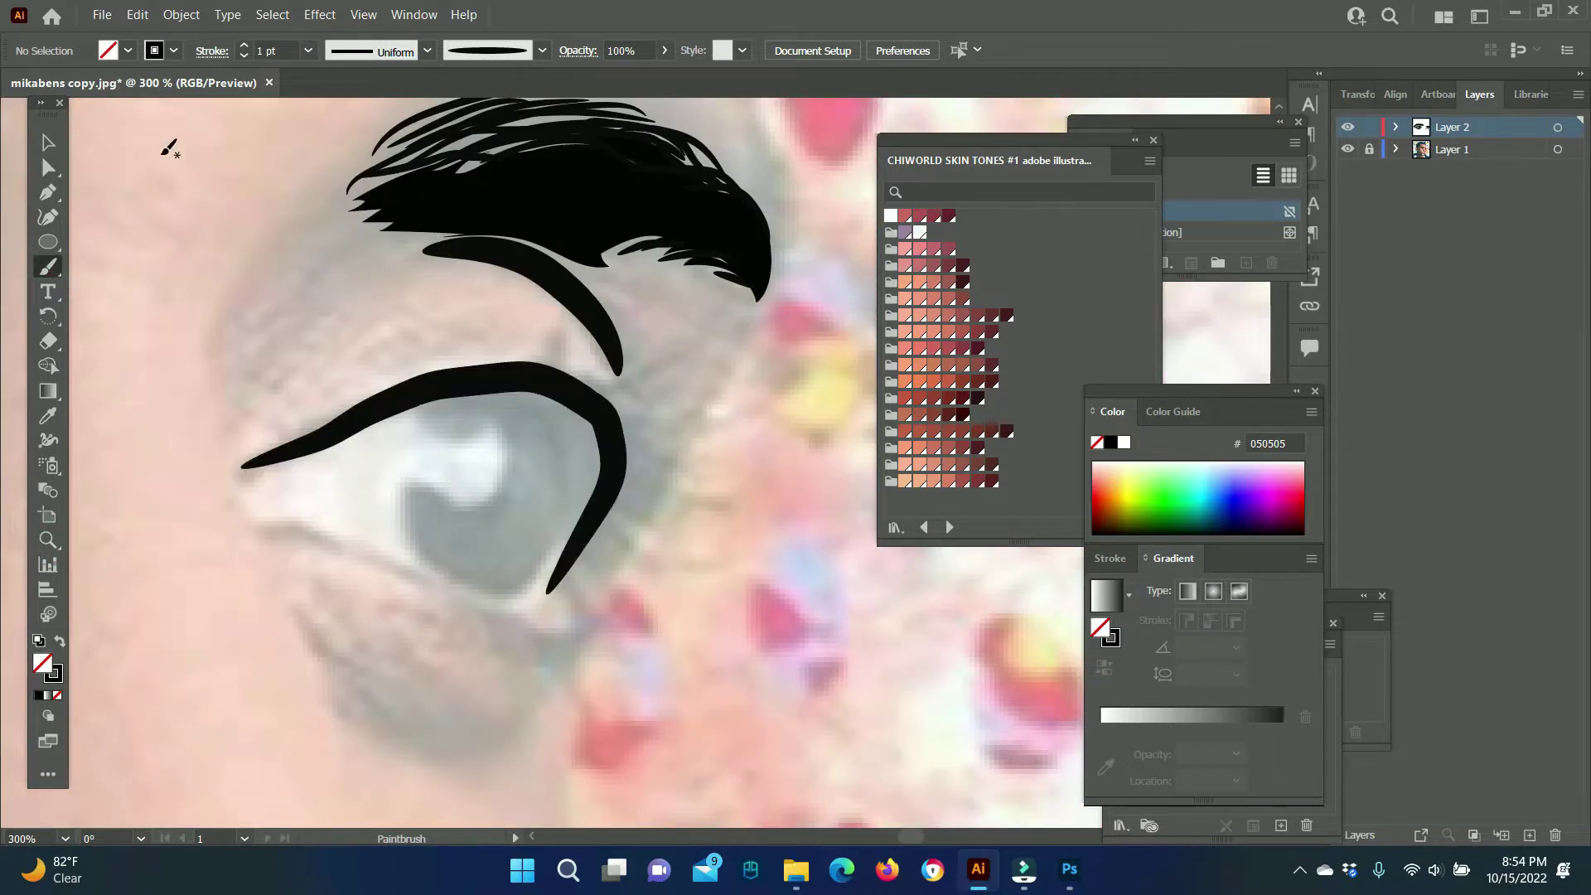
{"action": "left_click_drag", "start_coordinate": [159, 165], "coordinate": [152, 207]}
{"action": "key", "text": "v"}
{"action": "left_click", "coordinate": [191, 301]}
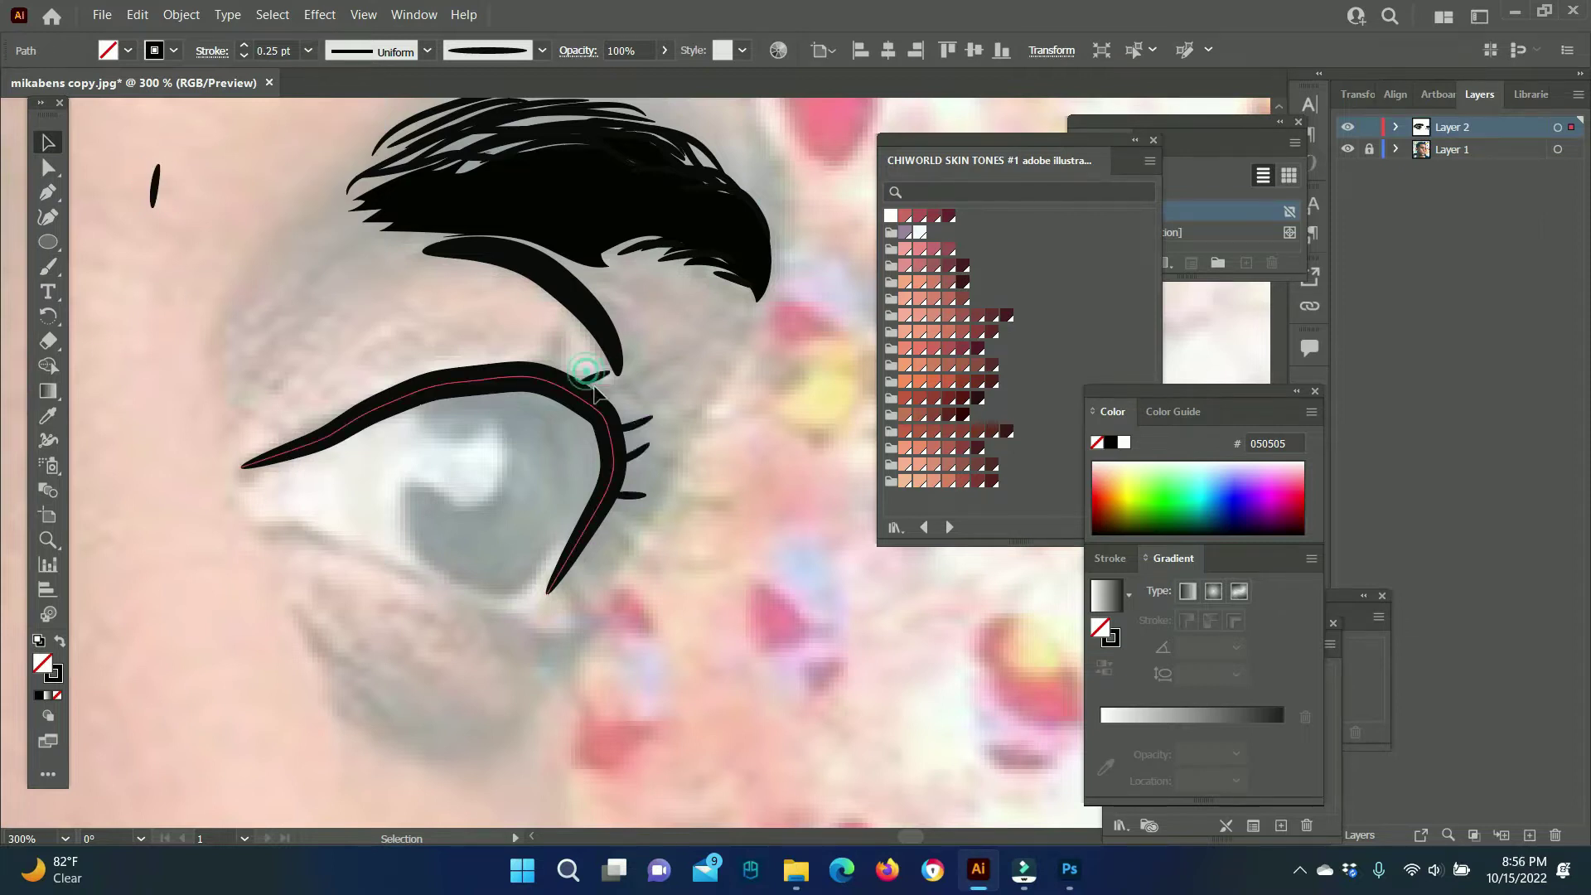
Trace spiky black-filled lashes along the upper eyelid with the Pencil.
{"action": "key", "text": "n"}
{"action": "key", "text": "shift+x"}
{"action": "double_click", "coordinate": [42, 663]}
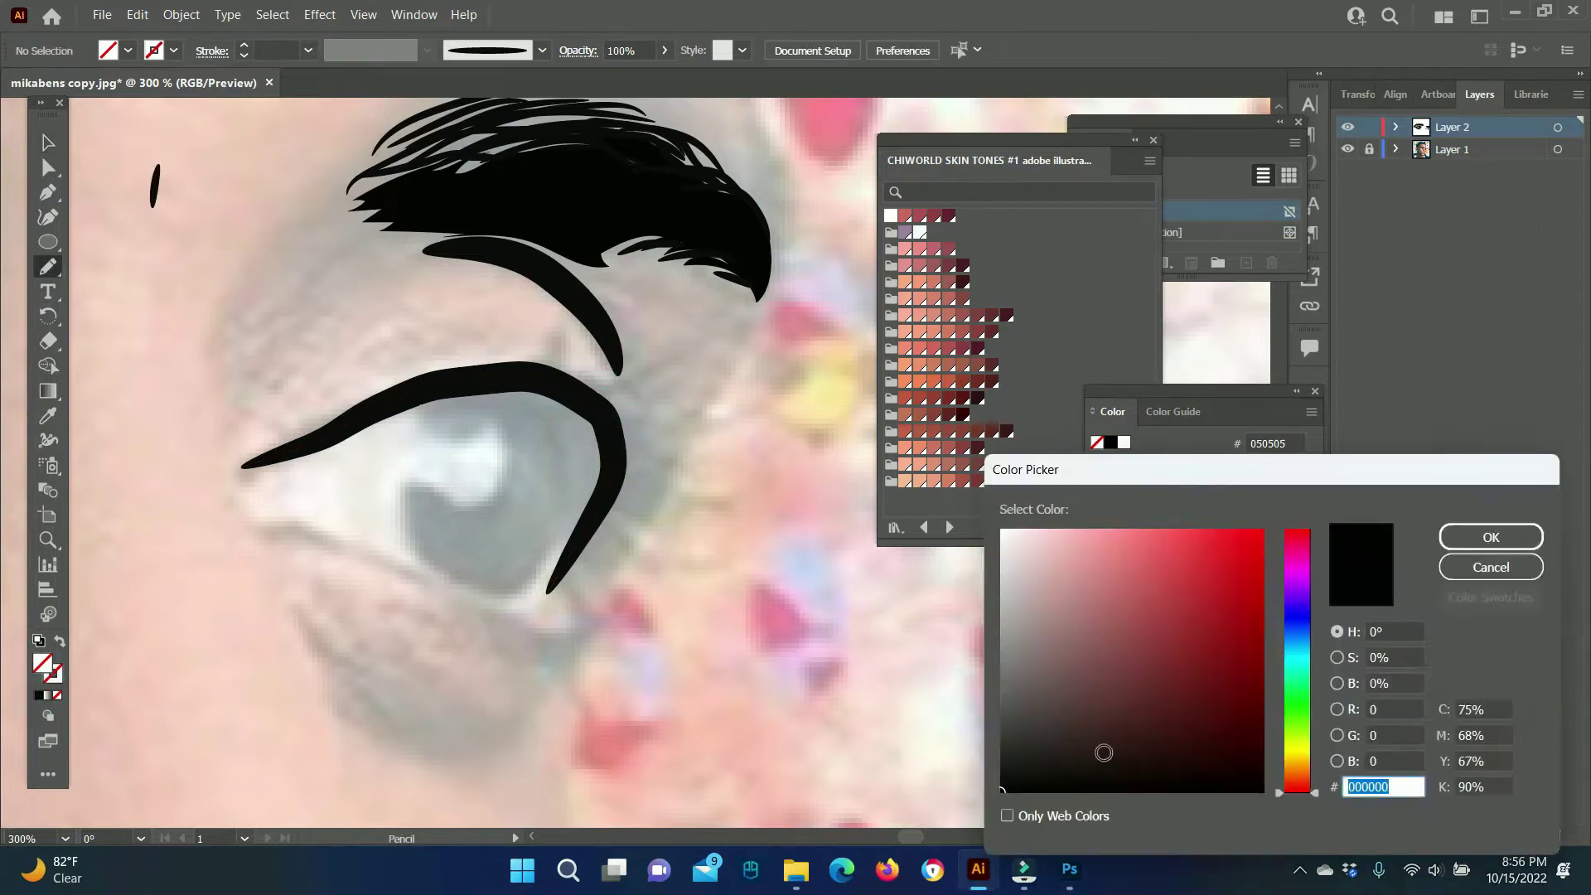
{"action": "key", "text": "Return"}
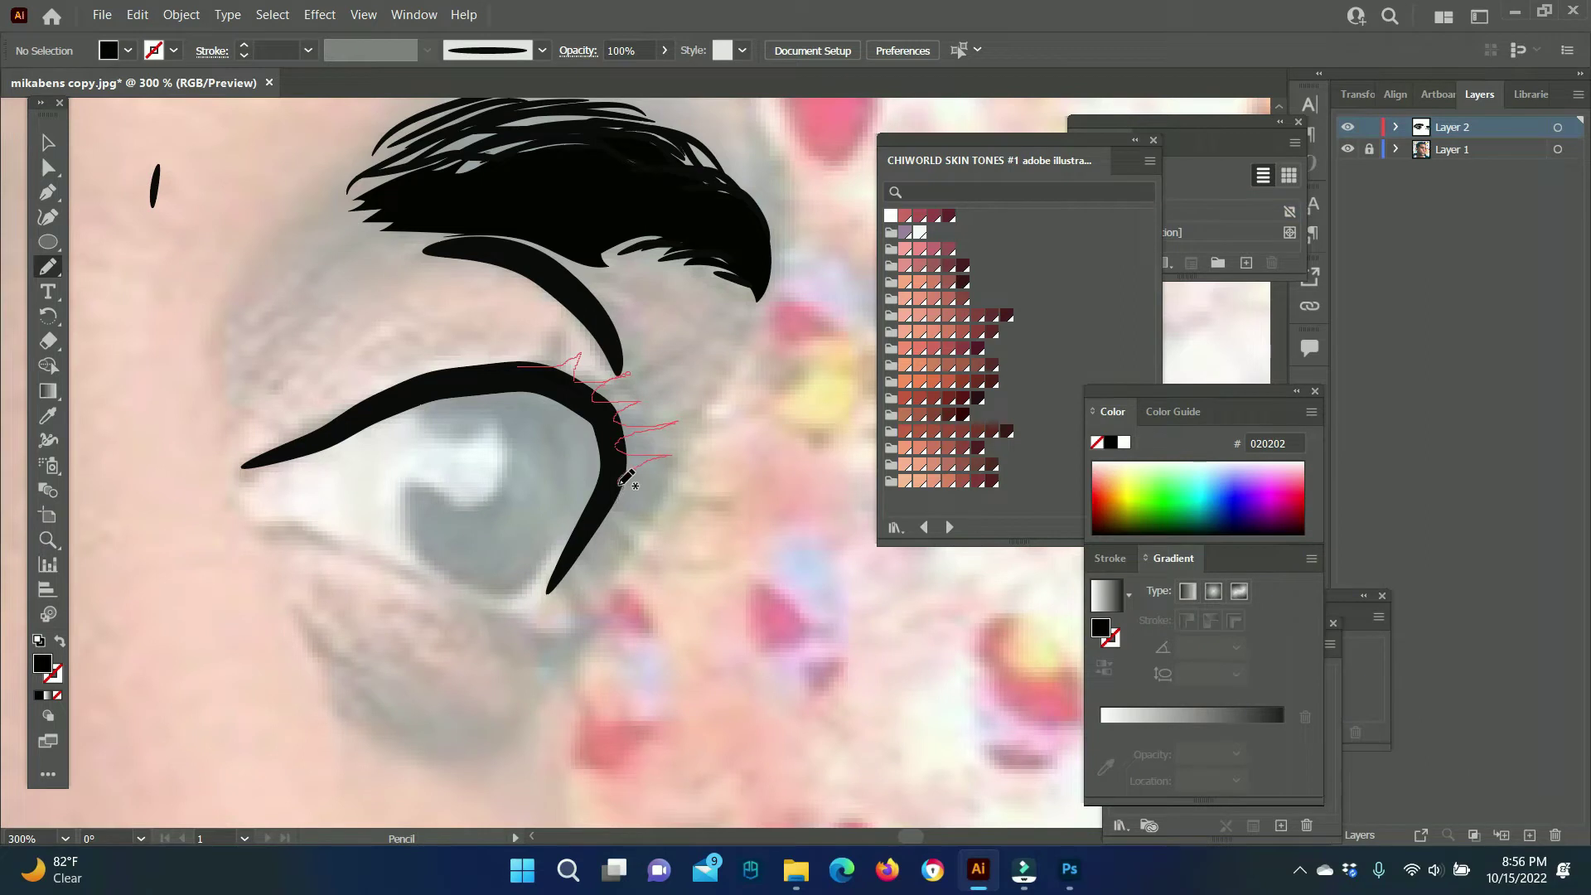
{"action": "left_click_drag", "start_coordinate": [555, 582], "coordinate": [426, 369]}
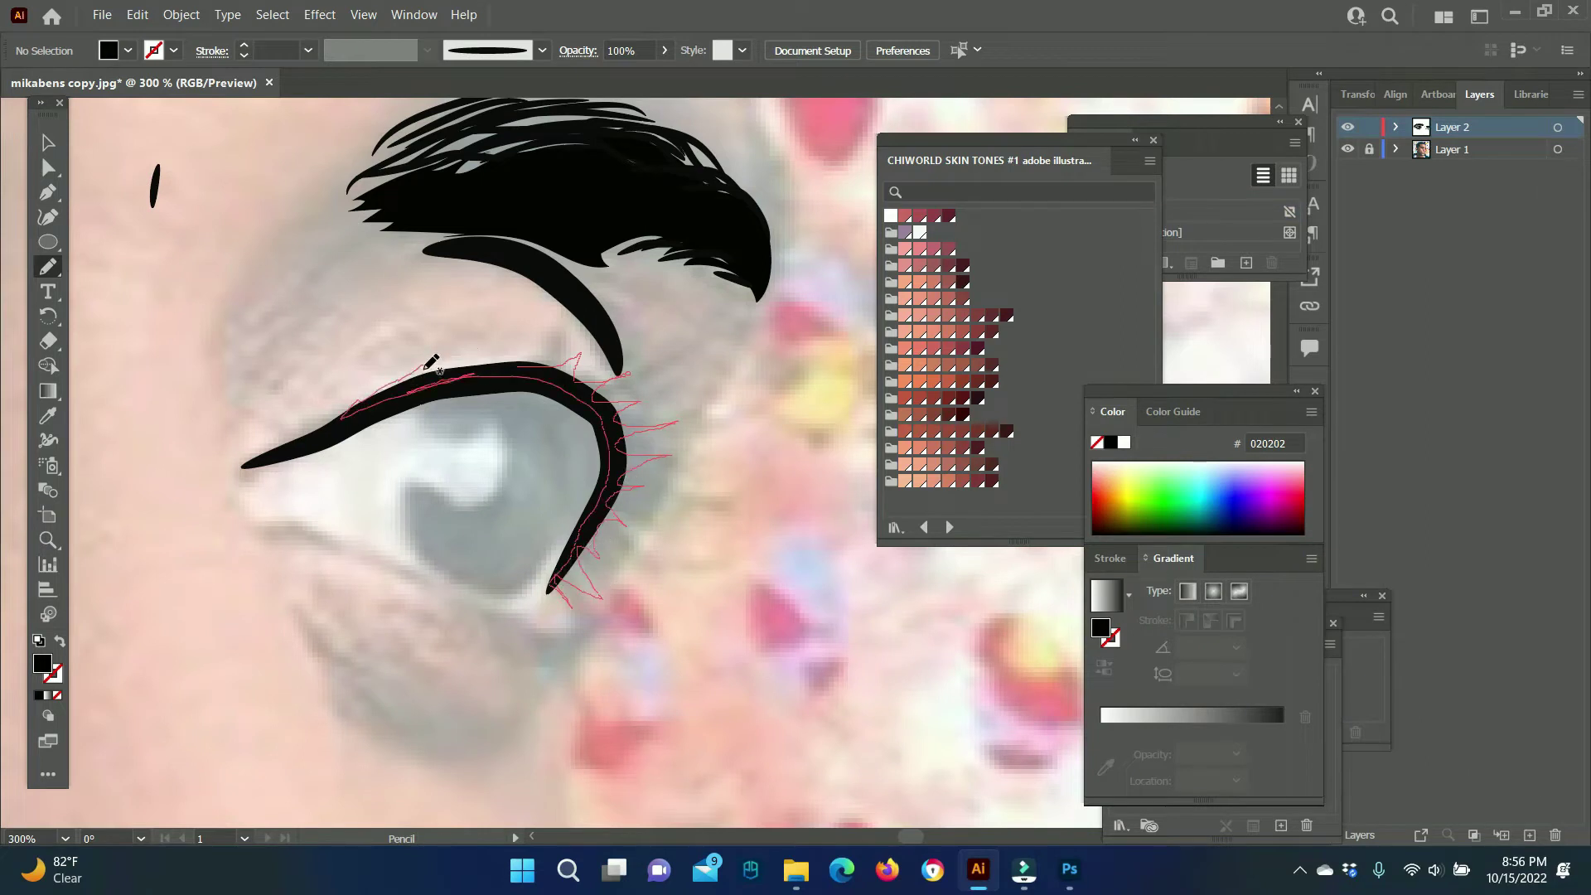
{"action": "left_click_drag", "start_coordinate": [558, 371], "coordinate": [561, 369]}
Trace the lower lid, the shape under the eye and a solid black iris.
{"action": "mouse_move", "coordinate": [238, 469]}
{"action": "left_mouse_down"}
{"action": "mouse_move", "coordinate": [445, 591]}
{"action": "mouse_move", "coordinate": [242, 474]}
{"action": "left_mouse_up"}
{"action": "scroll", "coordinate": [289, 471], "scroll_direction": "down", "scroll_amount": 2}
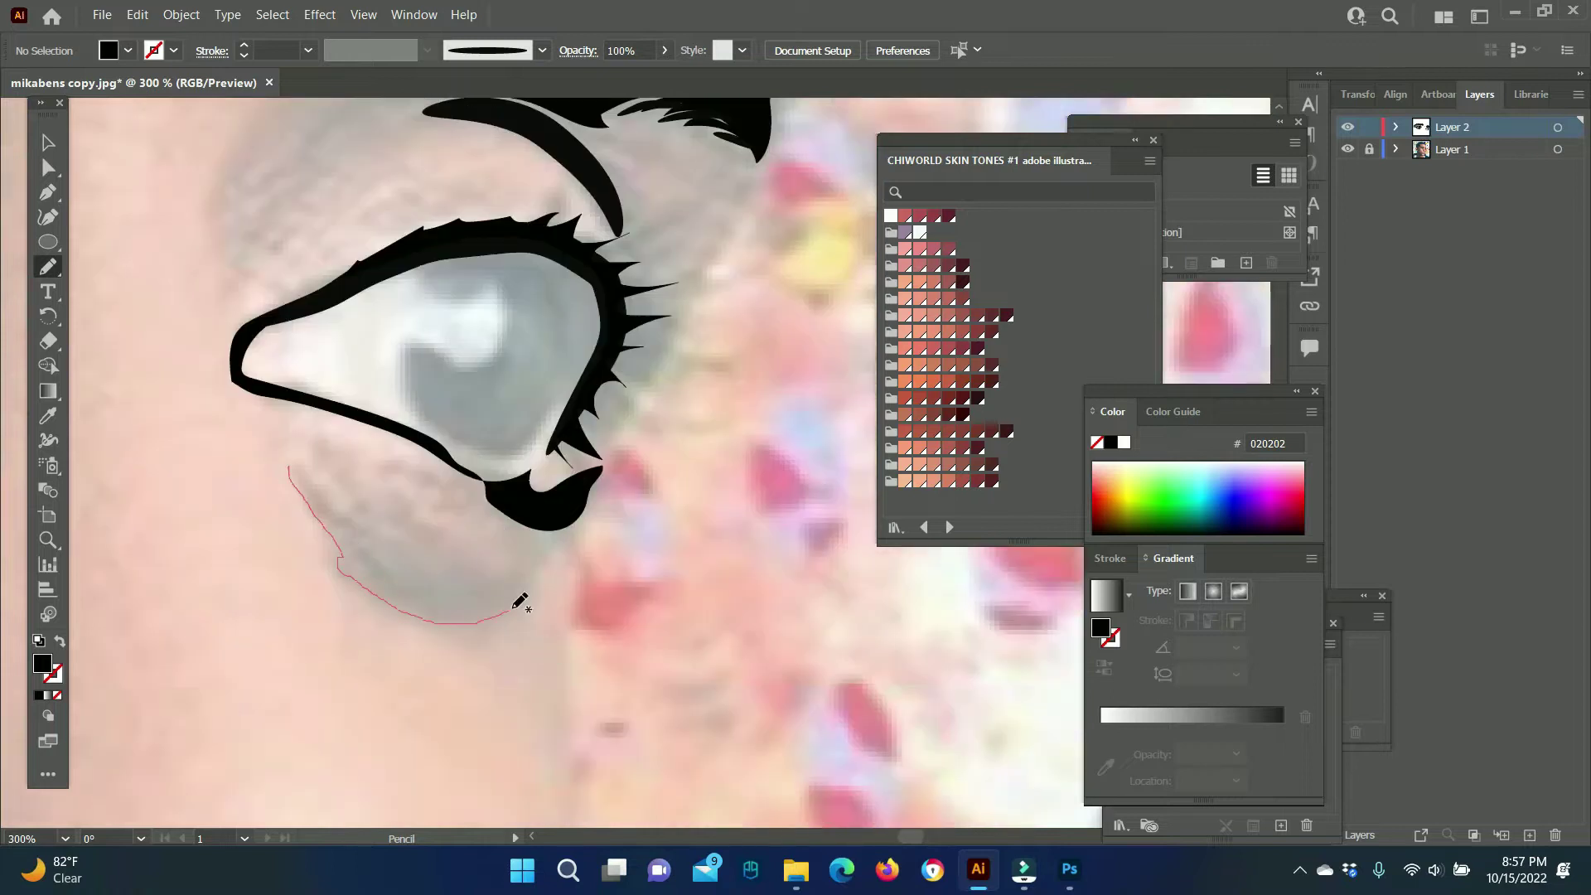
{"action": "left_click_drag", "start_coordinate": [513, 607], "coordinate": [493, 555]}
{"action": "left_click_drag", "start_coordinate": [580, 397], "coordinate": [594, 389]}
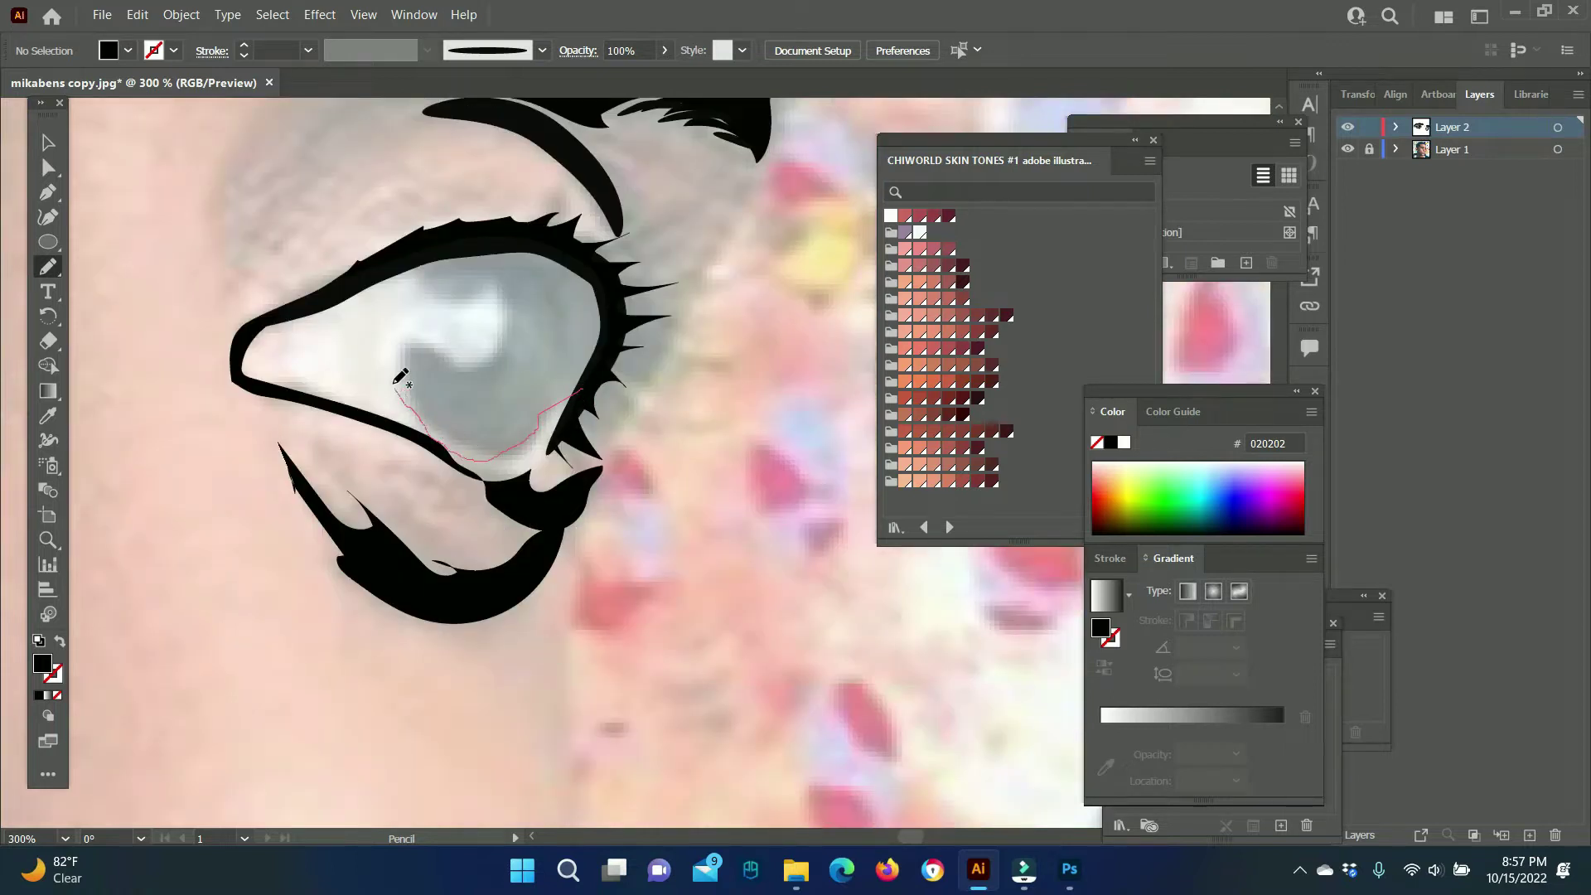
{"action": "left_click_drag", "start_coordinate": [423, 414], "coordinate": [418, 402]}
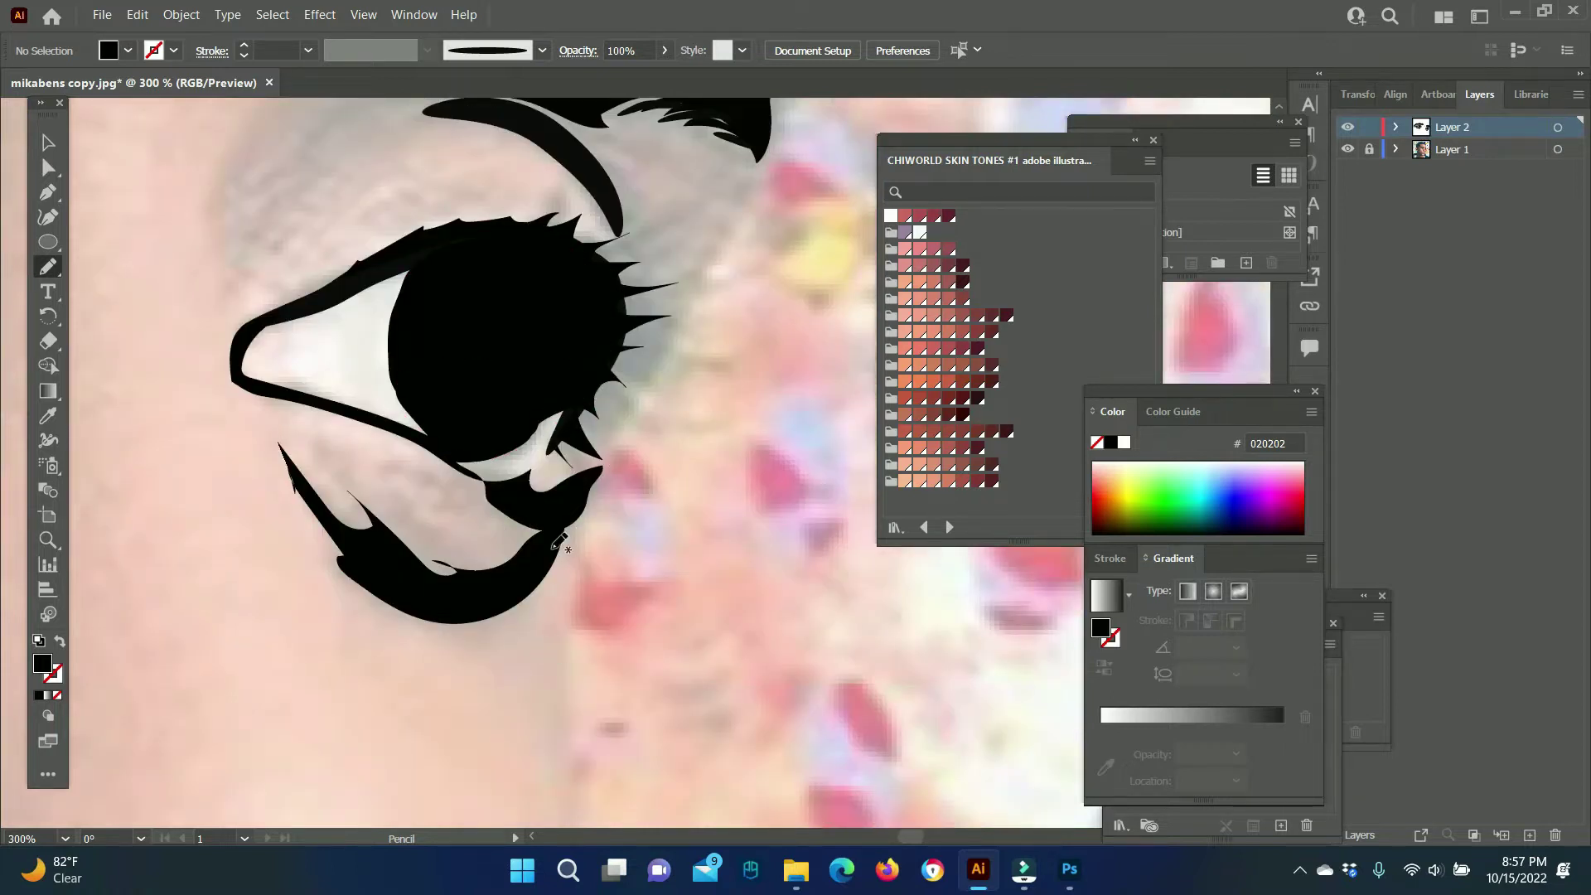
{"action": "scroll", "coordinate": [380, 434], "scroll_direction": "down", "scroll_amount": 3}
{"action": "scroll", "coordinate": [570, 462], "scroll_direction": "up", "scroll_amount": 4}
Fill the nostril shadow black and add a thin stroke below the nostril.
{"action": "left_click_drag", "start_coordinate": [571, 462], "coordinate": [374, 424]}
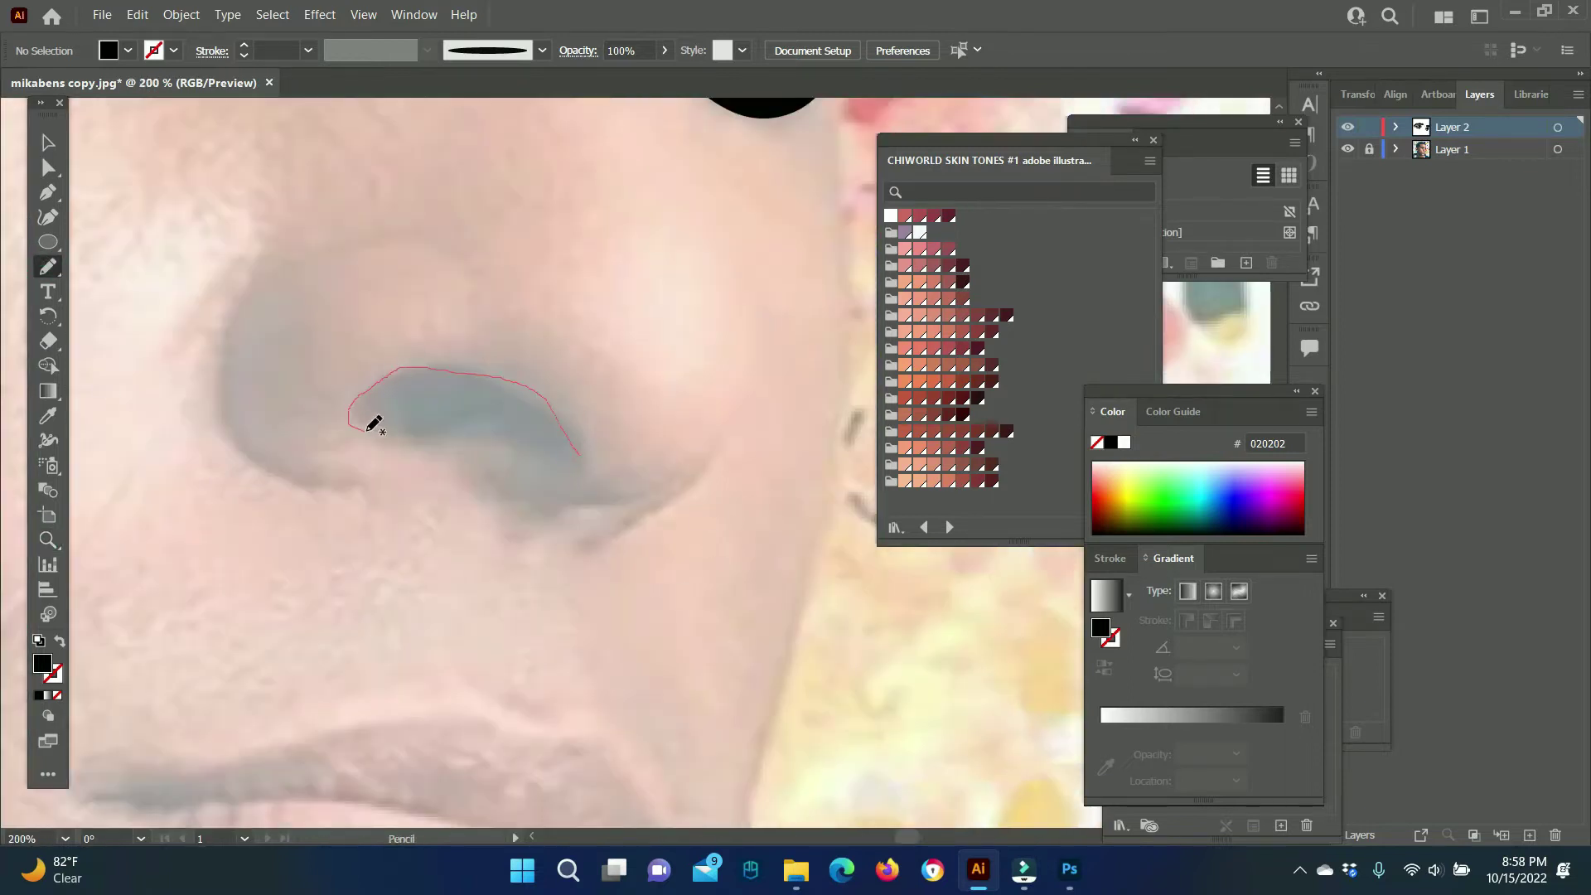
{"action": "left_click_drag", "start_coordinate": [562, 425], "coordinate": [572, 441]}
{"action": "left_click_drag", "start_coordinate": [689, 483], "coordinate": [565, 546]}
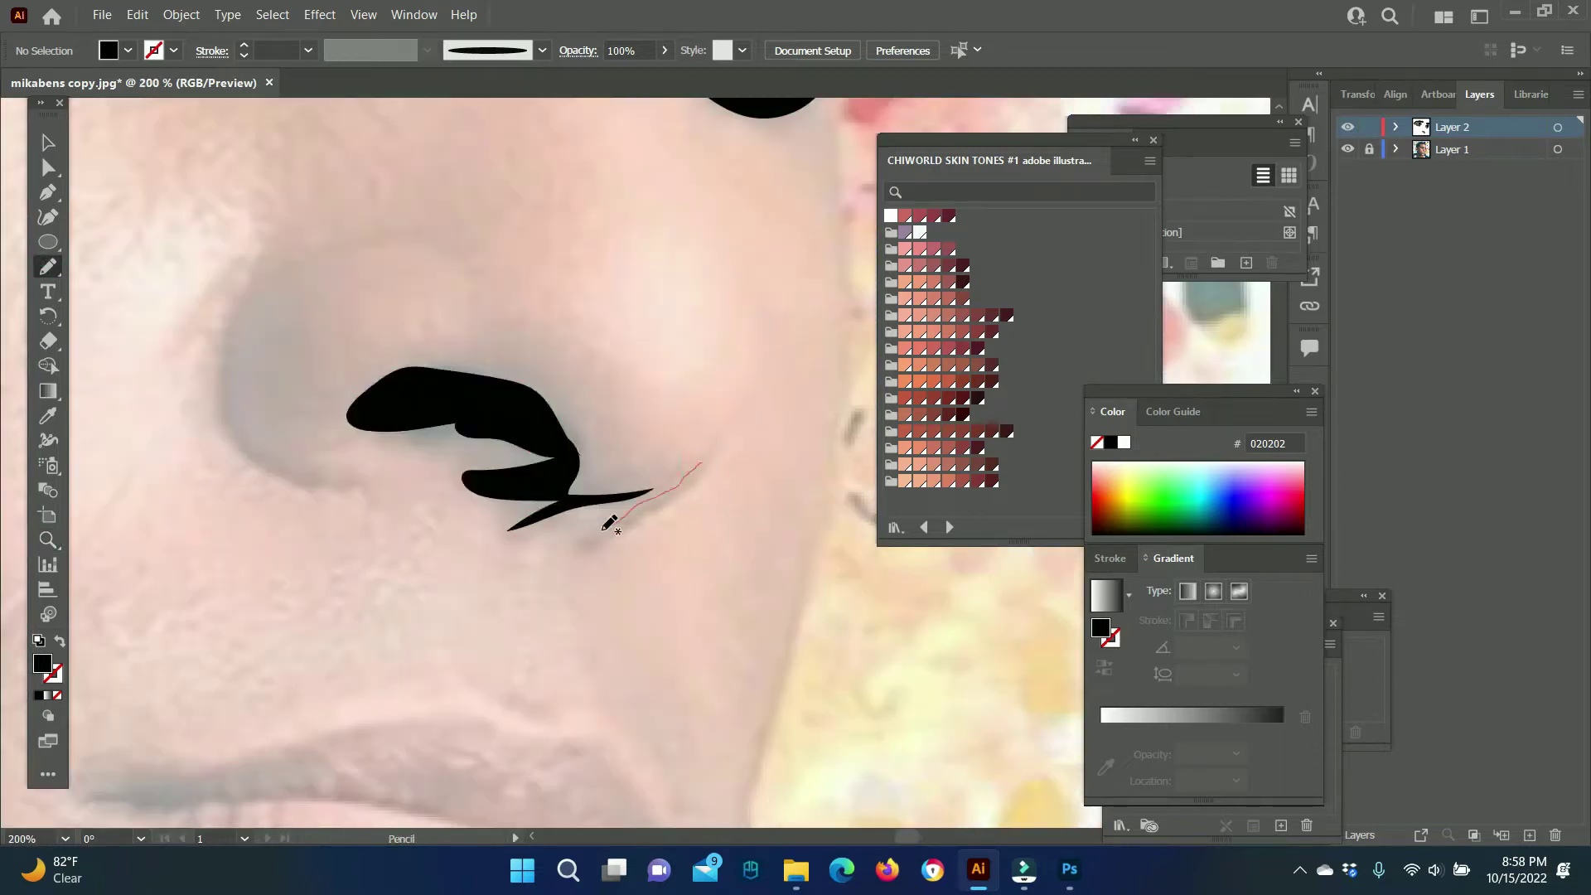
{"action": "left_click_drag", "start_coordinate": [43, 265], "coordinate": [91, 265]}
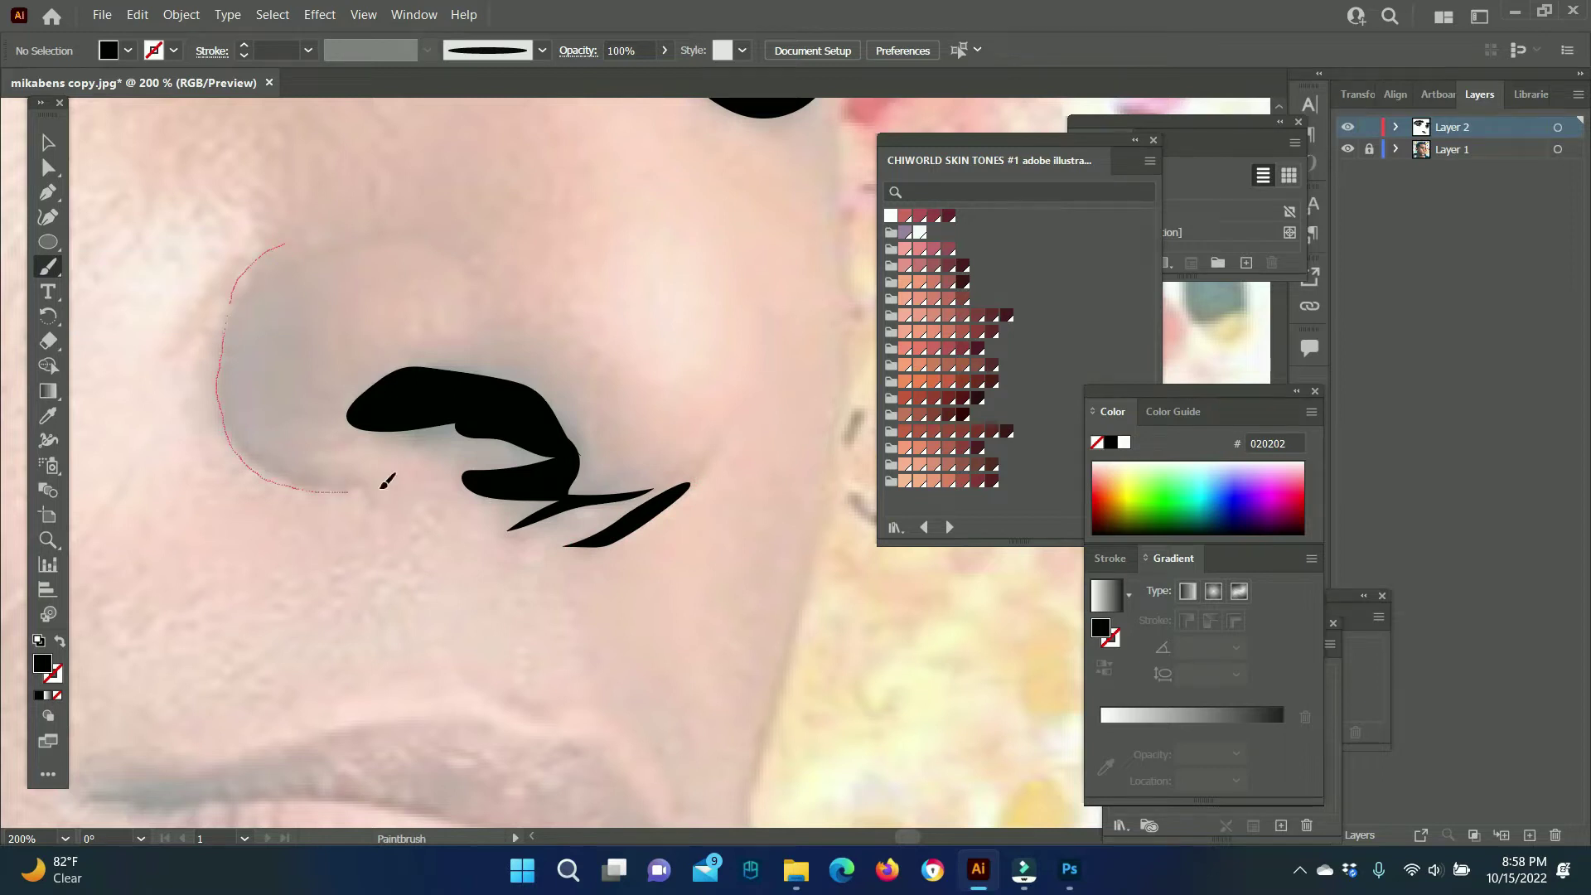
{"action": "left_click_drag", "start_coordinate": [385, 480], "coordinate": [390, 489]}
{"action": "left_click_drag", "start_coordinate": [751, 296], "coordinate": [691, 485]}
Draw a small black filled mark beside the mouth with the Pencil.
{"action": "scroll", "coordinate": [668, 522], "scroll_direction": "down", "scroll_amount": 3}
{"action": "left_click_drag", "start_coordinate": [48, 267], "coordinate": [92, 321]}
{"action": "key", "text": "shift+x"}
{"action": "double_click", "coordinate": [41, 663]}
{"action": "left_click", "coordinate": [1484, 533]}
{"action": "left_click_drag", "start_coordinate": [482, 520], "coordinate": [469, 507]}
{"action": "key", "text": "z"}
{"action": "left_click", "coordinate": [702, 473], "text": "alt"}
Zoom onto the mouth and stroke the upper lip, lip line and lower lip.
{"action": "left_click", "coordinate": [656, 578]}
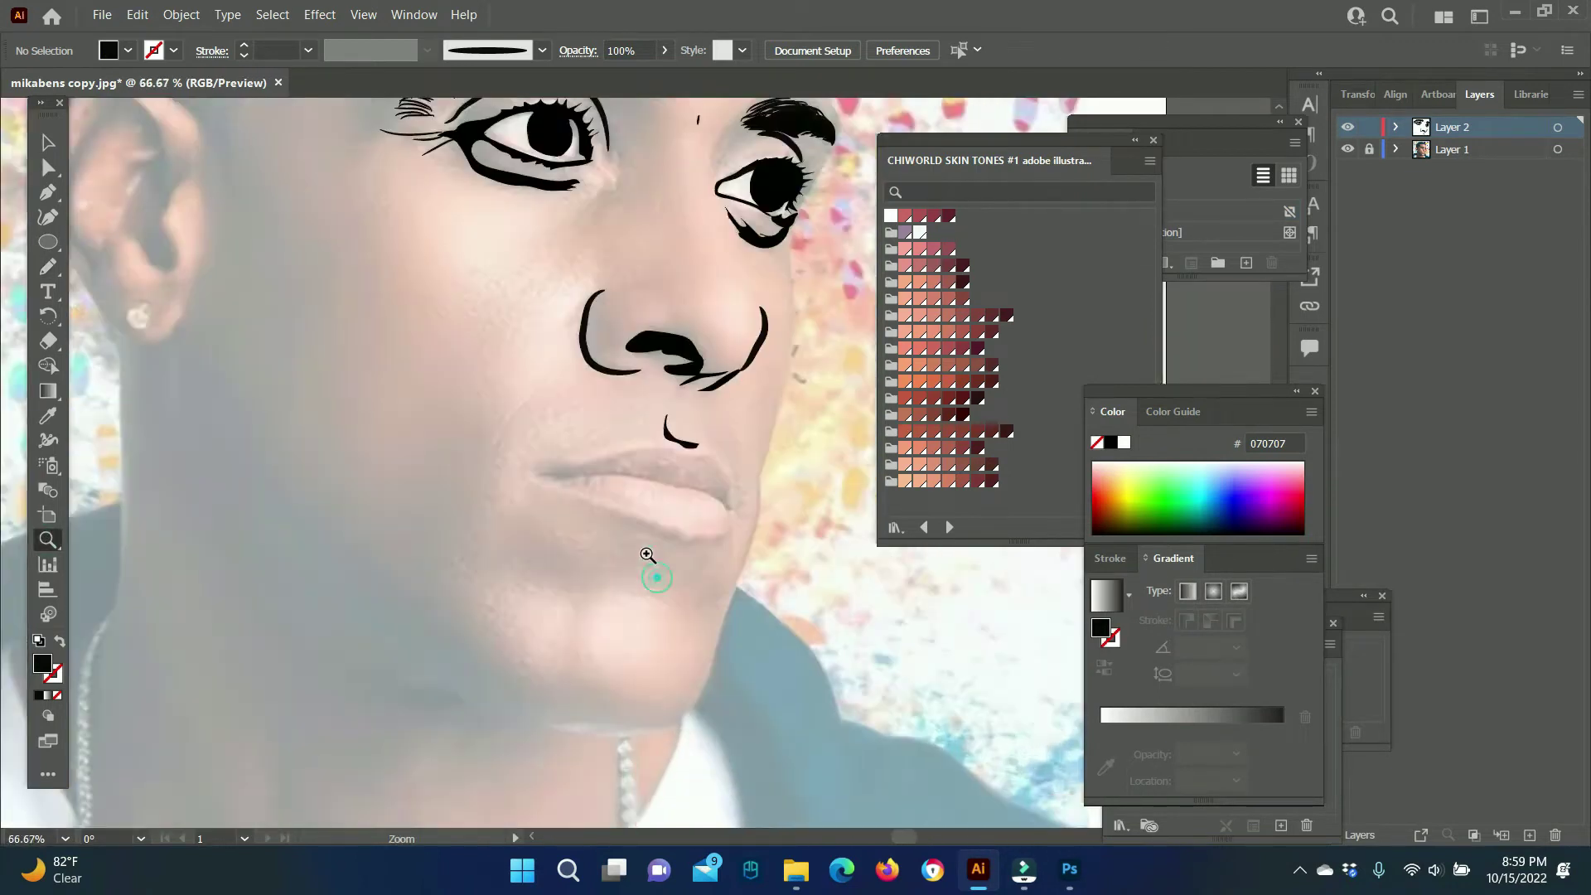
{"action": "left_click_drag", "start_coordinate": [48, 267], "coordinate": [107, 267]}
{"action": "left_click_drag", "start_coordinate": [248, 436], "coordinate": [384, 418]}
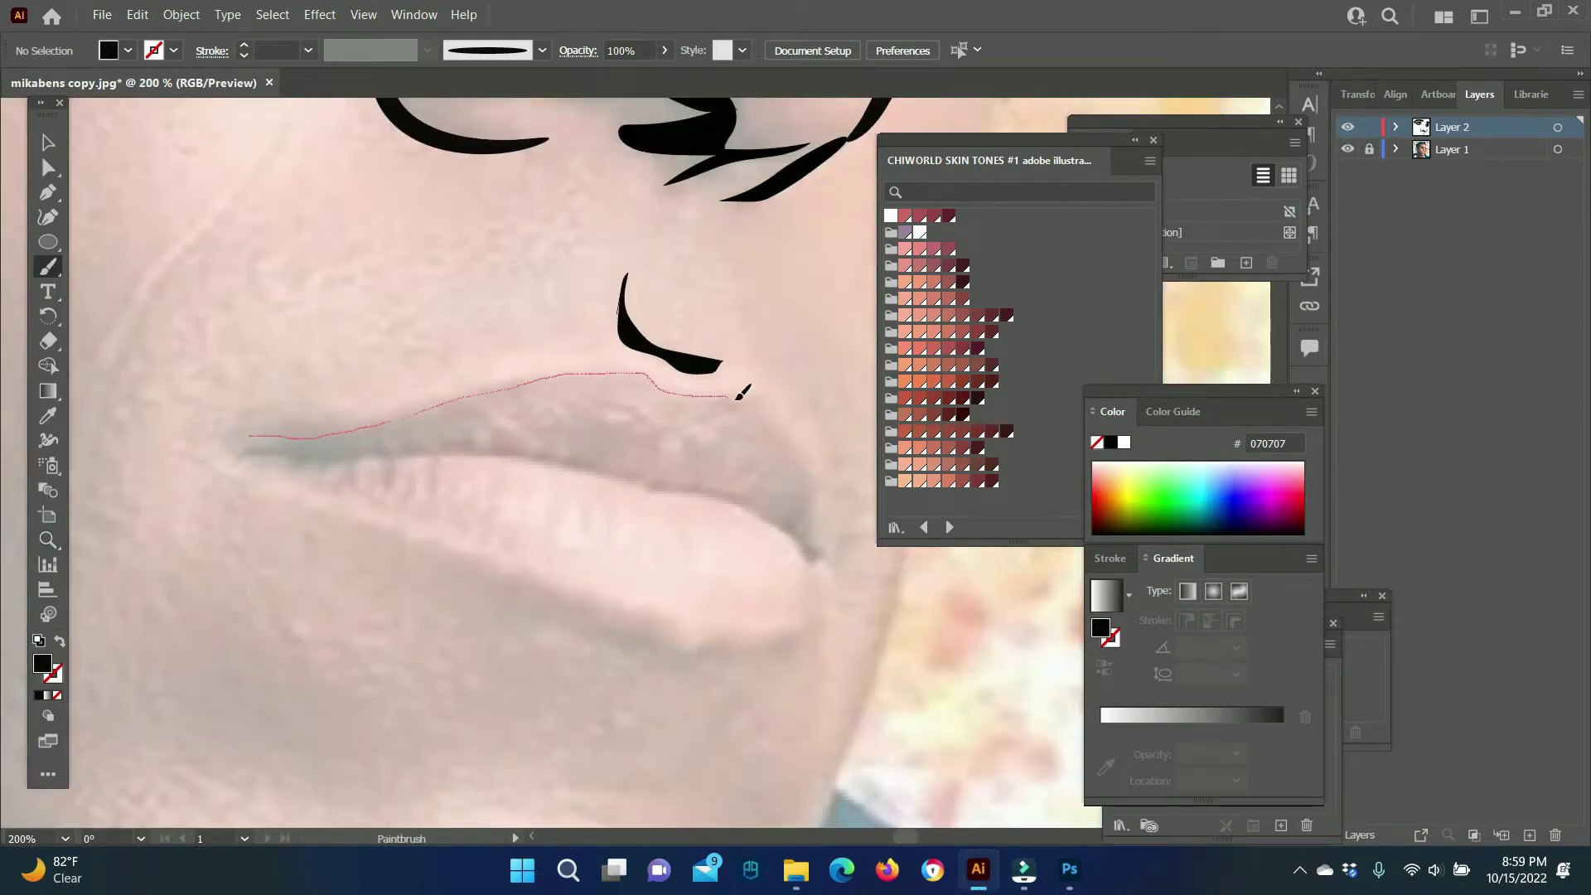
{"action": "left_click_drag", "start_coordinate": [816, 564], "coordinate": [811, 557]}
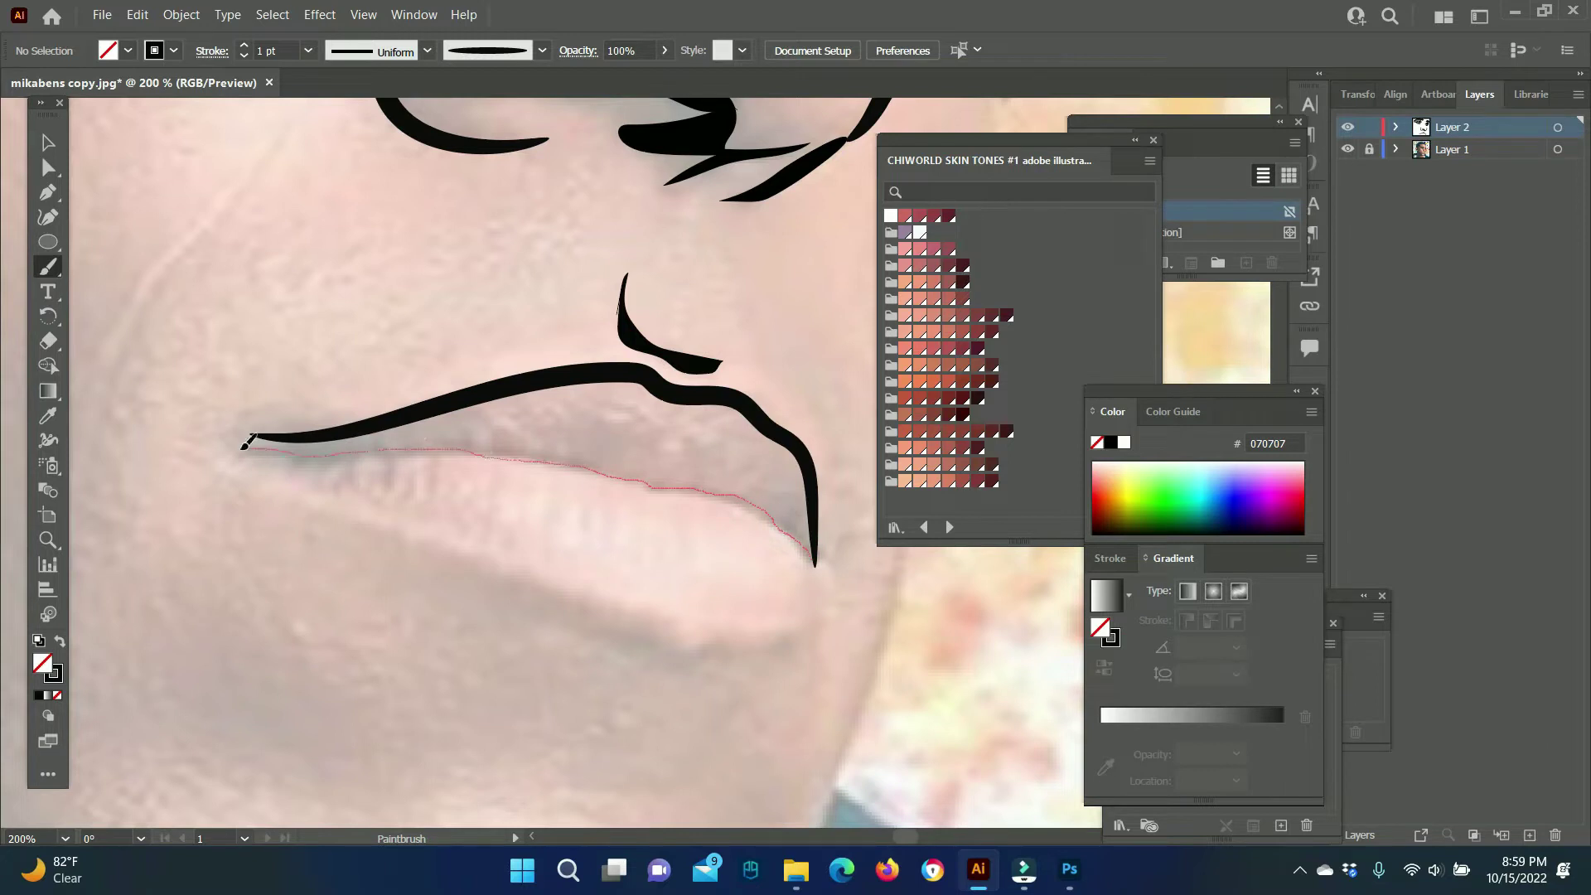
{"action": "left_click_drag", "start_coordinate": [246, 443], "coordinate": [243, 447]}
{"action": "left_click_drag", "start_coordinate": [203, 458], "coordinate": [651, 613]}
{"action": "left_click_drag", "start_coordinate": [849, 583], "coordinate": [843, 580]}
{"action": "left_click_drag", "start_coordinate": [770, 535], "coordinate": [839, 581]}
Zoom out to the chin and brush two chin contour lines.
{"action": "key", "text": "v"}
{"action": "key", "text": "z"}
{"action": "left_click", "coordinate": [487, 561], "text": "alt"}
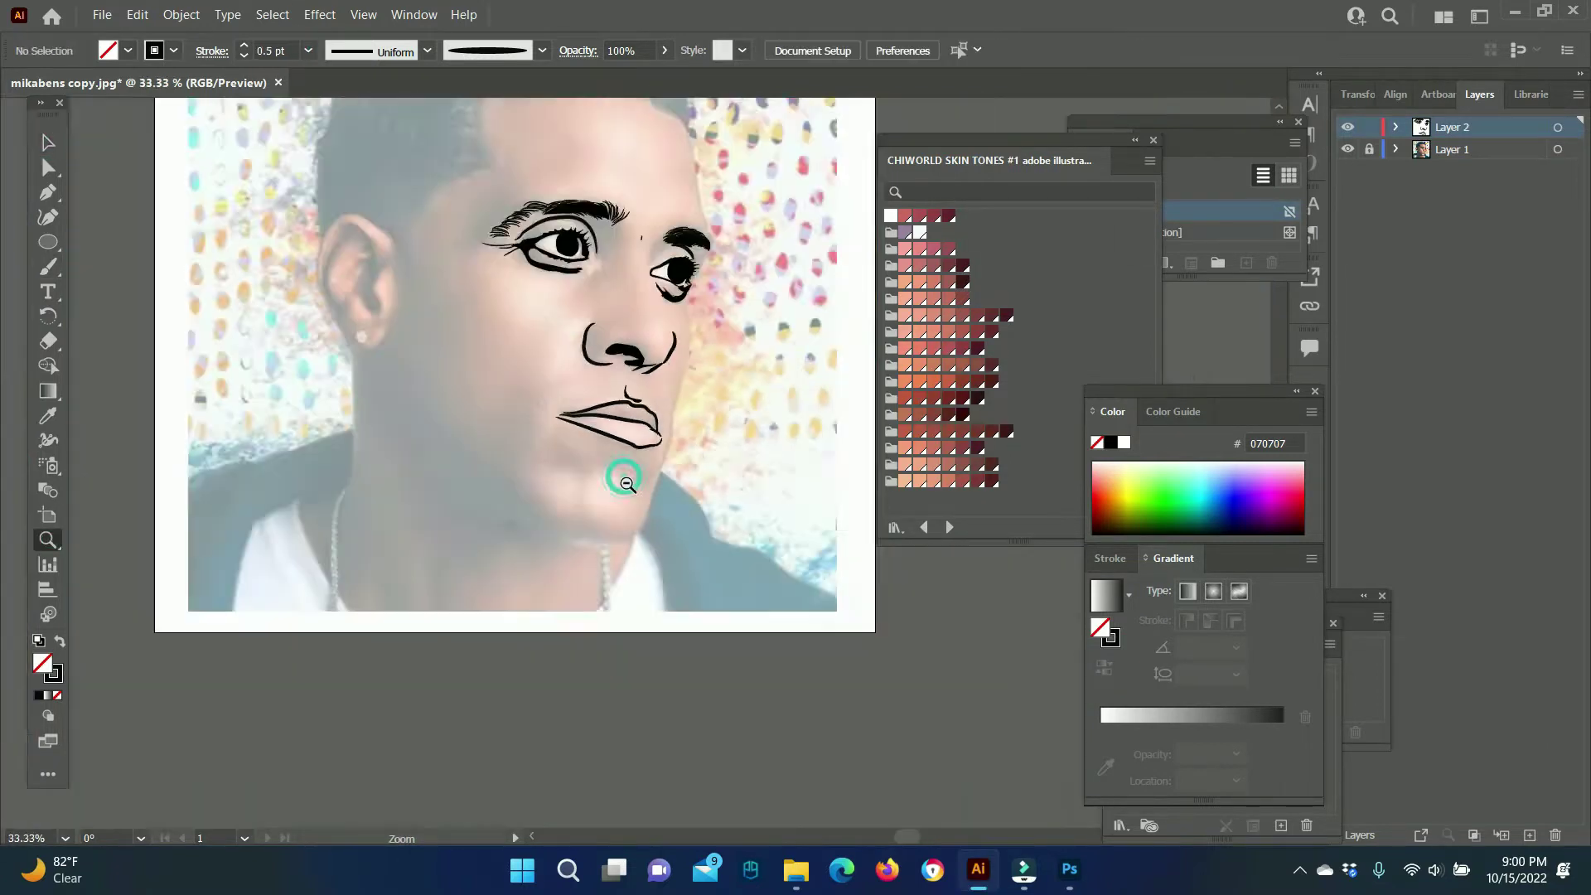
{"action": "left_click", "coordinate": [621, 472]}
{"action": "key", "text": "b"}
{"action": "left_click_drag", "start_coordinate": [586, 460], "coordinate": [678, 477]}
{"action": "mouse_move", "coordinate": [507, 435]}
{"action": "left_mouse_down"}
{"action": "mouse_move", "coordinate": [564, 470]}
{"action": "mouse_move", "coordinate": [565, 554]}
{"action": "left_mouse_up"}
Brush the black outer outline of the ear and undo a stray stroke.
{"action": "scroll", "coordinate": [714, 578], "scroll_direction": "up", "scroll_amount": 5}
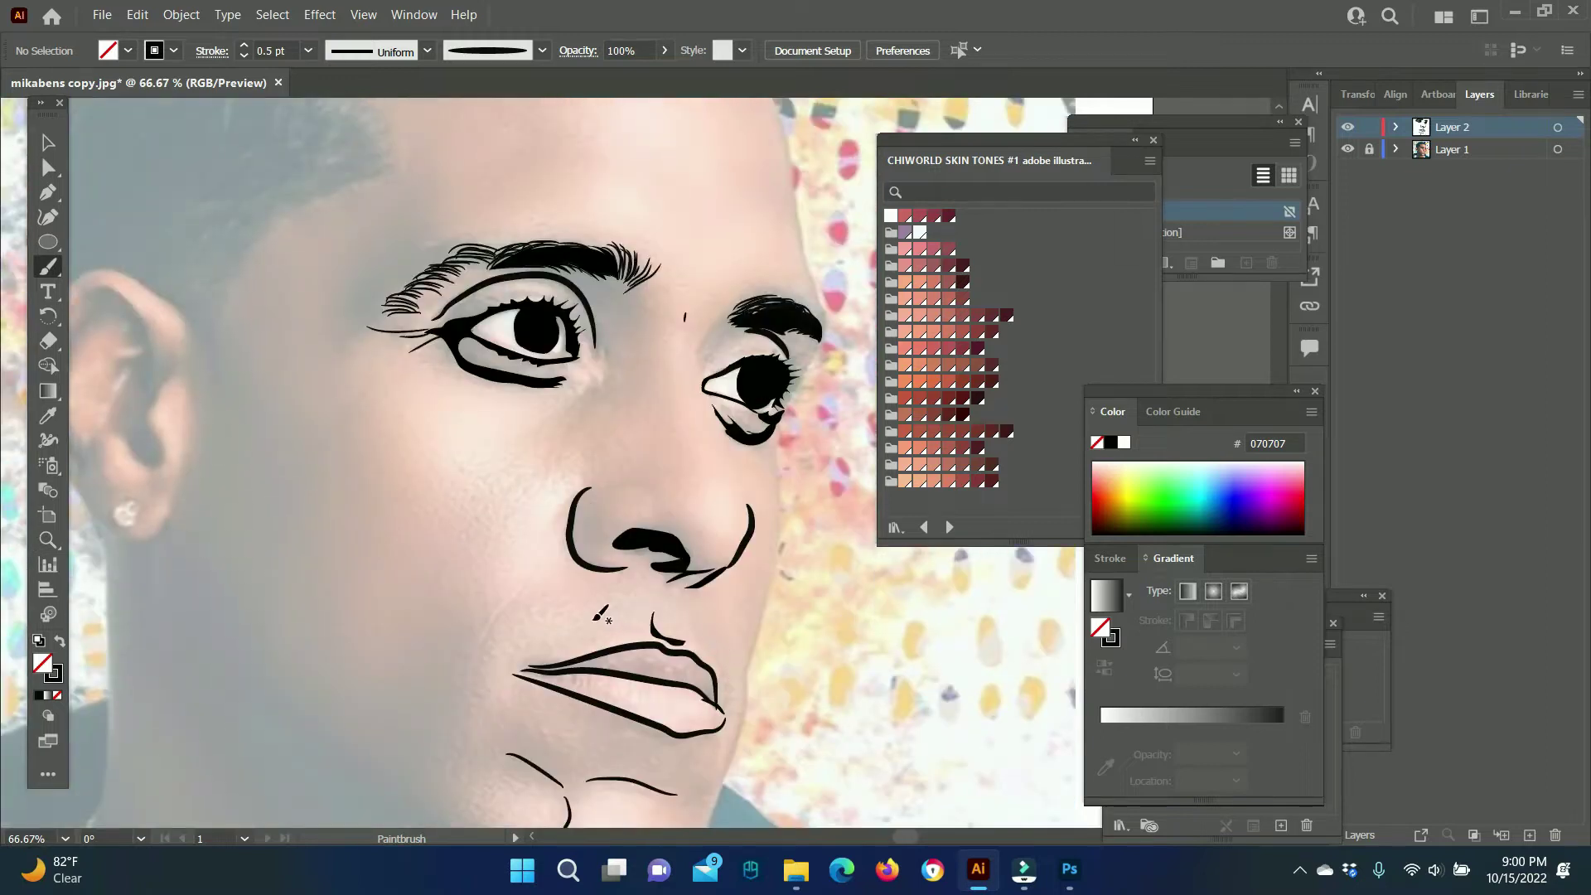
{"action": "scroll", "coordinate": [663, 497], "scroll_direction": "up", "scroll_amount": 2}
{"action": "scroll", "coordinate": [497, 373], "scroll_direction": "left", "scroll_amount": 3}
{"action": "scroll", "coordinate": [437, 322], "scroll_direction": "up", "scroll_amount": 1}
{"action": "left_click_drag", "start_coordinate": [489, 348], "coordinate": [368, 313]}
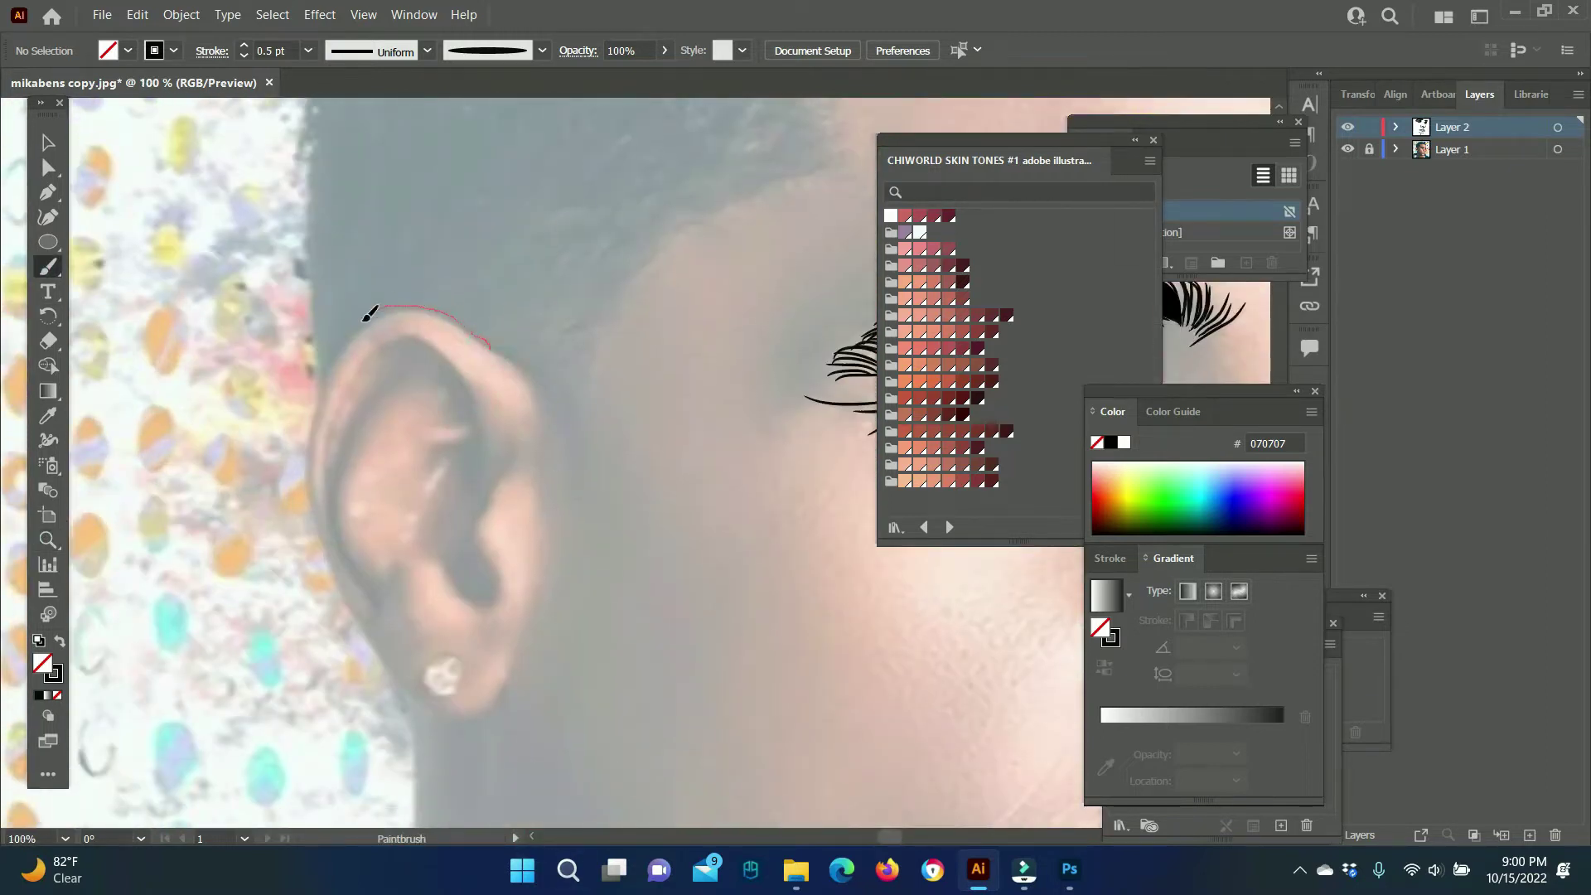
{"action": "left_click_drag", "start_coordinate": [522, 670], "coordinate": [527, 643]}
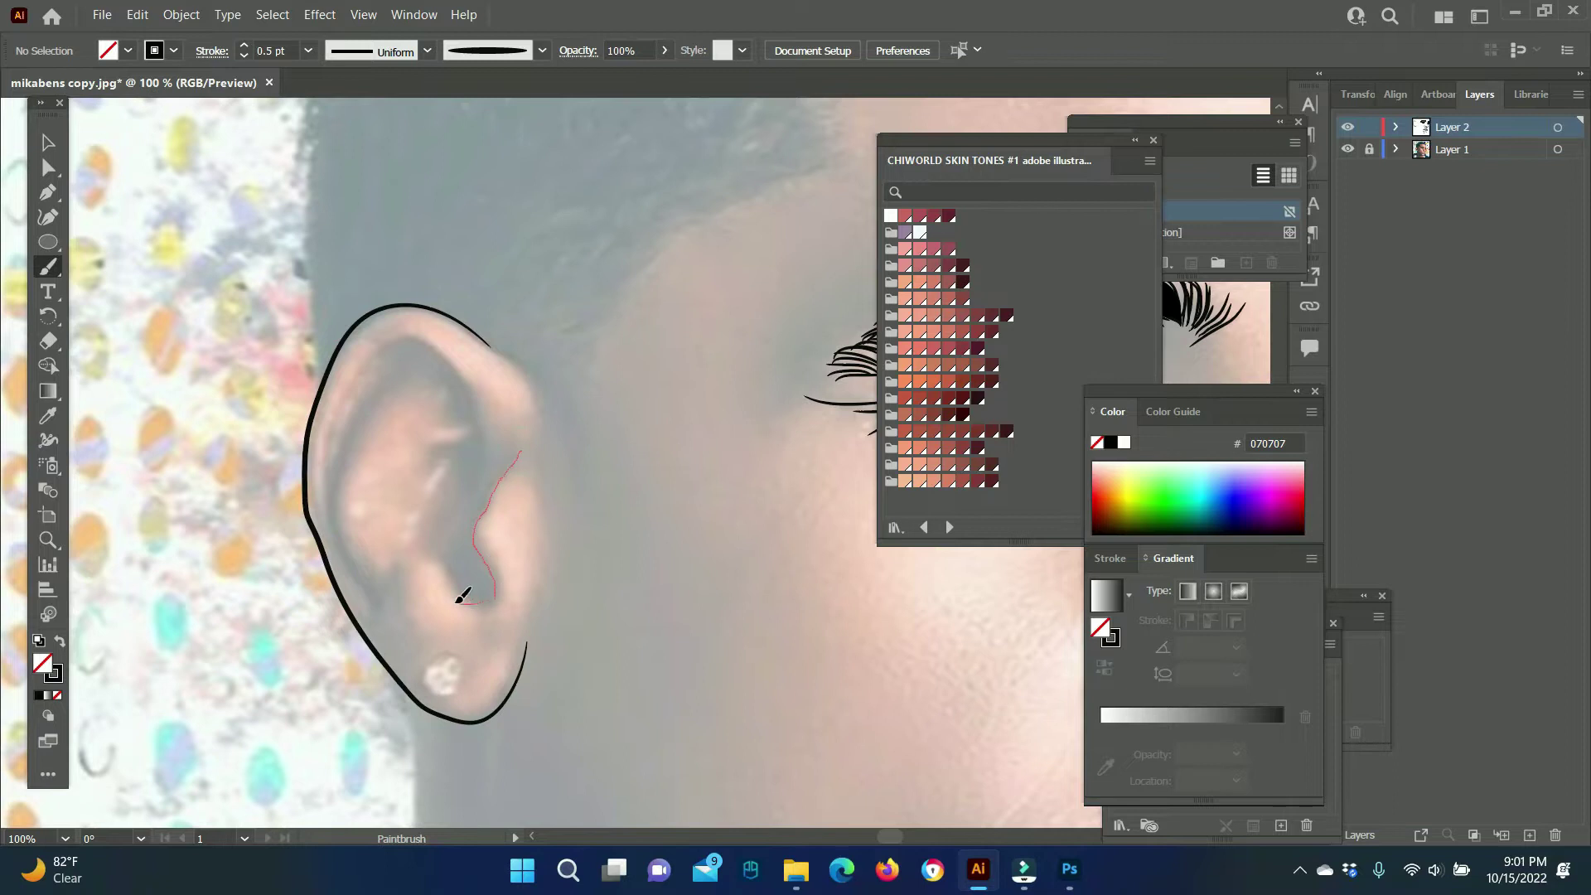
{"action": "left_click", "coordinate": [136, 15]}
Trace the inner ear fold shape with the Pencil using a white fill.
{"action": "key", "text": "n"}
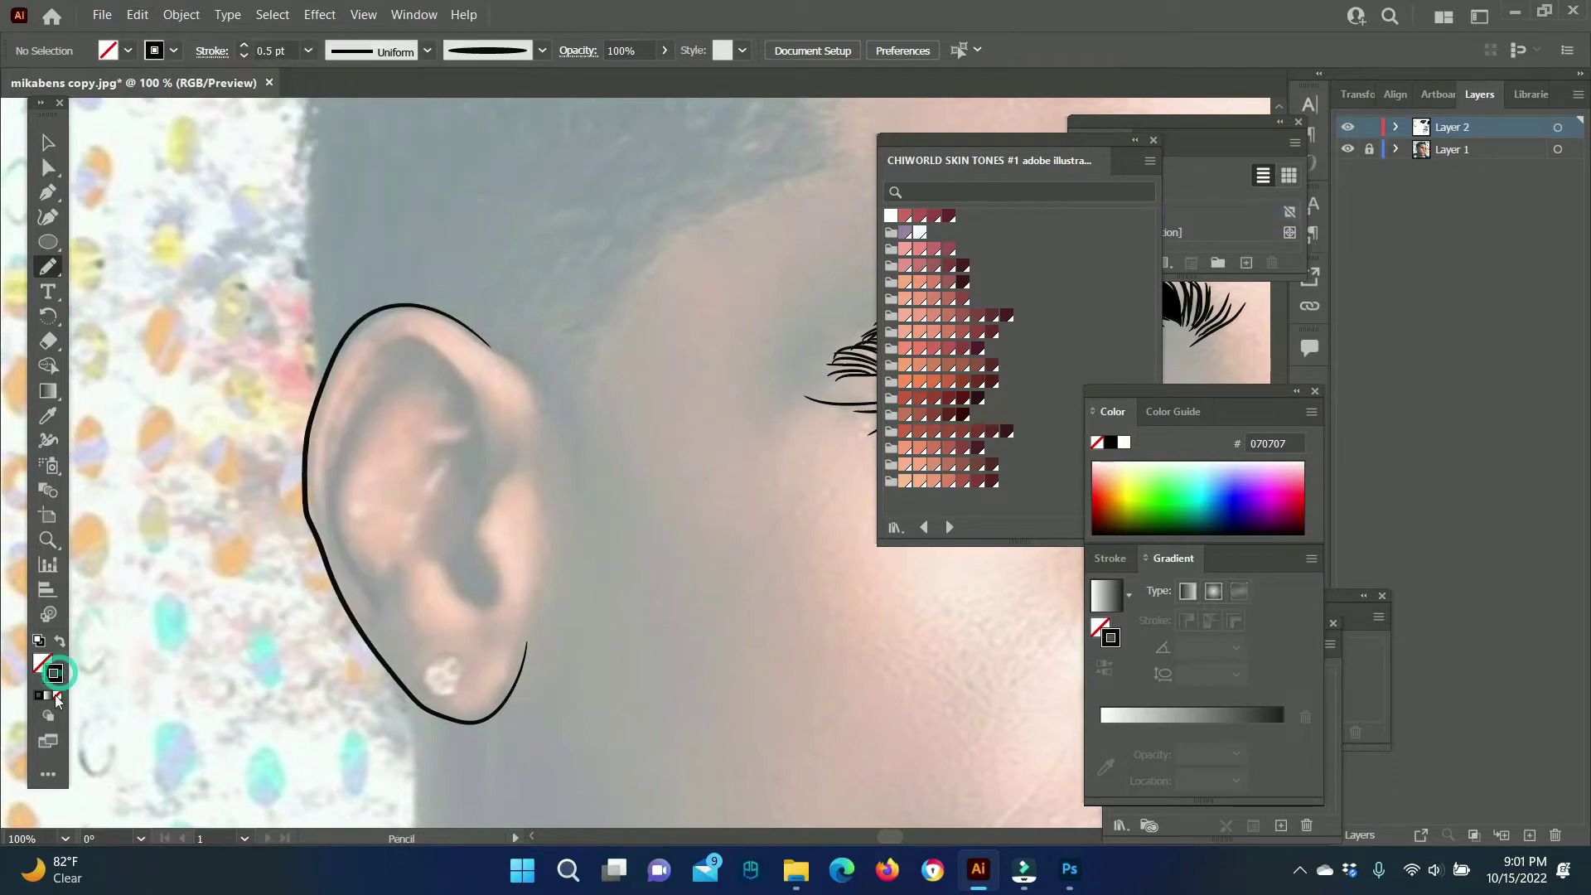
{"action": "double_click", "coordinate": [53, 672]}
{"action": "left_click", "coordinate": [1451, 543]}
{"action": "scroll", "coordinate": [182, 583], "scroll_direction": "up", "scroll_amount": 1}
{"action": "left_click_drag", "start_coordinate": [609, 285], "coordinate": [553, 214]}
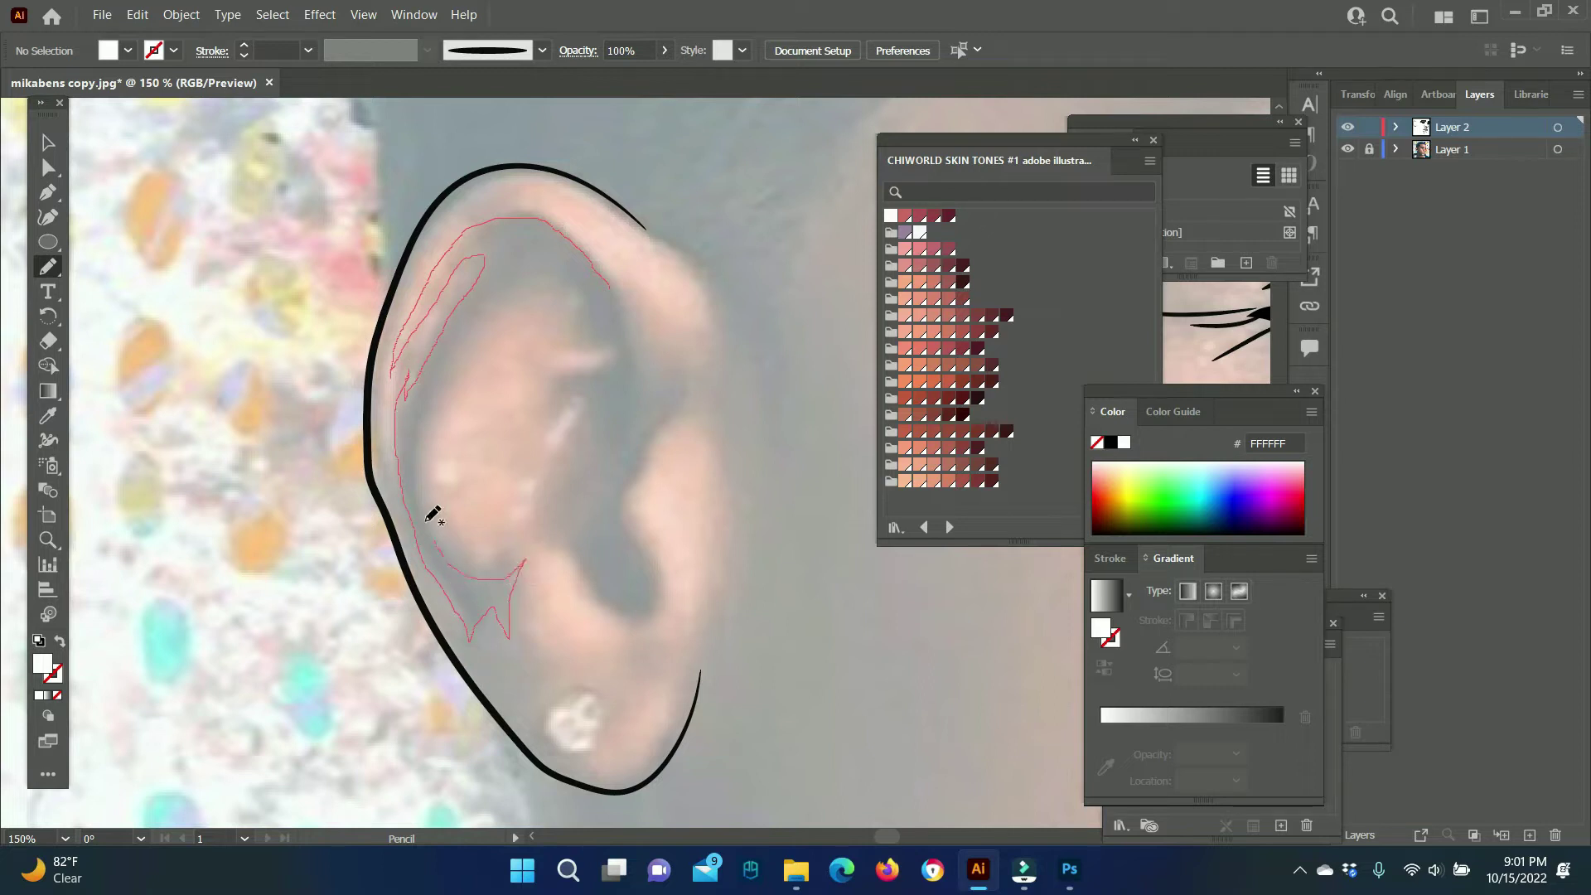
{"action": "left_click_drag", "start_coordinate": [559, 395], "coordinate": [559, 494]}
Change the inner-ear shape's fill to black and deselect it.
{"action": "key", "text": "v"}
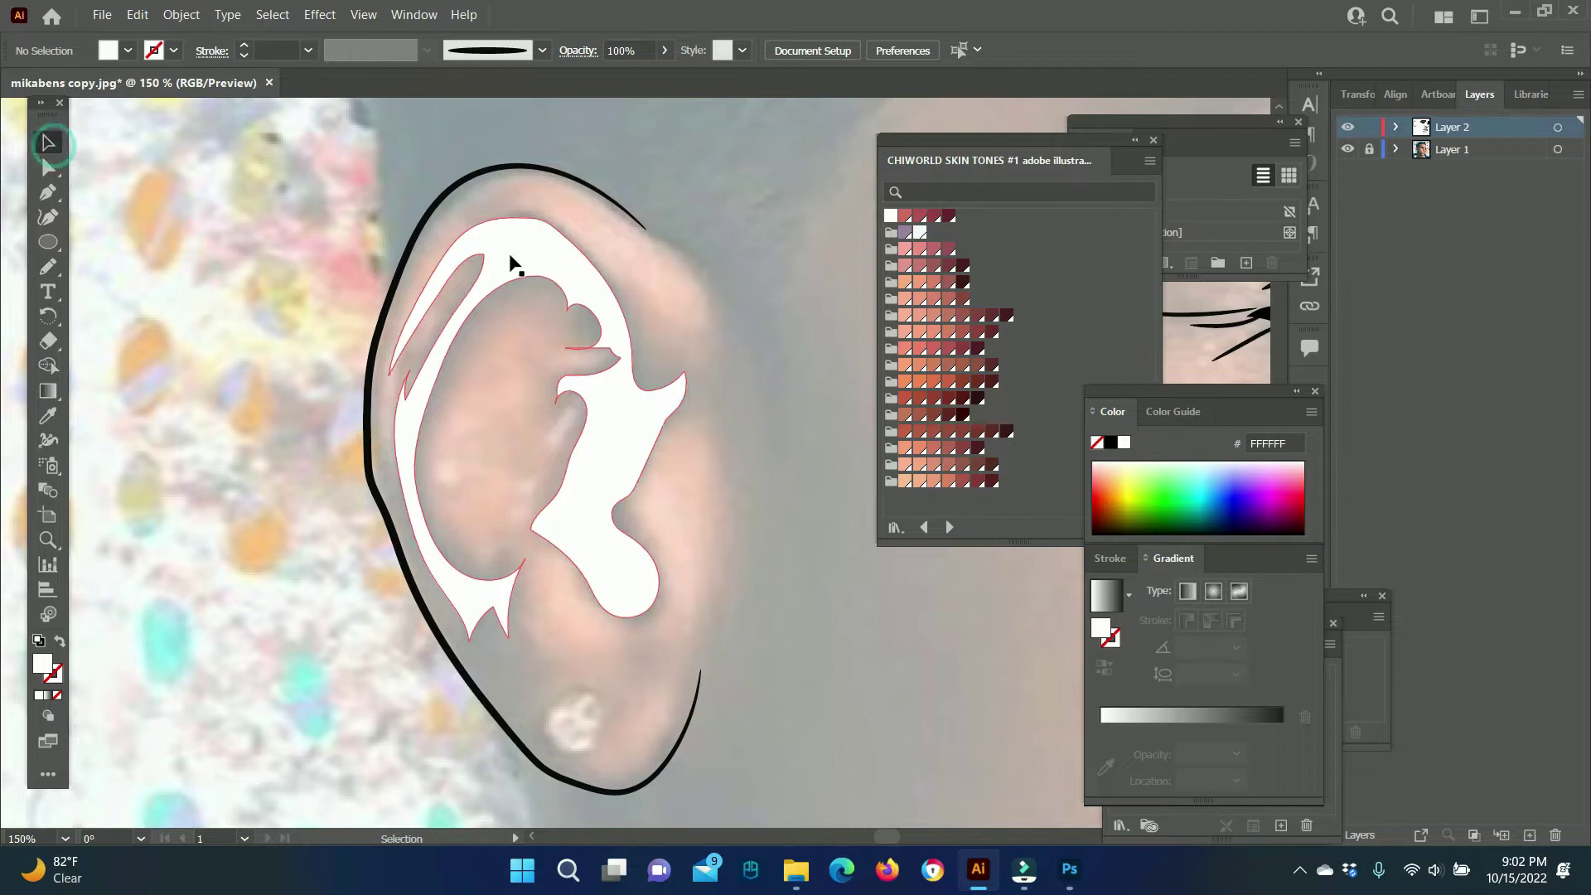
{"action": "left_click", "coordinate": [516, 266]}
{"action": "double_click", "coordinate": [43, 663]}
{"action": "left_click", "coordinate": [1484, 537]}
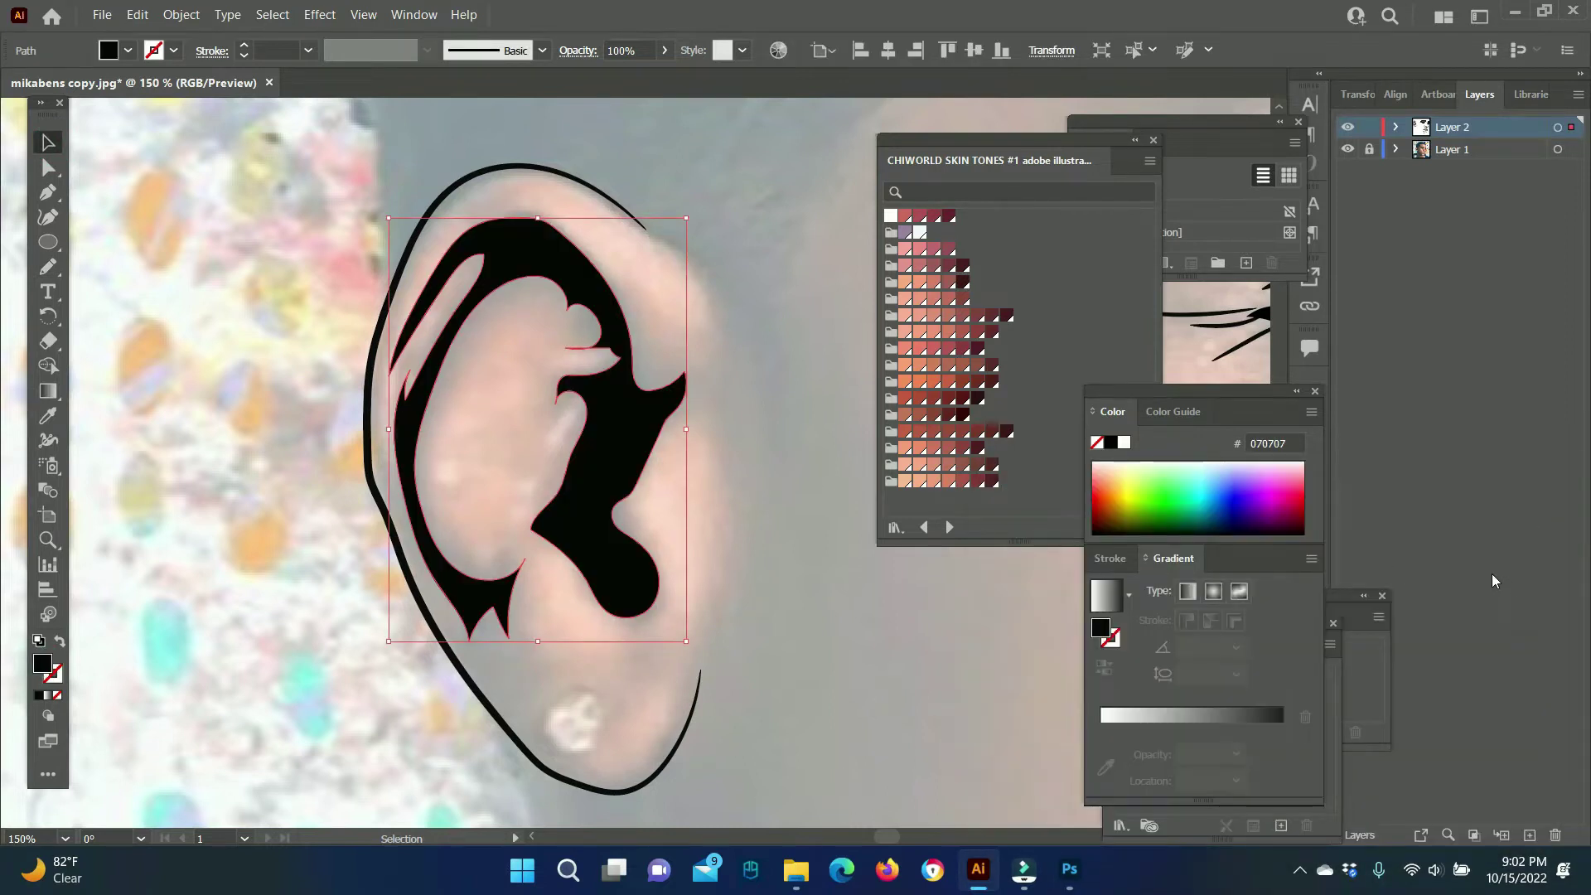
{"action": "key", "text": "ctrl+shift+a"}
{"action": "left_click", "coordinate": [47, 266]}
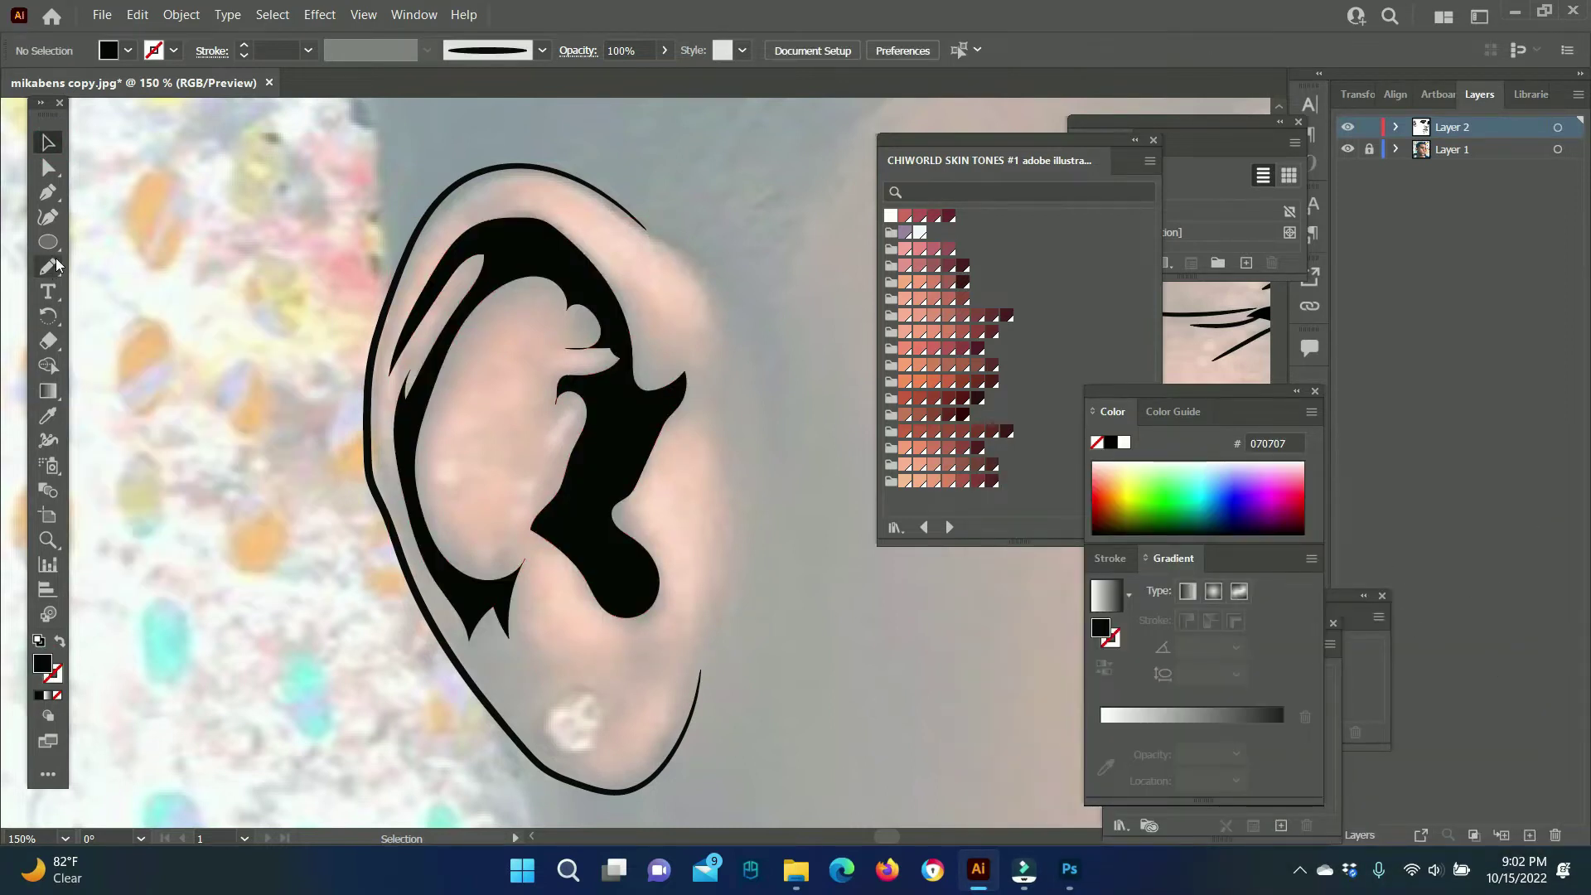
Outline the earring and fill its inside with near-black shading shapes.
{"action": "left_click_drag", "start_coordinate": [586, 752], "coordinate": [594, 751]}
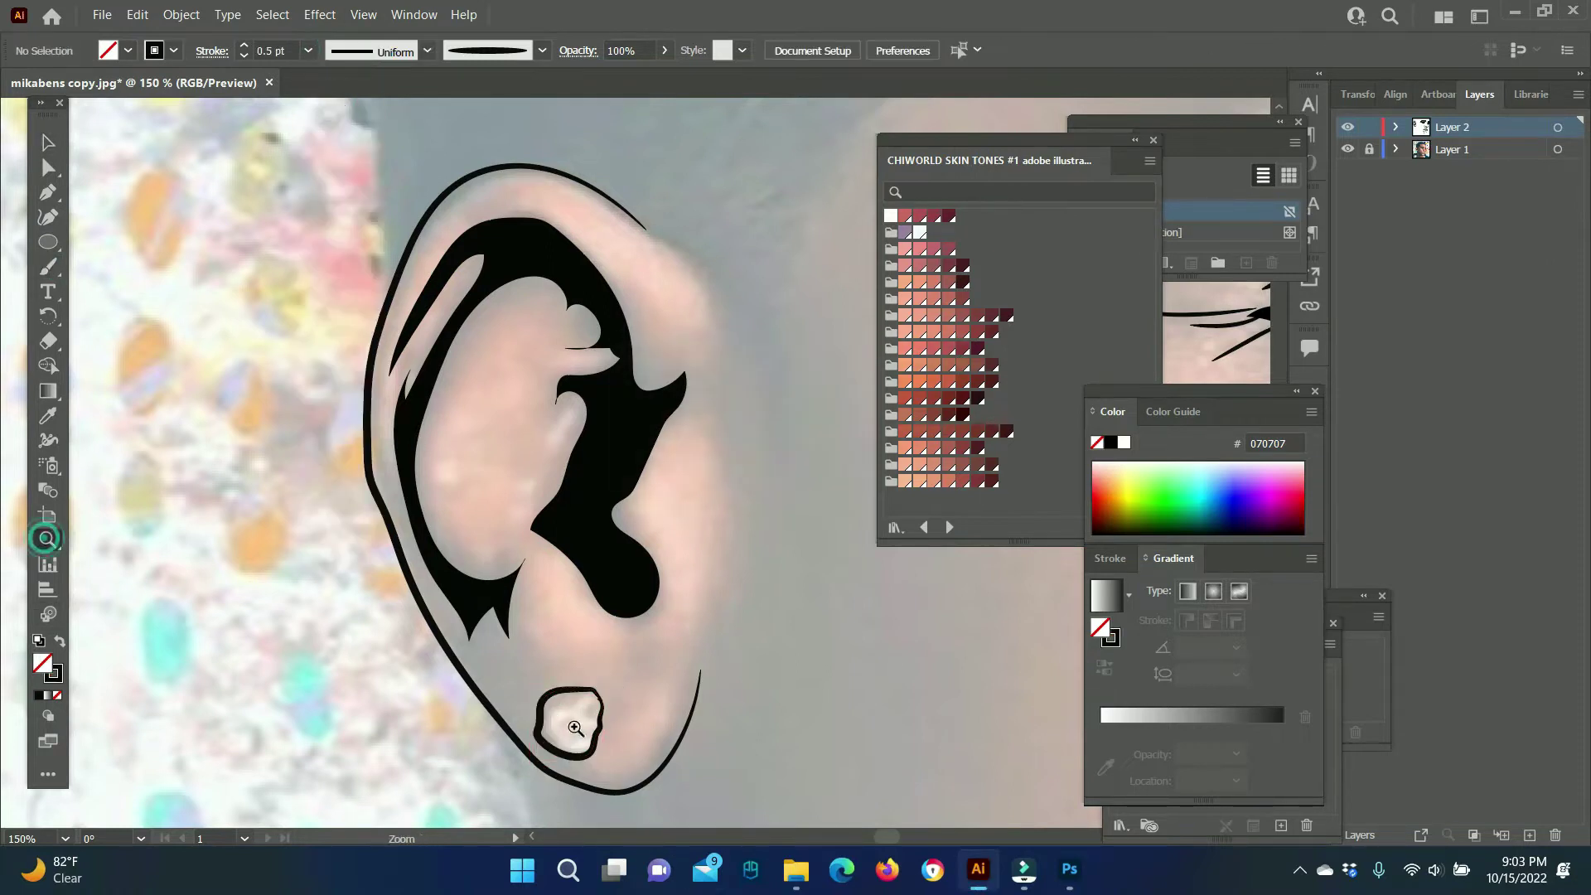
{"action": "key", "text": "ctrl+equal"}
{"action": "key", "text": "ctrl+equal"}
{"action": "key", "text": "ctrl+equal"}
{"action": "left_click", "coordinate": [124, 317]}
{"action": "double_click", "coordinate": [42, 663]}
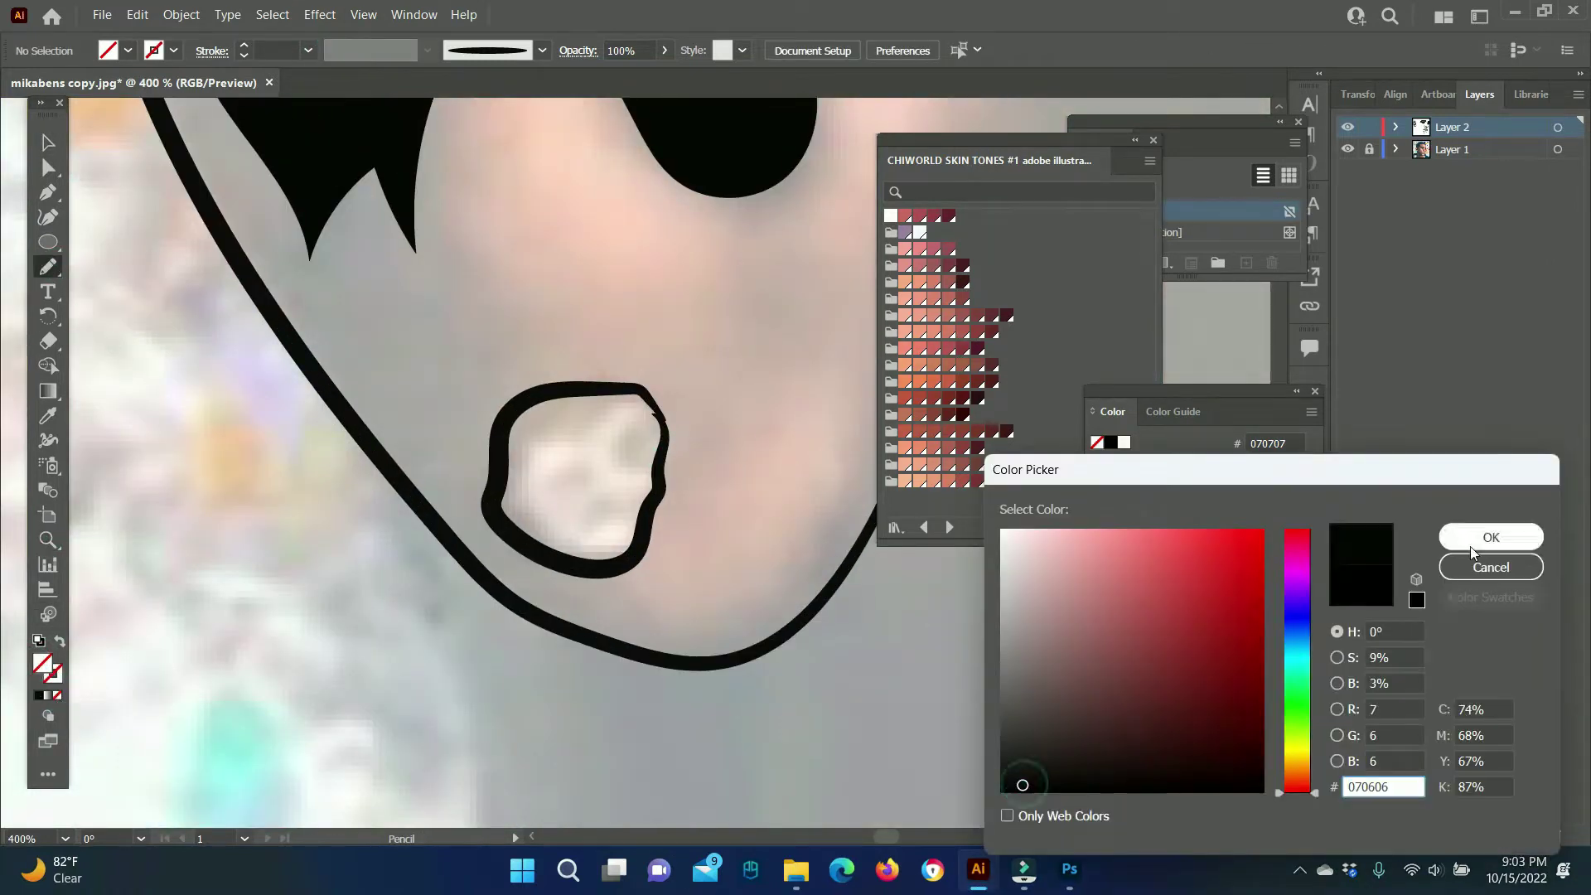
{"action": "left_click", "coordinate": [1484, 533]}
{"action": "left_click_drag", "start_coordinate": [627, 385], "coordinate": [497, 498]}
{"action": "left_click_drag", "start_coordinate": [663, 414], "coordinate": [657, 421]}
{"action": "left_click_drag", "start_coordinate": [658, 489], "coordinate": [571, 523]}
{"action": "left_click_drag", "start_coordinate": [581, 468], "coordinate": [538, 551]}
Draw the jawline strokes running from below the lips along the jaw.
{"action": "key", "text": "z"}
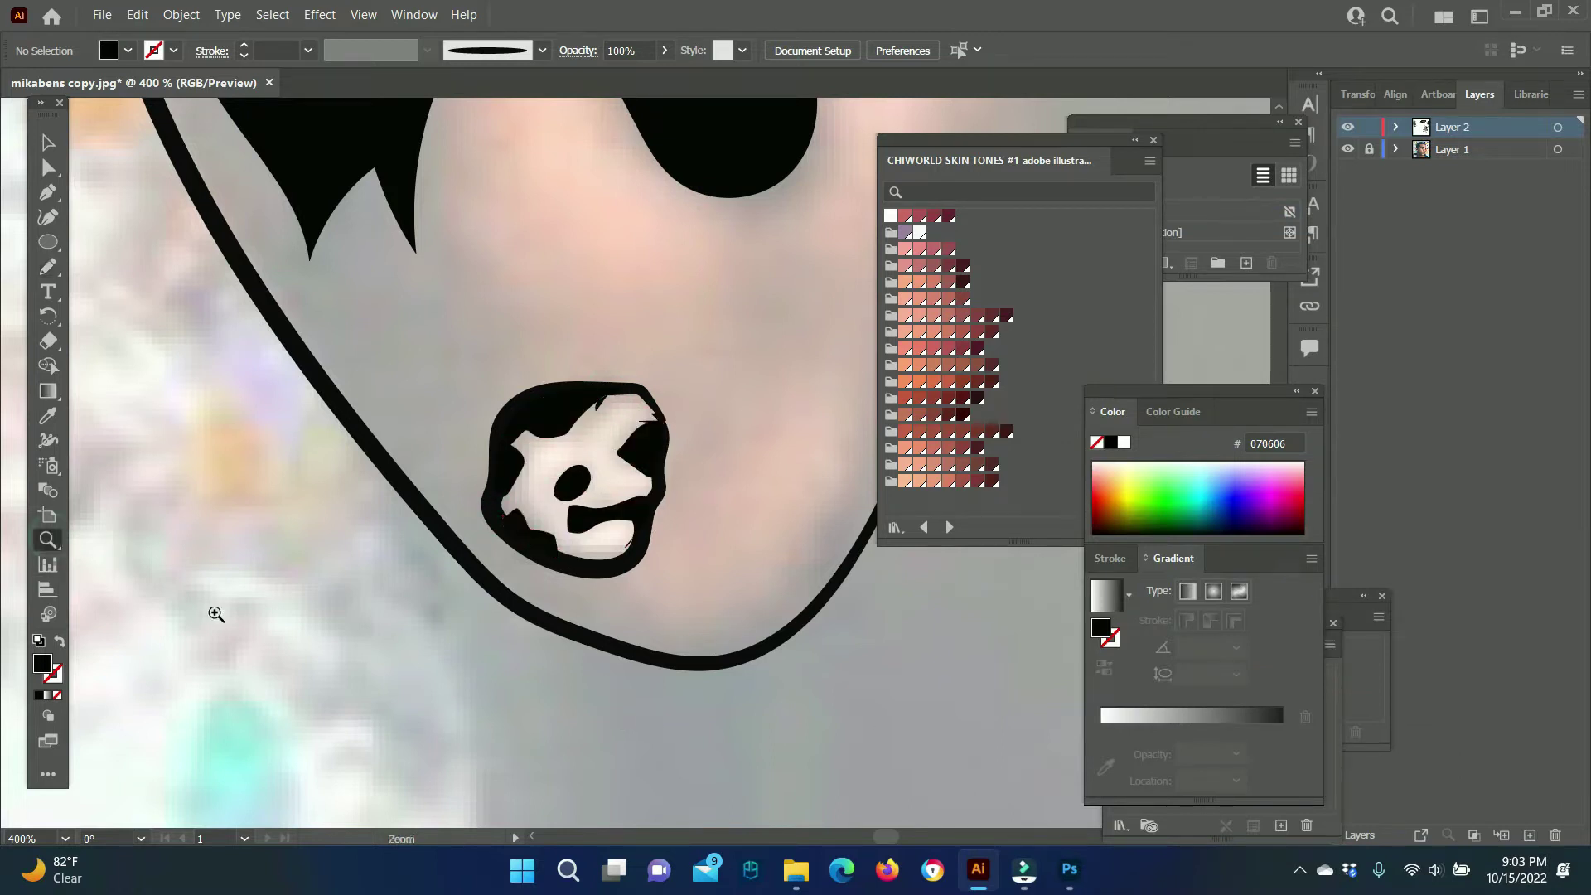
{"action": "key", "text": "ctrl+minus"}
{"action": "key", "text": "ctrl+minus"}
{"action": "key", "text": "ctrl+minus"}
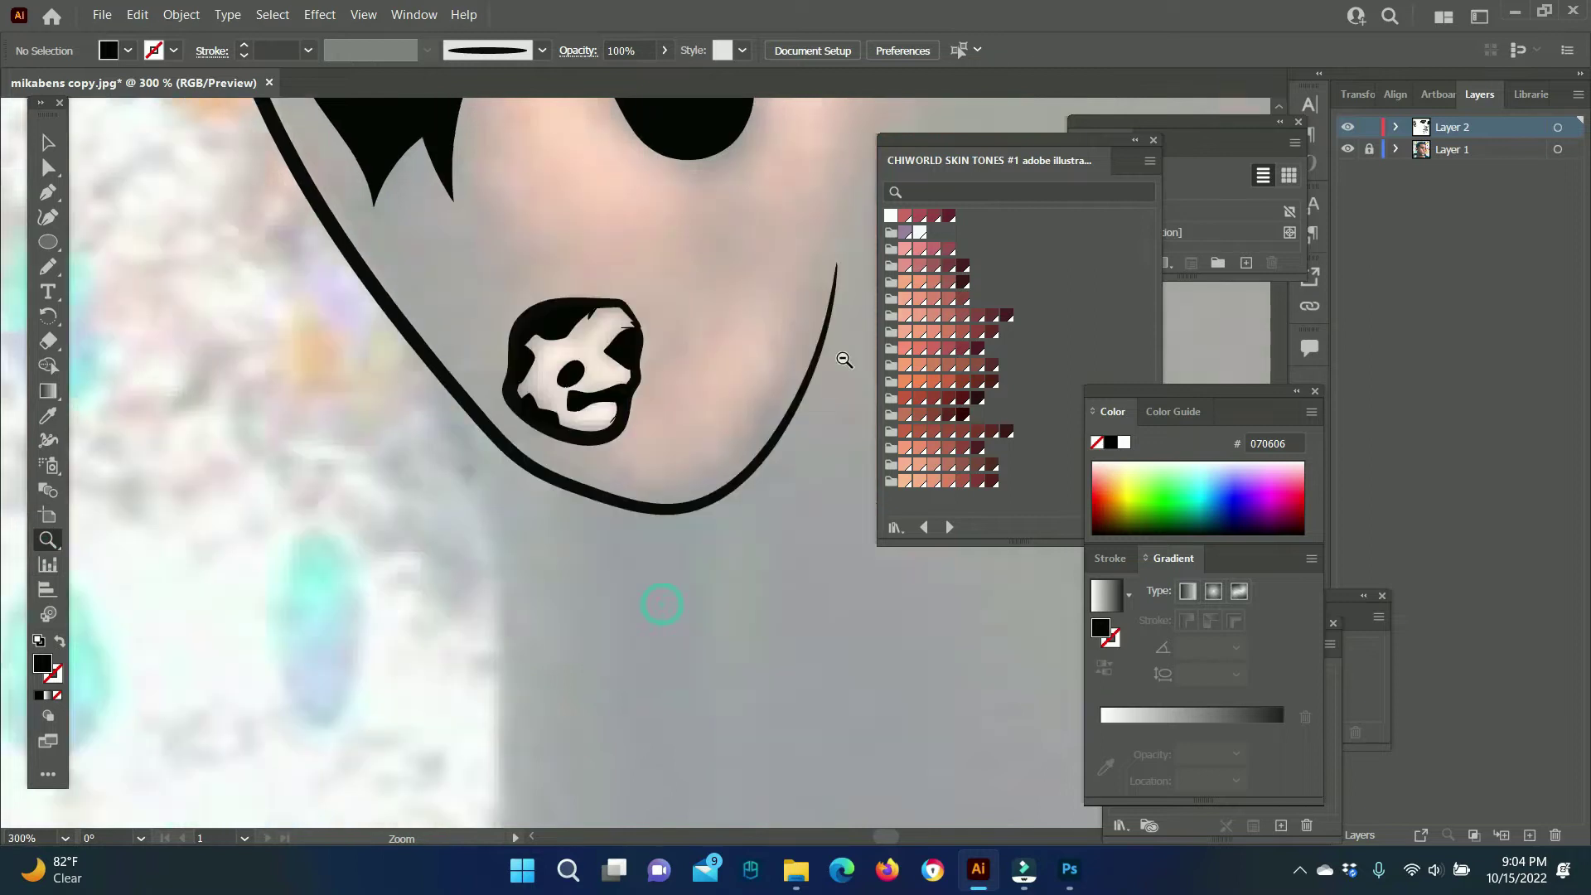
{"action": "key", "text": "ctrl+minus"}
{"action": "key", "text": "ctrl+minus"}
{"action": "key", "text": "ctrl+minus"}
{"action": "scroll", "coordinate": [634, 506], "scroll_direction": "down", "scroll_amount": 3}
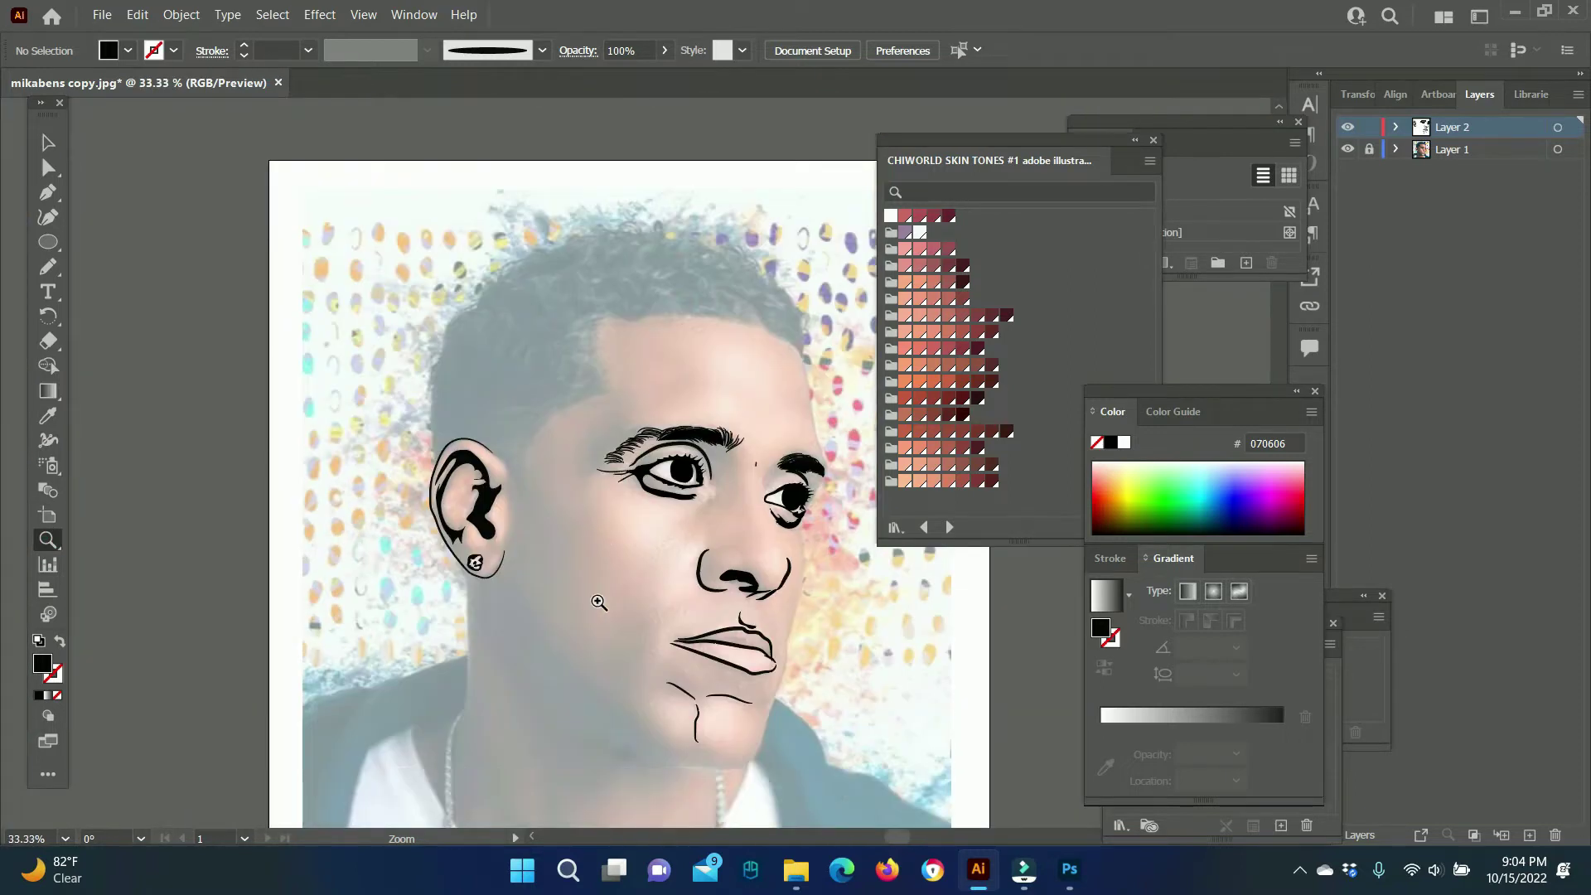
{"action": "key", "text": "ctrl+plus"}
{"action": "key", "text": "ctrl+plus"}
{"action": "key", "text": "ctrl+plus"}
{"action": "key", "text": "b"}
{"action": "left_click_drag", "start_coordinate": [651, 488], "coordinate": [571, 696]}
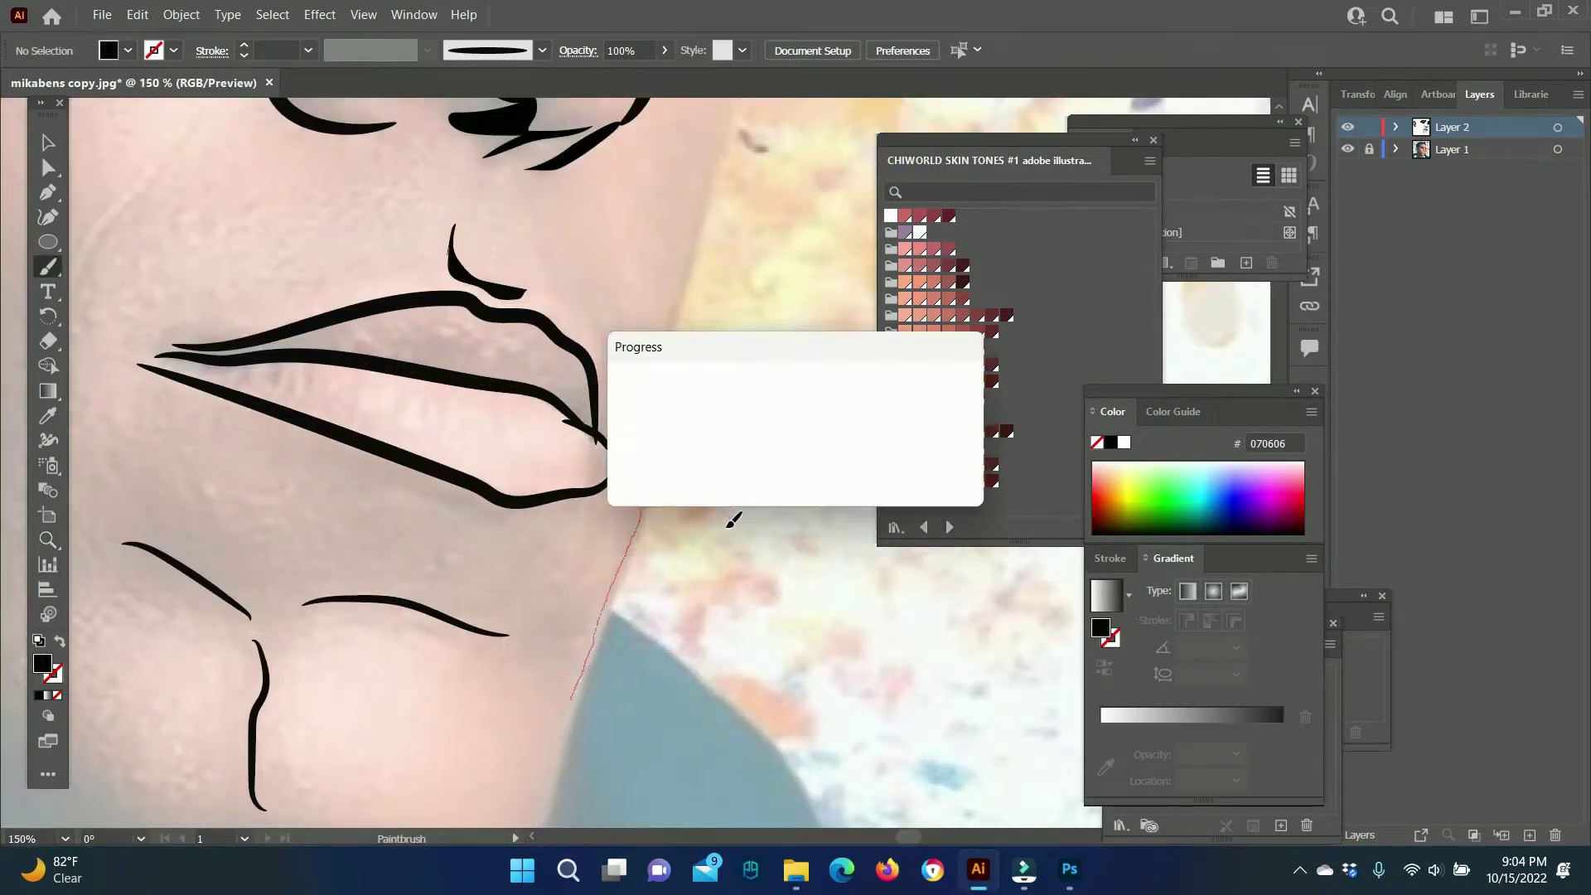
{"action": "scroll", "coordinate": [650, 415], "scroll_direction": "down", "scroll_amount": 3}
{"action": "mouse_move", "coordinate": [572, 458]}
{"action": "left_mouse_down"}
{"action": "mouse_move", "coordinate": [512, 634]}
{"action": "mouse_move", "coordinate": [224, 655]}
{"action": "left_mouse_up"}
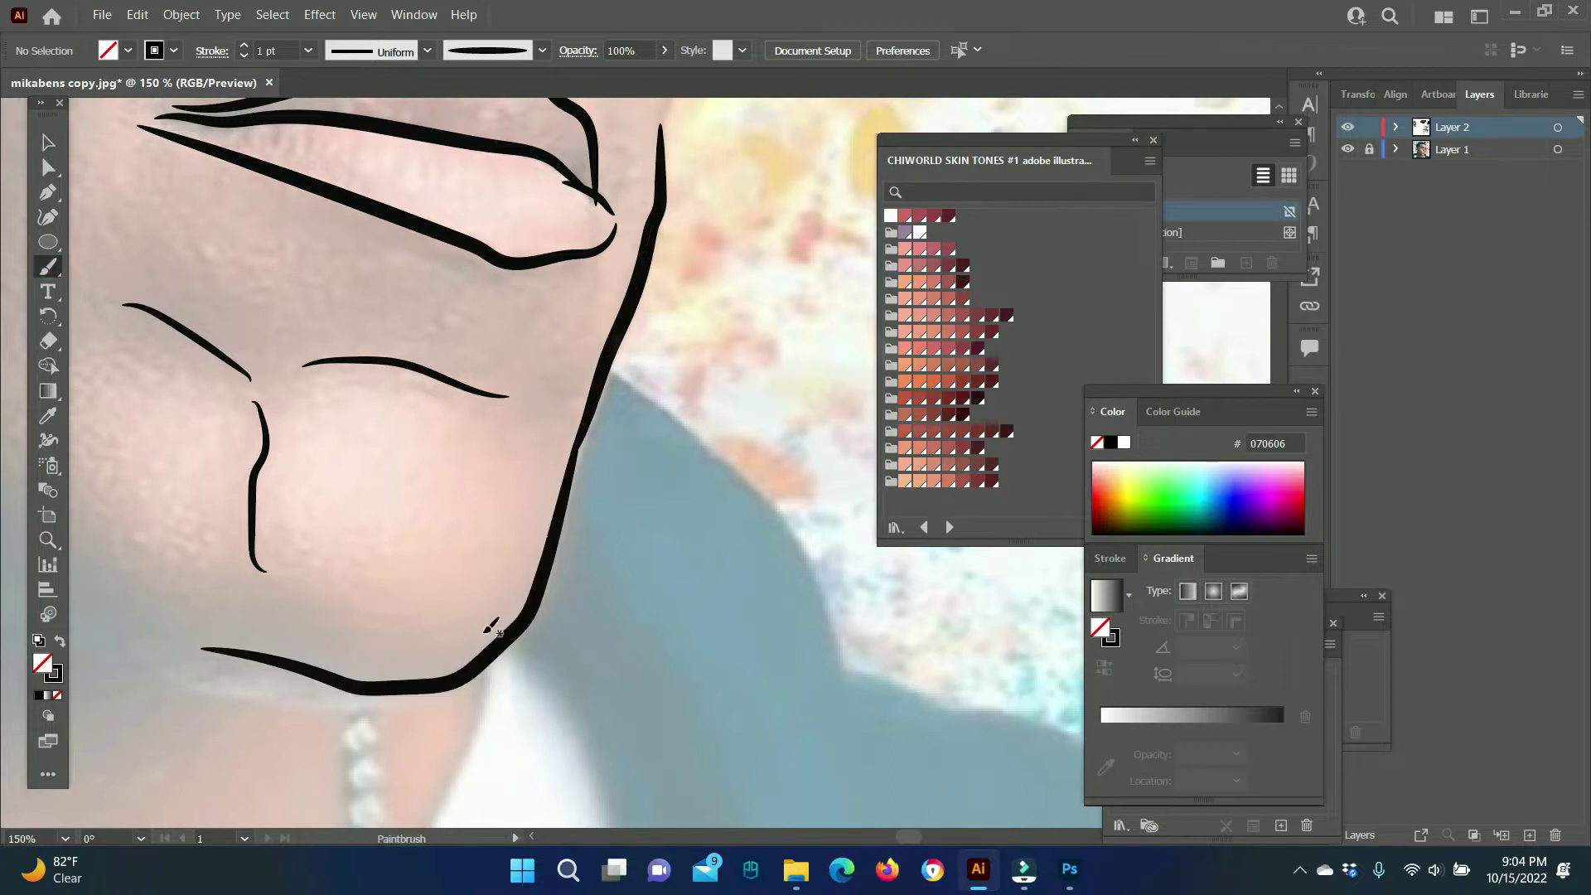
Draw a line under the chin and two strokes along the neck.
{"action": "key", "text": "z"}
{"action": "key", "text": "ctrl+minus"}
{"action": "key", "text": "ctrl+minus"}
{"action": "key", "text": "b"}
{"action": "left_click_drag", "start_coordinate": [688, 530], "coordinate": [460, 476]}
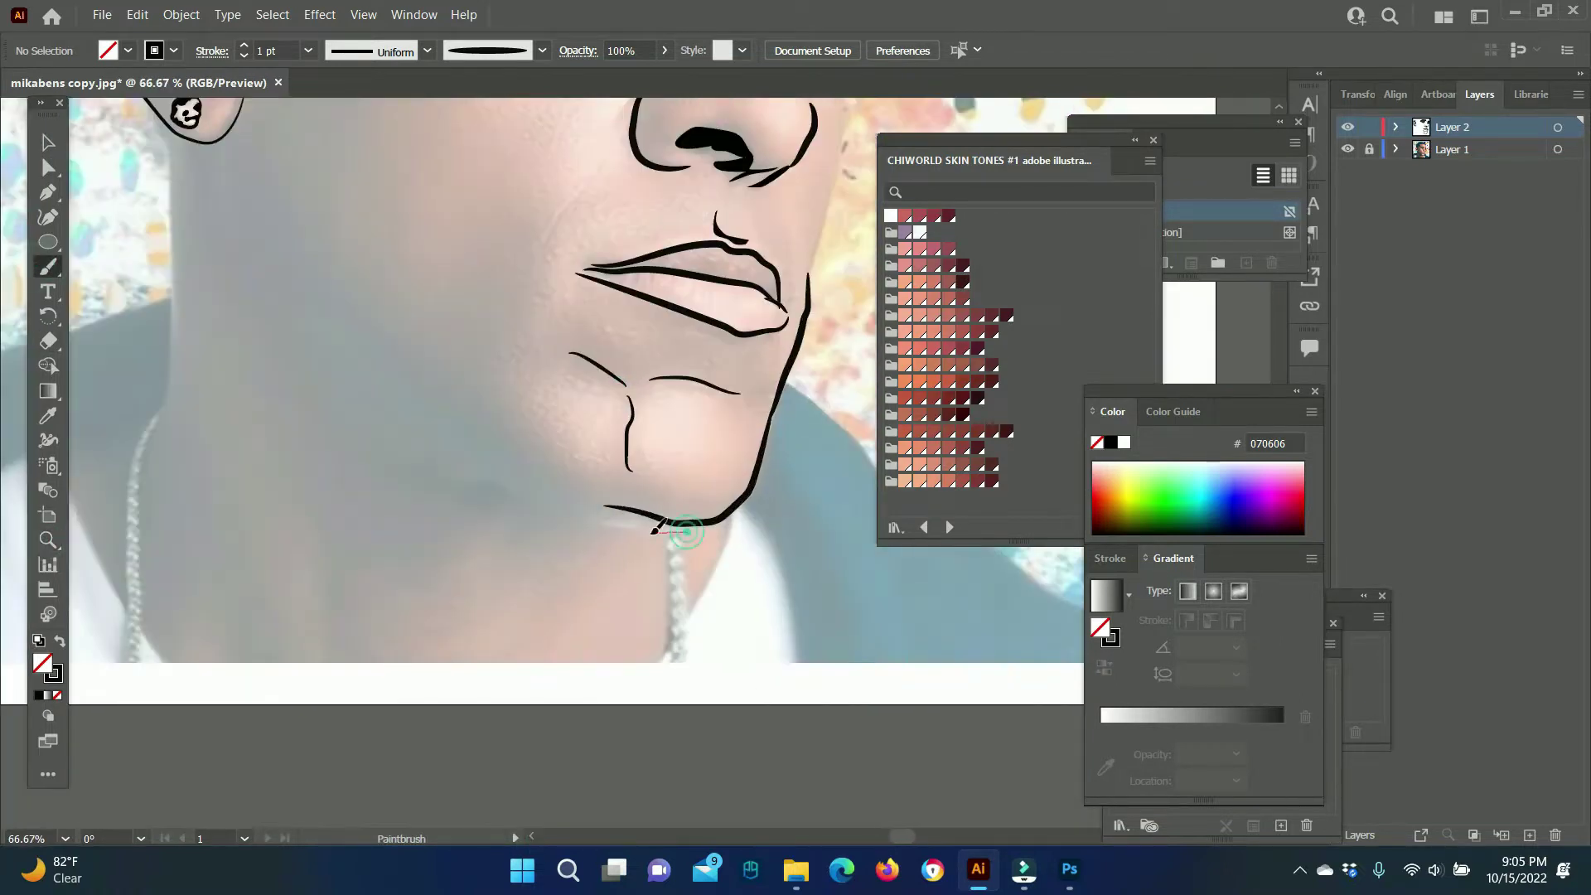
{"action": "left_click_drag", "start_coordinate": [526, 521], "coordinate": [406, 584]}
{"action": "scroll", "coordinate": [406, 584], "scroll_direction": "up", "scroll_amount": 2}
{"action": "mouse_move", "coordinate": [214, 265]}
{"action": "left_mouse_down"}
{"action": "mouse_move", "coordinate": [260, 404]}
{"action": "mouse_move", "coordinate": [497, 580]}
{"action": "left_mouse_up"}
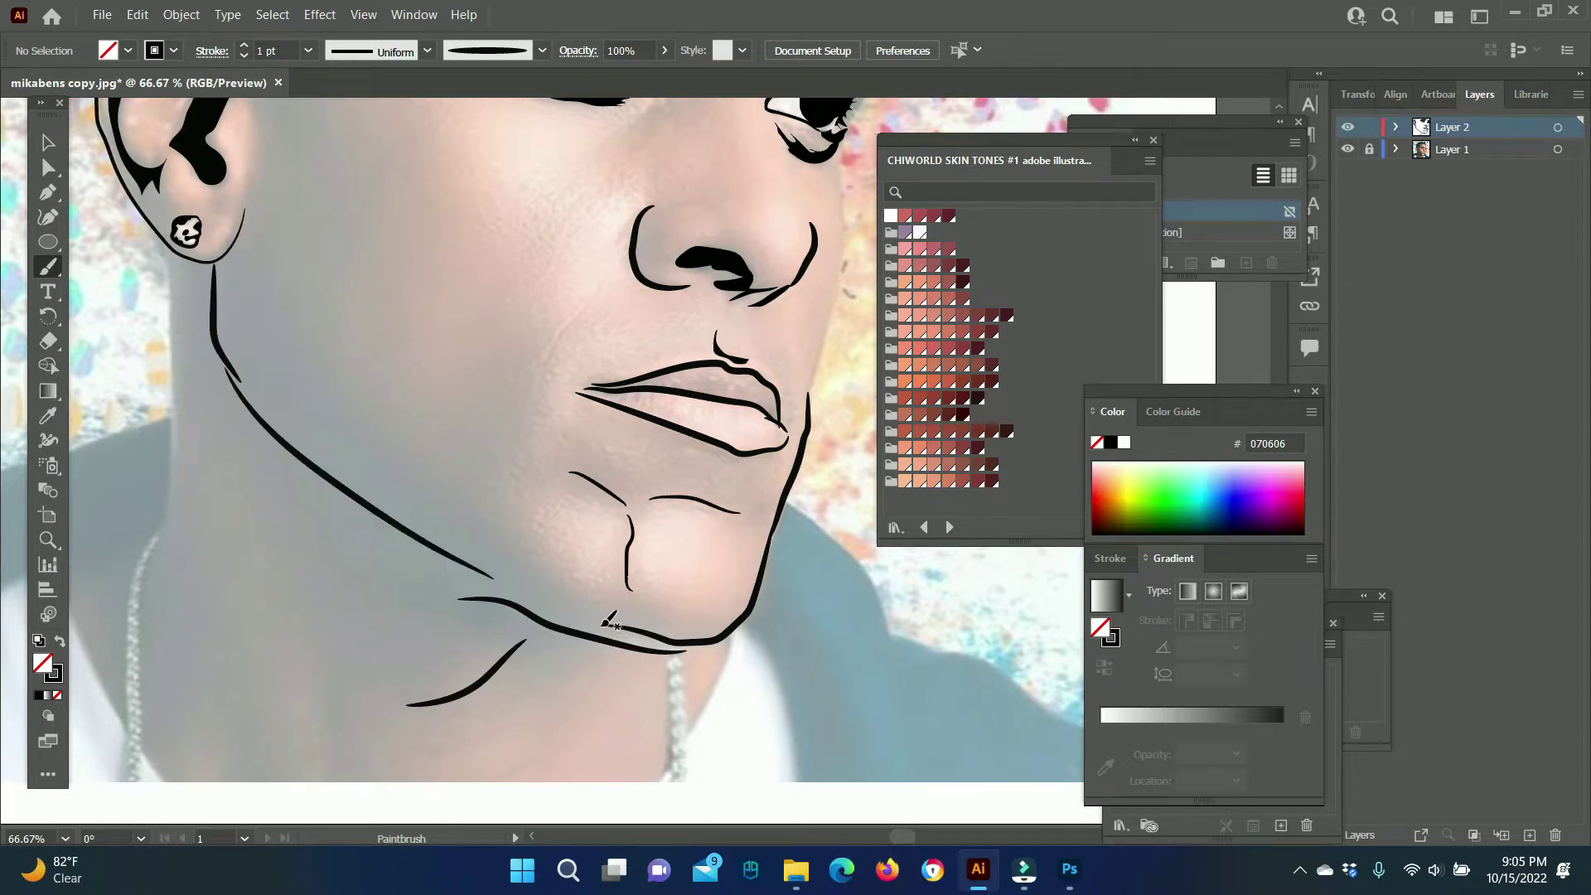
{"action": "scroll", "coordinate": [498, 497], "scroll_direction": "up", "scroll_amount": 2}
{"action": "scroll", "coordinate": [498, 497], "scroll_direction": "down", "scroll_amount": 2}
{"action": "left_click_drag", "start_coordinate": [190, 207], "coordinate": [170, 439]}
{"action": "scroll", "coordinate": [498, 497], "scroll_direction": "down", "scroll_amount": 1}
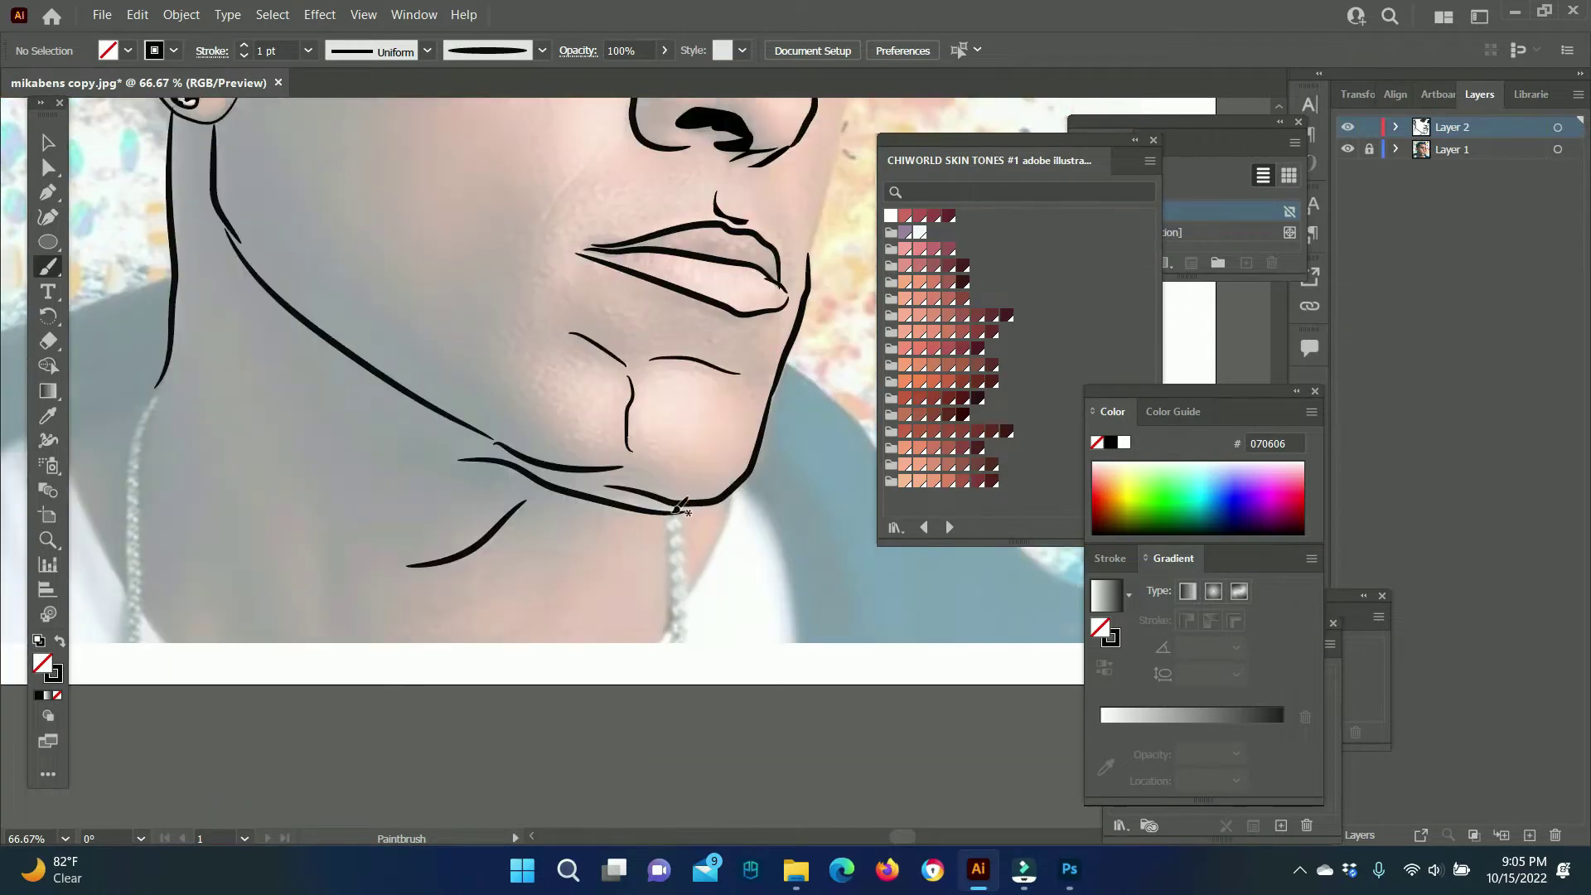
Add short contour lines along the right side of the face and temple.
{"action": "scroll", "coordinate": [630, 465], "scroll_direction": "up", "scroll_amount": 5}
{"action": "scroll", "coordinate": [744, 336], "scroll_direction": "right", "scroll_amount": 3}
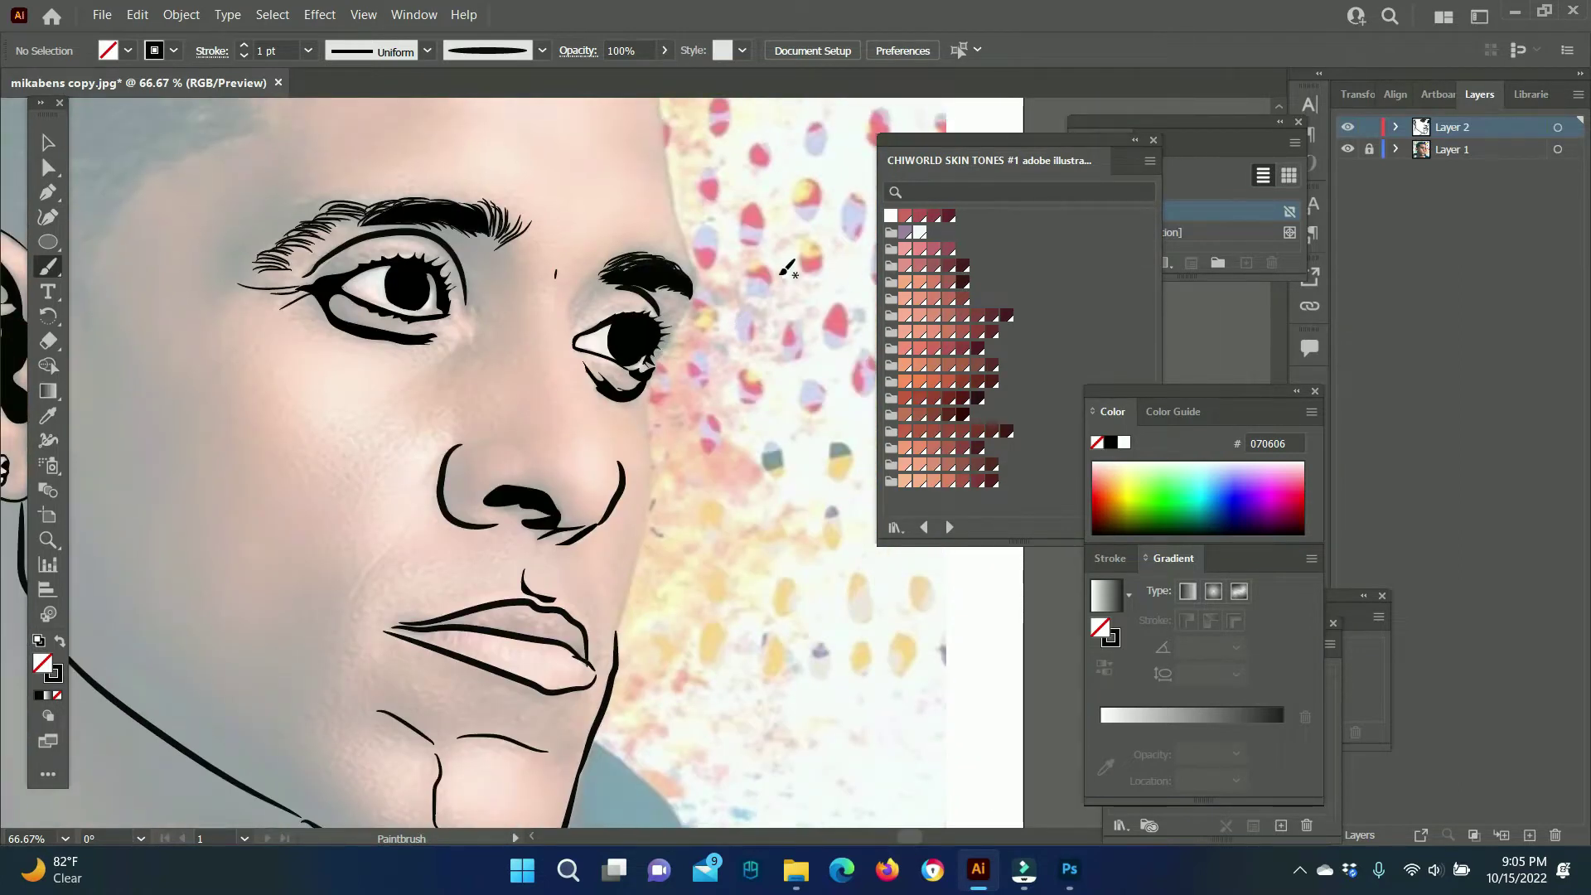
{"action": "scroll", "coordinate": [788, 267], "scroll_direction": "up", "scroll_amount": 1}
{"action": "scroll", "coordinate": [651, 261], "scroll_direction": "down", "scroll_amount": 3}
{"action": "scroll", "coordinate": [634, 471], "scroll_direction": "up", "scroll_amount": 5}
{"action": "left_click_drag", "start_coordinate": [644, 235], "coordinate": [663, 273]}
{"action": "left_click_drag", "start_coordinate": [685, 423], "coordinate": [694, 472]}
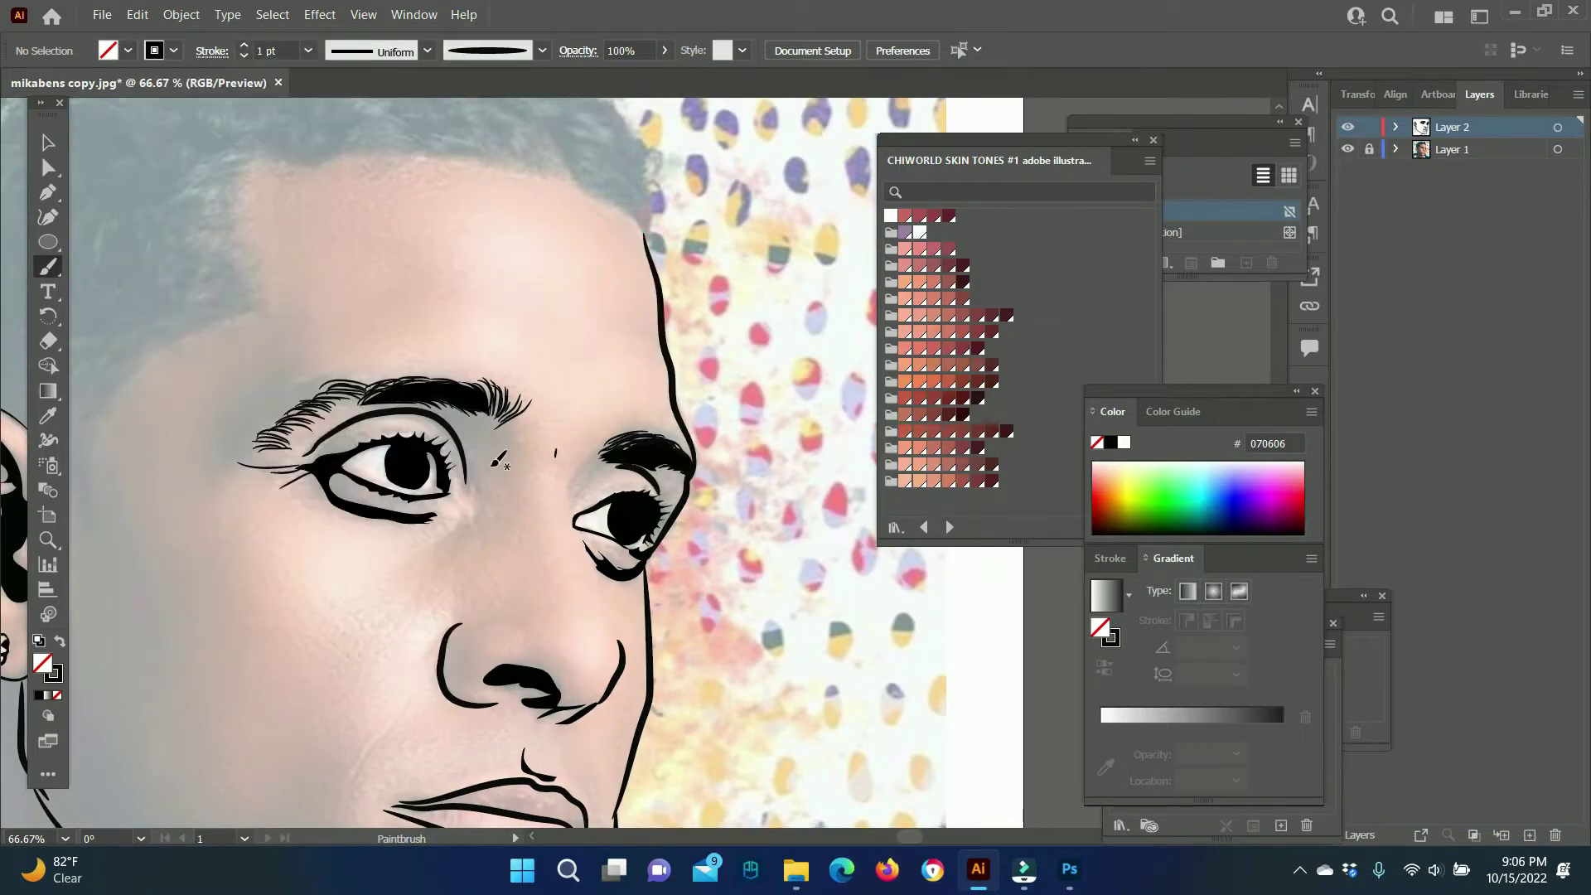
{"action": "scroll", "coordinate": [455, 373], "scroll_direction": "down", "scroll_amount": 3}
{"action": "key", "text": "z"}
{"action": "key", "text": "ctrl+minus"}
{"action": "key", "text": "ctrl+minus"}
{"action": "left_click", "coordinate": [88, 312]}
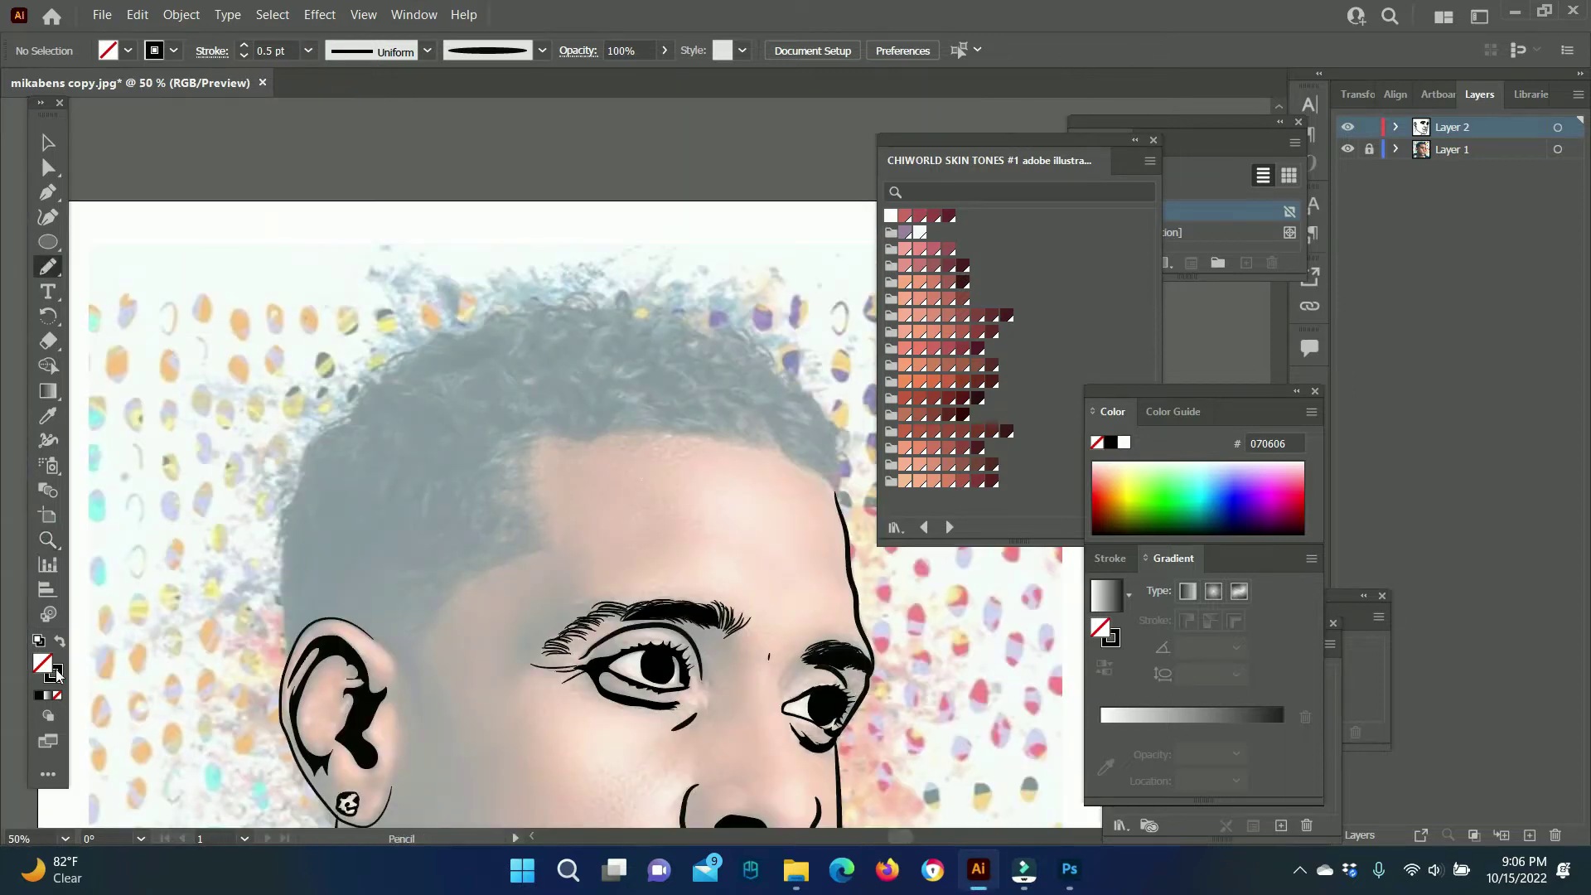
With a black fill, trace the side hair above the ear as a closed shape.
{"action": "key", "text": "shift+x"}
{"action": "key", "text": "ctrl+1"}
{"action": "key", "text": "n"}
{"action": "left_click_drag", "start_coordinate": [572, 525], "coordinate": [587, 470]}
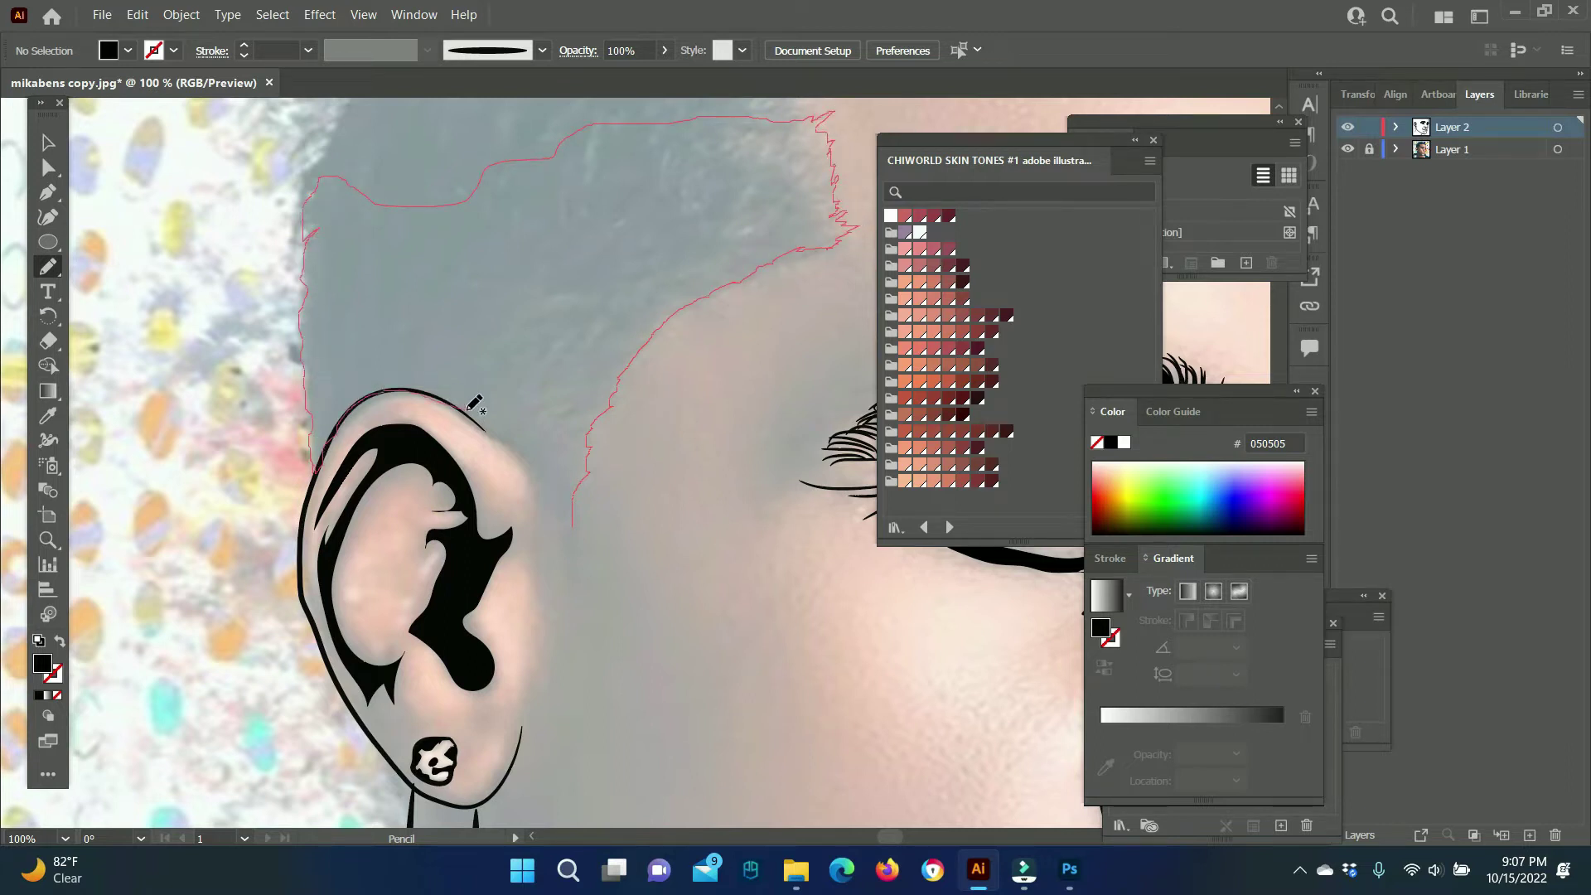
{"action": "left_click_drag", "start_coordinate": [583, 504], "coordinate": [575, 524]}
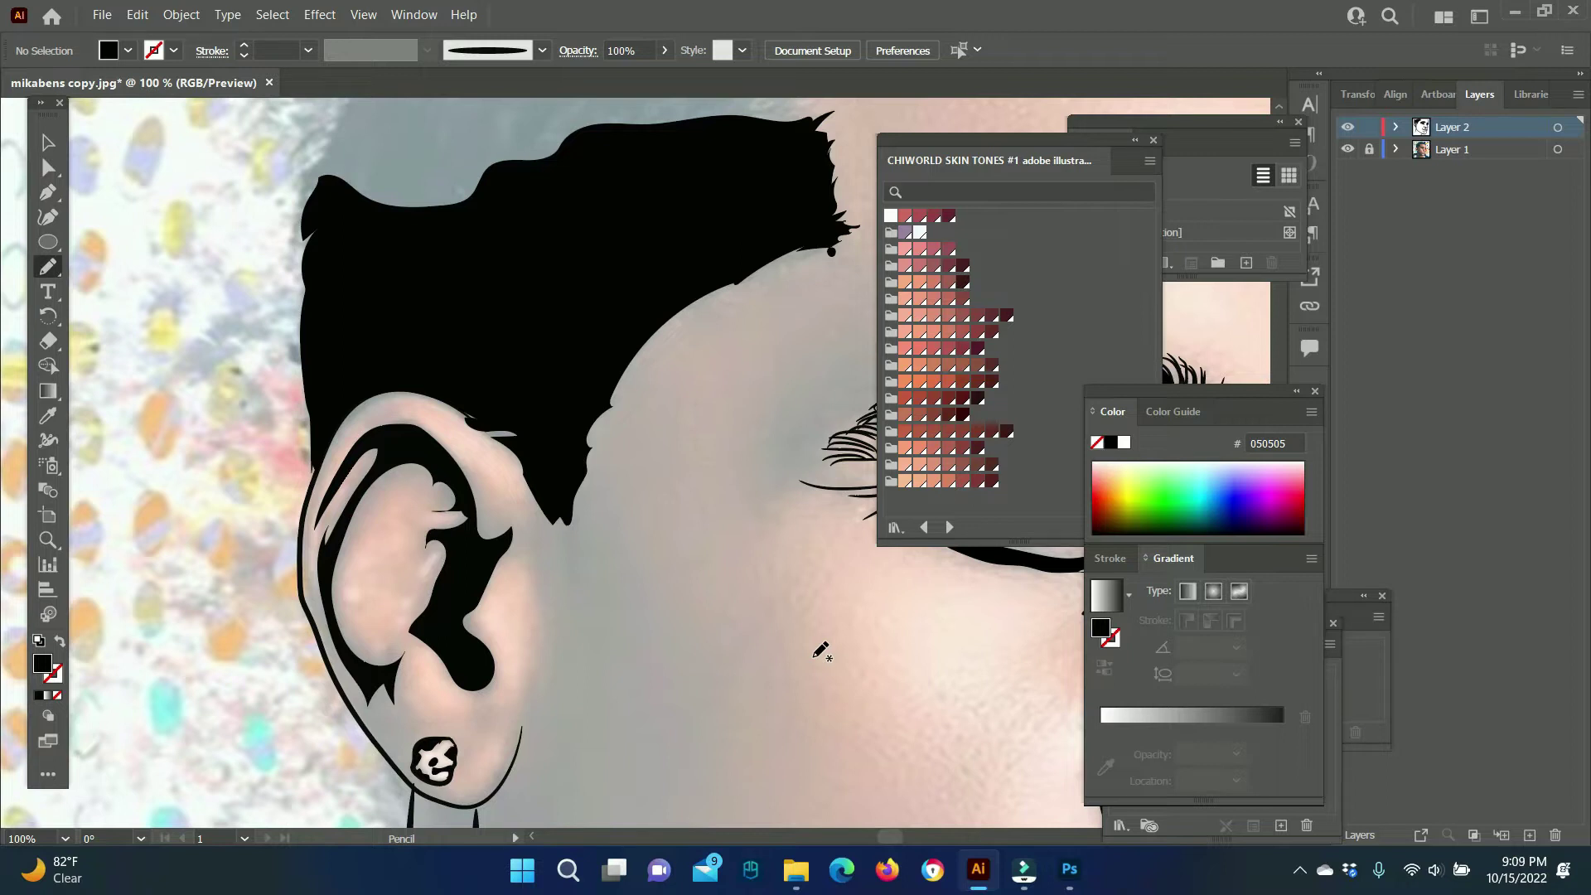
{"action": "scroll", "coordinate": [335, 530], "scroll_direction": "up", "scroll_amount": 5}
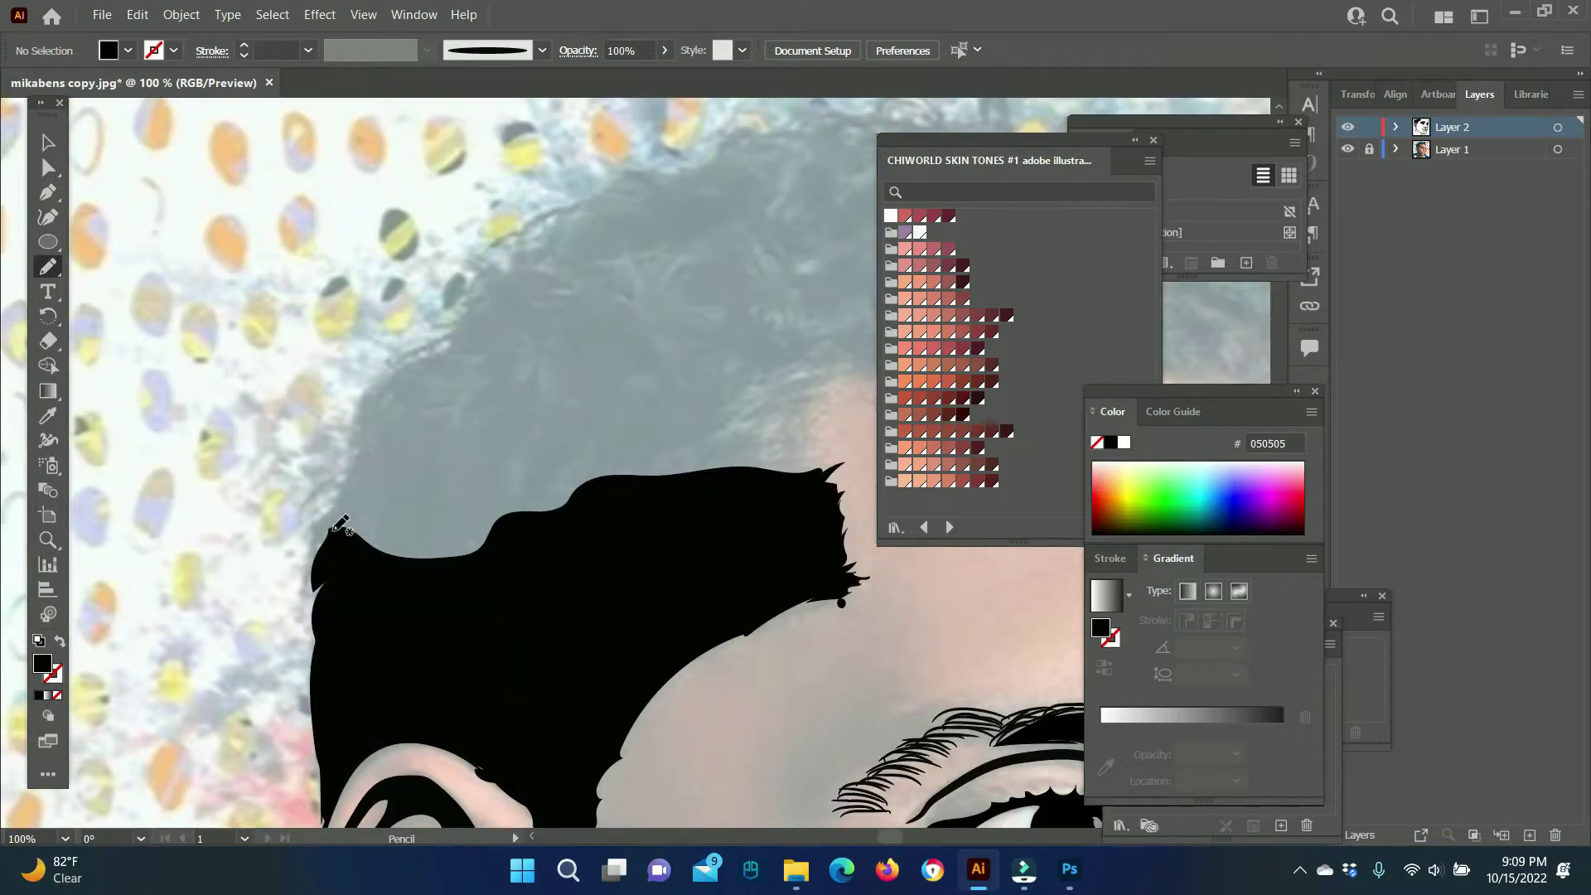
Trace closed black outlines around the top of the hair.
{"action": "left_click_drag", "start_coordinate": [431, 351], "coordinate": [484, 270]}
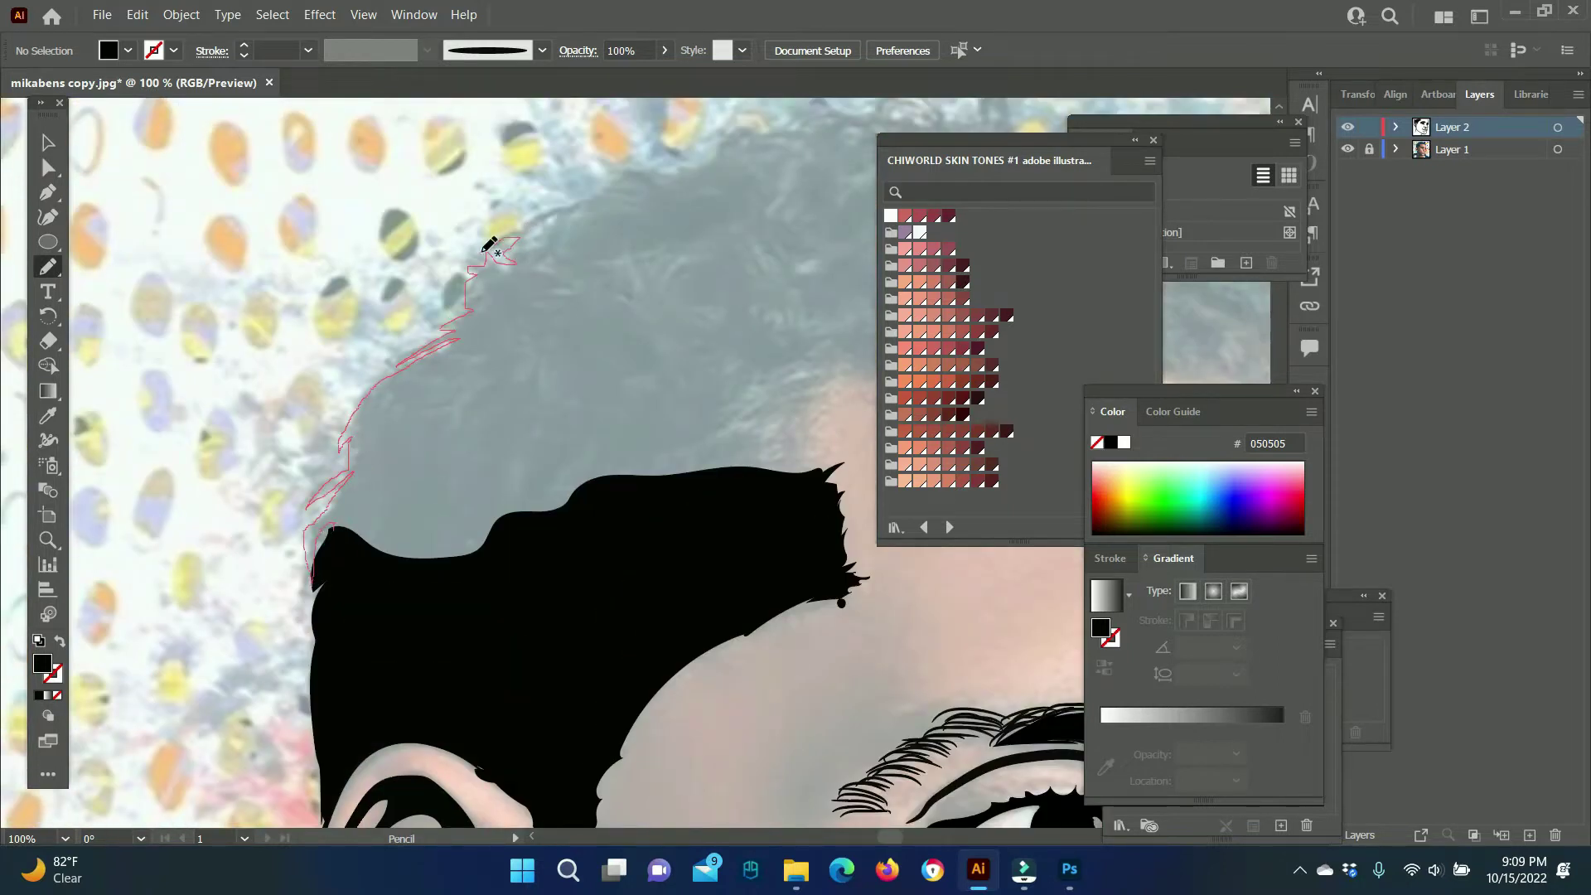
{"action": "mouse_move", "coordinate": [588, 197]}
{"action": "left_mouse_down"}
{"action": "mouse_move", "coordinate": [835, 329]}
{"action": "mouse_move", "coordinate": [833, 401]}
{"action": "left_mouse_up"}
{"action": "left_click_drag", "start_coordinate": [831, 477], "coordinate": [497, 658]}
{"action": "left_click_drag", "start_coordinate": [530, 580], "coordinate": [28, 789]}
{"action": "left_click_drag", "start_coordinate": [323, 590], "coordinate": [633, 573]}
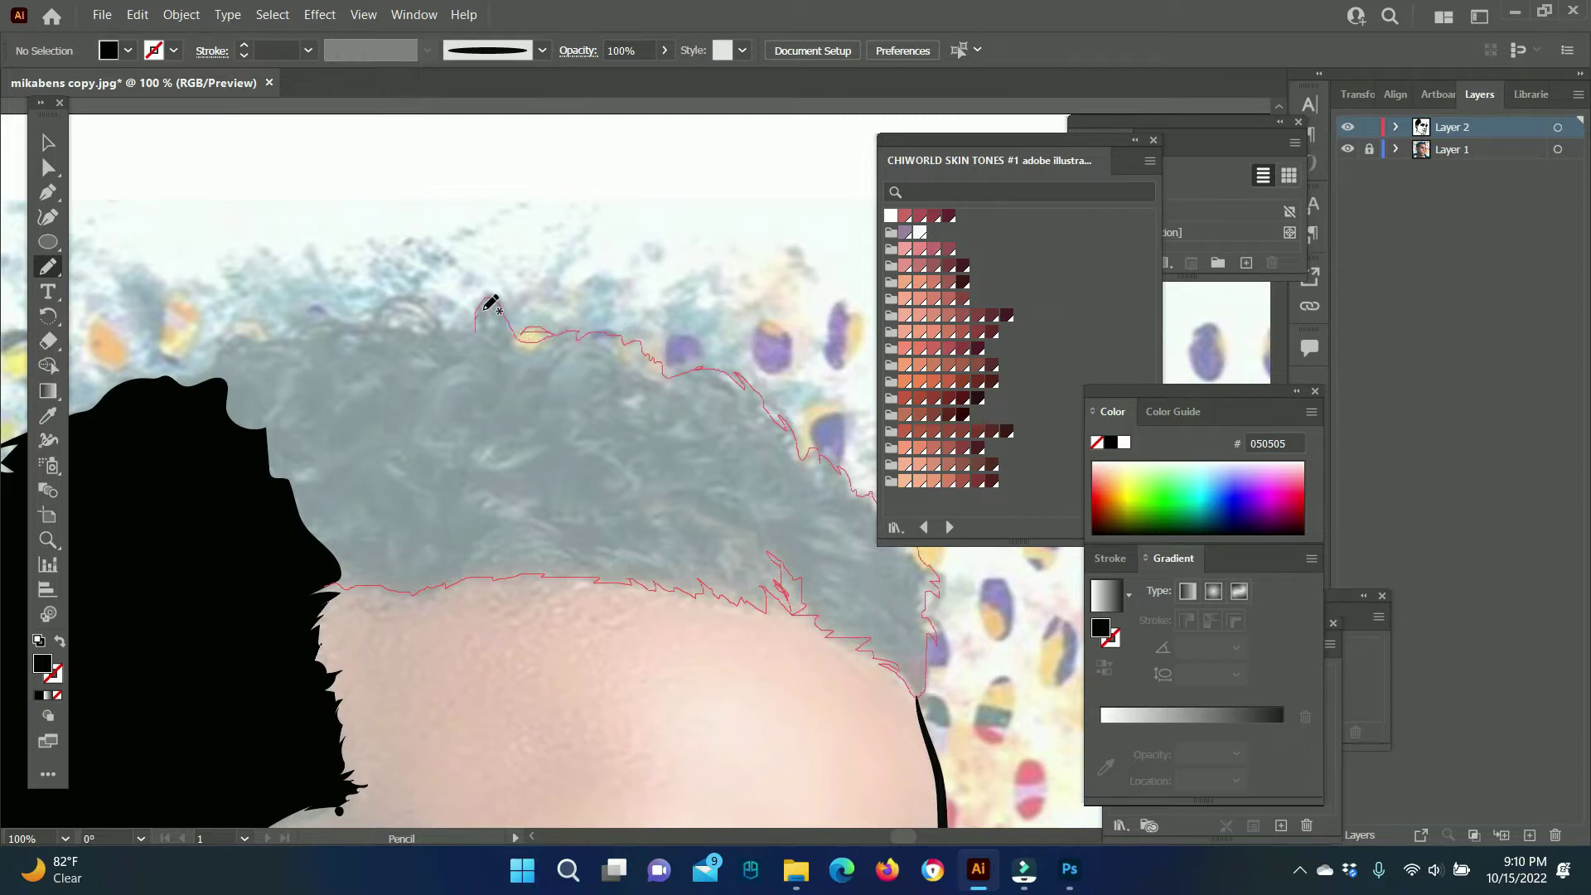
{"action": "left_click_drag", "start_coordinate": [322, 324], "coordinate": [332, 584]}
{"action": "key", "text": "z"}
{"action": "left_click", "coordinate": [678, 605], "text": "alt"}
Trace the jacket edge along the left shoulder and down the arm.
{"action": "left_click", "coordinate": [1349, 149]}
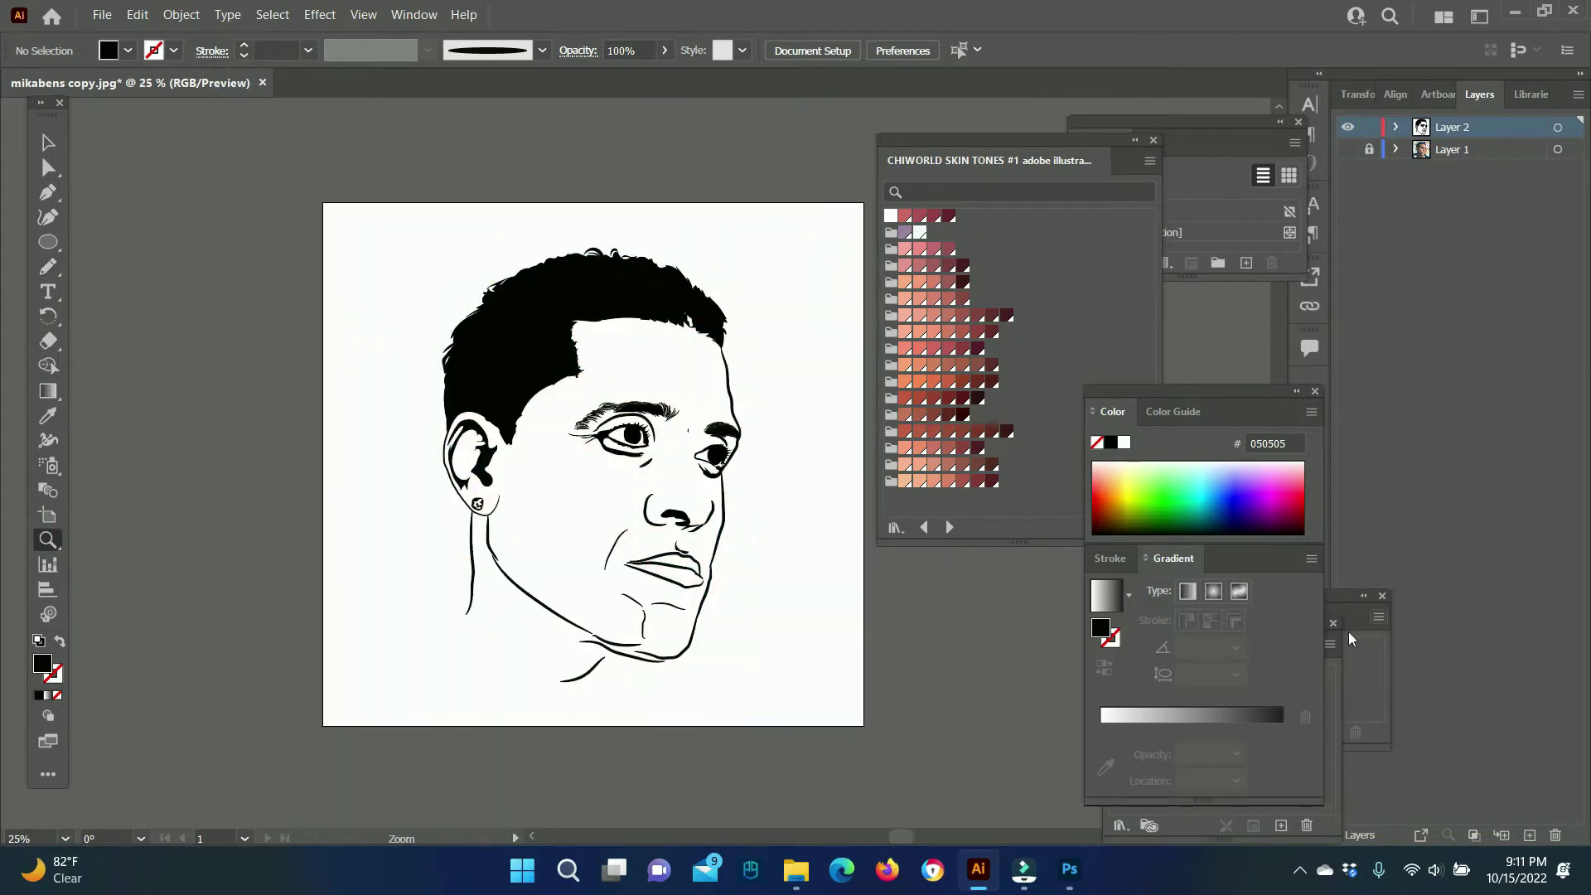
{"action": "left_click", "coordinate": [1348, 149]}
{"action": "left_click", "coordinate": [394, 715]}
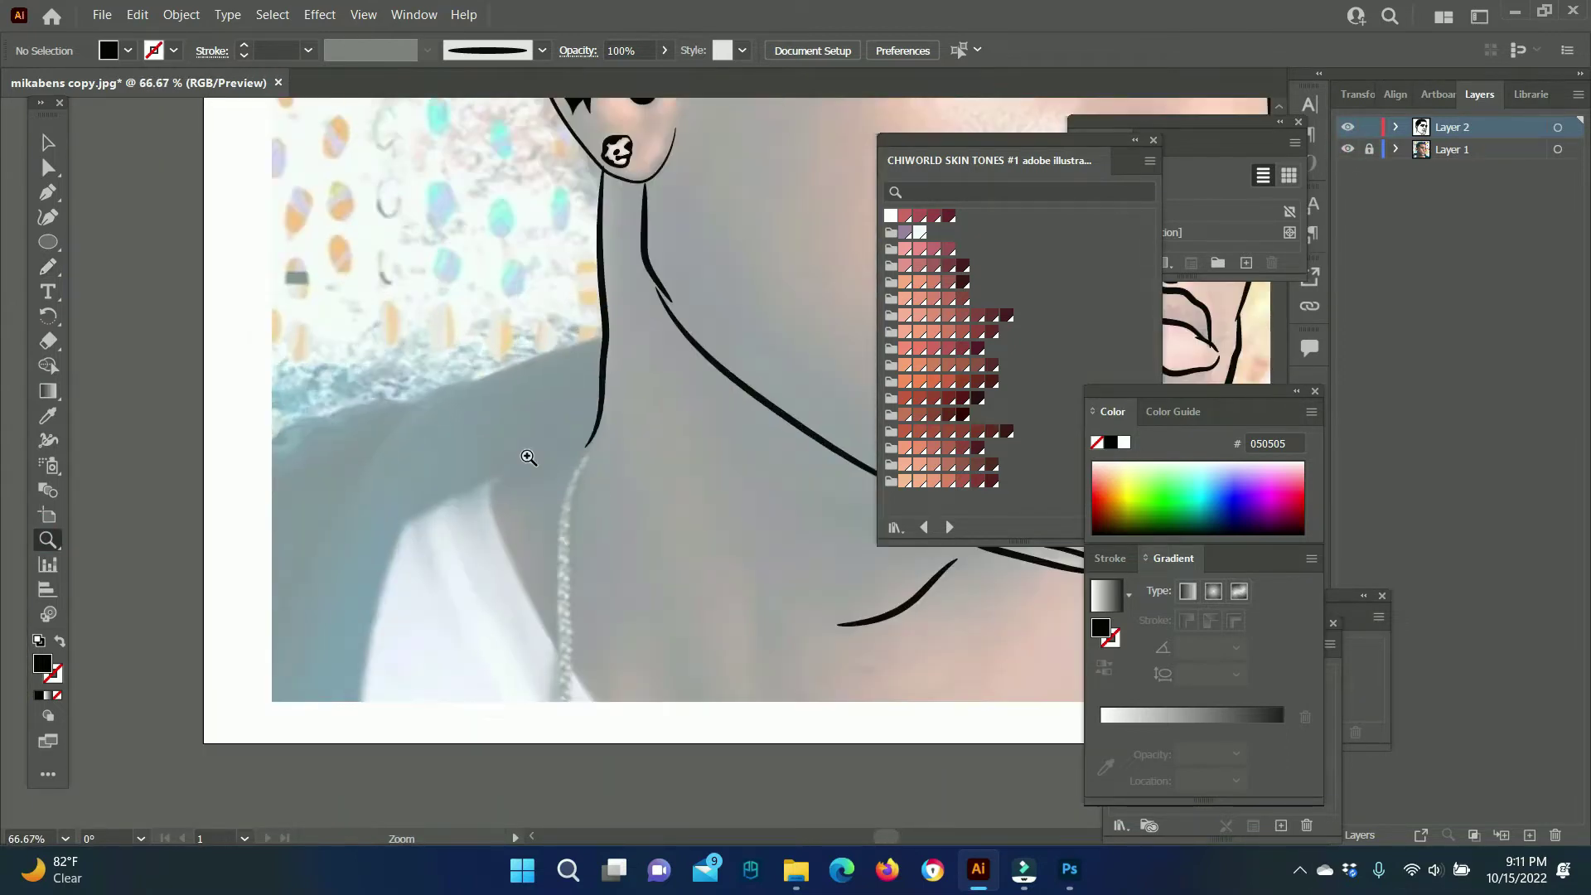
{"action": "key", "text": "b"}
{"action": "left_click_drag", "start_coordinate": [599, 338], "coordinate": [327, 547]}
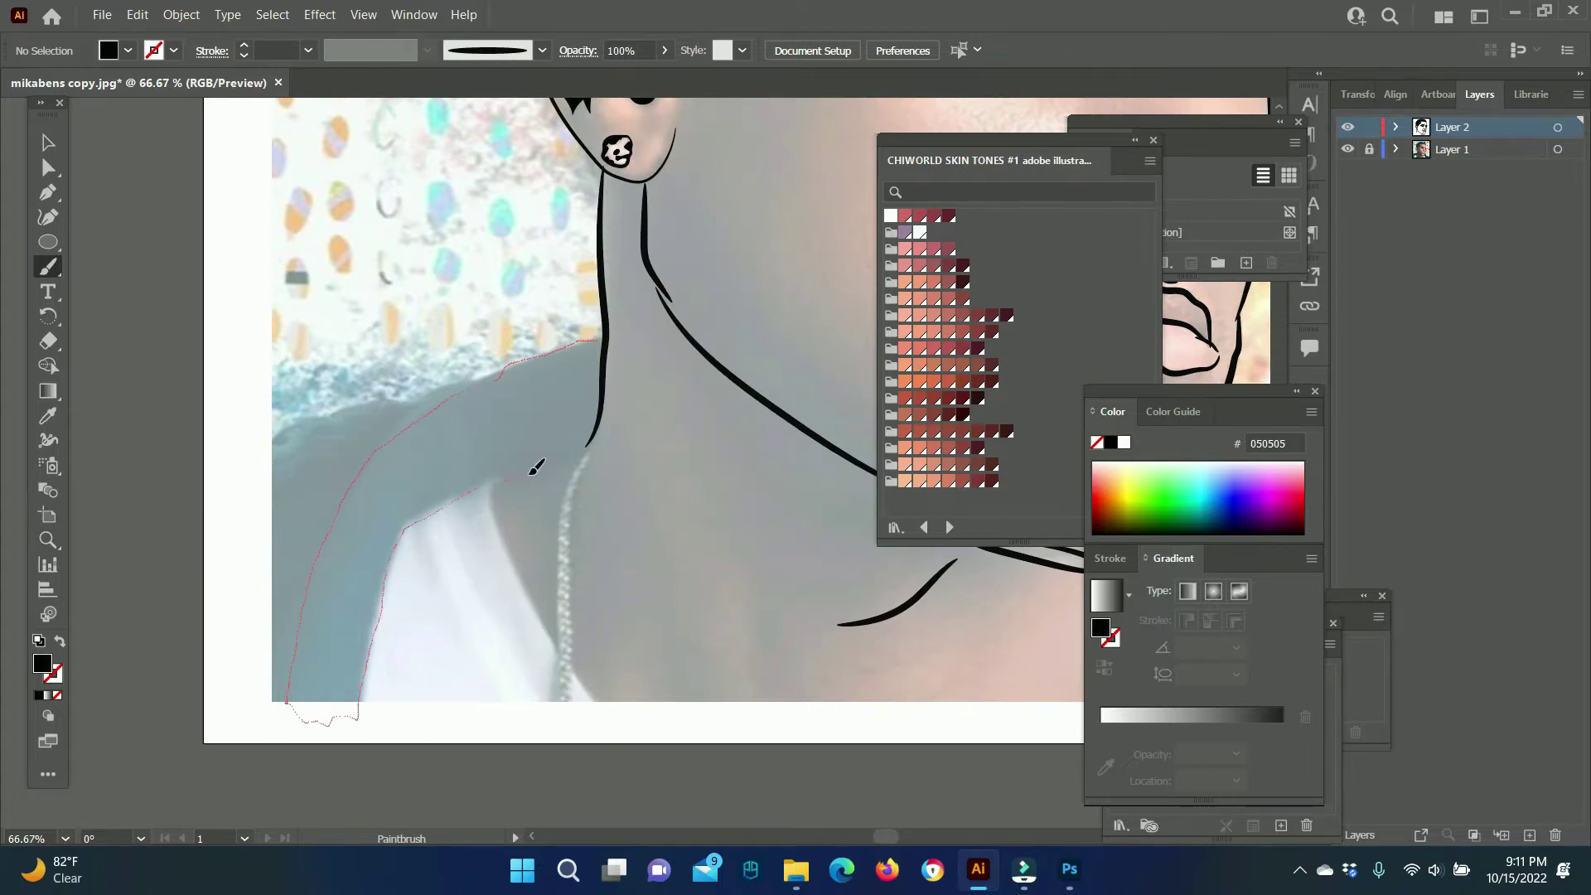
{"action": "left_click_drag", "start_coordinate": [609, 368], "coordinate": [600, 336]}
{"action": "left_click_drag", "start_coordinate": [274, 448], "coordinate": [263, 453]}
At 0.75 pt, draw fold lines in the white shirt, undoing the second one.
{"action": "scroll", "coordinate": [266, 452], "scroll_direction": "down", "scroll_amount": 5}
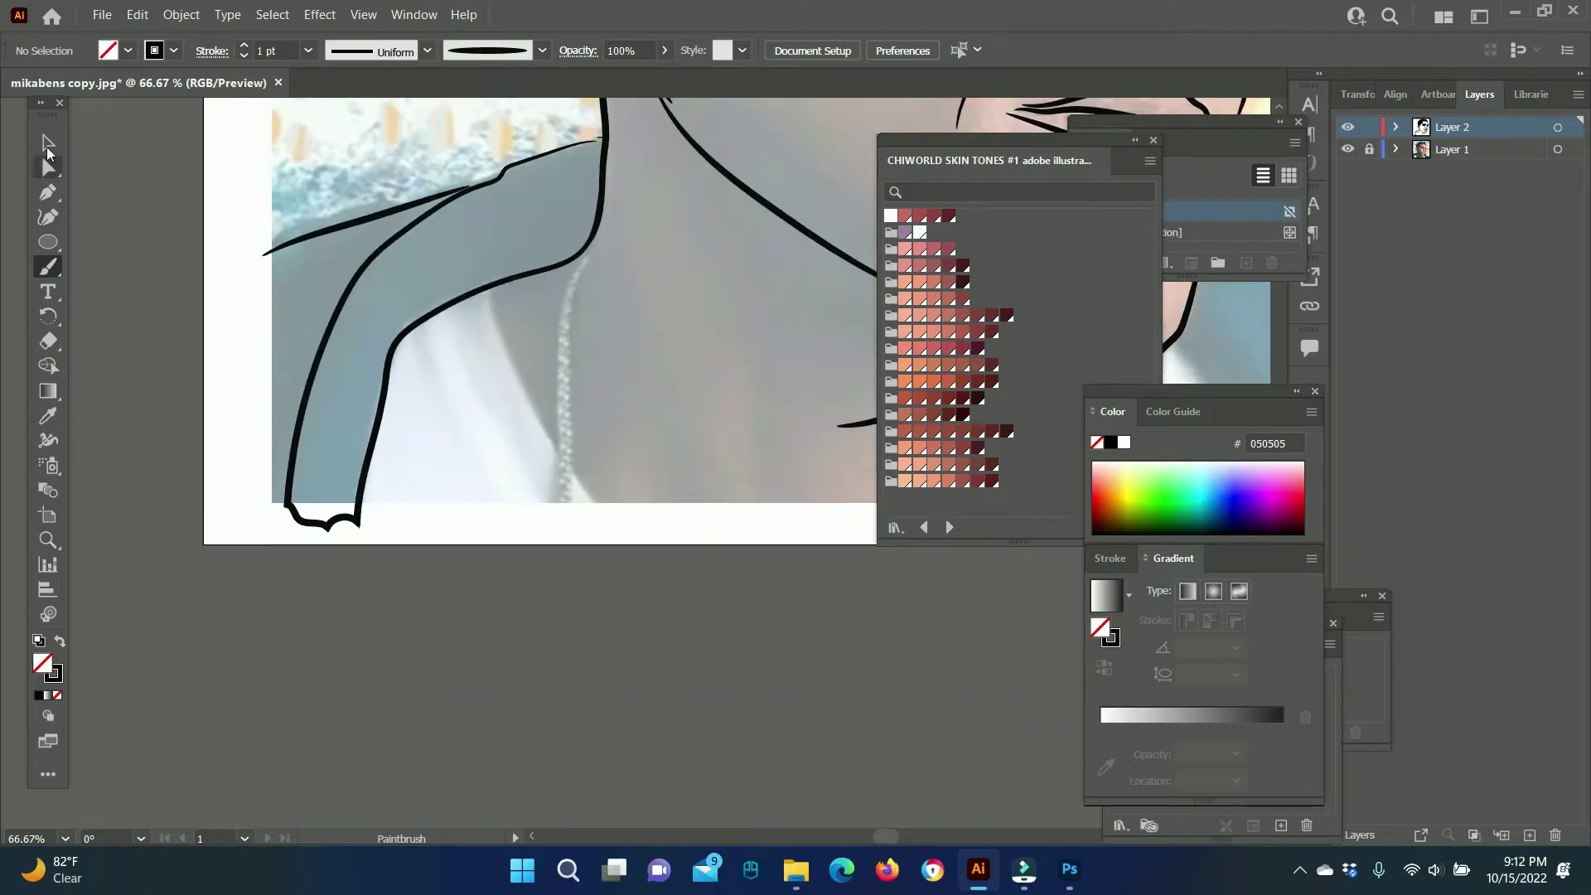
{"action": "left_click", "coordinate": [308, 50]}
{"action": "left_click", "coordinate": [336, 116]}
{"action": "left_click_drag", "start_coordinate": [490, 292], "coordinate": [559, 460]}
{"action": "mouse_move", "coordinate": [442, 308]}
{"action": "left_mouse_down"}
{"action": "mouse_move", "coordinate": [544, 514]}
{"action": "mouse_move", "coordinate": [621, 518]}
{"action": "left_mouse_up"}
{"action": "key", "text": "ctrl+z"}
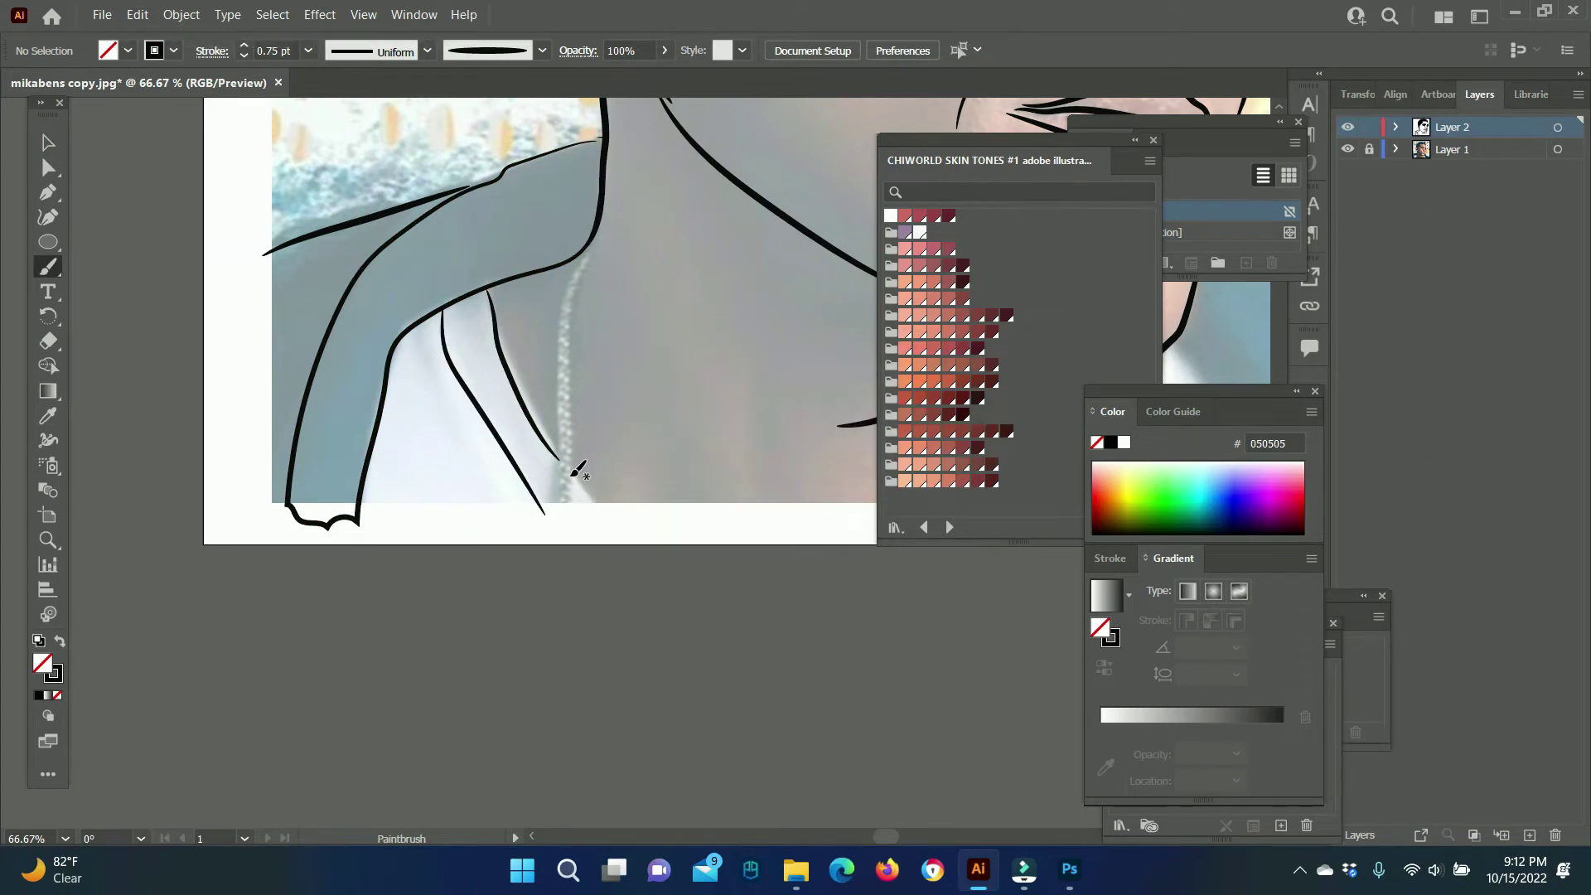
Use the Eraser to trim the arm outline where strokes overlap.
{"action": "left_click", "coordinate": [73, 338]}
{"action": "left_click", "coordinate": [358, 521], "text": "ctrl"}
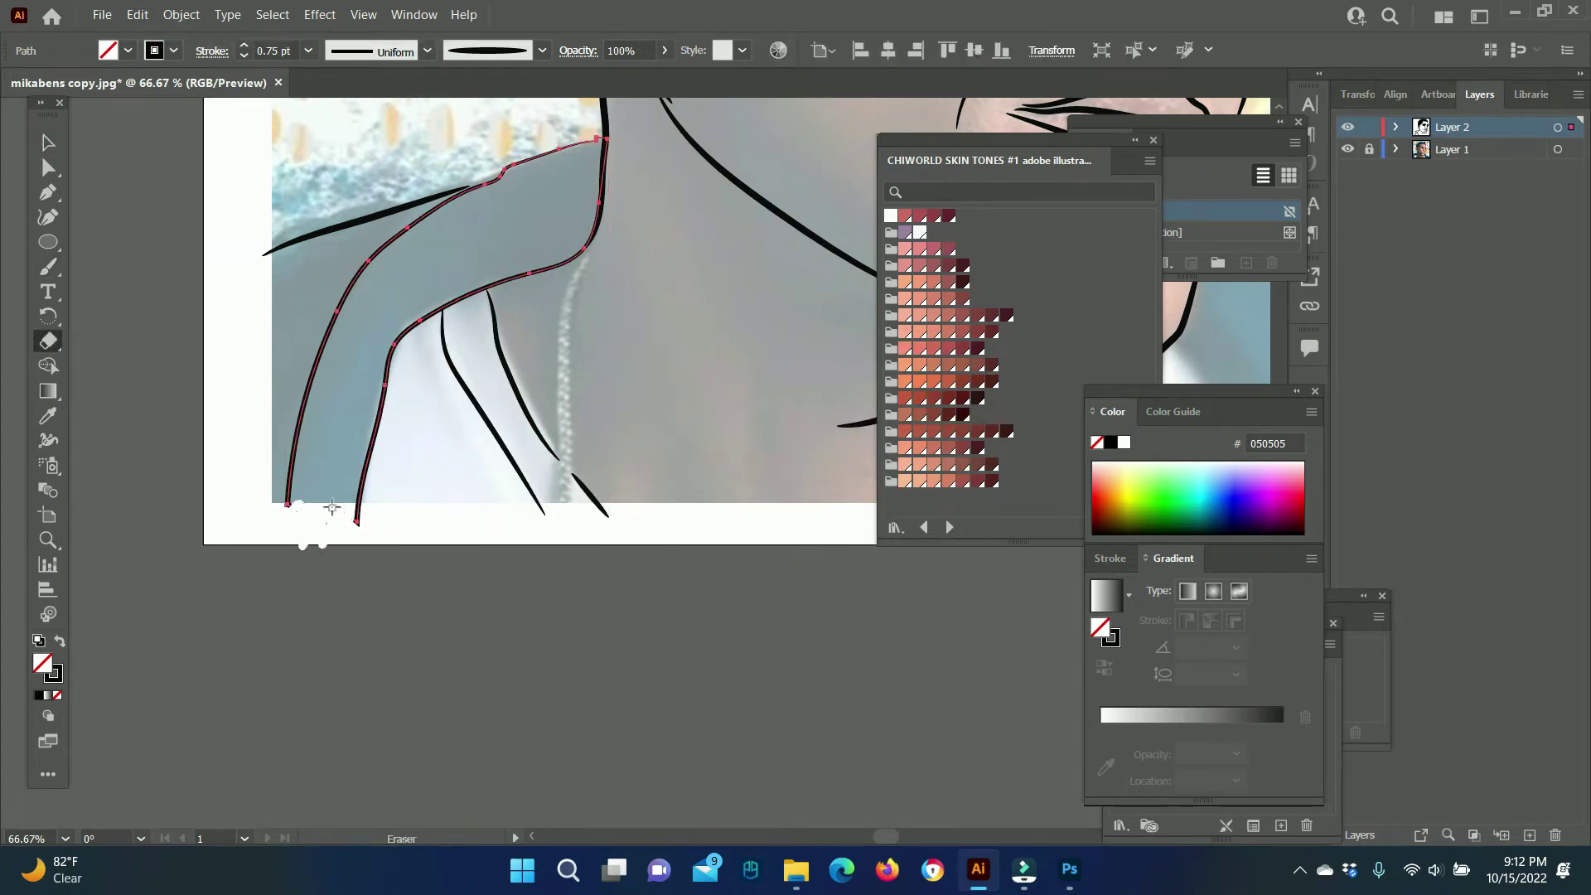
{"action": "key", "text": "ctrl+shift+a"}
{"action": "scroll", "coordinate": [547, 331], "scroll_direction": "right", "scroll_amount": 5}
{"action": "key", "text": "b"}
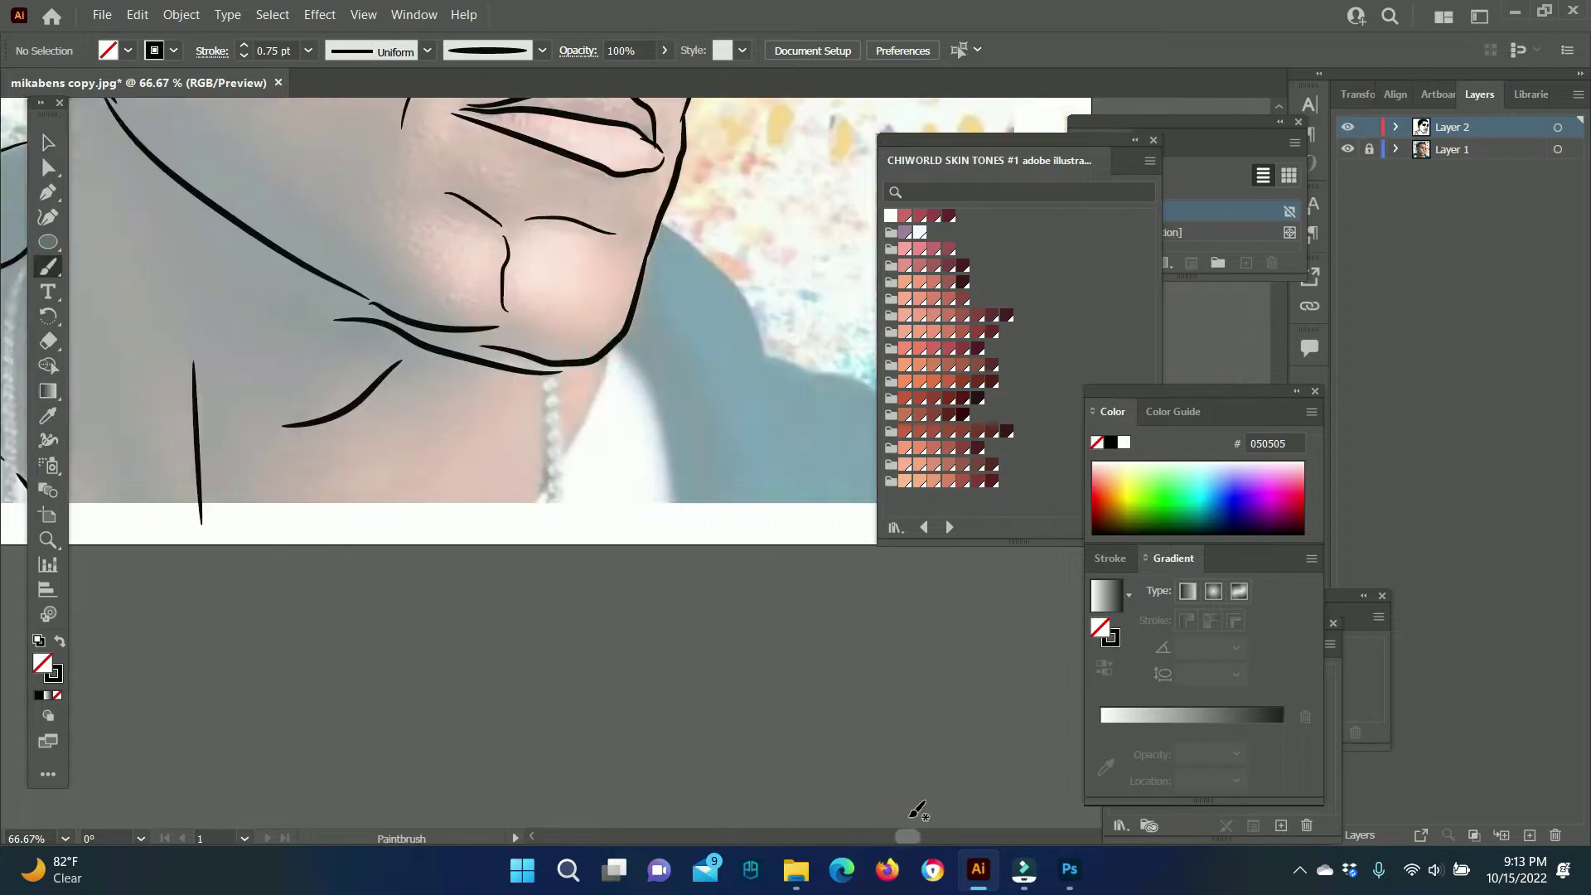
{"action": "scroll", "coordinate": [917, 809], "scroll_direction": "left", "scroll_amount": 2}
Draw the neck lines and trace the jacket edge along the right shoulder.
{"action": "left_click_drag", "start_coordinate": [669, 359], "coordinate": [632, 464]}
{"action": "left_click_drag", "start_coordinate": [688, 343], "coordinate": [734, 531]}
{"action": "scroll", "coordinate": [734, 530], "scroll_direction": "right", "scroll_amount": 6}
{"action": "left_click_drag", "start_coordinate": [530, 224], "coordinate": [655, 522]}
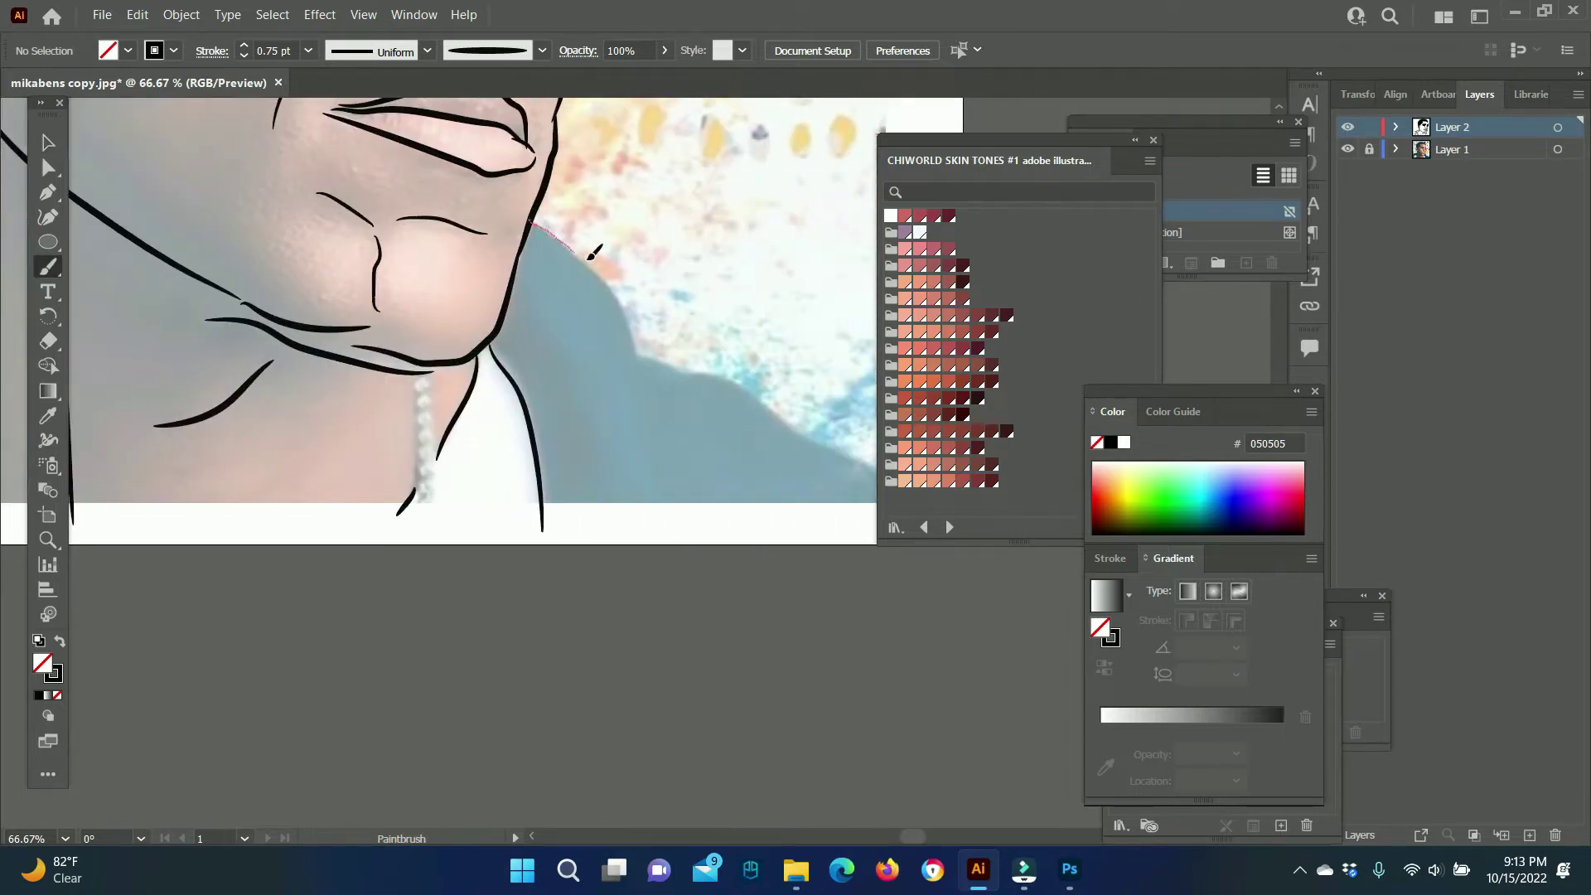
{"action": "scroll", "coordinate": [655, 522], "scroll_direction": "right", "scroll_amount": 2}
{"action": "mouse_move", "coordinate": [573, 356]}
{"action": "left_mouse_down"}
{"action": "mouse_move", "coordinate": [644, 375]}
{"action": "mouse_move", "coordinate": [862, 510]}
{"action": "left_mouse_up"}
{"action": "key", "text": "z"}
{"action": "left_click", "coordinate": [670, 414]}
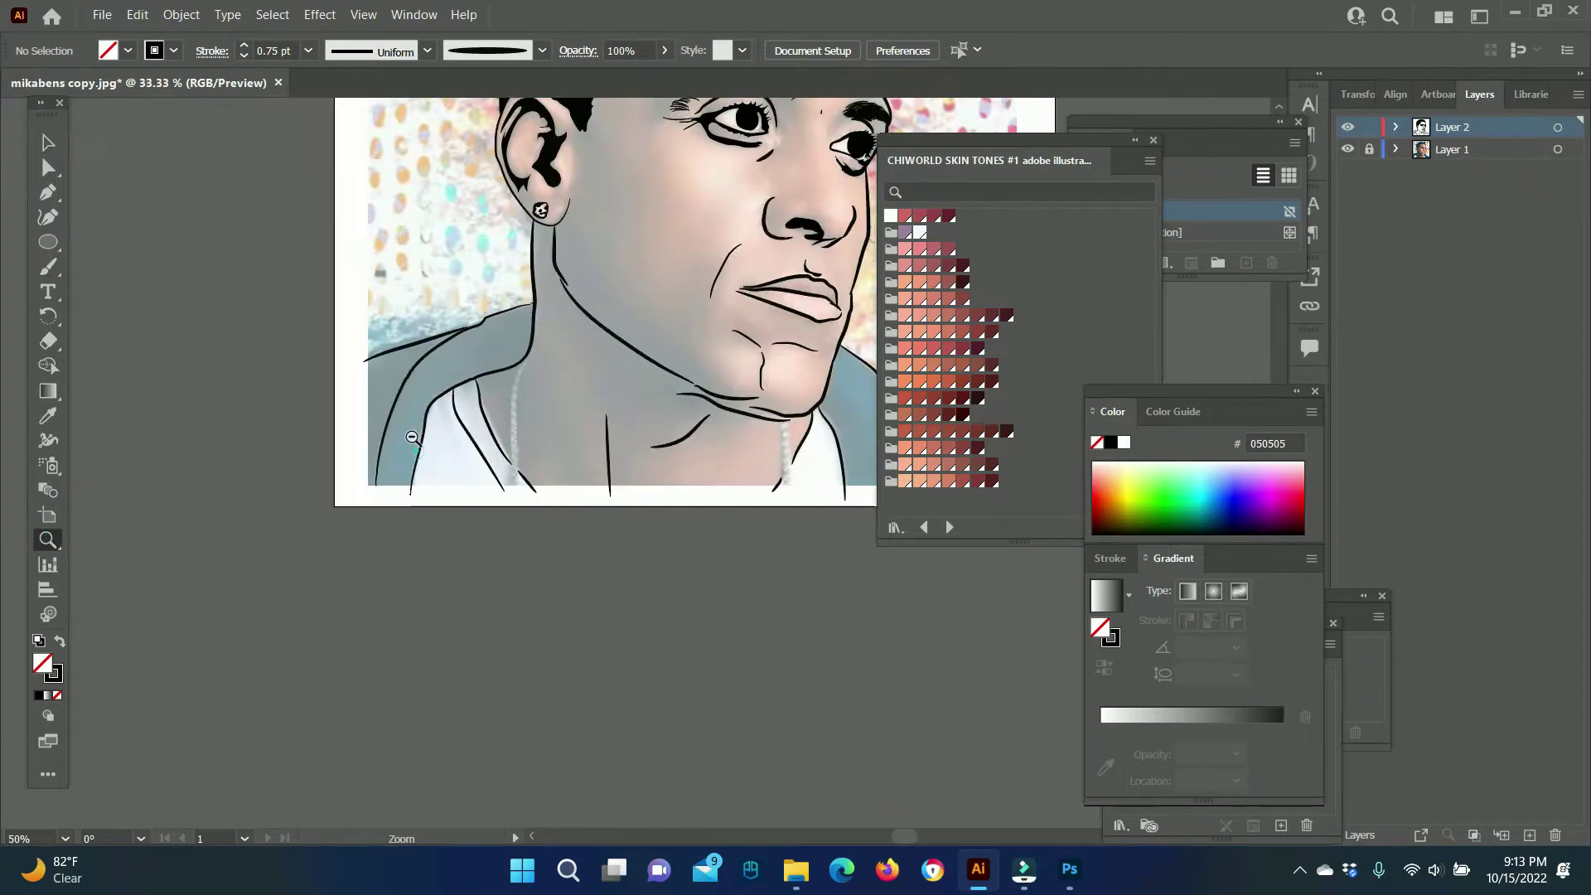
{"action": "left_click", "coordinate": [57, 270]}
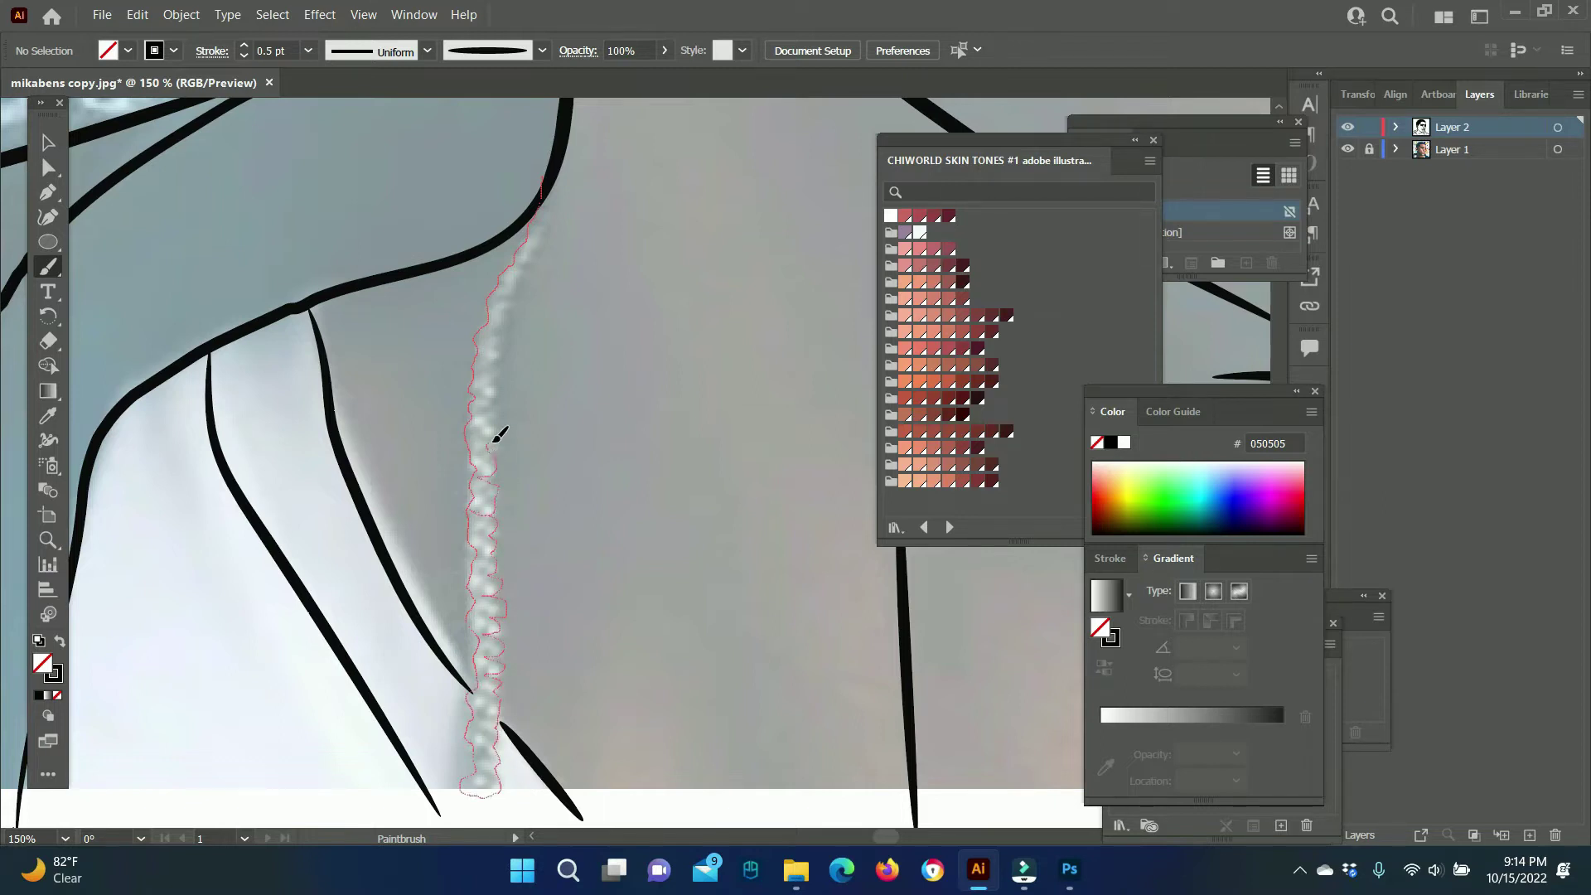
Trace the left chain strand and erase the overlapping stroke tips.
{"action": "left_click_drag", "start_coordinate": [553, 152], "coordinate": [553, 152]}
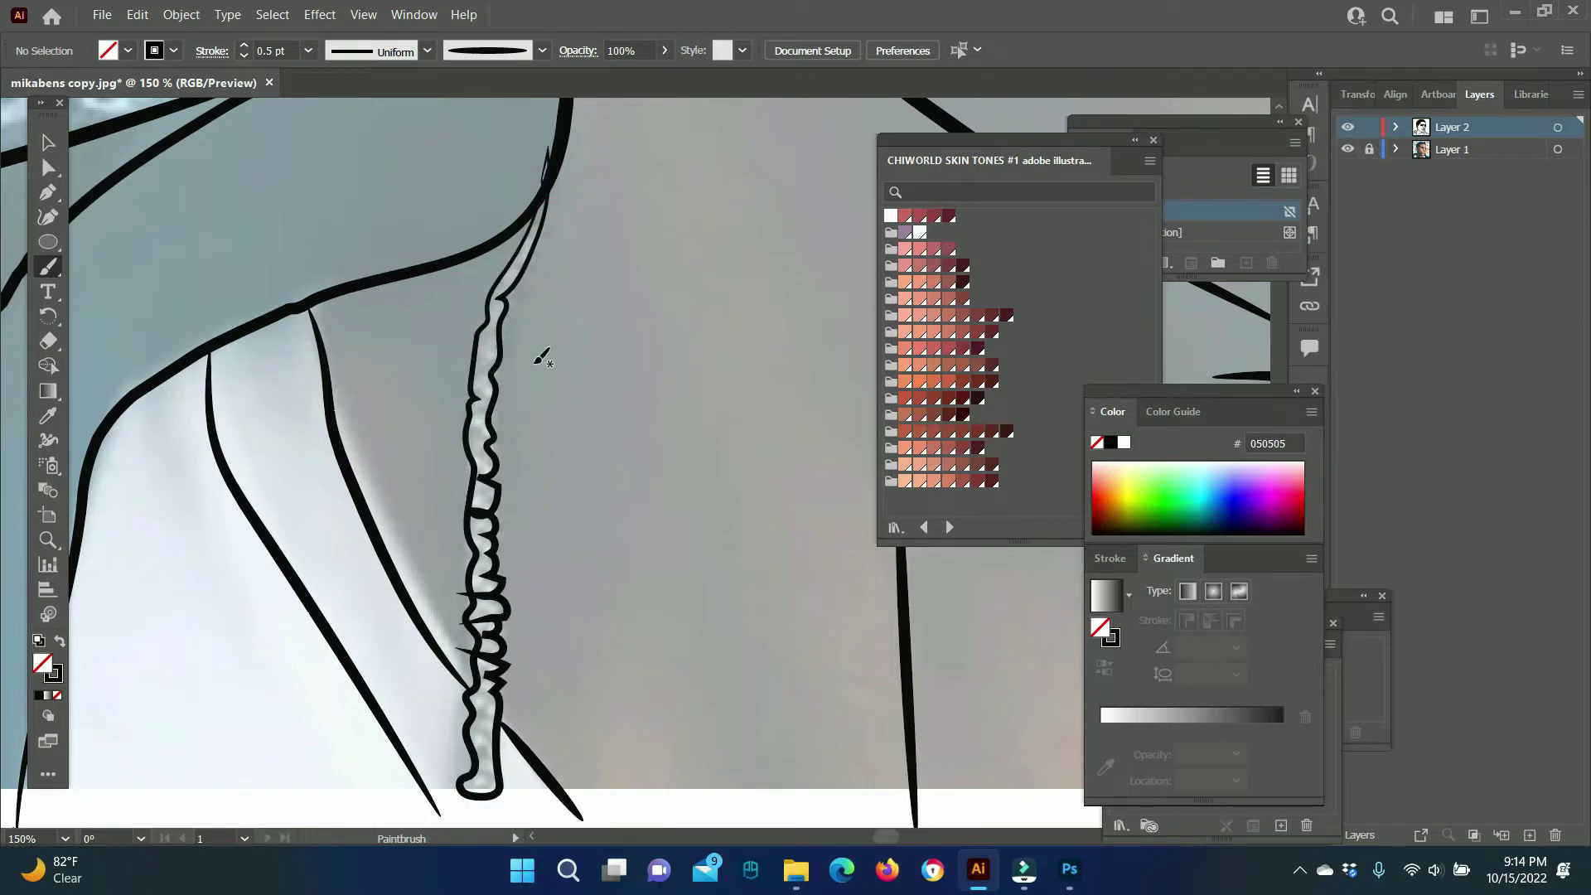
{"action": "key", "text": "z"}
{"action": "scroll", "coordinate": [621, 479], "scroll_direction": "up", "scroll_amount": 4}
{"action": "key", "text": "shift+e"}
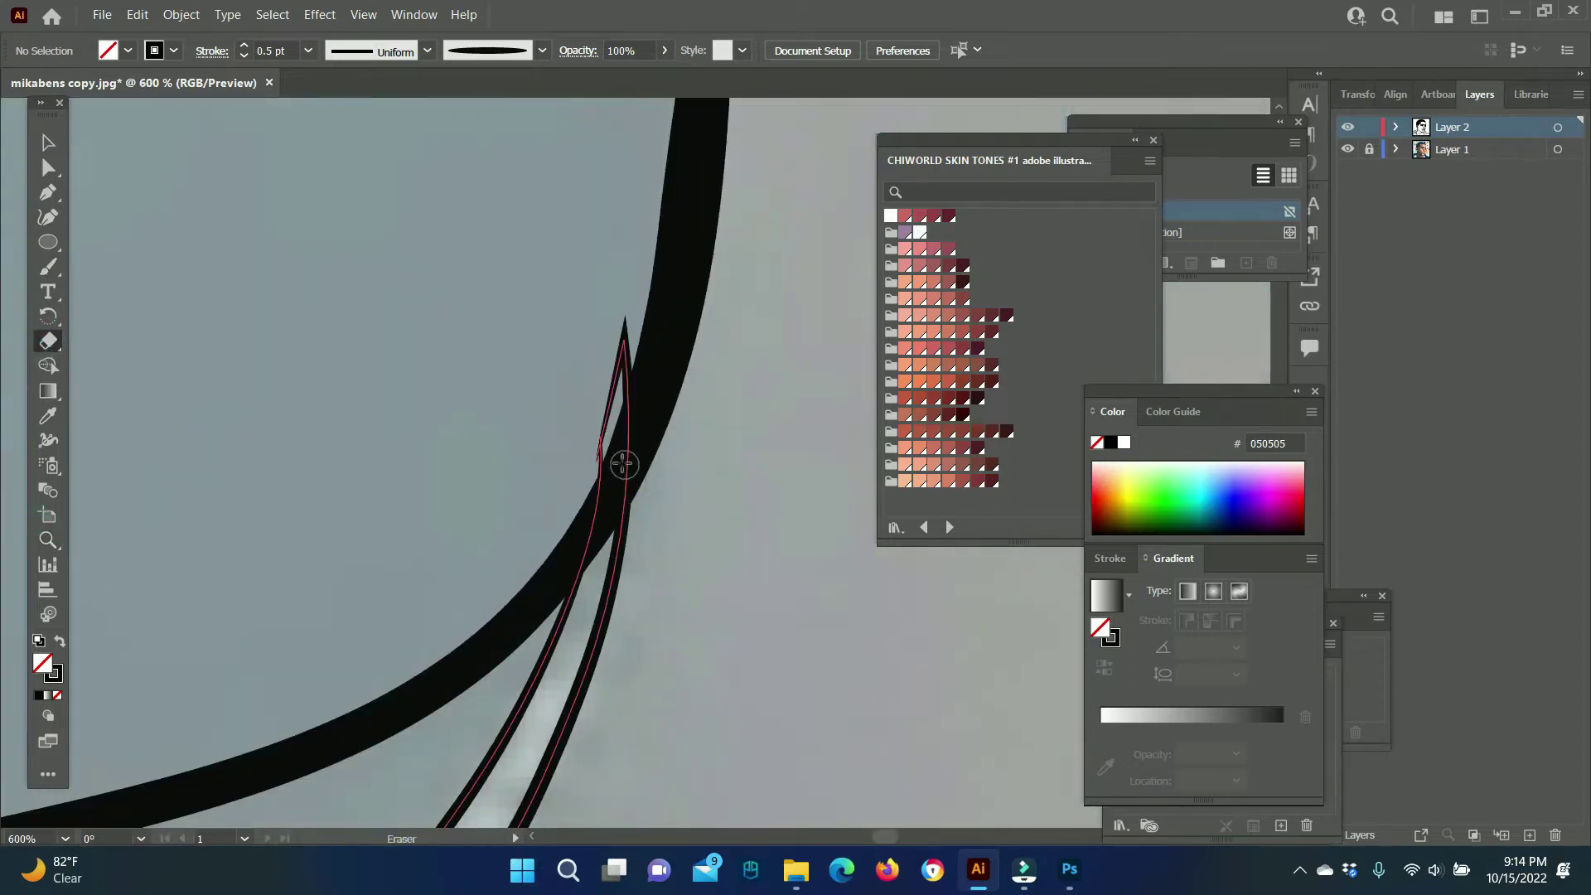
{"action": "left_click", "coordinate": [611, 489], "text": "ctrl"}
{"action": "left_click_drag", "start_coordinate": [613, 431], "coordinate": [609, 518]}
{"action": "left_click_drag", "start_coordinate": [723, 108], "coordinate": [634, 448]}
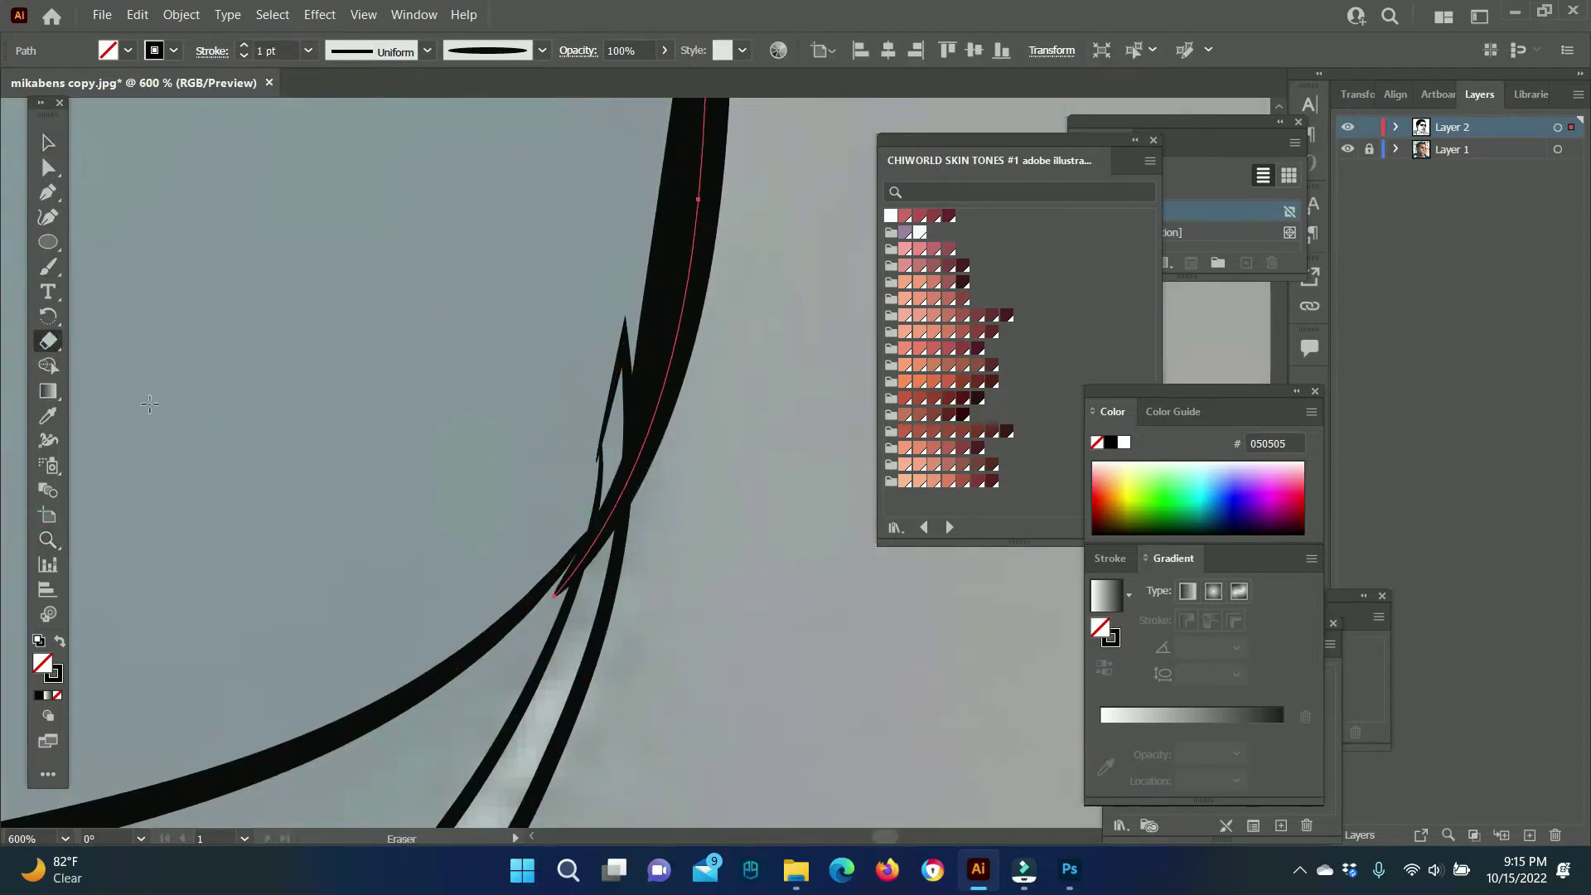
{"action": "key", "text": "v"}
{"action": "left_click", "coordinate": [648, 683]}
Trace around the right strand of the chain.
{"action": "key", "text": "z"}
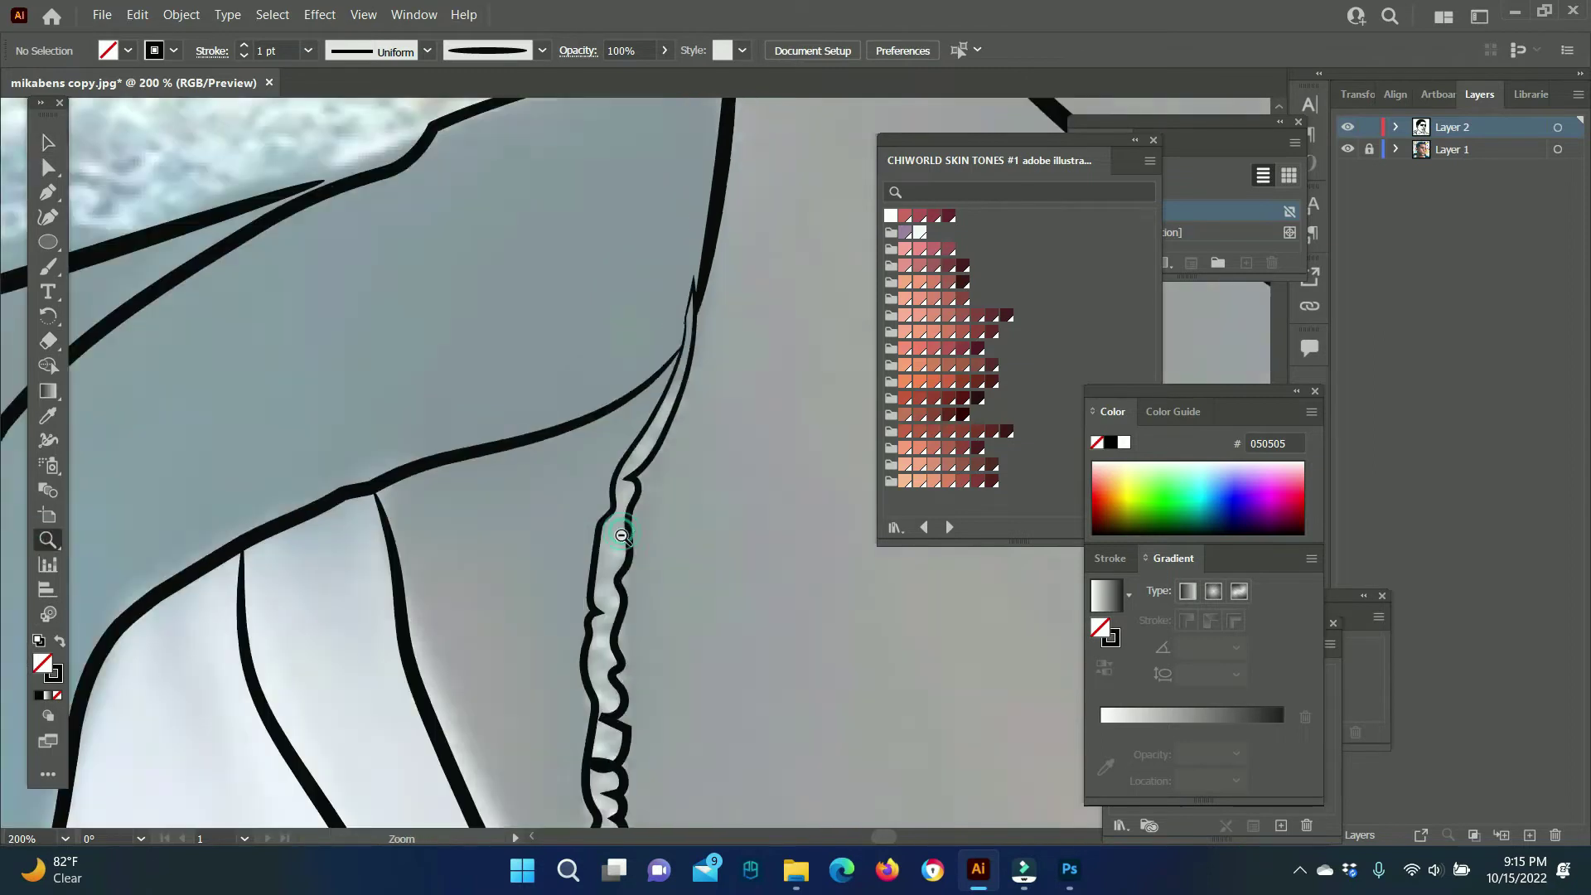
{"action": "scroll", "coordinate": [621, 525], "scroll_direction": "down", "scroll_amount": 5}
{"action": "scroll", "coordinate": [647, 470], "scroll_direction": "up", "scroll_amount": 2}
{"action": "key", "text": "b"}
{"action": "left_click_drag", "start_coordinate": [589, 373], "coordinate": [587, 504]}
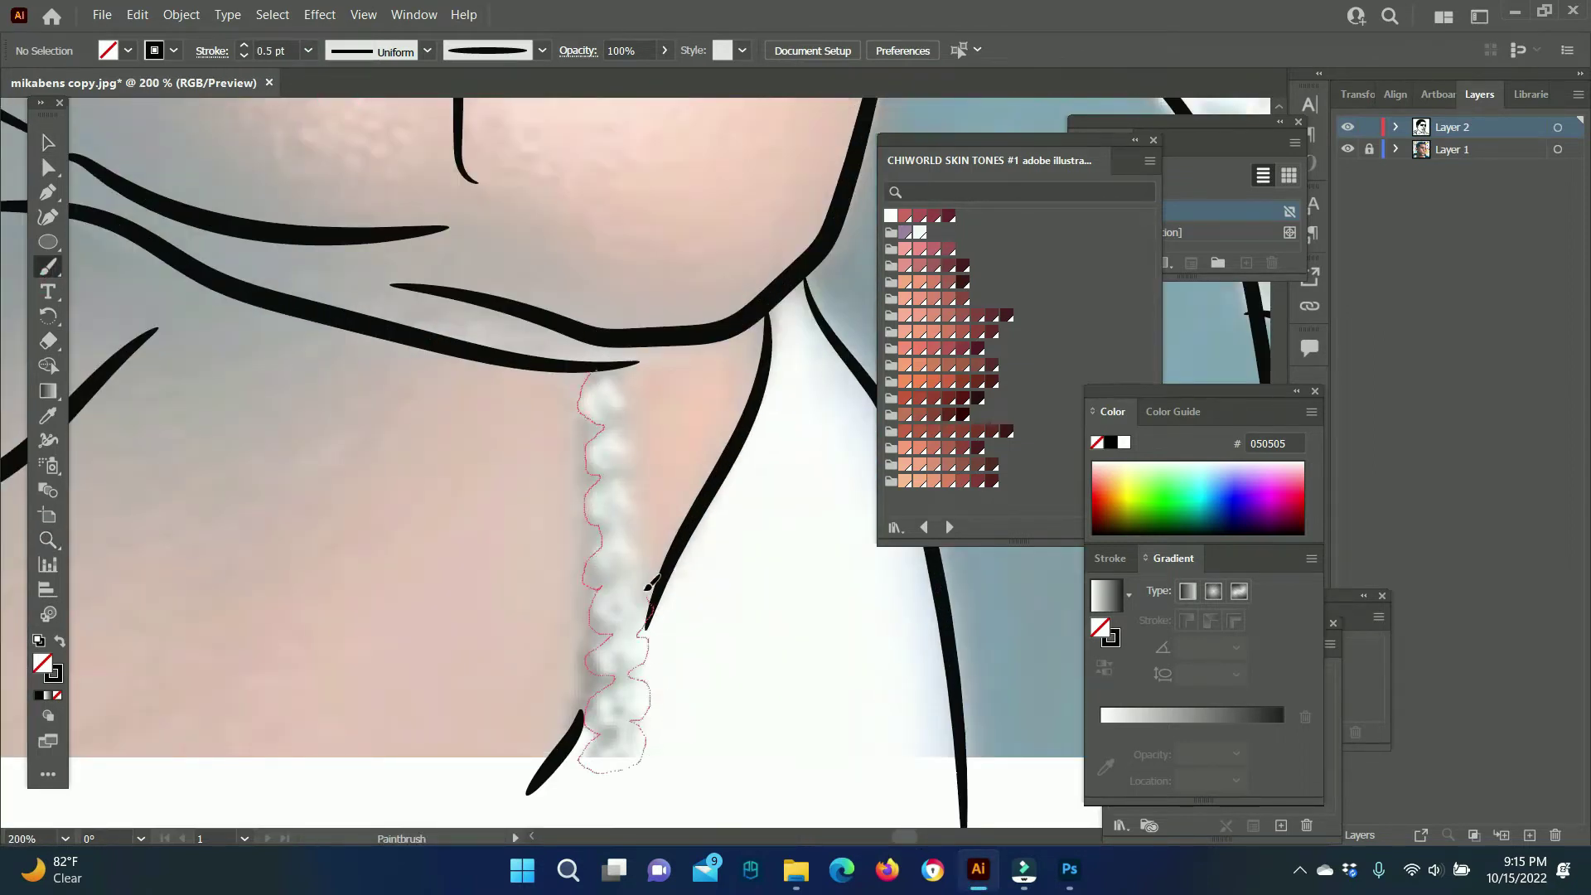
{"action": "left_click_drag", "start_coordinate": [607, 362], "coordinate": [605, 365]}
Draw the back-of-neck line at 0.75 pt, redrawing it once after an undo.
{"action": "key", "text": "z"}
{"action": "scroll", "coordinate": [580, 497], "scroll_direction": "down", "scroll_amount": 5}
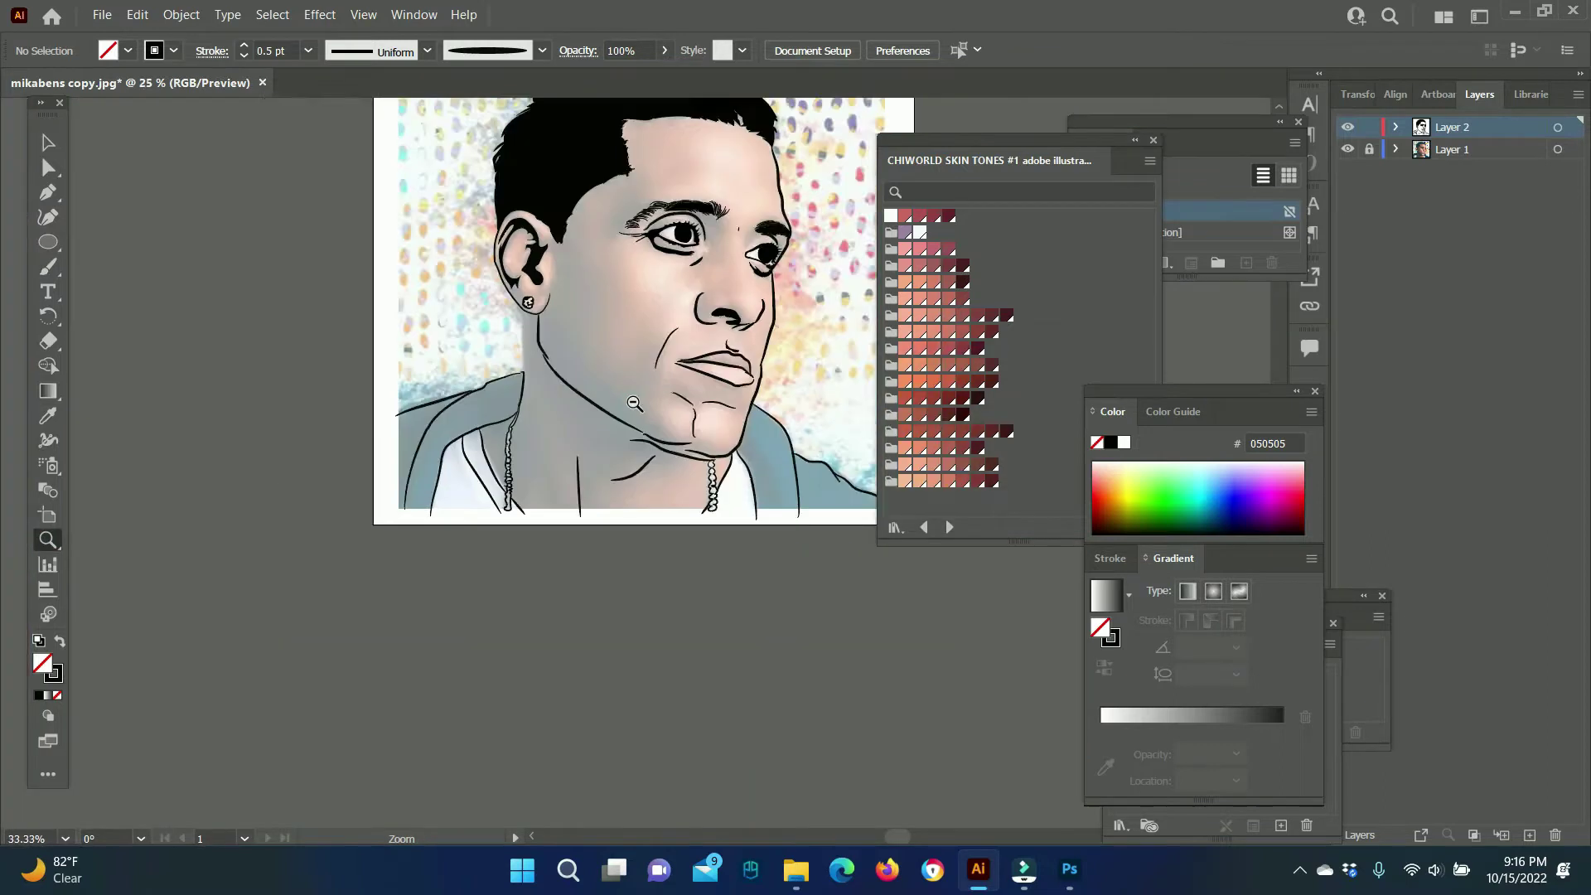
{"action": "left_click", "coordinate": [1346, 149]}
{"action": "left_click", "coordinate": [1346, 149]}
{"action": "scroll", "coordinate": [207, 606], "scroll_direction": "up", "scroll_amount": 3}
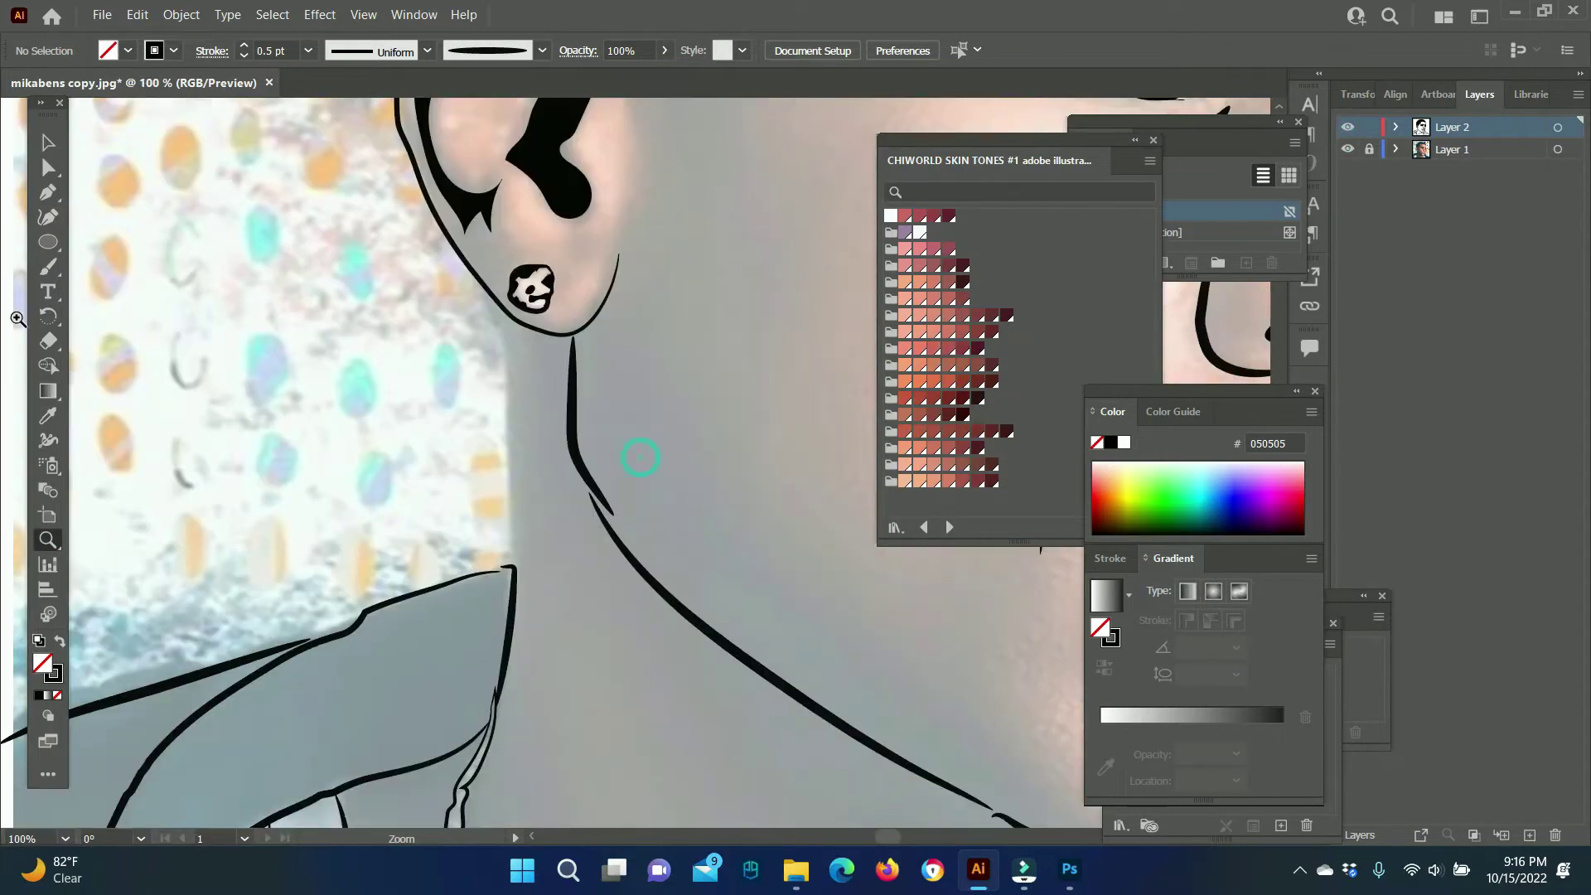
{"action": "key", "text": "b"}
{"action": "left_click", "coordinate": [307, 50]}
{"action": "left_click", "coordinate": [328, 145]}
{"action": "left_click_drag", "start_coordinate": [503, 317], "coordinate": [511, 505]}
{"action": "key", "text": "ctrl+z"}
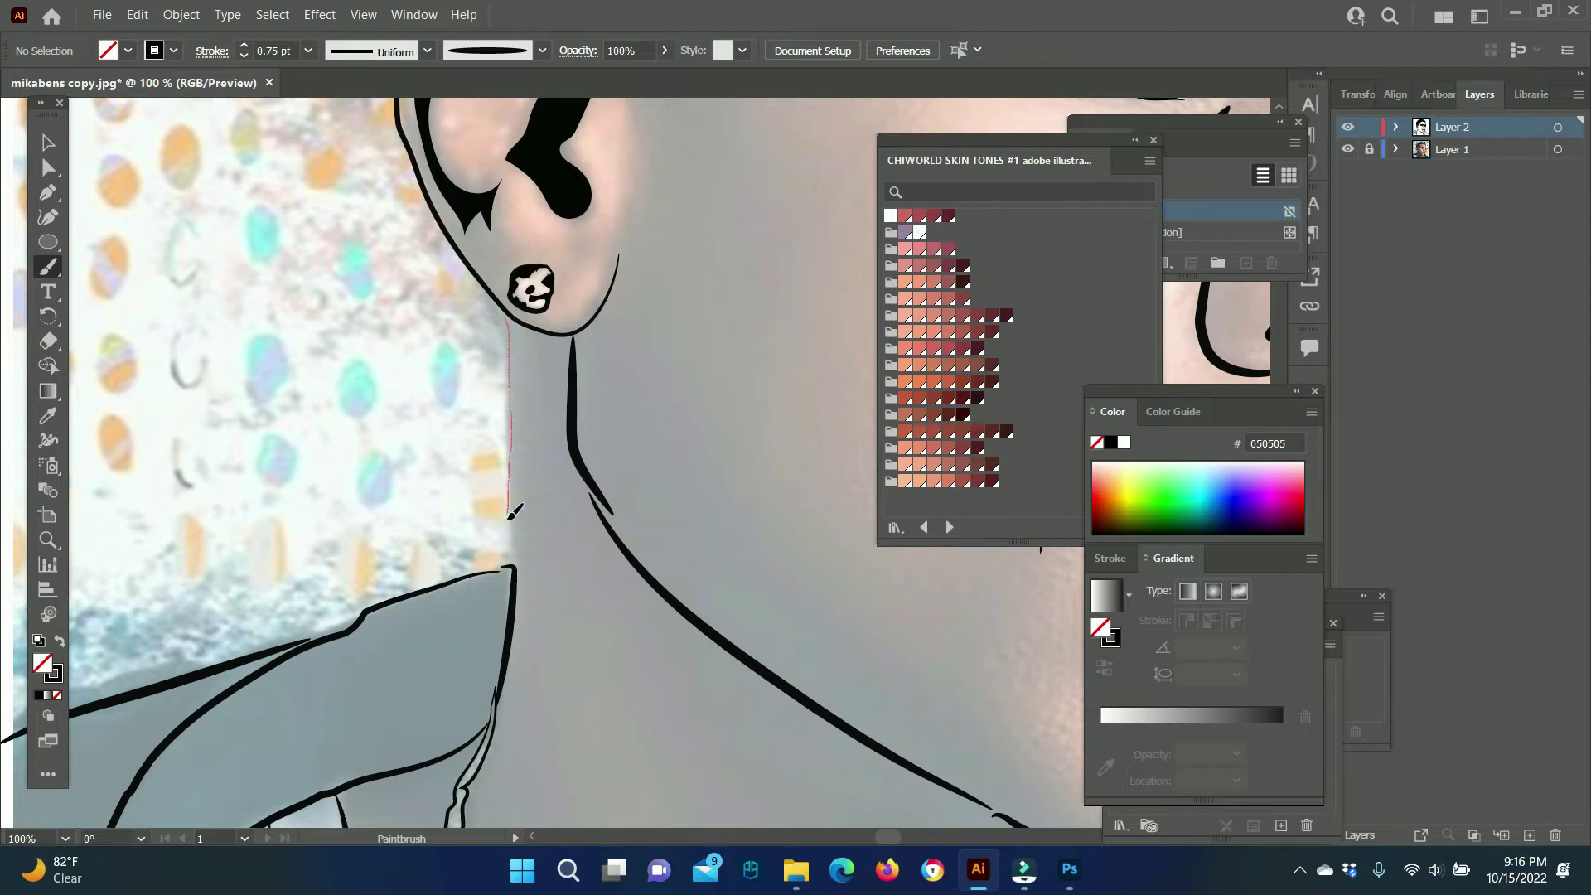
{"action": "left_click_drag", "start_coordinate": [508, 325], "coordinate": [519, 519]}
Fit the artboard and hide the background photo to review the line art.
{"action": "key", "text": "z"}
{"action": "left_click", "coordinate": [705, 507], "text": "alt"}
{"action": "key", "text": "ctrl+0"}
{"action": "left_click", "coordinate": [1349, 149]}
{"action": "key", "text": "ctrl+plus"}
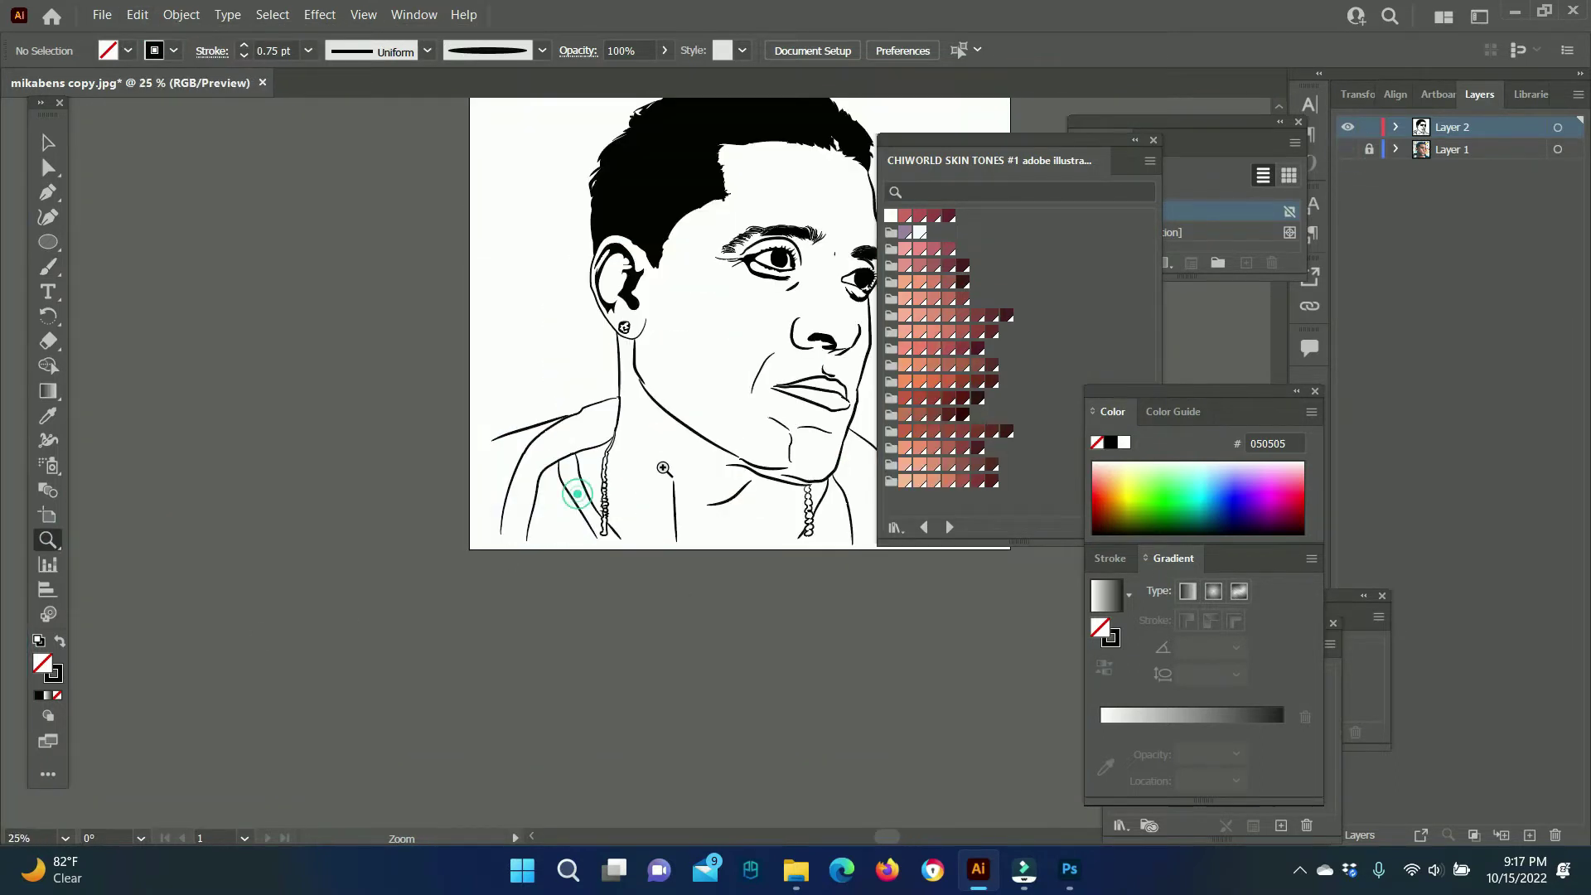
{"action": "key", "text": "ctrl+plus"}
Zoom around the eye and nose and toggle the background photo to compare.
{"action": "key", "text": "b"}
{"action": "key", "text": "z"}
{"action": "left_click", "coordinate": [1349, 171]}
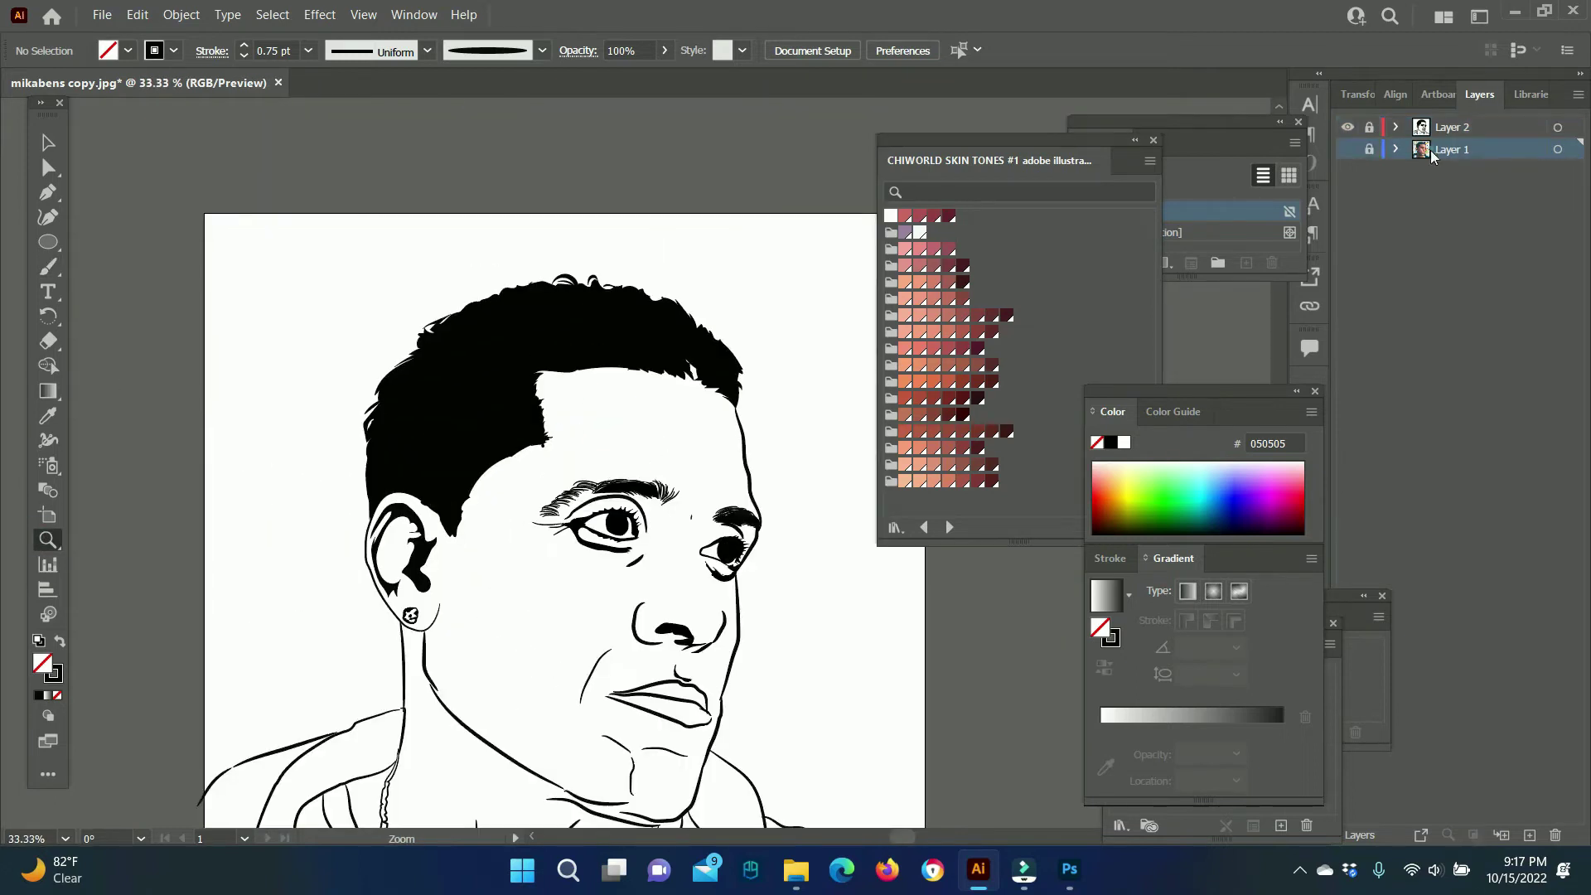
{"action": "left_click", "coordinate": [742, 618]}
{"action": "left_click", "coordinate": [742, 618]}
{"action": "left_click", "coordinate": [742, 618]}
{"action": "key", "text": "b"}
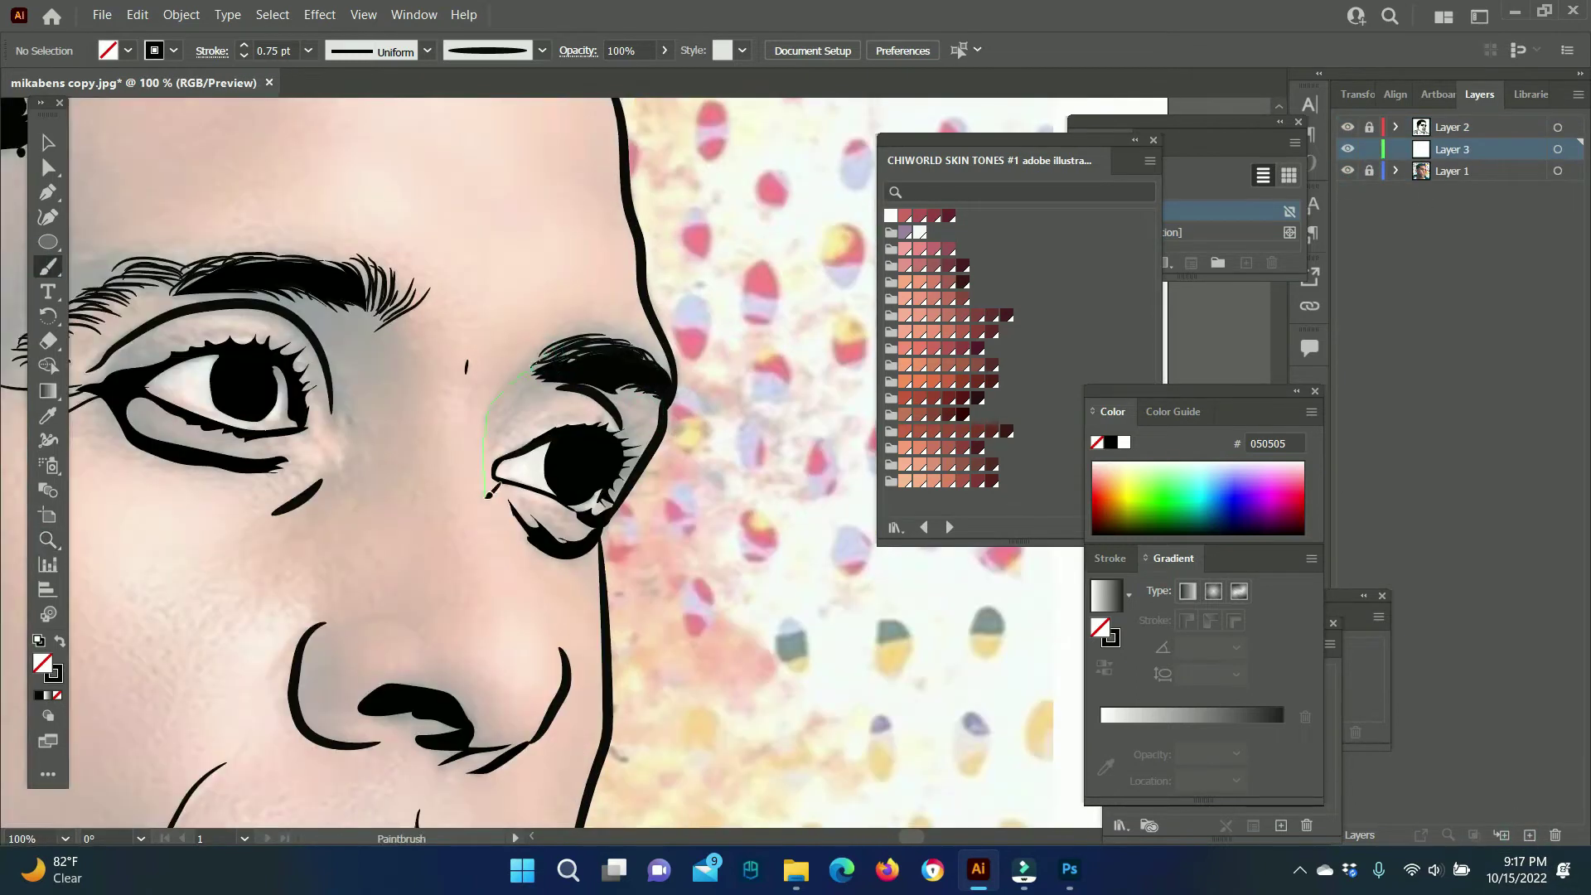
{"action": "left_click", "coordinate": [48, 539]}
{"action": "key", "text": "ctrl+0"}
{"action": "left_click", "coordinate": [1349, 171]}
Unlock the line-art layer and thin the upper-lip line to 0.75 pt.
{"action": "left_click", "coordinate": [1369, 126]}
{"action": "left_click_drag", "start_coordinate": [597, 572], "coordinate": [663, 572]}
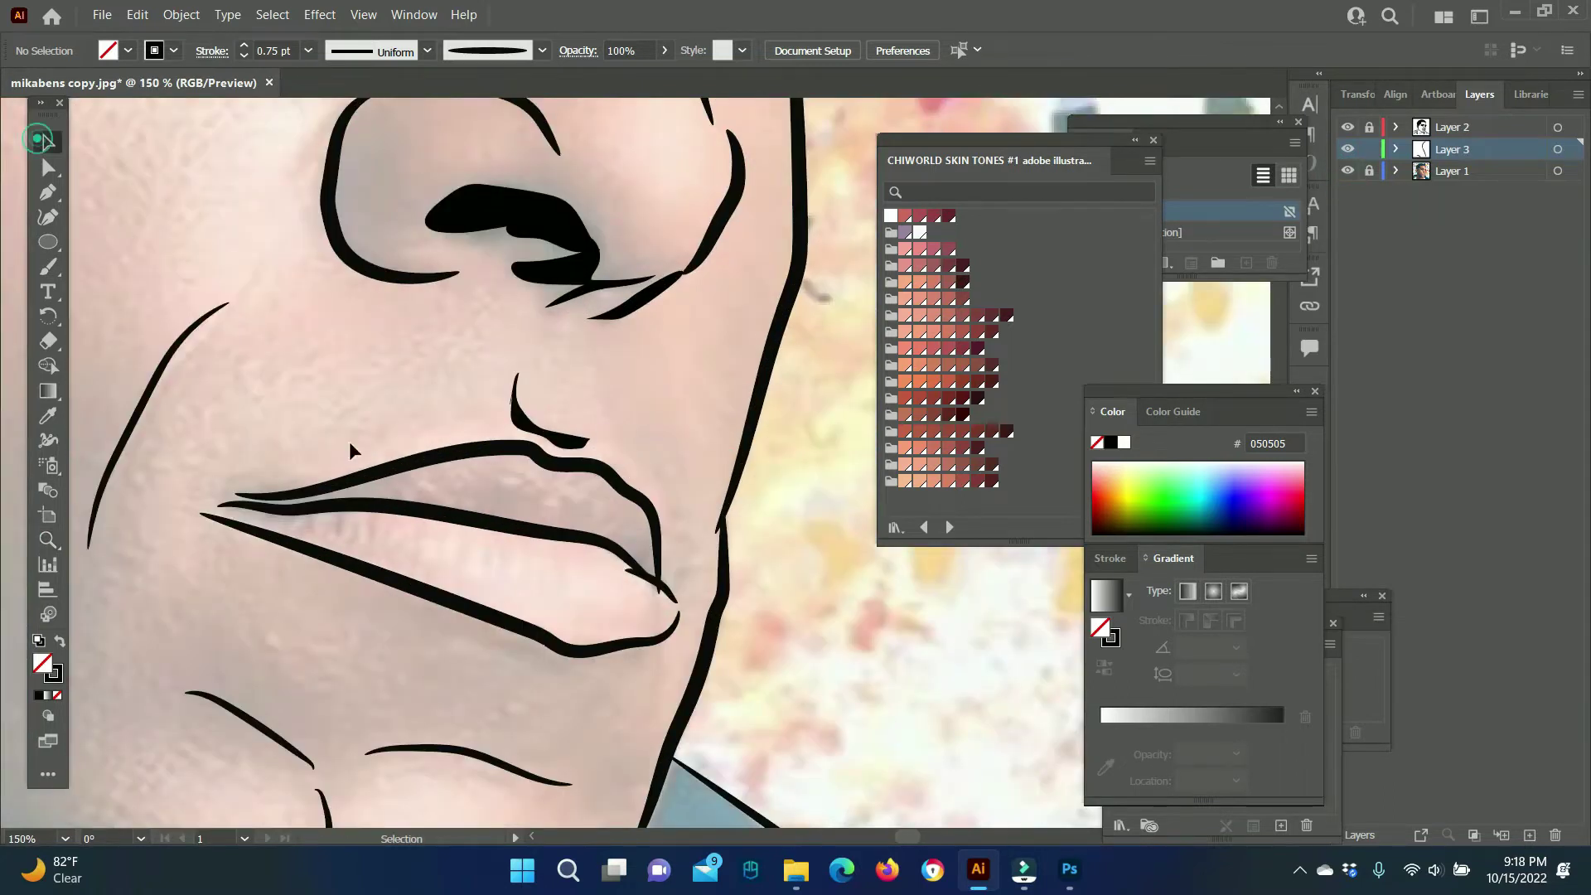
{"action": "key", "text": "v"}
{"action": "left_click", "coordinate": [373, 474]}
{"action": "left_click", "coordinate": [307, 50]}
{"action": "left_click", "coordinate": [340, 119]}
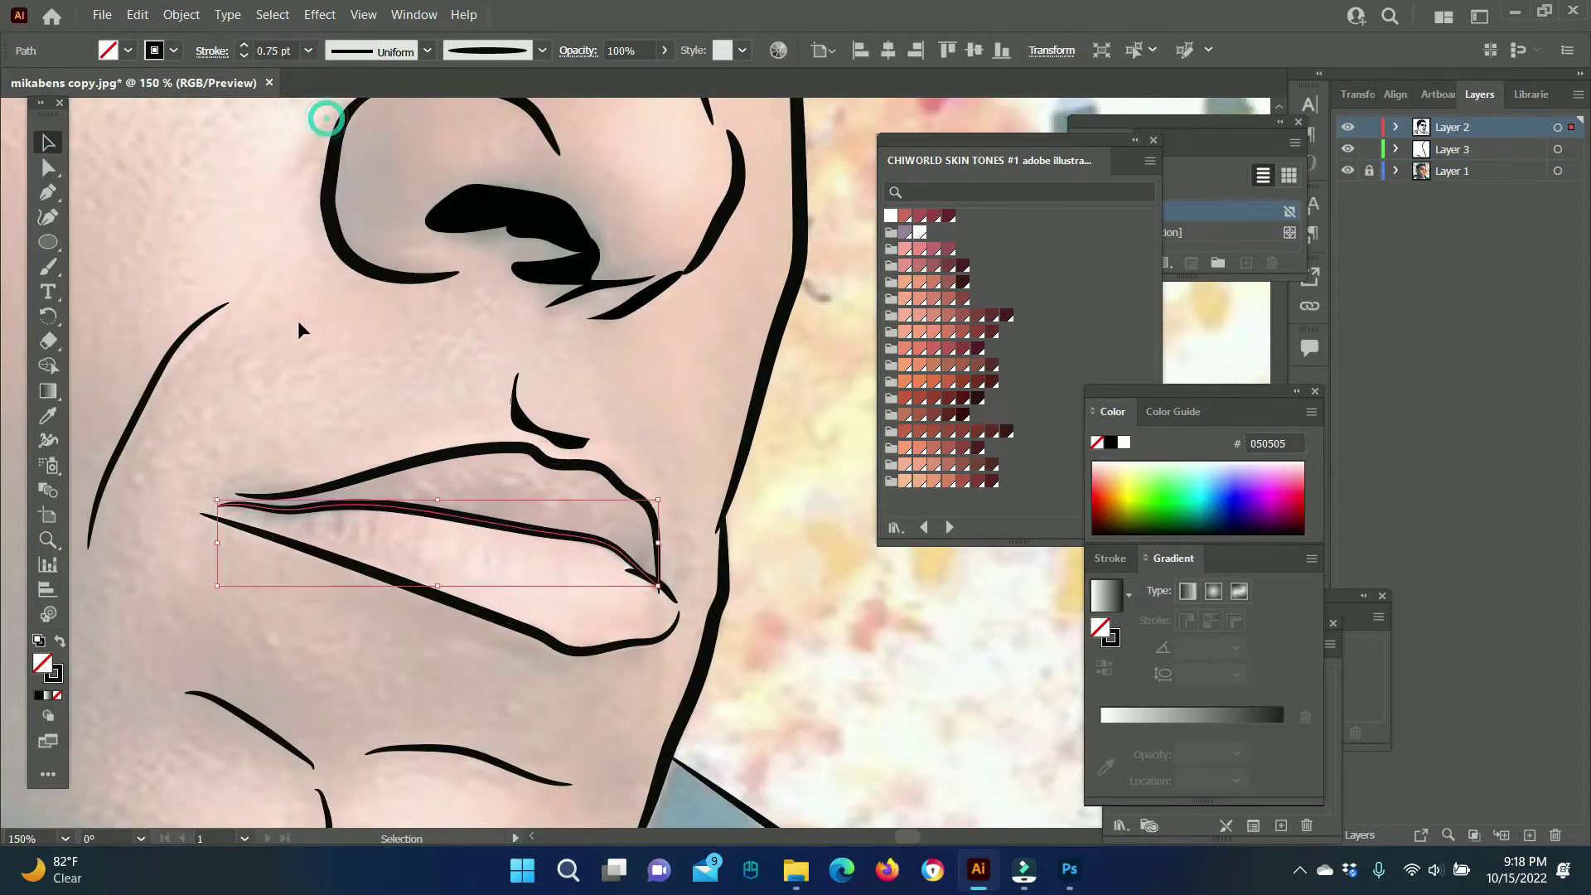
{"action": "left_click", "coordinate": [131, 636]}
{"action": "left_click", "coordinate": [48, 539]}
{"action": "left_click", "coordinate": [614, 469], "text": "alt"}
{"action": "left_click", "coordinate": [614, 469], "text": "alt"}
Hide the photo and export the portrait as a JPEG into a new cartoon folder.
{"action": "left_click", "coordinate": [1348, 170]}
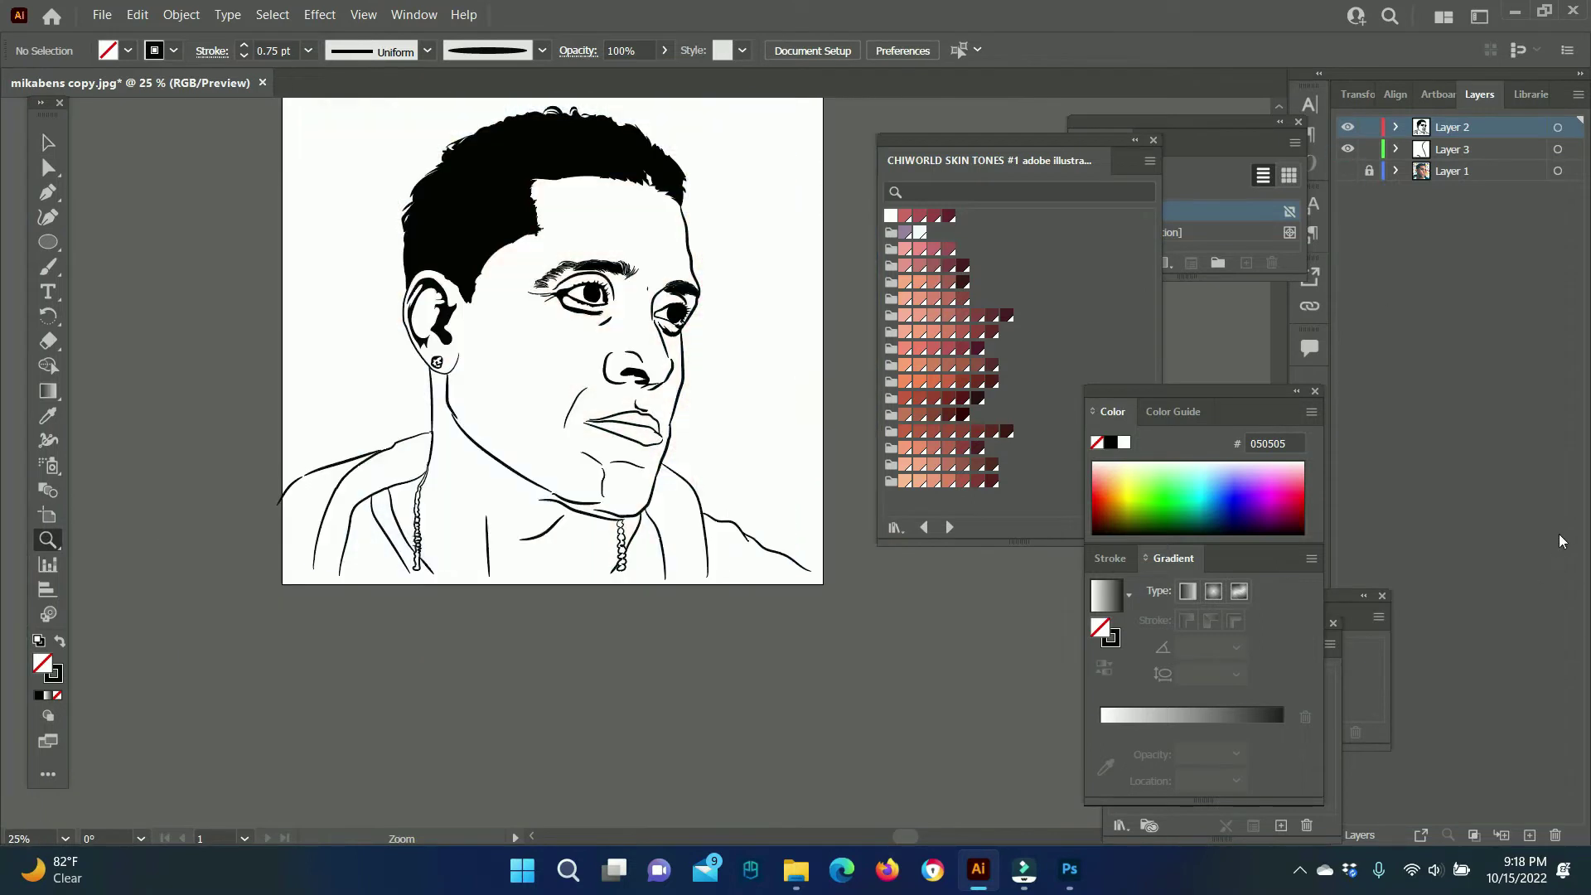
{"action": "left_click", "coordinate": [102, 14]}
{"action": "left_click", "coordinate": [447, 418]}
{"action": "right_click", "coordinate": [895, 303]}
Export the line art as a JPEG into a new folder named 'Mikaben'.
{"action": "left_click", "coordinate": [1127, 466]}
{"action": "type", "text": "Mikaben"}
{"action": "key", "text": "Return"}
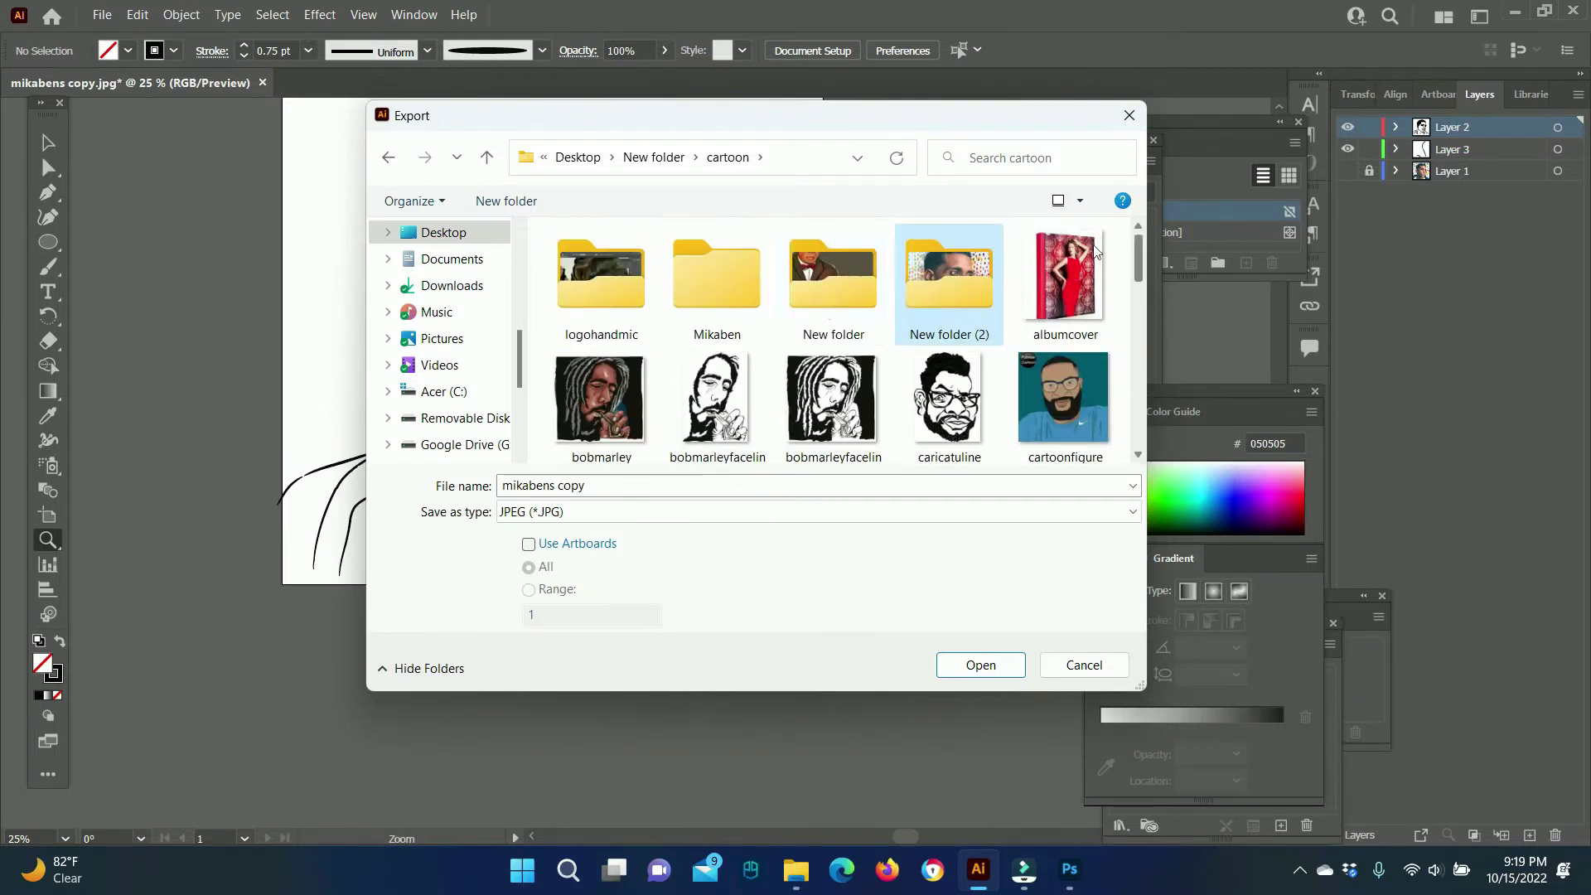
{"action": "double_click", "coordinate": [717, 274]}
{"action": "double_click", "coordinate": [559, 486]}
{"action": "left_click", "coordinate": [980, 664]}
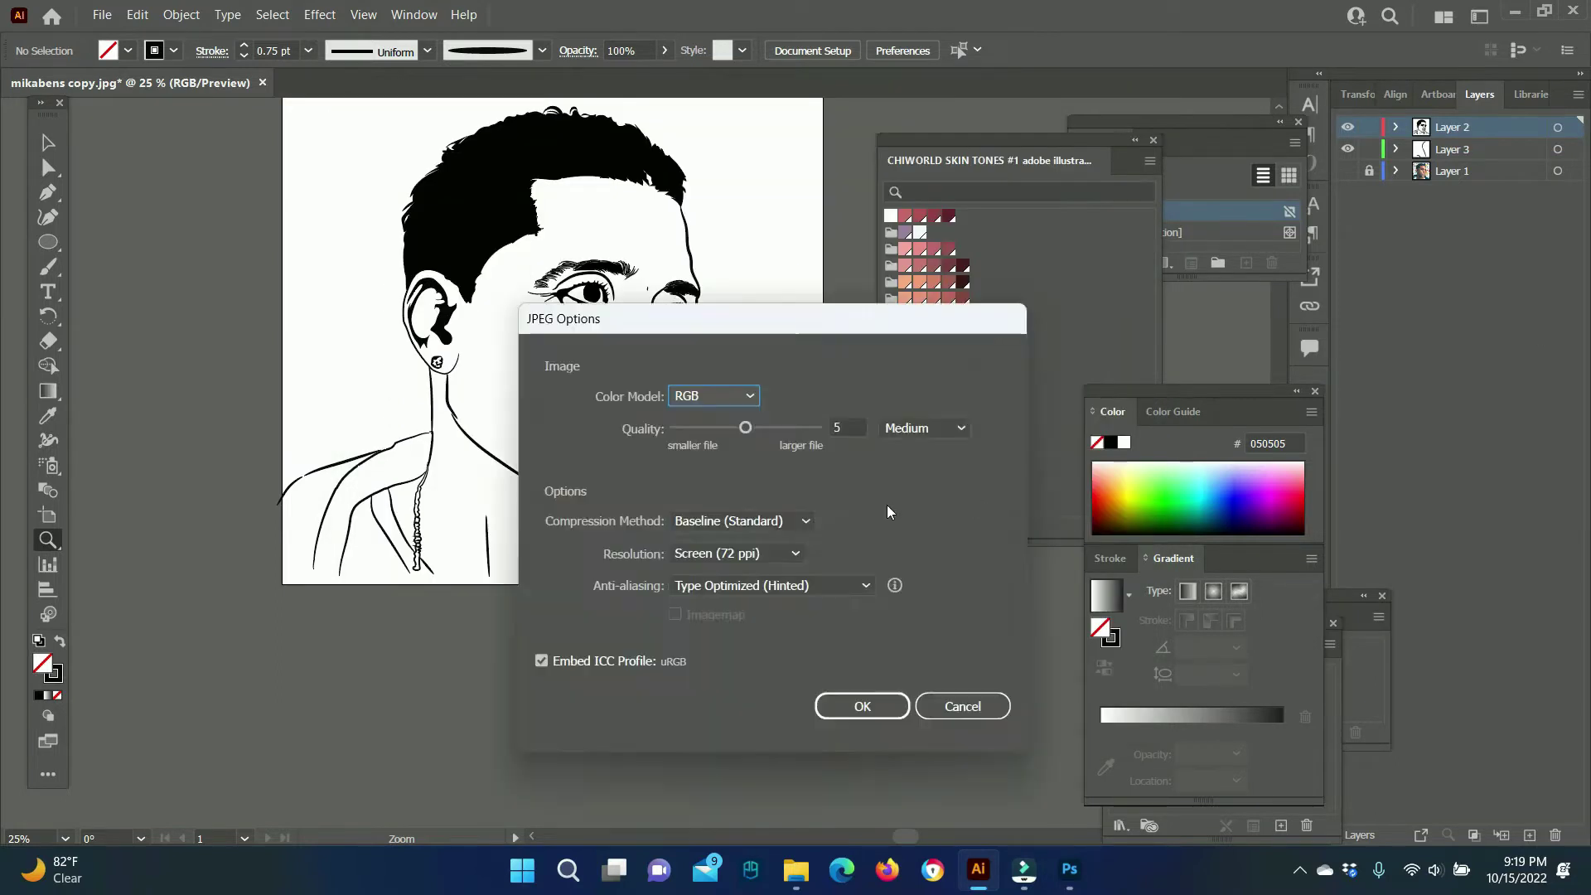
{"action": "left_click", "coordinate": [844, 706]}
Show the background photo again, lock the line-art layer and activate the colouring layer.
{"action": "left_click", "coordinate": [1452, 150]}
{"action": "left_click", "coordinate": [1349, 171]}
{"action": "left_click", "coordinate": [1369, 127]}
{"action": "left_click", "coordinate": [47, 416]}
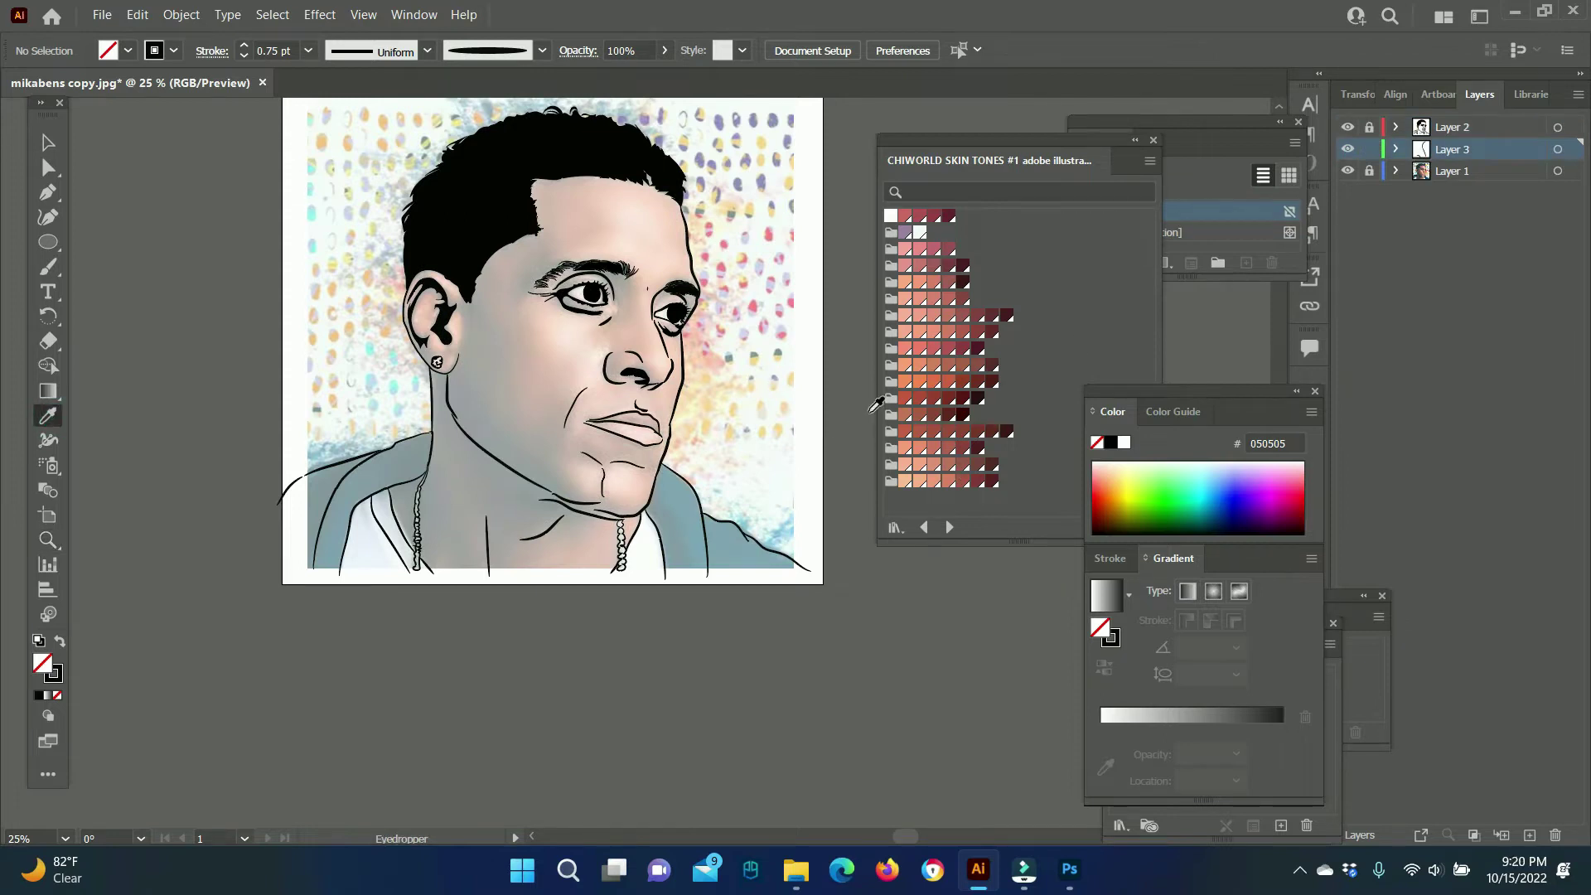
Lock the colouring layer, add a skin-shading layer with a darker colour, and zoom to the eye.
{"action": "left_click", "coordinate": [573, 382]}
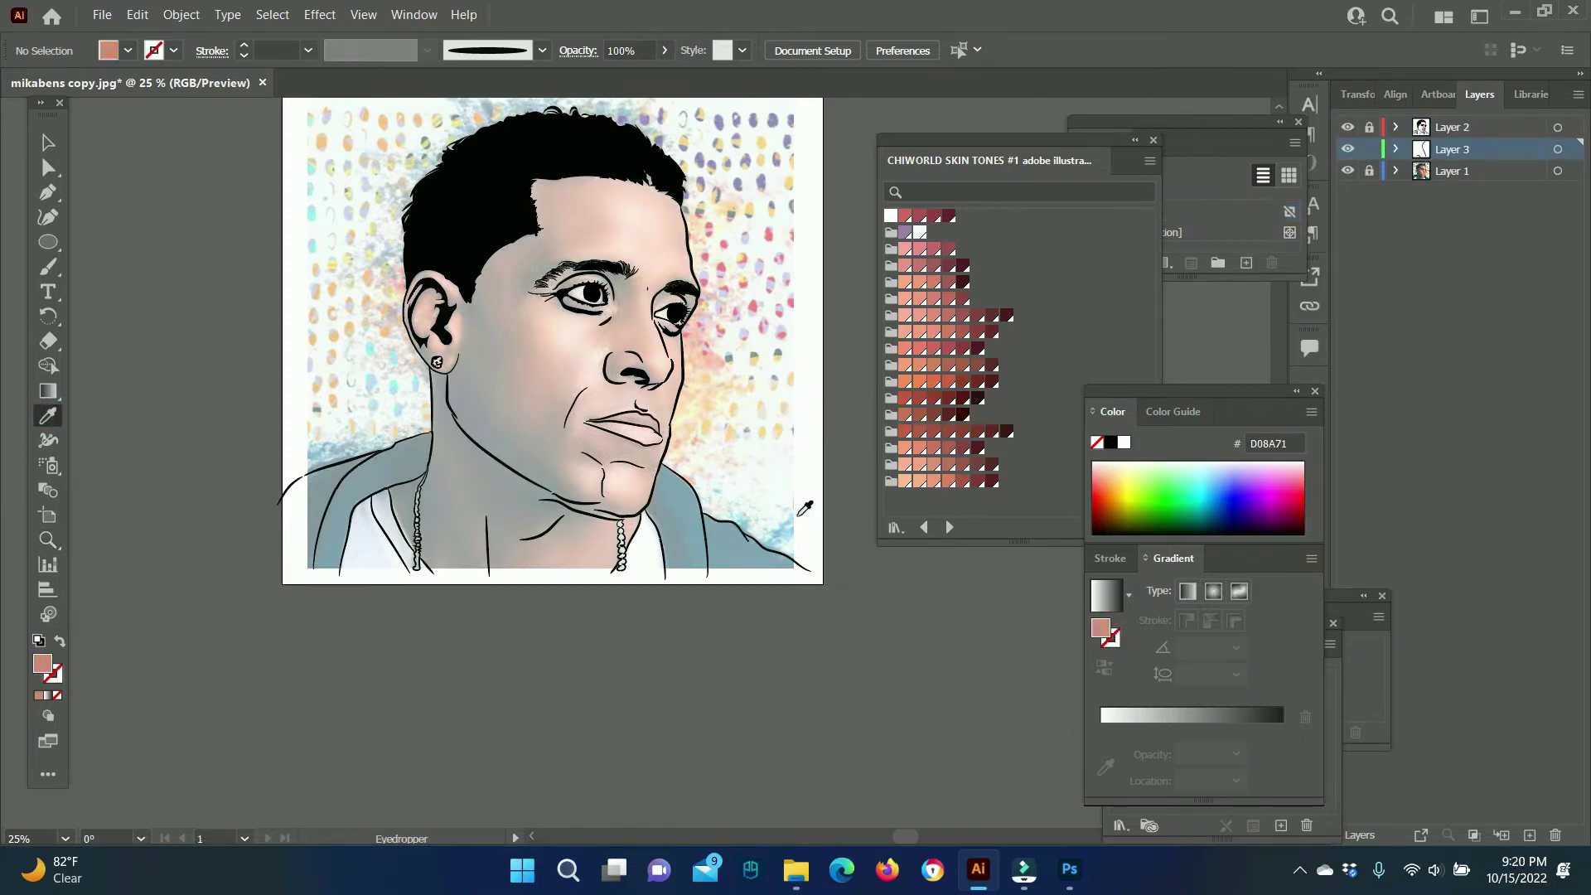
{"action": "left_click", "coordinate": [1370, 150]}
{"action": "left_click", "coordinate": [1530, 834]}
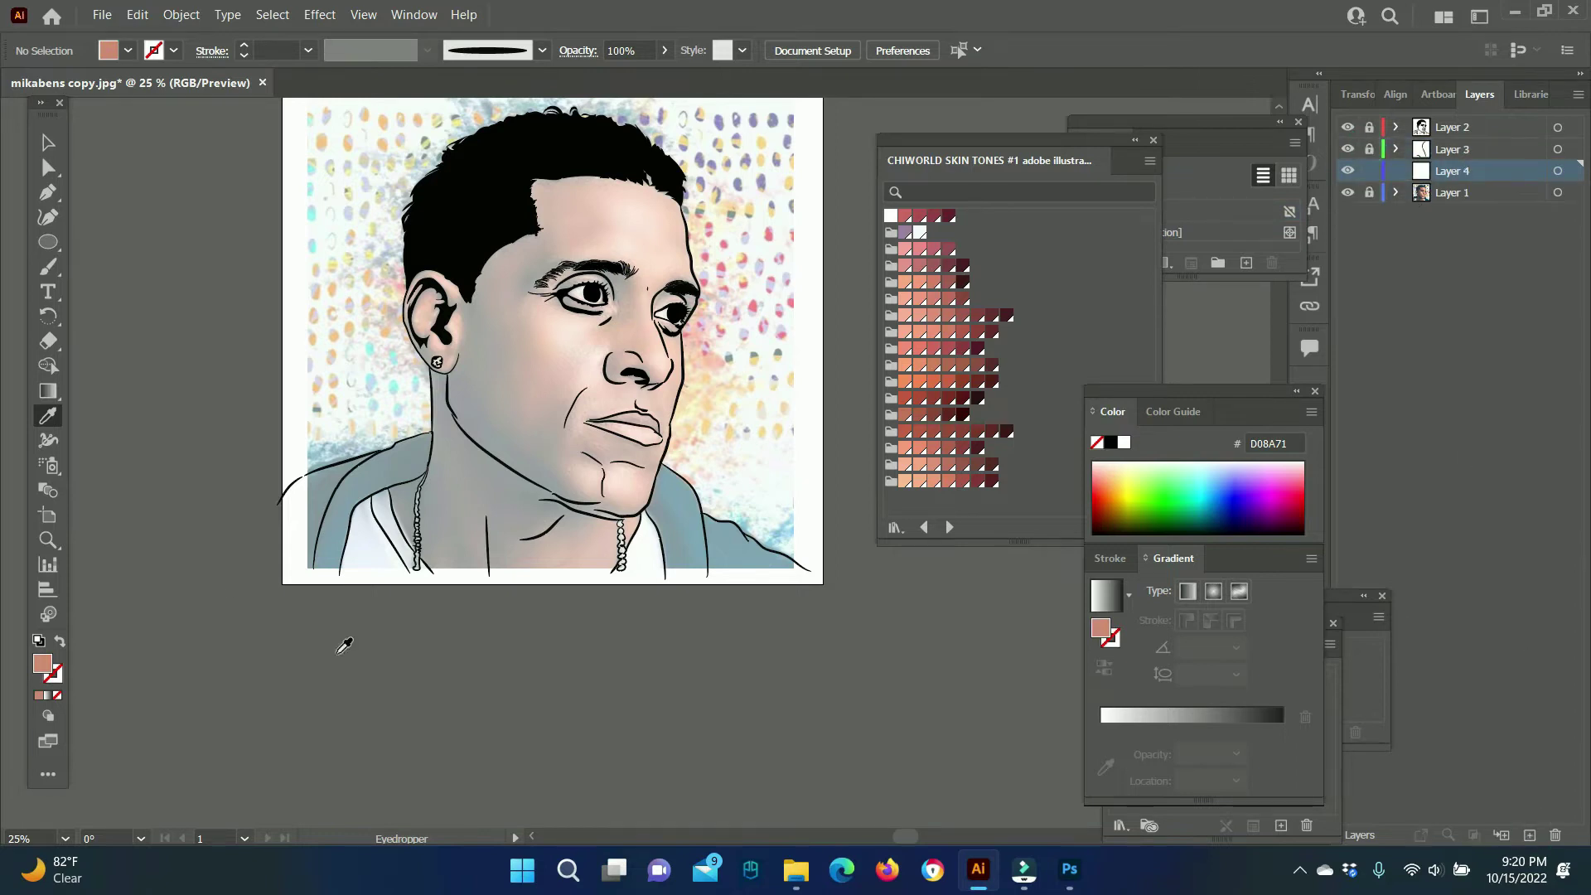
{"action": "left_click", "coordinate": [557, 362]}
{"action": "left_click", "coordinate": [47, 540]}
{"action": "left_click", "coordinate": [516, 190]}
{"action": "left_click", "coordinate": [58, 268]}
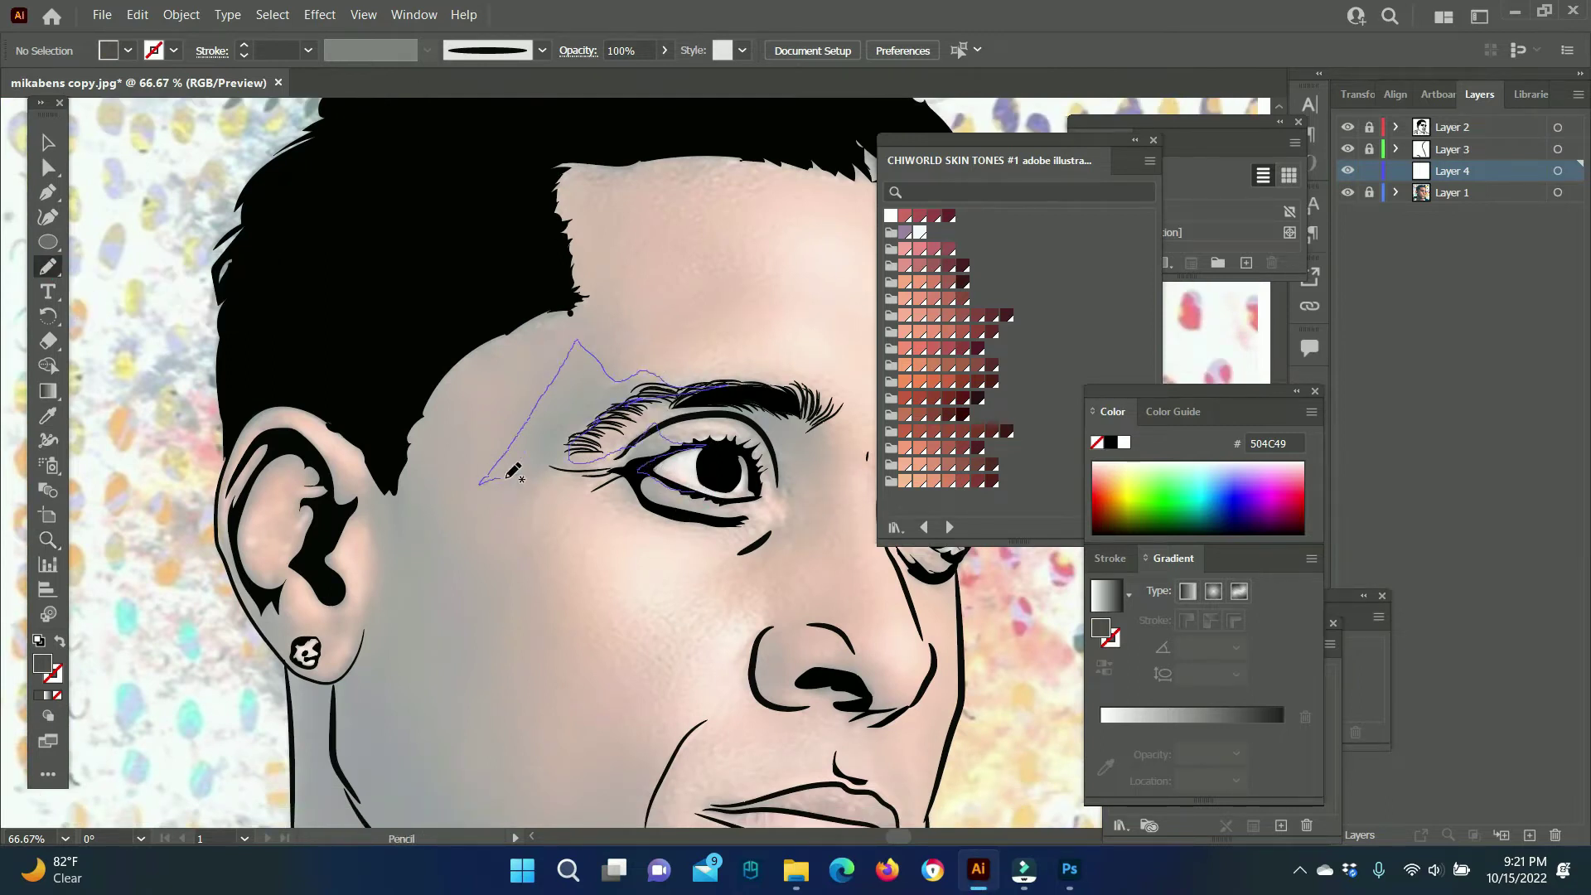
Pencil grey shadow shapes around the brow, eye and upper eyelid.
{"action": "left_click_drag", "start_coordinate": [643, 367], "coordinate": [734, 508]}
{"action": "left_click_drag", "start_coordinate": [649, 433], "coordinate": [750, 422]}
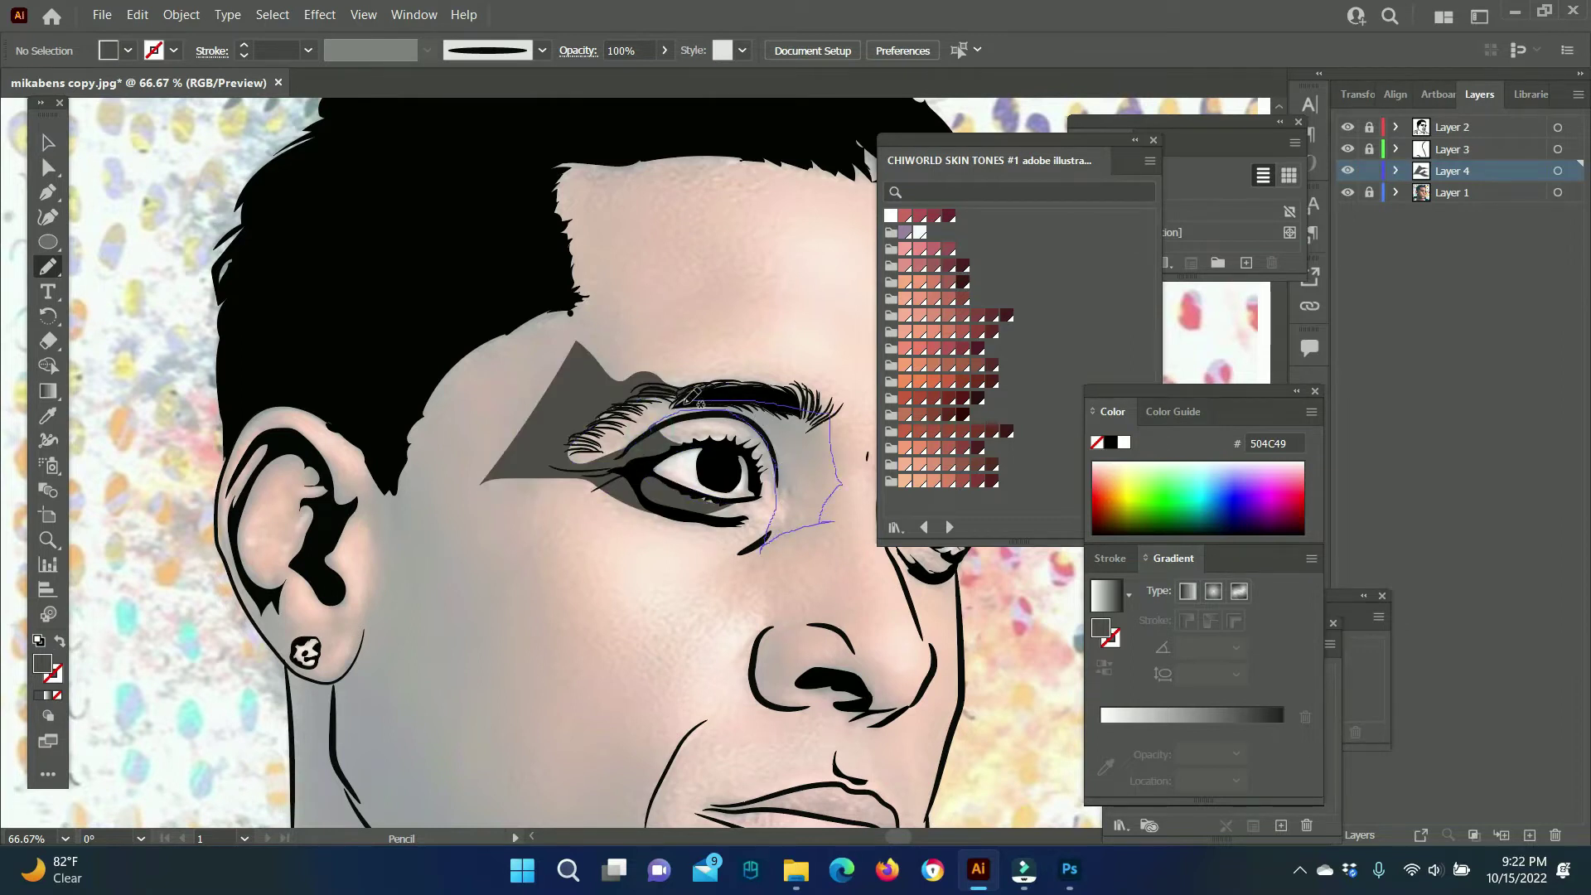
{"action": "left_click_drag", "start_coordinate": [827, 516], "coordinate": [692, 398]}
{"action": "key", "text": "z"}
{"action": "left_click", "coordinate": [639, 433]}
{"action": "left_click", "coordinate": [688, 435]}
{"action": "key", "text": "n"}
{"action": "left_click_drag", "start_coordinate": [478, 539], "coordinate": [769, 407]}
{"action": "left_click_drag", "start_coordinate": [678, 468], "coordinate": [661, 618]}
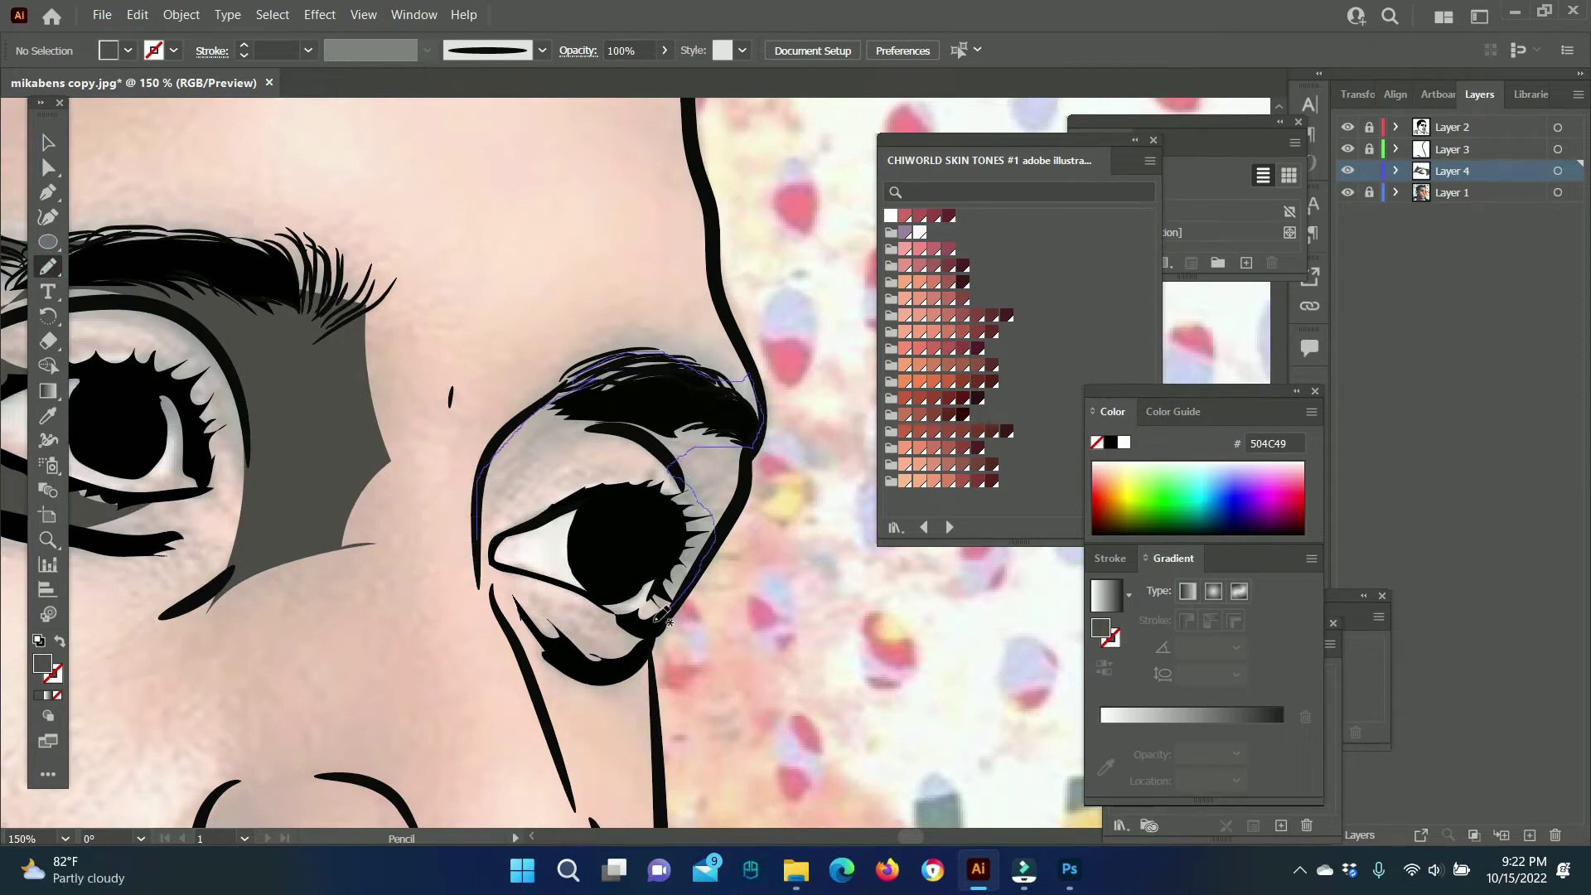
{"action": "left_click_drag", "start_coordinate": [562, 450], "coordinate": [485, 531]}
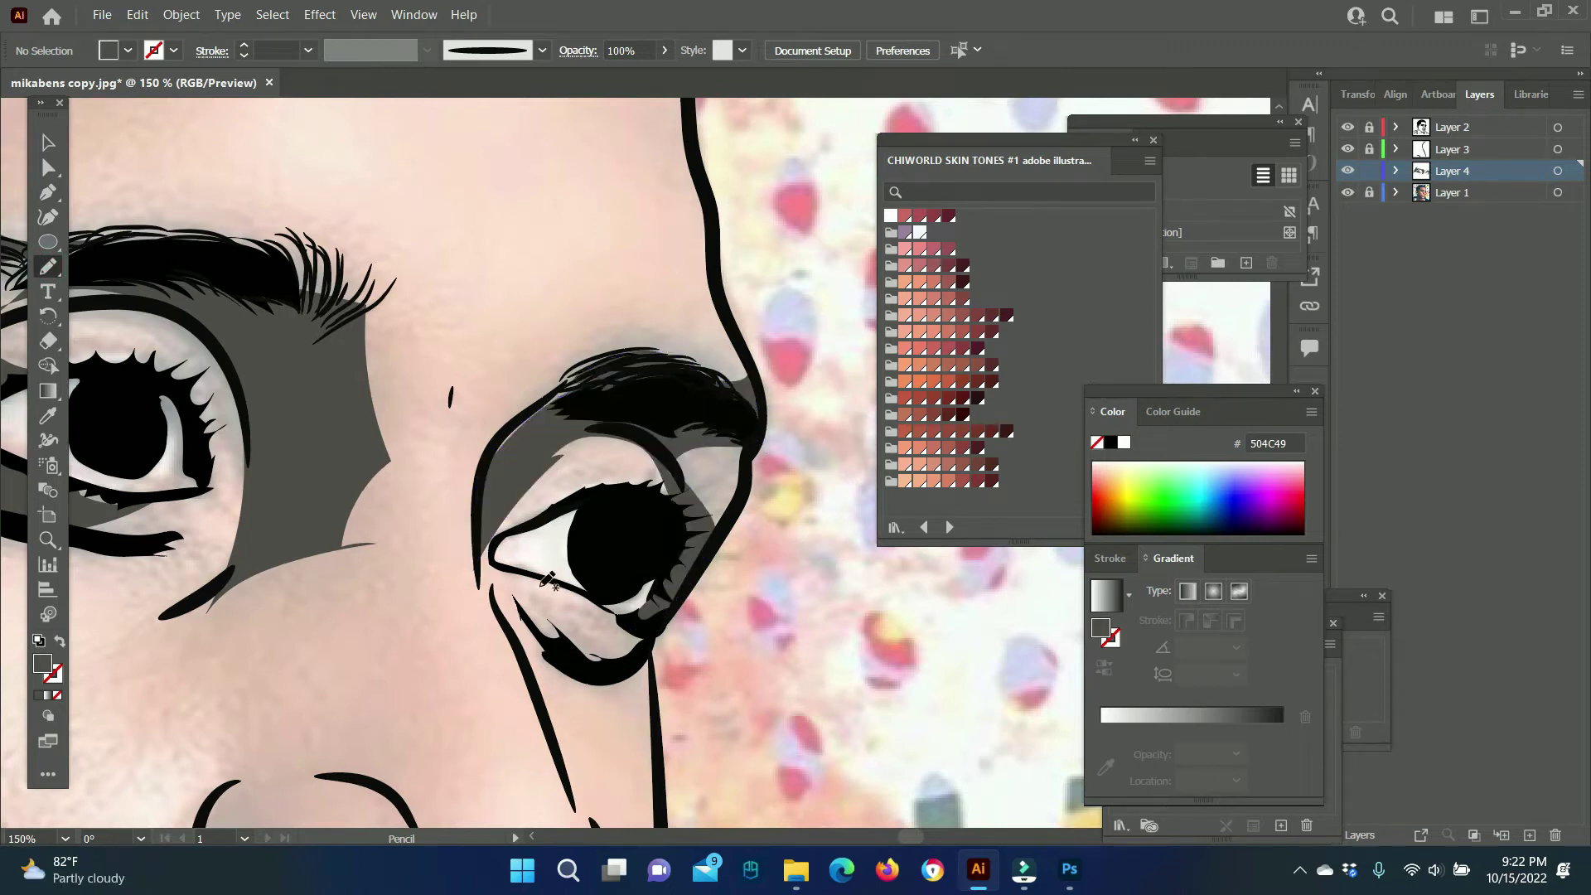
{"action": "left_click_drag", "start_coordinate": [568, 375], "coordinate": [742, 344]}
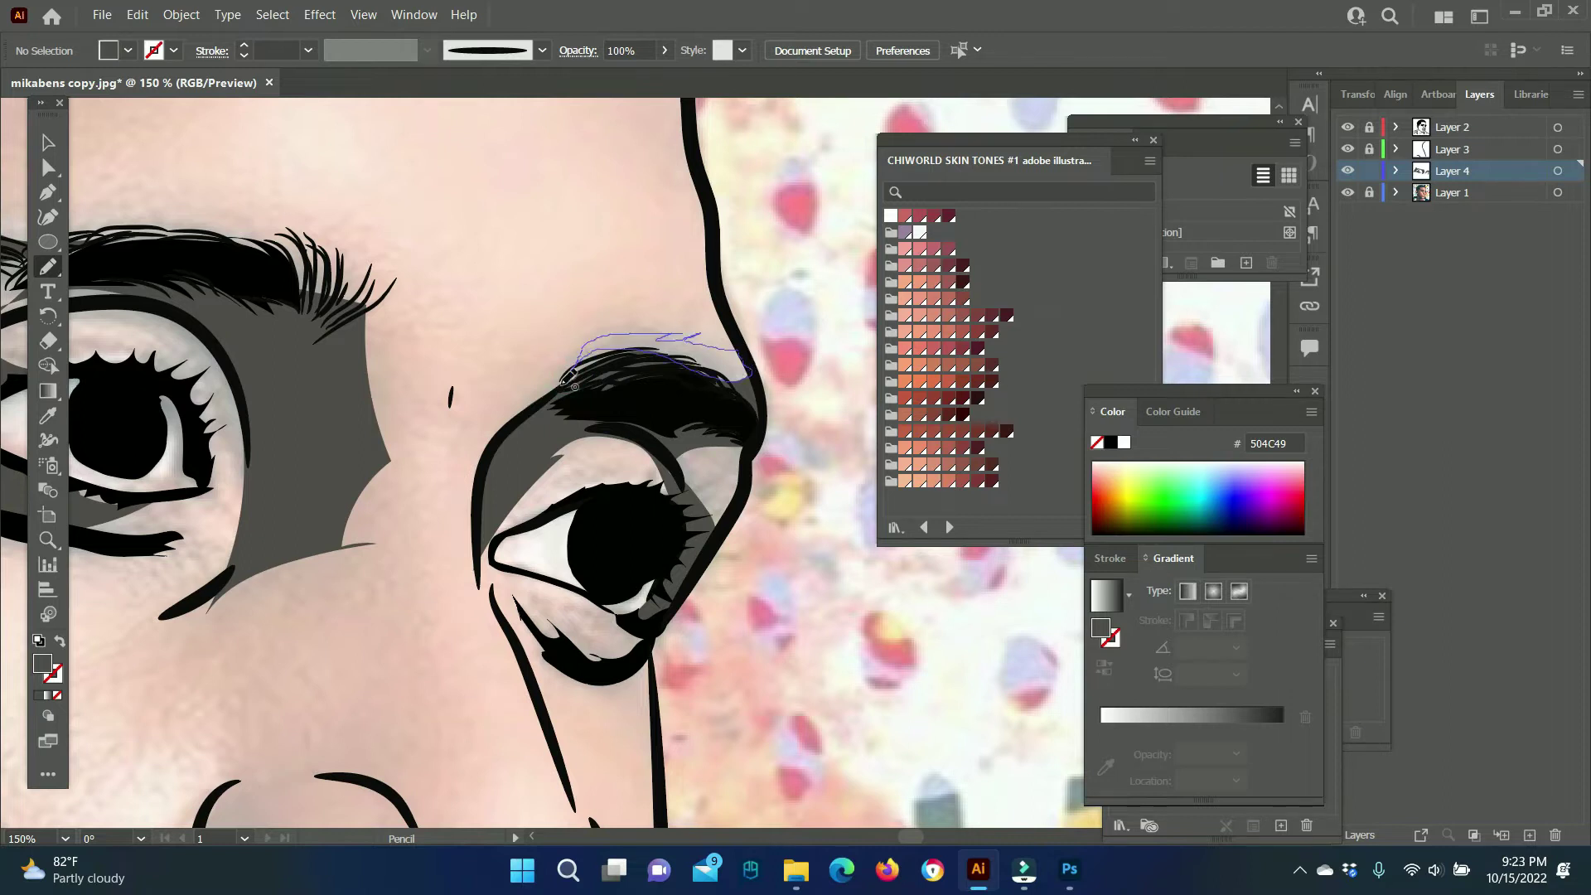
Trace a grey shadow from the eye down the cheek, around the chin and jaw.
{"action": "key", "text": "z"}
{"action": "left_click", "coordinate": [659, 524], "text": "alt"}
{"action": "scroll", "coordinate": [658, 523], "scroll_direction": "down", "scroll_amount": 2}
{"action": "key", "text": "n"}
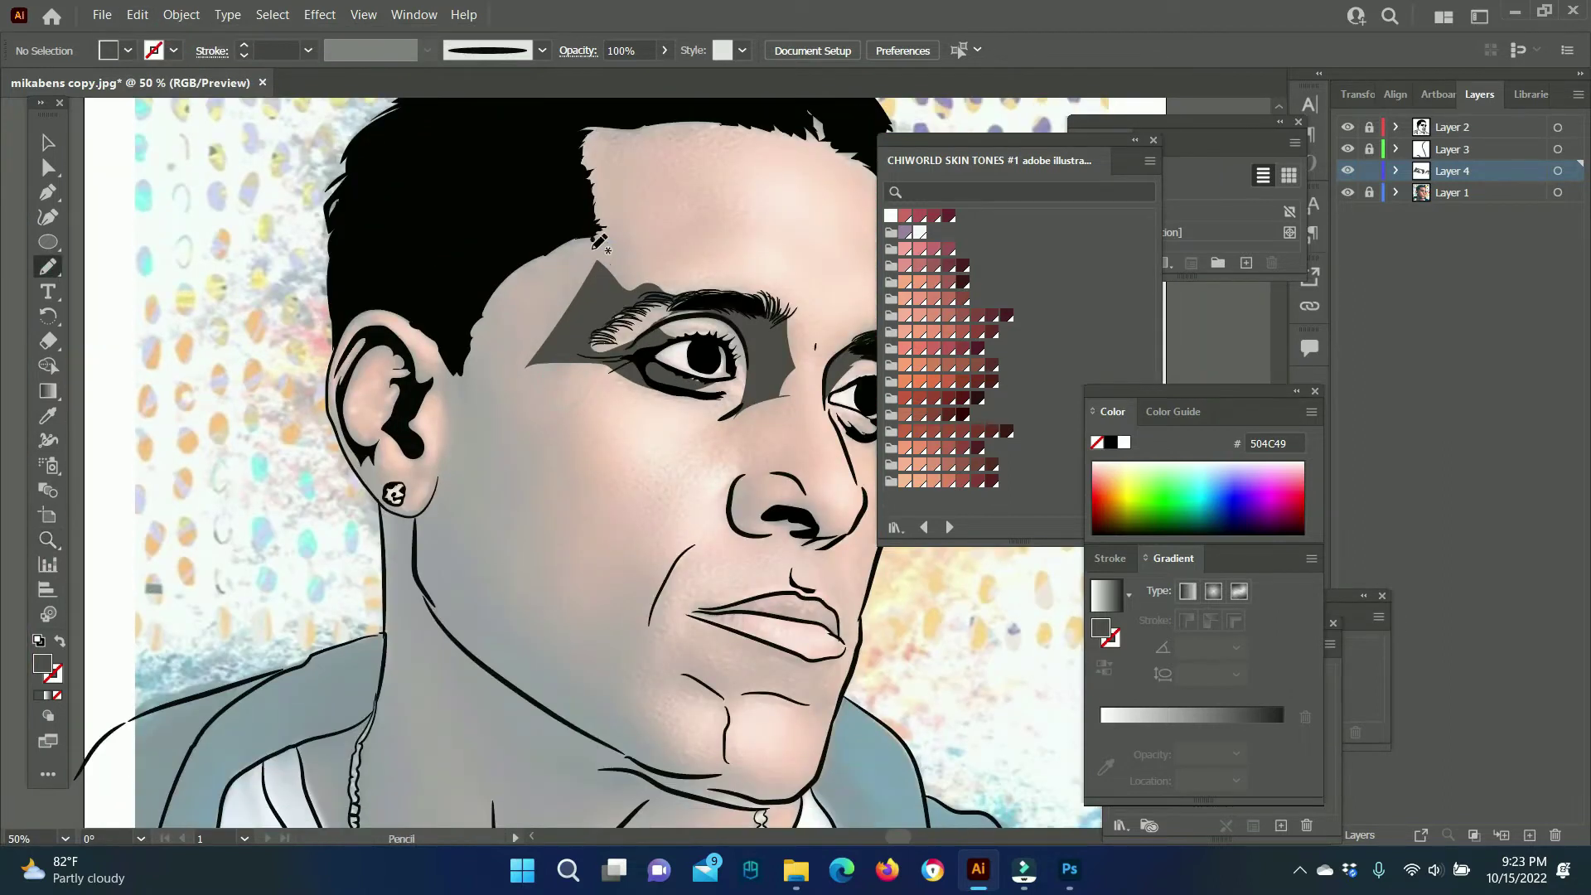
{"action": "left_click_drag", "start_coordinate": [564, 383], "coordinate": [553, 583]}
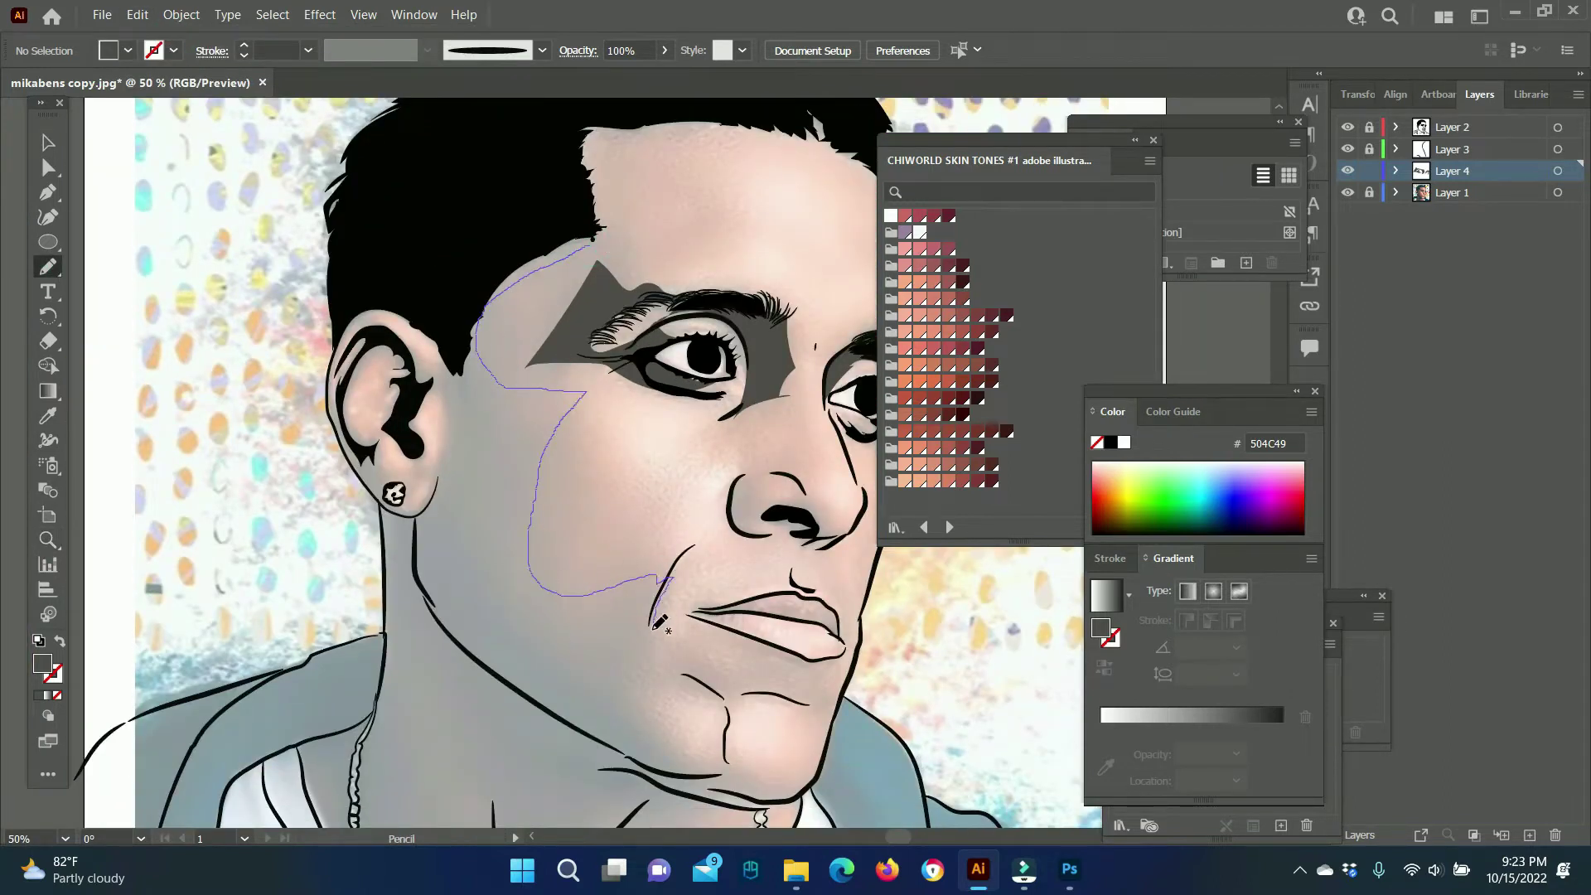
{"action": "mouse_move", "coordinate": [821, 659]}
{"action": "left_mouse_down"}
{"action": "mouse_move", "coordinate": [668, 689]}
{"action": "mouse_move", "coordinate": [808, 777]}
{"action": "mouse_move", "coordinate": [655, 750]}
{"action": "mouse_move", "coordinate": [430, 594]}
{"action": "left_mouse_up"}
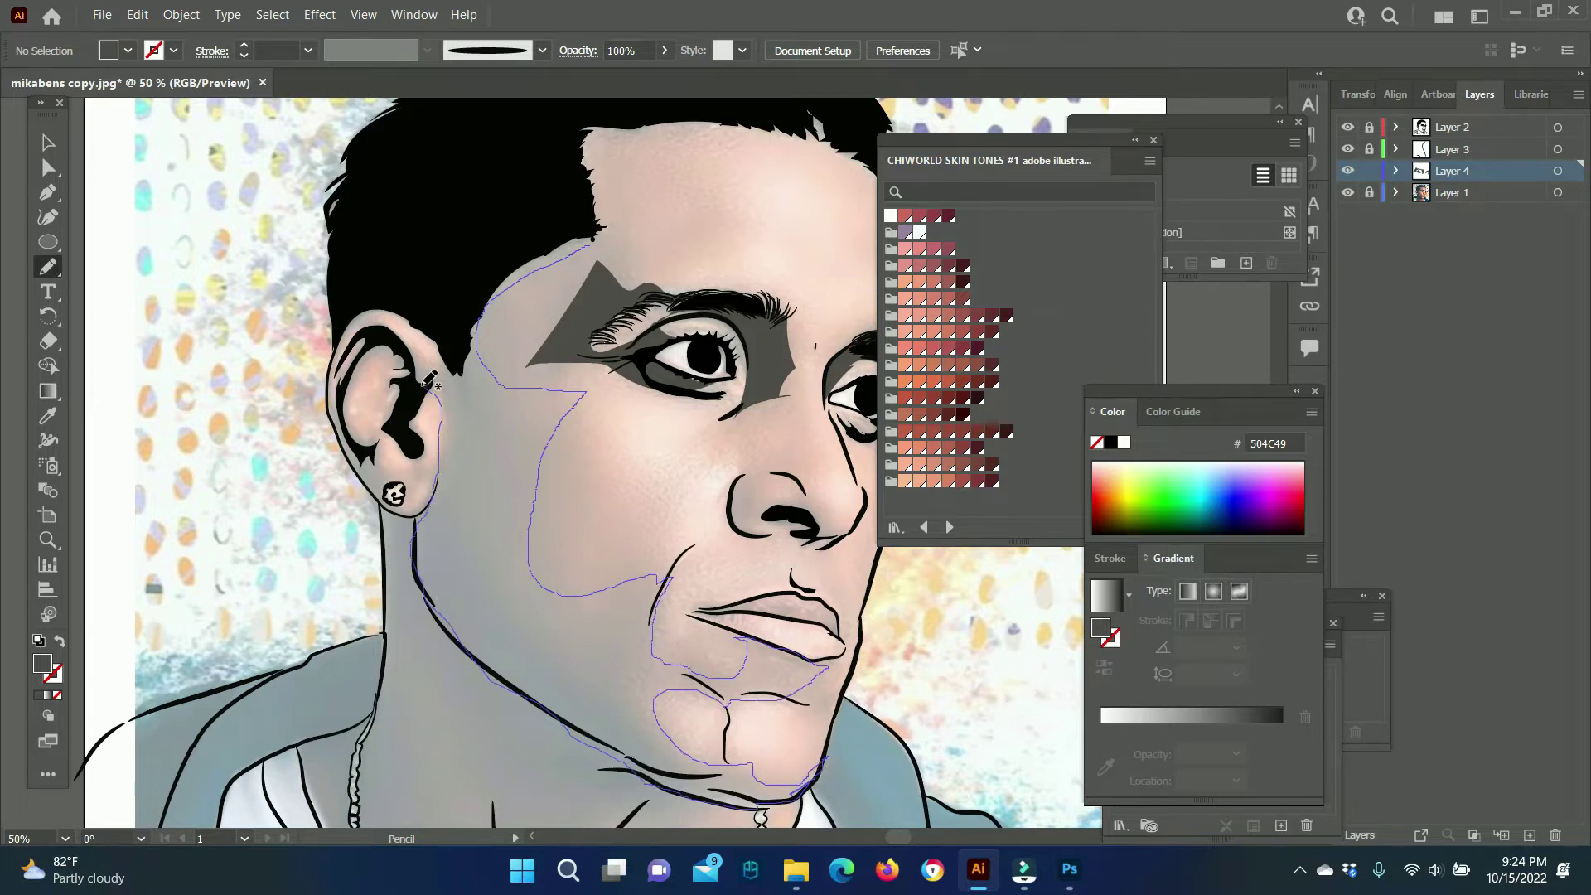
{"action": "left_click_drag", "start_coordinate": [404, 317], "coordinate": [588, 243]}
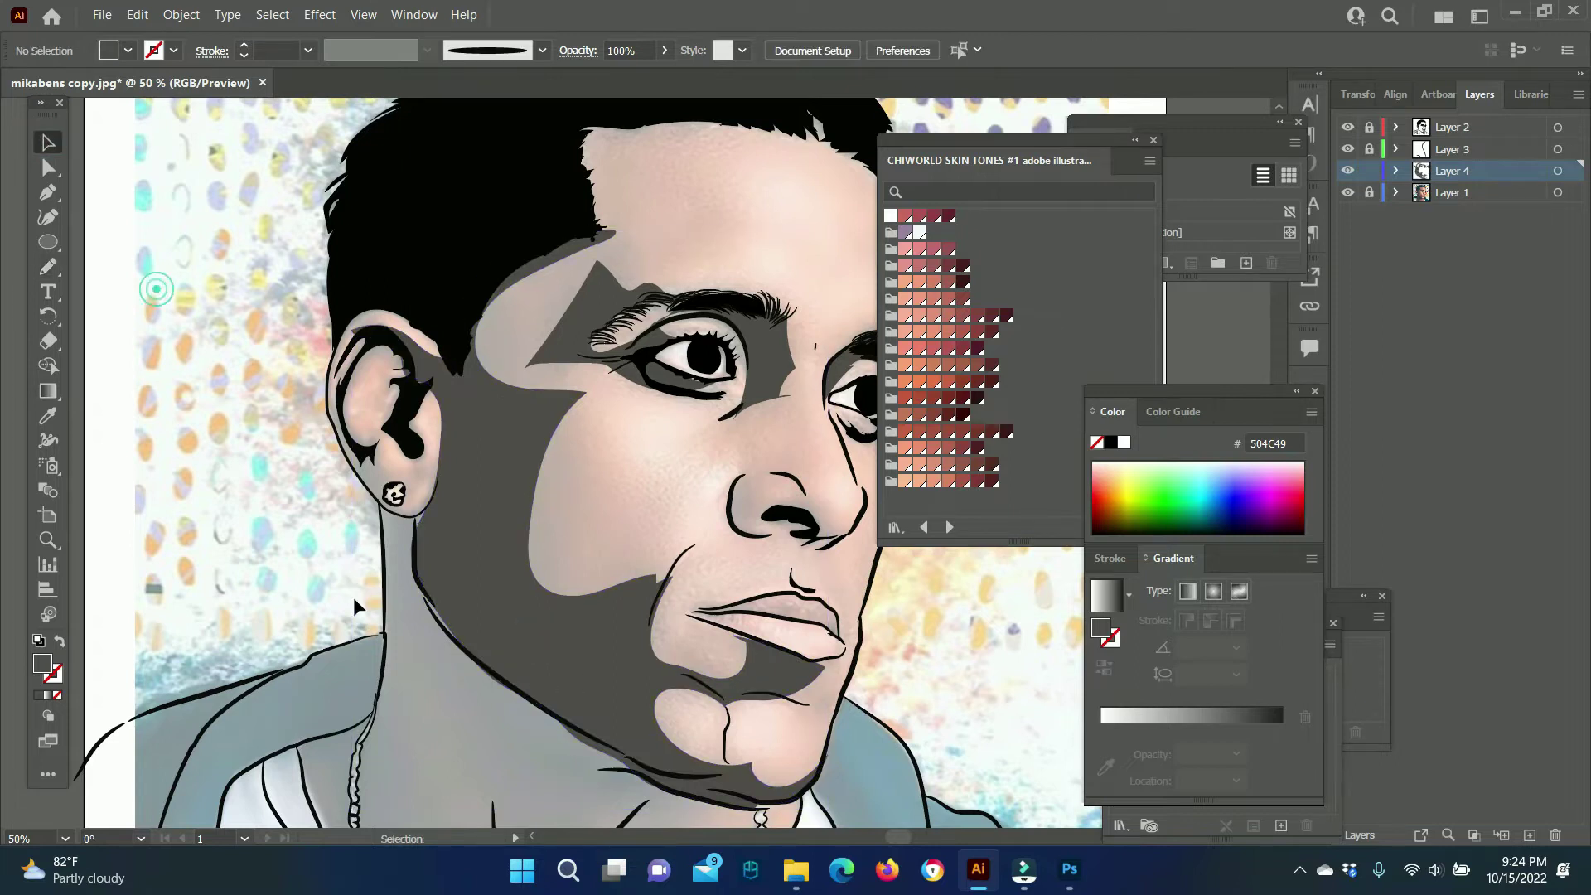
{"action": "scroll", "coordinate": [448, 484], "scroll_direction": "down", "scroll_amount": 5}
Draw a darker grey neck shadow along the jawline and send it to the back.
{"action": "key", "text": "i"}
{"action": "left_click", "coordinate": [447, 485]}
{"action": "key", "text": "n"}
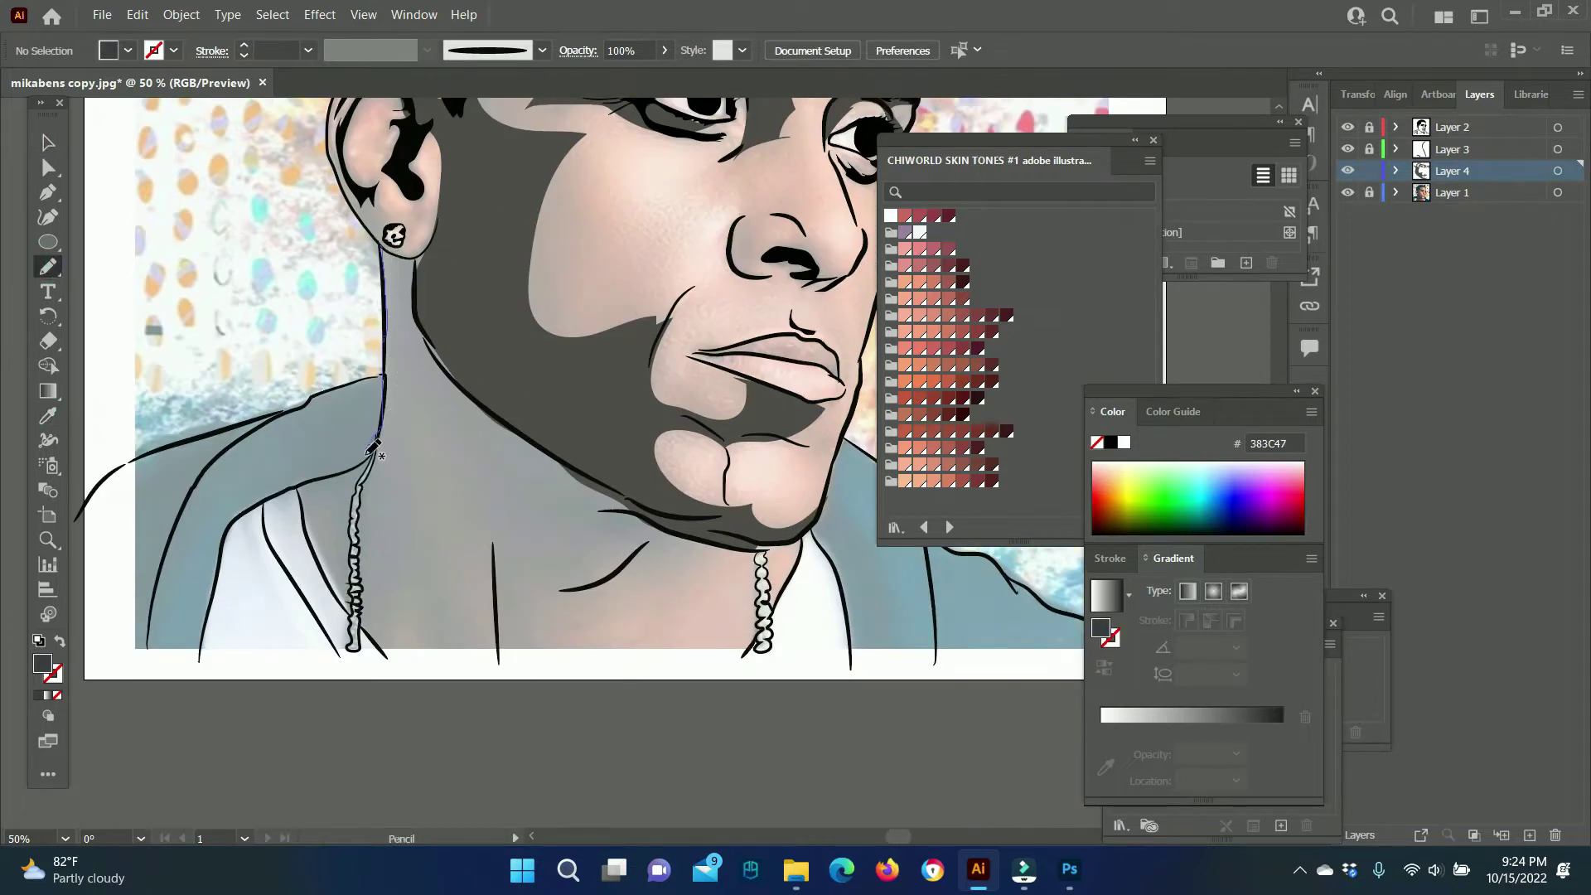
{"action": "mouse_move", "coordinate": [370, 512]}
{"action": "left_mouse_down"}
{"action": "mouse_move", "coordinate": [522, 572]}
{"action": "mouse_move", "coordinate": [655, 539]}
{"action": "mouse_move", "coordinate": [550, 445]}
{"action": "mouse_move", "coordinate": [418, 253]}
{"action": "left_mouse_up"}
{"action": "scroll", "coordinate": [431, 331], "scroll_direction": "up", "scroll_amount": 4}
{"action": "key", "text": "v"}
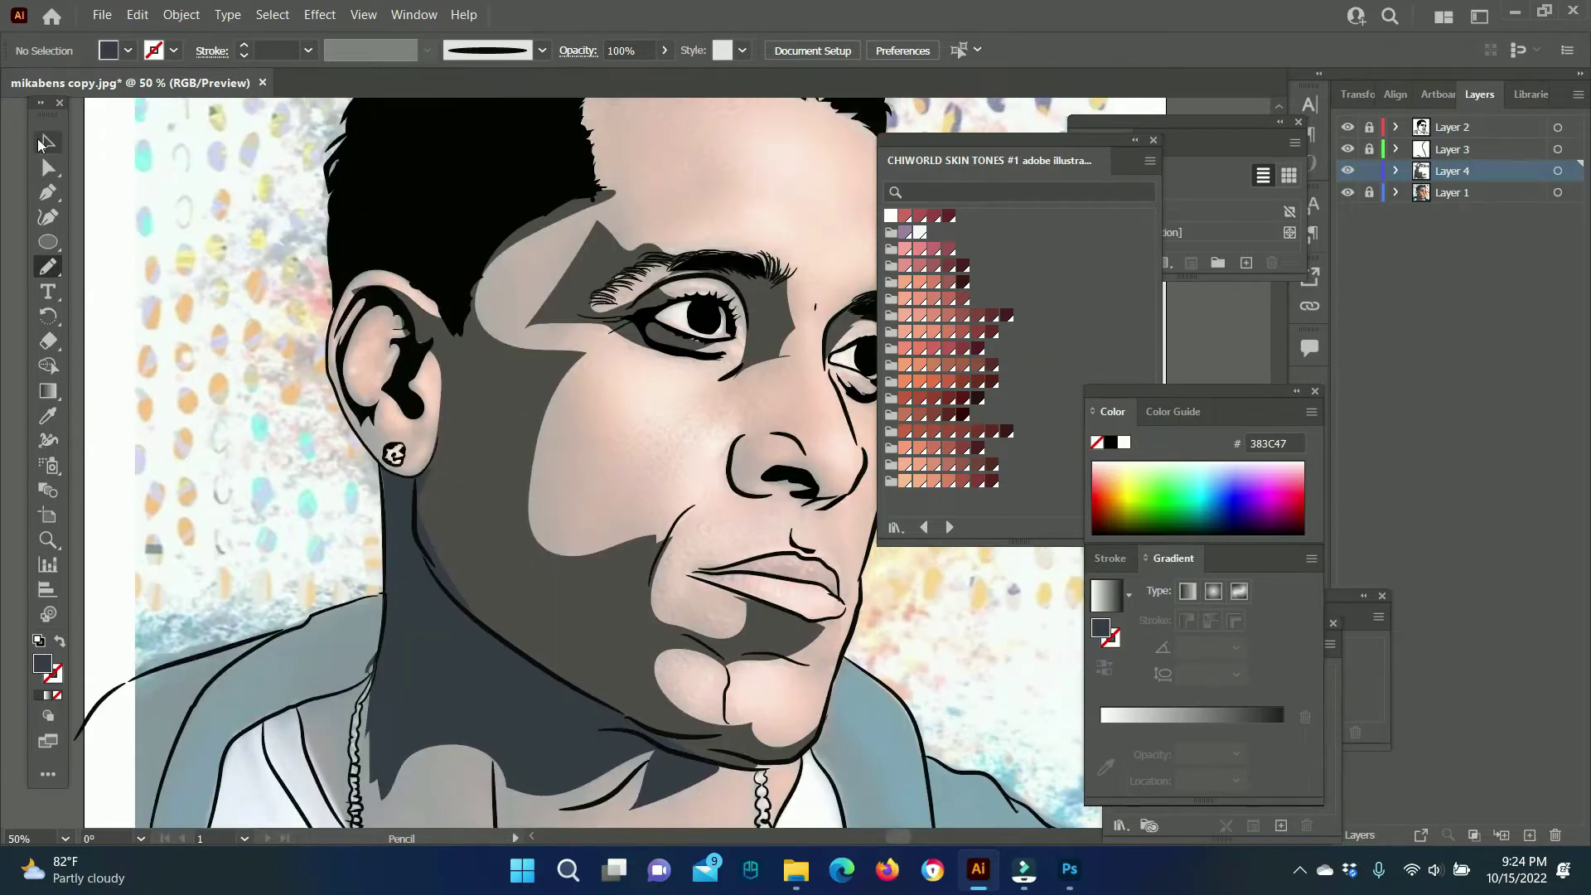
{"action": "right_click", "coordinate": [447, 538]}
{"action": "left_click", "coordinate": [570, 703]}
{"action": "scroll", "coordinate": [570, 703], "scroll_direction": "down", "scroll_amount": 5}
Lock the shadow layer and create a new layer for the CF8D77 skin tone.
{"action": "key", "text": "n"}
{"action": "left_click_drag", "start_coordinate": [389, 571], "coordinate": [389, 534]}
{"action": "scroll", "coordinate": [395, 527], "scroll_direction": "up", "scroll_amount": 5}
{"action": "scroll", "coordinate": [396, 527], "scroll_direction": "right", "scroll_amount": 3}
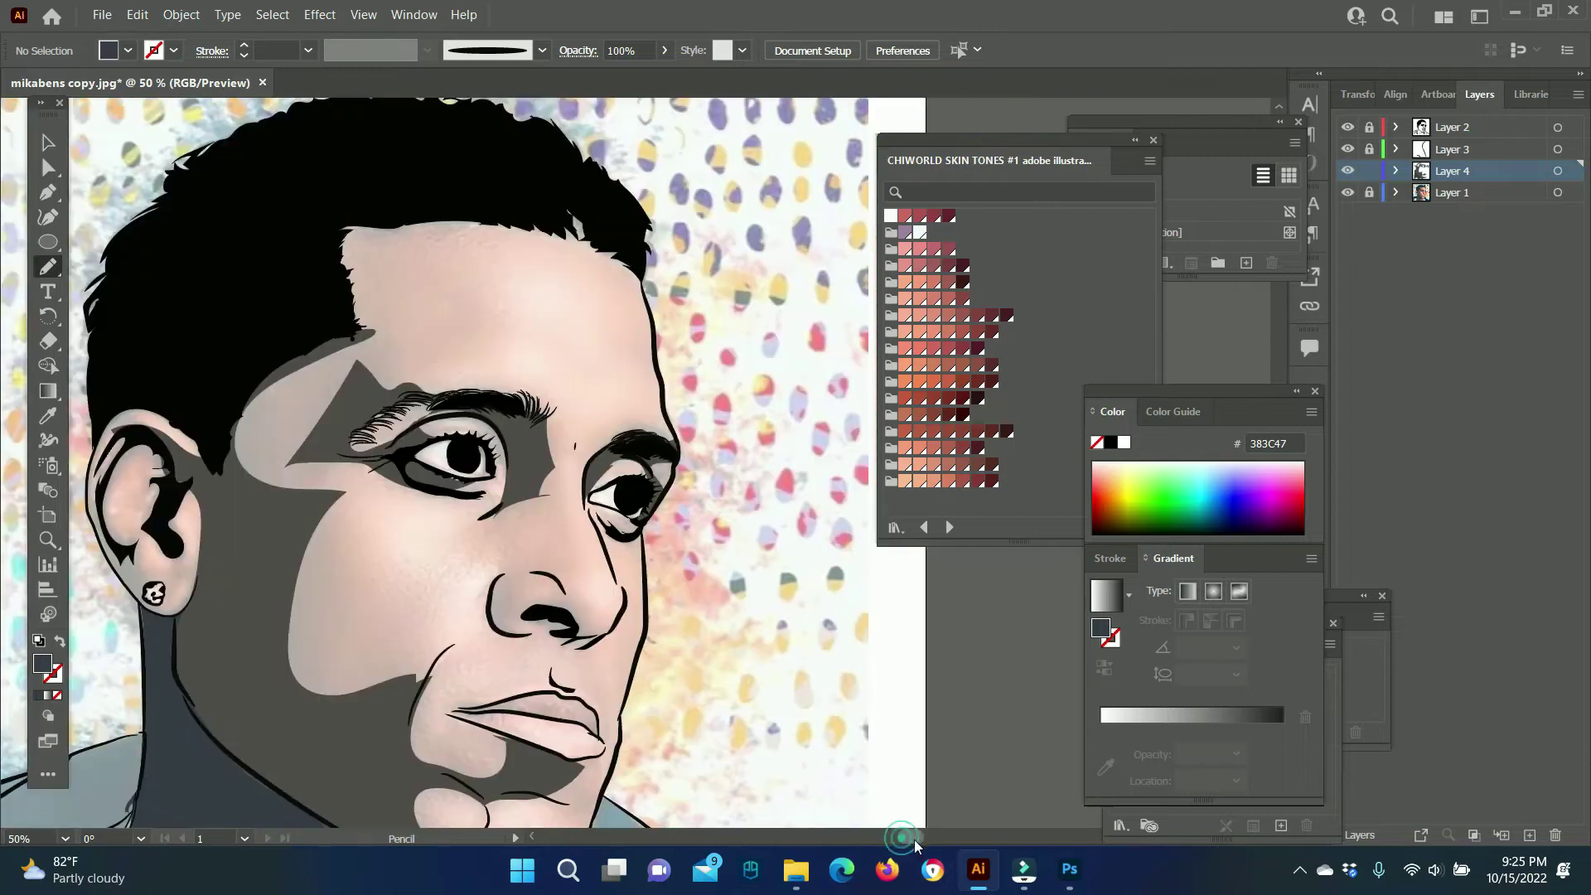
{"action": "left_click", "coordinate": [1419, 192]}
{"action": "left_click", "coordinate": [1369, 171]}
{"action": "left_click", "coordinate": [1530, 835]}
{"action": "key", "text": "i"}
{"action": "left_click", "coordinate": [497, 273]}
Pencil a CF8D77 skin-tone patch over the forehead, around the left eye and along the hairline.
{"action": "key", "text": "n"}
{"action": "left_click_drag", "start_coordinate": [469, 243], "coordinate": [562, 330]}
{"action": "left_click_drag", "start_coordinate": [336, 384], "coordinate": [337, 434]}
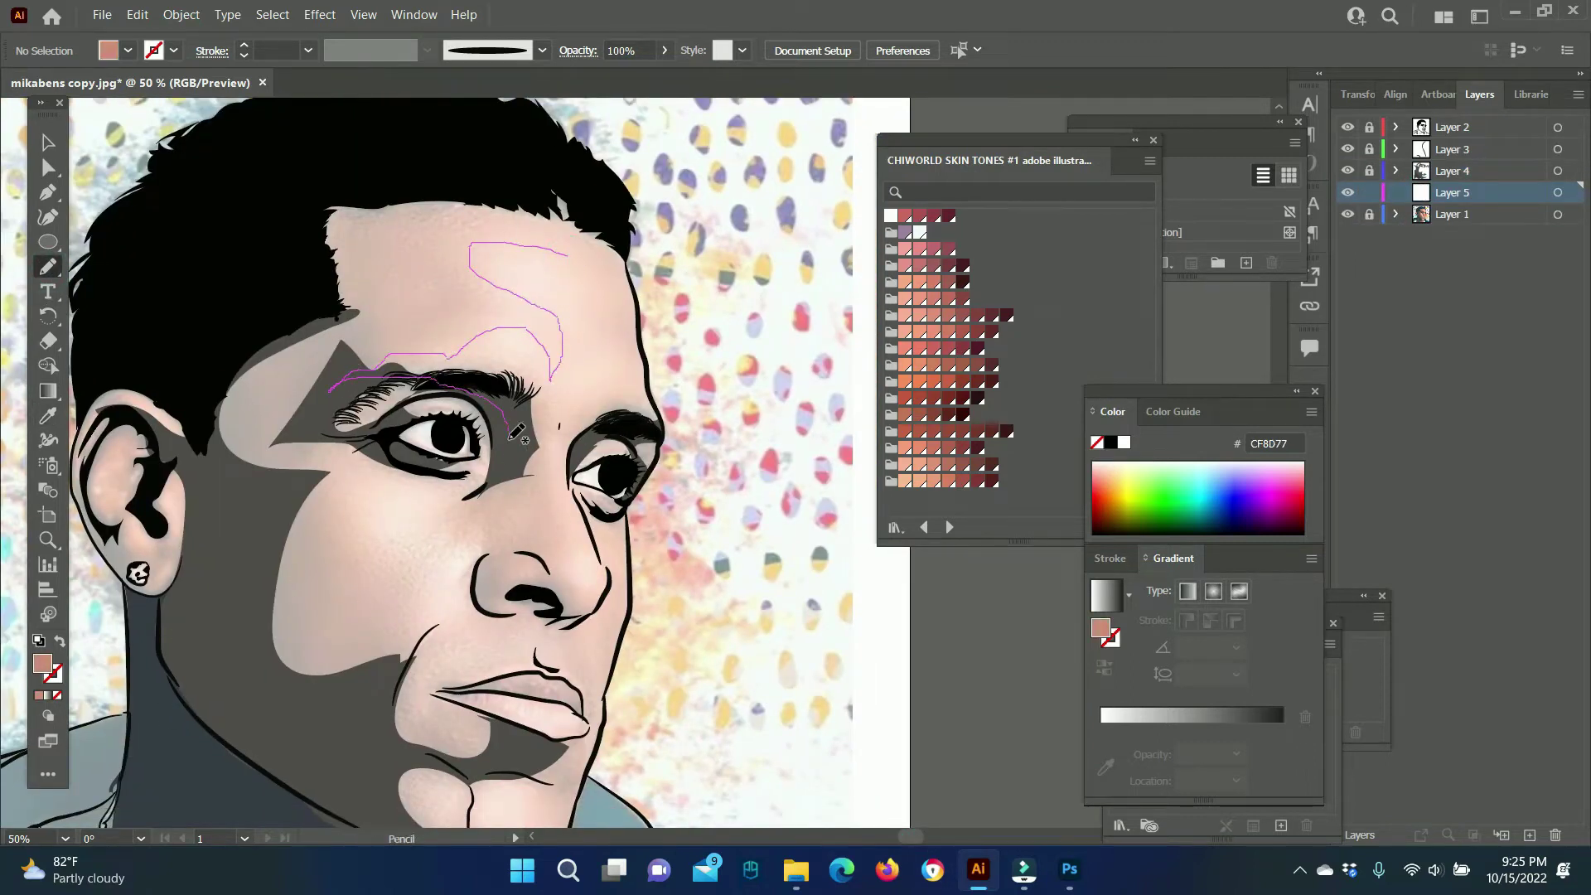
{"action": "left_click_drag", "start_coordinate": [316, 358], "coordinate": [633, 248]}
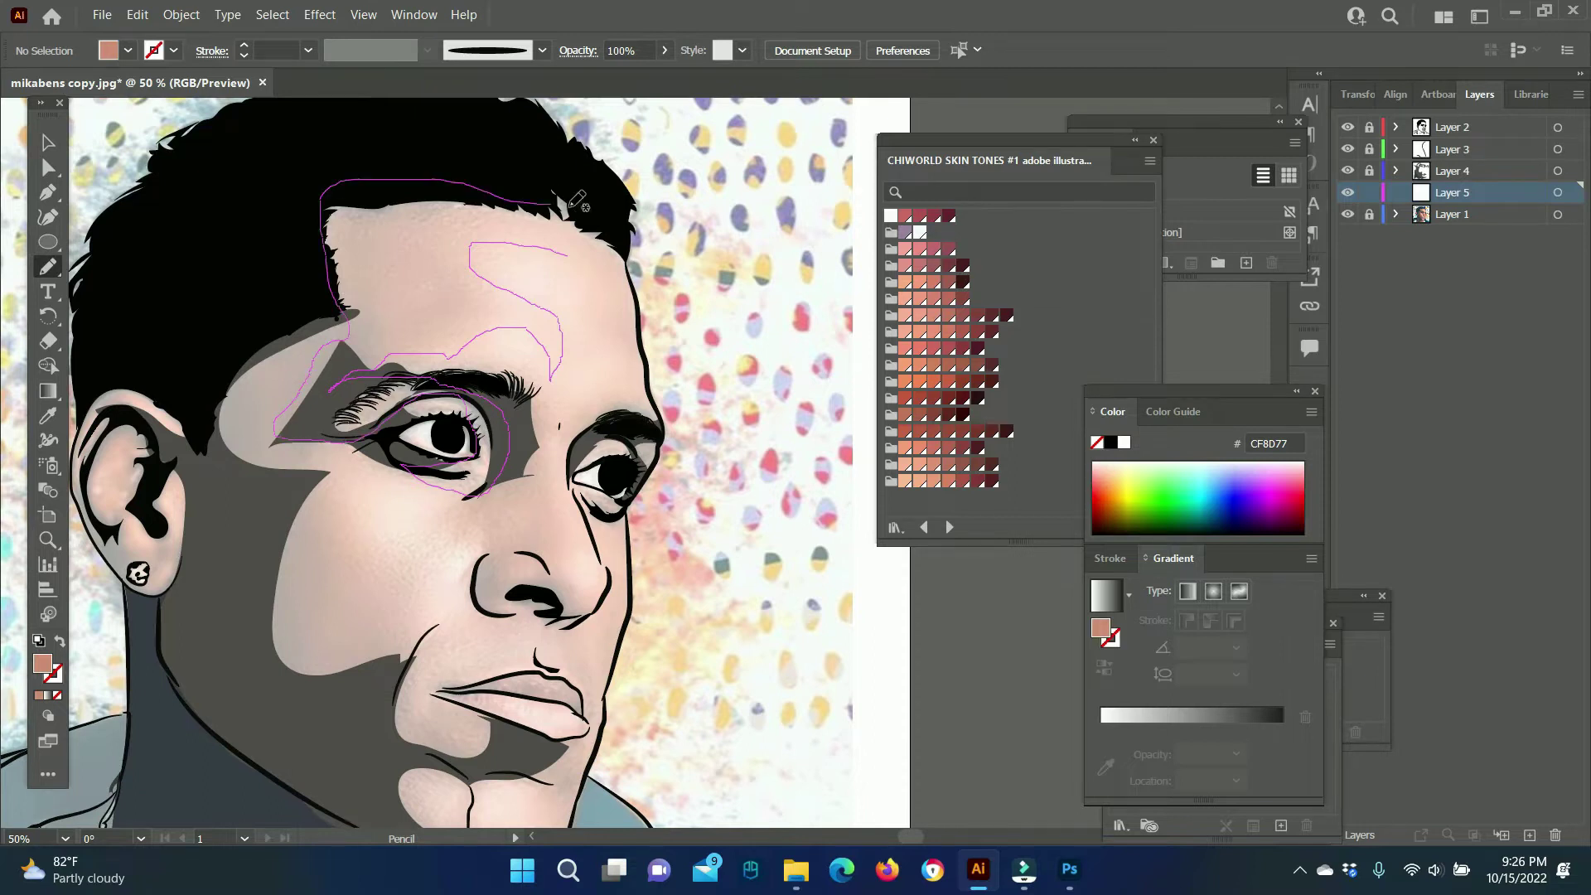
{"action": "scroll", "coordinate": [602, 309], "scroll_direction": "down", "scroll_amount": 3}
Unlock Layer 4 and recolour the grey eye and face shadows to brown 895040.
{"action": "key", "text": "v"}
{"action": "left_click", "coordinate": [1369, 170]}
{"action": "left_click", "coordinate": [510, 357]}
{"action": "key", "text": "i"}
{"action": "double_click", "coordinate": [42, 663]}
{"action": "key", "text": "Escape"}
{"action": "left_click", "coordinate": [47, 143]}
{"action": "left_click", "coordinate": [286, 263]}
Recolour the neck shadow to dark brown 4F2A22.
{"action": "key", "text": "i"}
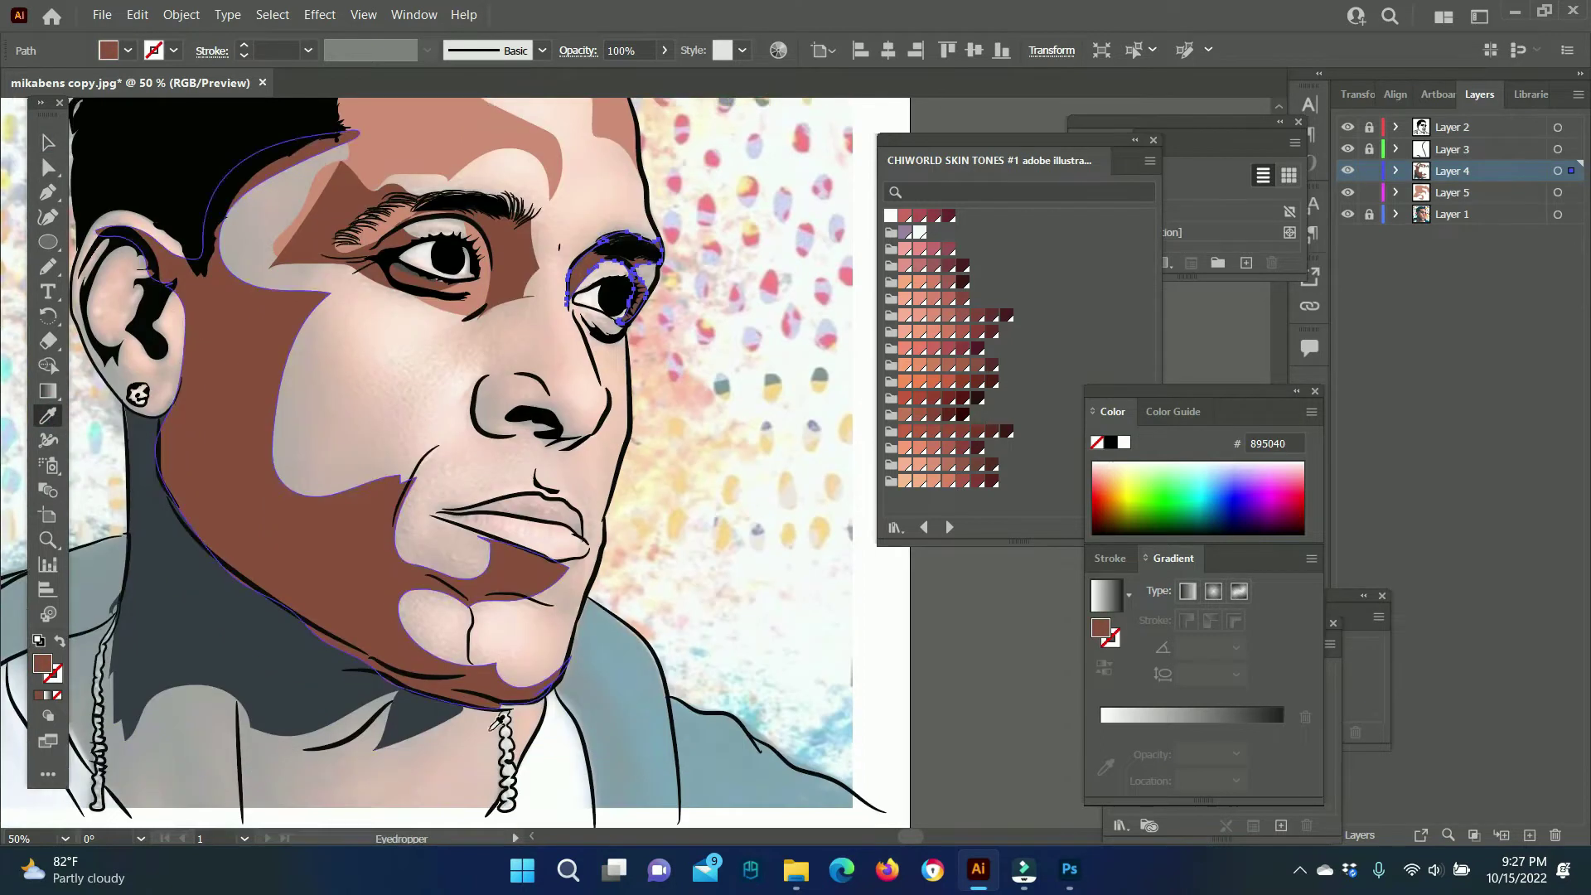
{"action": "scroll", "coordinate": [443, 463], "scroll_direction": "down", "scroll_amount": 2}
{"action": "double_click", "coordinate": [43, 663]}
{"action": "type", "text": "4F2A22"}
{"action": "key", "text": "Return"}
{"action": "key", "text": "v"}
{"action": "left_click", "coordinate": [738, 488]}
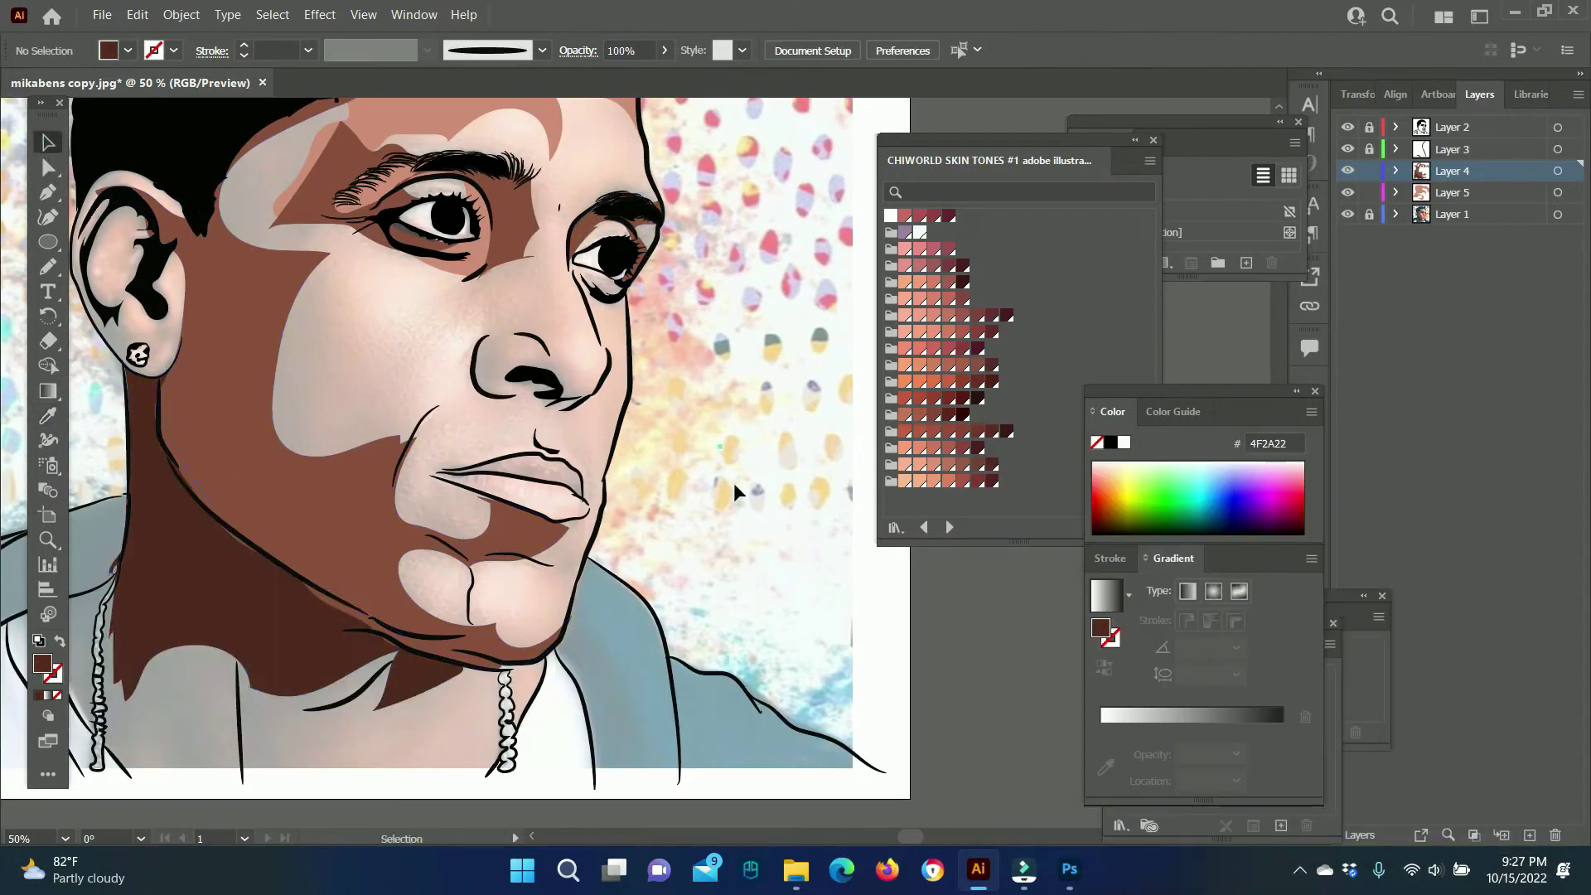
{"action": "scroll", "coordinate": [746, 506], "scroll_direction": "up", "scroll_amount": 2}
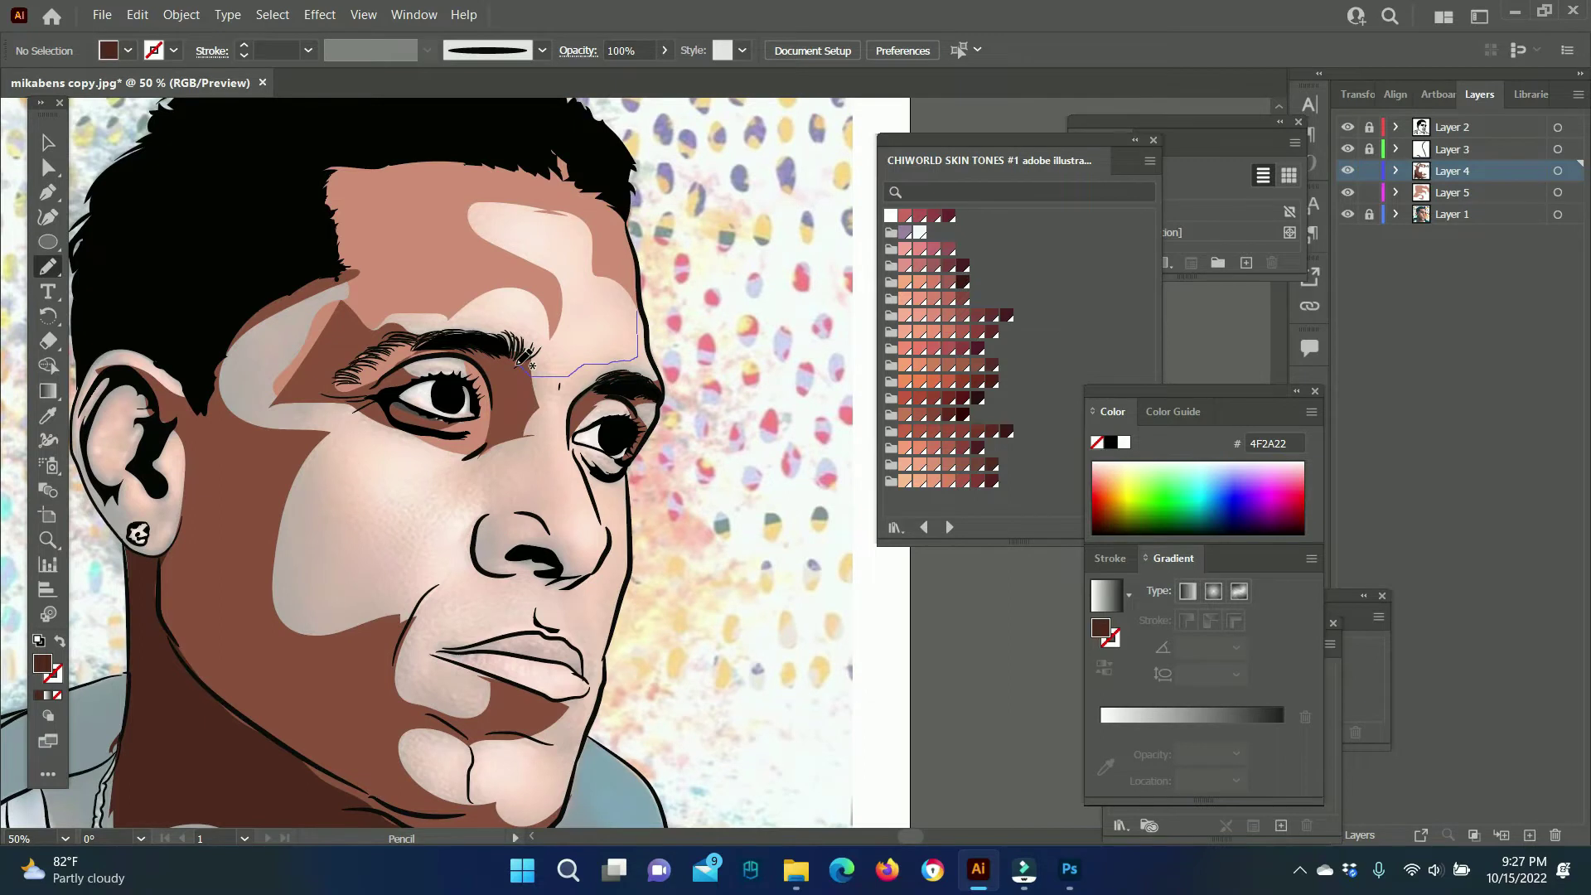
Lock the shadow layer and pencil a CF8D77 skin-tone patch along the eyebrow.
{"action": "key", "text": "i"}
{"action": "left_click", "coordinate": [1369, 170]}
{"action": "left_click", "coordinate": [1442, 192]}
{"action": "left_click", "coordinate": [651, 358]}
{"action": "key", "text": "n"}
{"action": "mouse_move", "coordinate": [651, 363]}
{"action": "left_mouse_down"}
{"action": "mouse_move", "coordinate": [373, 335]}
{"action": "mouse_move", "coordinate": [491, 448]}
{"action": "left_mouse_up"}
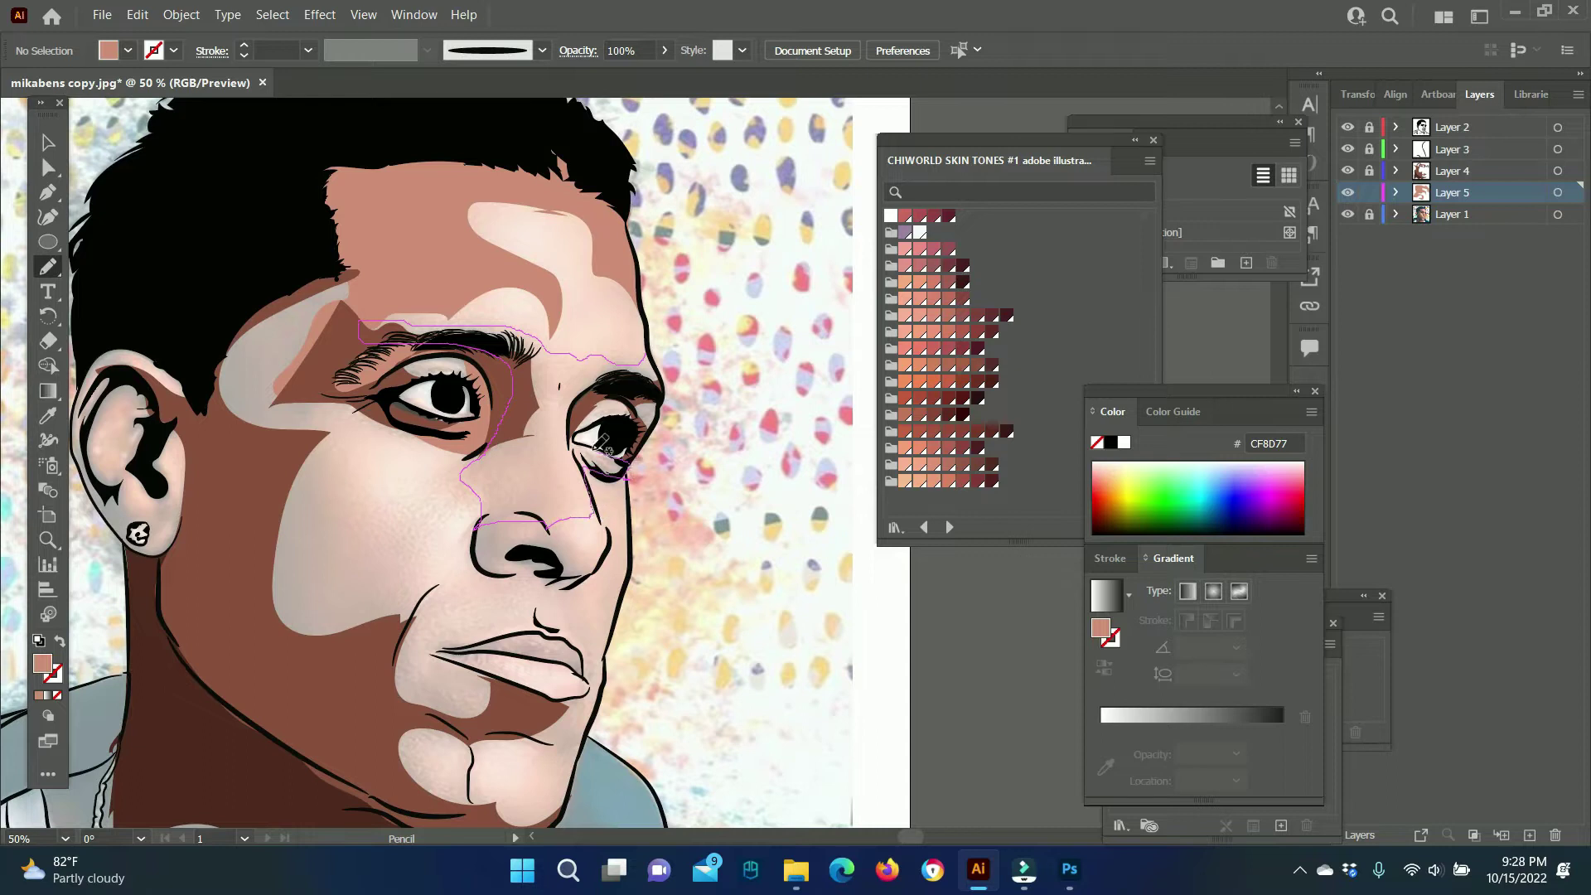
{"action": "left_click_drag", "start_coordinate": [667, 374], "coordinate": [652, 361]}
{"action": "scroll", "coordinate": [580, 348], "scroll_direction": "down", "scroll_amount": 3}
Draw a brown 895040 shadow around the nose and send it to the back.
{"action": "key", "text": "i"}
{"action": "left_click", "coordinate": [514, 289]}
{"action": "key", "text": "n"}
{"action": "mouse_move", "coordinate": [486, 375]}
{"action": "left_mouse_down"}
{"action": "mouse_move", "coordinate": [475, 412]}
{"action": "mouse_move", "coordinate": [573, 452]}
{"action": "left_mouse_up"}
{"action": "left_click_drag", "start_coordinate": [554, 396], "coordinate": [497, 378]}
{"action": "key", "text": "v"}
{"action": "right_click", "coordinate": [502, 284]}
{"action": "left_click", "coordinate": [770, 804]}
{"action": "right_click", "coordinate": [502, 284]}
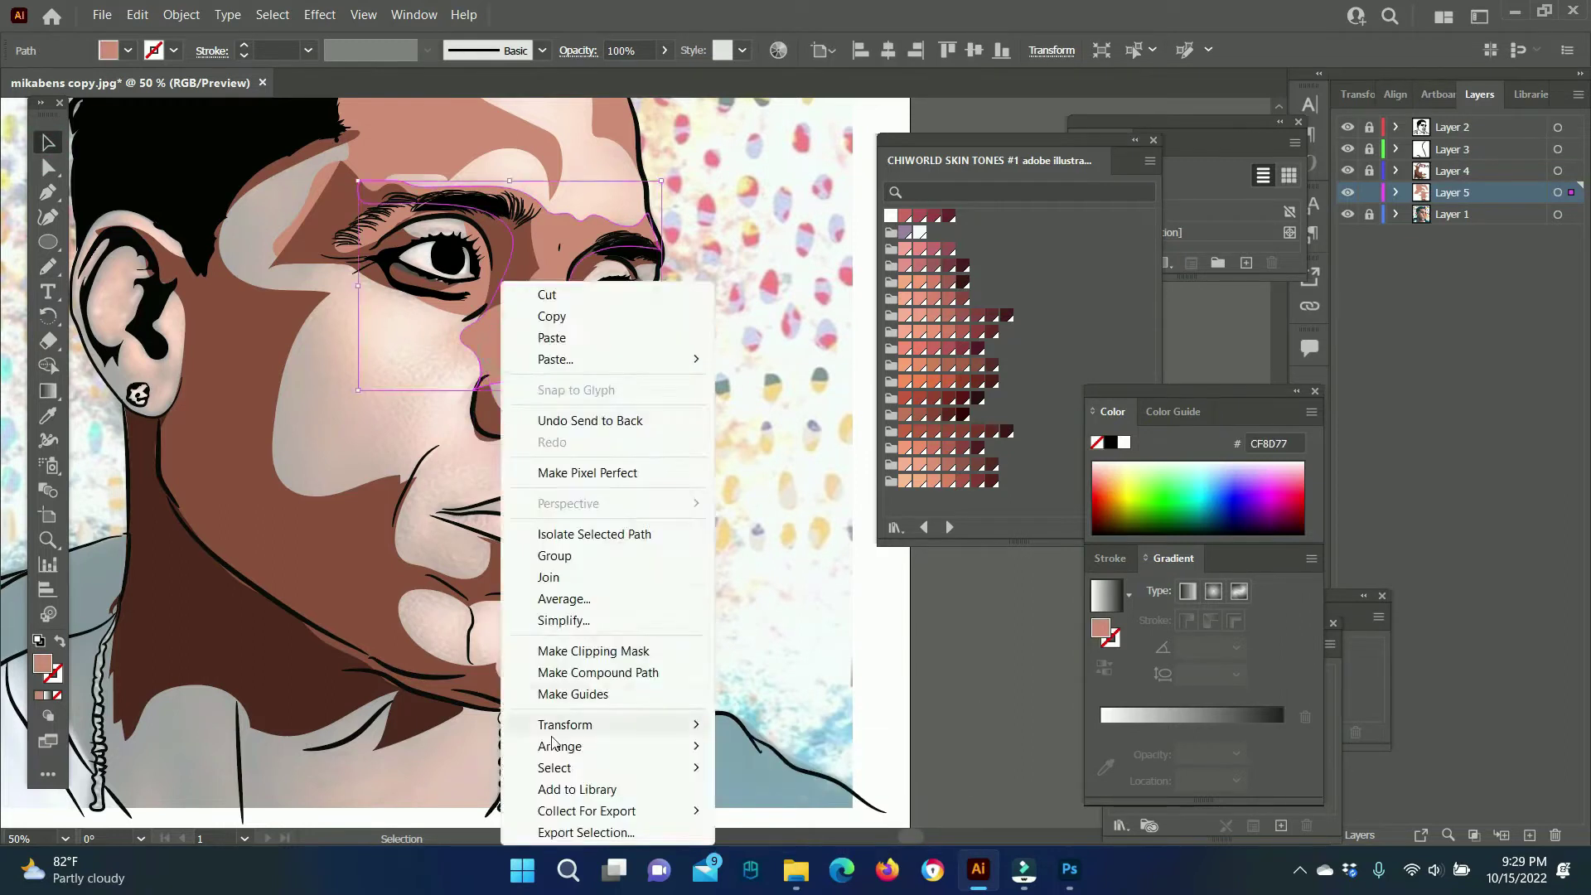
{"action": "left_click", "coordinate": [327, 570]}
{"action": "scroll", "coordinate": [528, 612], "scroll_direction": "down", "scroll_amount": 1}
{"action": "scroll", "coordinate": [348, 249], "scroll_direction": "up", "scroll_amount": 1}
Outline a light skin-tone patch over the cheek and chin on the skin-tone layer.
{"action": "key", "text": "n"}
{"action": "left_click_drag", "start_coordinate": [347, 176], "coordinate": [455, 384]}
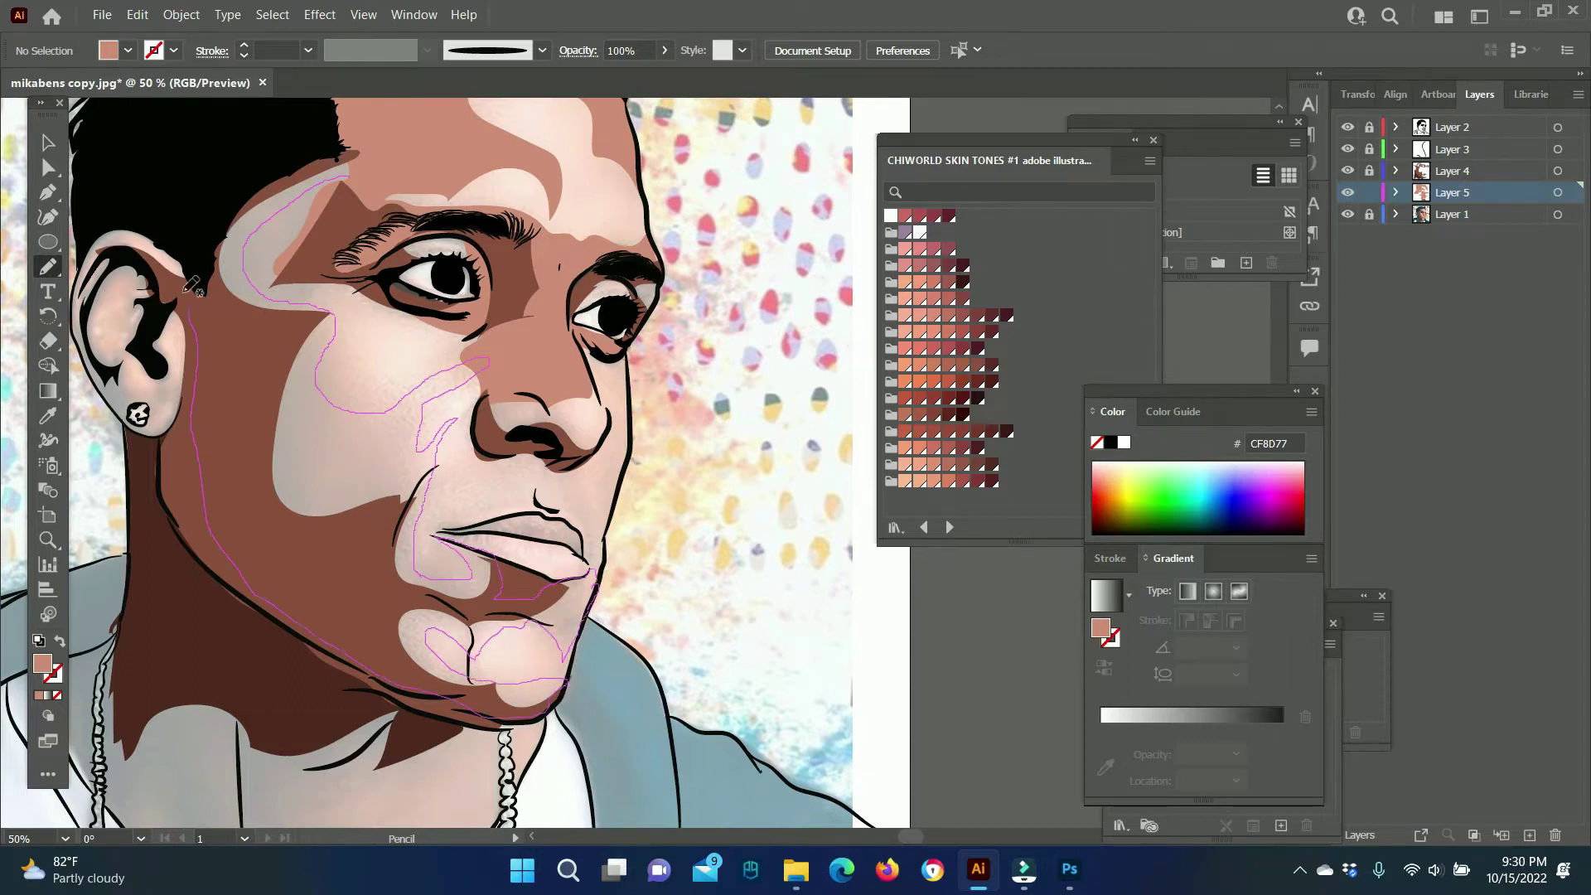
{"action": "left_click_drag", "start_coordinate": [549, 711], "coordinate": [346, 166]}
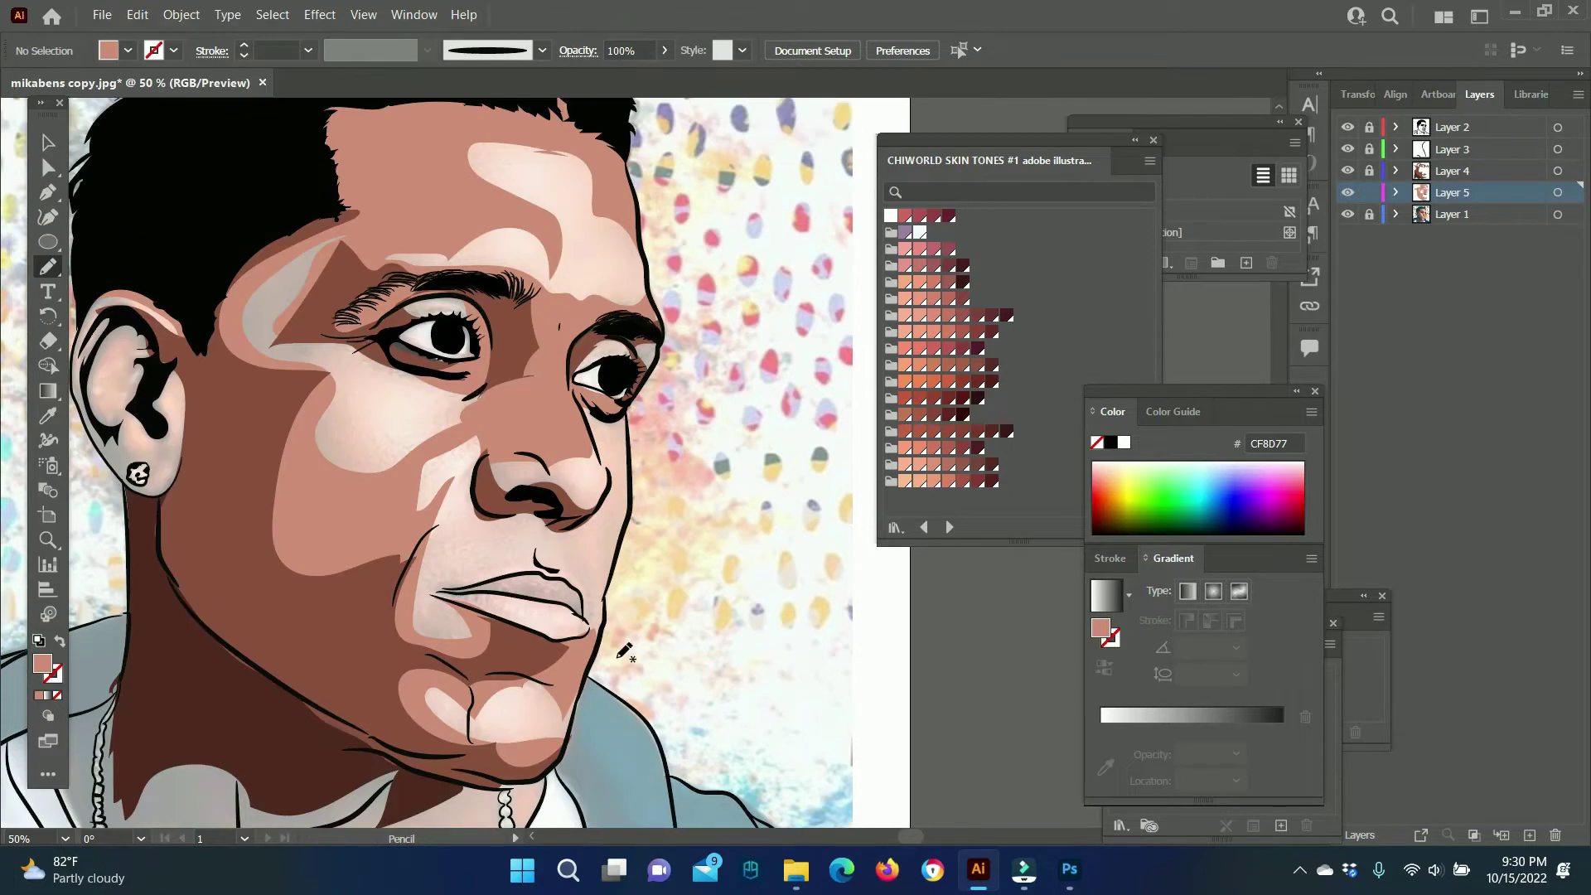
{"action": "key", "text": "i"}
{"action": "left_click", "coordinate": [1368, 192]}
{"action": "key", "text": "n"}
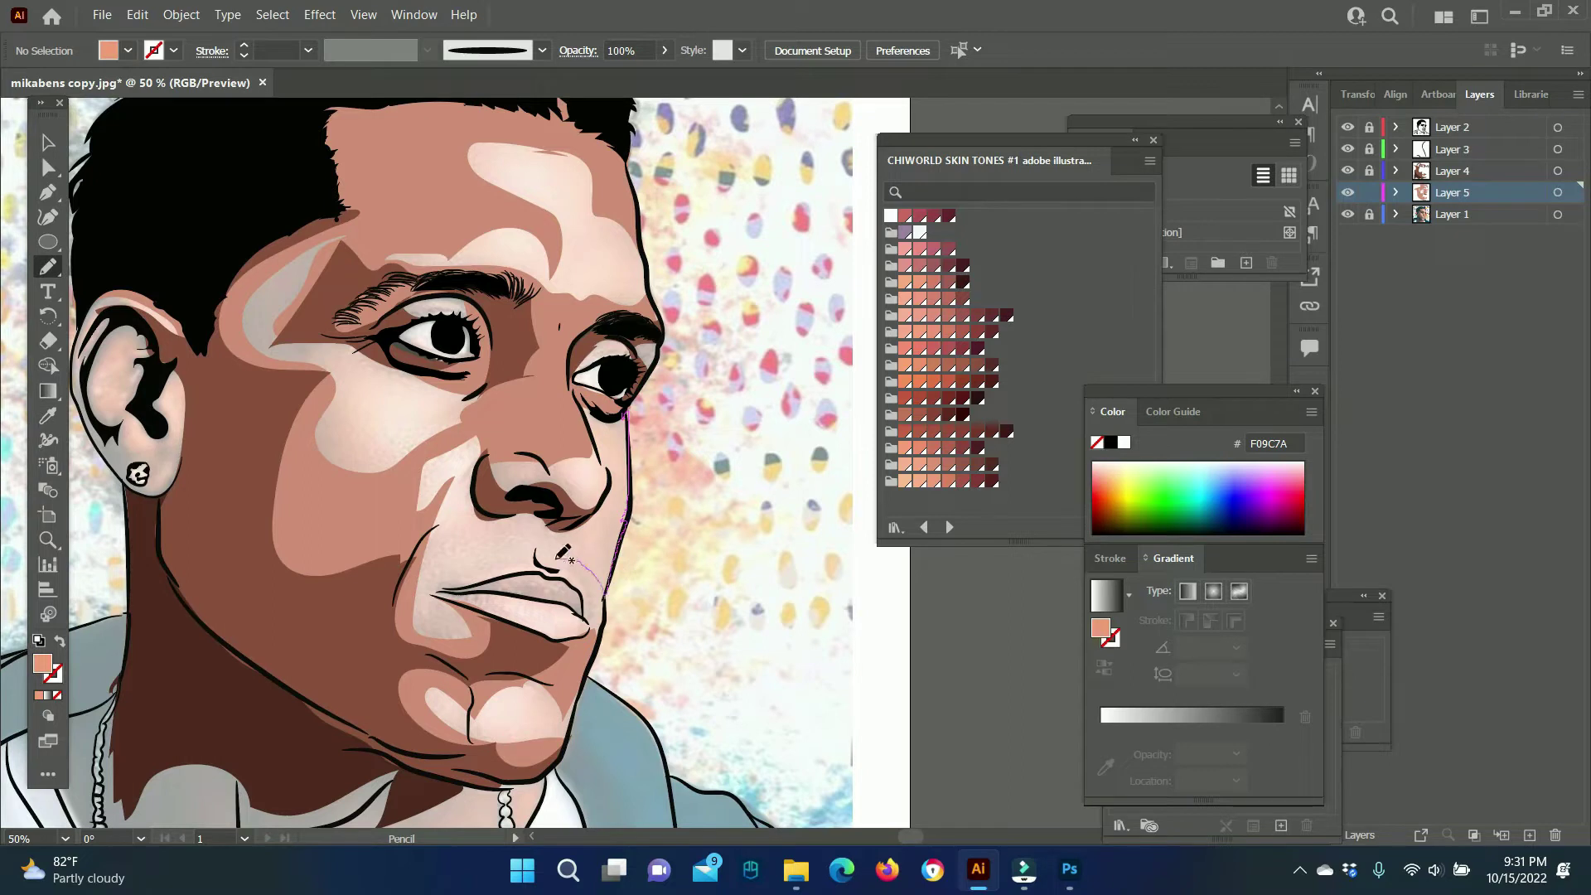
{"action": "left_click_drag", "start_coordinate": [629, 412], "coordinate": [627, 408]}
{"action": "scroll", "coordinate": [627, 407], "scroll_direction": "down", "scroll_amount": 3}
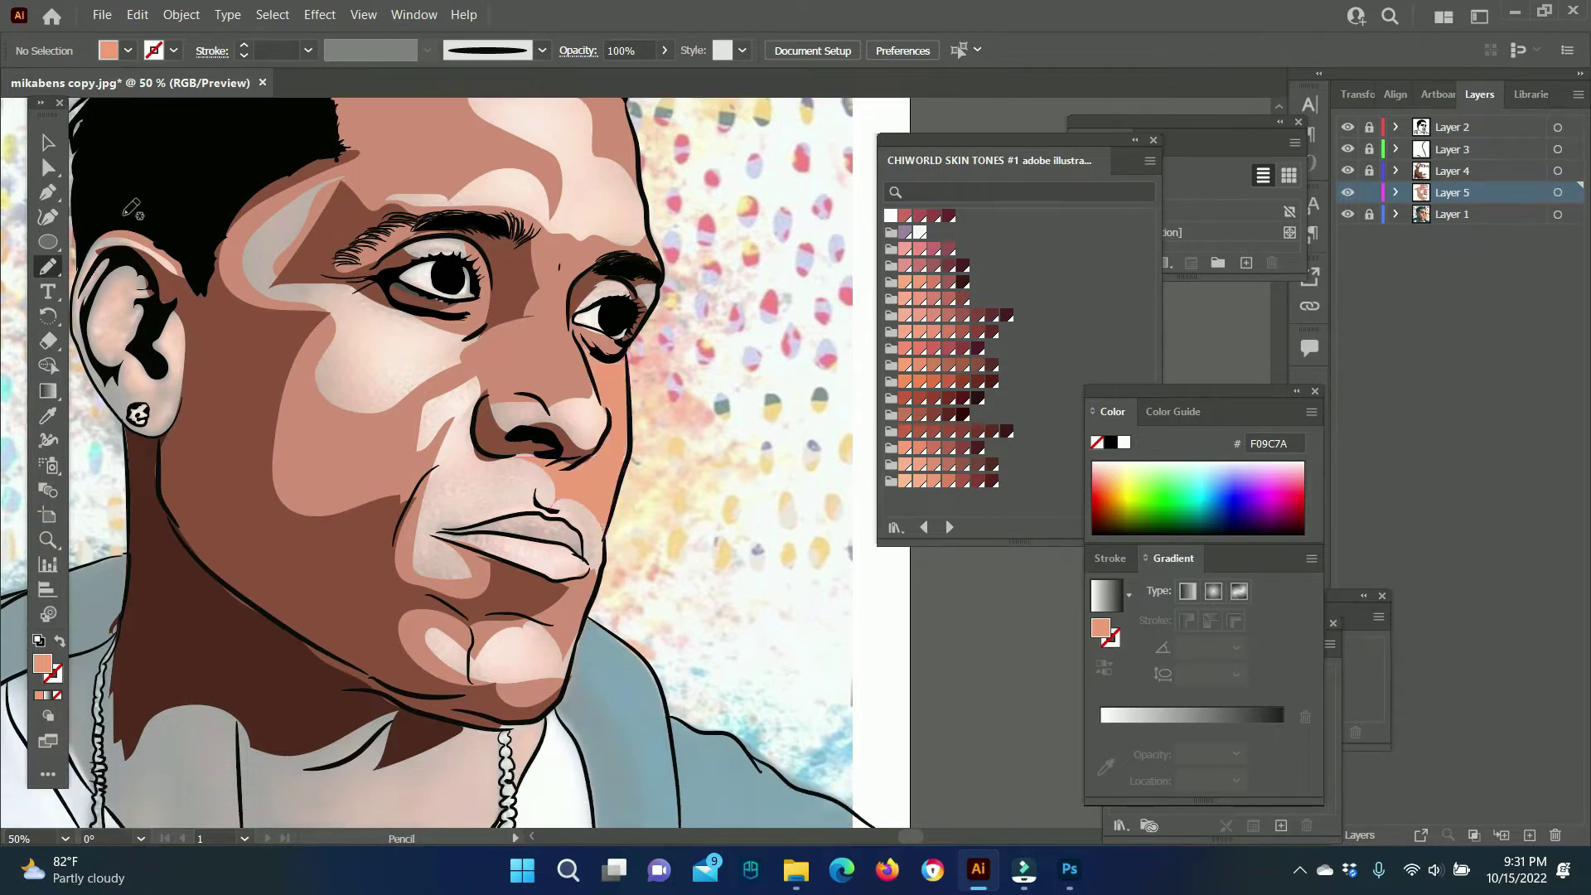
{"action": "key", "text": "v"}
{"action": "right_click", "coordinate": [585, 284]}
{"action": "key", "text": "Escape"}
Add 995C4F brown shadows down the nose side and cheek, then lock layers and add Layer 6.
{"action": "key", "text": "i"}
{"action": "left_click", "coordinate": [519, 272]}
{"action": "key", "text": "n"}
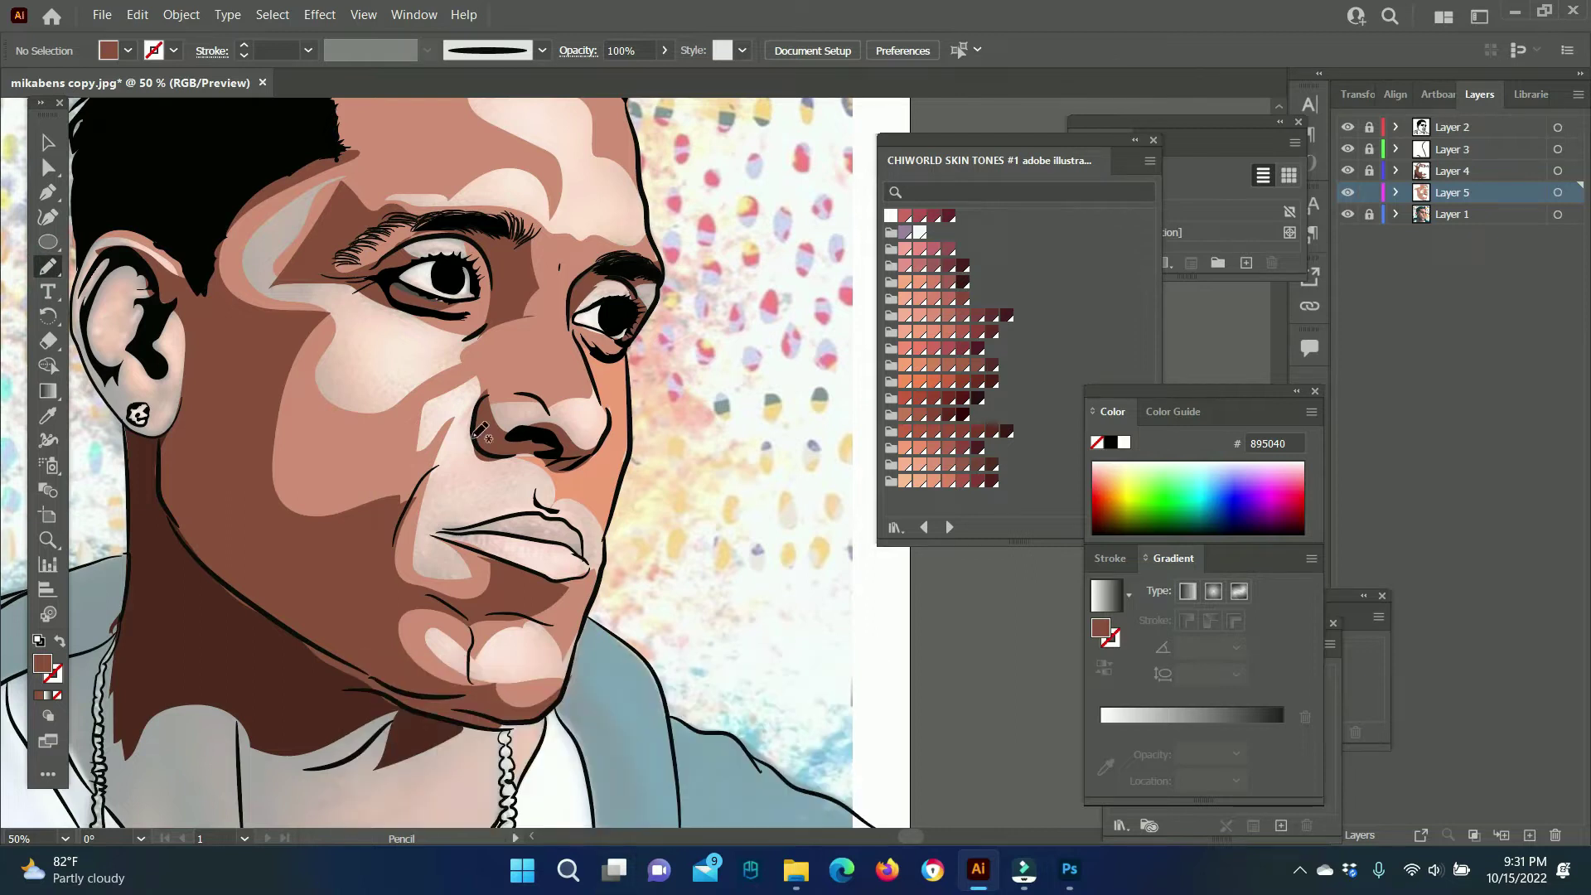
{"action": "left_click", "coordinate": [1368, 170]}
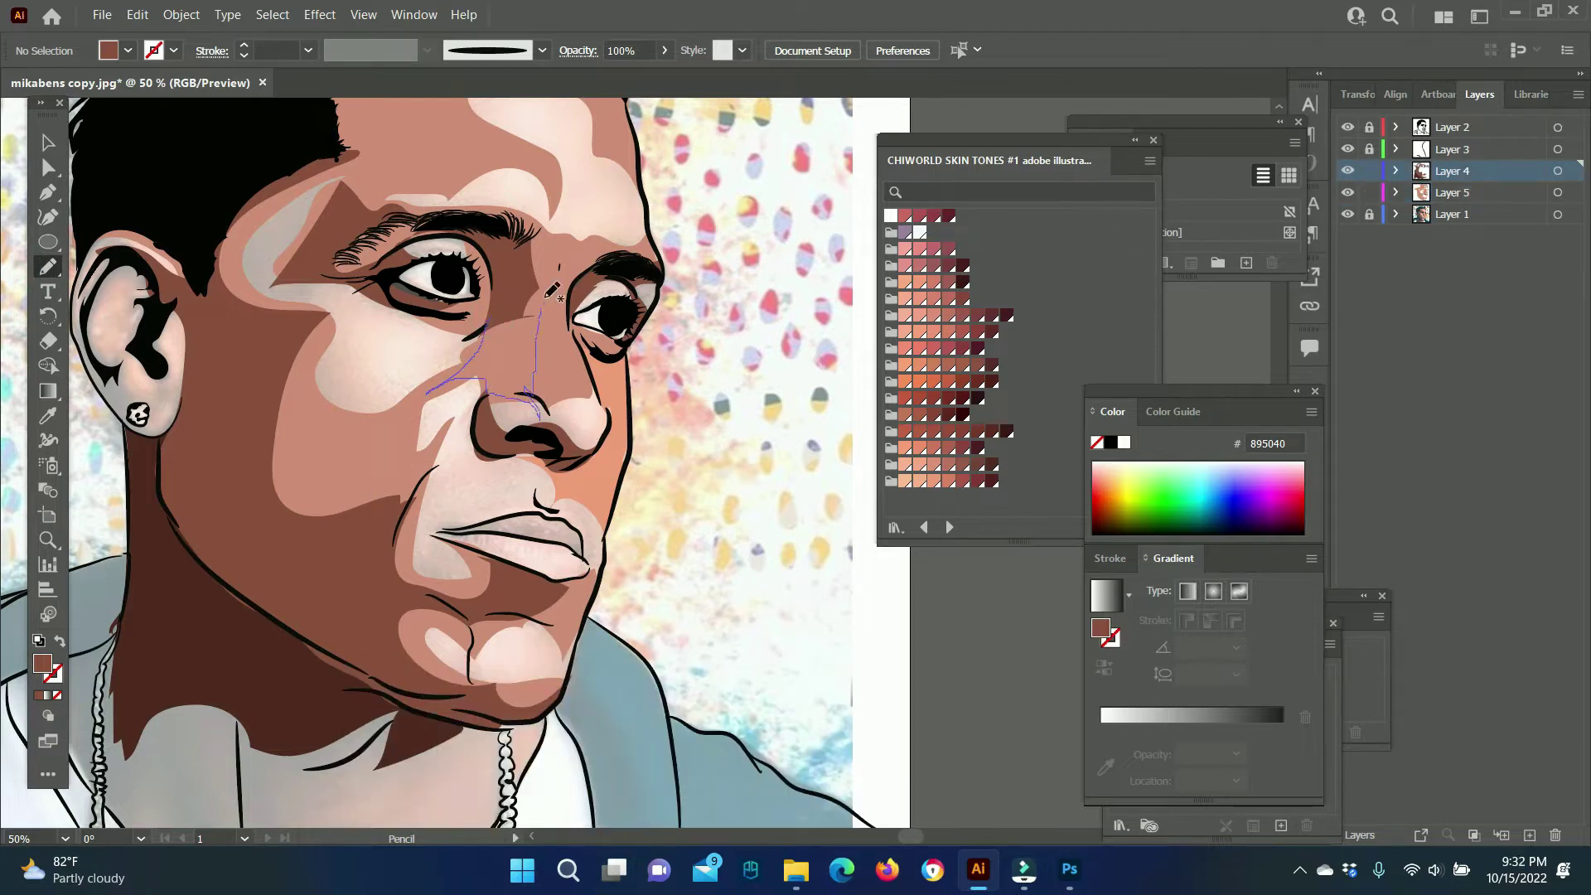
{"action": "left_click_drag", "start_coordinate": [536, 290], "coordinate": [459, 323]}
{"action": "left_click_drag", "start_coordinate": [297, 365], "coordinate": [294, 369]}
{"action": "key", "text": "v"}
{"action": "double_click", "coordinate": [42, 663]}
{"action": "key", "text": "Return"}
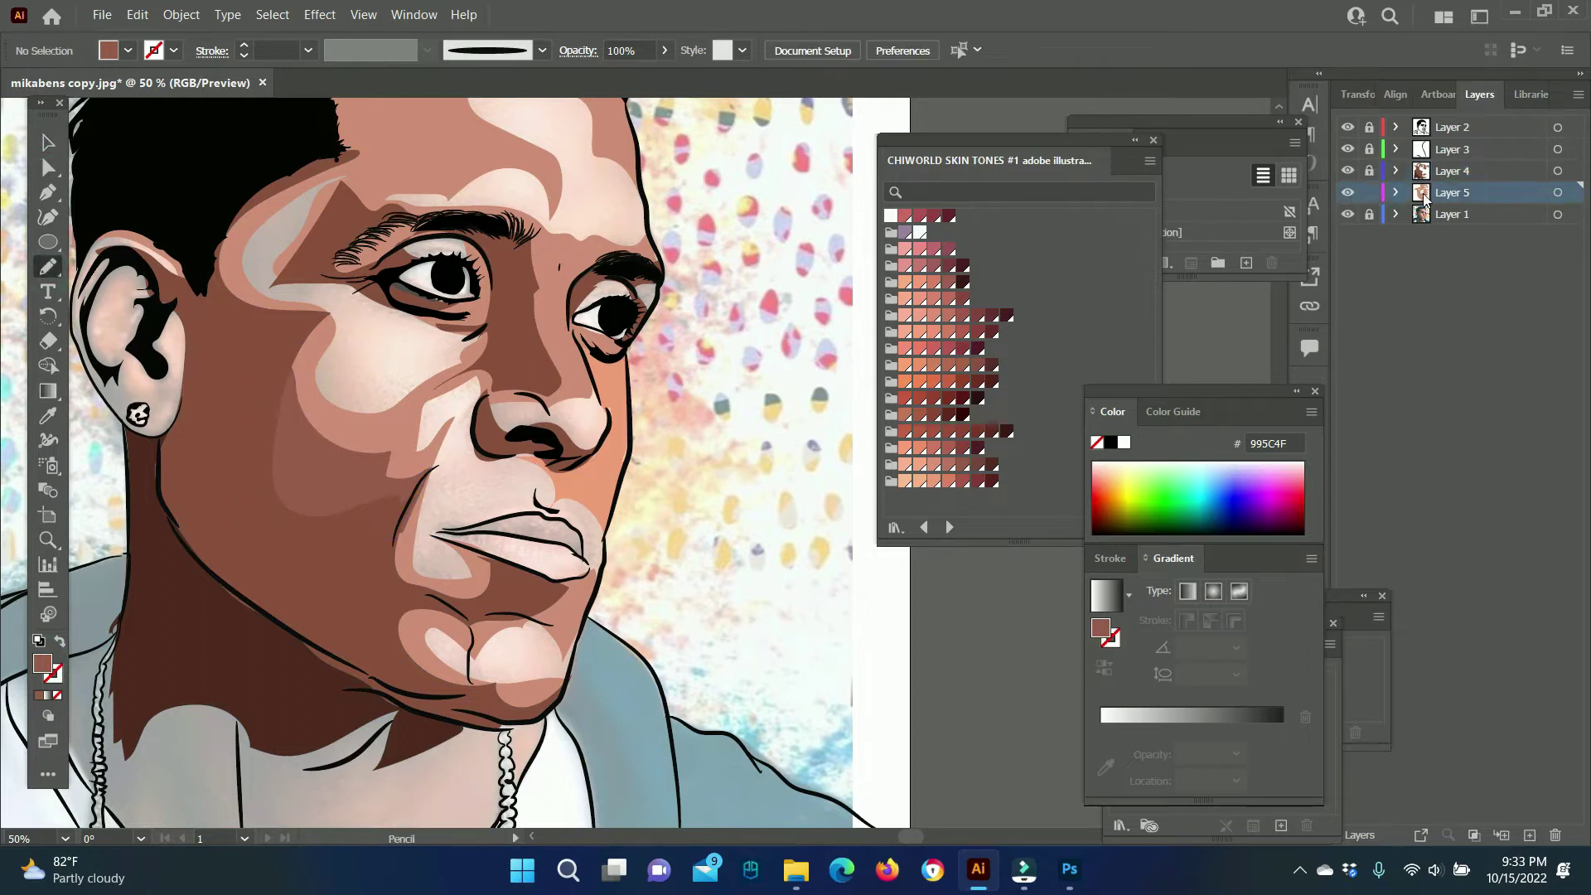
{"action": "key", "text": "ctrl+l"}
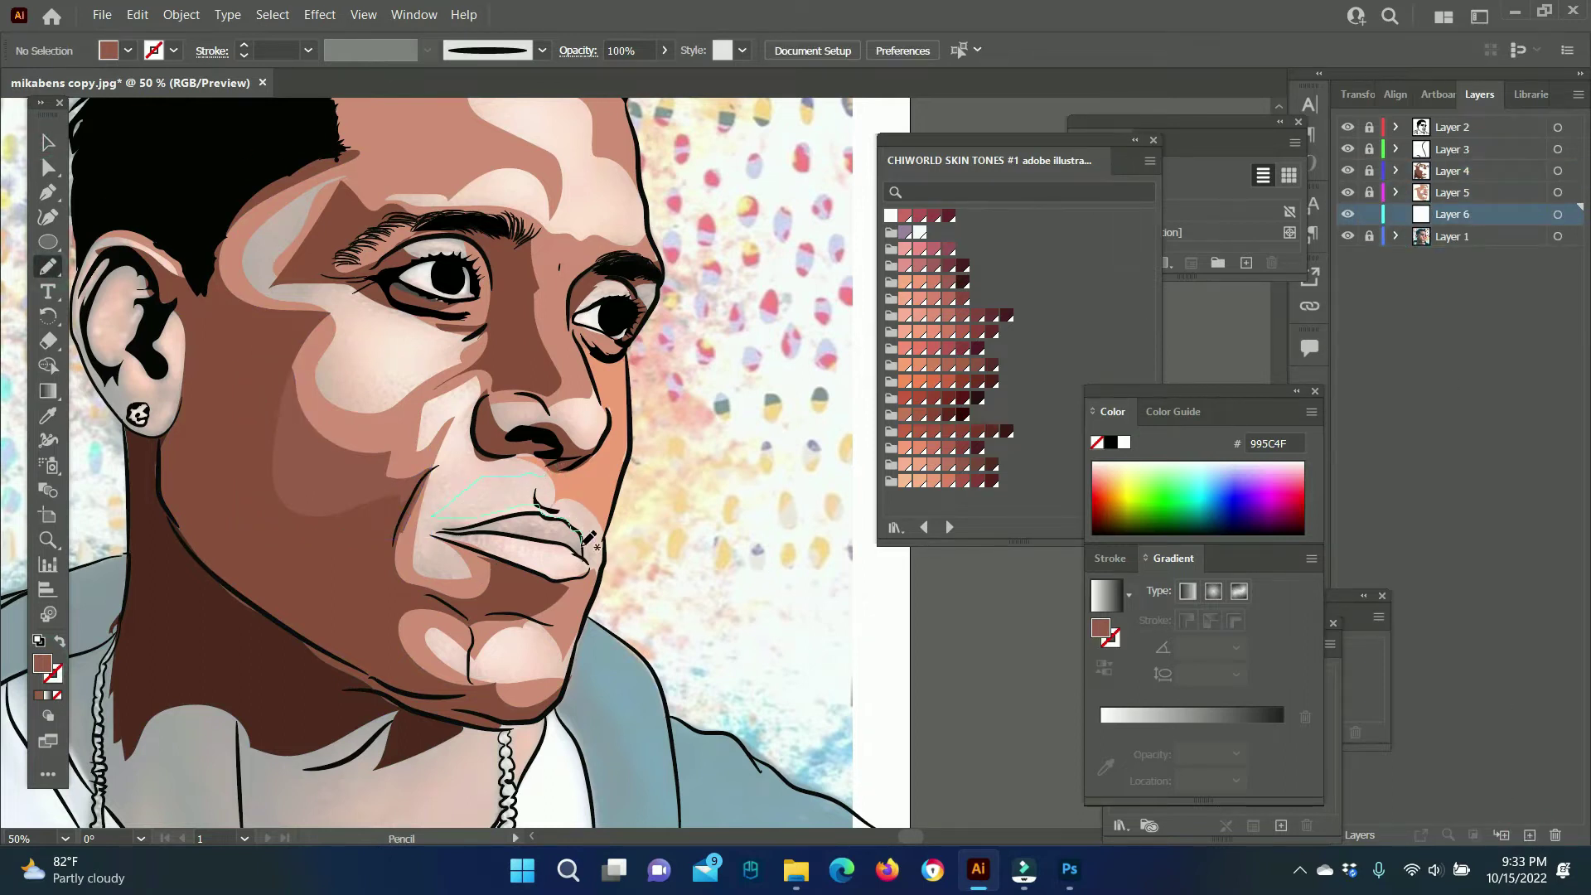
Draw a brown shape over the upper lip, then undo it.
{"action": "left_click_drag", "start_coordinate": [603, 512], "coordinate": [606, 499]}
{"action": "key", "text": "v"}
{"action": "key", "text": "ctrl+z"}
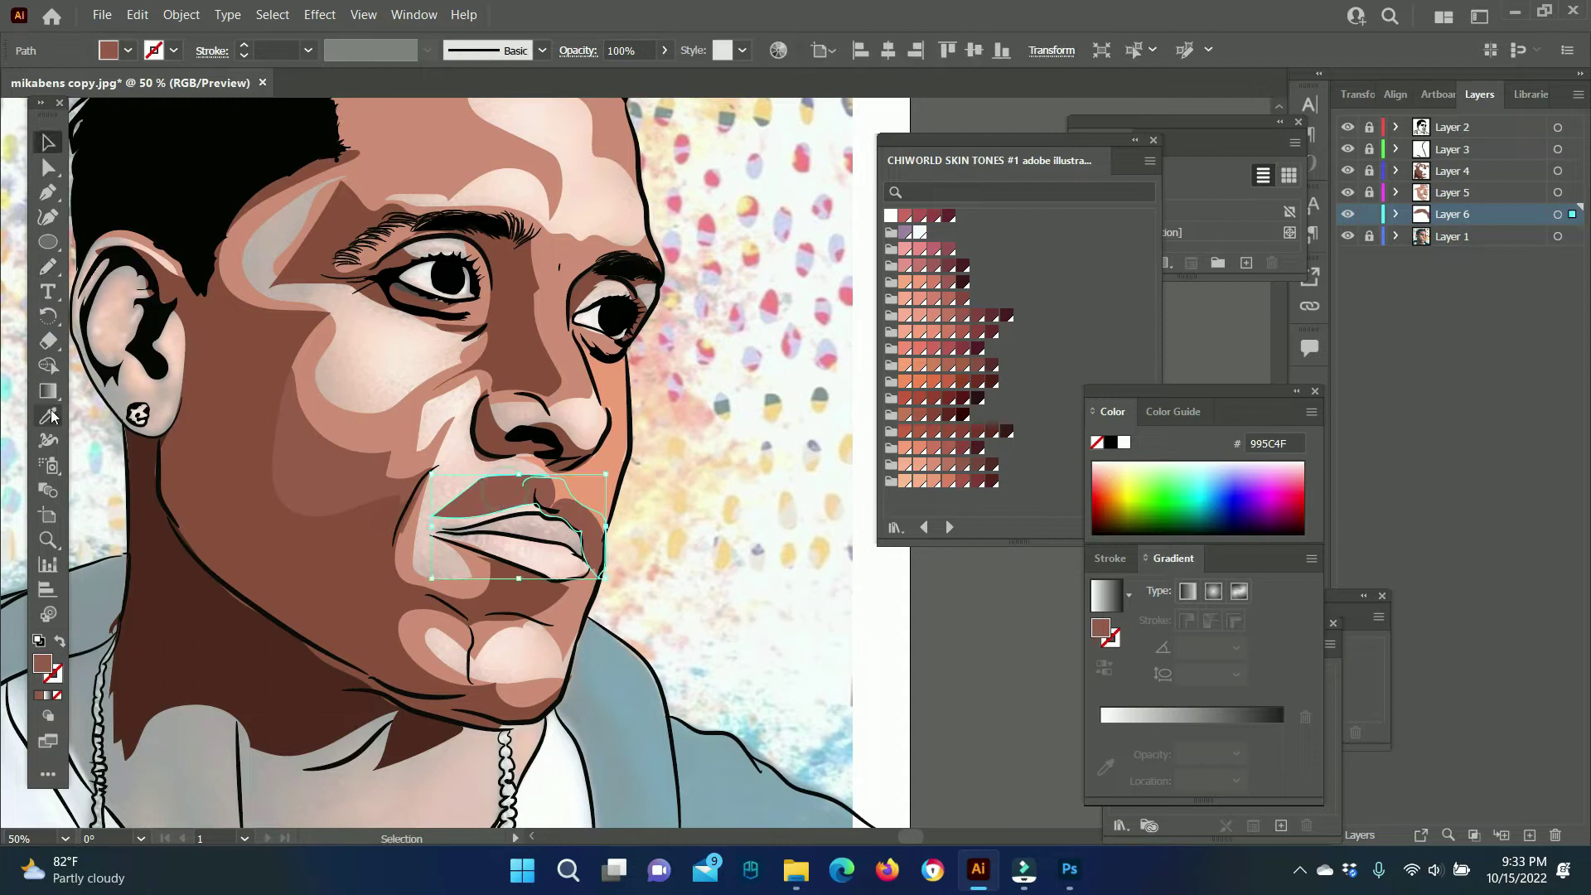
{"action": "key", "text": "ctrl+z"}
Draw a light skin-tone E09A86 highlight from the brow across the face.
{"action": "left_click", "coordinate": [47, 416]}
{"action": "left_click", "coordinate": [302, 433]}
{"action": "key", "text": "n"}
{"action": "left_click_drag", "start_coordinate": [348, 170], "coordinate": [303, 240]}
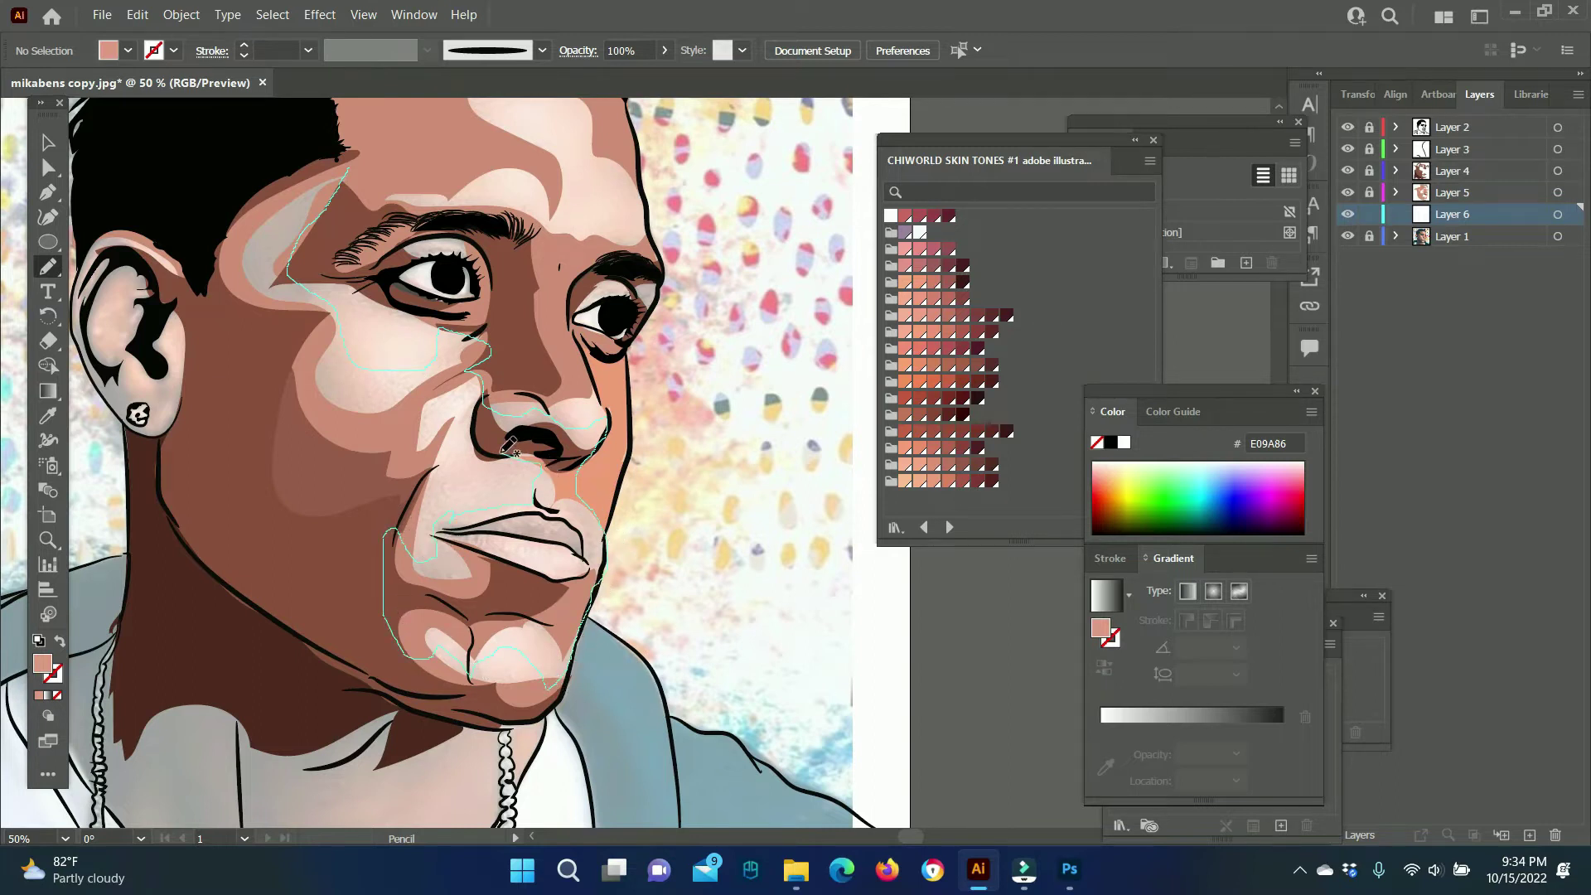
{"action": "left_click_drag", "start_coordinate": [434, 404], "coordinate": [455, 477]}
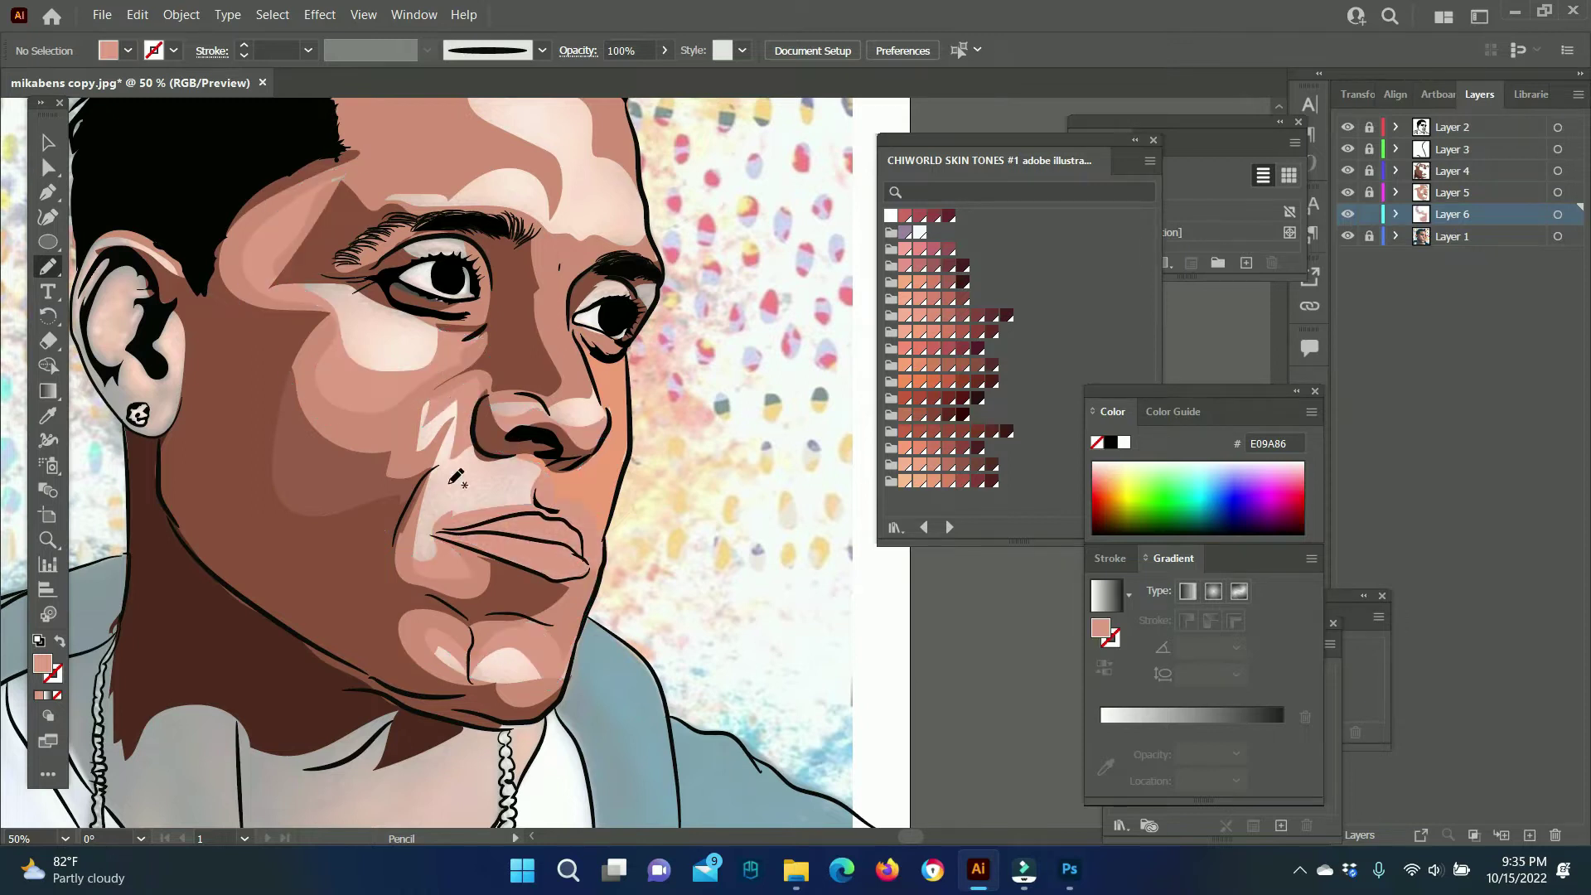
Set the fill to skin tone E5A193 and pencil a shading shape beside the nose.
{"action": "key", "text": "i"}
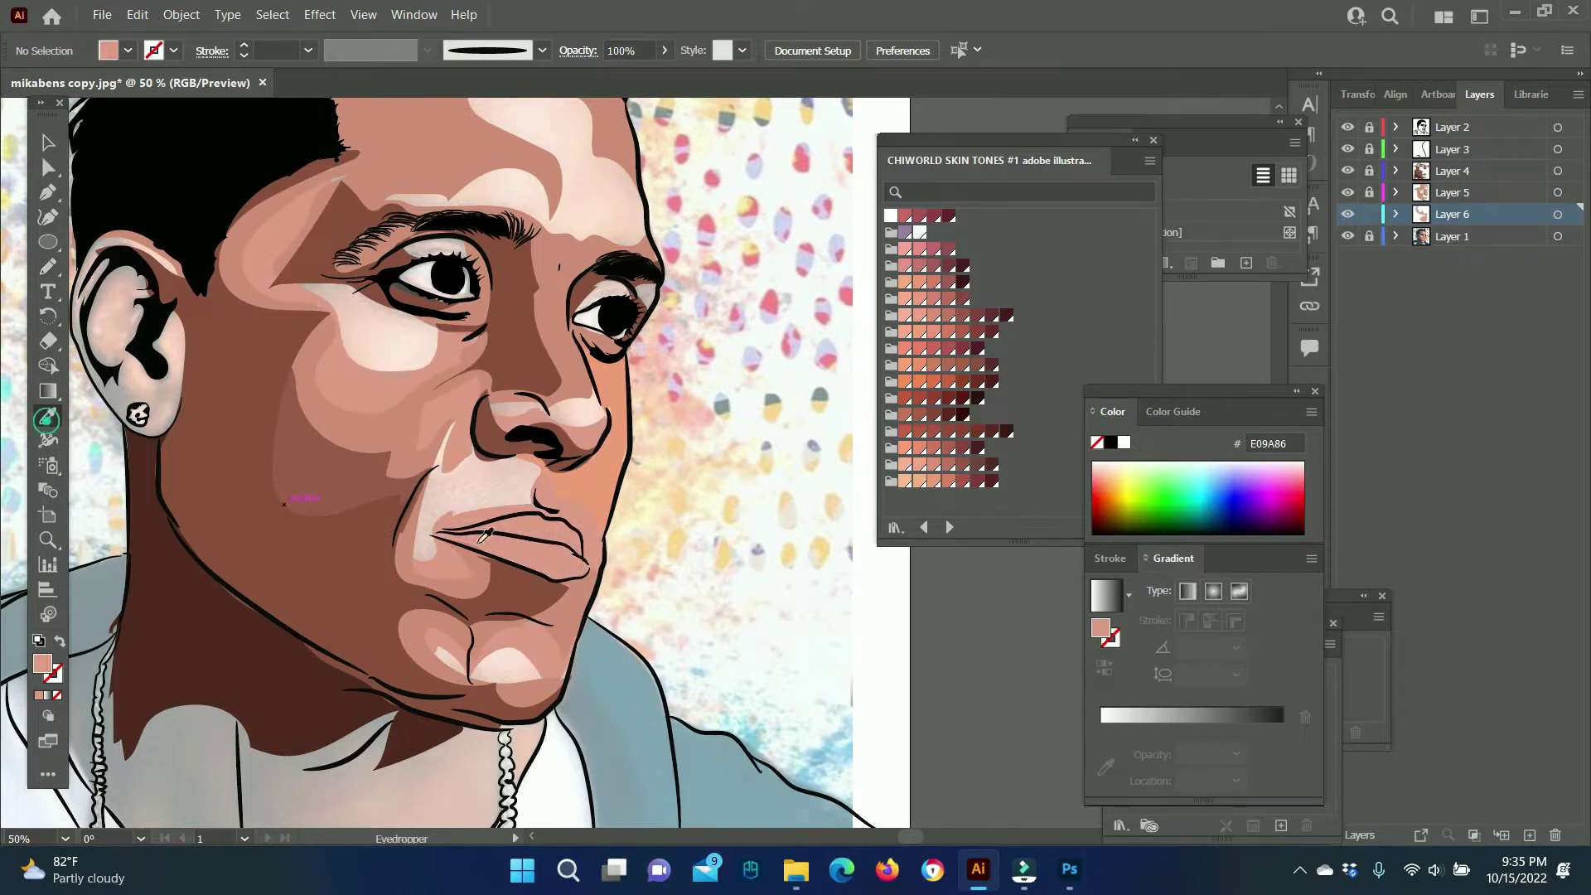
{"action": "double_click", "coordinate": [43, 663]}
{"action": "key", "text": "Return"}
{"action": "key", "text": "n"}
{"action": "left_click_drag", "start_coordinate": [543, 464], "coordinate": [470, 419]}
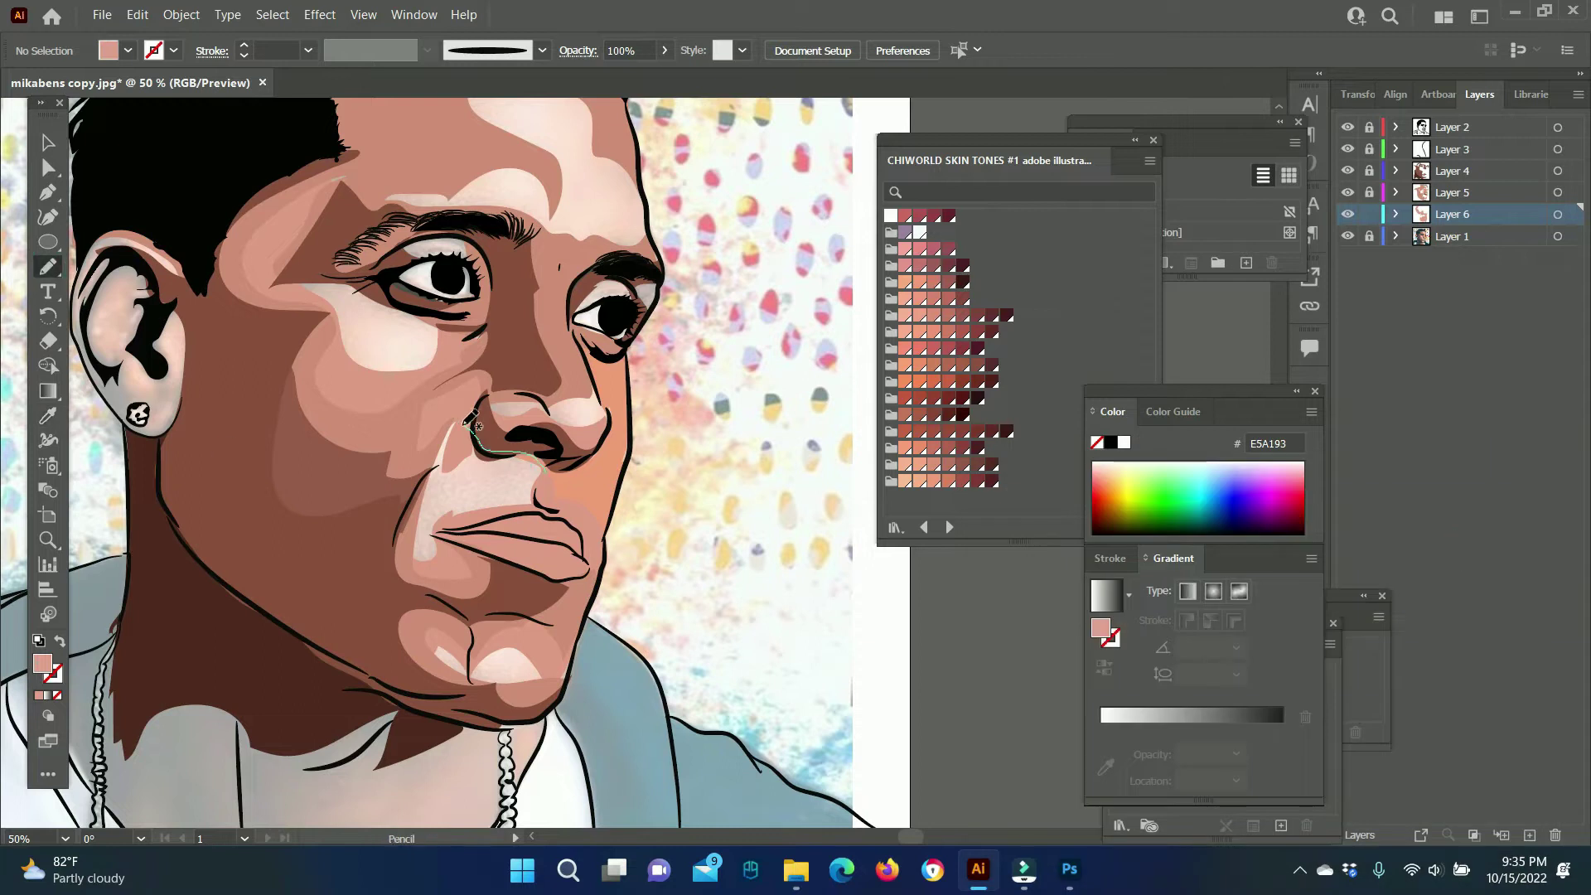
{"action": "right_click", "coordinate": [445, 551]}
{"action": "left_click", "coordinate": [774, 743]}
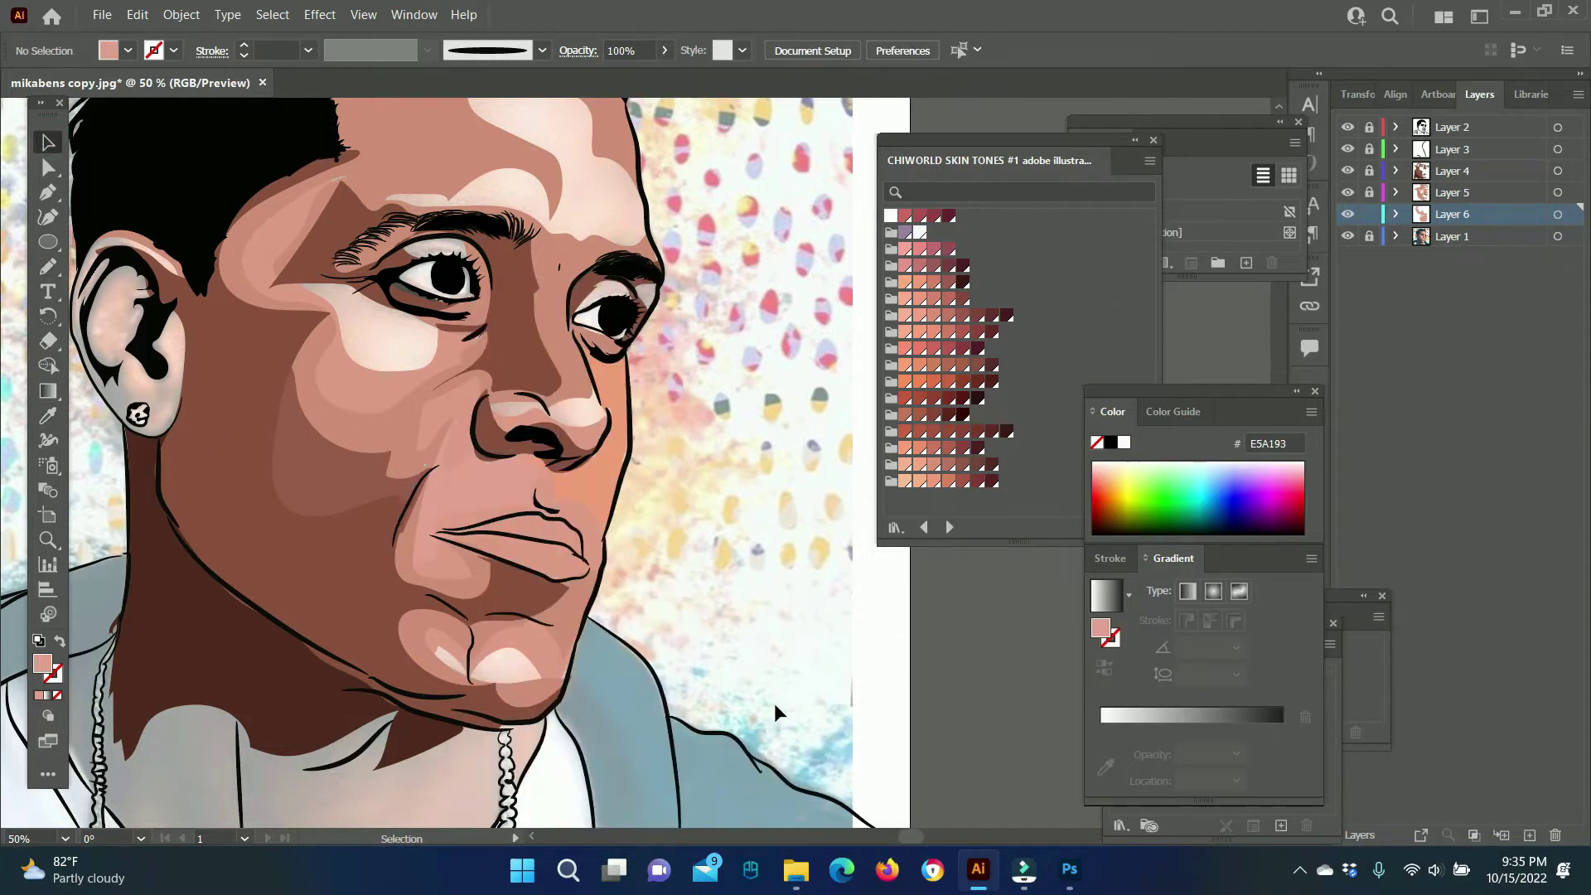
Pencil a darker forehead shading shape plus a lighter sampled forehead highlight.
{"action": "key", "text": "v"}
{"action": "scroll", "coordinate": [497, 581], "scroll_direction": "up", "scroll_amount": 3}
{"action": "key", "text": "n"}
{"action": "left_click_drag", "start_coordinate": [501, 390], "coordinate": [534, 274]}
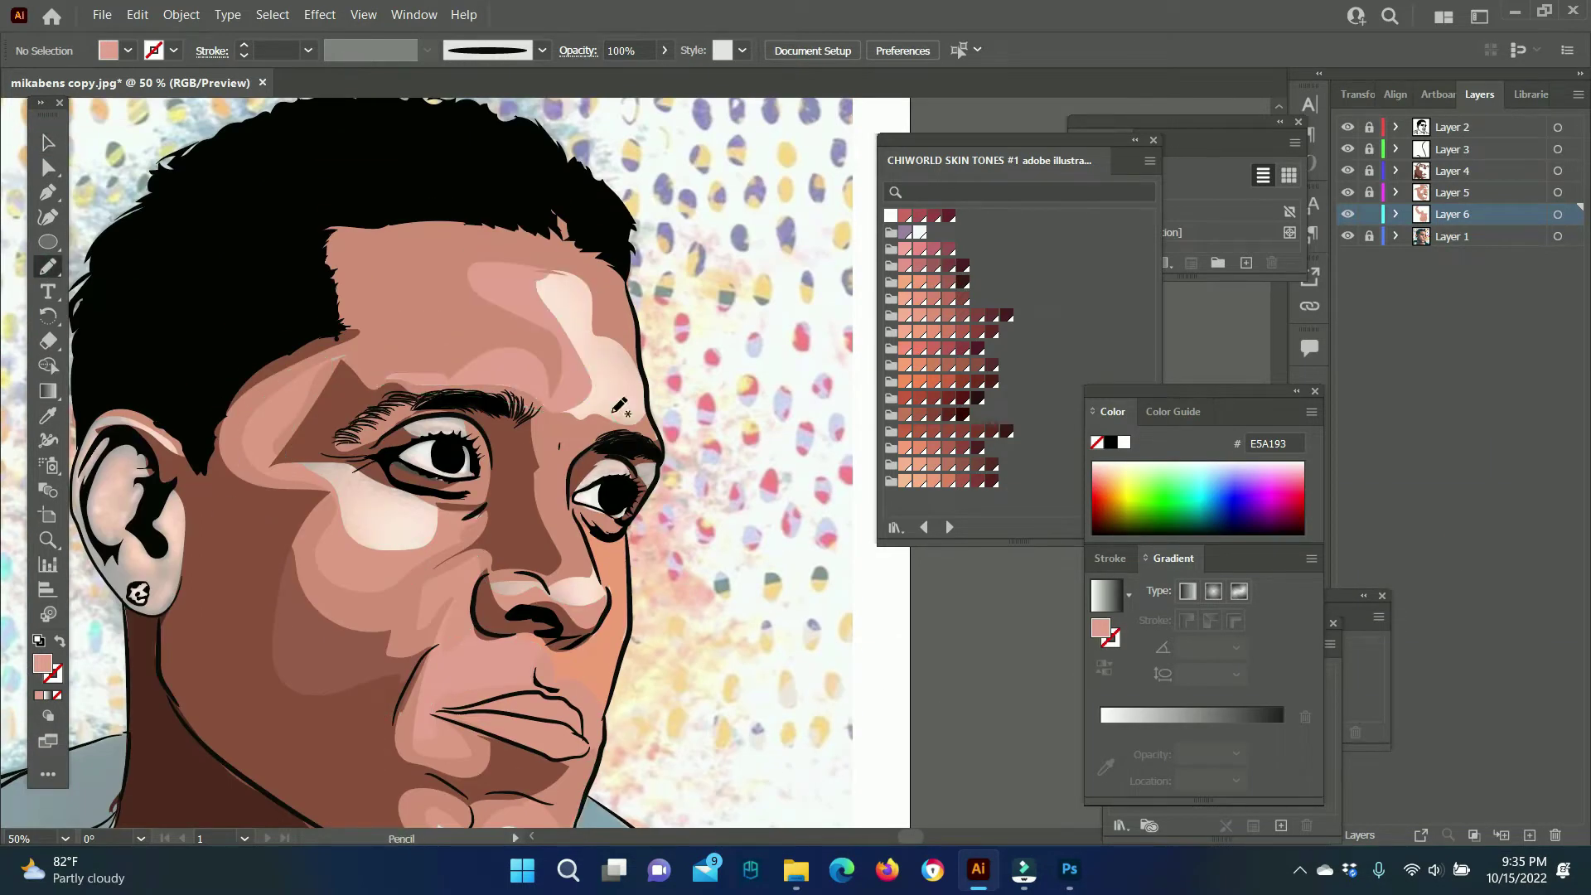
{"action": "key", "text": "i"}
{"action": "left_click", "coordinate": [609, 316]}
{"action": "key", "text": "n"}
{"action": "mouse_move", "coordinate": [609, 317]}
{"action": "left_mouse_down"}
{"action": "mouse_move", "coordinate": [610, 441]}
{"action": "mouse_move", "coordinate": [613, 323]}
{"action": "left_mouse_up"}
{"action": "right_click", "coordinate": [631, 135]}
Sample the face's dark brown and draw a dark shadow shape beside the nose.
{"action": "left_click", "coordinate": [920, 785]}
{"action": "scroll", "coordinate": [737, 497], "scroll_direction": "down", "scroll_amount": 3}
{"action": "mouse_move", "coordinate": [464, 282]}
{"action": "left_mouse_down"}
{"action": "mouse_move", "coordinate": [419, 280]}
{"action": "mouse_move", "coordinate": [481, 292]}
{"action": "left_mouse_up"}
{"action": "scroll", "coordinate": [618, 414], "scroll_direction": "down", "scroll_amount": 1}
{"action": "left_click_drag", "start_coordinate": [548, 417], "coordinate": [489, 414]}
{"action": "scroll", "coordinate": [549, 417], "scroll_direction": "down", "scroll_amount": 3}
{"action": "scroll", "coordinate": [626, 336], "scroll_direction": "up", "scroll_amount": 2}
{"action": "key", "text": "i"}
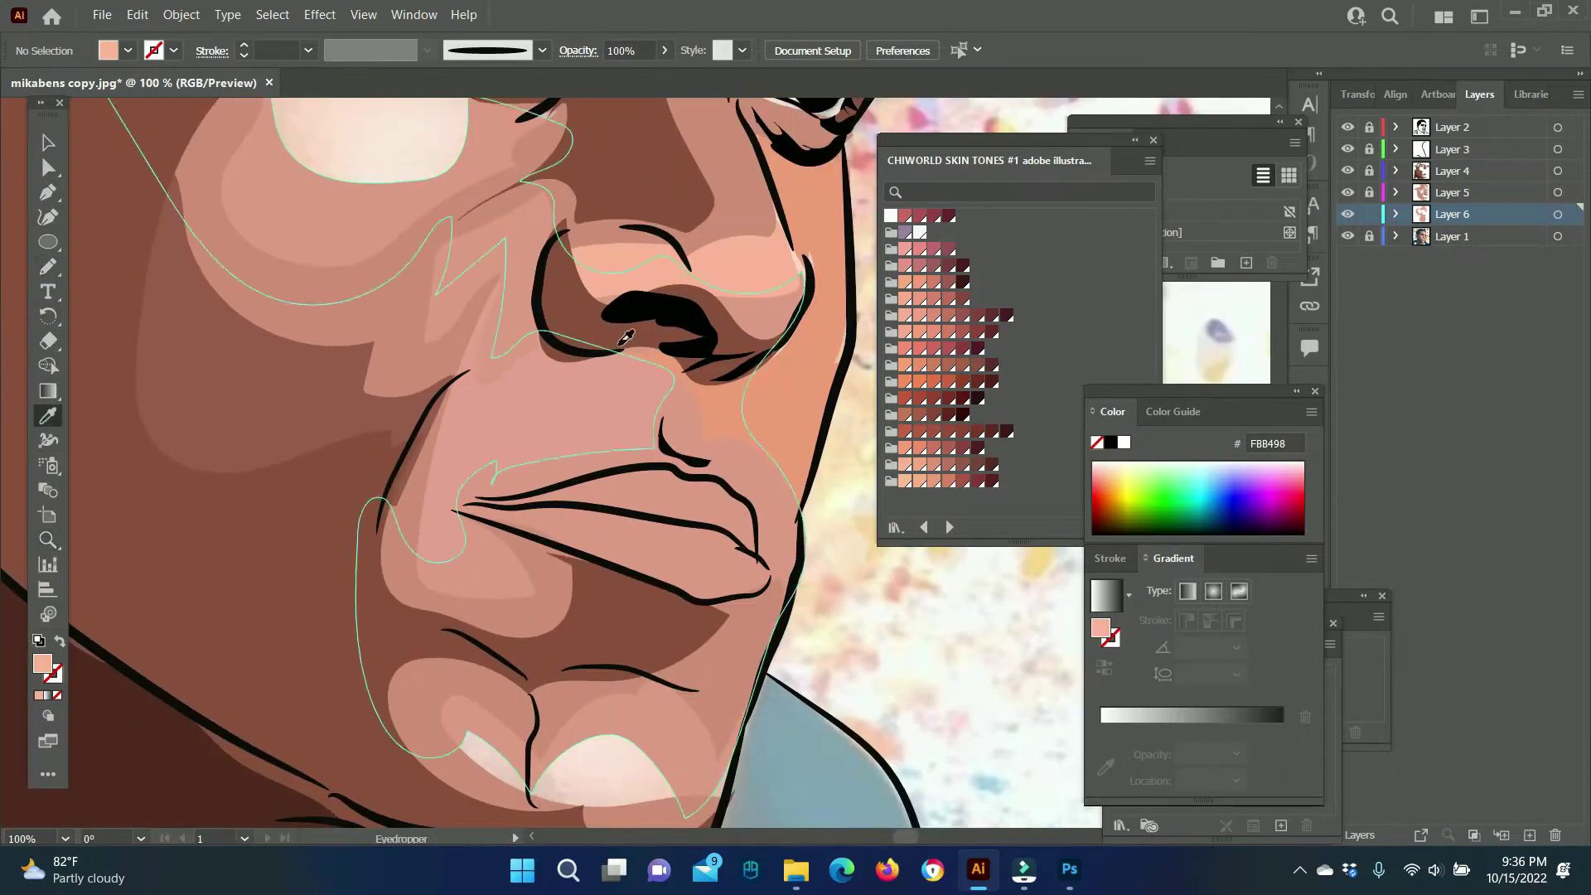
{"action": "left_click", "coordinate": [626, 335]}
{"action": "key", "text": "n"}
{"action": "left_click_drag", "start_coordinate": [696, 392], "coordinate": [695, 388]}
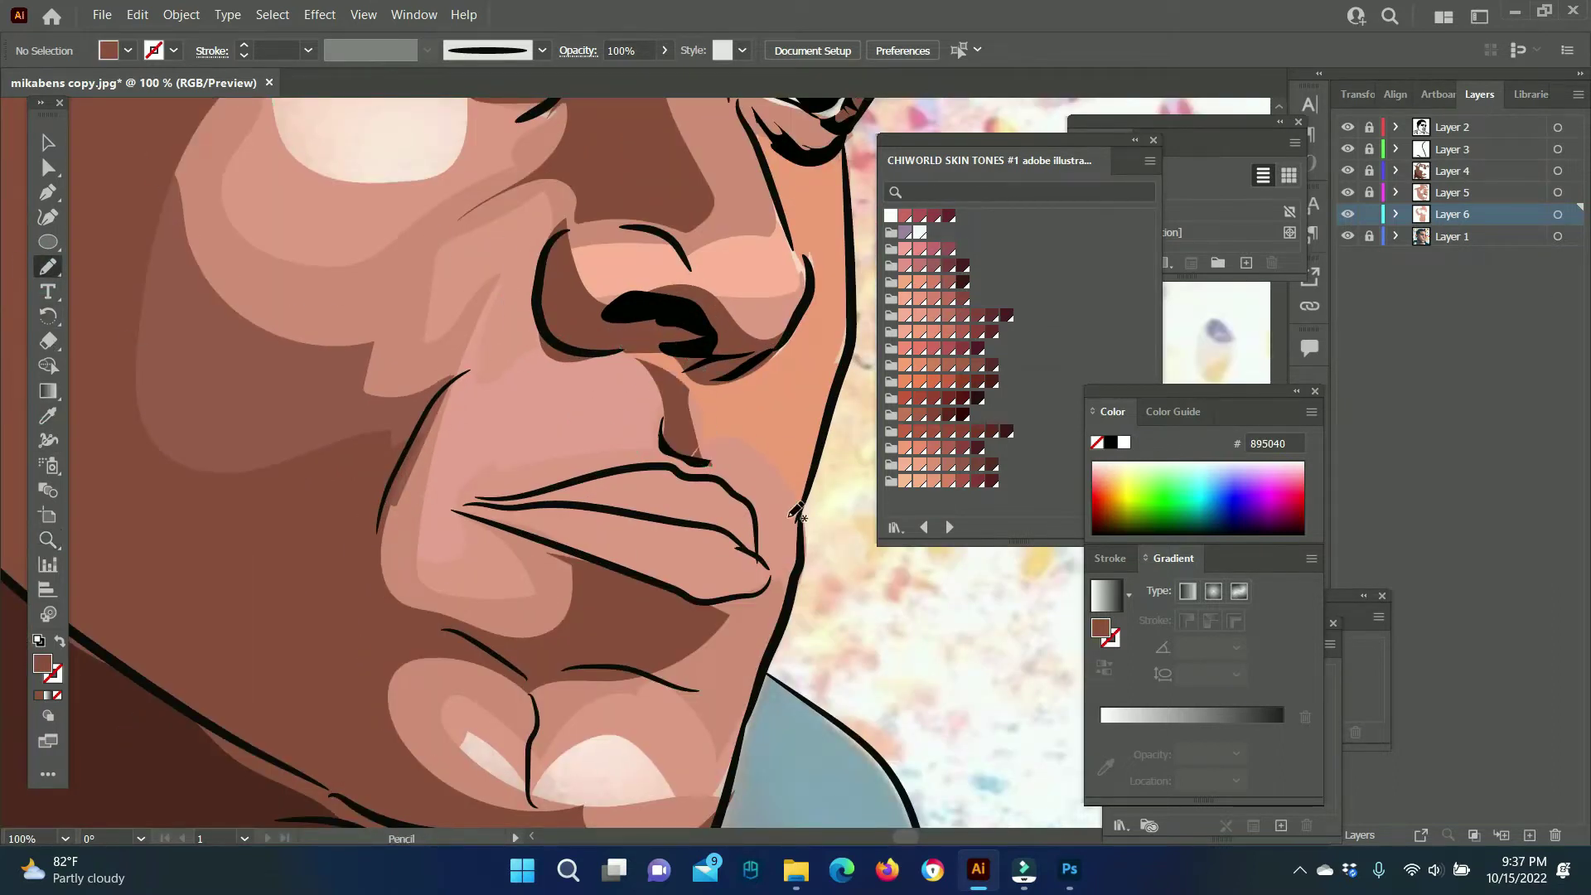
On Layer 4, draw deeper-brown shadows around the nose and along the nostril.
{"action": "left_click", "coordinate": [1422, 174]}
{"action": "double_click", "coordinate": [38, 663]}
{"action": "left_click", "coordinate": [1486, 541]}
{"action": "left_click_drag", "start_coordinate": [541, 271], "coordinate": [740, 388]}
{"action": "left_click_drag", "start_coordinate": [553, 319], "coordinate": [549, 325]}
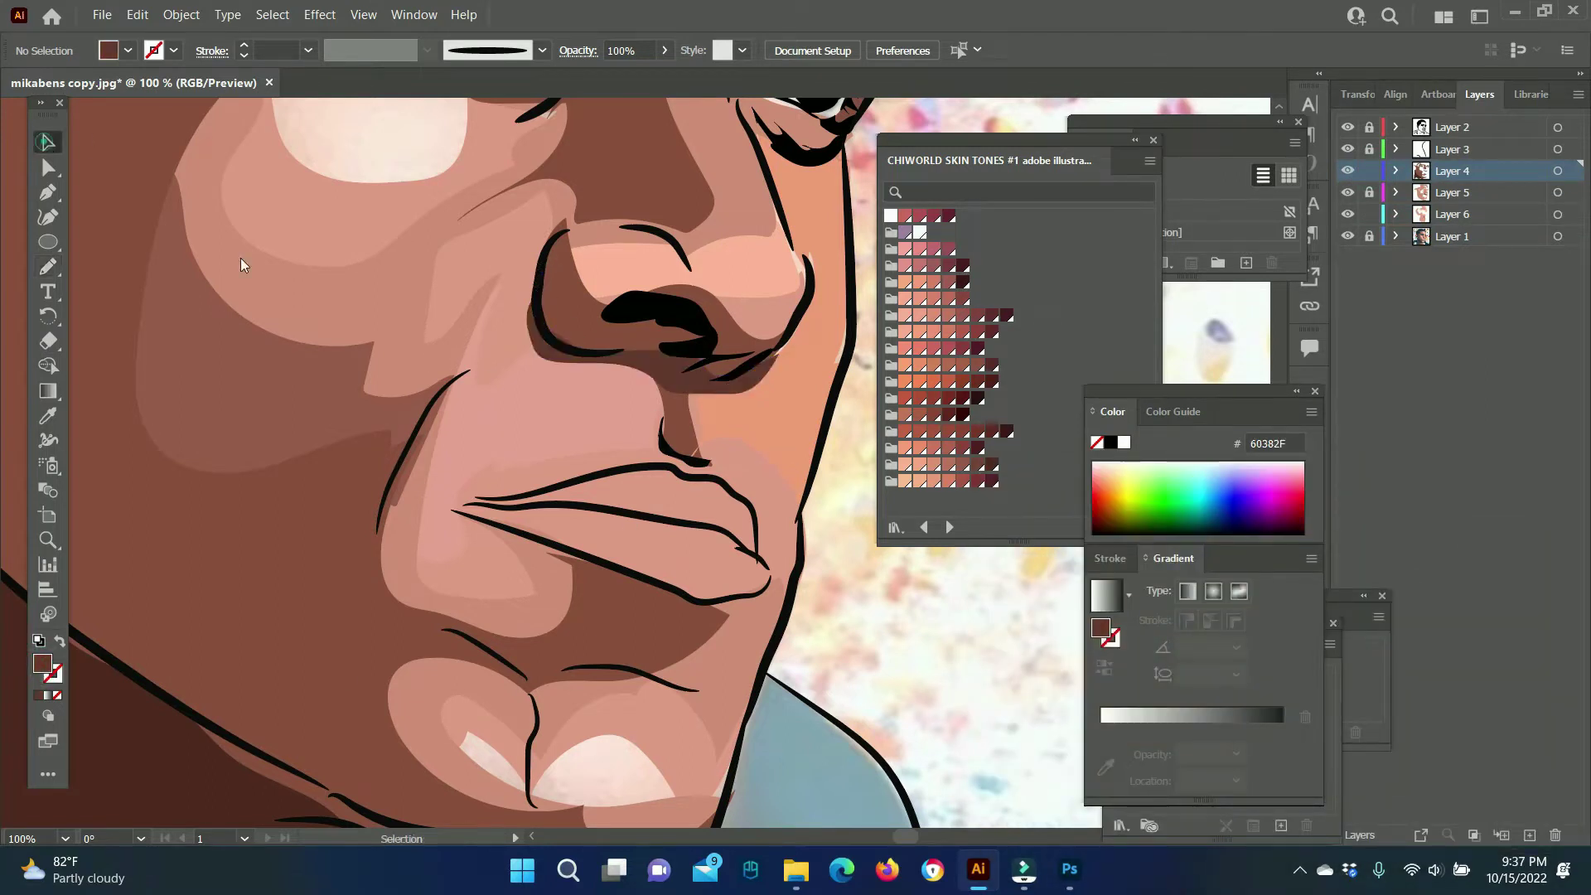
{"action": "left_click_drag", "start_coordinate": [717, 377], "coordinate": [638, 328]}
Fill the nostril with a sampled dark brown shape.
{"action": "key", "text": "i"}
{"action": "left_click", "coordinate": [663, 265]}
{"action": "key", "text": "n"}
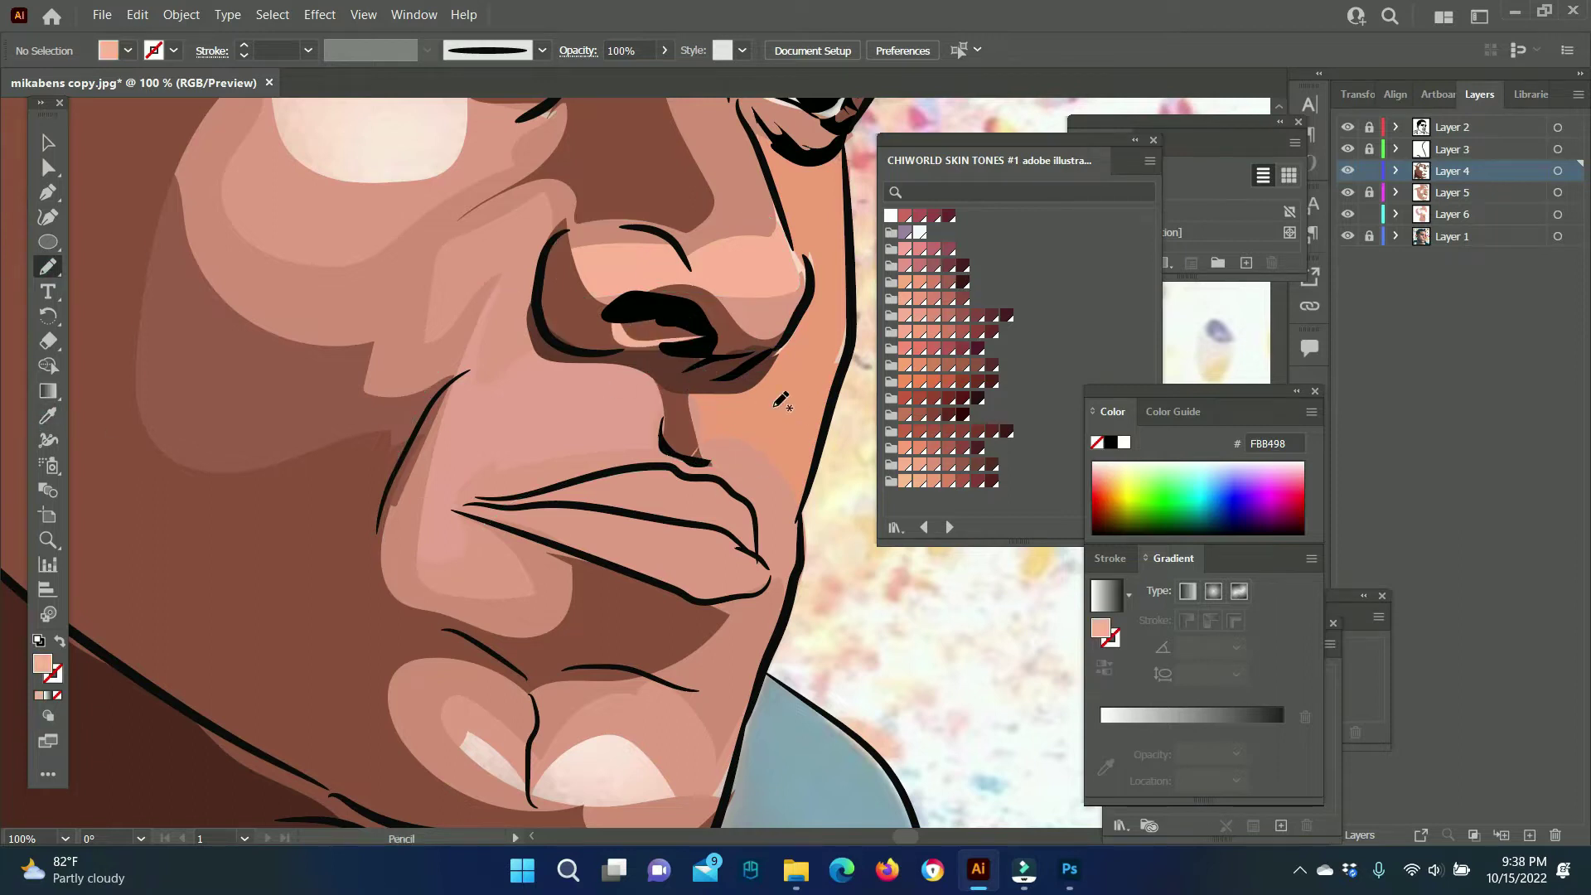
{"action": "key", "text": "i"}
{"action": "left_click", "coordinate": [618, 402]}
{"action": "key", "text": "n"}
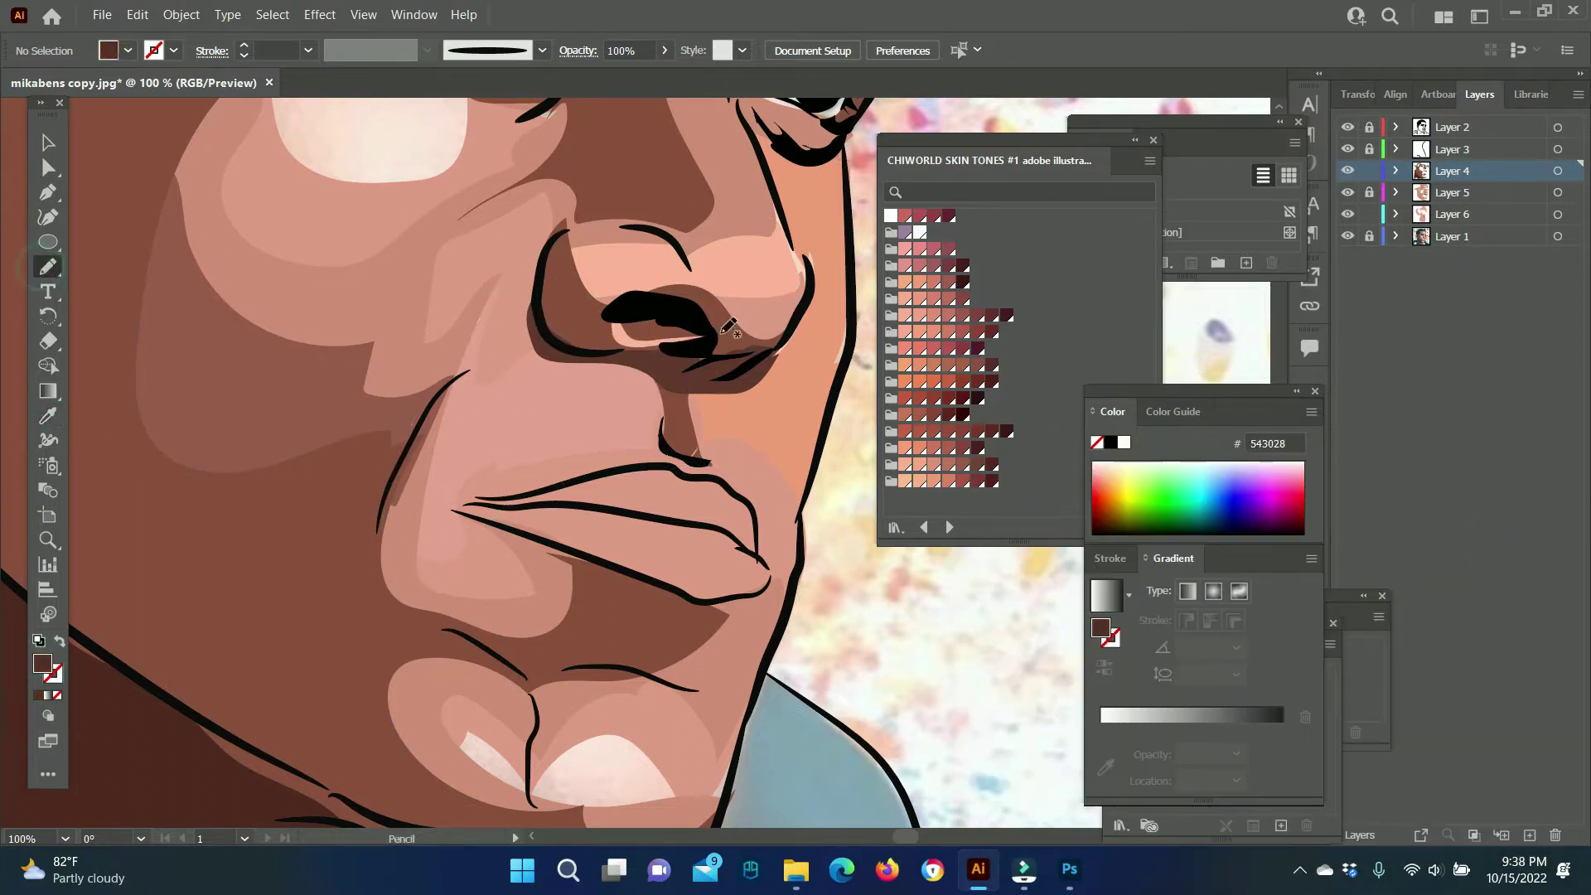
{"action": "left_click_drag", "start_coordinate": [668, 338], "coordinate": [655, 340]}
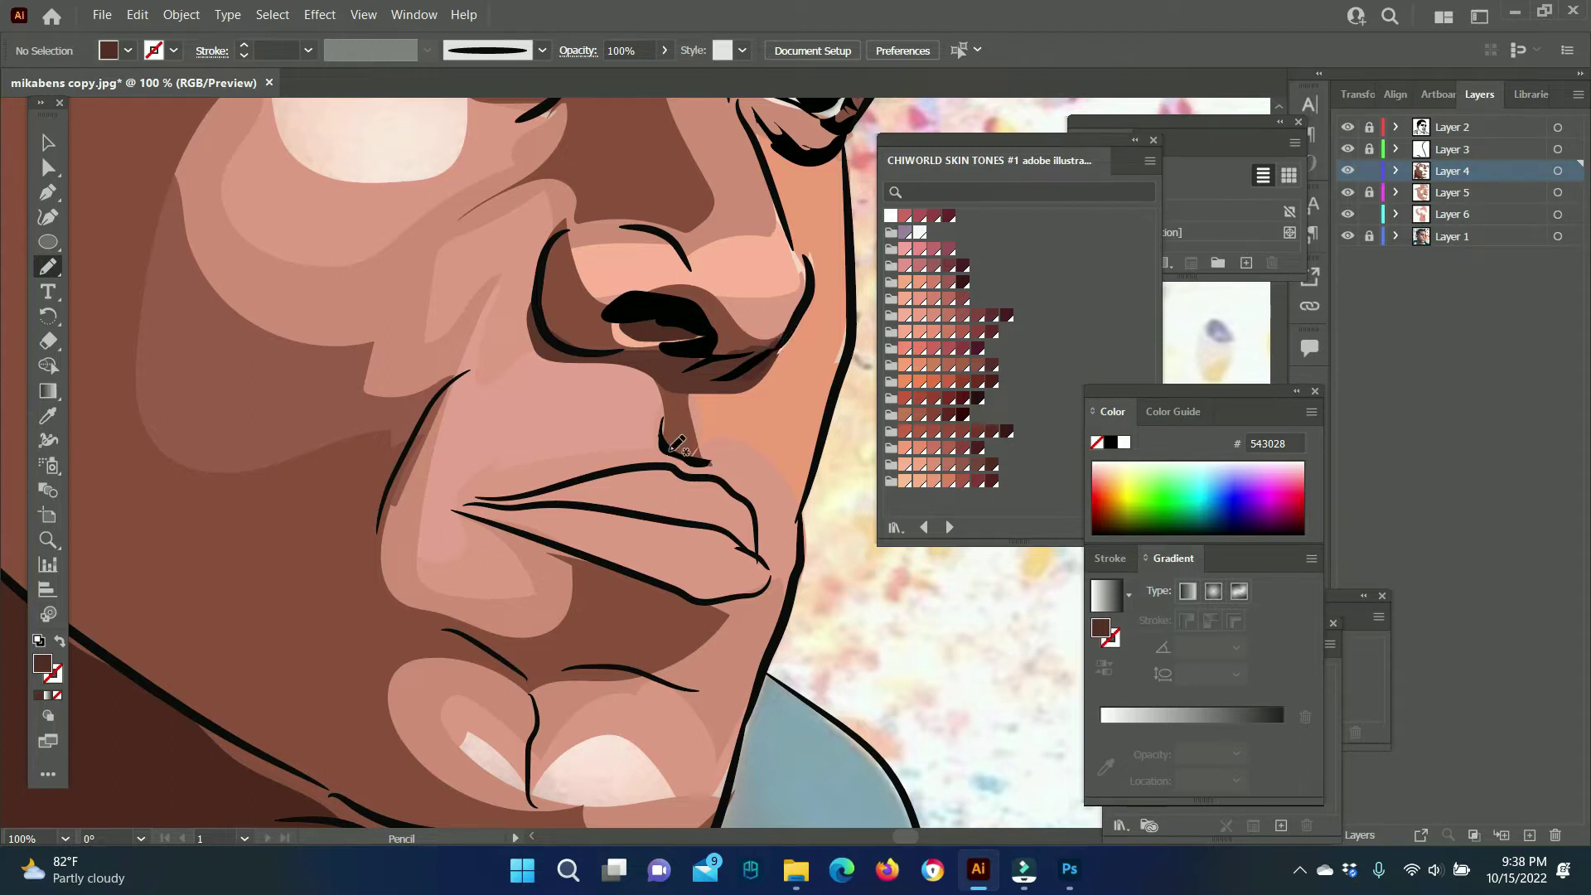
Draw a light tan patch under the left eye.
{"action": "scroll", "coordinate": [677, 445], "scroll_direction": "up", "scroll_amount": 5}
{"action": "key", "text": "i"}
{"action": "left_click", "coordinate": [277, 274]}
{"action": "key", "text": "n"}
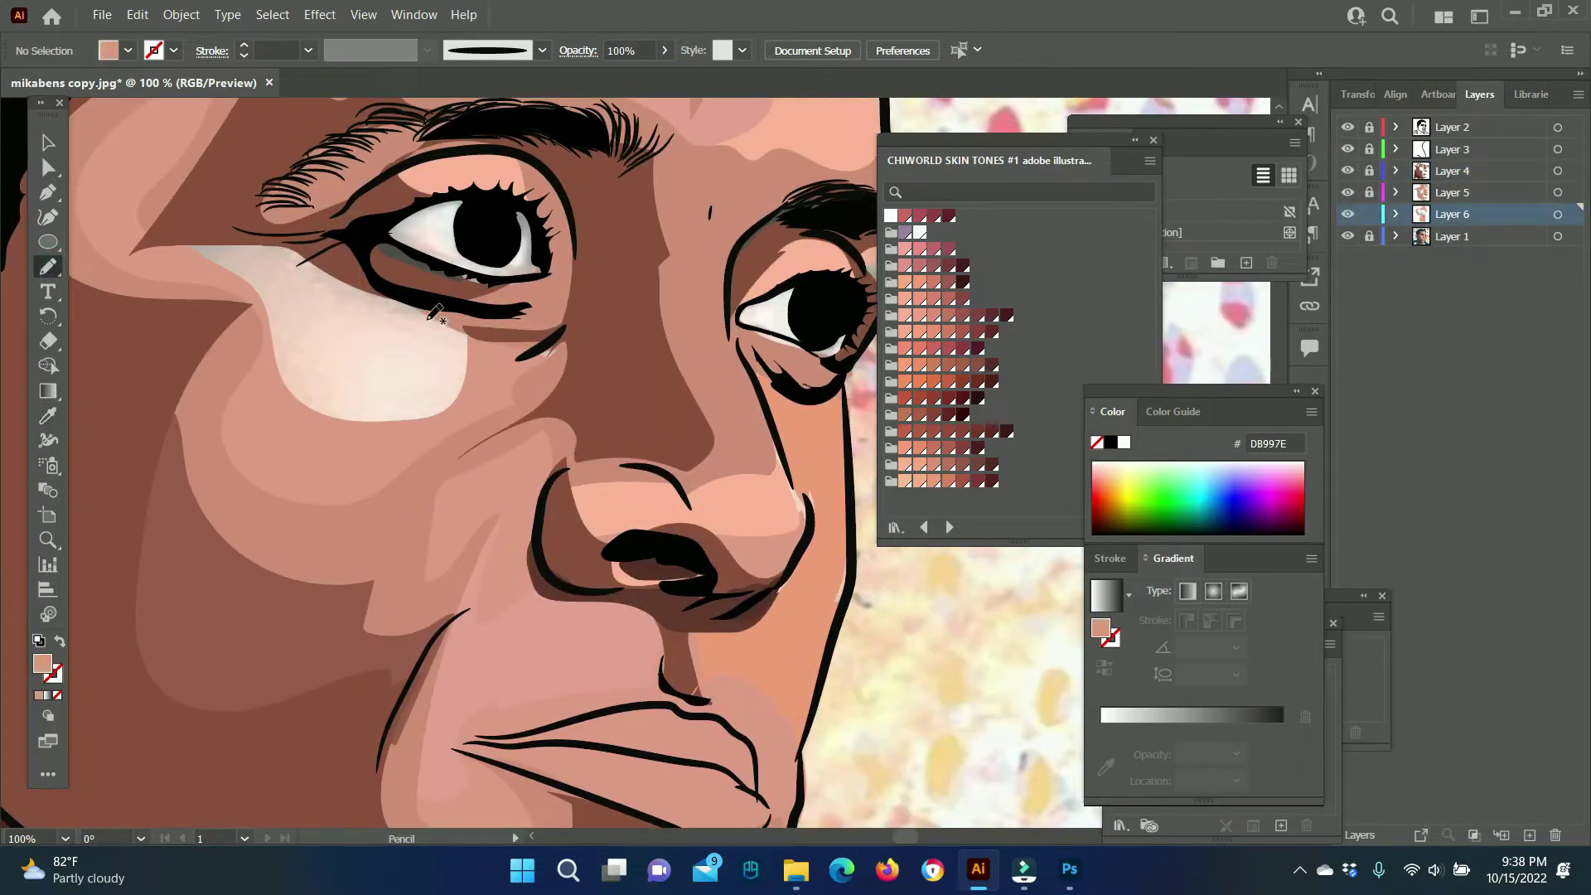
{"action": "left_click_drag", "start_coordinate": [408, 380], "coordinate": [464, 333]}
Send the under-eye highlight backward behind the shading.
{"action": "left_click", "coordinate": [47, 415]}
{"action": "left_click", "coordinate": [384, 368]}
{"action": "left_click", "coordinate": [47, 142]}
{"action": "right_click", "coordinate": [355, 345]}
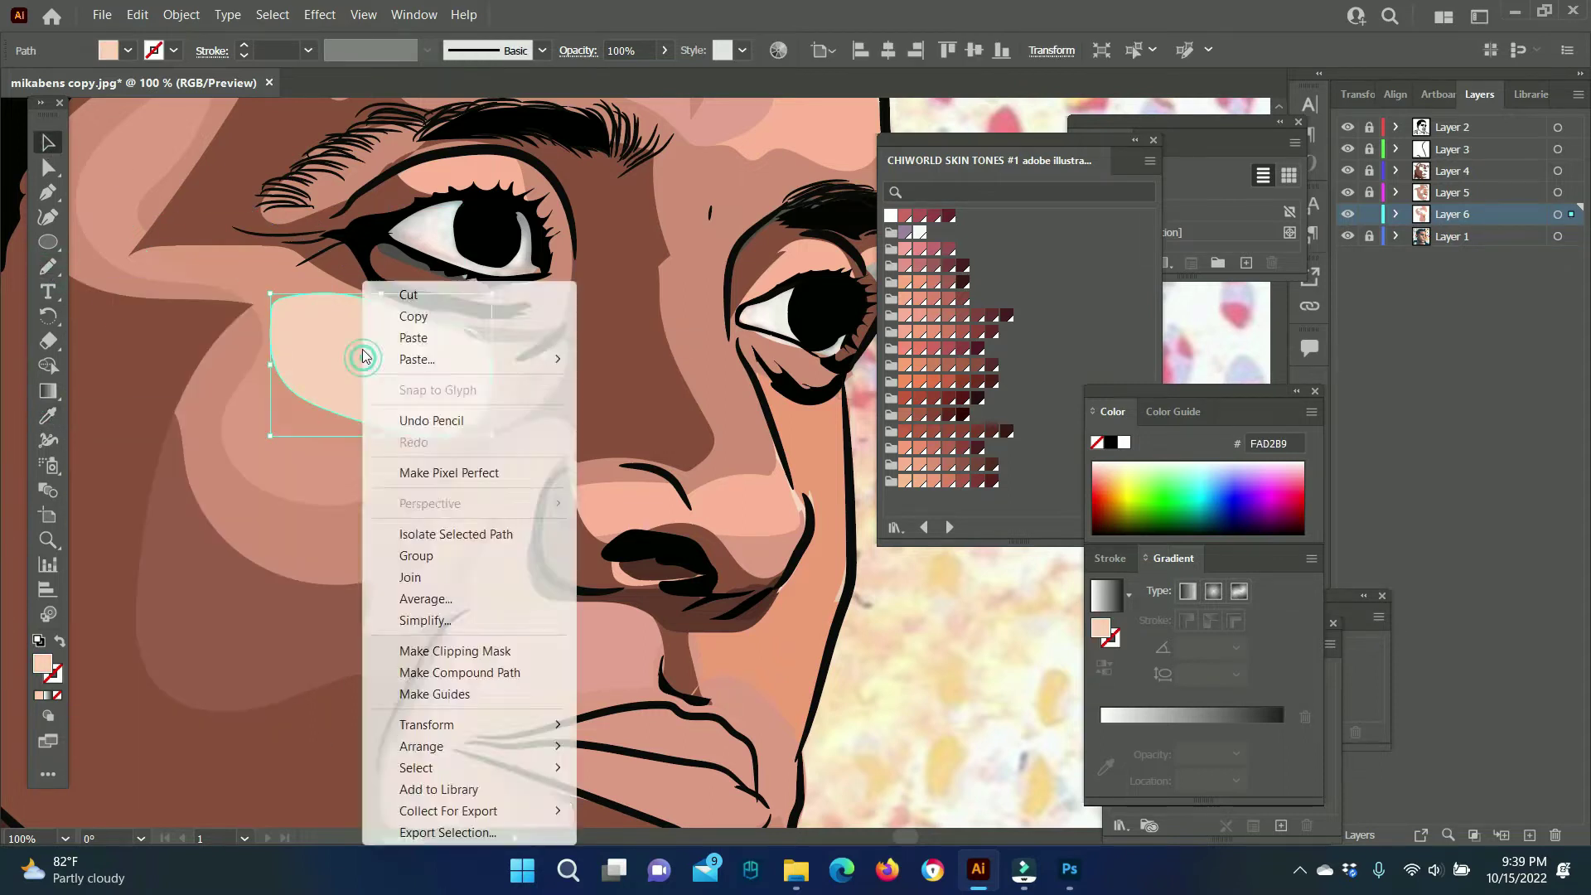
{"action": "left_click", "coordinate": [256, 503]}
{"action": "left_click", "coordinate": [282, 610]}
{"action": "left_click", "coordinate": [47, 266]}
Choose a warmer shadow fill, lock Layer 6 and make Layer 5 active.
{"action": "double_click", "coordinate": [42, 664]}
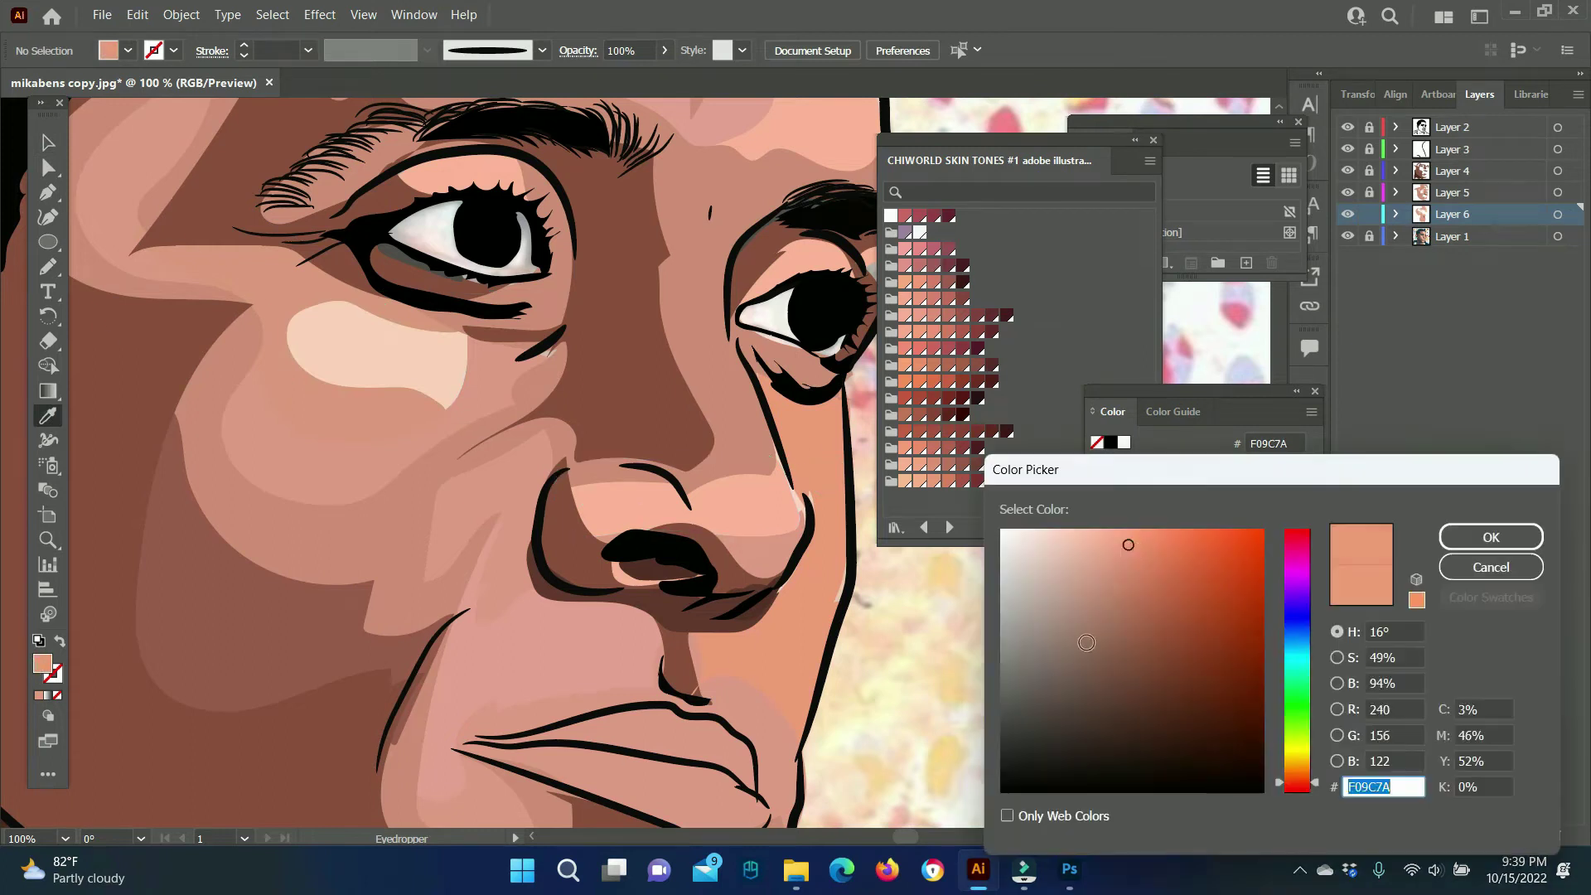
{"action": "left_click", "coordinate": [1131, 544]}
{"action": "key", "text": "Return"}
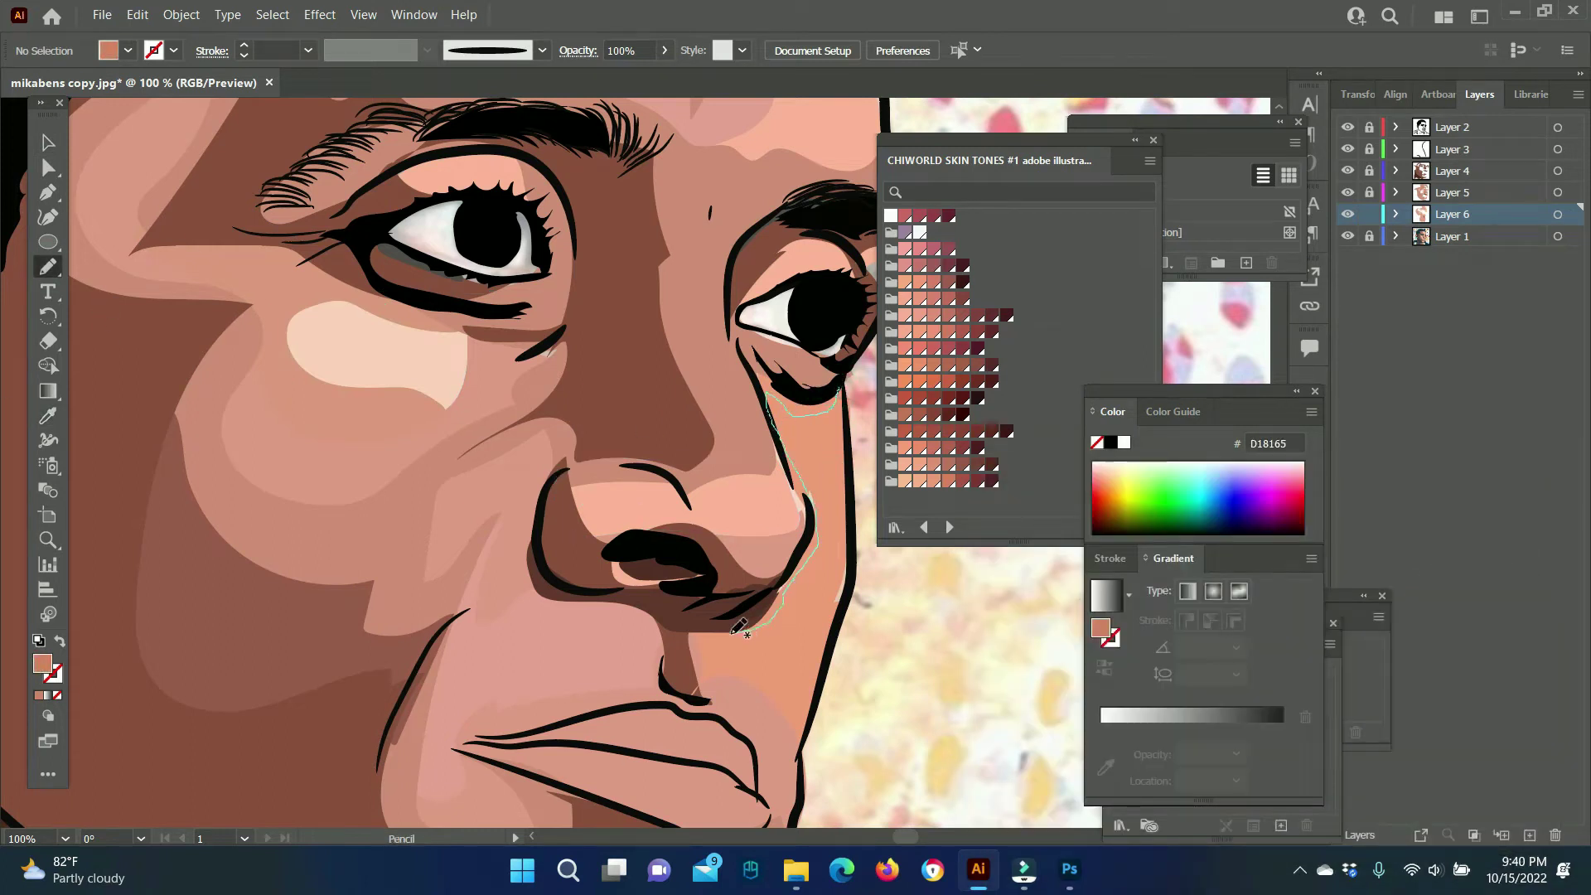
{"action": "key", "text": "v"}
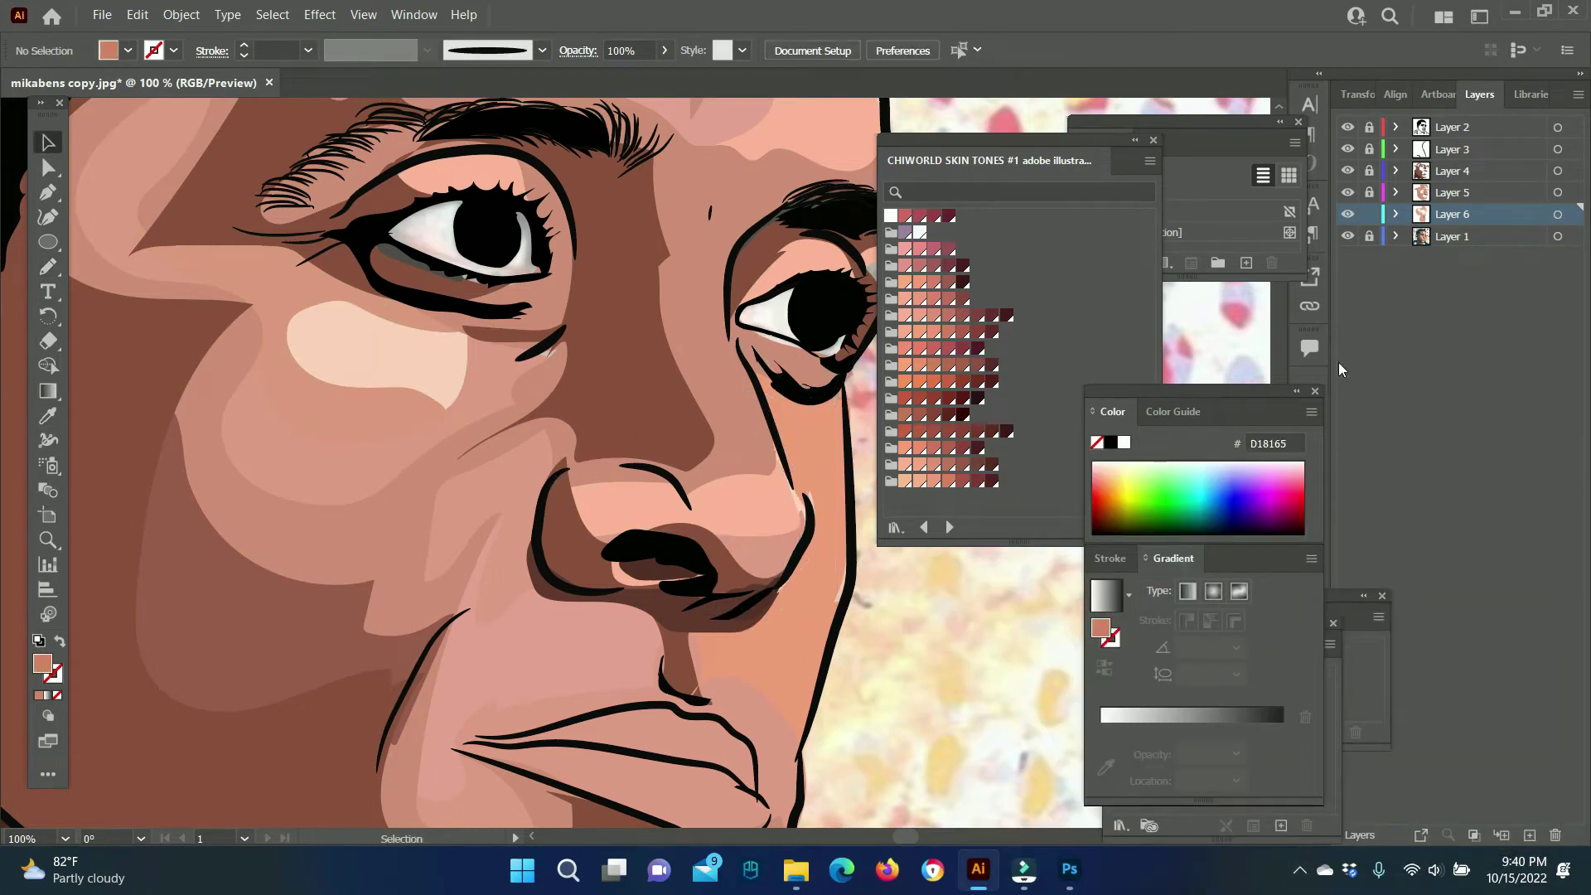
{"action": "left_click", "coordinate": [1369, 213]}
{"action": "left_click", "coordinate": [1369, 193]}
{"action": "left_click", "coordinate": [1452, 193]}
Draw reddish-brown BA6A52 shadows under both eyes and along the nose side.
{"action": "double_click", "coordinate": [43, 663]}
{"action": "left_click", "coordinate": [1144, 598]}
{"action": "left_click", "coordinate": [1490, 539]}
{"action": "key", "text": "n"}
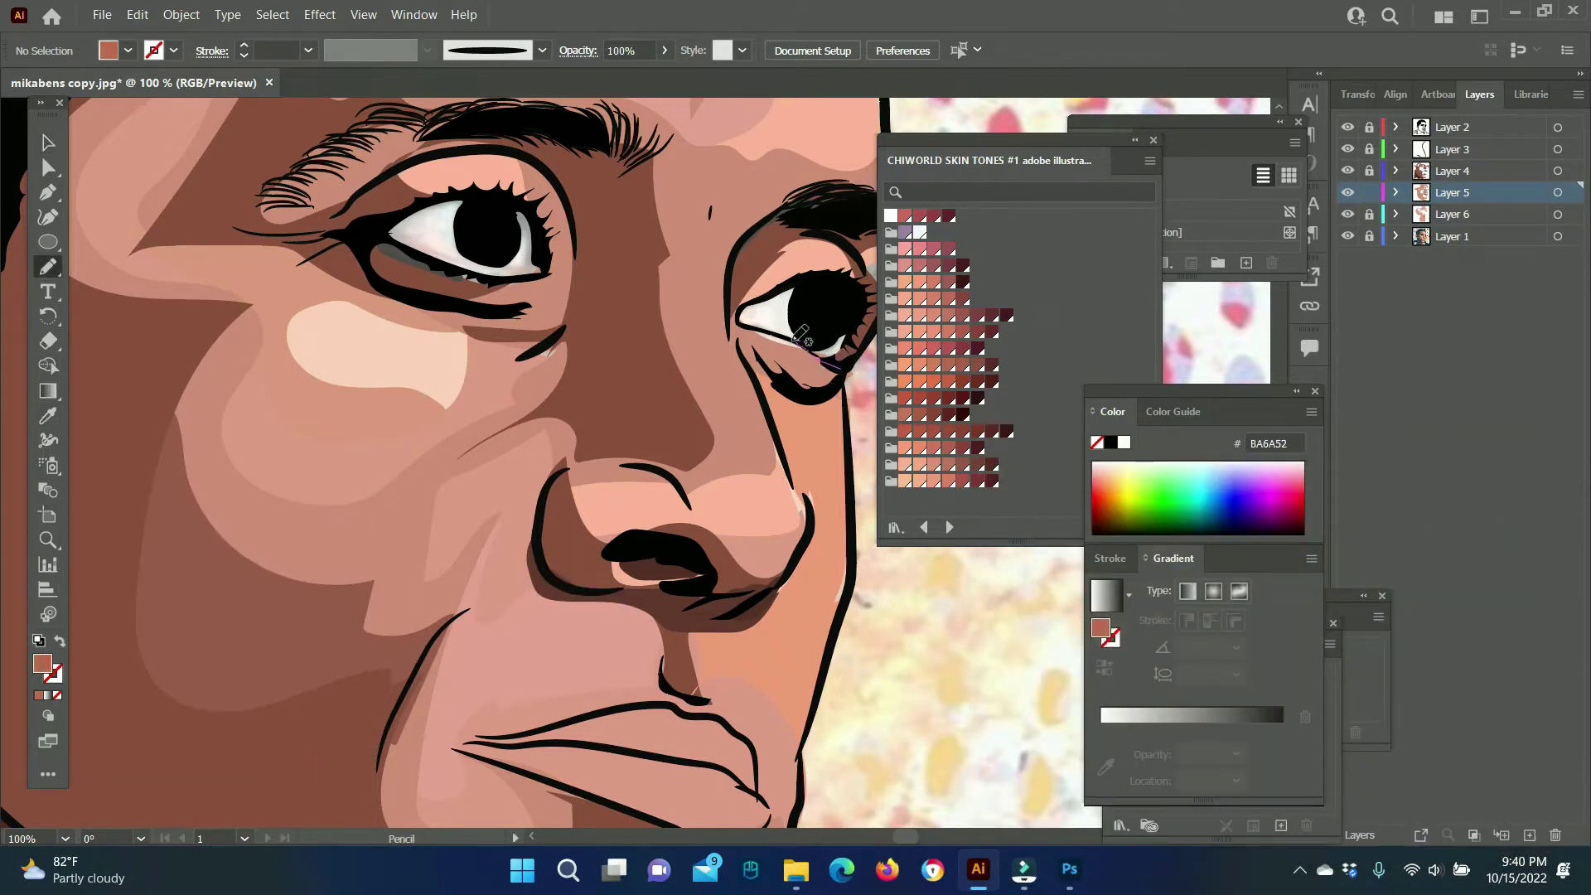
{"action": "left_click_drag", "start_coordinate": [795, 340], "coordinate": [746, 338]}
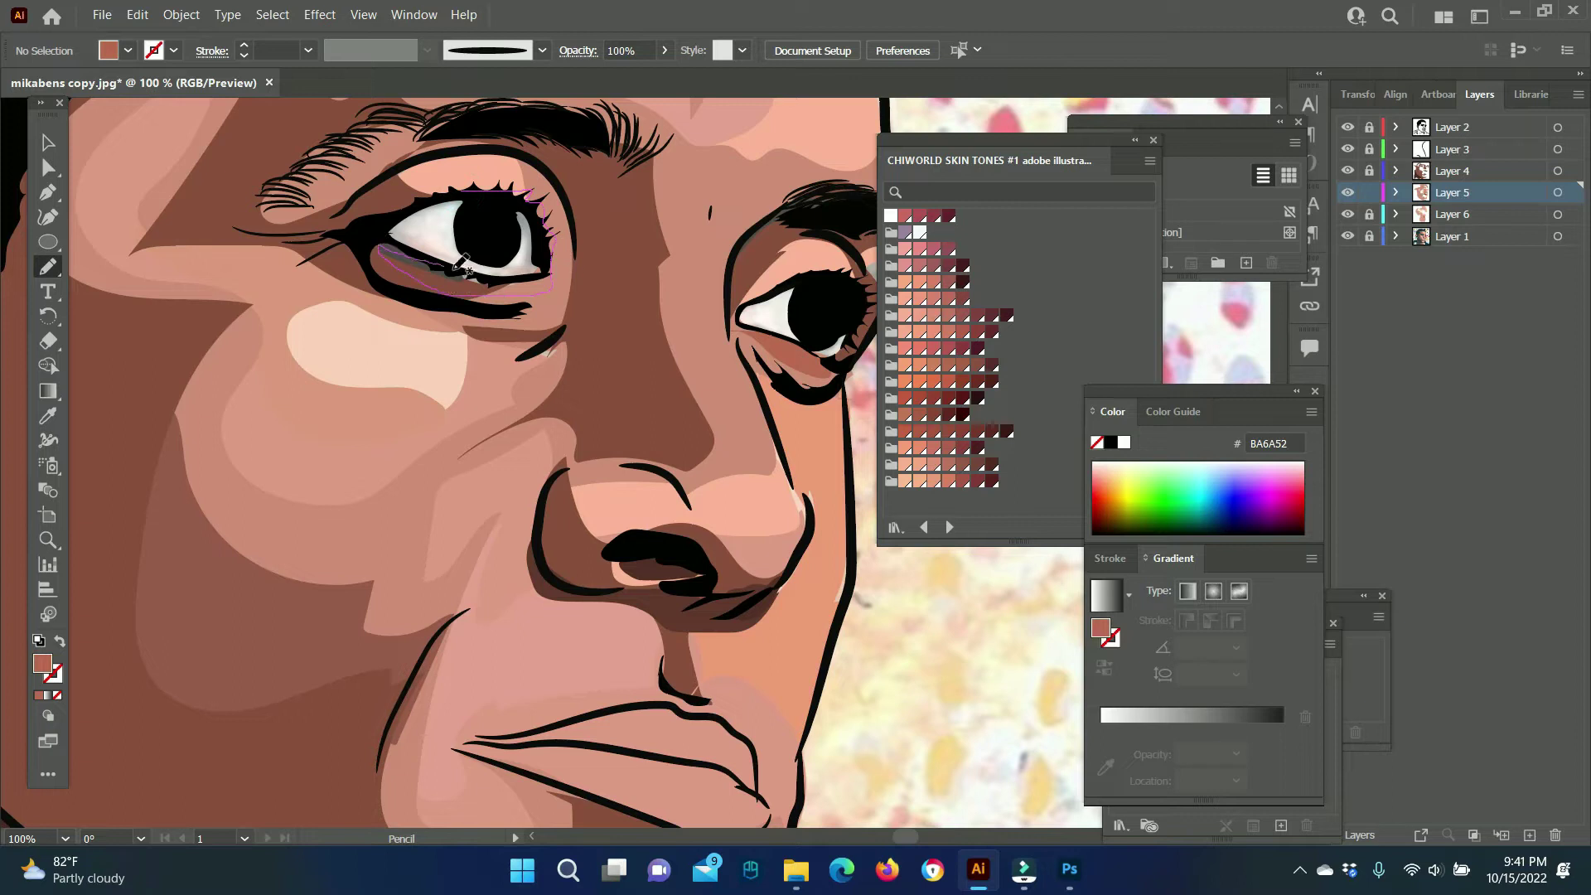
{"action": "mouse_move", "coordinate": [531, 197]}
{"action": "left_mouse_down"}
{"action": "mouse_move", "coordinate": [557, 322]}
{"action": "mouse_move", "coordinate": [485, 308]}
{"action": "left_mouse_up"}
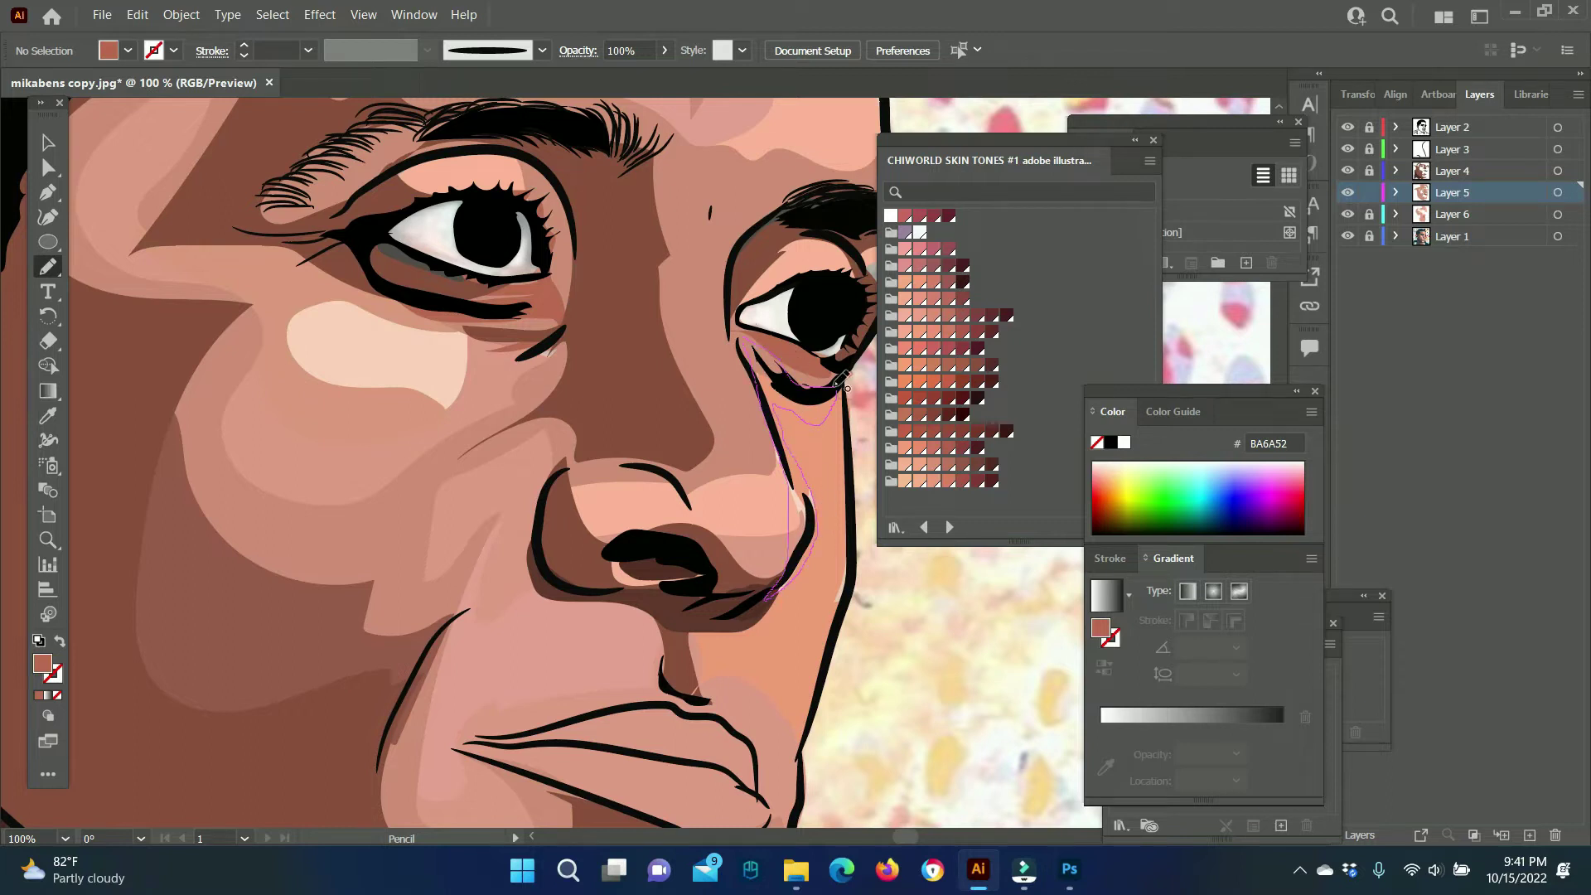
{"action": "left_click_drag", "start_coordinate": [839, 382], "coordinate": [841, 381]}
{"action": "left_click_drag", "start_coordinate": [864, 279], "coordinate": [866, 280]}
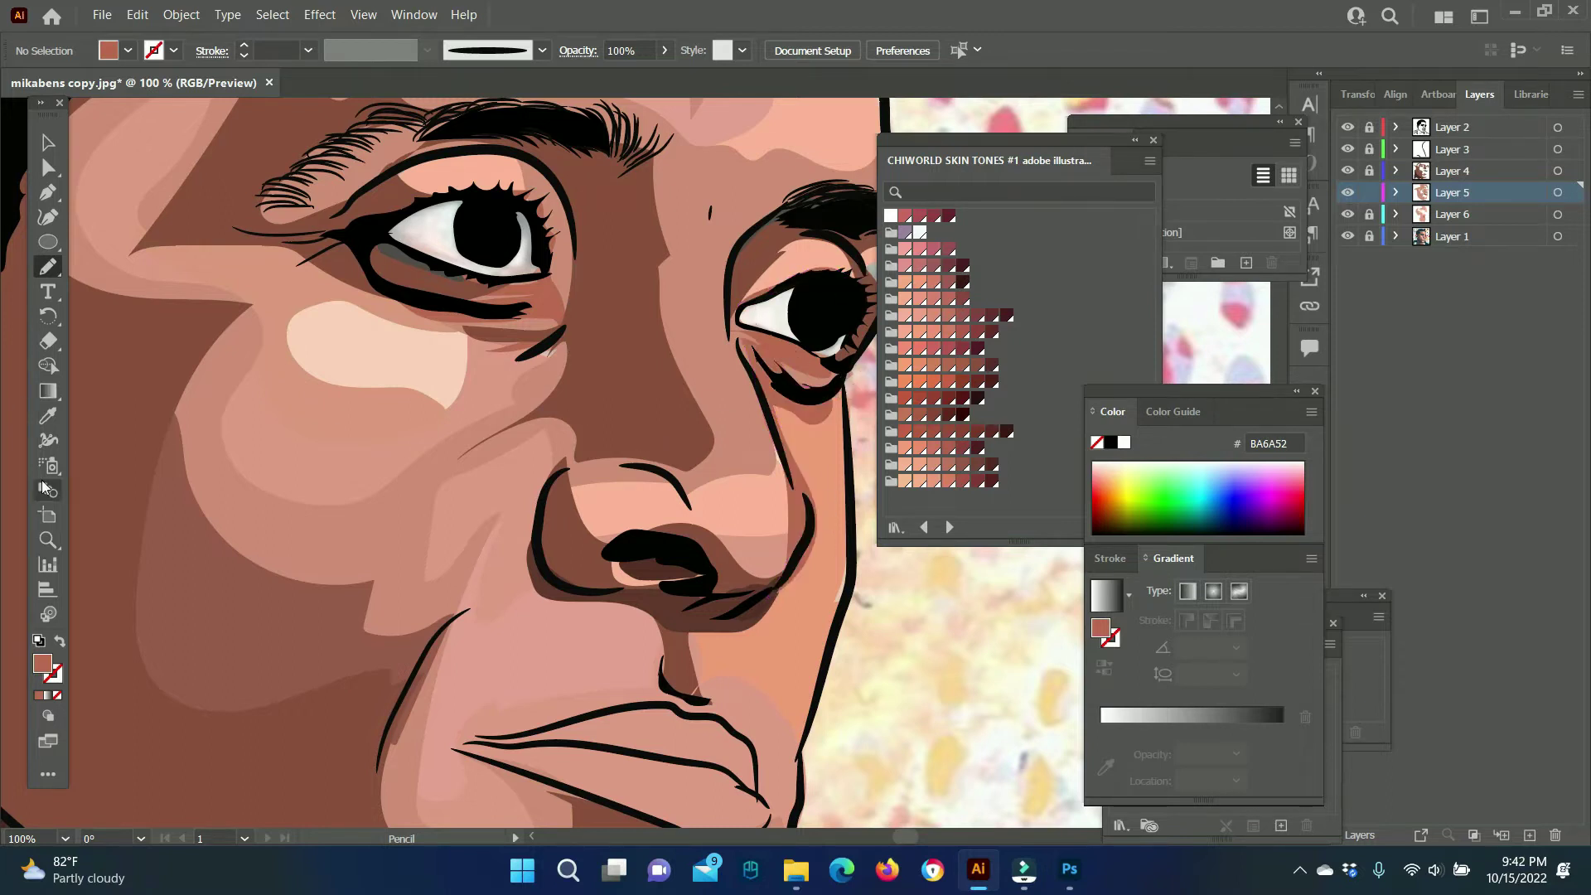
{"action": "key", "text": "ctrl+0"}
{"action": "scroll", "coordinate": [671, 497], "scroll_direction": "up", "scroll_amount": 2}
Add a light pink chin highlight and a shadow shape beside the mouth on Layer 6.
{"action": "left_click_drag", "start_coordinate": [668, 497], "coordinate": [651, 476]}
{"action": "key", "text": "z"}
{"action": "left_click", "coordinate": [651, 470]}
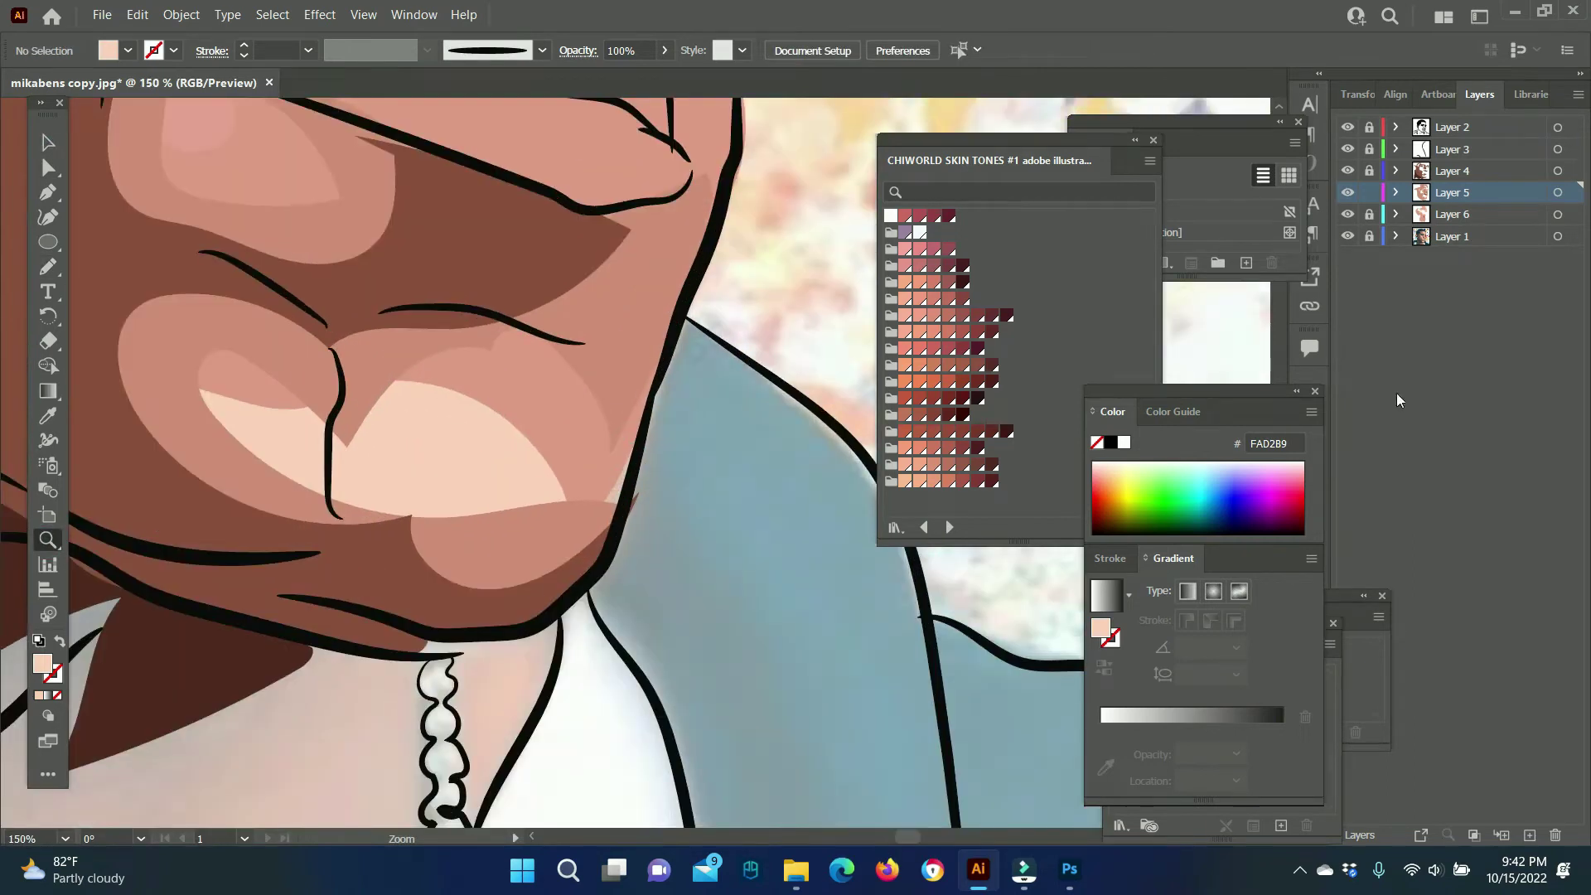
{"action": "left_click", "coordinate": [1452, 213]}
{"action": "key", "text": "n"}
{"action": "scroll", "coordinate": [645, 501], "scroll_direction": "up", "scroll_amount": 5}
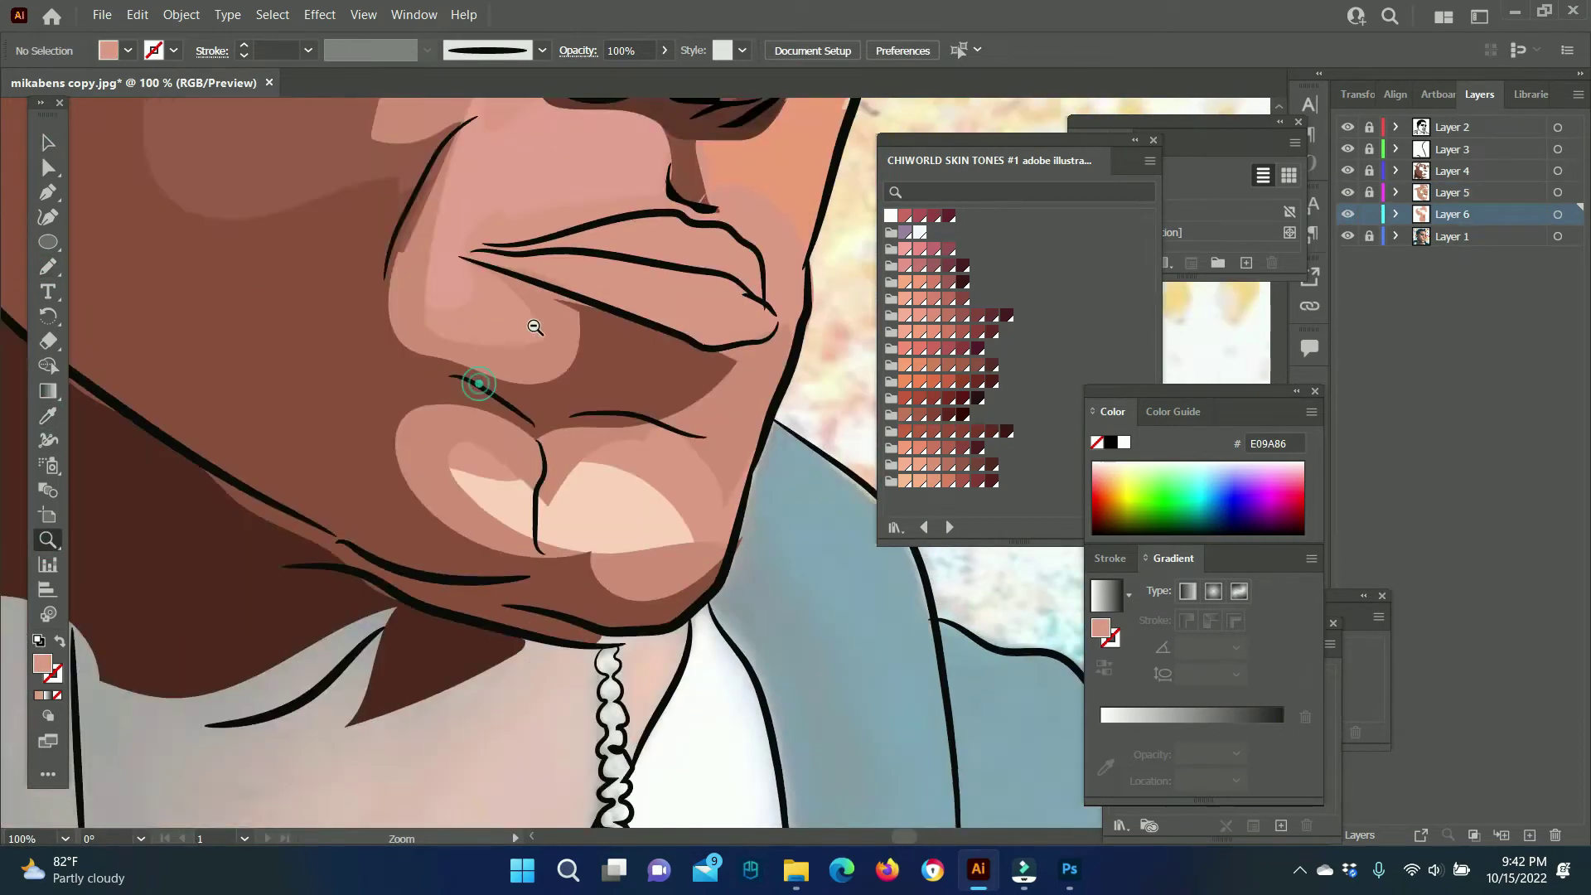
{"action": "scroll", "coordinate": [776, 412], "scroll_direction": "up", "scroll_amount": 1}
{"action": "left_click_drag", "start_coordinate": [708, 385], "coordinate": [711, 389]}
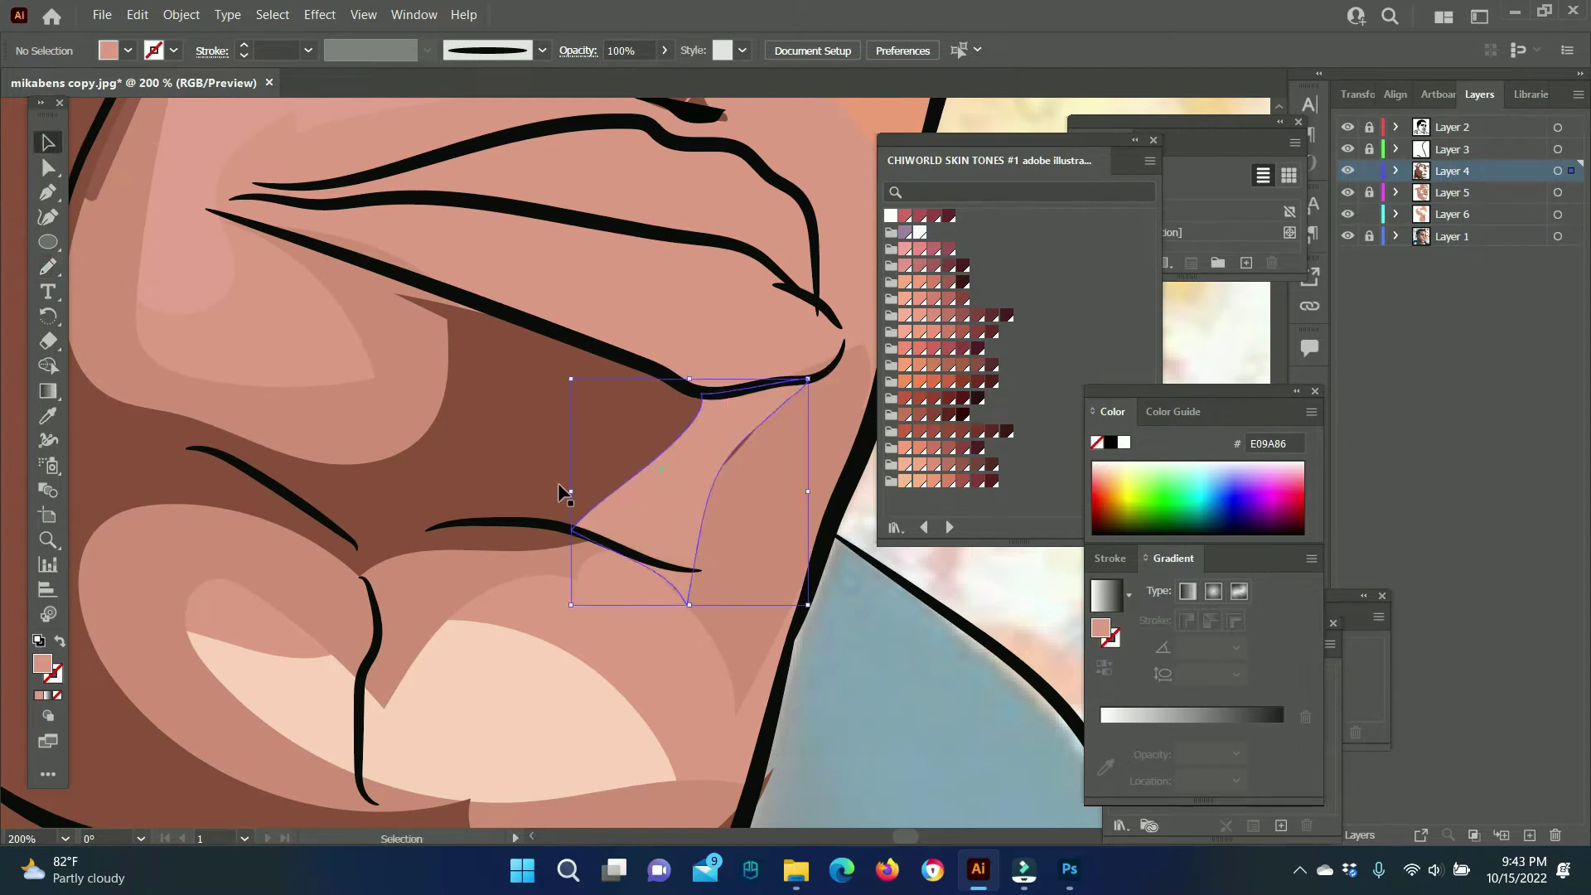
Deselect, switch to Layer 4 and set a darker brown fill.
{"action": "left_click", "coordinate": [232, 315], "text": "ctrl"}
{"action": "key", "text": "ctrl+shift+a"}
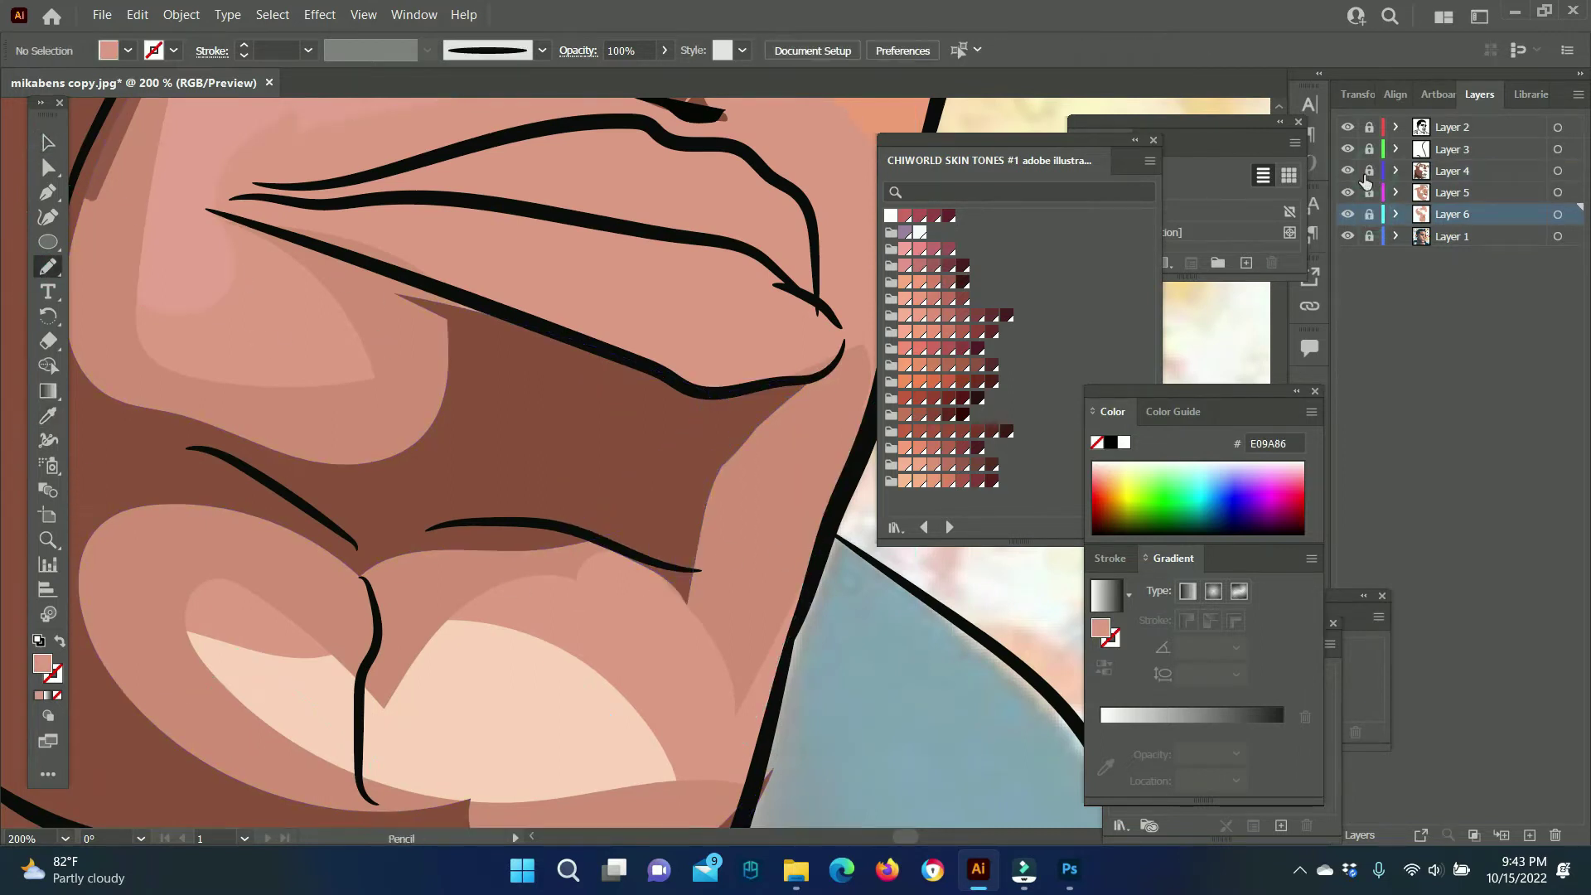
{"action": "left_click", "coordinate": [1452, 171]}
{"action": "key", "text": "i"}
{"action": "left_click", "coordinate": [498, 390]}
{"action": "double_click", "coordinate": [41, 663]}
{"action": "left_click", "coordinate": [1148, 706]}
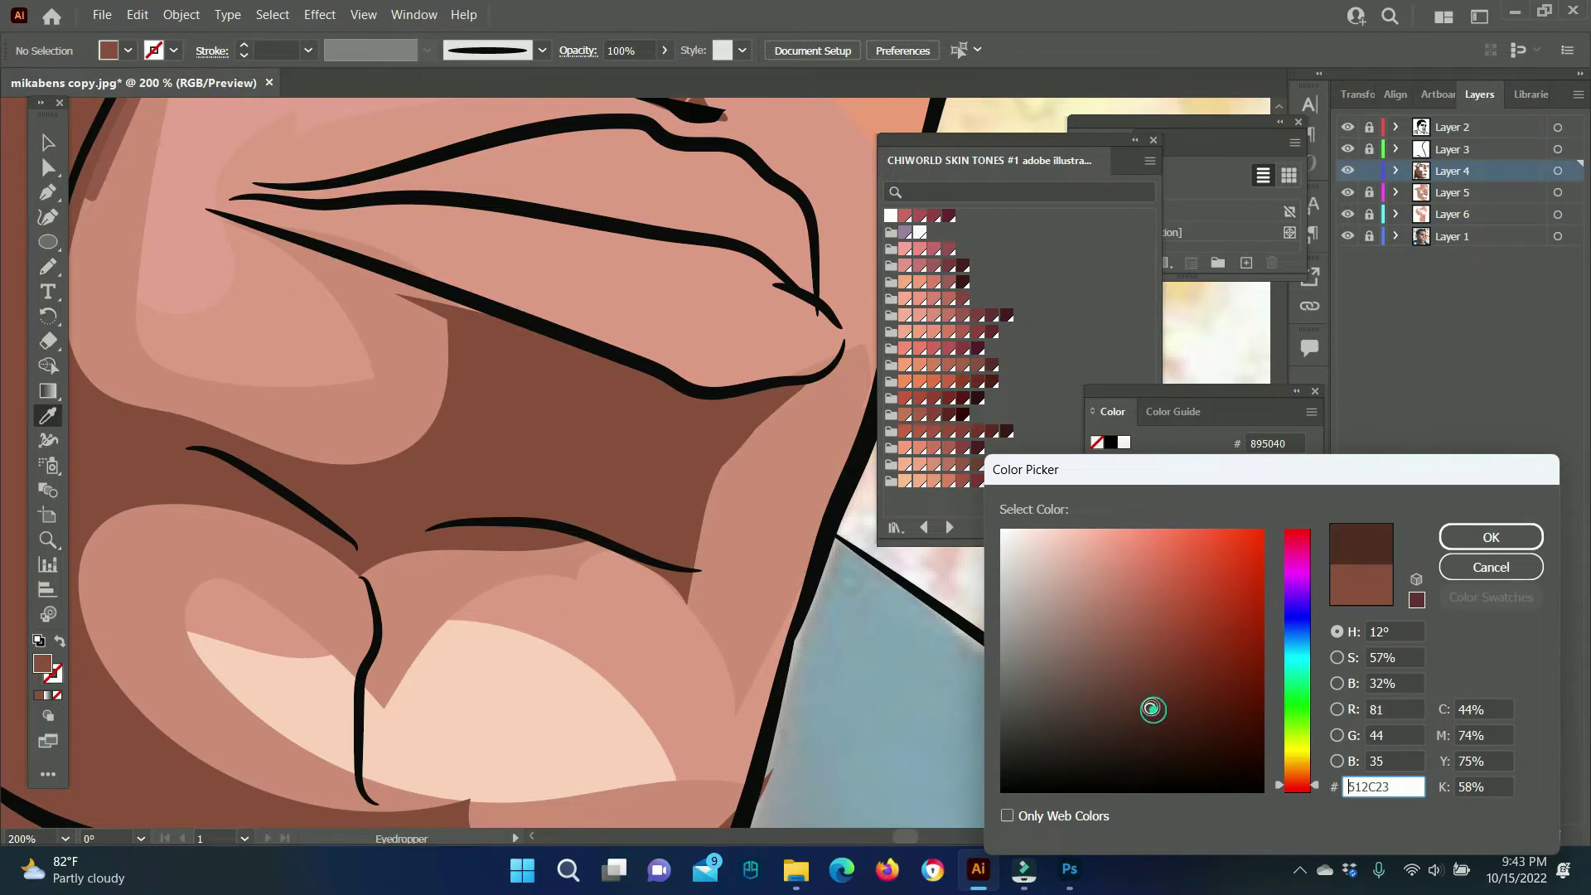
{"action": "left_click", "coordinate": [1491, 537]}
Pencil dark shadows along the upper lip line and the nostril.
{"action": "key", "text": "n"}
{"action": "left_click_drag", "start_coordinate": [207, 210], "coordinate": [501, 338]}
{"action": "left_click_drag", "start_coordinate": [835, 377], "coordinate": [431, 285]}
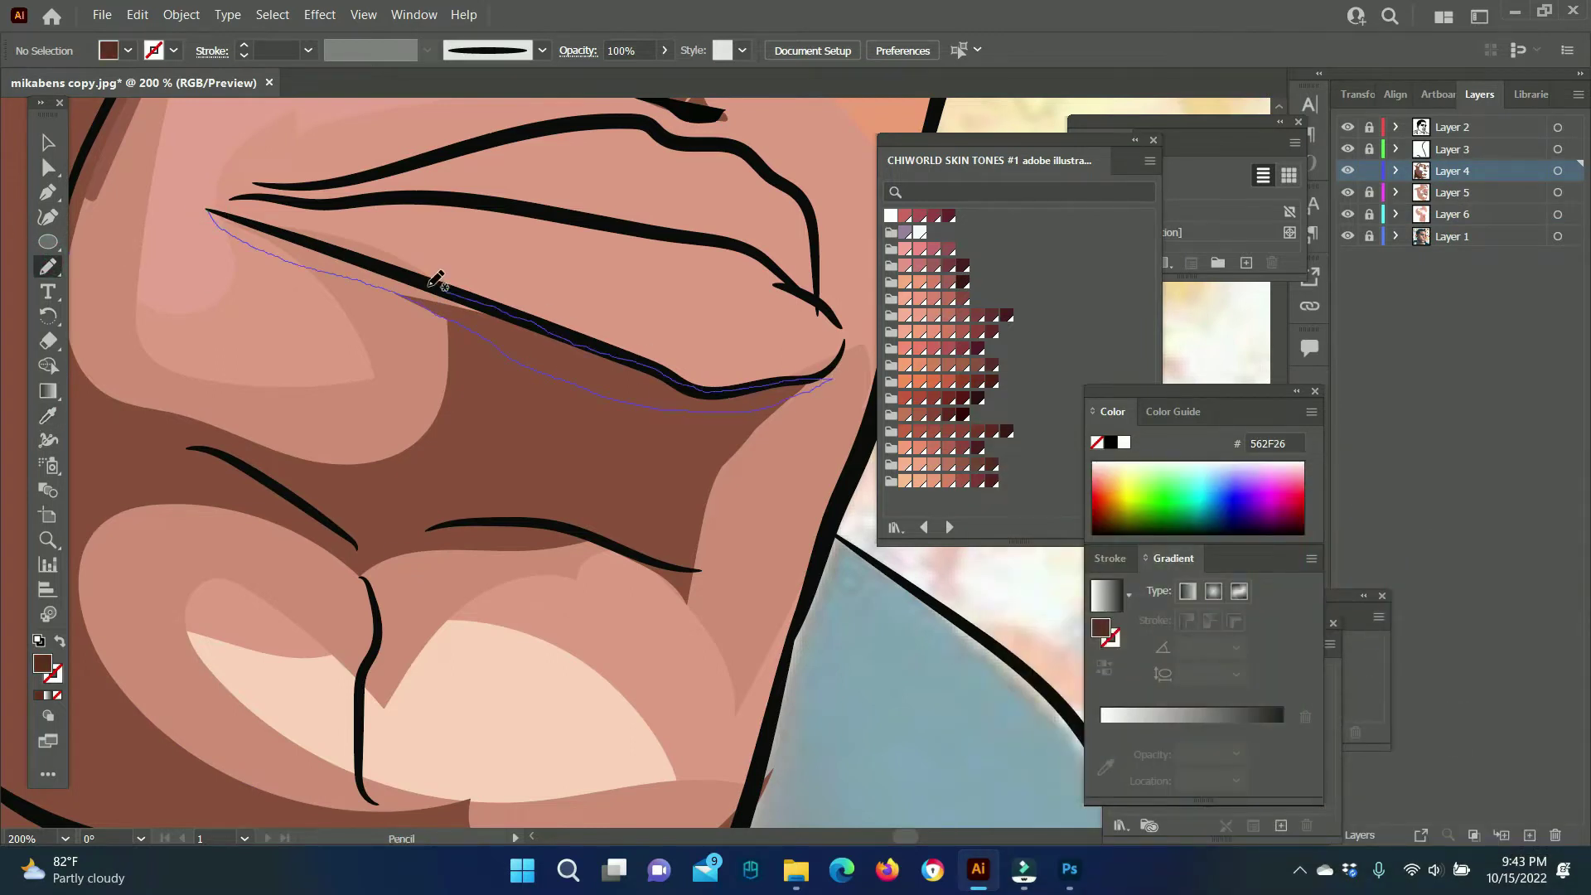
{"action": "left_click_drag", "start_coordinate": [226, 211], "coordinate": [203, 206]}
{"action": "scroll", "coordinate": [414, 332], "scroll_direction": "up", "scroll_amount": 5}
{"action": "left_click_drag", "start_coordinate": [609, 315], "coordinate": [634, 400]}
Set the fill to a medium brown for the lips.
{"action": "key", "text": "z"}
{"action": "scroll", "coordinate": [640, 540], "scroll_direction": "down", "scroll_amount": 5}
{"action": "scroll", "coordinate": [640, 540], "scroll_direction": "up", "scroll_amount": 5}
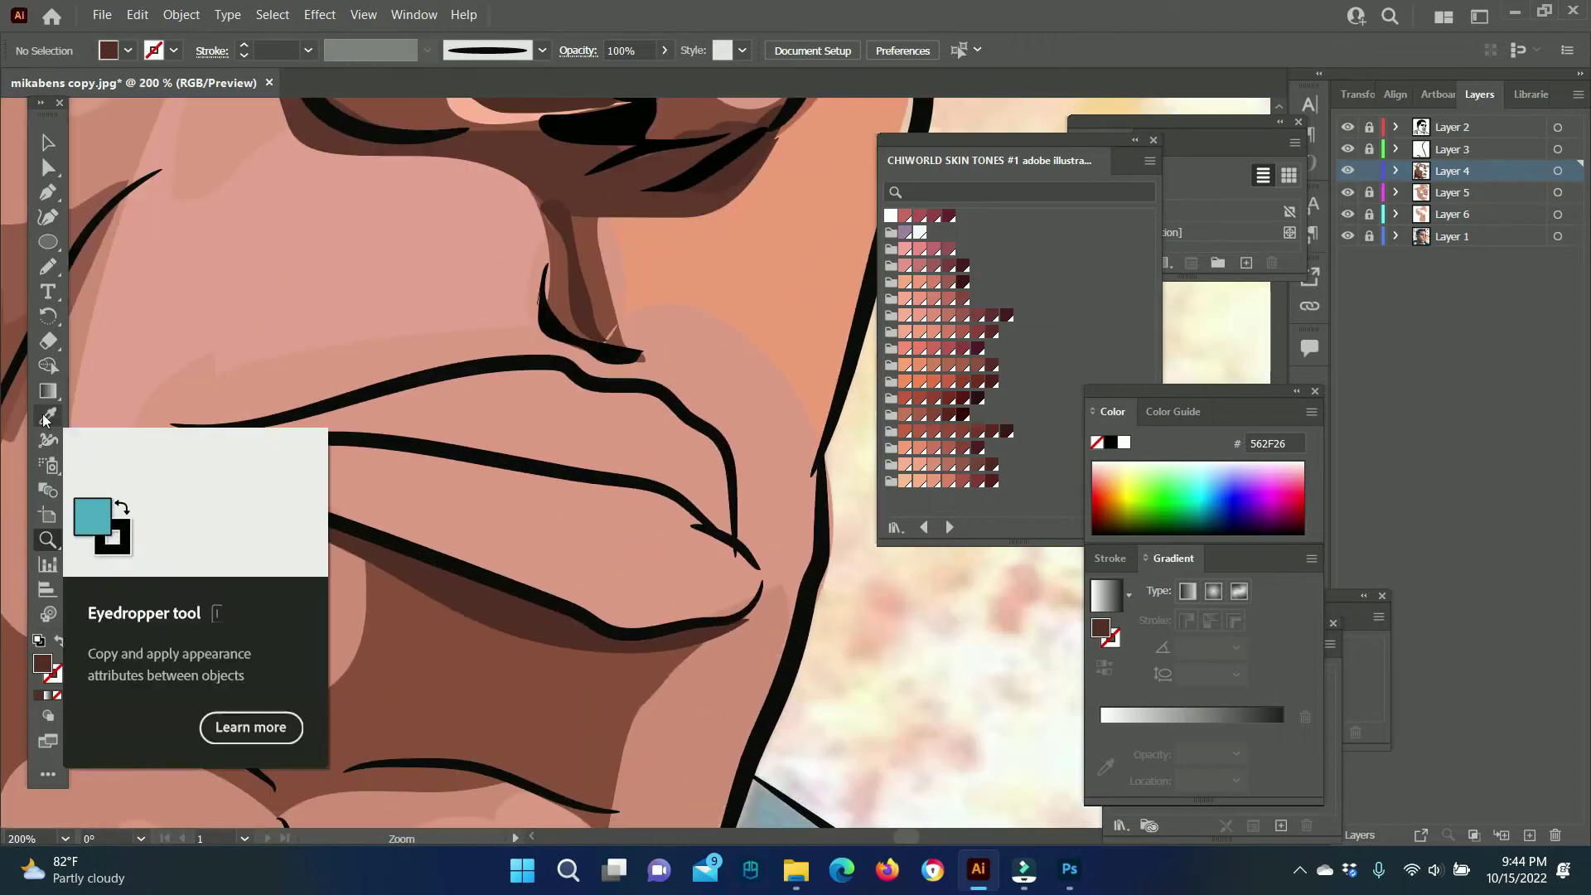
{"action": "left_click", "coordinate": [46, 417]}
{"action": "left_click", "coordinate": [110, 661]}
{"action": "double_click", "coordinate": [42, 663]}
{"action": "key", "text": "Return"}
{"action": "left_click", "coordinate": [47, 266]}
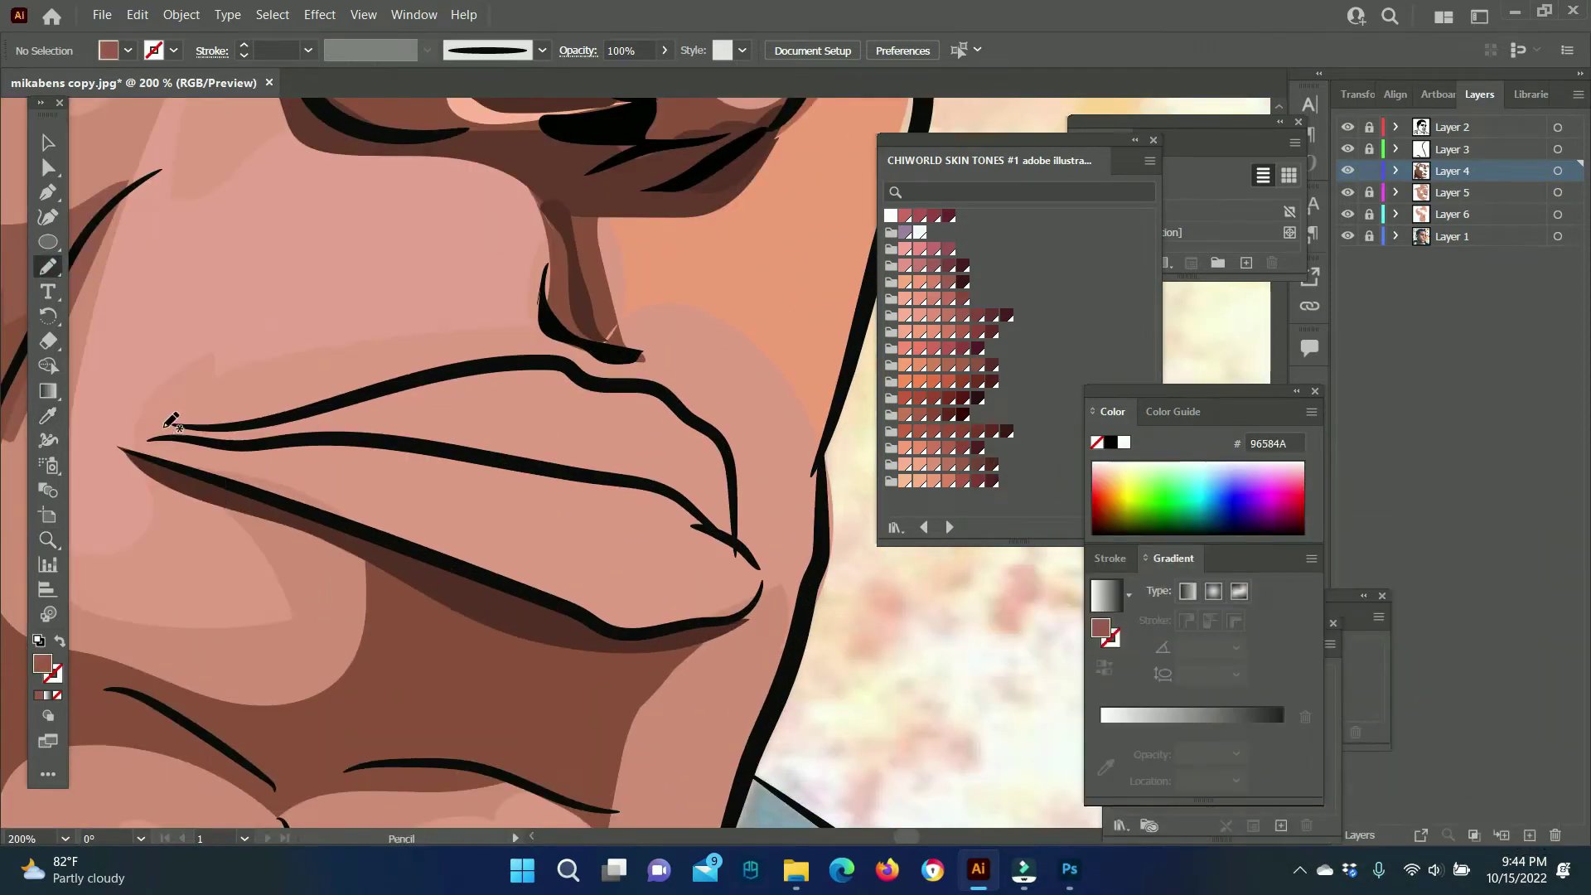
Pencil medium-brown shading along the upper and lower lip lines.
{"action": "left_click_drag", "start_coordinate": [196, 427], "coordinate": [502, 363]}
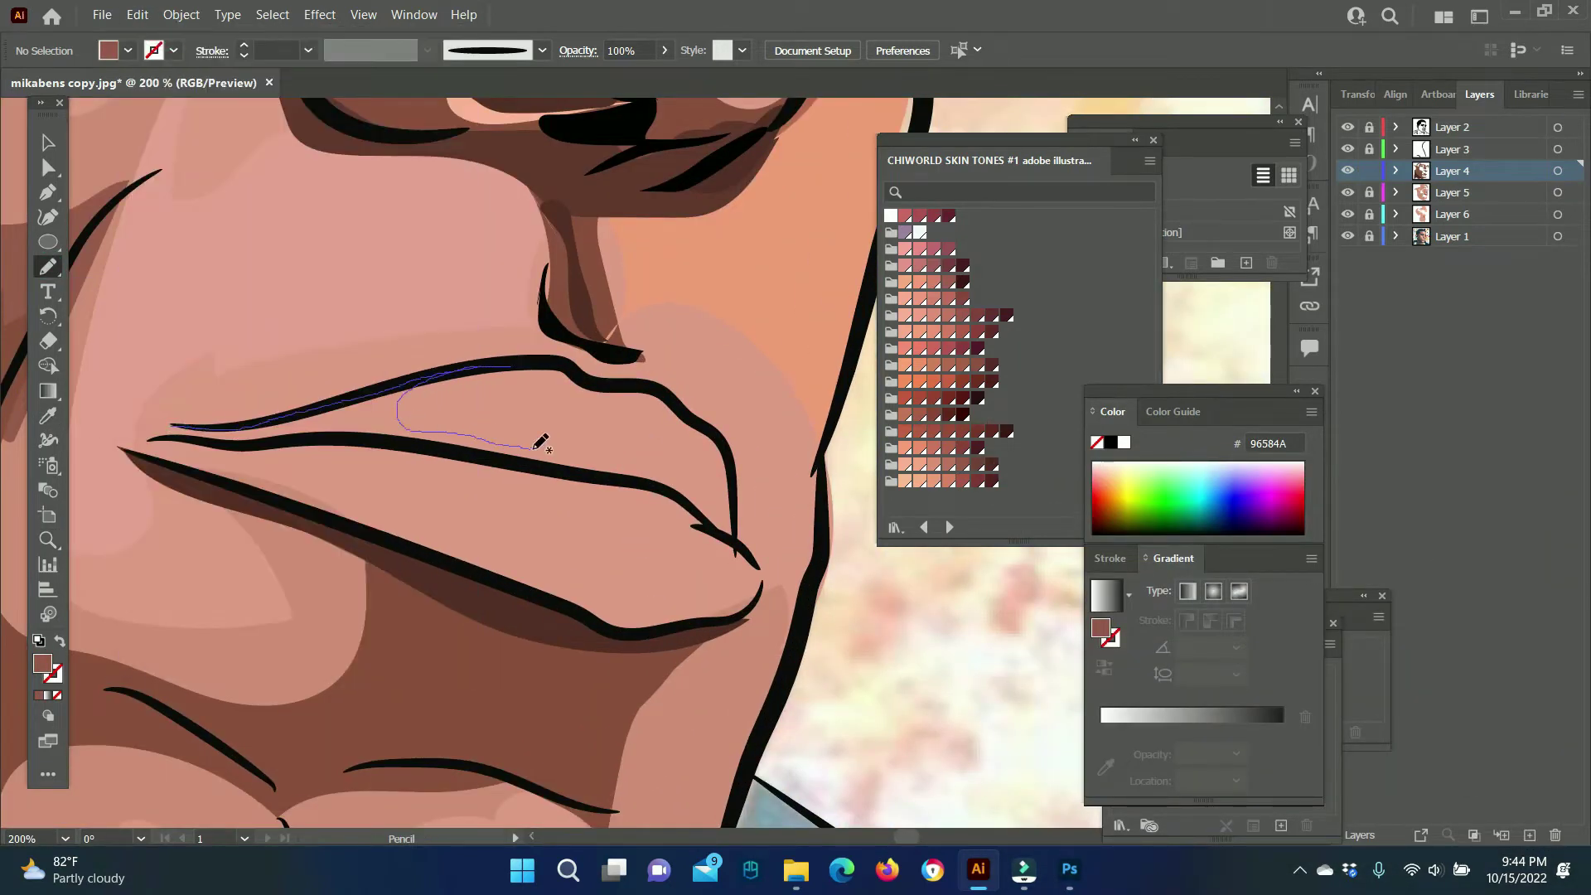
{"action": "left_click_drag", "start_coordinate": [699, 531], "coordinate": [345, 448]}
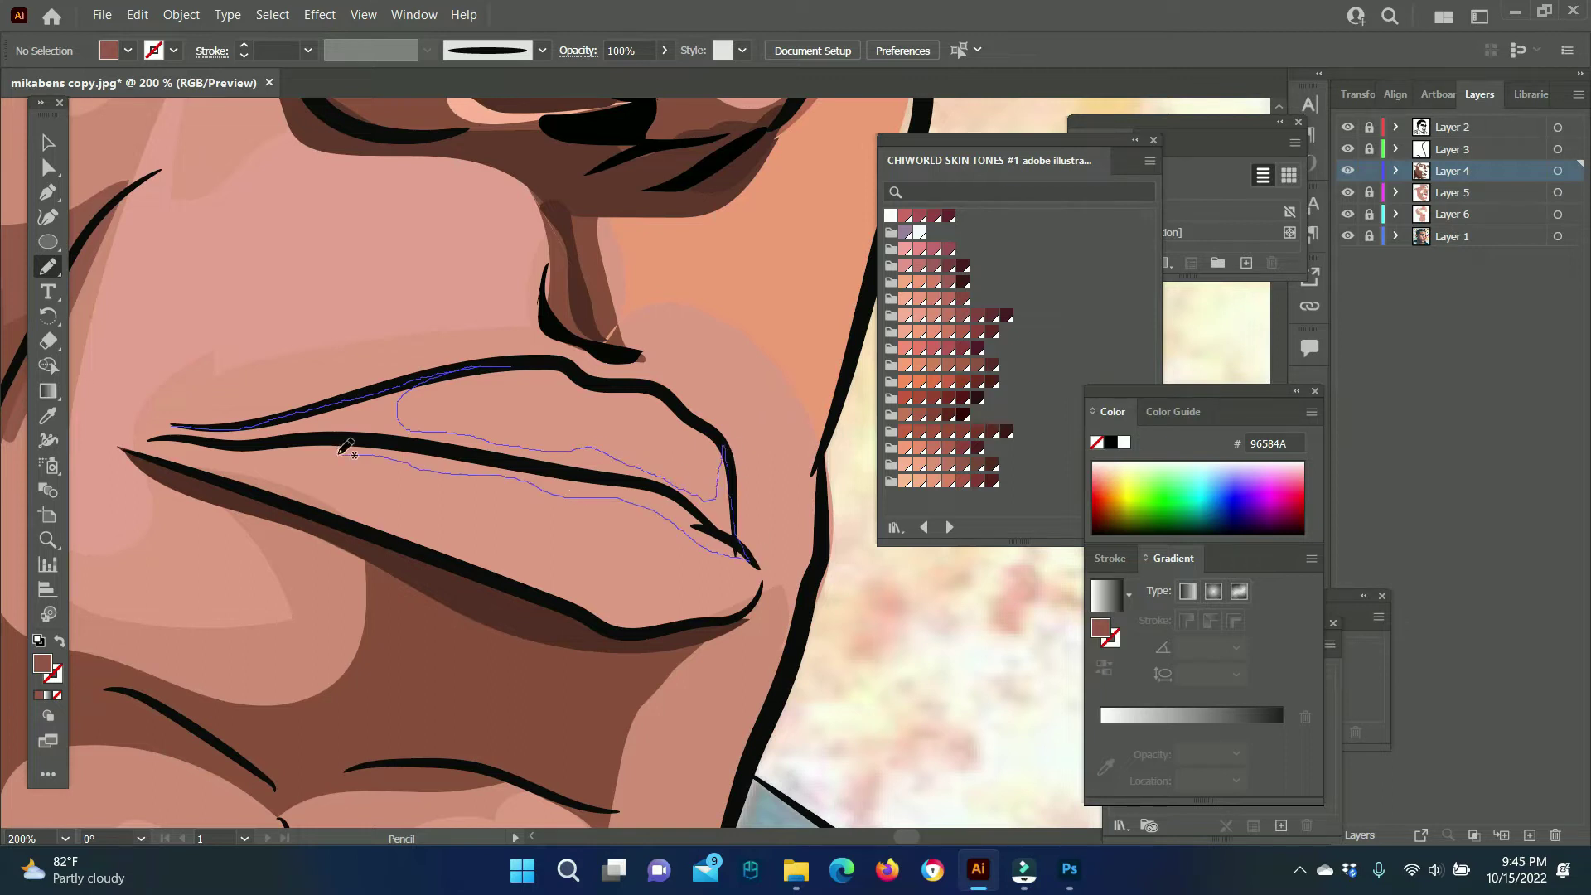
{"action": "left_click_drag", "start_coordinate": [749, 566], "coordinate": [649, 600]}
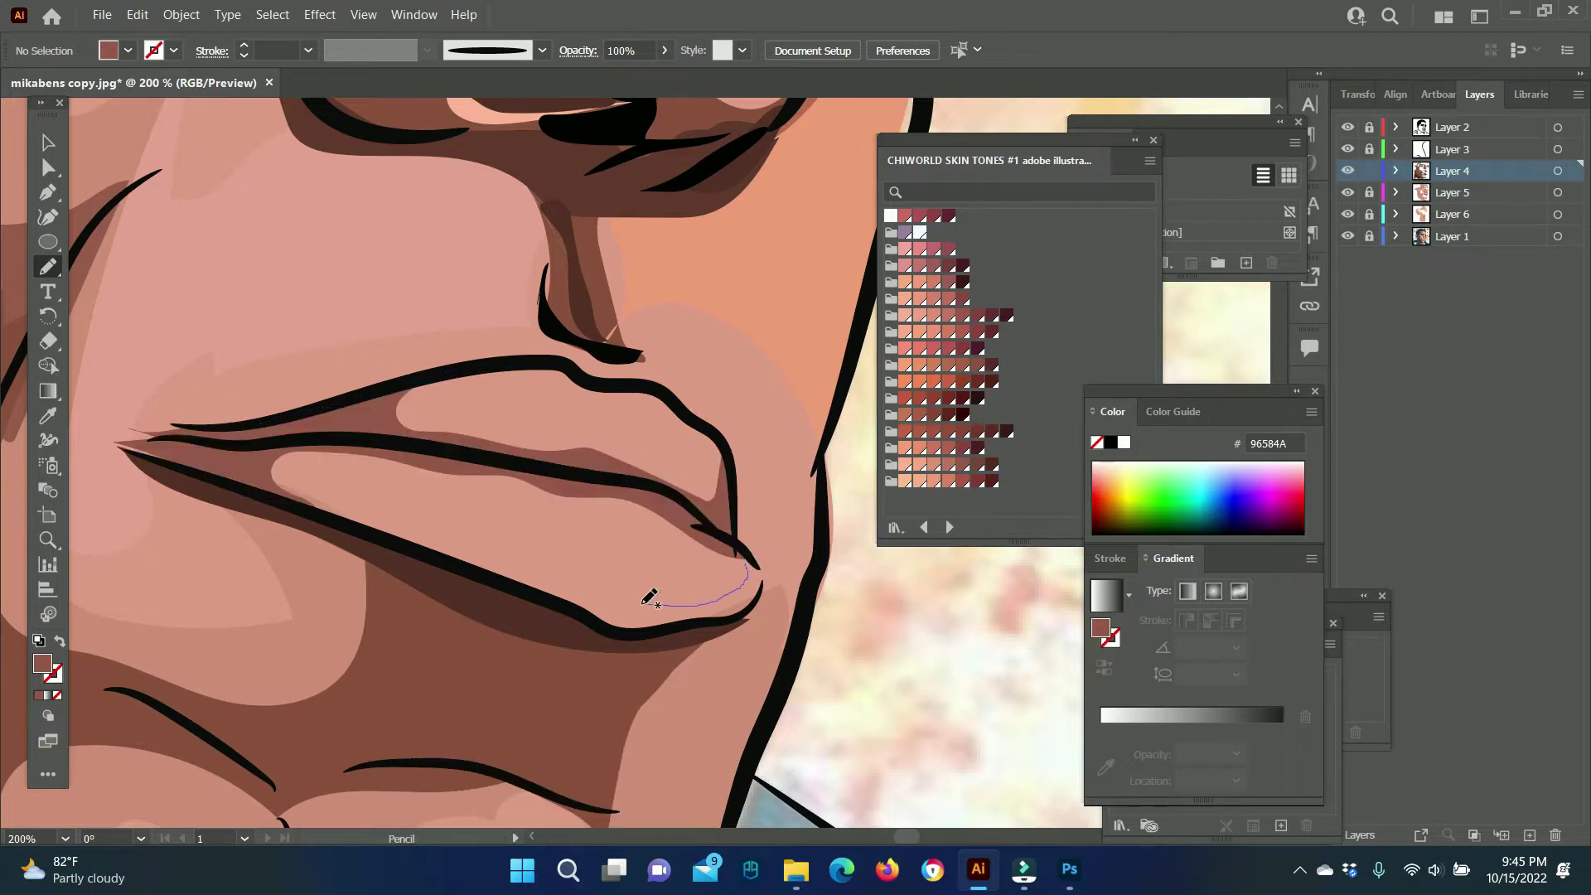
{"action": "left_click_drag", "start_coordinate": [443, 543], "coordinate": [580, 607]}
{"action": "left_click_drag", "start_coordinate": [762, 589], "coordinate": [750, 570]}
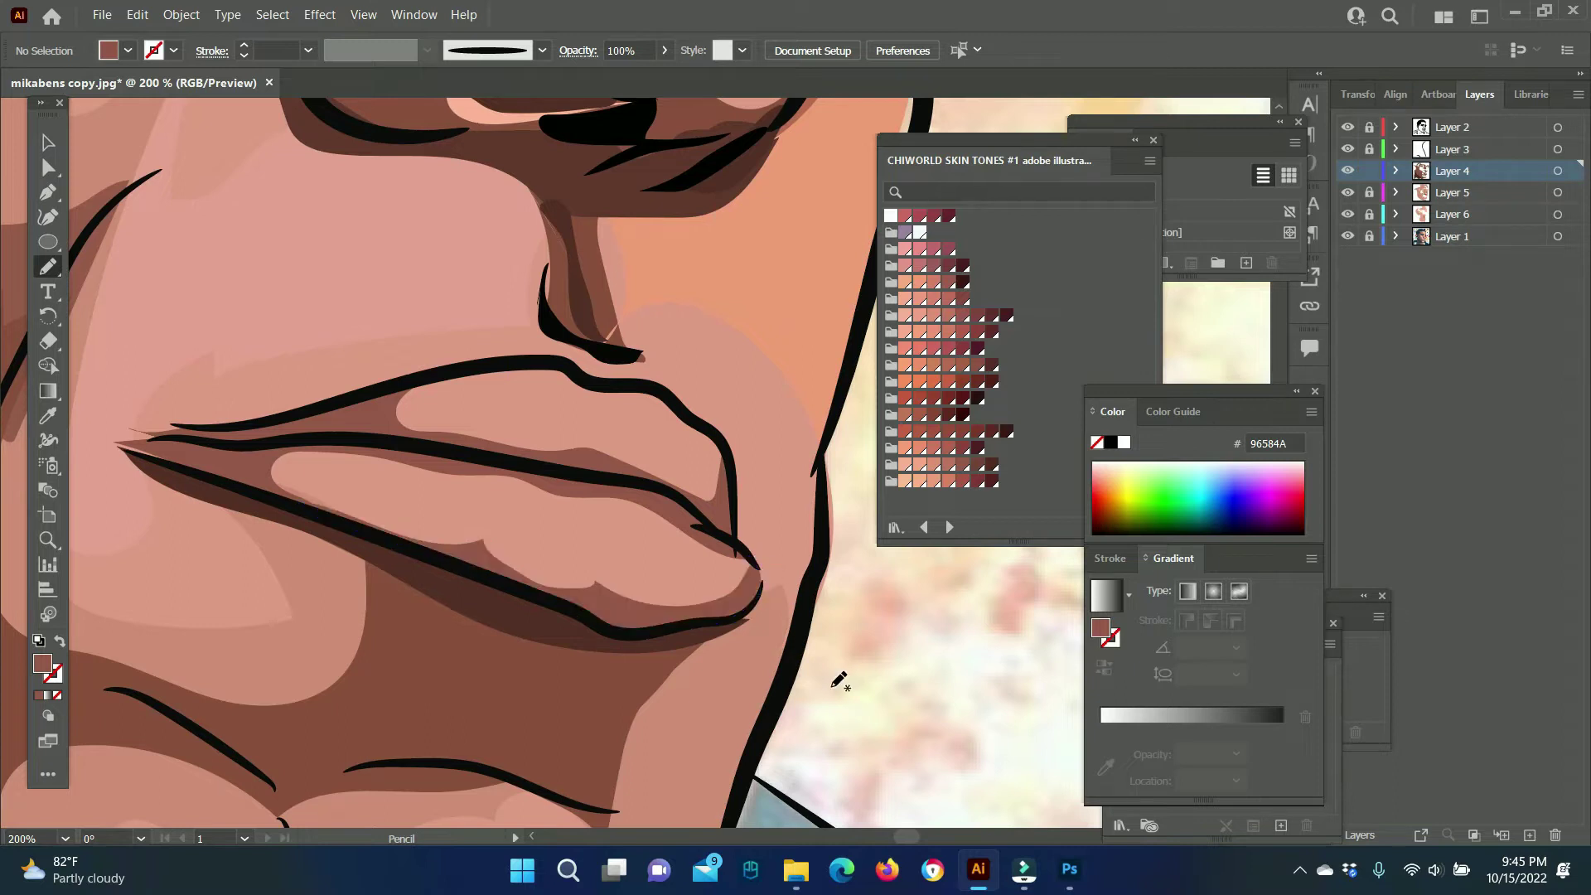
With fill 6B3D36, draw dark shadows at the lip corner and along the lip line.
{"action": "left_click", "coordinate": [47, 415]}
{"action": "scroll", "coordinate": [497, 439], "scroll_direction": "down", "scroll_amount": 3}
{"action": "scroll", "coordinate": [498, 439], "scroll_direction": "up", "scroll_amount": 3}
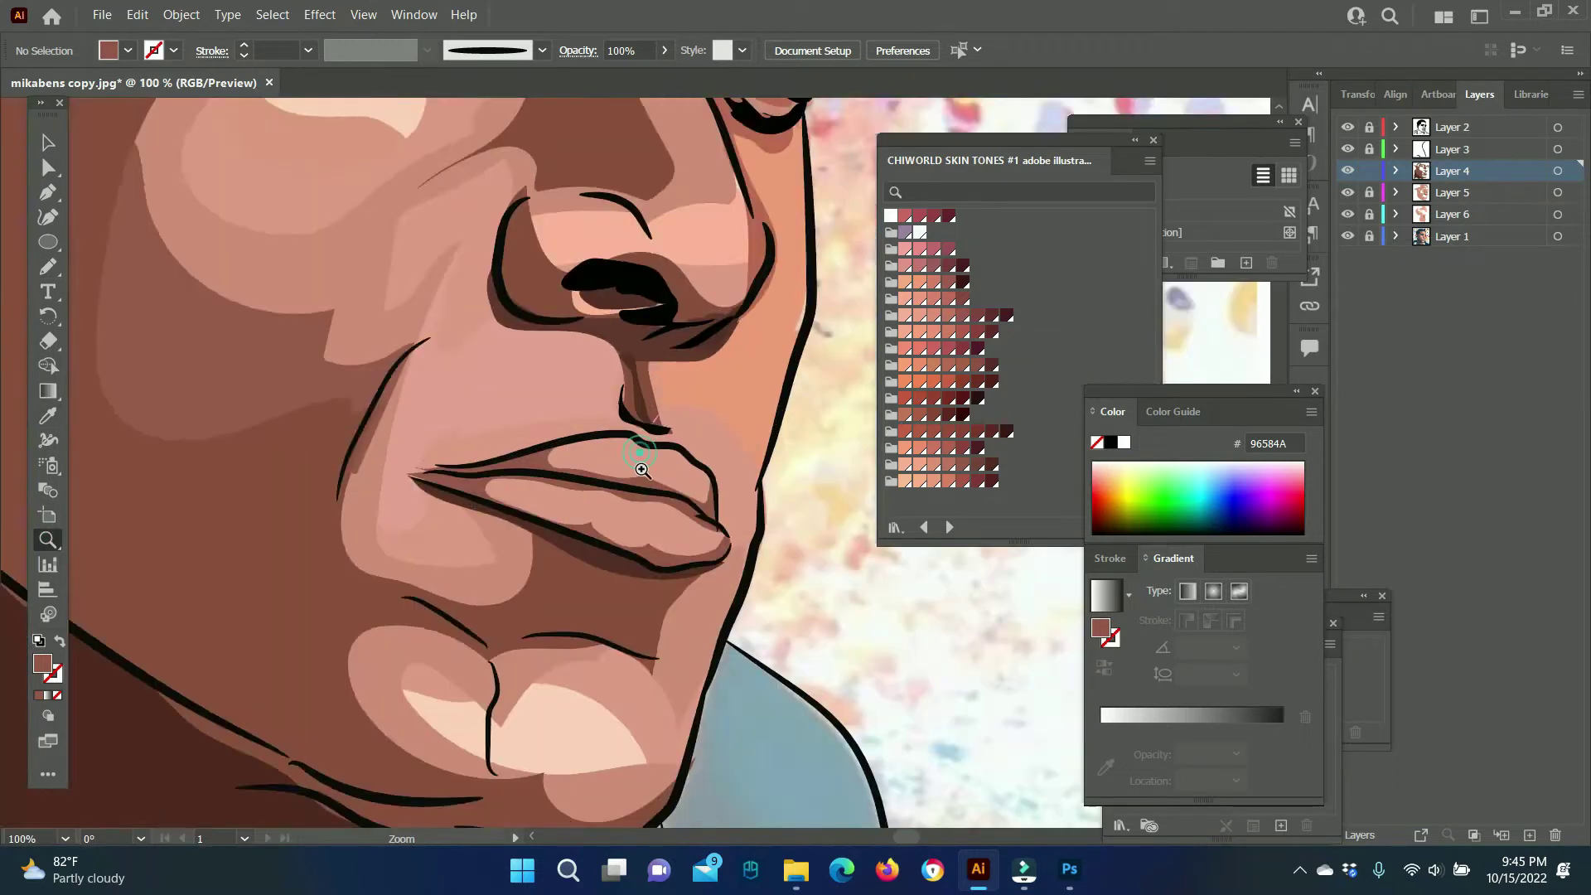
{"action": "left_click", "coordinate": [338, 427]}
{"action": "double_click", "coordinate": [42, 663]}
{"action": "left_click", "coordinate": [1555, 533]}
{"action": "key", "text": "n"}
{"action": "mouse_move", "coordinate": [430, 403]}
{"action": "left_mouse_down"}
{"action": "mouse_move", "coordinate": [296, 471]}
{"action": "mouse_move", "coordinate": [340, 419]}
{"action": "left_mouse_up"}
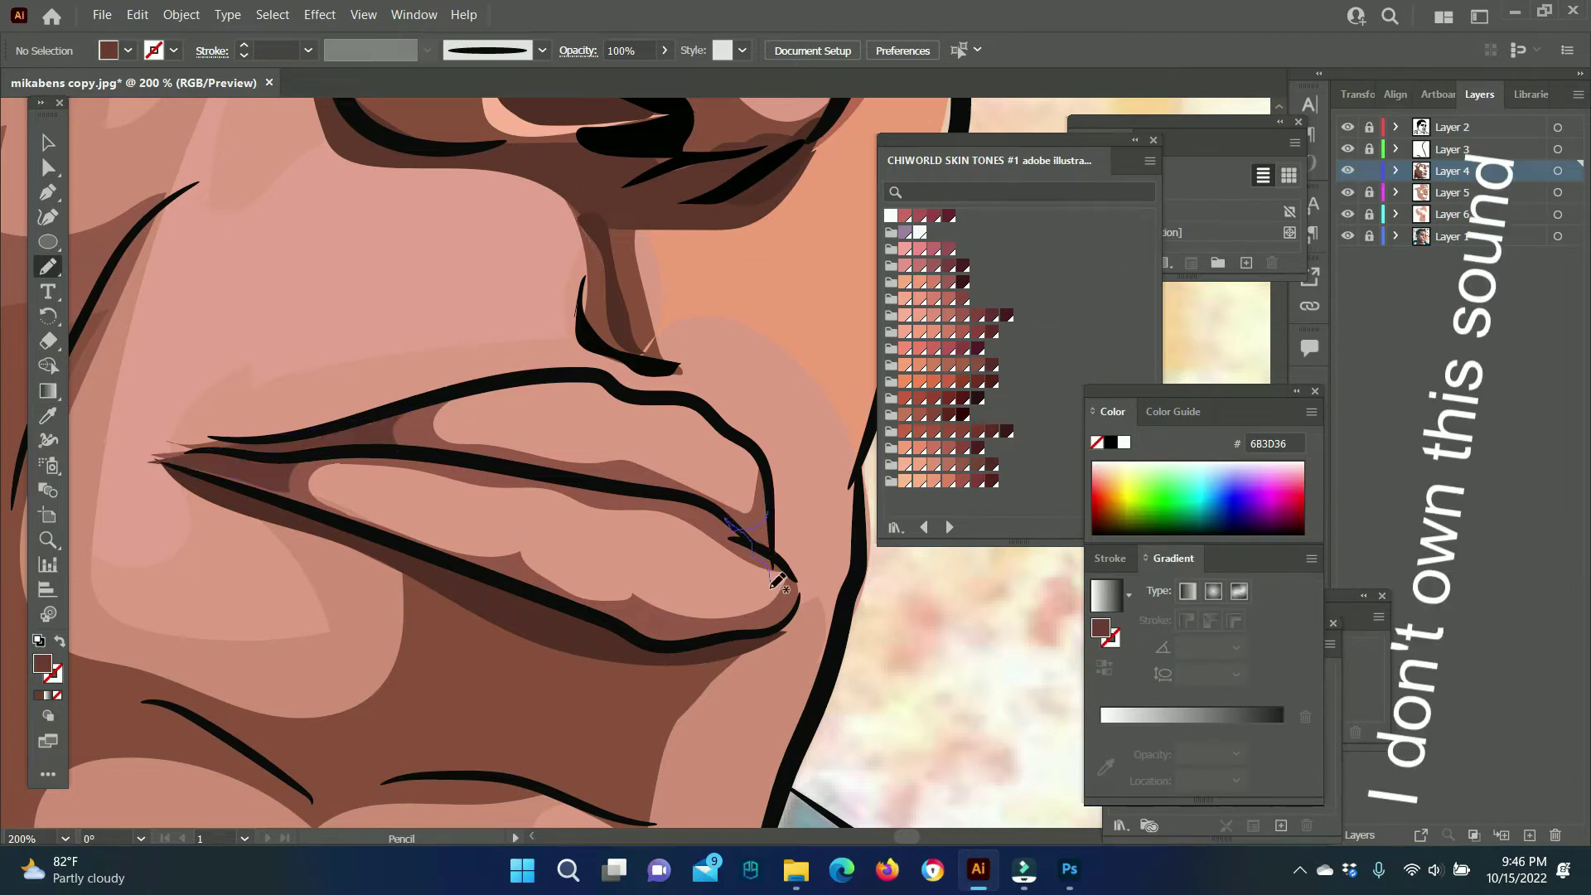
{"action": "left_click_drag", "start_coordinate": [791, 579], "coordinate": [366, 454]}
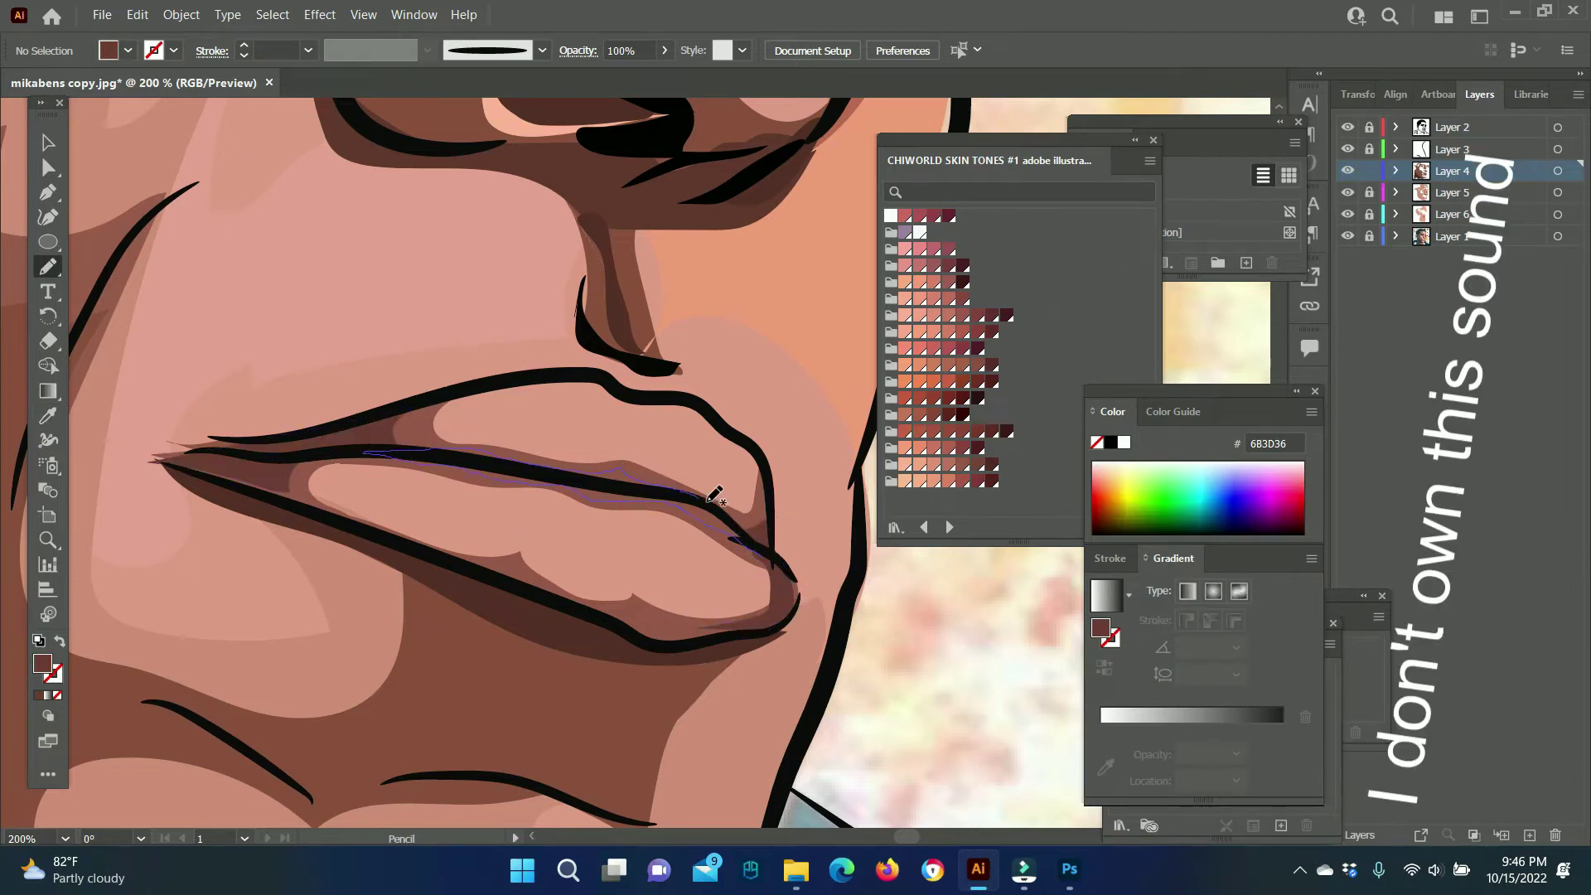
Set the fill to light pink EDB0A2 and zoom out to the whole portrait.
{"action": "double_click", "coordinate": [42, 663]}
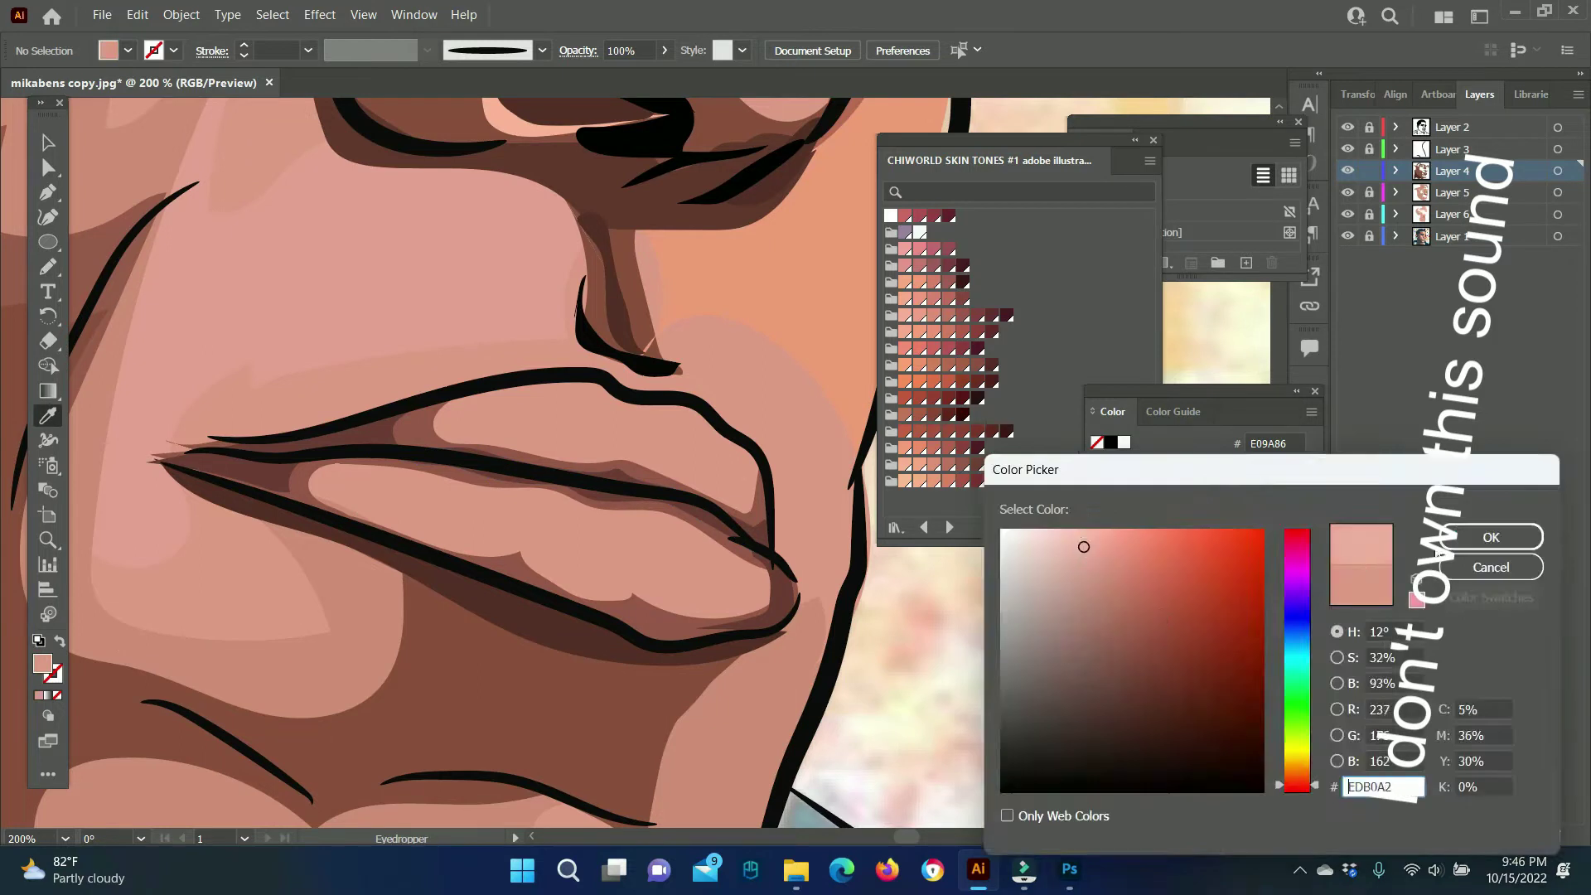
{"action": "key", "text": "Return"}
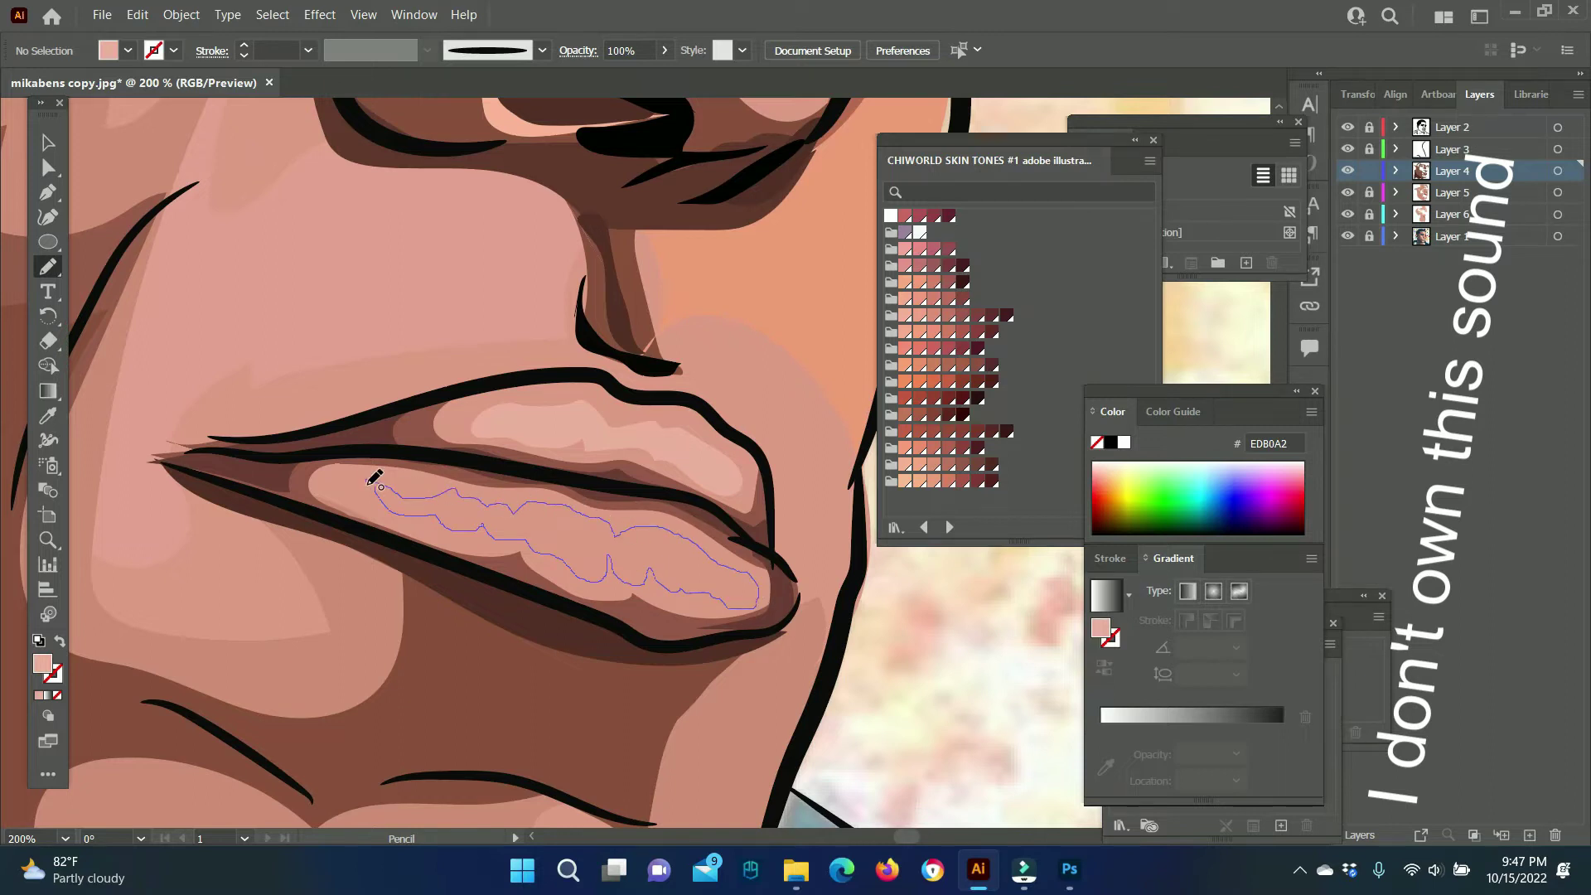
{"action": "key", "text": "z"}
{"action": "left_click_drag", "start_coordinate": [595, 471], "coordinate": [545, 521]}
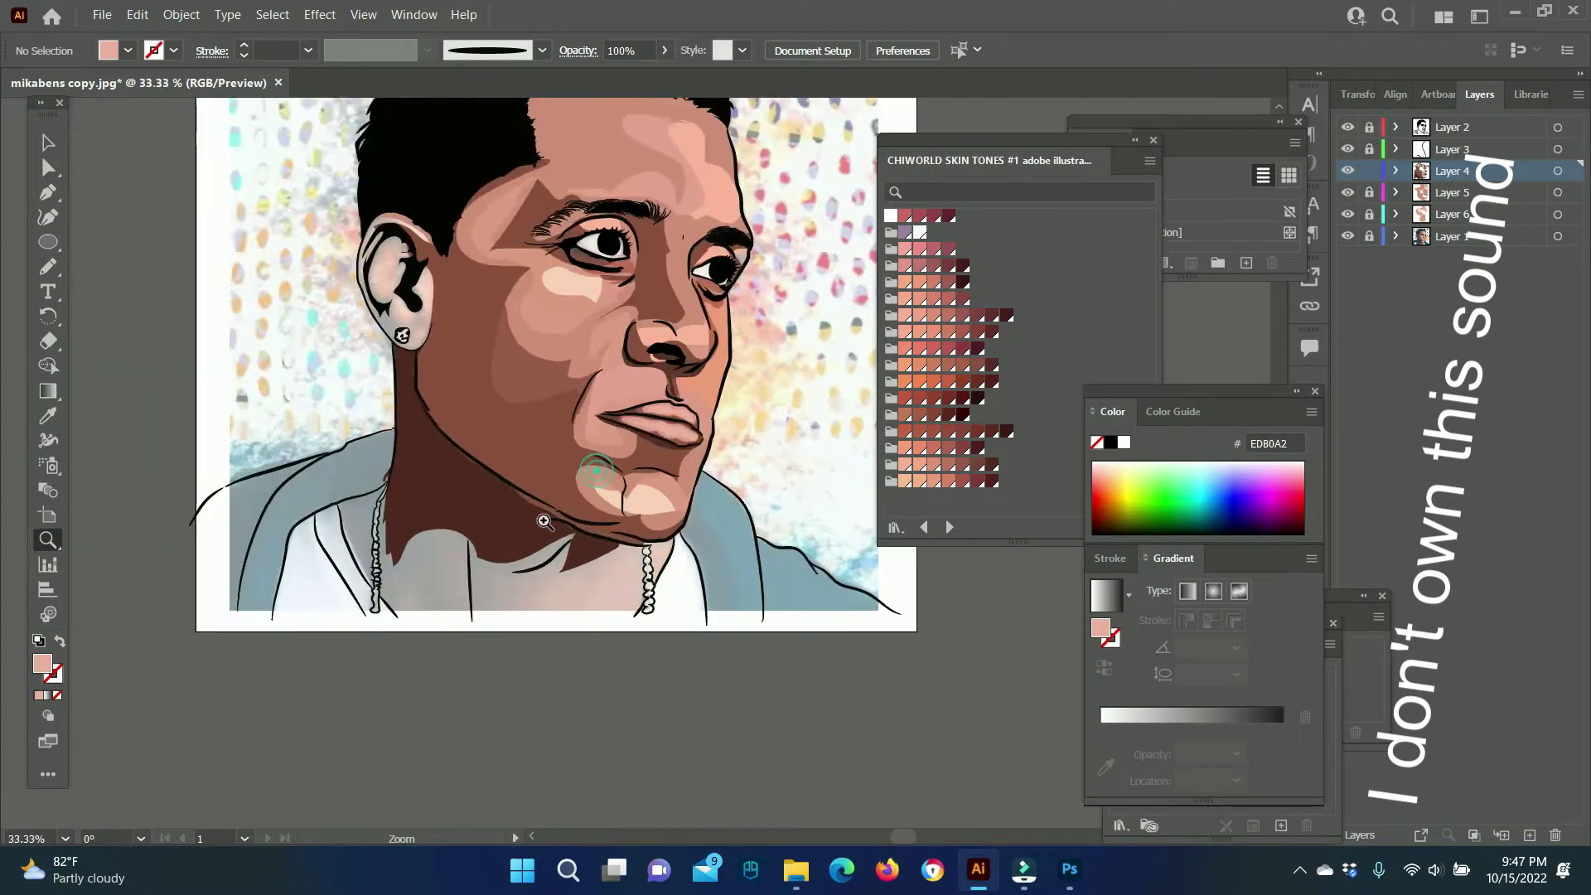
On Layer 6, draw a dark brown 2D1815 shadow shape below the jaw.
{"action": "left_click", "coordinate": [551, 547]}
{"action": "left_click", "coordinate": [1447, 213]}
{"action": "left_click", "coordinate": [47, 415]}
{"action": "left_click", "coordinate": [352, 367]}
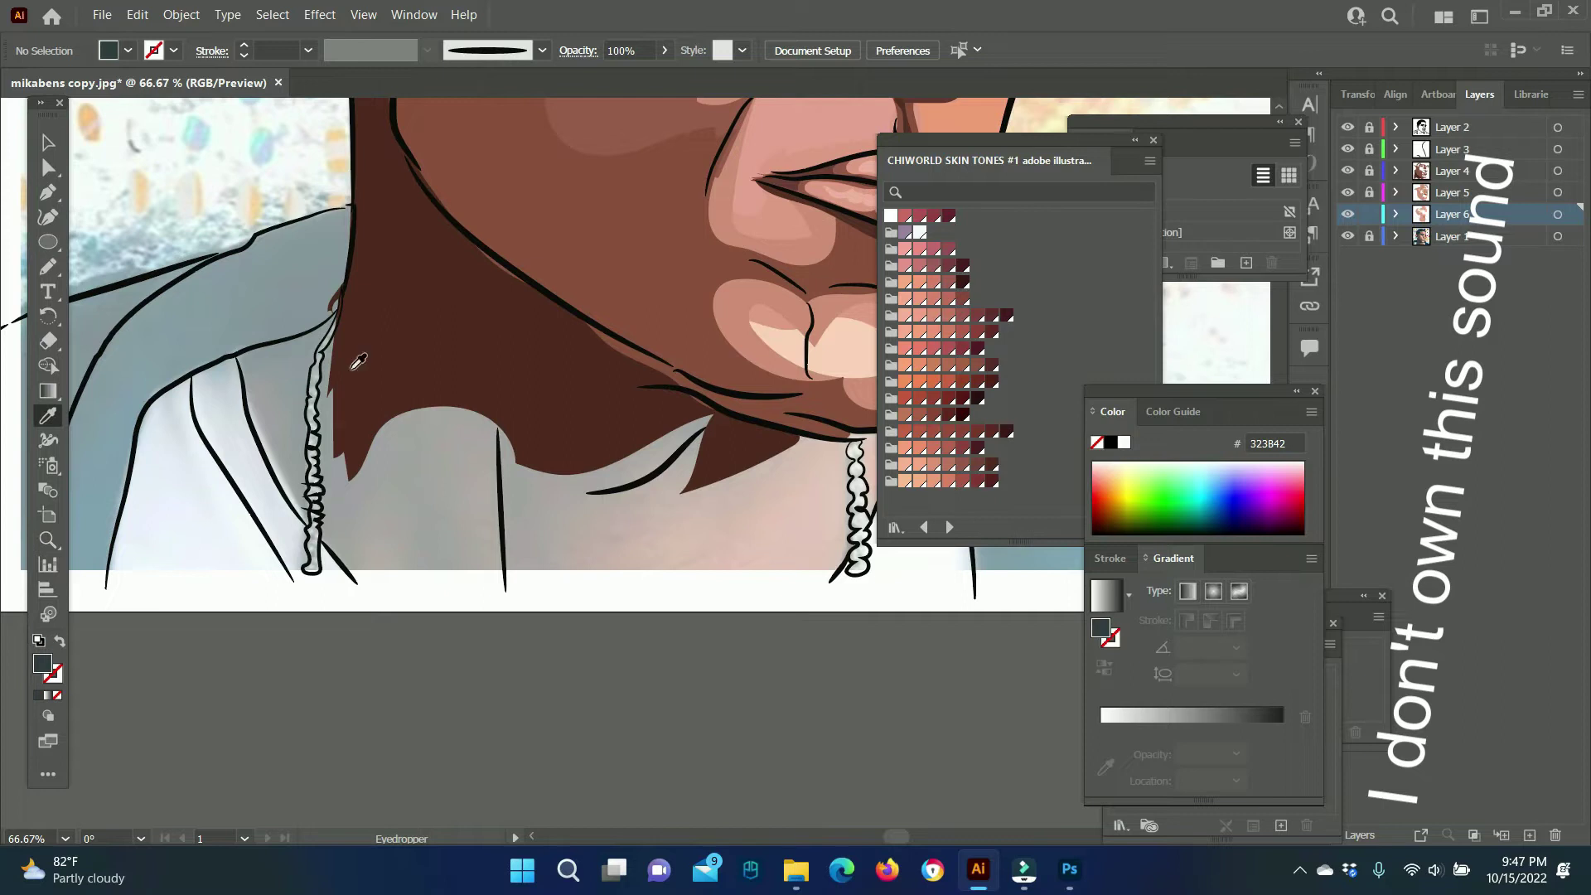
{"action": "key", "text": "n"}
{"action": "left_click_drag", "start_coordinate": [339, 305], "coordinate": [242, 352]}
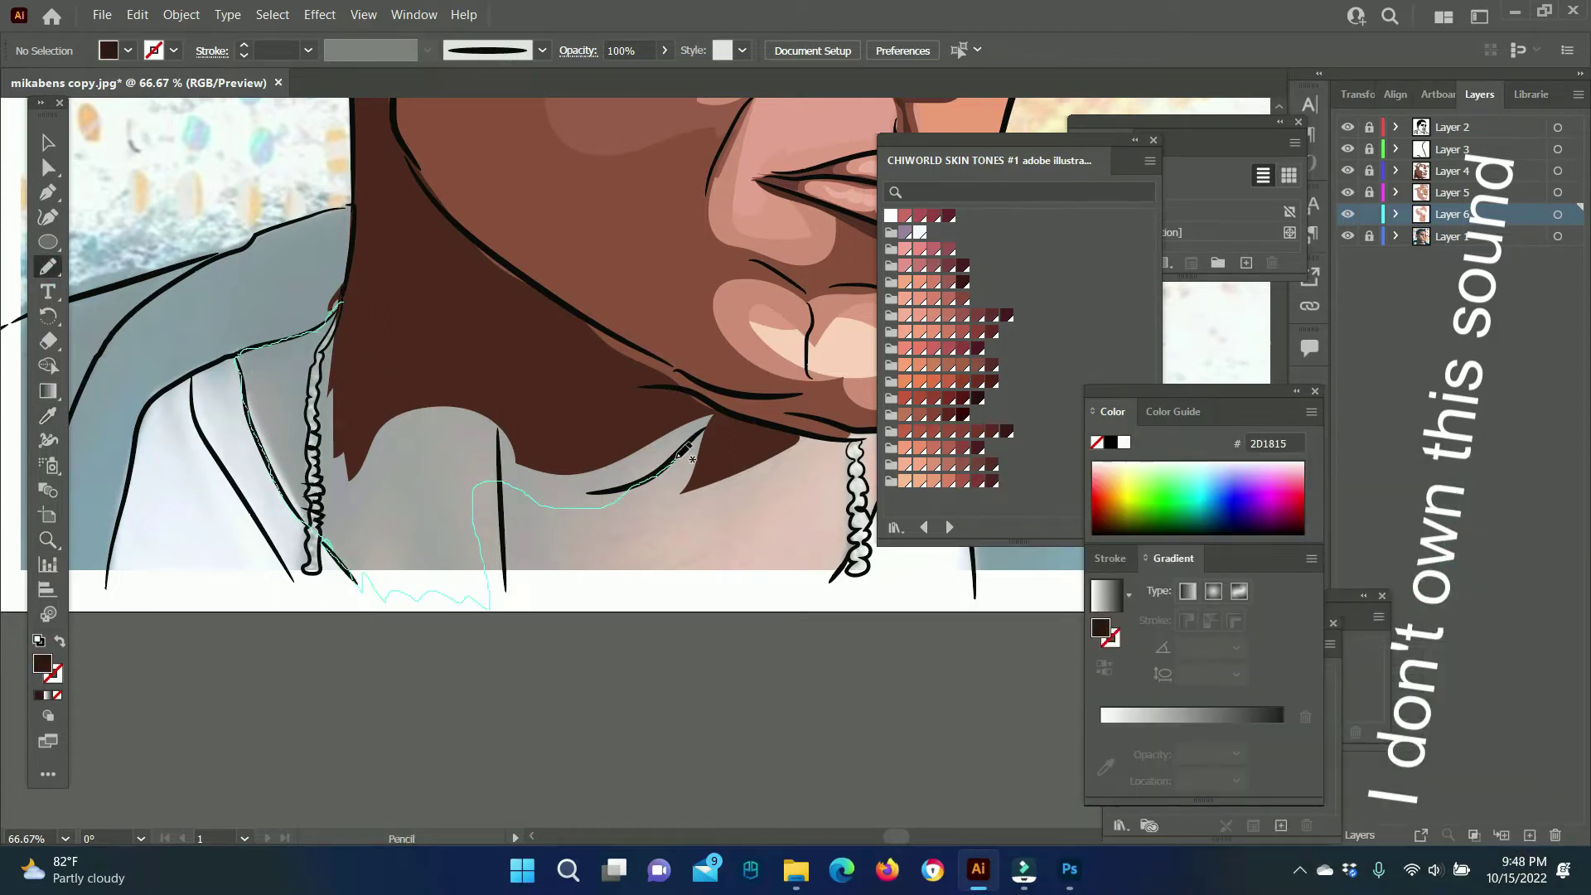
{"action": "left_click_drag", "start_coordinate": [829, 438], "coordinate": [340, 306]}
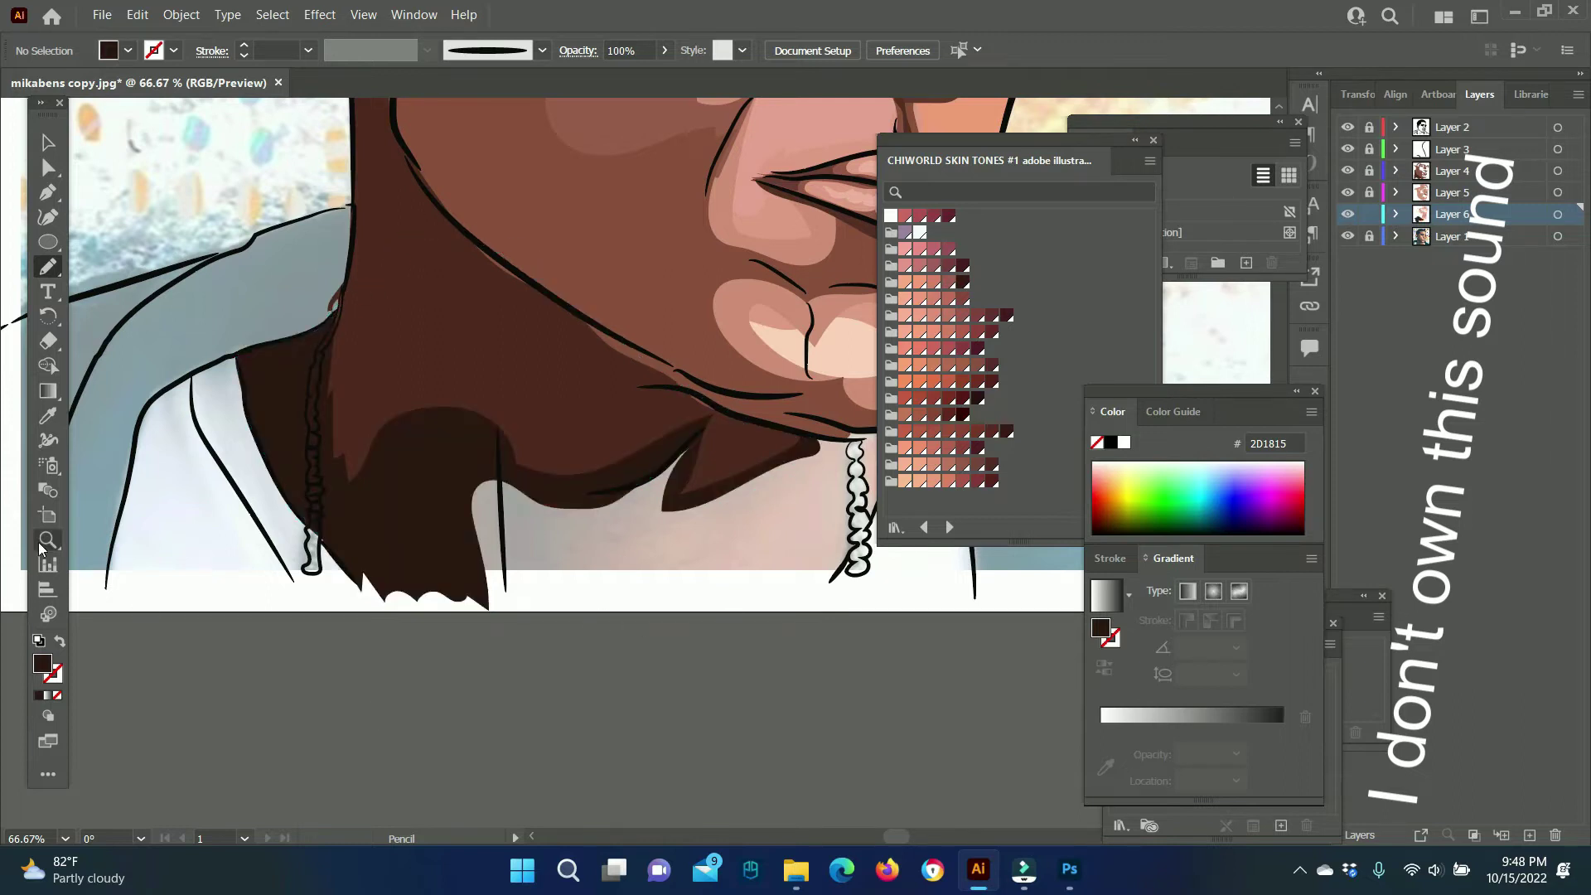
Recolour the lower neck shape to medium brown 633930.
{"action": "scroll", "coordinate": [331, 414], "scroll_direction": "down", "scroll_amount": 2}
{"action": "scroll", "coordinate": [539, 456], "scroll_direction": "up", "scroll_amount": 2}
{"action": "left_click", "coordinate": [544, 451], "text": "ctrl"}
{"action": "key", "text": "i"}
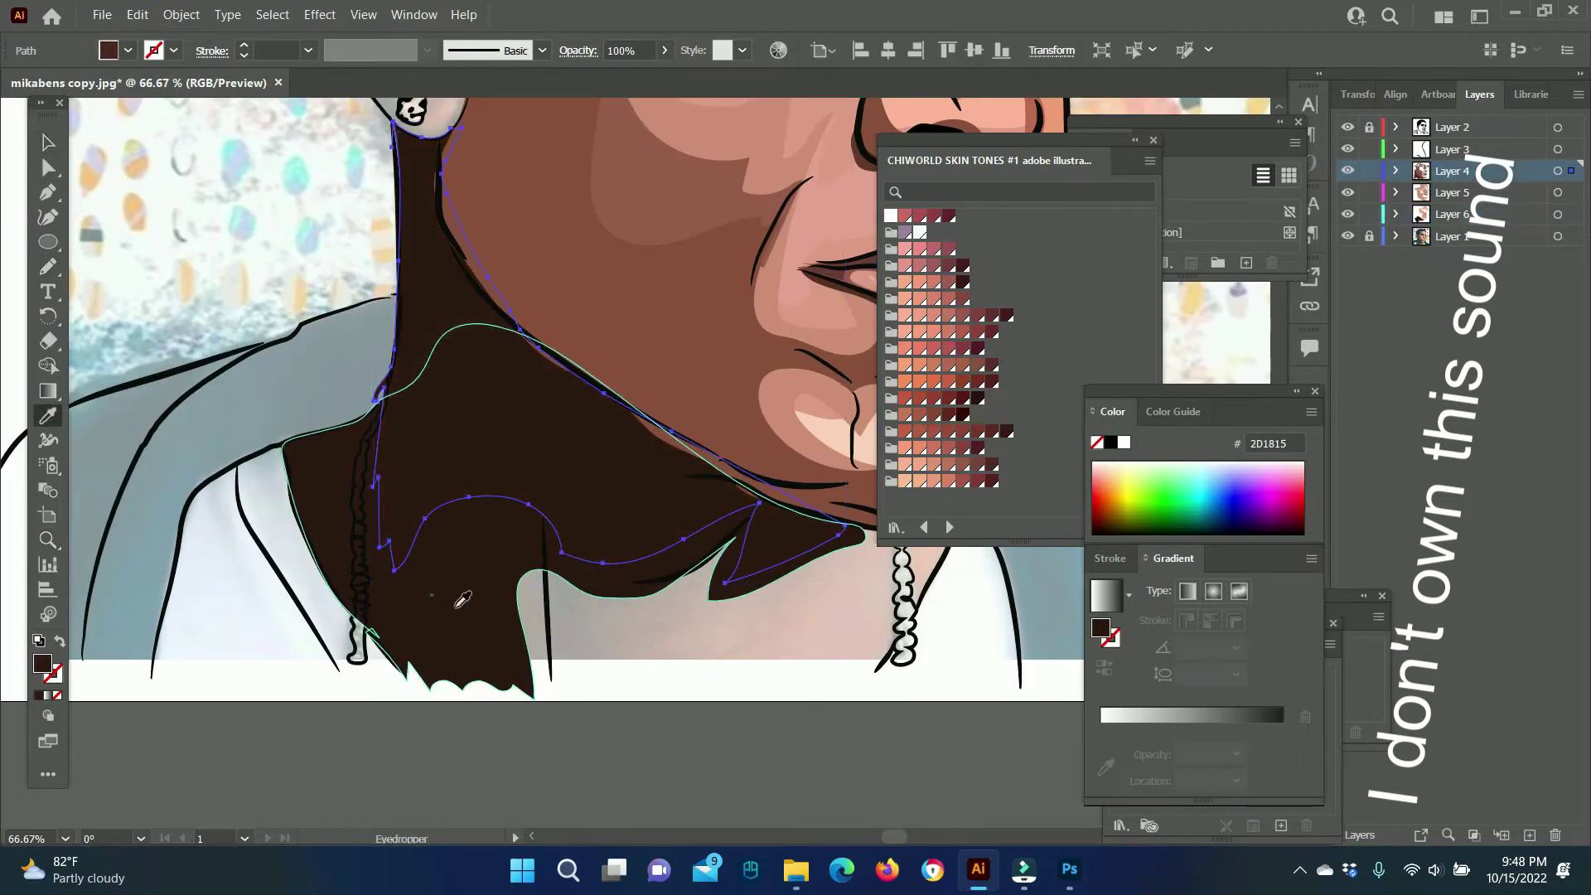
{"action": "left_click", "coordinate": [462, 598], "text": "ctrl"}
{"action": "double_click", "coordinate": [43, 663]}
{"action": "key", "text": "Return"}
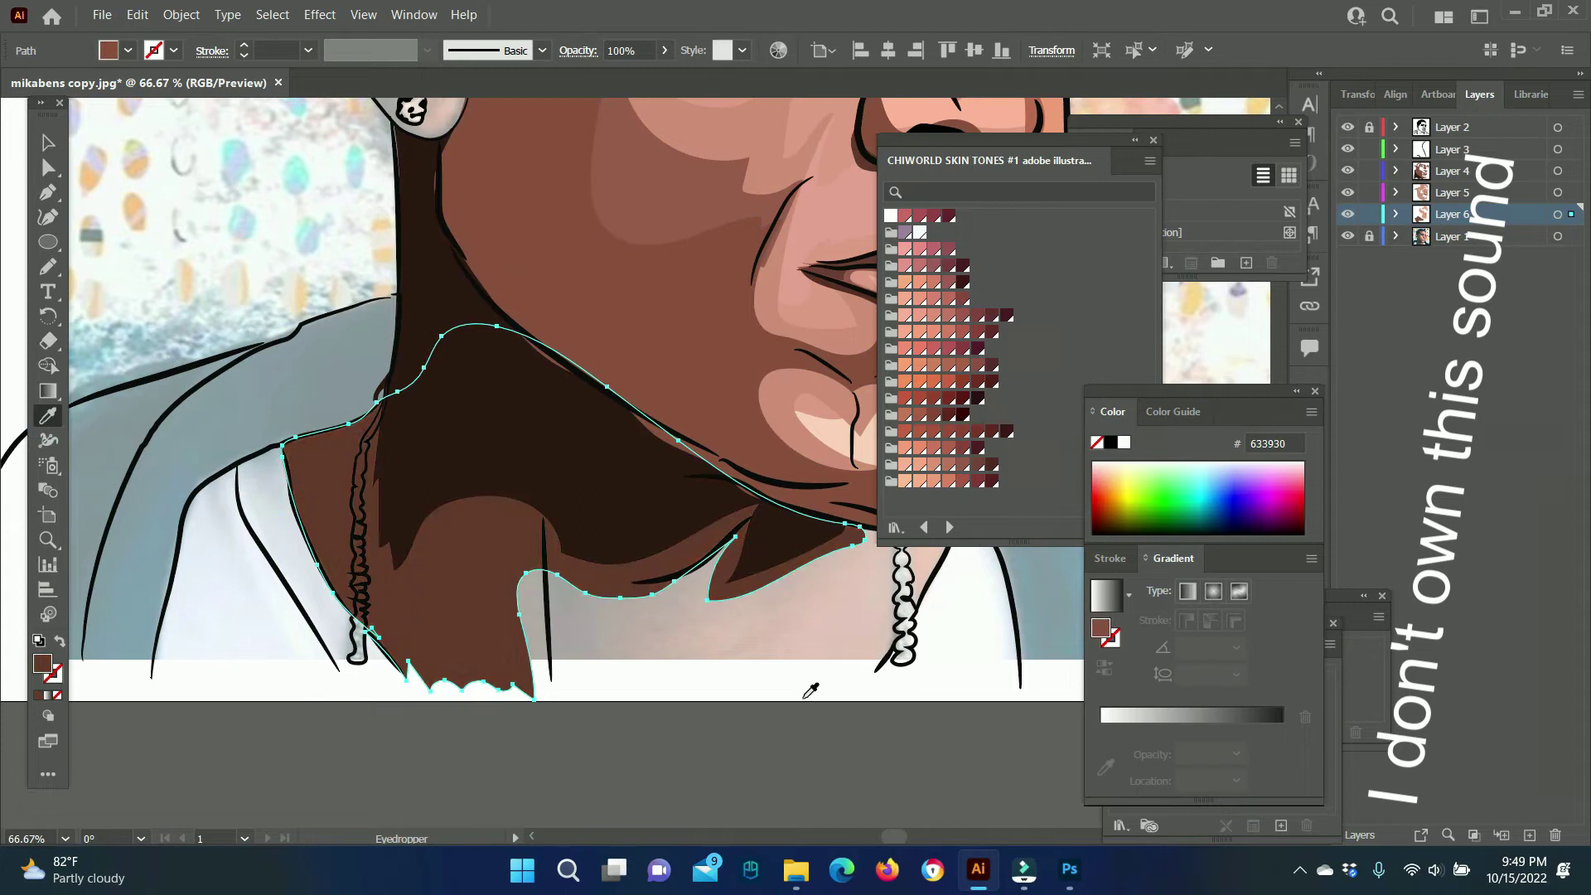
{"action": "left_click", "coordinate": [202, 202], "text": "ctrl"}
On Layer 4 with other layers locked, pencil extra shadow strokes across and down the neck.
{"action": "key", "text": "n"}
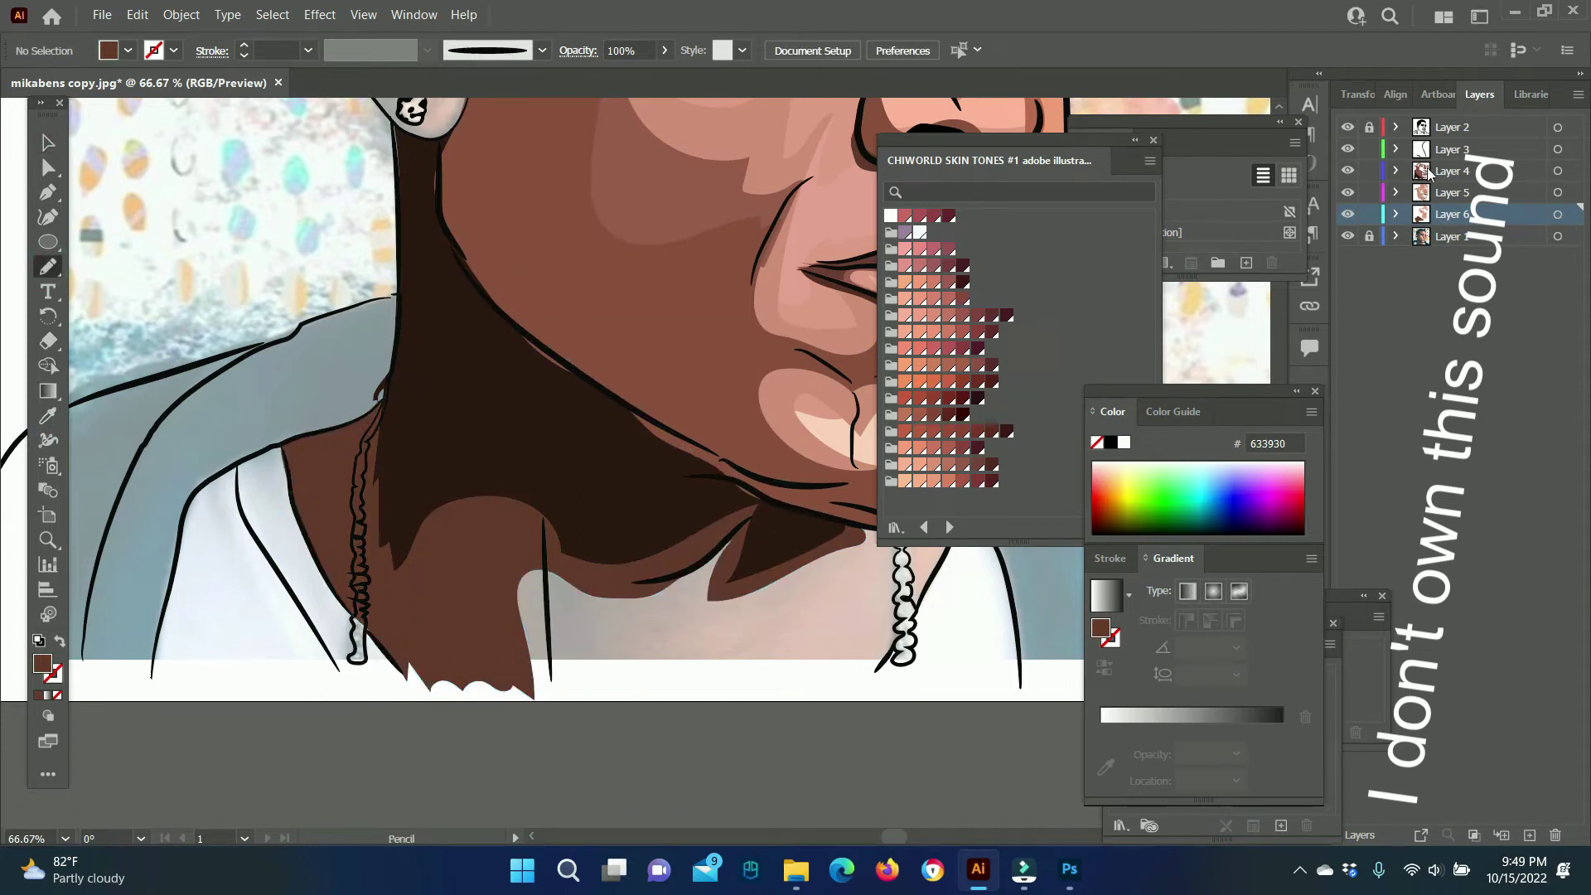
{"action": "left_click", "coordinate": [1429, 172]}
{"action": "left_click", "coordinate": [1369, 171], "text": "alt"}
{"action": "left_click_drag", "start_coordinate": [658, 451], "coordinate": [781, 505]}
{"action": "key", "text": "i"}
{"action": "key", "text": "n"}
{"action": "left_click", "coordinate": [543, 341], "text": "ctrl"}
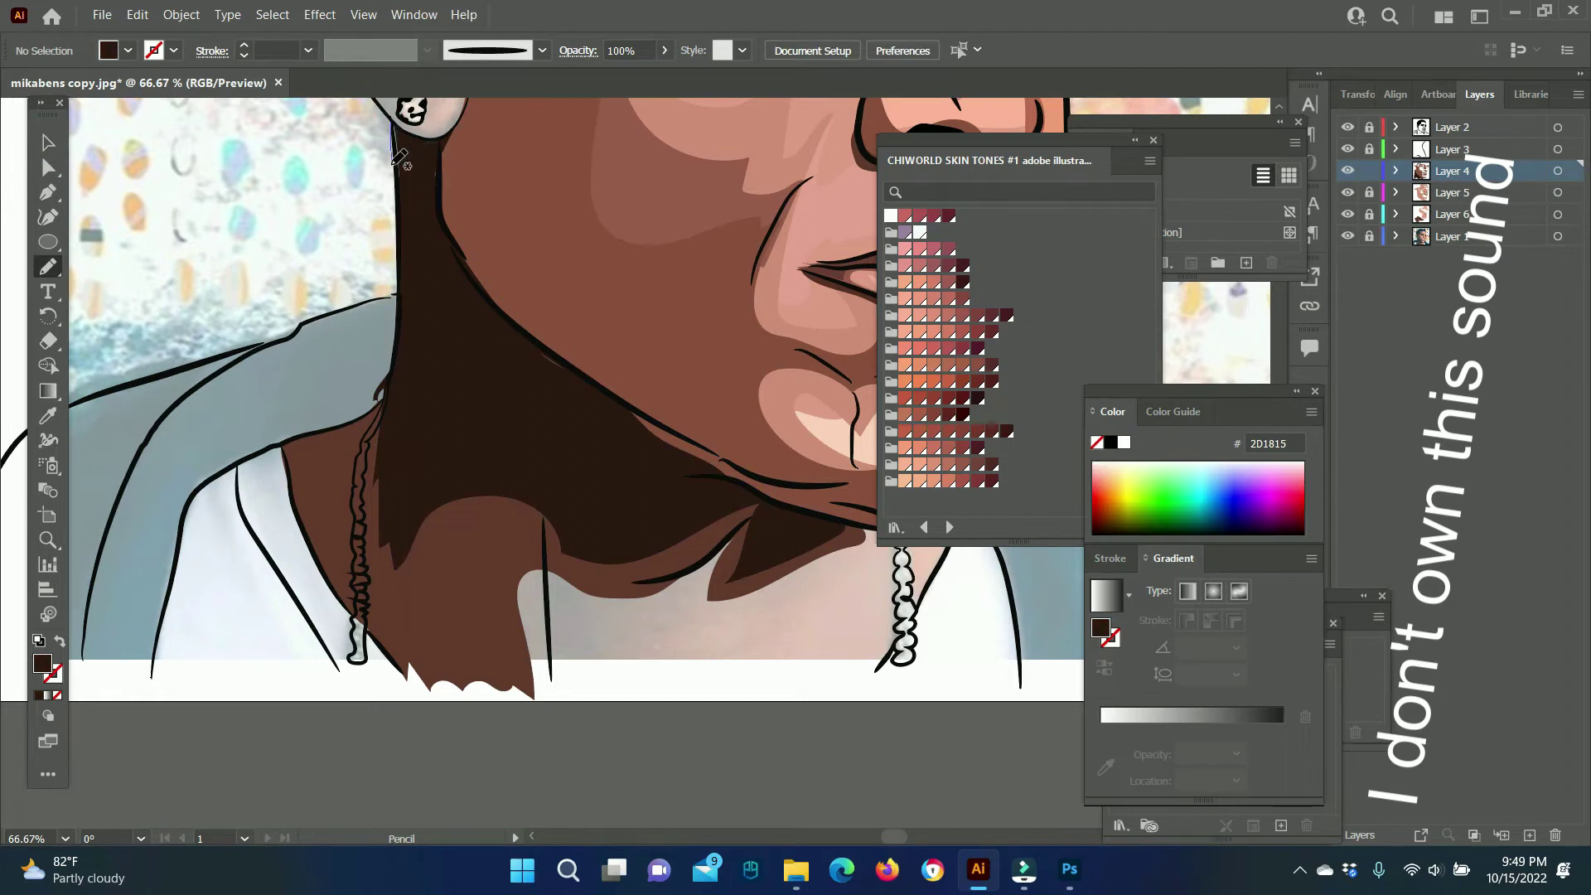
{"action": "key", "text": "ctrl+plus"}
{"action": "key", "text": "ctrl+plus"}
{"action": "key", "text": "ctrl+plus"}
{"action": "left_click_drag", "start_coordinate": [613, 452], "coordinate": [593, 541]}
On Layer 6, draw a dark ear shadow along the inner rim and earlobe, sent to back.
{"action": "key", "text": "ctrl+minus"}
{"action": "scroll", "coordinate": [658, 187], "scroll_direction": "up", "scroll_amount": 5}
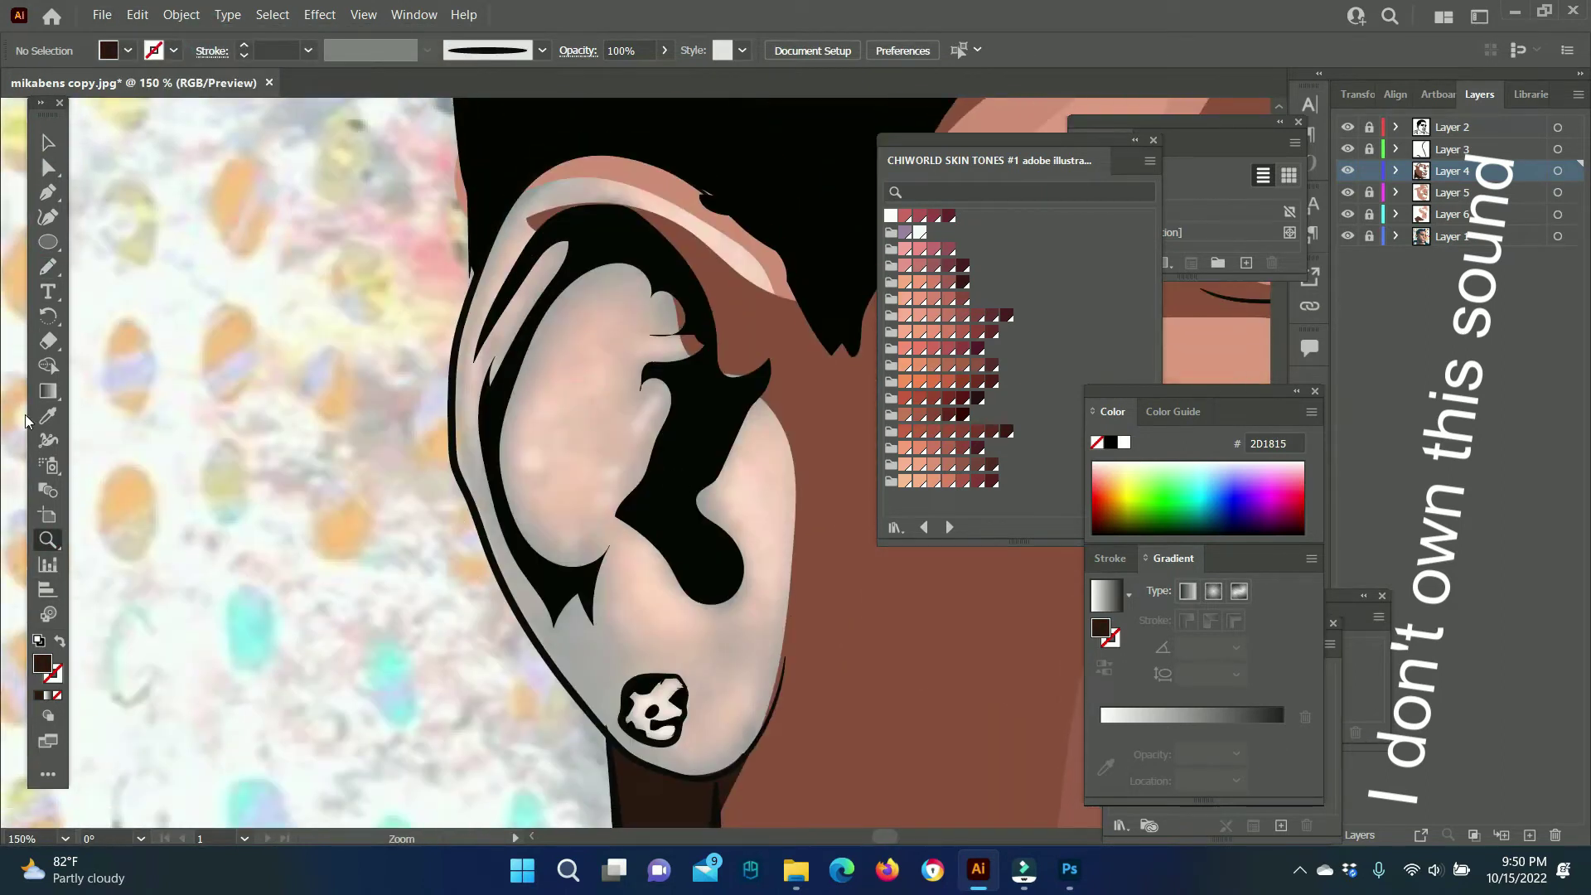
{"action": "left_click", "coordinate": [1383, 217]}
{"action": "left_click_drag", "start_coordinate": [489, 290], "coordinate": [707, 350]}
{"action": "left_click_drag", "start_coordinate": [776, 711], "coordinate": [737, 699]}
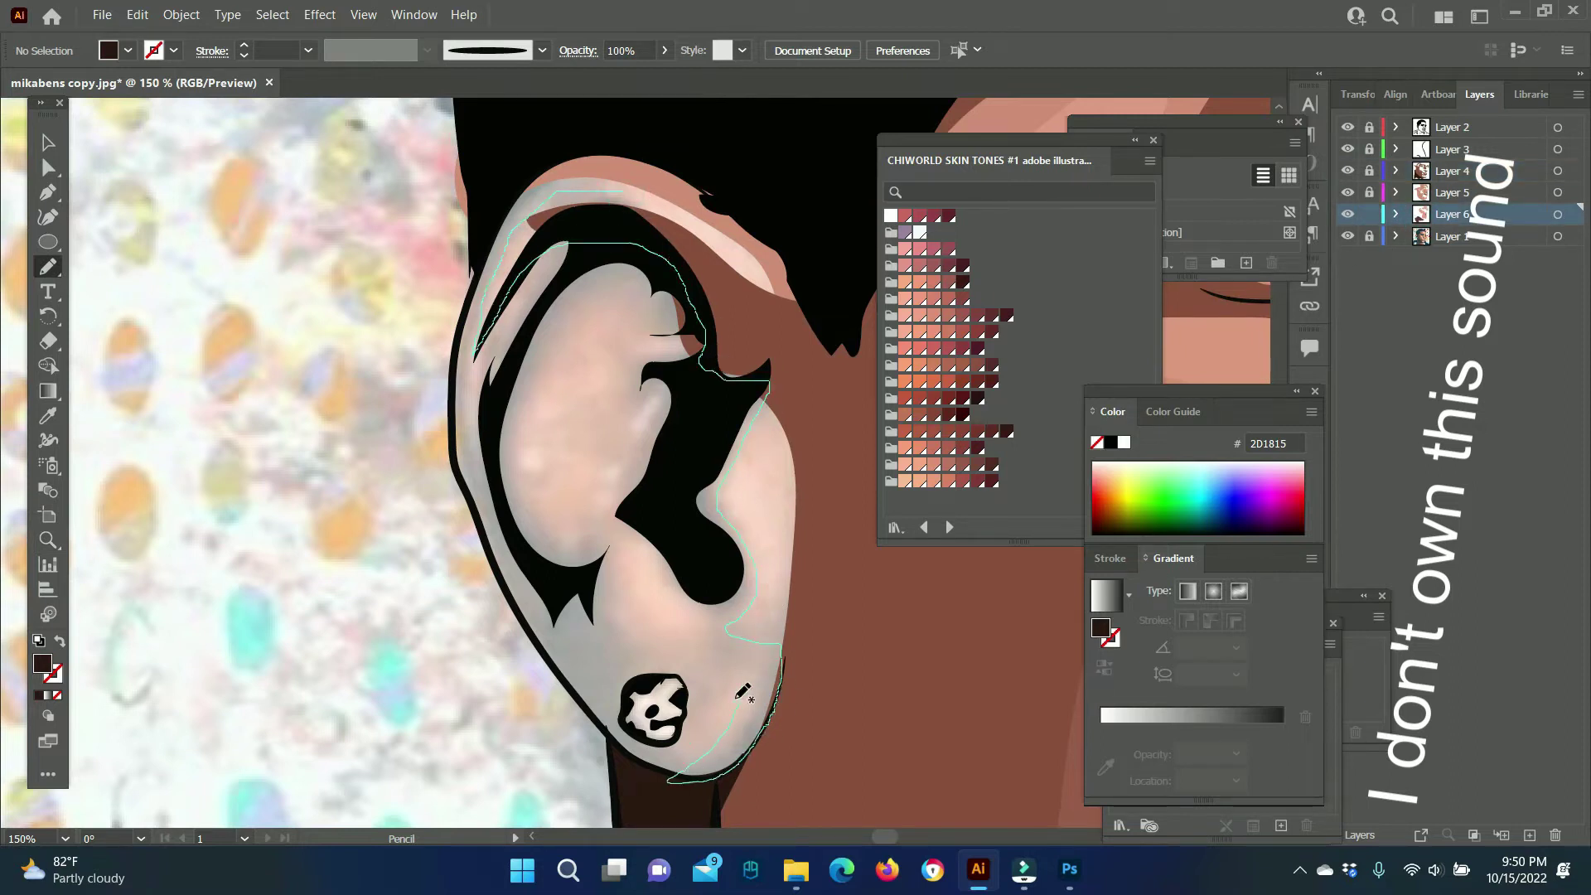
{"action": "left_click_drag", "start_coordinate": [501, 217], "coordinate": [630, 199]}
{"action": "key", "text": "v"}
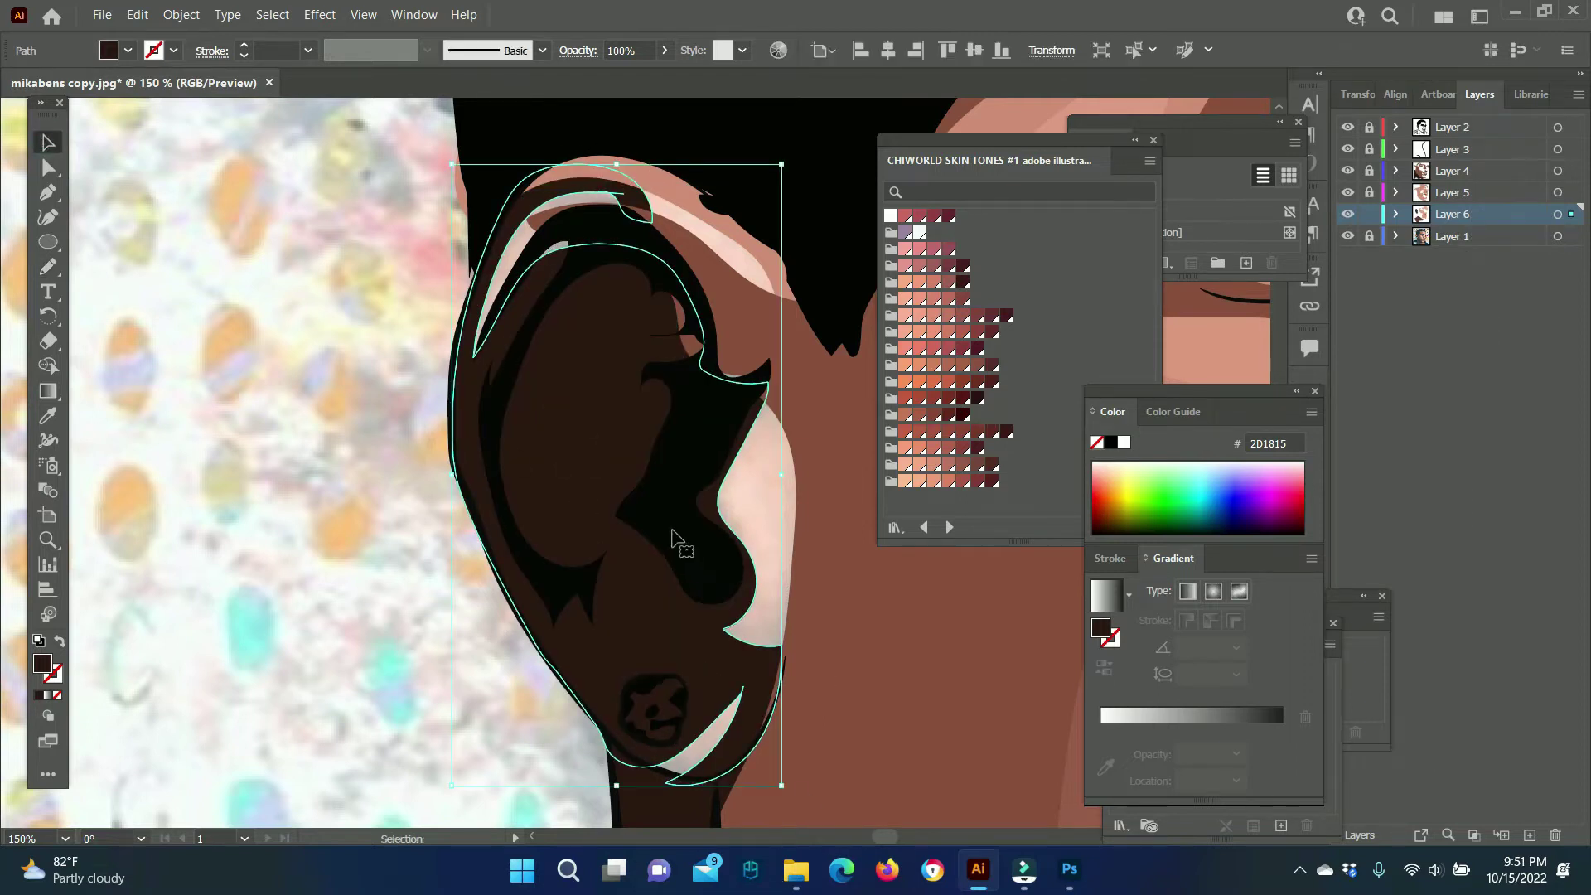
{"action": "key", "text": "ctrl+shift+bracketleft"}
{"action": "key", "text": "ctrl+shift+a"}
{"action": "key", "text": "n"}
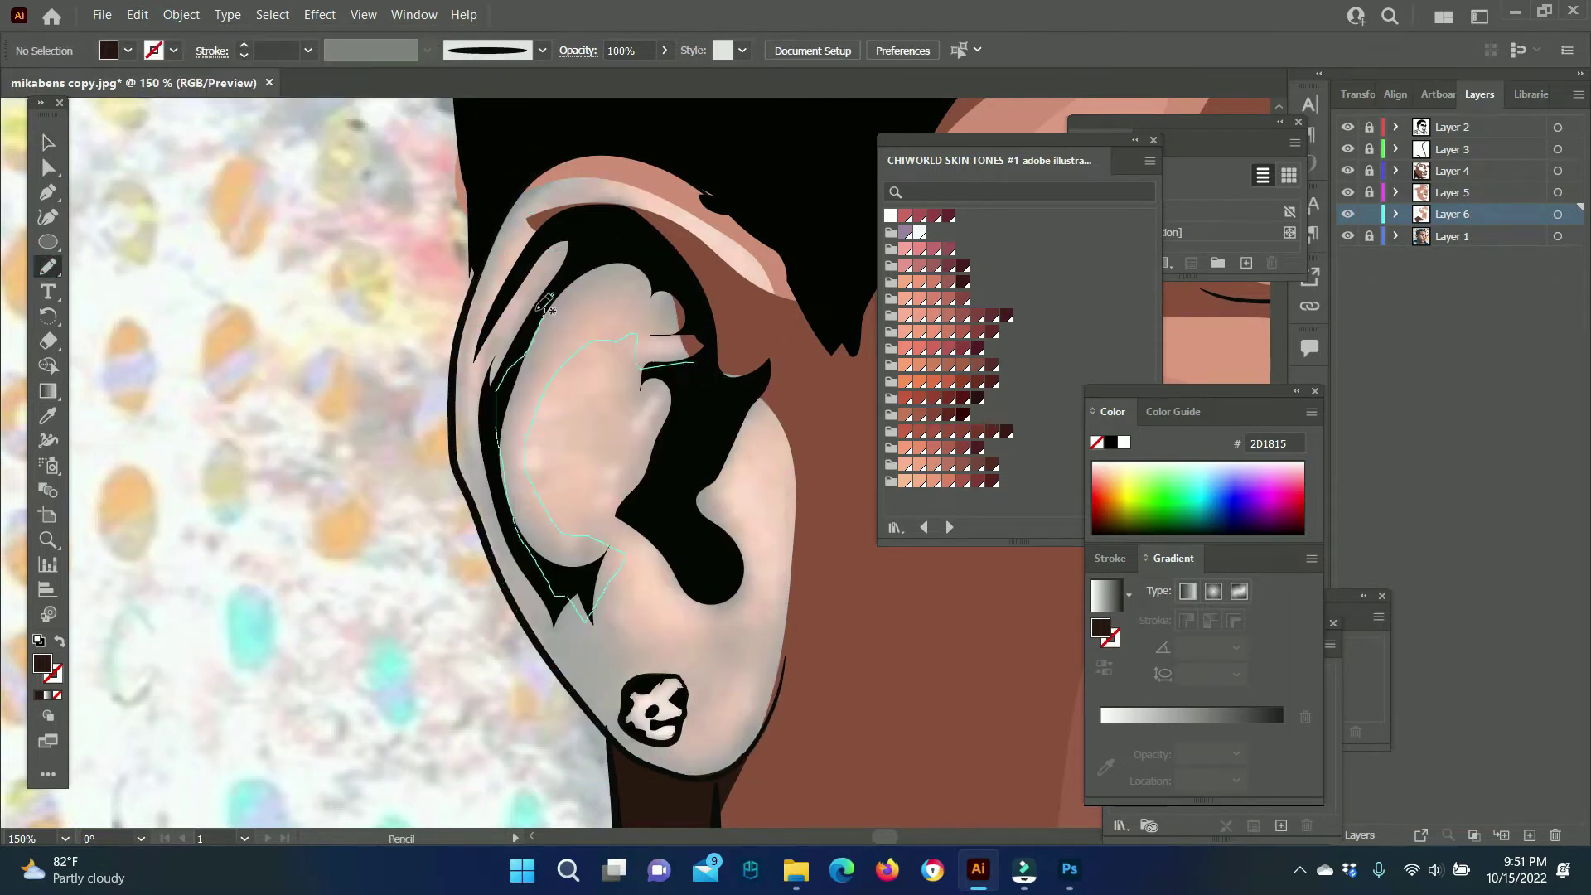
Add more dark shadow shapes inside the ear and along its outer edge.
{"action": "left_click_drag", "start_coordinate": [545, 302], "coordinate": [692, 361]}
{"action": "mouse_move", "coordinate": [659, 283]}
{"action": "left_mouse_down"}
{"action": "mouse_move", "coordinate": [712, 308]}
{"action": "mouse_move", "coordinate": [716, 506]}
{"action": "left_mouse_up"}
{"action": "scroll", "coordinate": [649, 295], "scroll_direction": "down", "scroll_amount": 2}
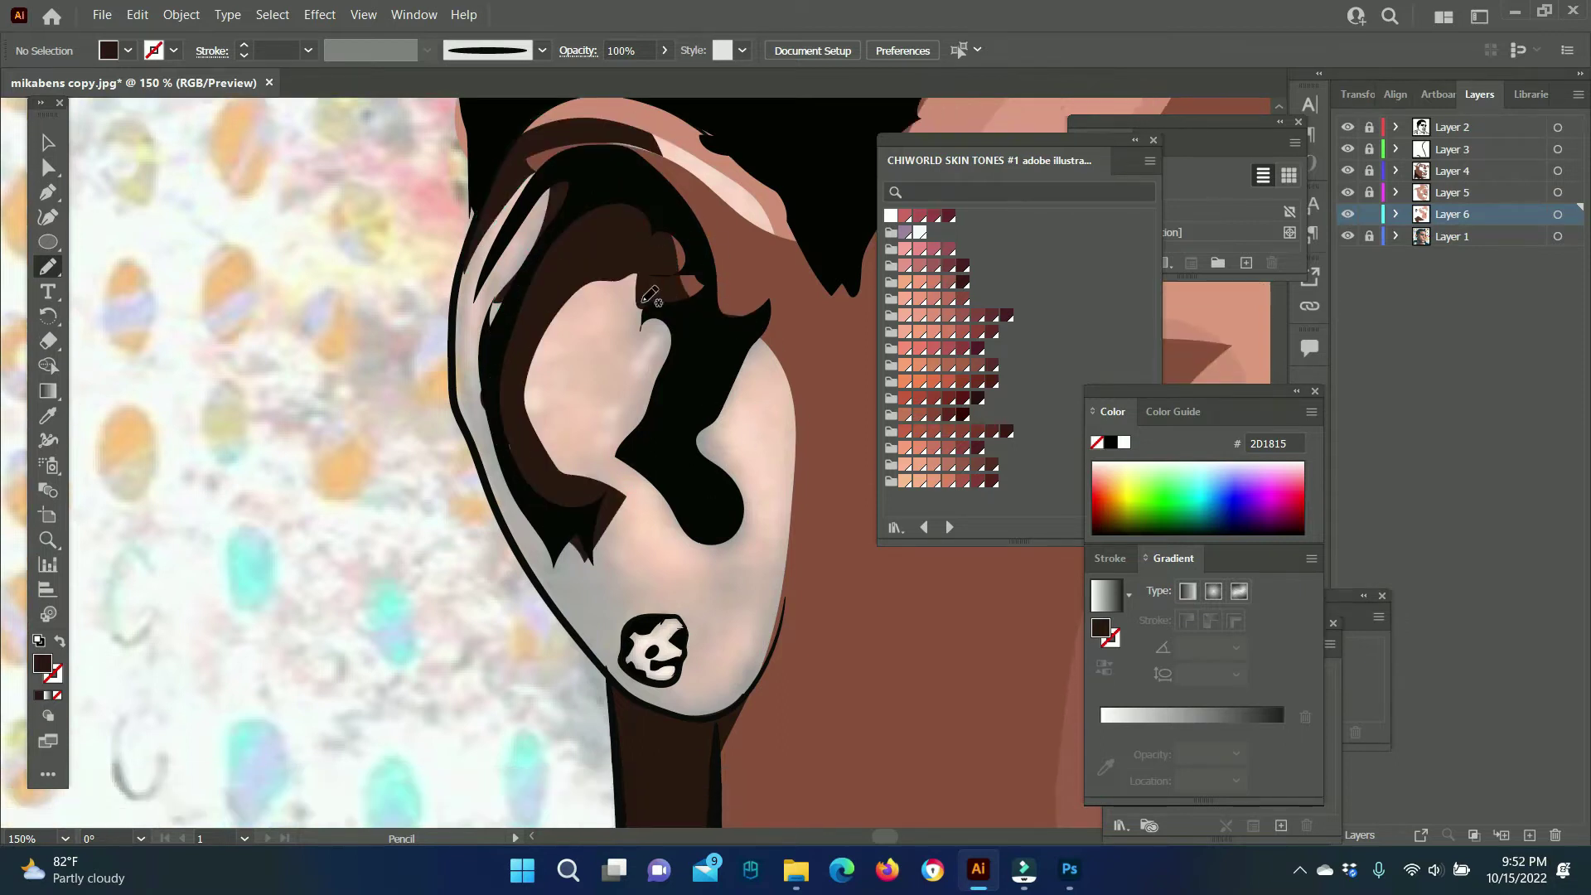
{"action": "mouse_move", "coordinate": [695, 612]}
{"action": "left_mouse_down"}
{"action": "mouse_move", "coordinate": [516, 495]}
{"action": "mouse_move", "coordinate": [676, 718]}
{"action": "left_mouse_up"}
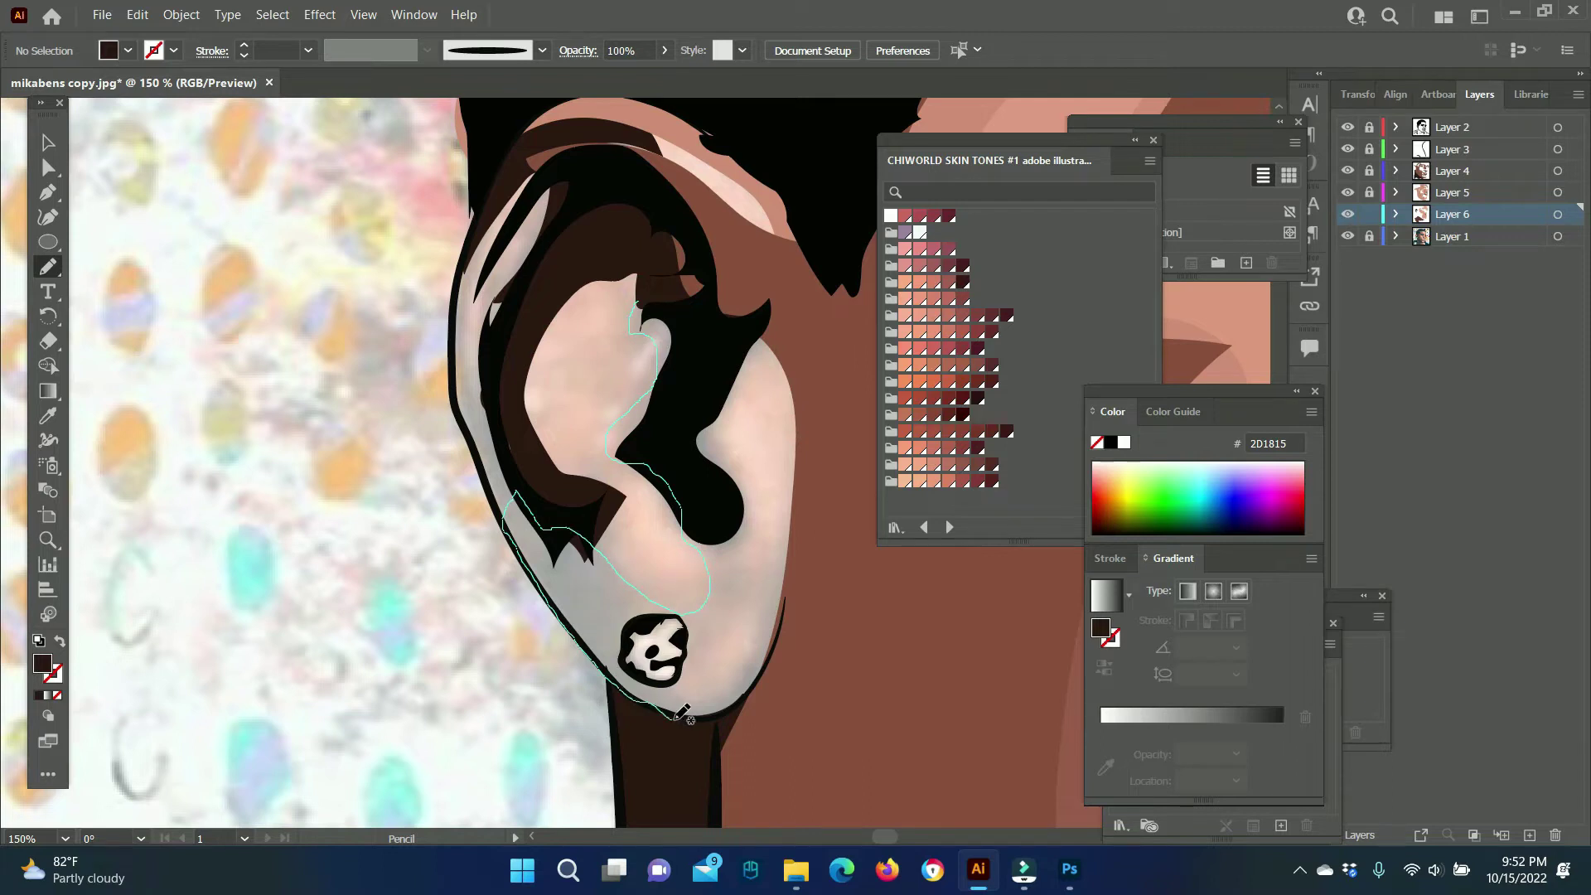
{"action": "left_click_drag", "start_coordinate": [715, 335], "coordinate": [719, 341]}
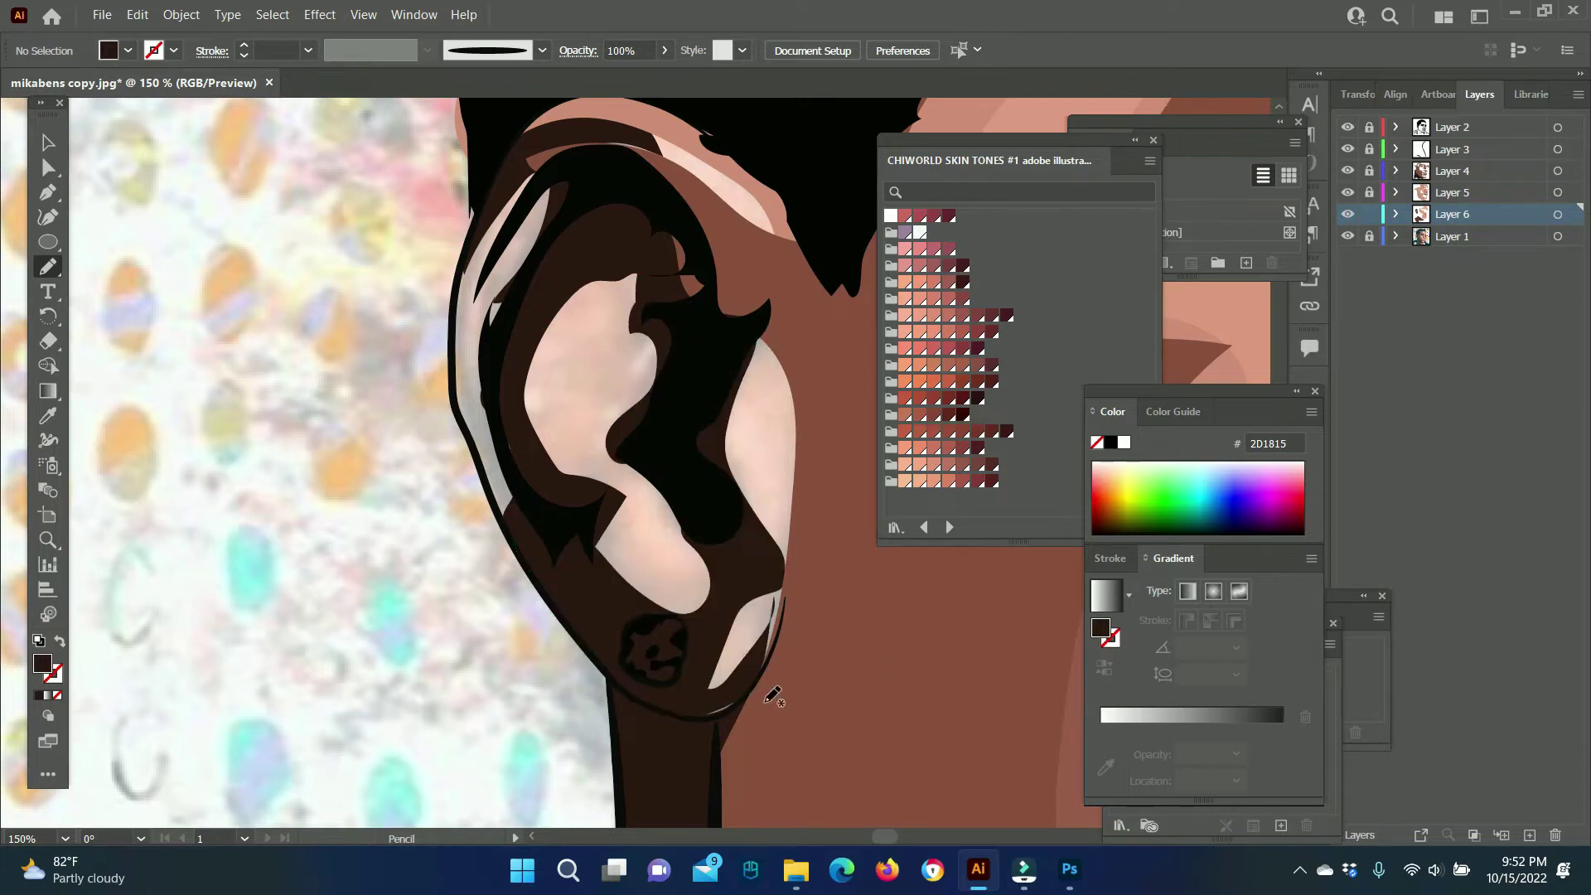
{"action": "scroll", "coordinate": [530, 265], "scroll_direction": "up", "scroll_amount": 2}
{"action": "left_click_drag", "start_coordinate": [529, 264], "coordinate": [480, 341]}
{"action": "left_click_drag", "start_coordinate": [487, 516], "coordinate": [529, 265]}
Zoom in on the ear and start light peach FEAB94 shading on a new layer.
{"action": "key", "text": "ctrl+minus"}
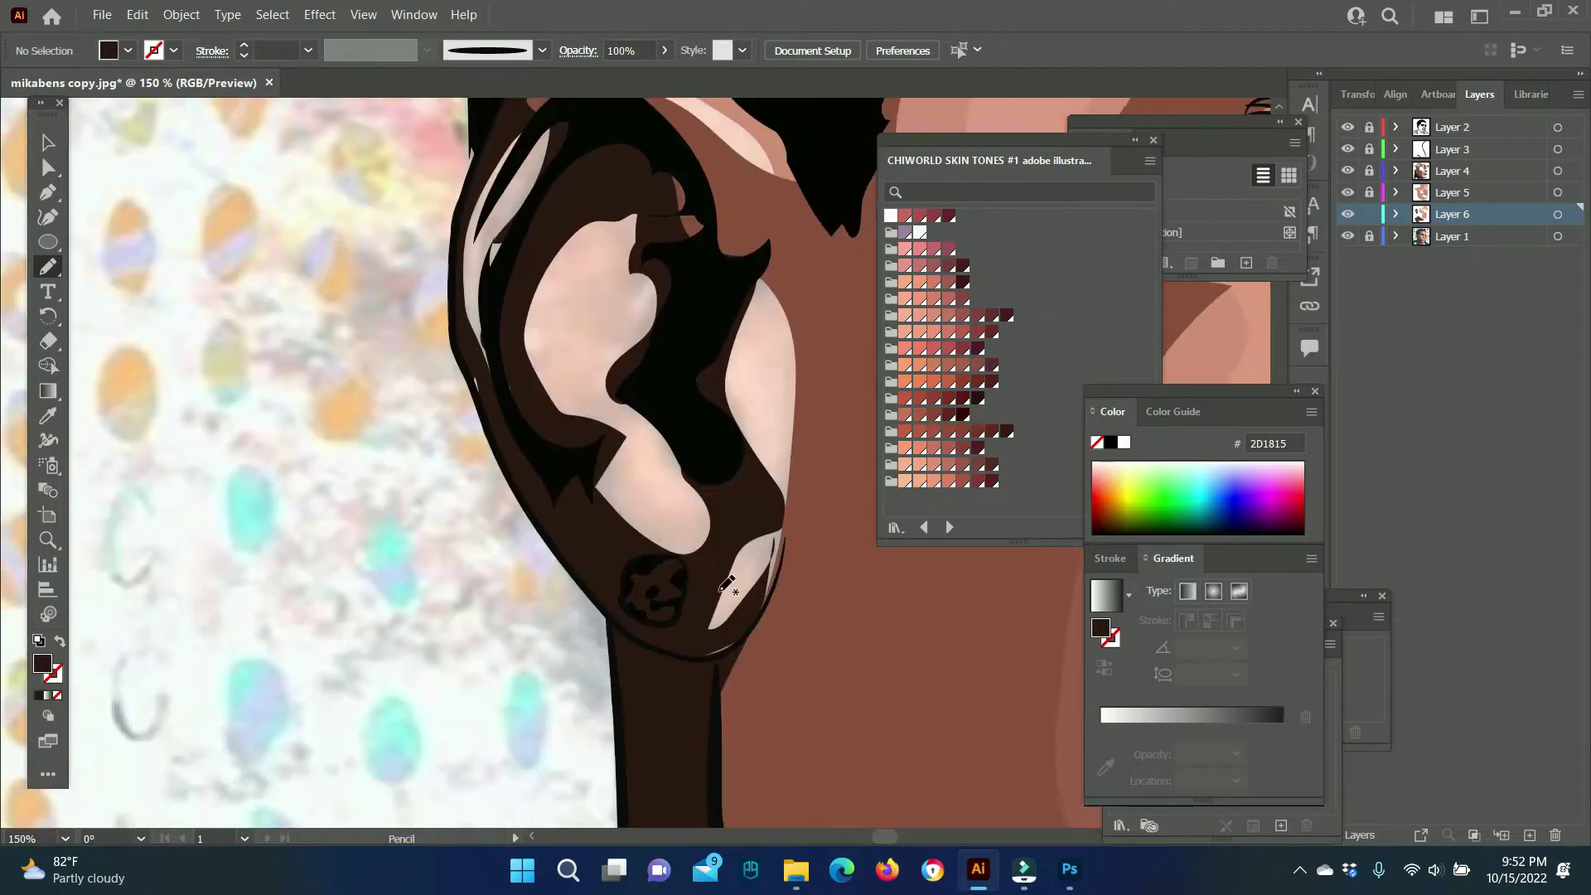
{"action": "key", "text": "ctrl+minus"}
{"action": "key", "text": "z"}
{"action": "left_click", "coordinate": [634, 514], "text": "alt"}
{"action": "left_click_drag", "start_coordinate": [634, 514], "coordinate": [905, 507]}
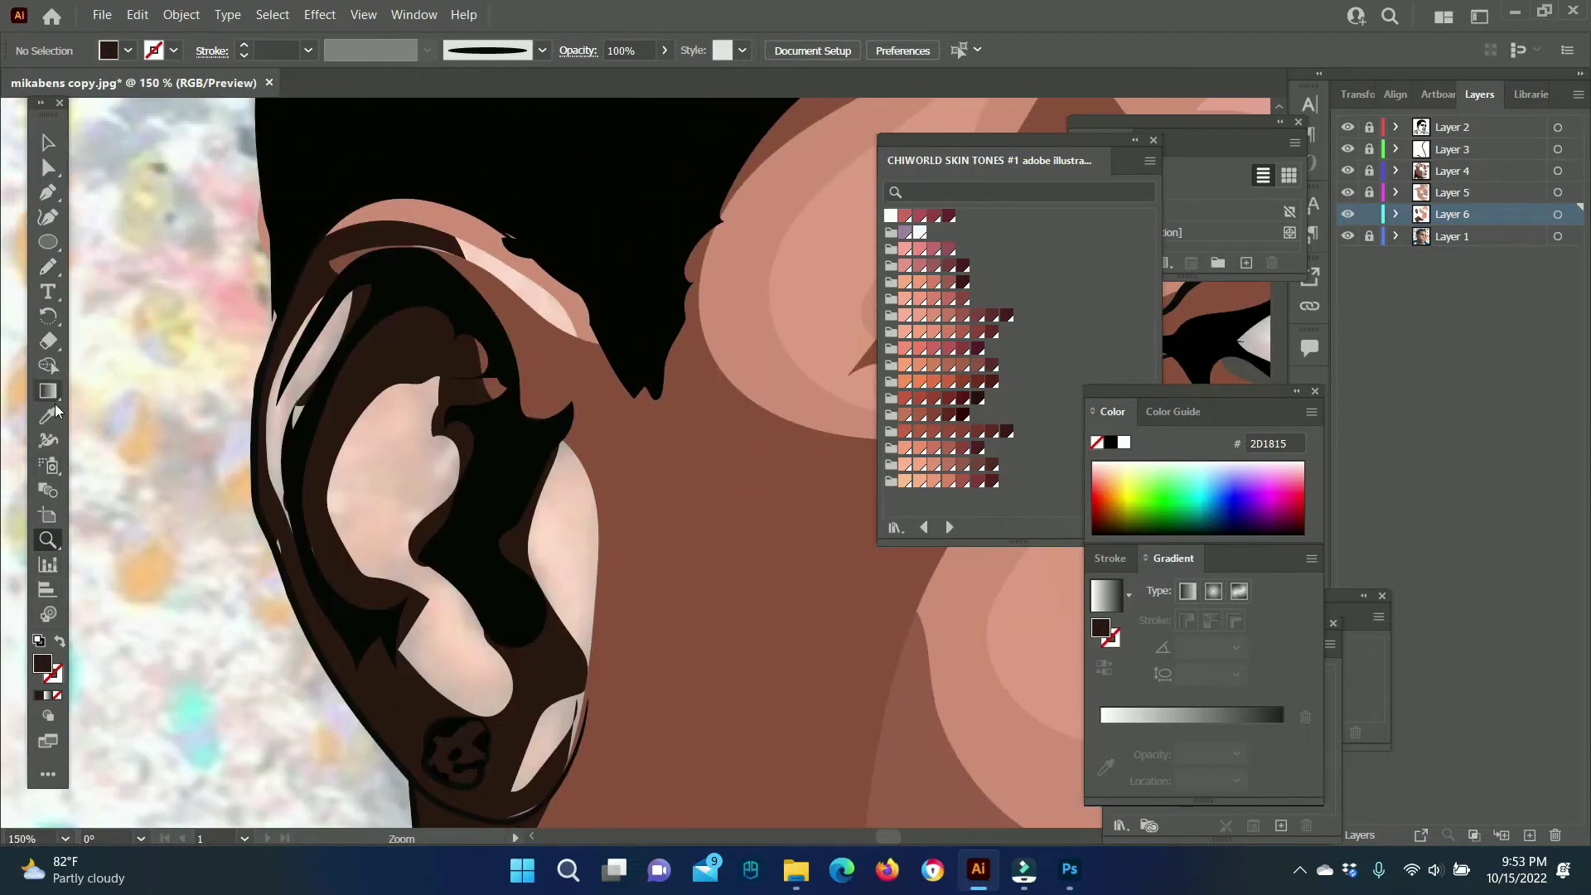
{"action": "left_click", "coordinate": [47, 266]}
{"action": "left_click", "coordinate": [1369, 214]}
{"action": "key", "text": "ctrl+l"}
{"action": "scroll", "coordinate": [632, 484], "scroll_direction": "down", "scroll_amount": 1}
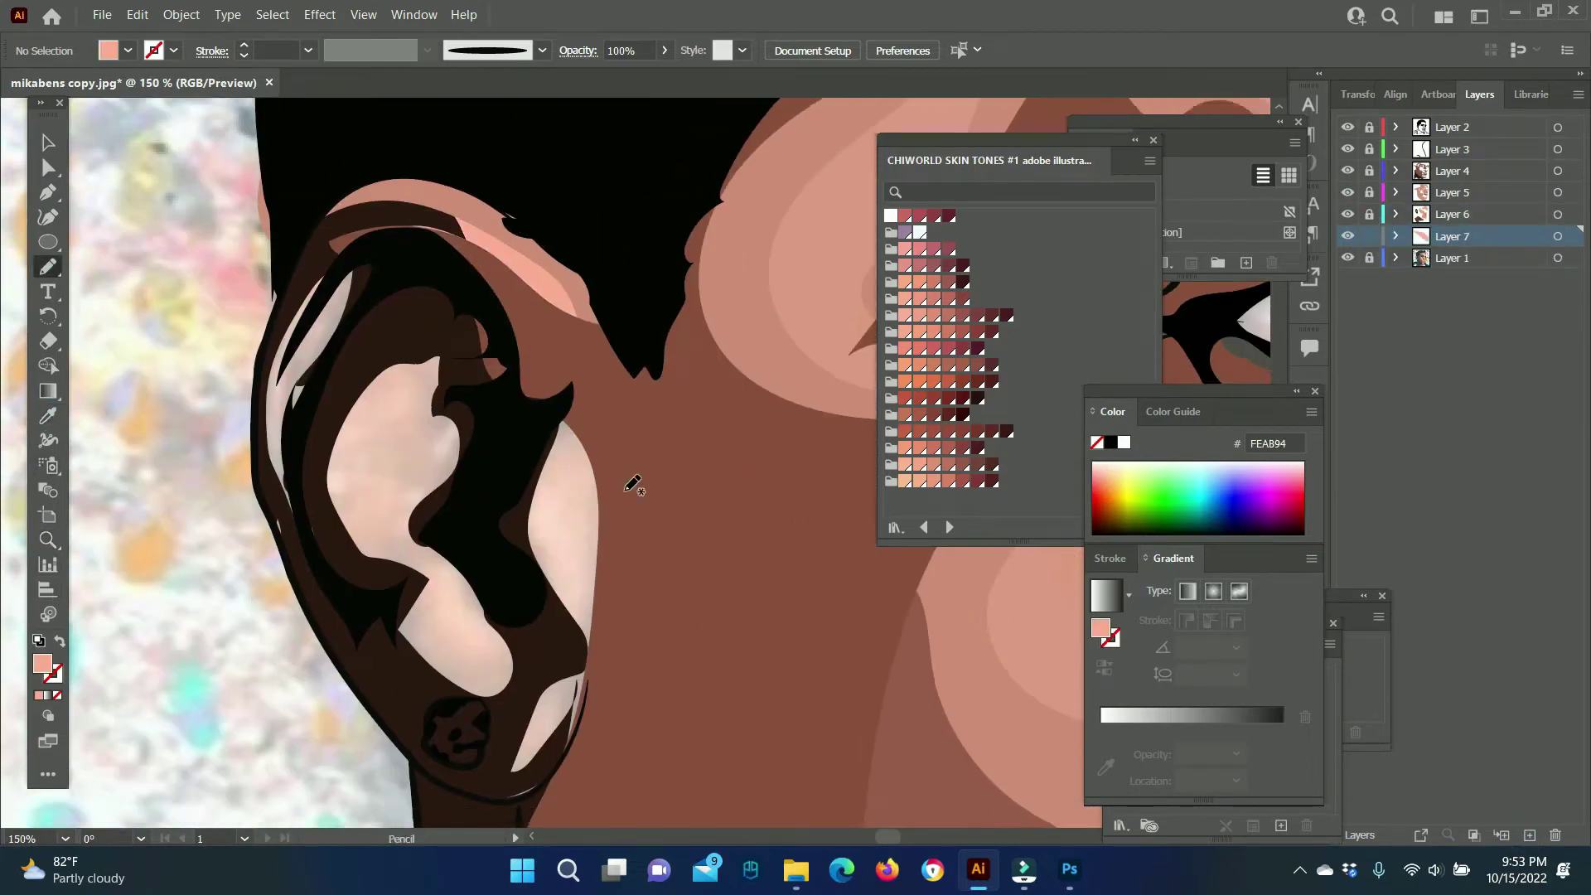
{"action": "scroll", "coordinate": [633, 483], "scroll_direction": "down", "scroll_amount": 2}
{"action": "left_click_drag", "start_coordinate": [355, 155], "coordinate": [288, 380]}
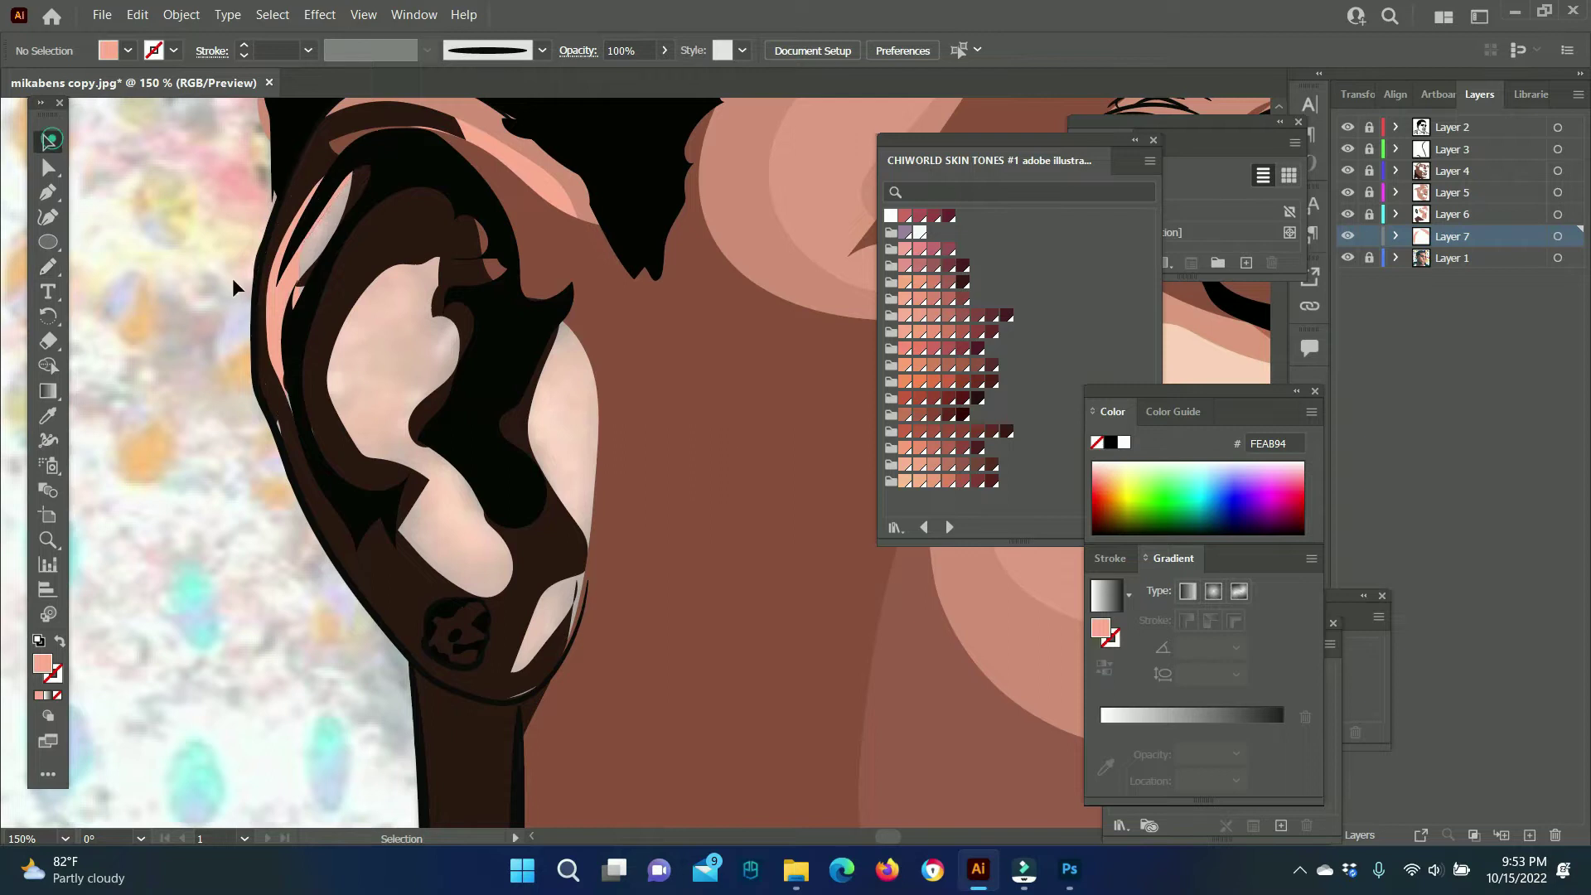
Draw a medium brown A56253 shape inside the ear.
{"action": "double_click", "coordinate": [43, 663]}
{"action": "left_click", "coordinate": [1130, 622]}
{"action": "key", "text": "Return"}
{"action": "left_click_drag", "start_coordinate": [439, 282], "coordinate": [370, 426]}
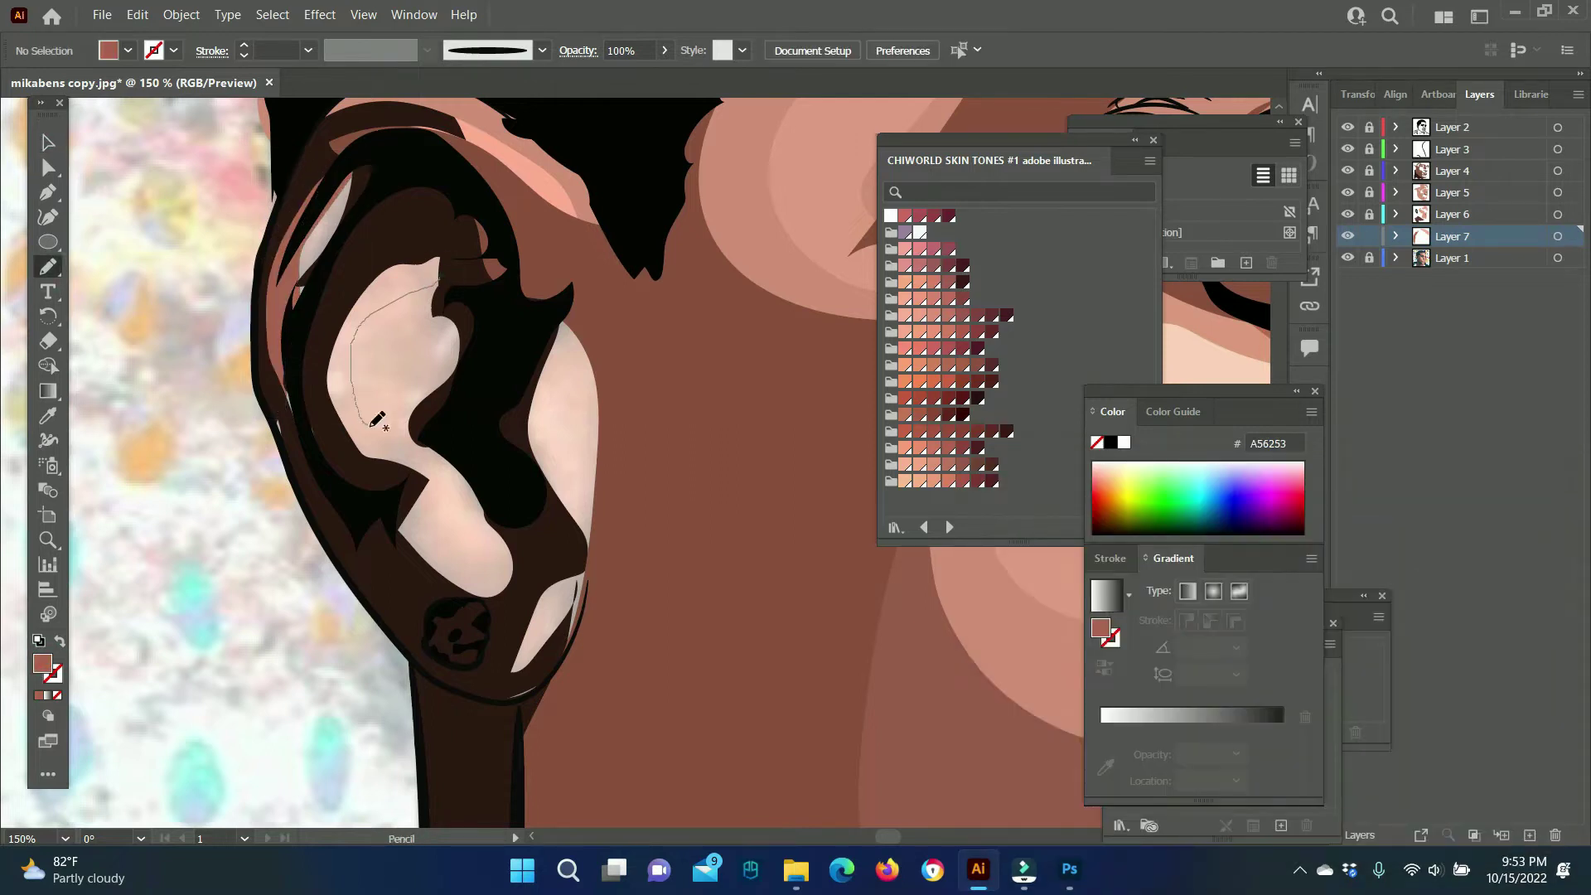
{"action": "left_click_drag", "start_coordinate": [597, 590], "coordinate": [364, 278]}
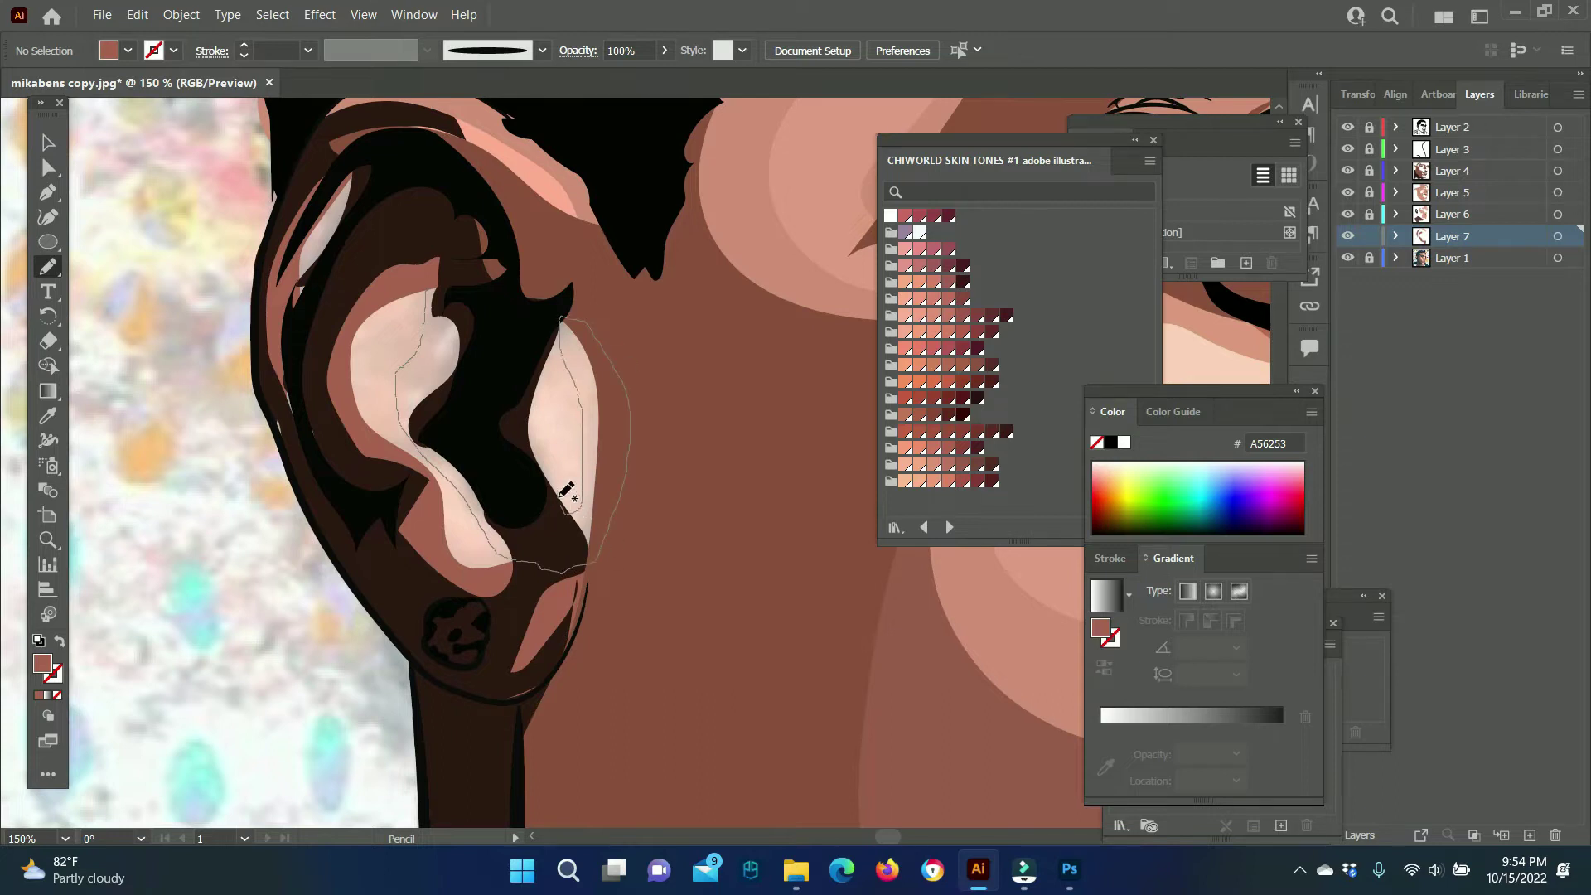
Draw a shape along the outer ear in the sampled peach colour.
{"action": "key", "text": "i"}
{"action": "left_click", "coordinate": [530, 174]}
{"action": "key", "text": "n"}
{"action": "mouse_move", "coordinate": [356, 170]}
{"action": "left_mouse_down"}
{"action": "mouse_move", "coordinate": [580, 331]}
{"action": "mouse_move", "coordinate": [576, 315]}
{"action": "left_mouse_up"}
{"action": "key", "text": "v"}
{"action": "left_click", "coordinate": [260, 785]}
Trace a near-white F4EAE9 earring shape around the earring.
{"action": "double_click", "coordinate": [43, 663]}
{"action": "left_click", "coordinate": [1016, 528]}
{"action": "left_click", "coordinate": [1491, 537]}
{"action": "key", "text": "z"}
{"action": "left_click_drag", "start_coordinate": [357, 530], "coordinate": [679, 763]}
{"action": "key", "text": "n"}
{"action": "left_click_drag", "start_coordinate": [435, 343], "coordinate": [458, 477]}
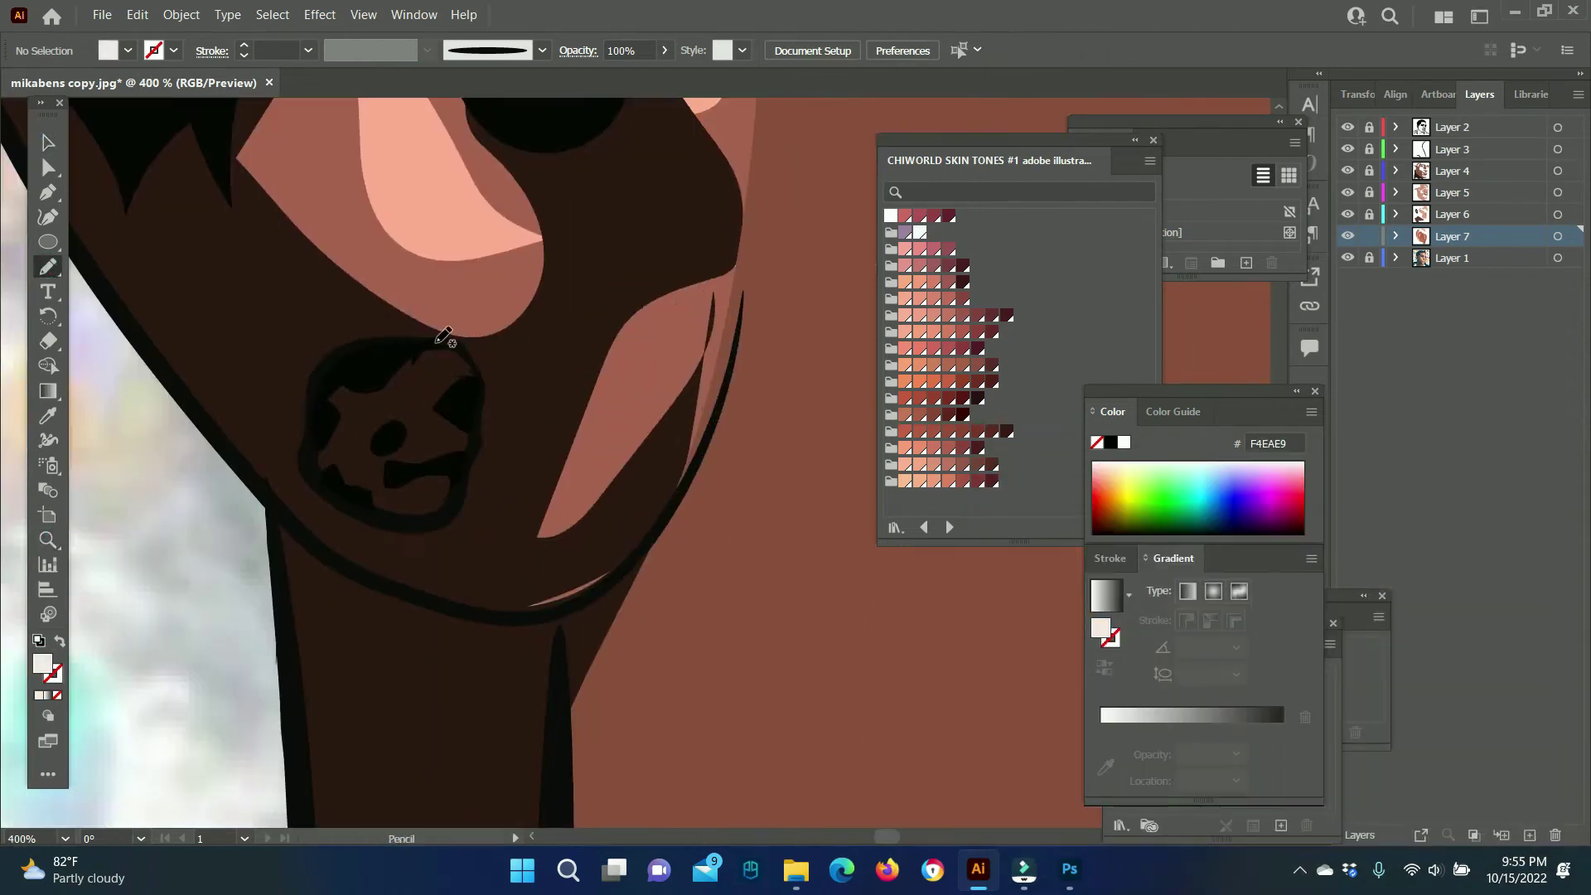
{"action": "left_click_drag", "start_coordinate": [467, 342], "coordinate": [464, 350]}
Add grey shading across the earring on Layer 6, then zoom out to 200%.
{"action": "left_click", "coordinate": [1452, 214]}
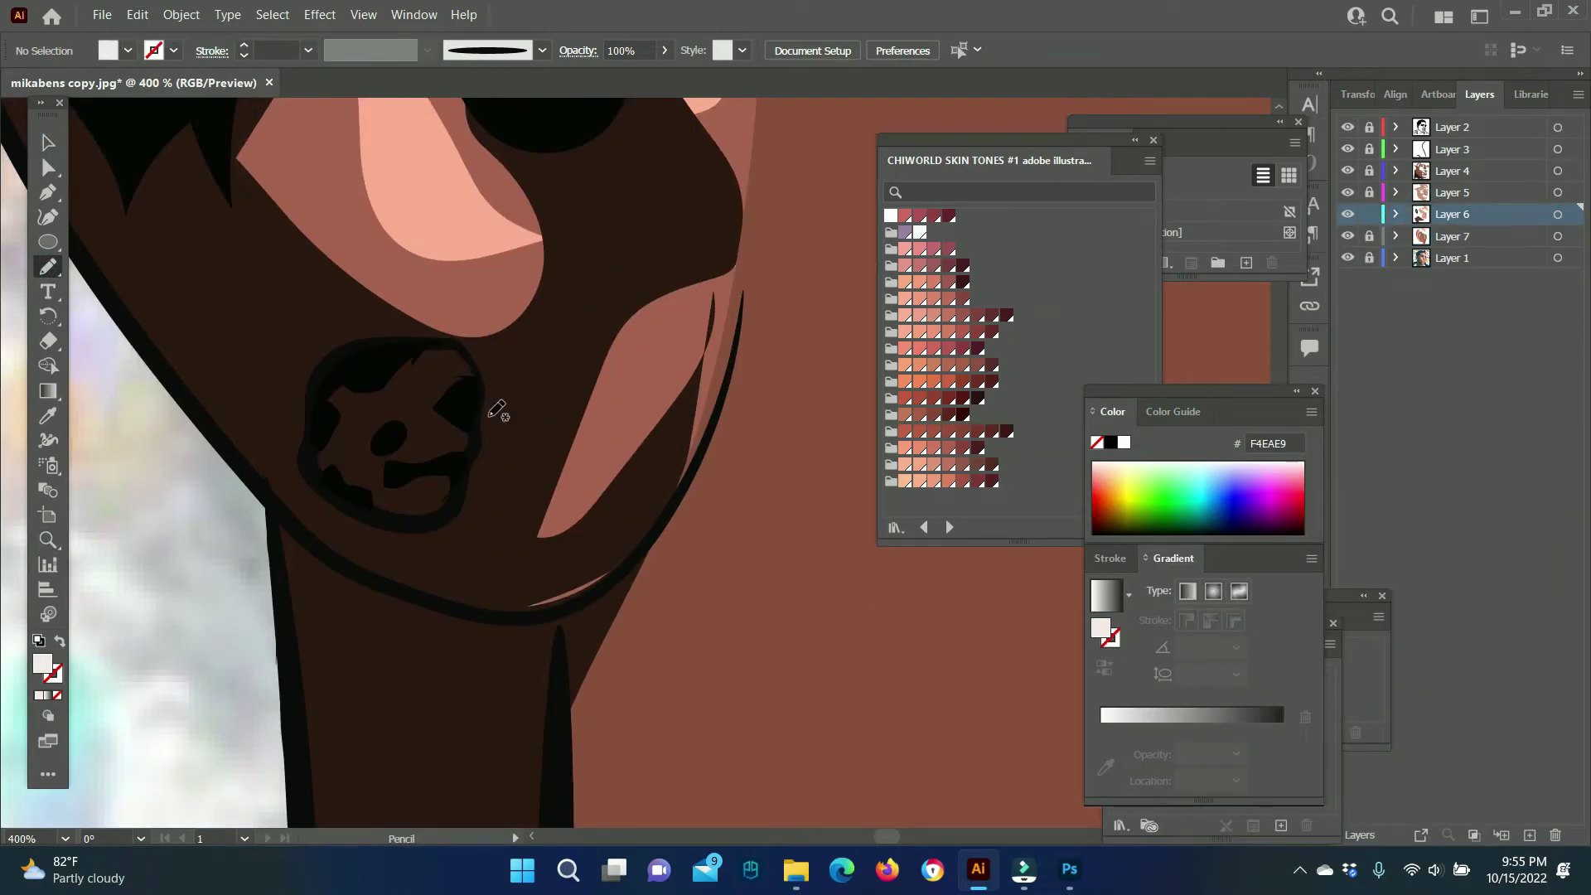
{"action": "mouse_move", "coordinate": [343, 410]}
{"action": "left_mouse_down"}
{"action": "mouse_move", "coordinate": [387, 452]}
{"action": "mouse_move", "coordinate": [474, 459]}
{"action": "left_mouse_up"}
{"action": "left_click_drag", "start_coordinate": [396, 362], "coordinate": [342, 410]}
{"action": "key", "text": "ctrl+minus"}
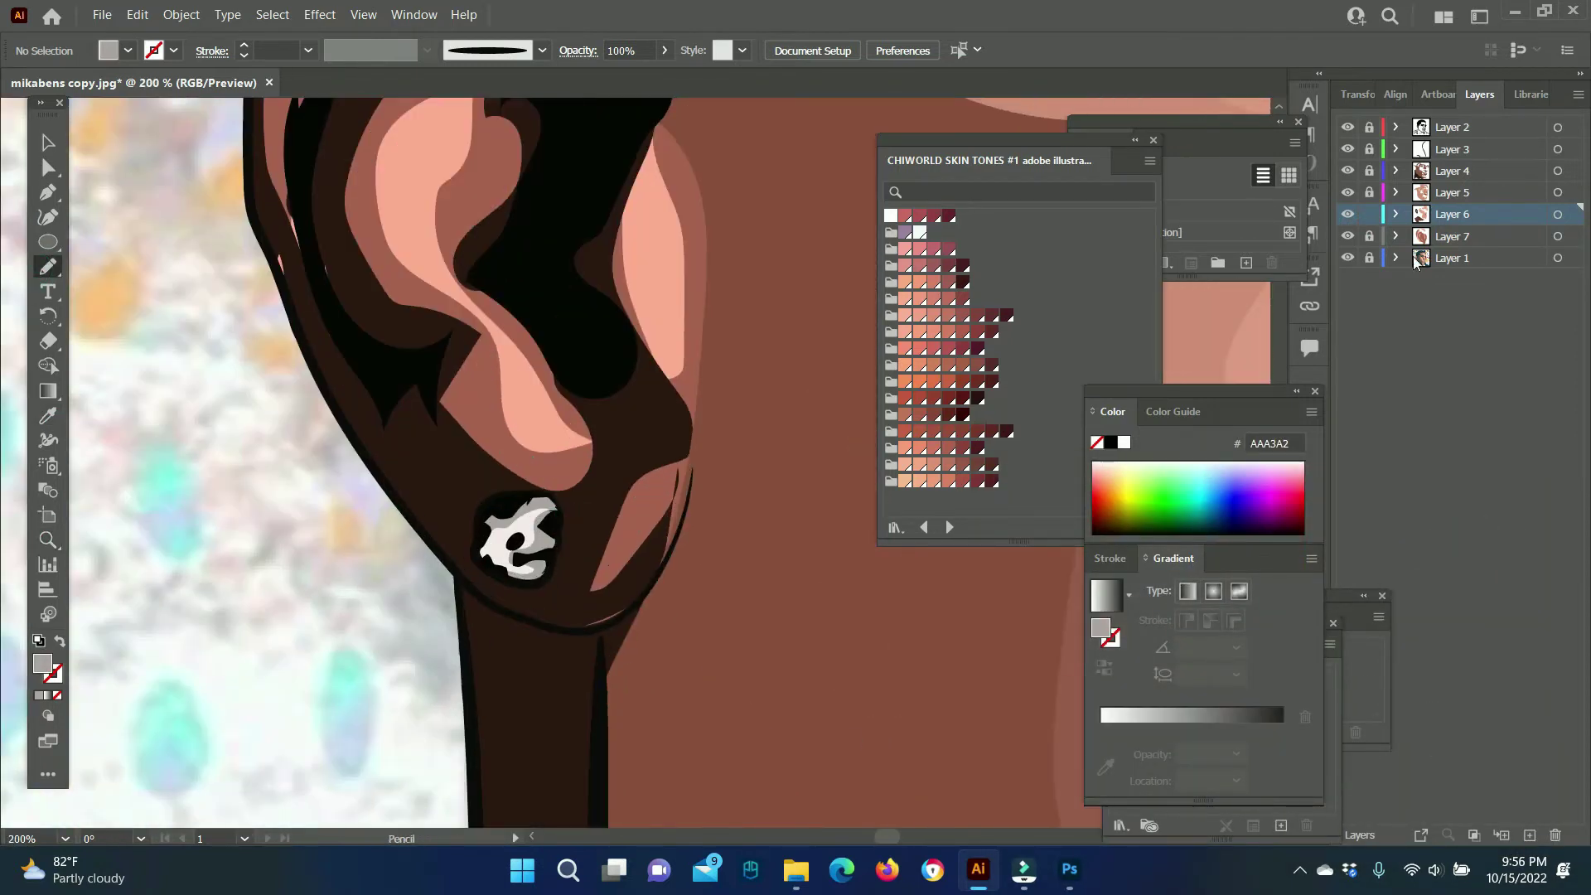
On Layer 4, draw grey AAA3A2 crescents along the earlobe and inside the ear.
{"action": "left_click", "coordinate": [1369, 171]}
{"action": "left_click", "coordinate": [1452, 171]}
{"action": "left_click_drag", "start_coordinate": [679, 451], "coordinate": [531, 623]}
{"action": "left_click_drag", "start_coordinate": [691, 434], "coordinate": [691, 436]}
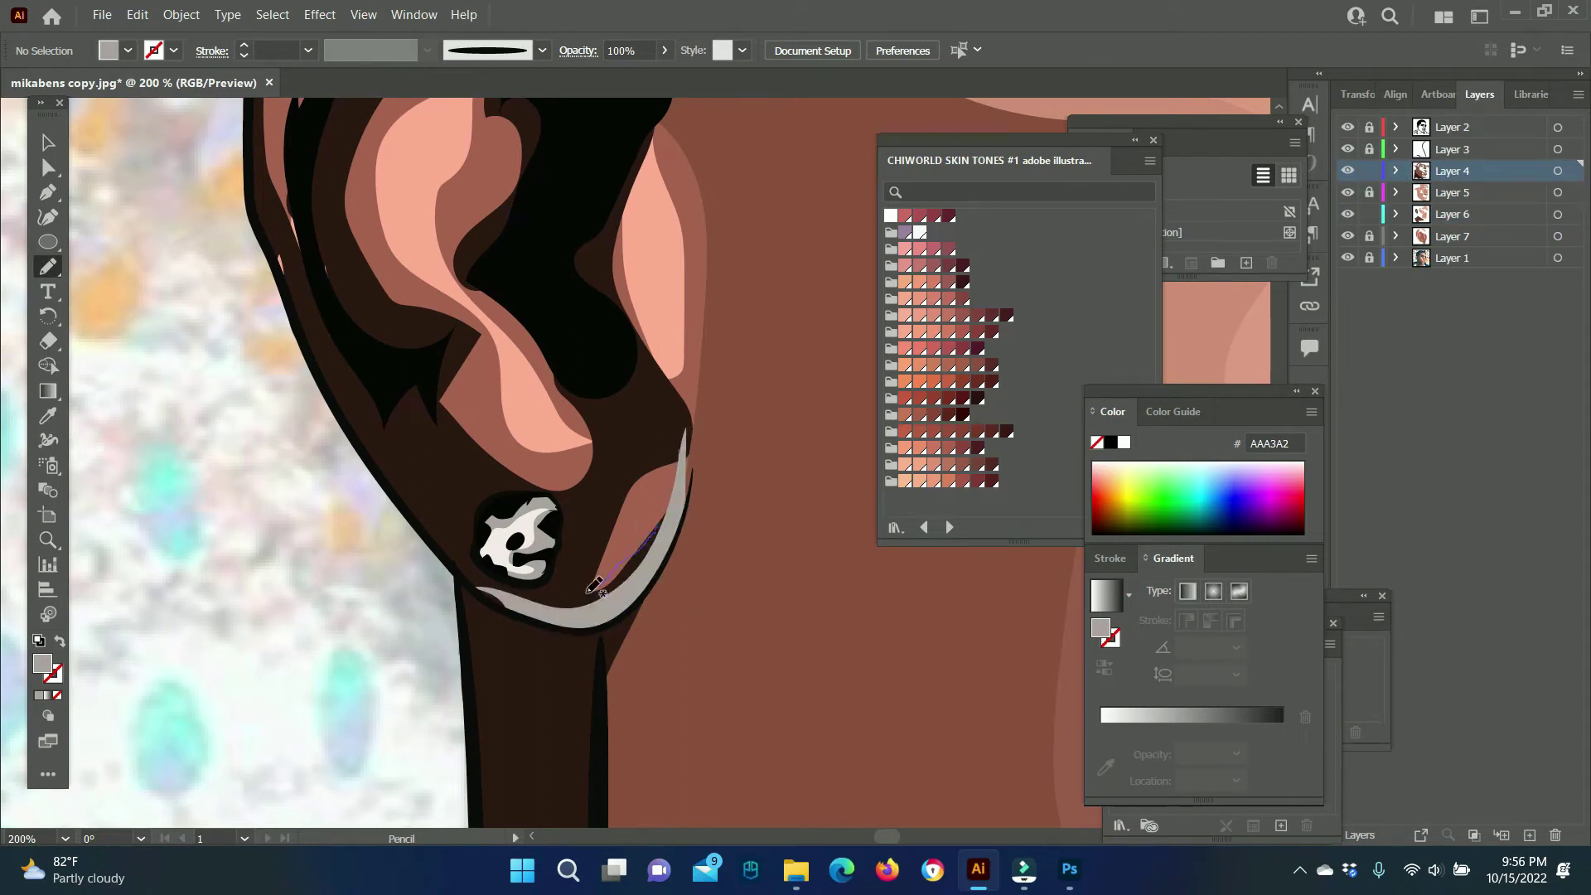
{"action": "scroll", "coordinate": [714, 498], "scroll_direction": "up", "scroll_amount": 5}
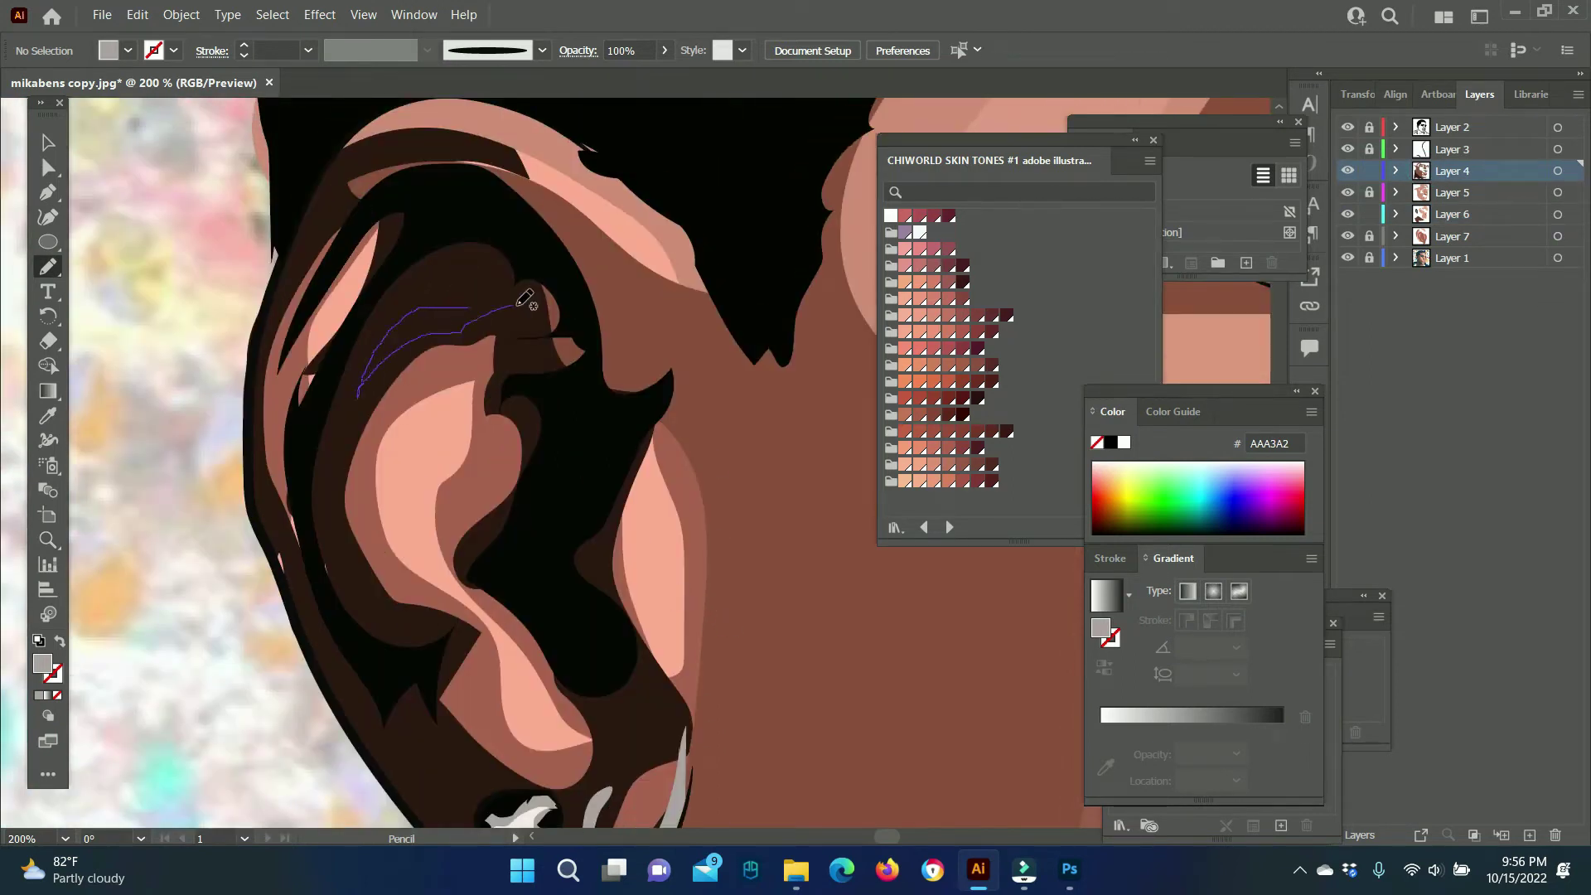
{"action": "left_click_drag", "start_coordinate": [512, 305], "coordinate": [508, 308]}
{"action": "left_click_drag", "start_coordinate": [473, 365], "coordinate": [474, 367]}
{"action": "left_click_drag", "start_coordinate": [495, 437], "coordinate": [494, 441]}
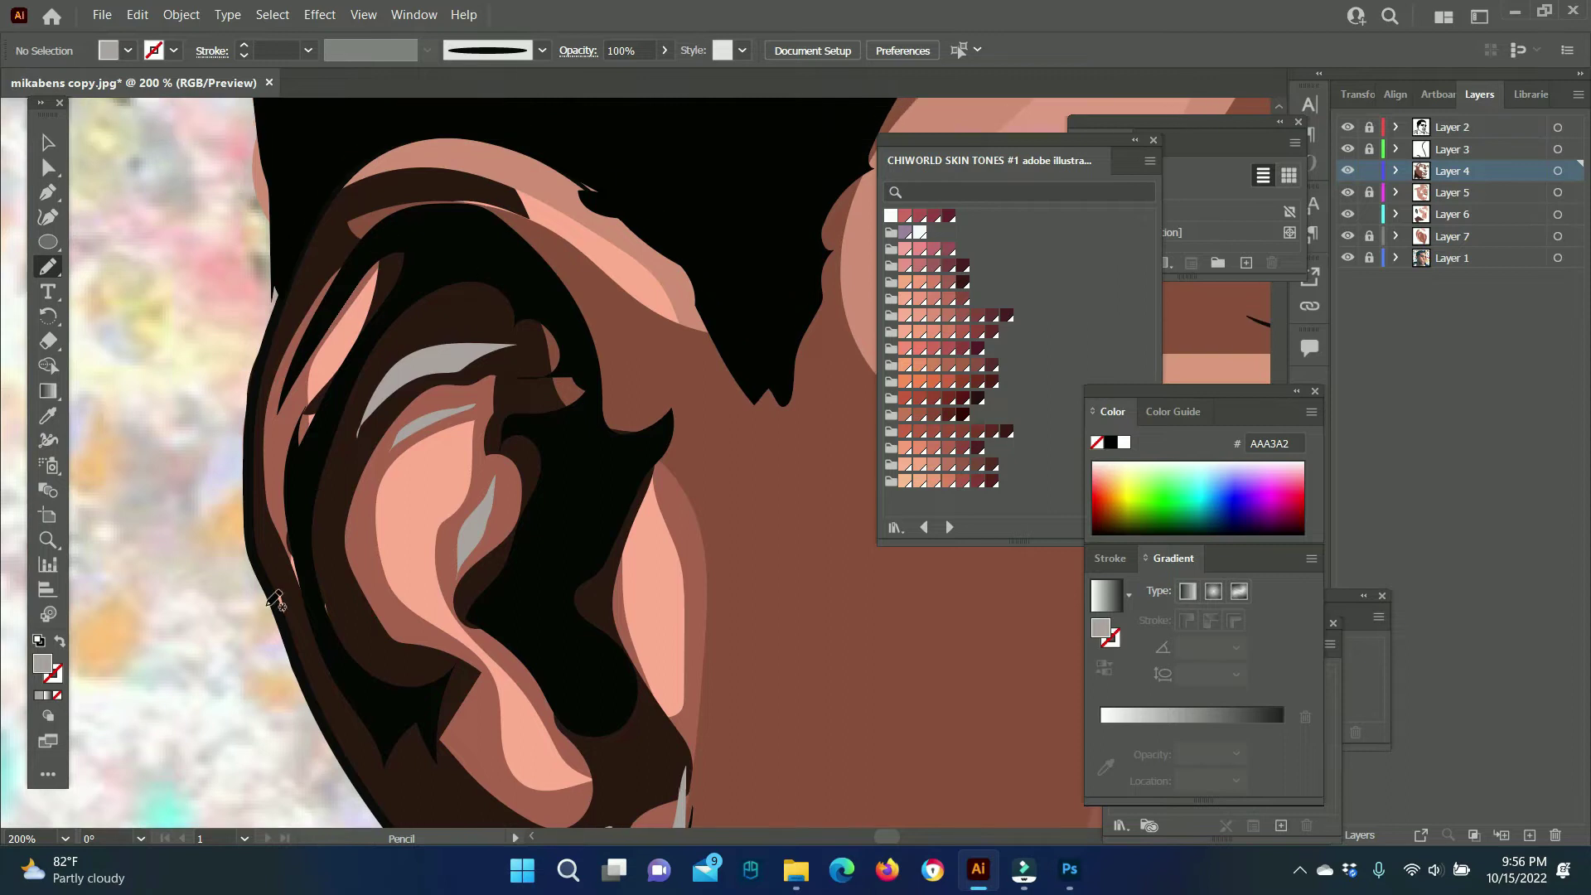
Recolour the ear shading shape with the sampled brown skin colour.
{"action": "key", "text": "z"}
{"action": "left_click", "coordinate": [733, 612], "text": "alt"}
{"action": "key", "text": "ctrl+1"}
{"action": "left_click", "coordinate": [48, 143]}
{"action": "left_click", "coordinate": [331, 531]}
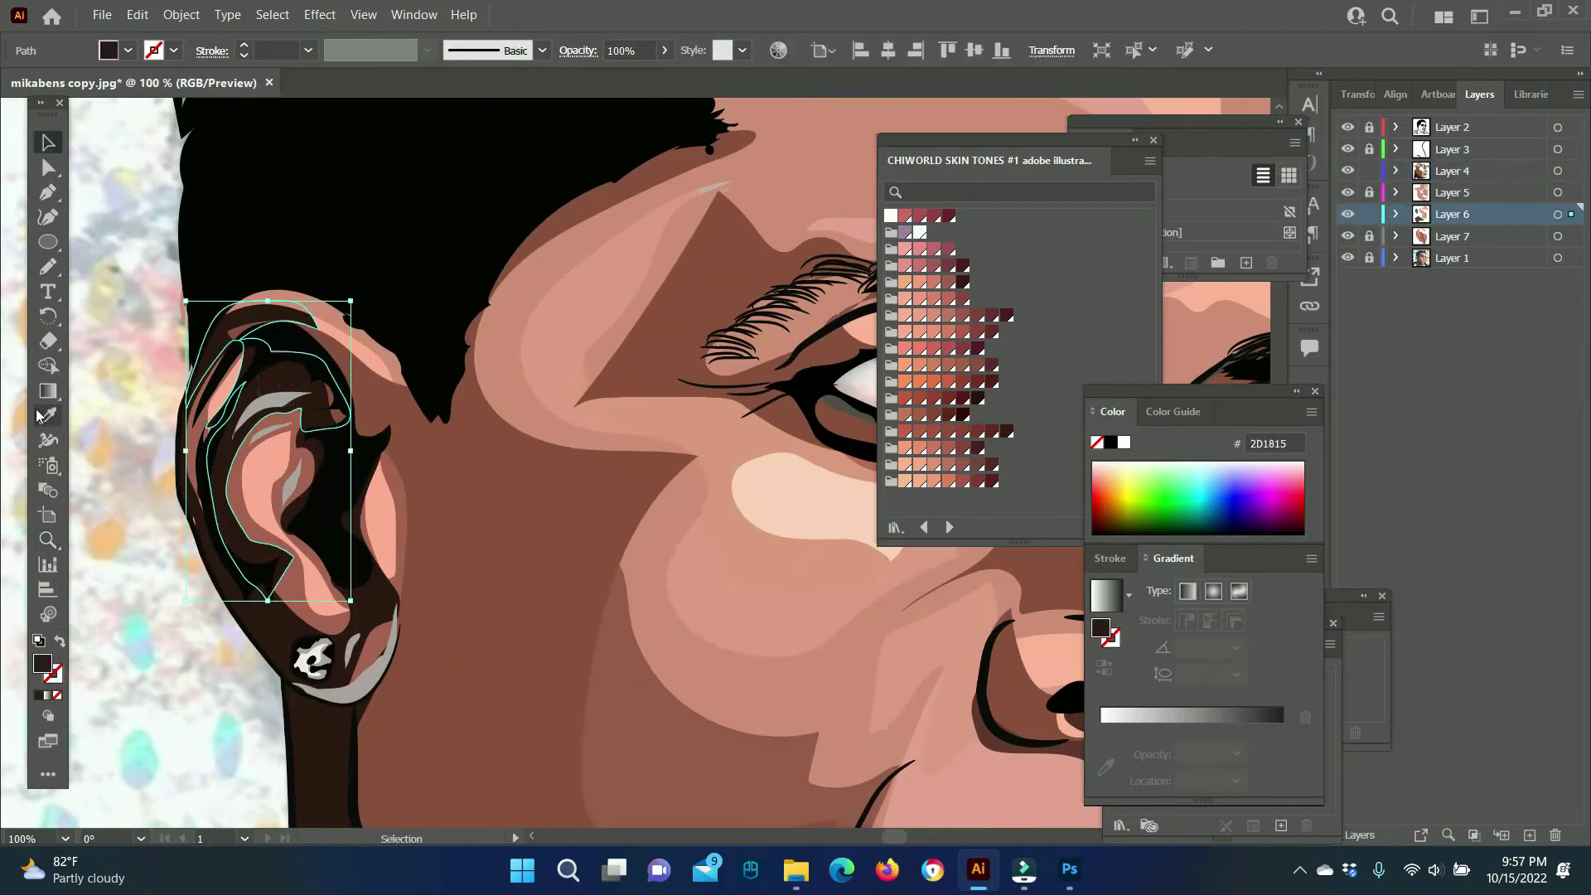
{"action": "left_click", "coordinate": [48, 415]}
{"action": "left_click", "coordinate": [214, 586]}
{"action": "double_click", "coordinate": [42, 663]}
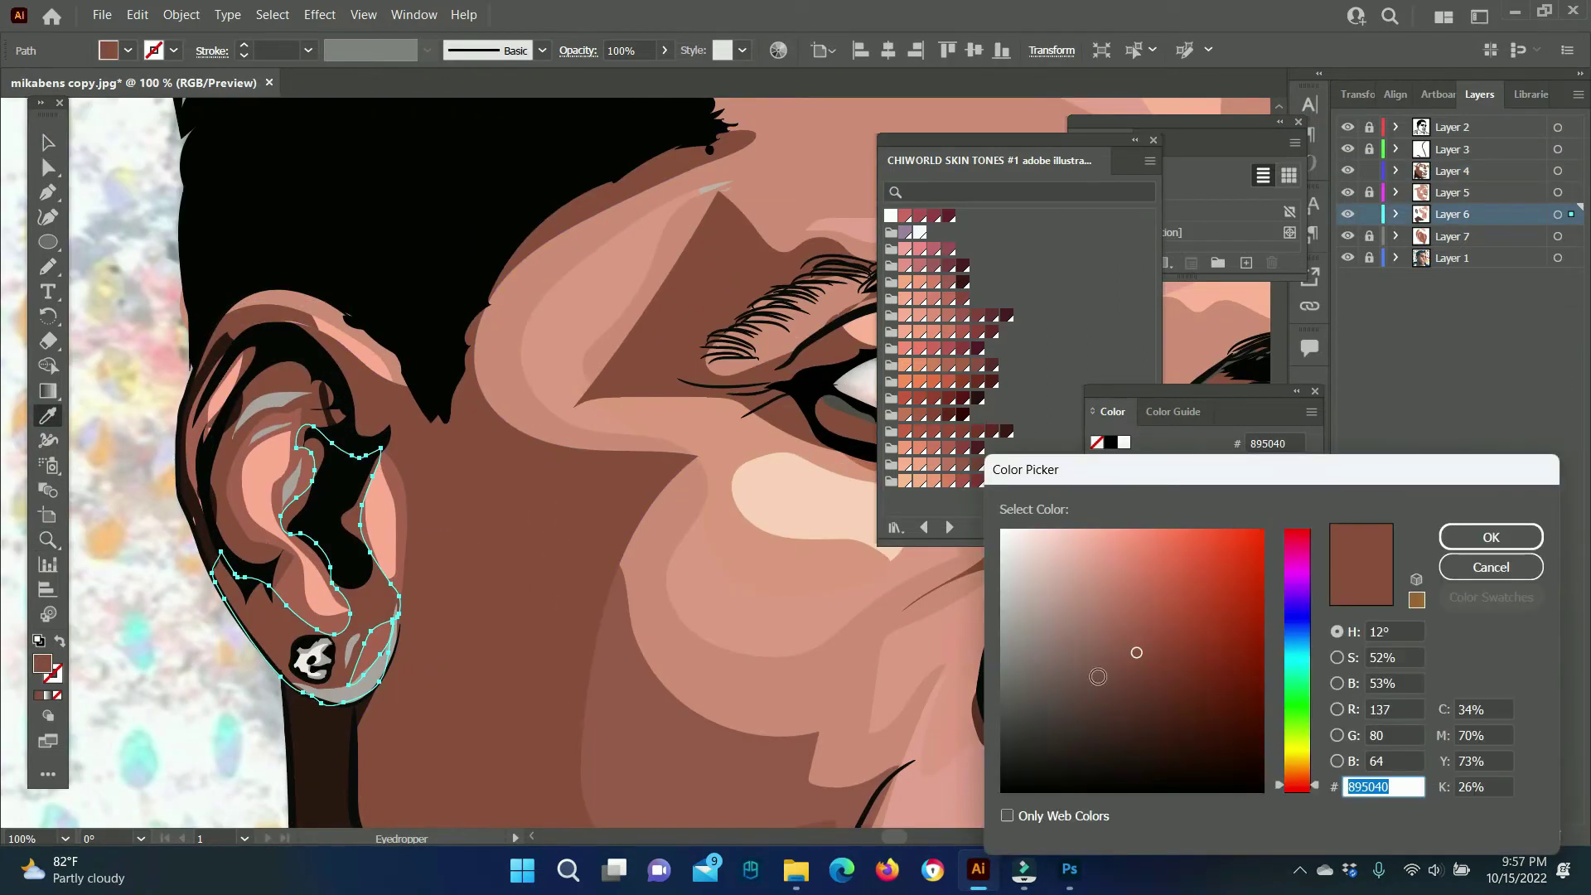
{"action": "left_click", "coordinate": [1486, 537]}
Pencil dark brown shadow shapes along and beside the ear.
{"action": "left_click", "coordinate": [209, 557], "text": "ctrl"}
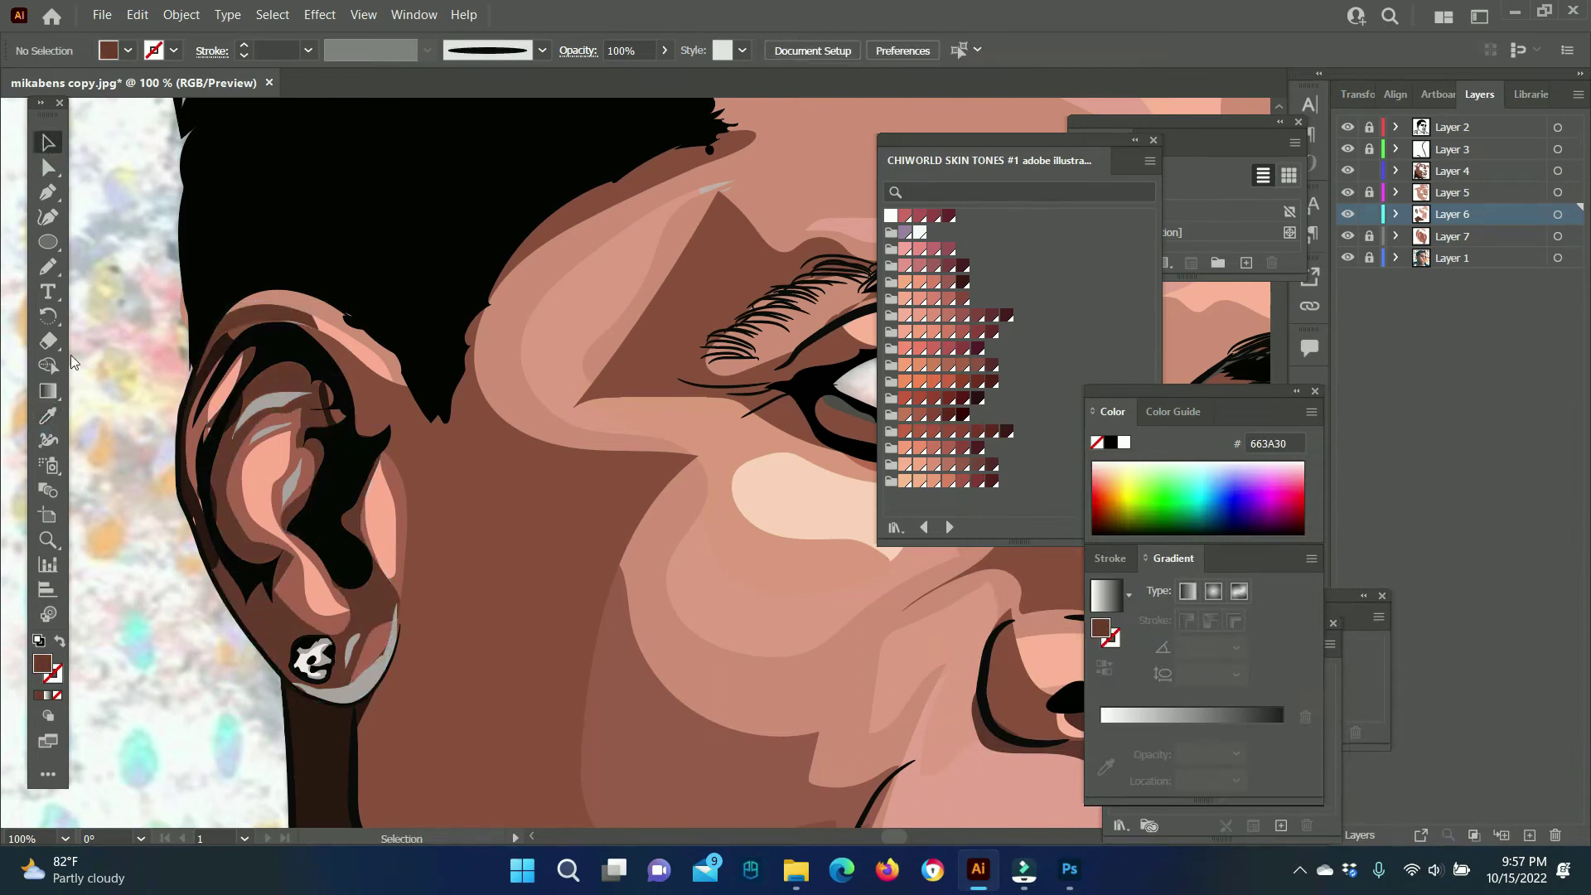
{"action": "key", "text": "n"}
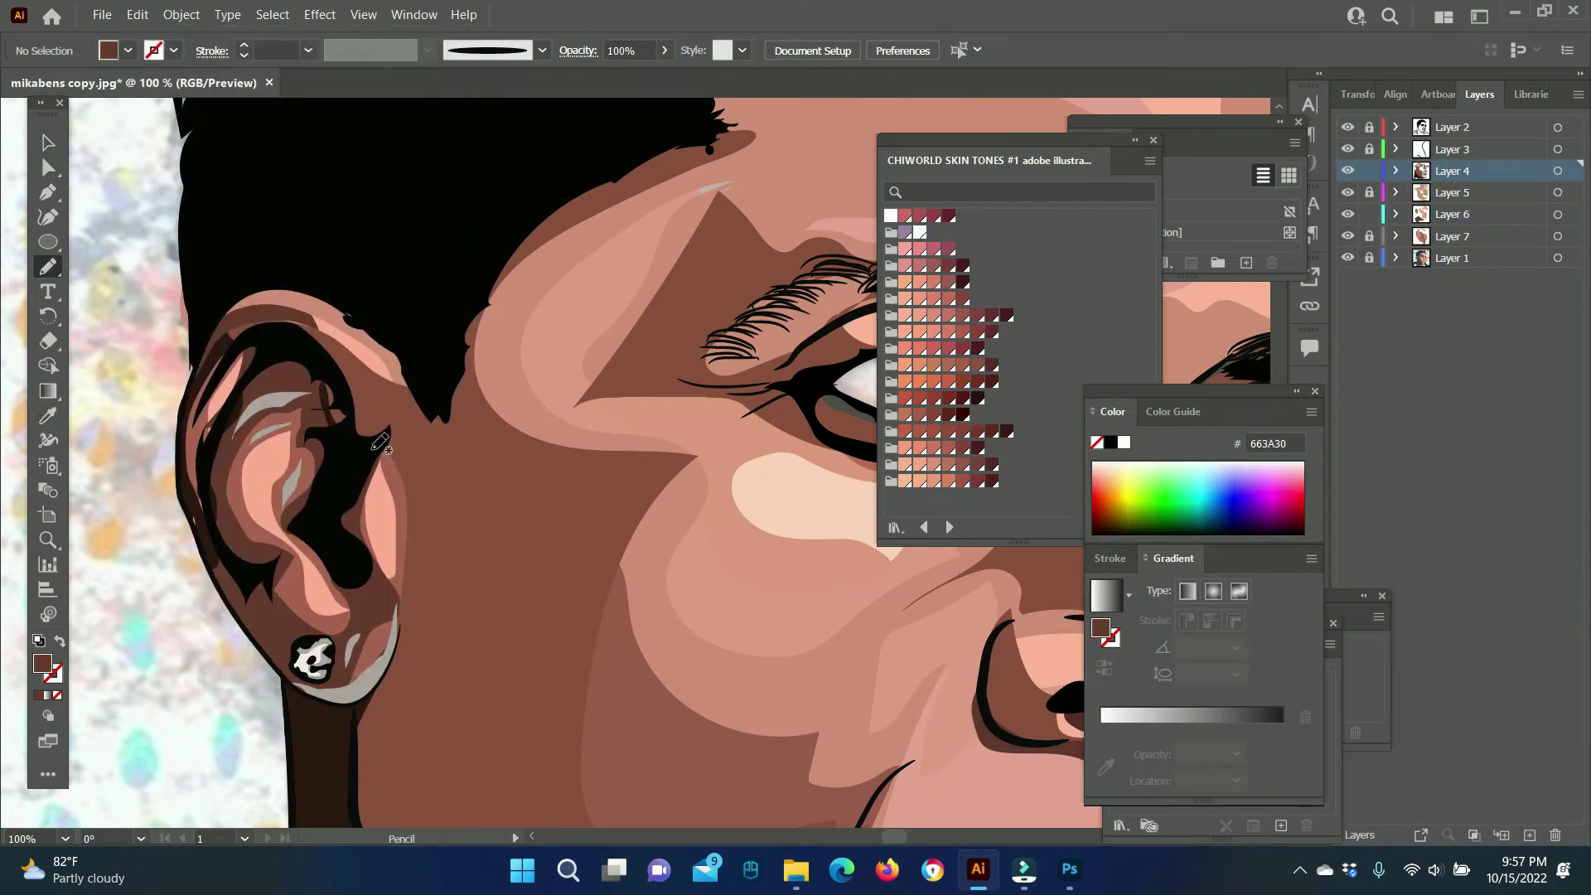
{"action": "left_click_drag", "start_coordinate": [358, 416], "coordinate": [396, 425]}
{"action": "mouse_move", "coordinate": [386, 343]}
{"action": "left_mouse_down"}
{"action": "mouse_move", "coordinate": [426, 412]}
{"action": "mouse_move", "coordinate": [415, 419]}
{"action": "mouse_move", "coordinate": [454, 438]}
{"action": "left_mouse_up"}
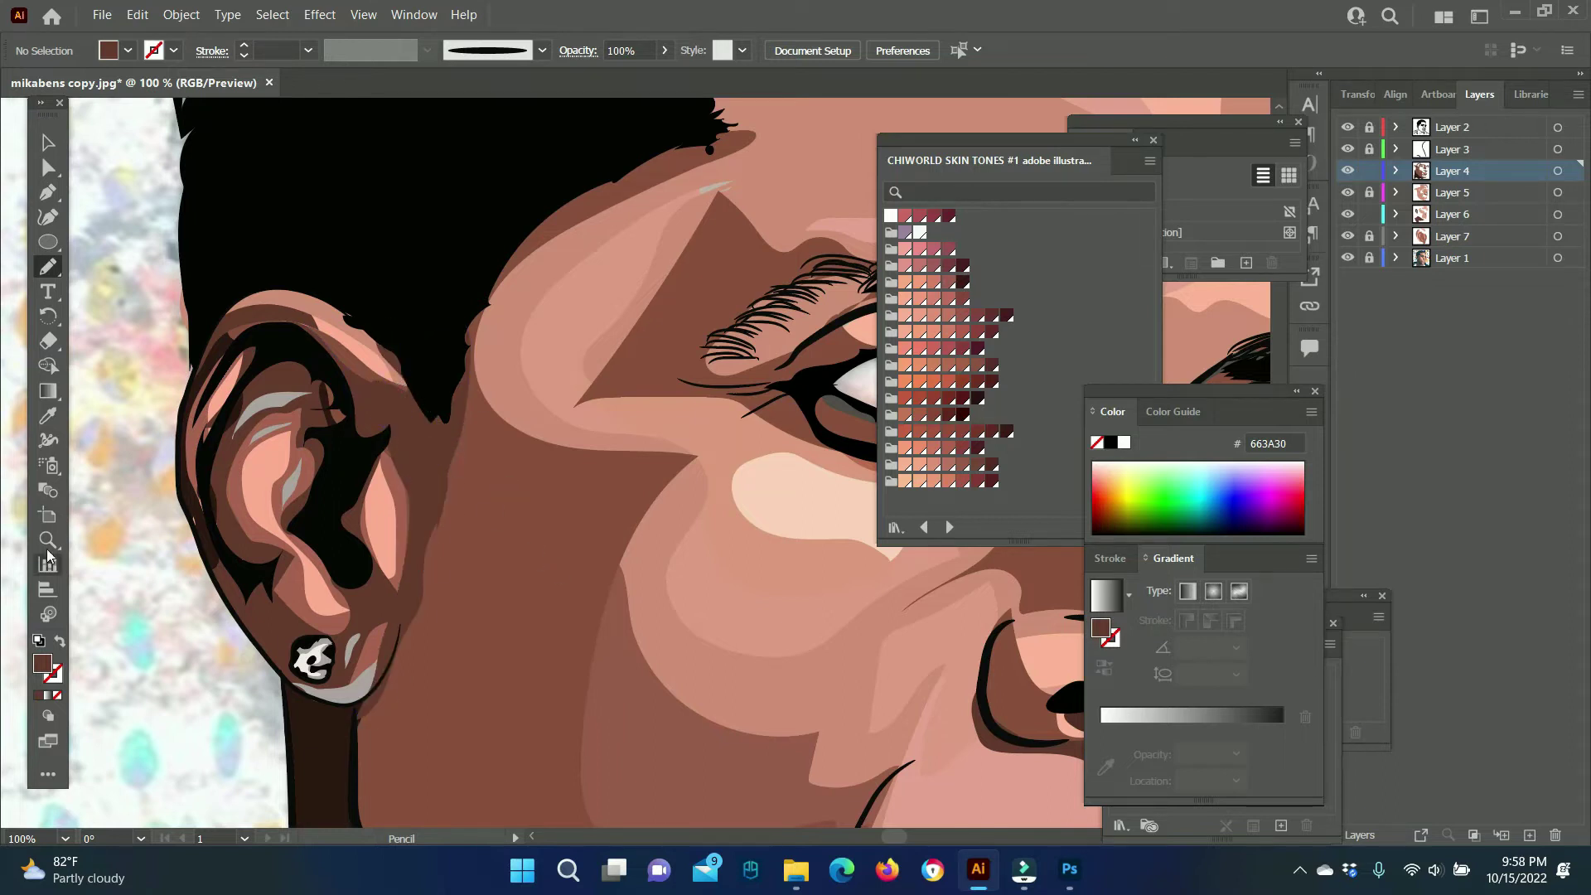
Draw dark shading along the jaw from the ear to the chin.
{"action": "scroll", "coordinate": [354, 276], "scroll_direction": "down", "scroll_amount": 3}
{"action": "scroll", "coordinate": [354, 276], "scroll_direction": "up", "scroll_amount": 2}
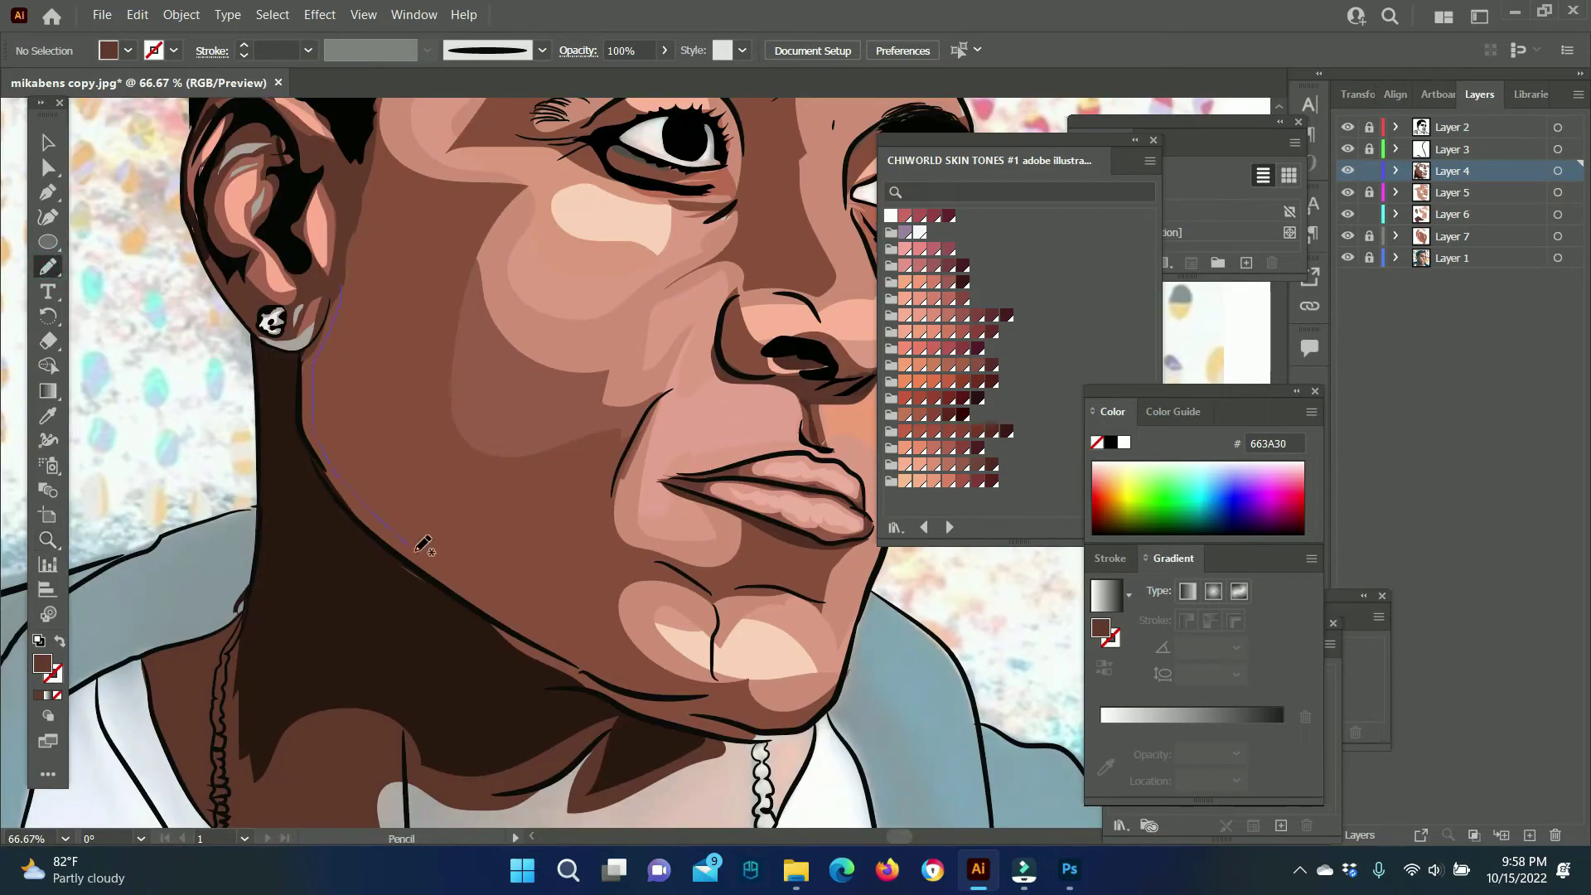
{"action": "left_click_drag", "start_coordinate": [329, 305], "coordinate": [332, 308]}
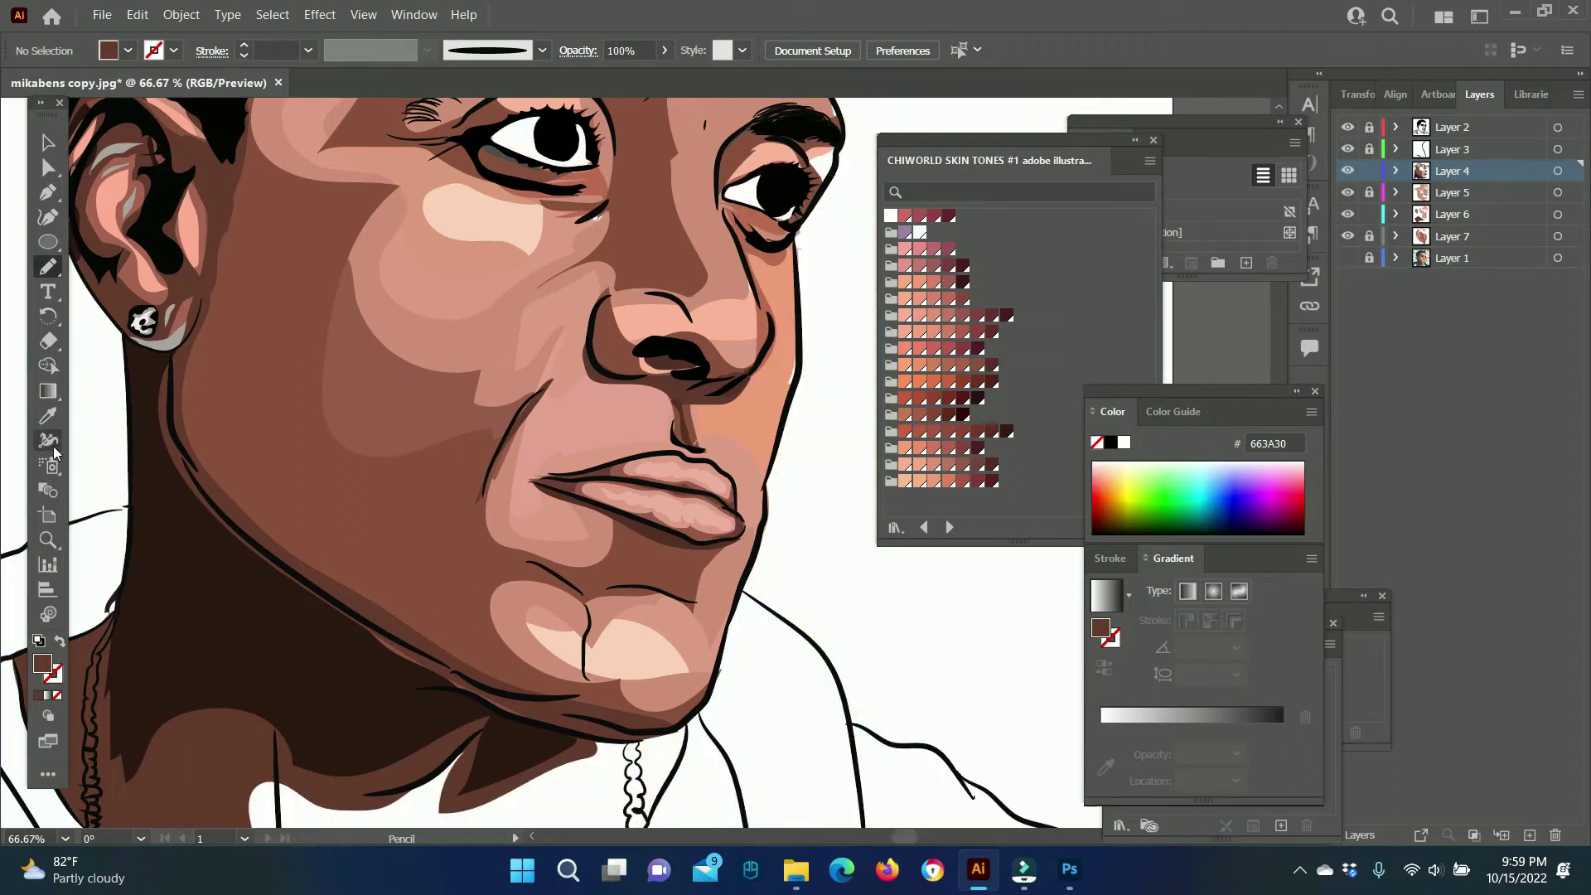
{"action": "scroll", "coordinate": [630, 249], "scroll_direction": "up", "scroll_amount": 2}
Sample the nose's peach tone and pencil a shading shape along the lower lip.
{"action": "key", "text": "i"}
{"action": "left_click", "coordinate": [628, 159]}
{"action": "scroll", "coordinate": [497, 415], "scroll_direction": "up", "scroll_amount": 4}
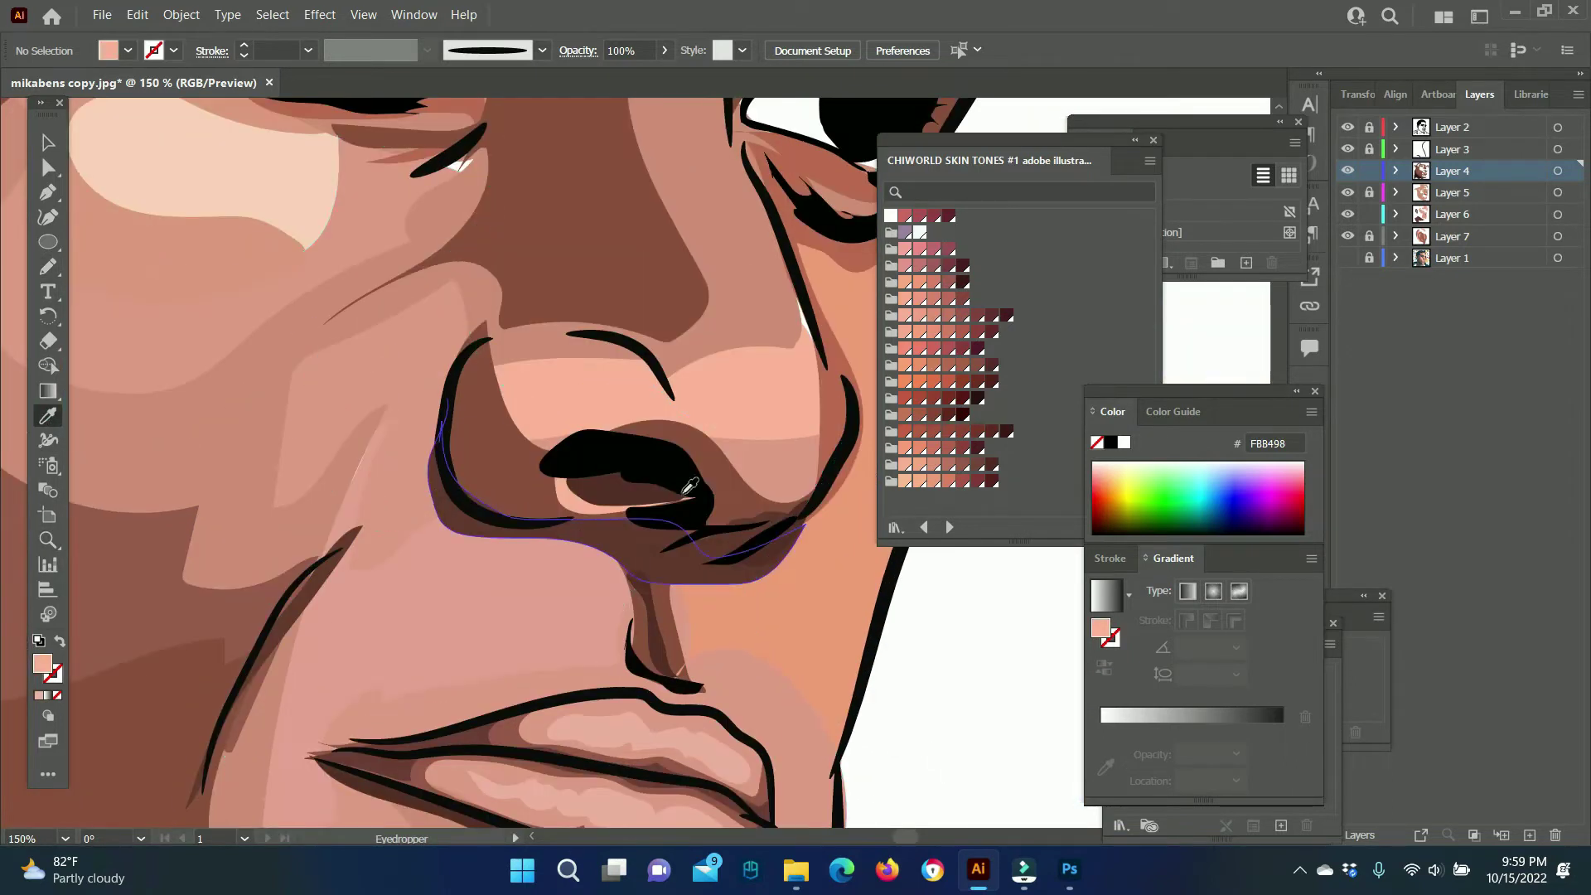
{"action": "left_click", "coordinate": [46, 266]}
{"action": "scroll", "coordinate": [379, 552], "scroll_direction": "down", "scroll_amount": 3}
{"action": "left_click_drag", "start_coordinate": [660, 513], "coordinate": [667, 522]}
{"action": "scroll", "coordinate": [430, 646], "scroll_direction": "down", "scroll_amount": 3}
{"action": "left_click_drag", "start_coordinate": [783, 518], "coordinate": [786, 521]}
{"action": "scroll", "coordinate": [580, 456], "scroll_direction": "down", "scroll_amount": 3}
{"action": "scroll", "coordinate": [580, 456], "scroll_direction": "up", "scroll_amount": 4}
Add dark shading under the lip, along the lower lip line and in the upper-lip dip.
{"action": "left_click_drag", "start_coordinate": [678, 389], "coordinate": [590, 370]}
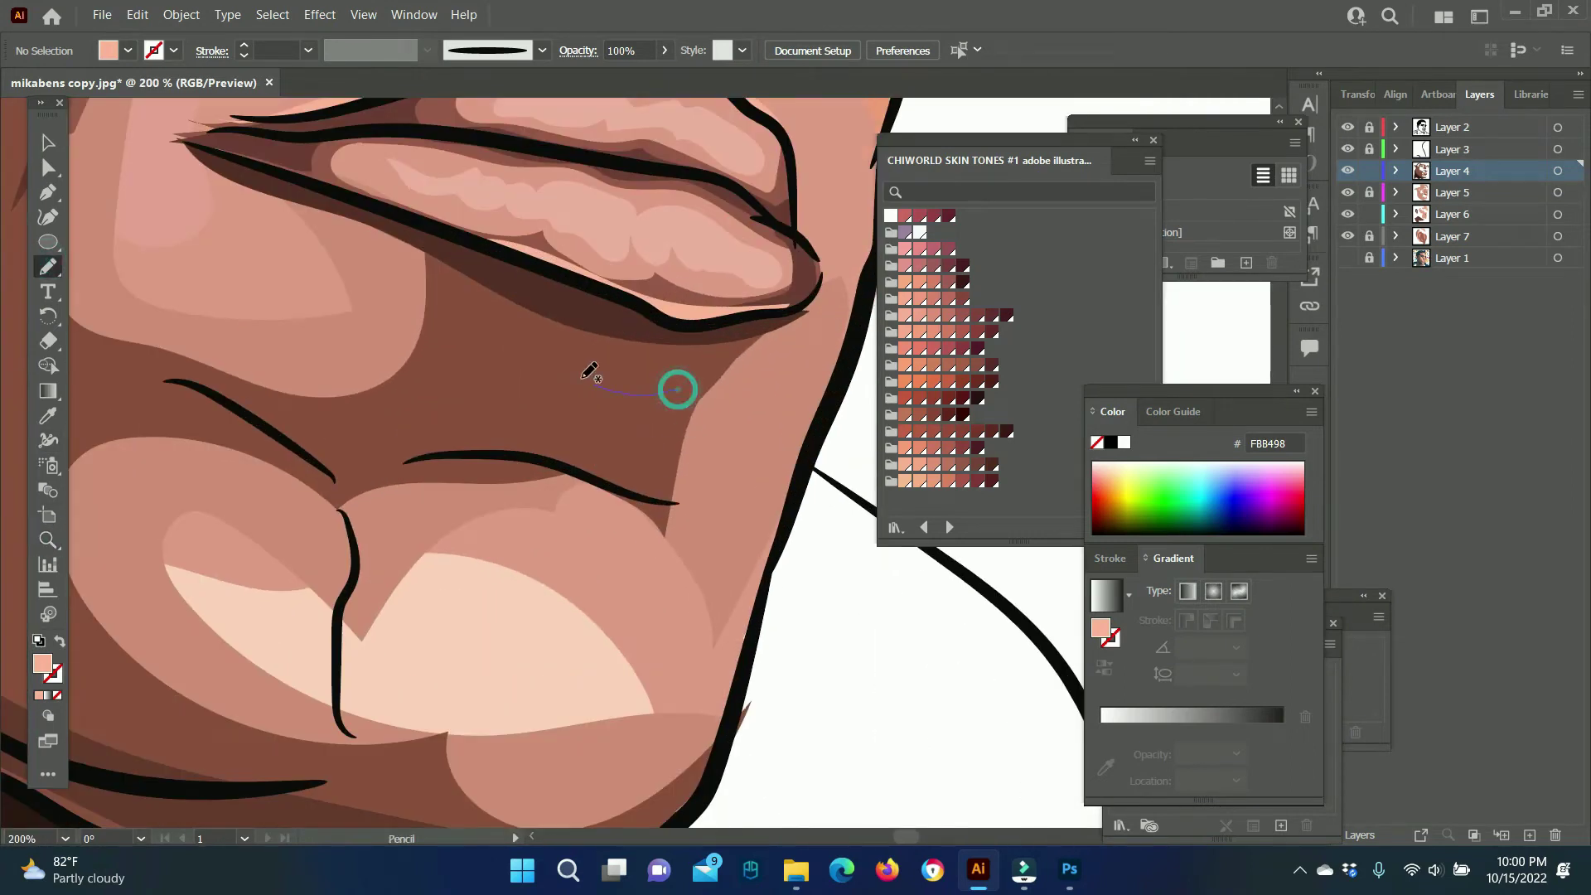
{"action": "left_click_drag", "start_coordinate": [694, 423], "coordinate": [673, 390]}
{"action": "key", "text": "z"}
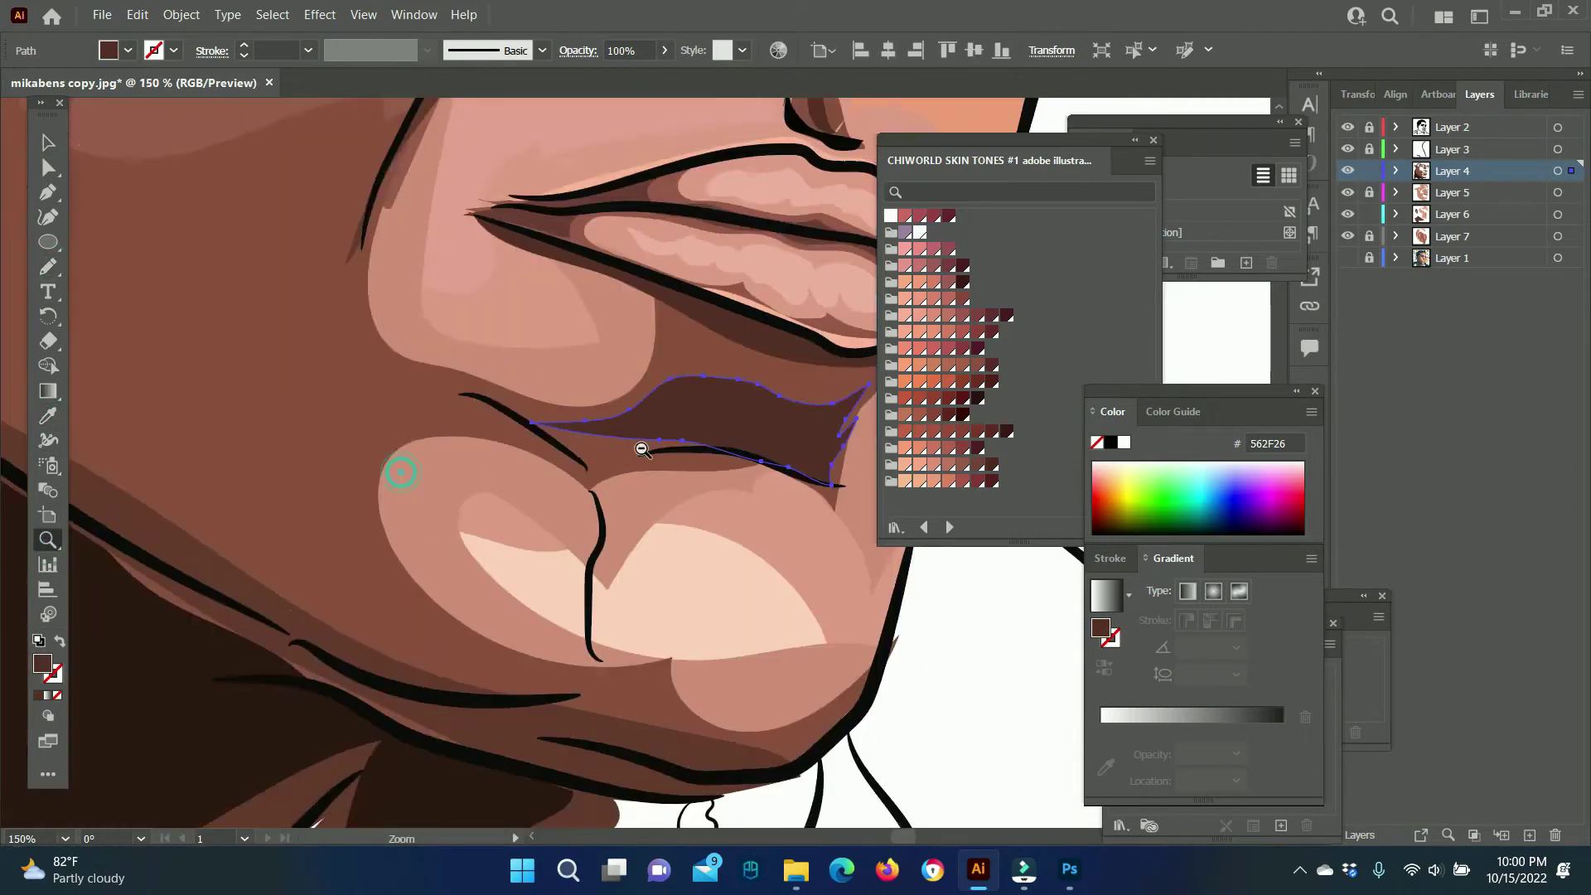
{"action": "left_click", "coordinate": [683, 458], "text": "alt"}
{"action": "left_click", "coordinate": [772, 446]}
{"action": "key", "text": "n"}
{"action": "left_click_drag", "start_coordinate": [676, 374], "coordinate": [626, 372]}
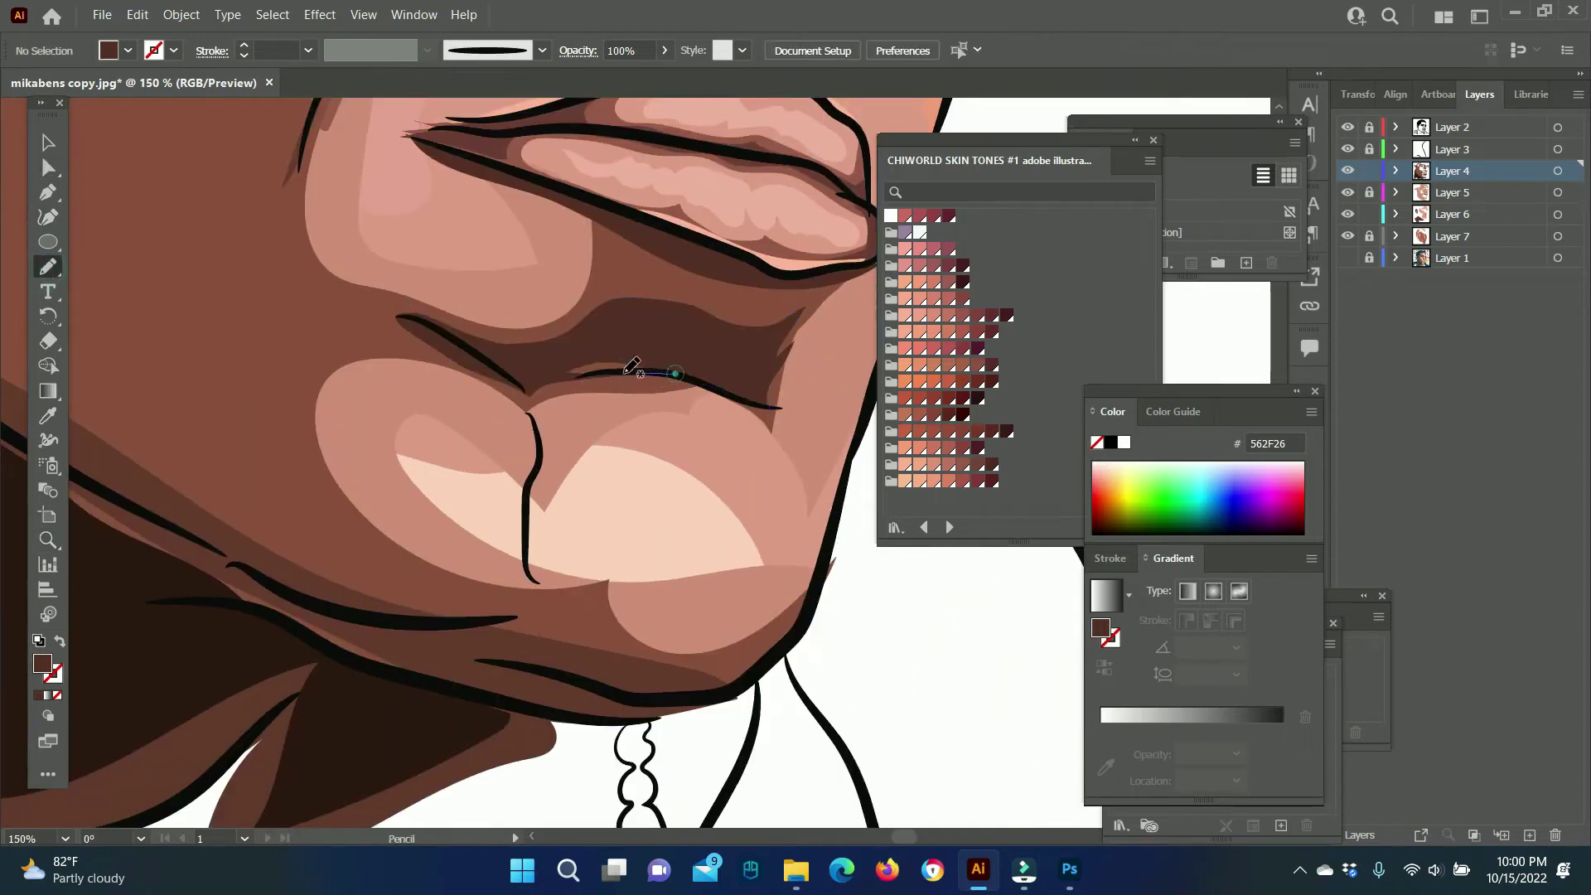
{"action": "left_click_drag", "start_coordinate": [489, 375], "coordinate": [513, 382]}
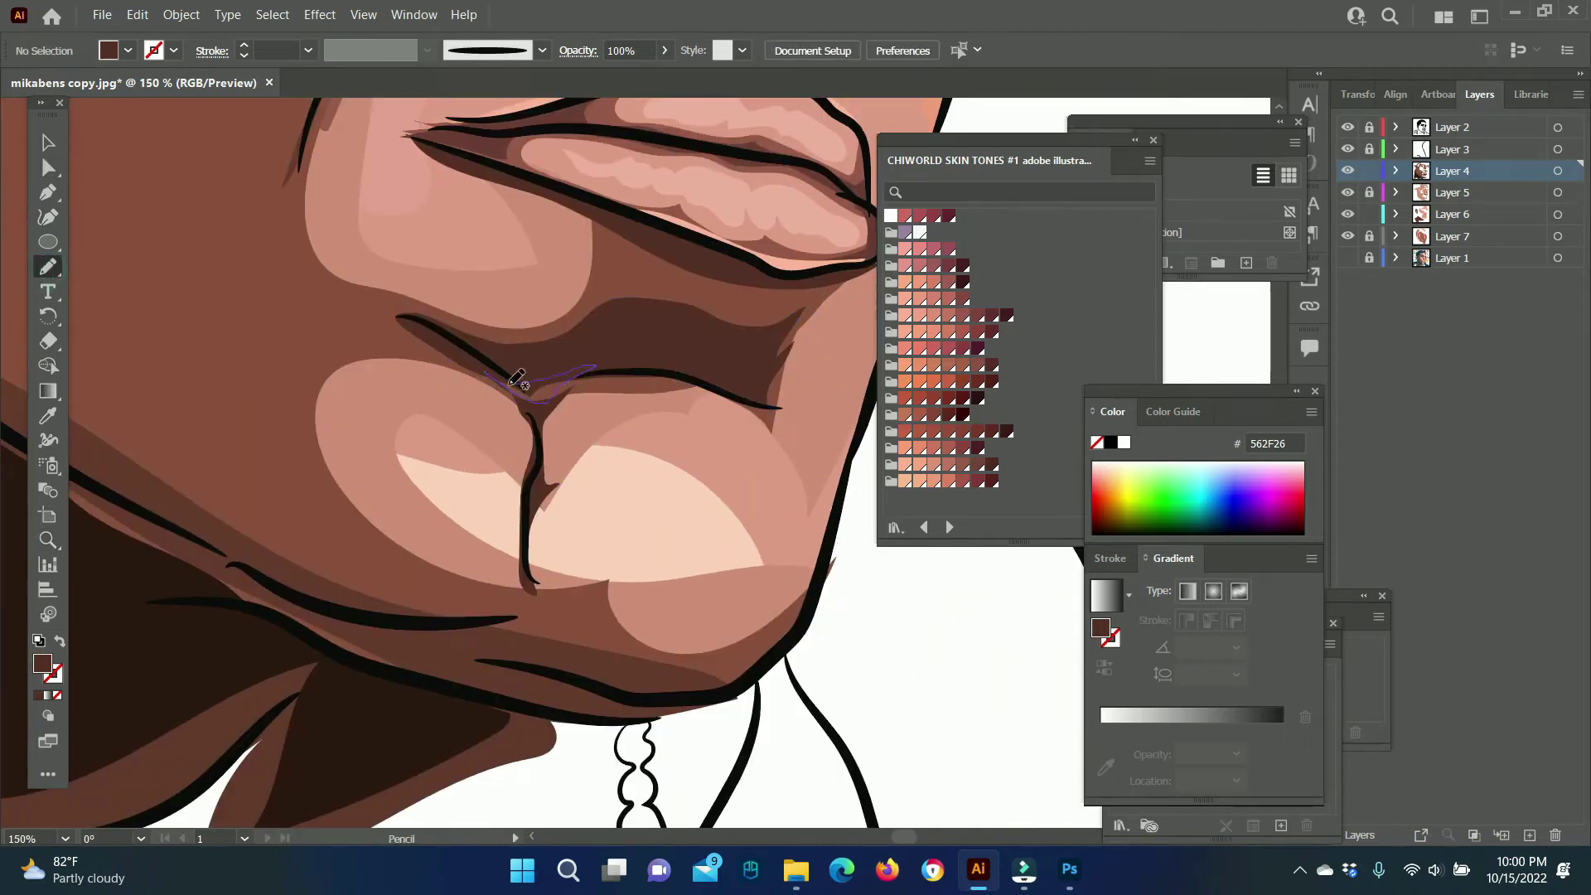
Sample the mid-brown skin tone and draw a shading shape under the eye.
{"action": "key", "text": "z"}
{"action": "key", "text": "ctrl+0"}
{"action": "left_click", "coordinate": [686, 475]}
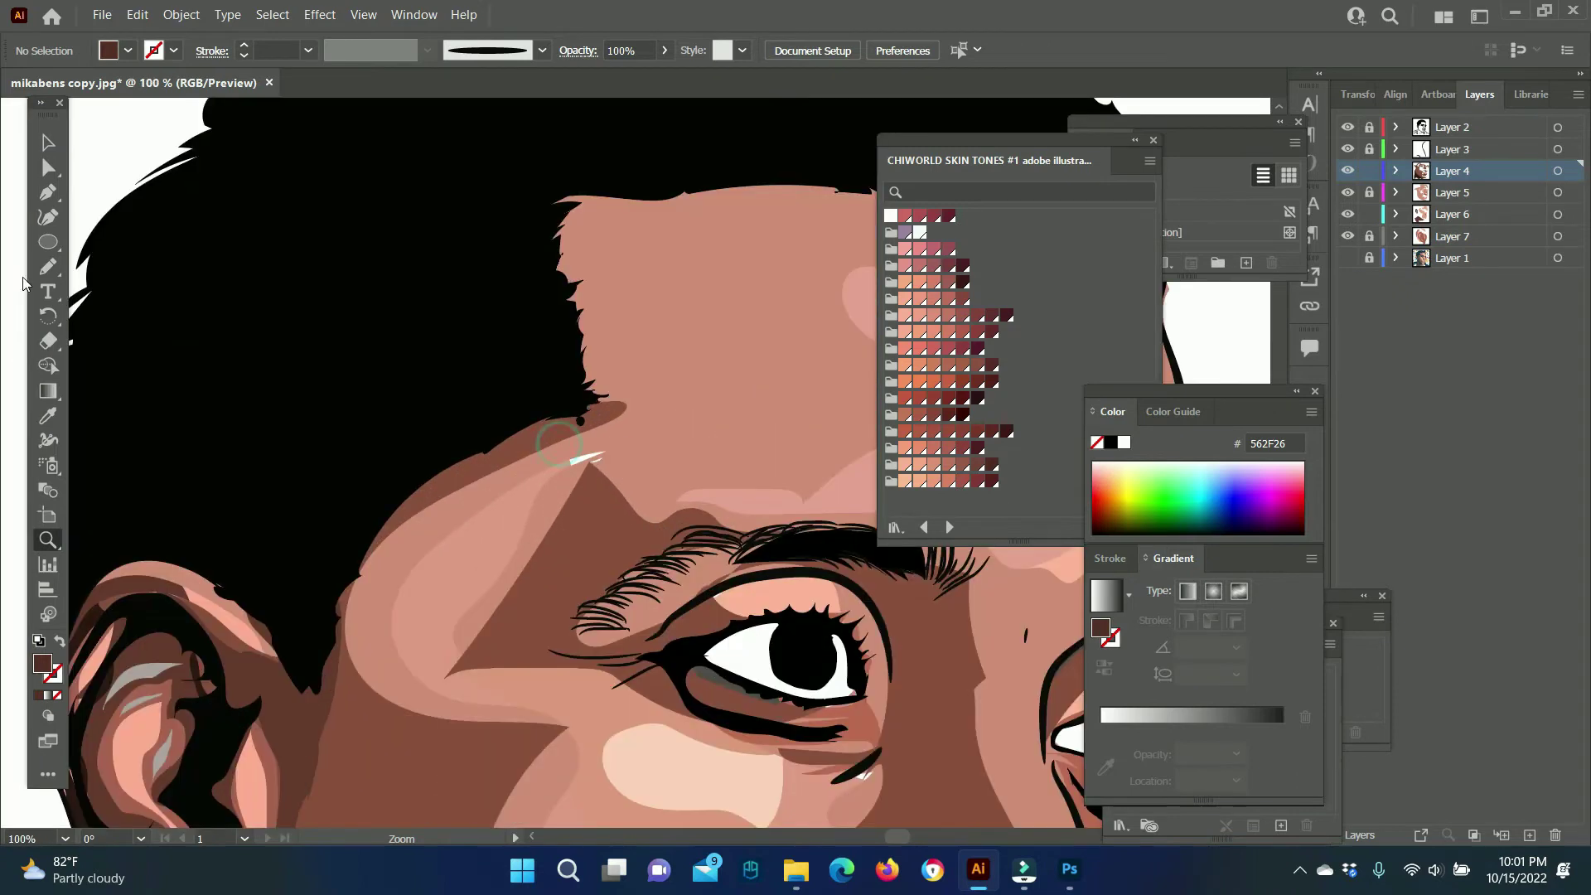
{"action": "key", "text": "i"}
{"action": "key", "text": "n"}
{"action": "key", "text": "ctrl+0"}
{"action": "left_click", "coordinate": [563, 456]}
{"action": "key", "text": "i"}
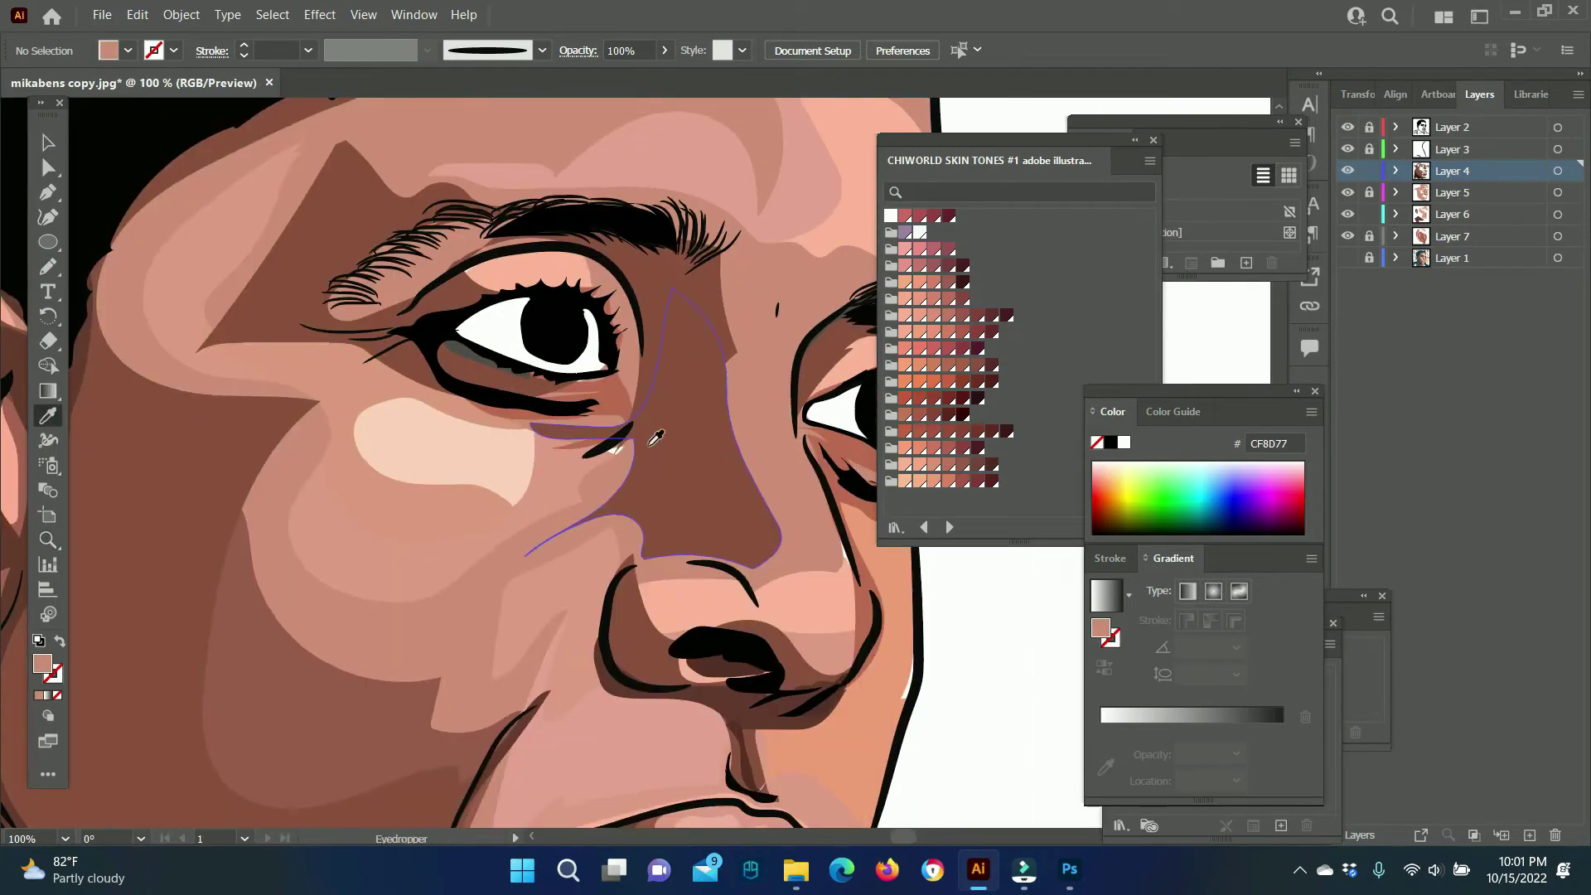
{"action": "key", "text": "n"}
{"action": "left_click_drag", "start_coordinate": [539, 461], "coordinate": [609, 459]}
Sample the light brown skin tone and shade along the nose edge.
{"action": "key", "text": "ctrl+0"}
{"action": "left_click", "coordinate": [657, 451]}
{"action": "key", "text": "i"}
{"action": "key", "text": "n"}
{"action": "left_click_drag", "start_coordinate": [603, 365], "coordinate": [614, 422]}
Sample the orange-peach tone and shade from the nostril down toward the lip.
{"action": "scroll", "coordinate": [614, 423], "scroll_direction": "down", "scroll_amount": 2}
{"action": "key", "text": "i"}
{"action": "left_click", "coordinate": [725, 427]}
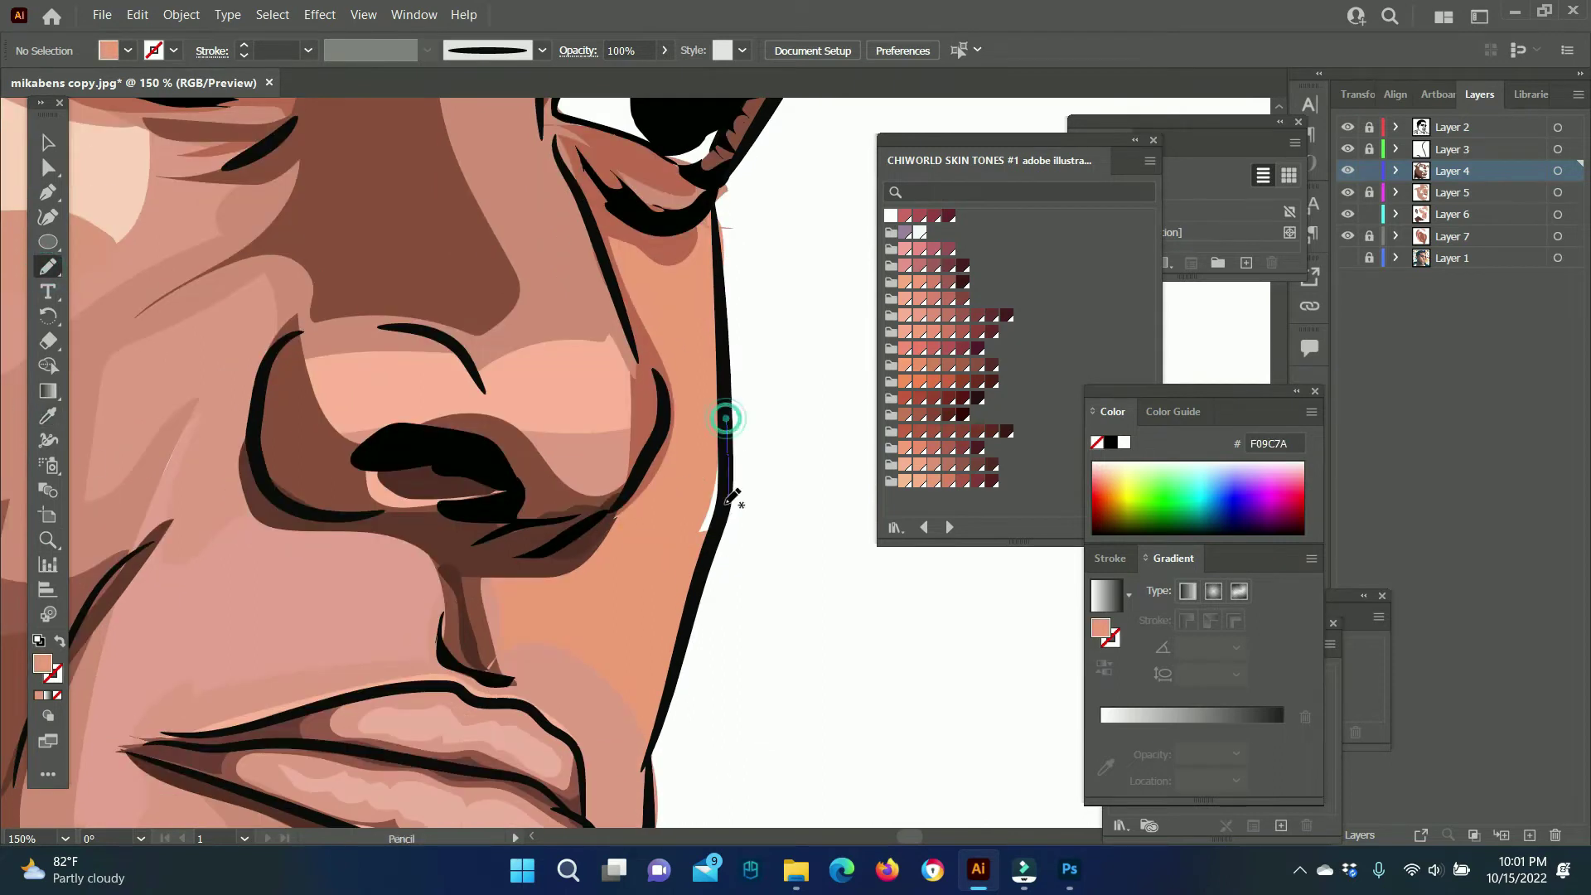
{"action": "key", "text": "n"}
{"action": "scroll", "coordinate": [737, 647], "scroll_direction": "down", "scroll_amount": 5}
{"action": "scroll", "coordinate": [709, 651], "scroll_direction": "up", "scroll_amount": 3}
{"action": "left_click_drag", "start_coordinate": [652, 408], "coordinate": [626, 516]}
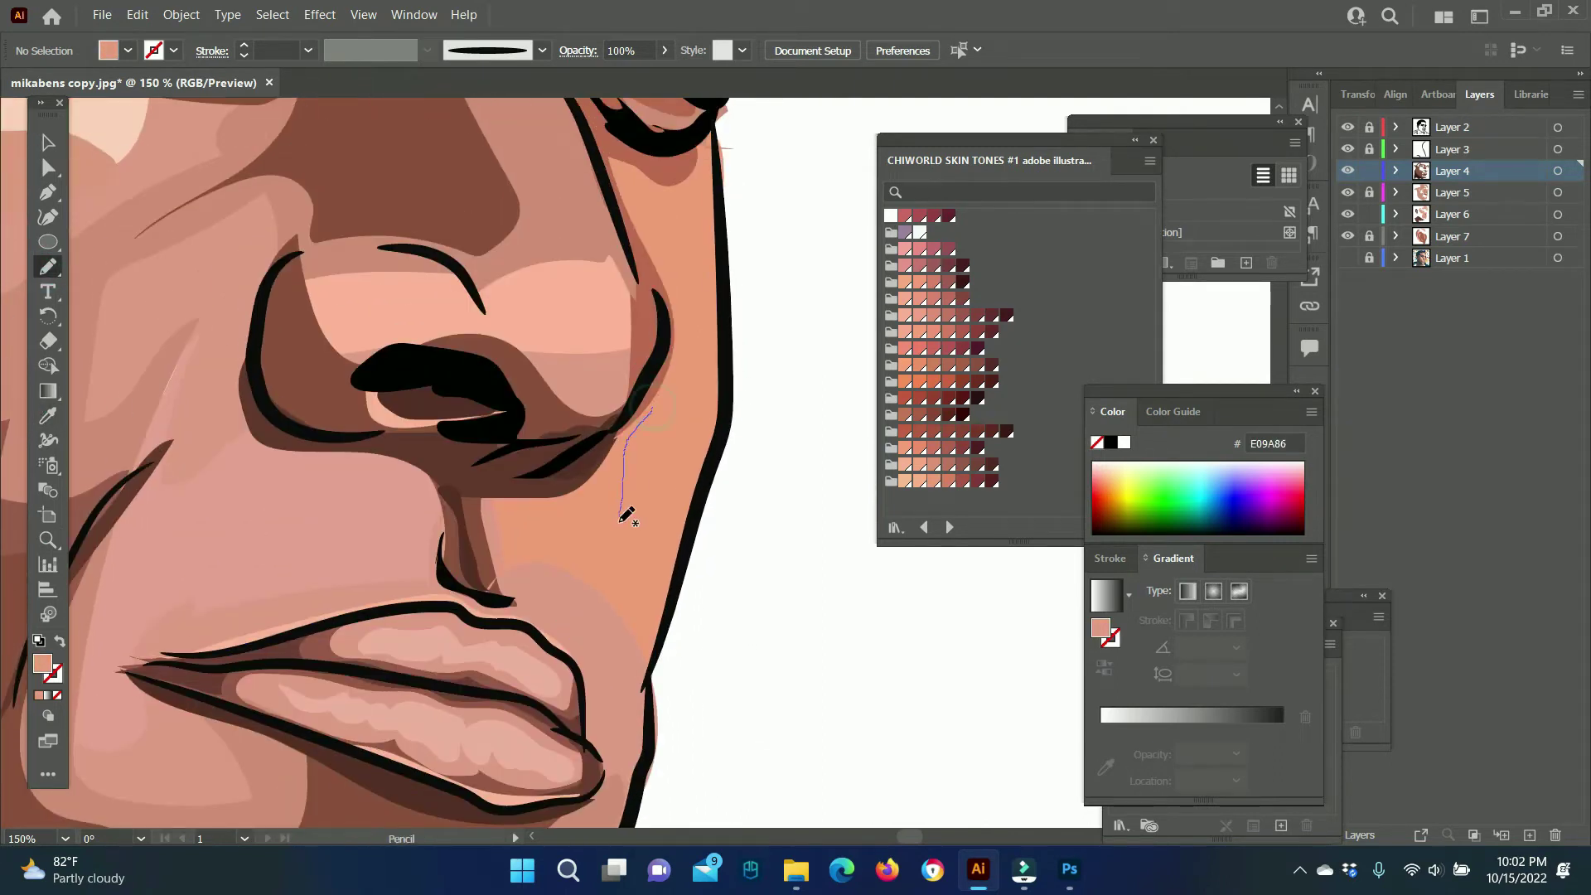
{"action": "left_click_drag", "start_coordinate": [490, 489], "coordinate": [491, 494]}
Zoom in on the face, sample a pale pink skin tone and make Layer 7 the drawing layer.
{"action": "key", "text": "z"}
{"action": "key", "text": "ctrl+0"}
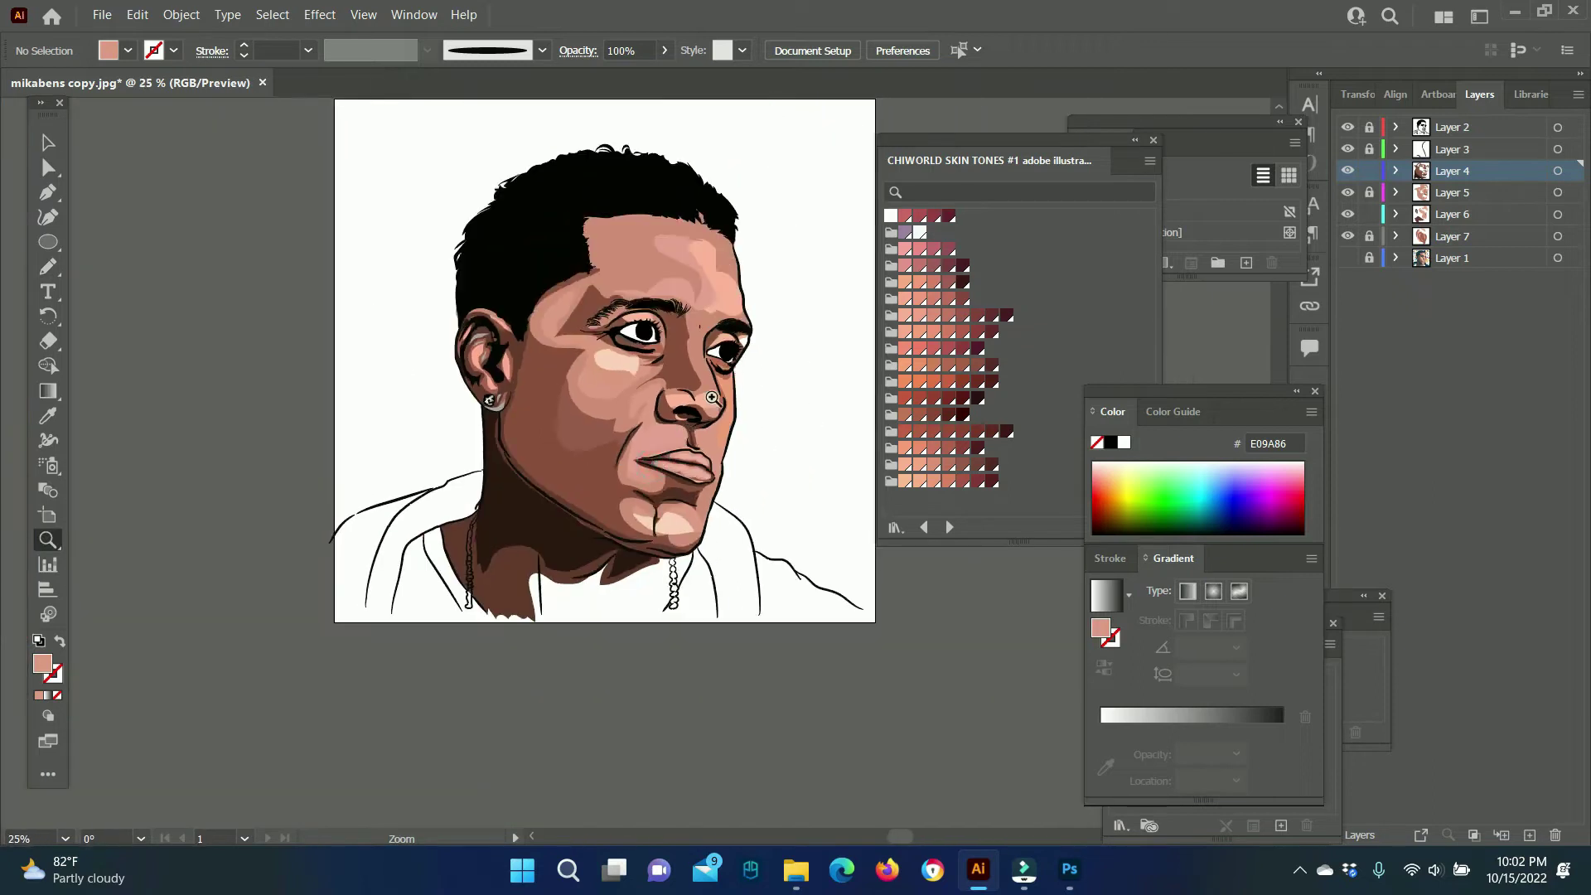
{"action": "left_click", "coordinate": [567, 435]}
{"action": "key", "text": "i"}
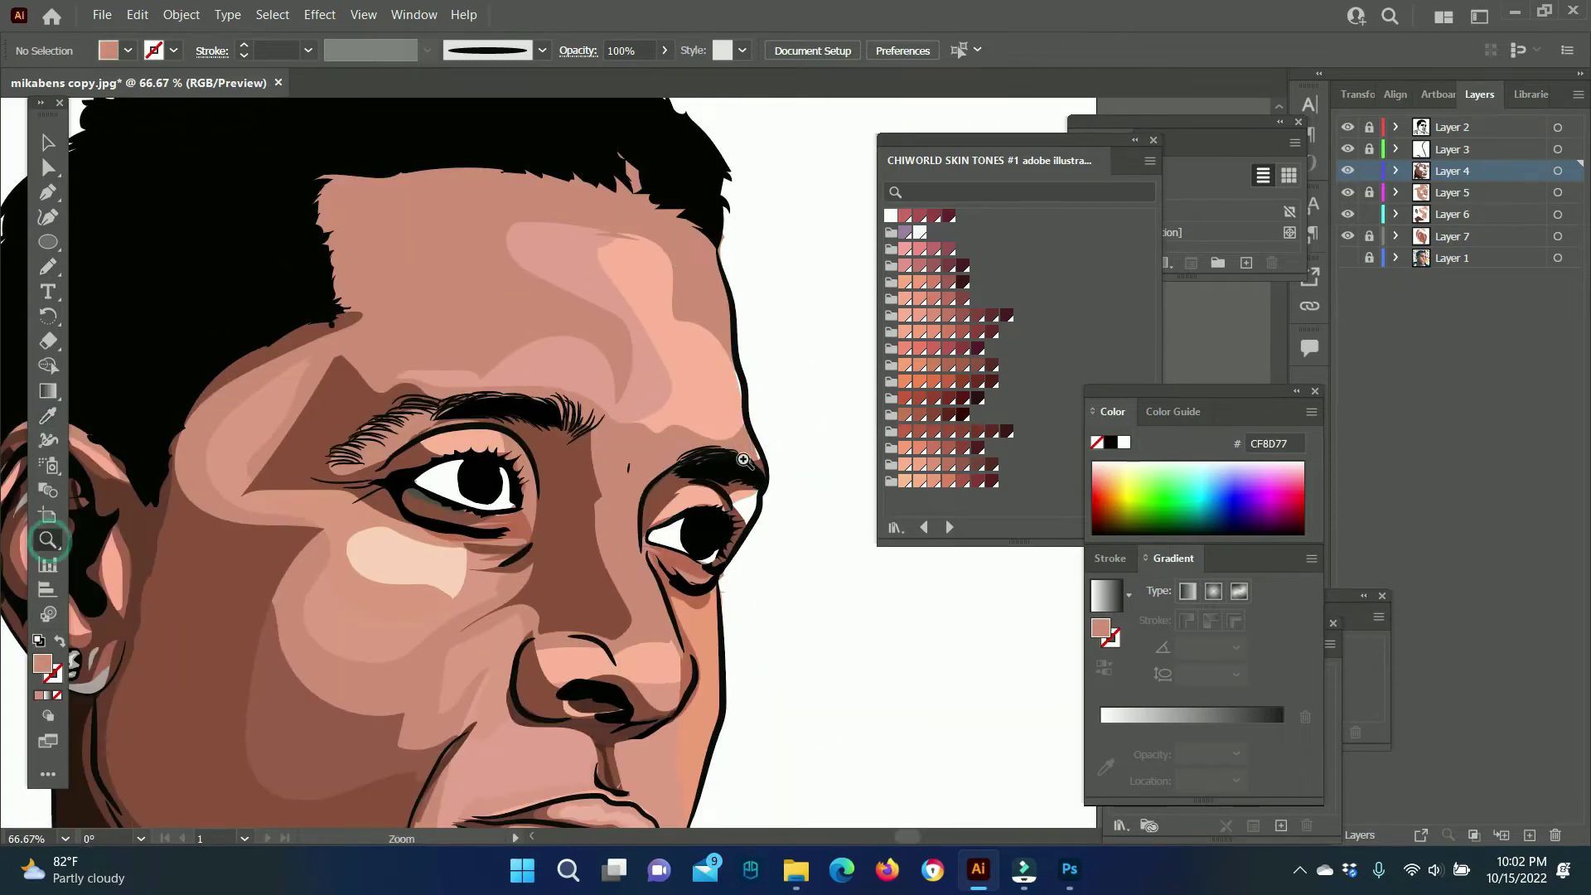
{"action": "left_click", "coordinate": [538, 255]}
{"action": "double_click", "coordinate": [1100, 627]}
{"action": "left_click", "coordinate": [1484, 533]}
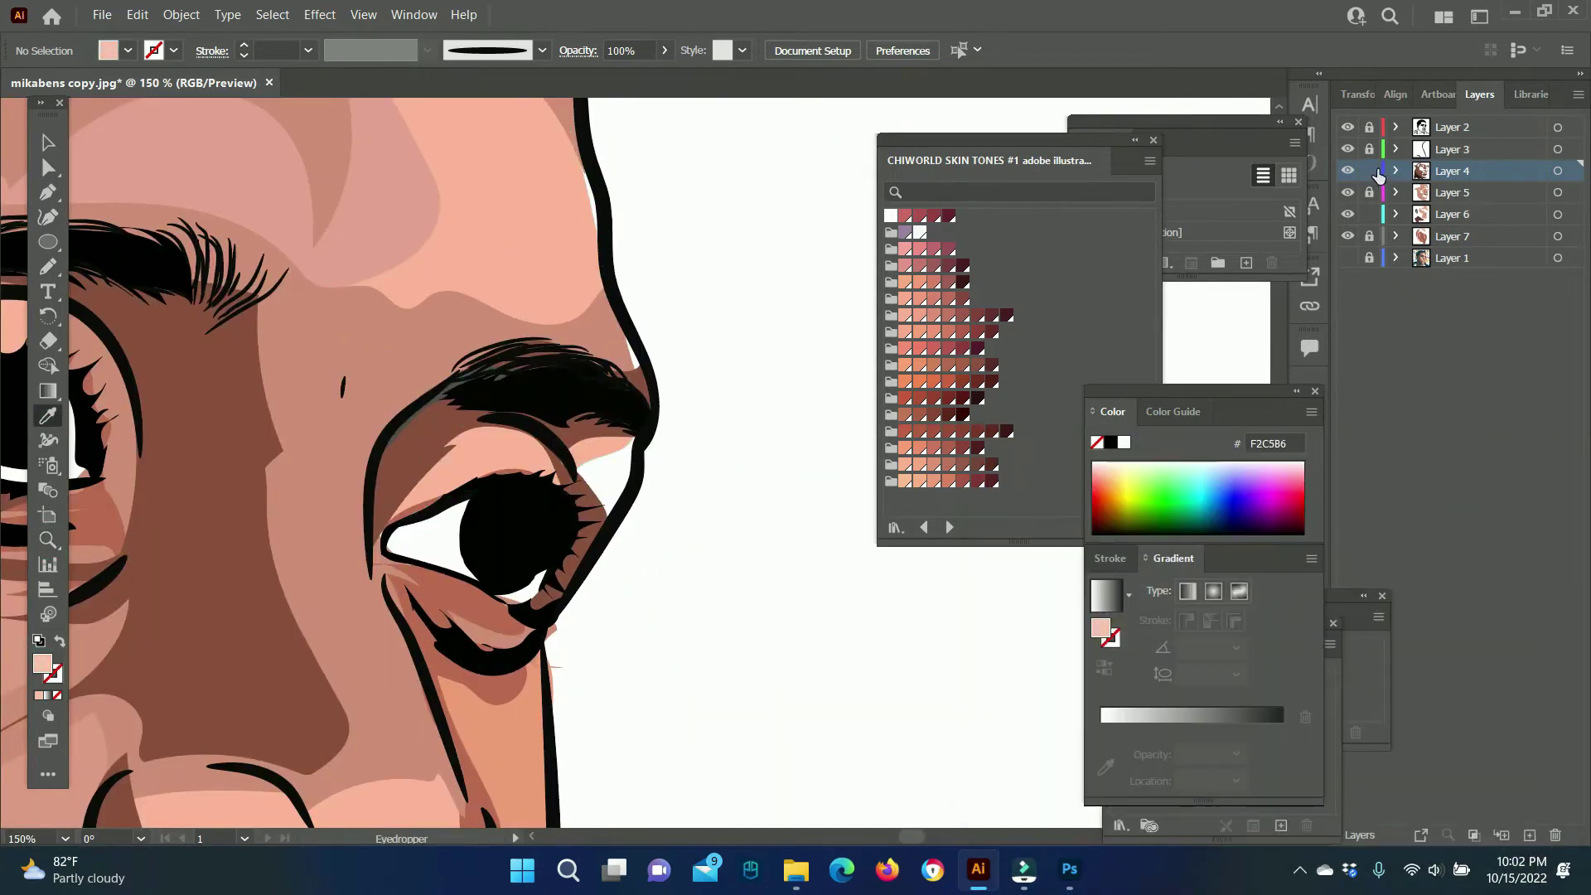
{"action": "left_click", "coordinate": [1452, 236]}
{"action": "left_click", "coordinate": [50, 268]}
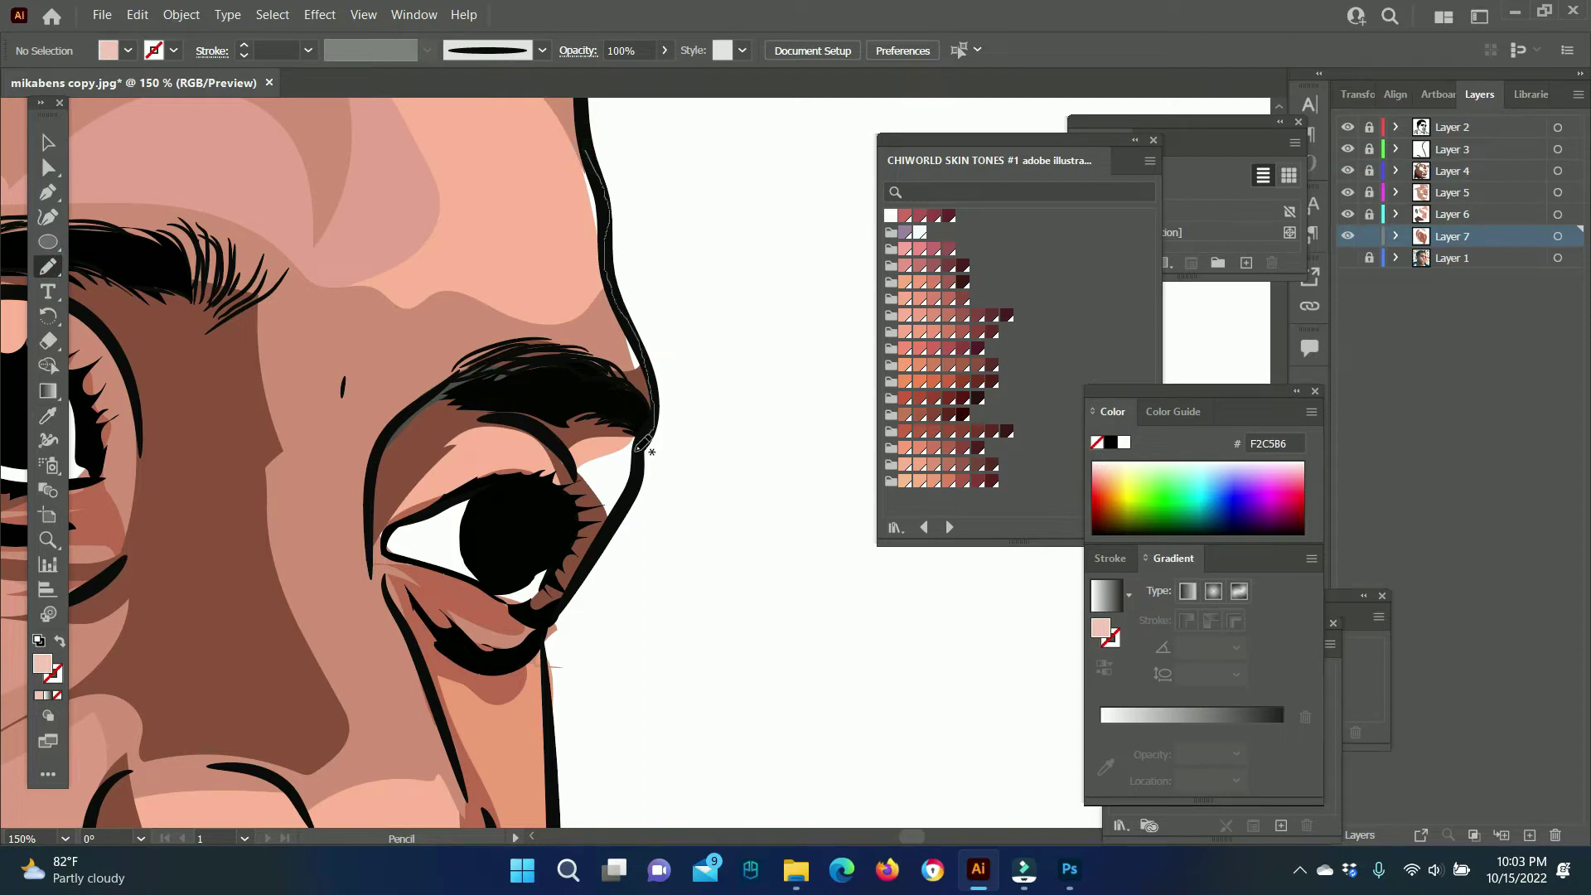
Draw a light pink edge along the lower eyelid.
{"action": "left_click_drag", "start_coordinate": [582, 149], "coordinate": [580, 146]}
{"action": "scroll", "coordinate": [507, 479], "scroll_direction": "down", "scroll_amount": 3}
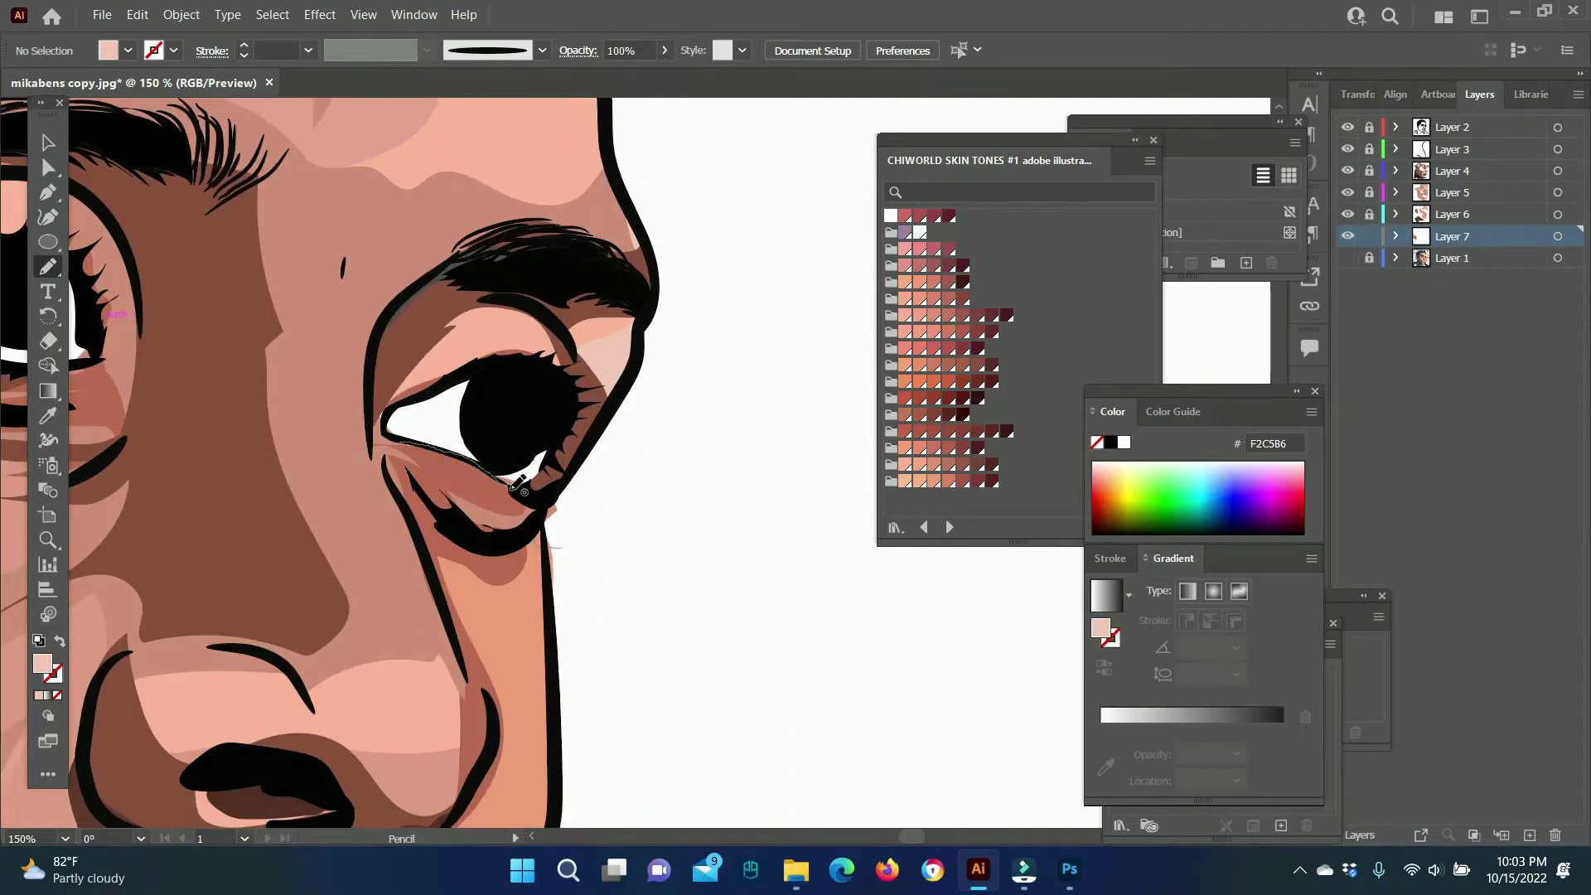
{"action": "left_click_drag", "start_coordinate": [511, 482], "coordinate": [515, 481]}
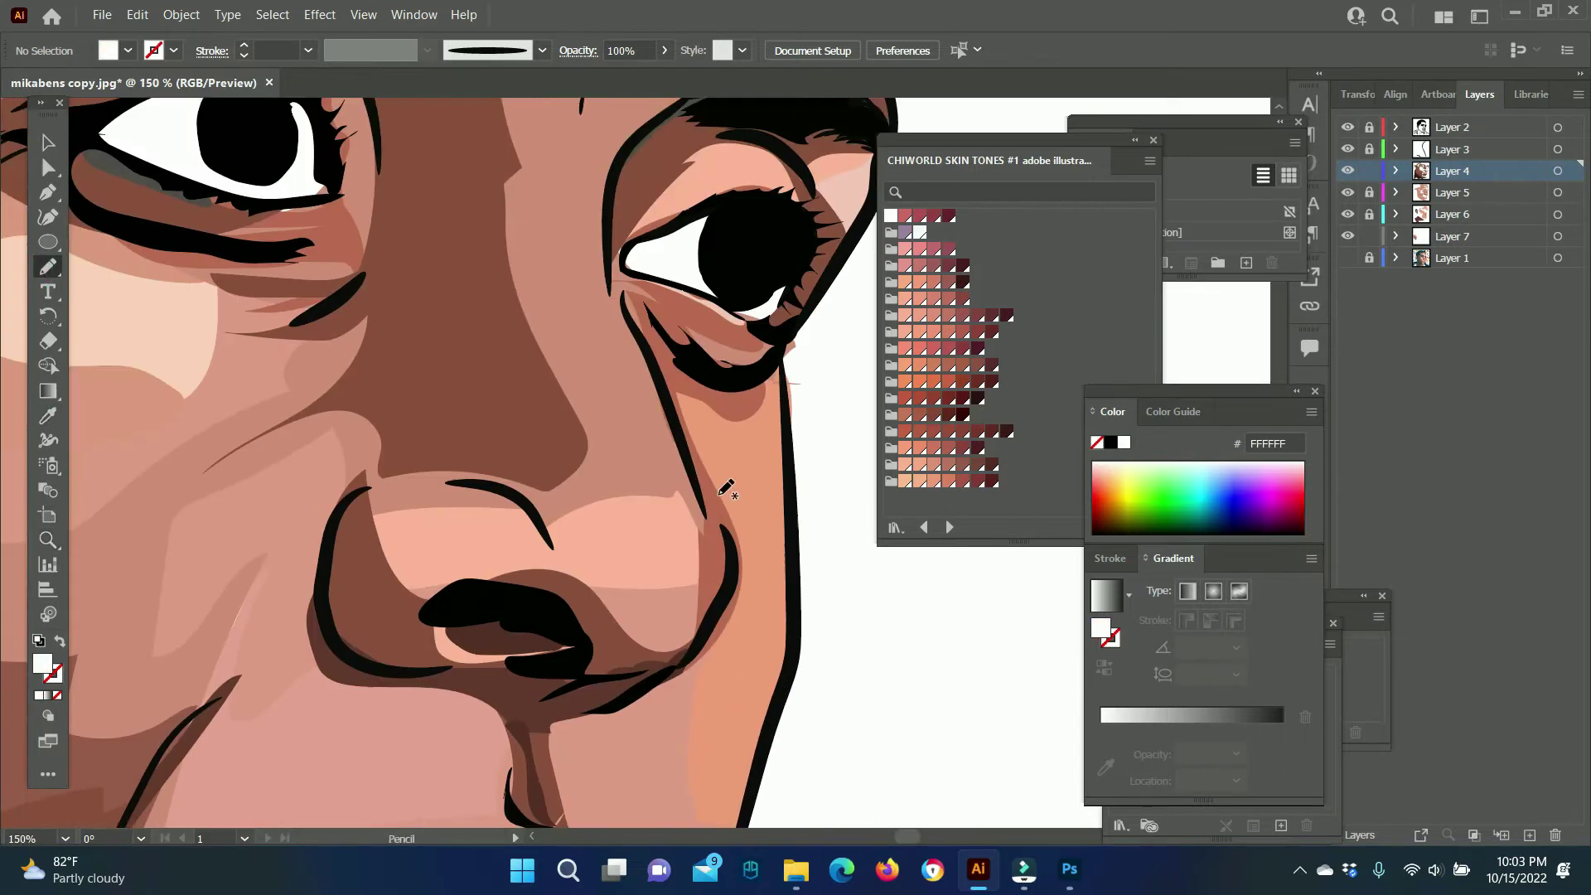
{"action": "scroll", "coordinate": [722, 493], "scroll_direction": "up", "scroll_amount": 2}
{"action": "left_click_drag", "start_coordinate": [673, 164], "coordinate": [584, 303]}
Draw white highlights down the nose bridge and on the nose tip.
{"action": "left_click_drag", "start_coordinate": [628, 232], "coordinate": [627, 234]}
{"action": "scroll", "coordinate": [569, 507], "scroll_direction": "down", "scroll_amount": 2}
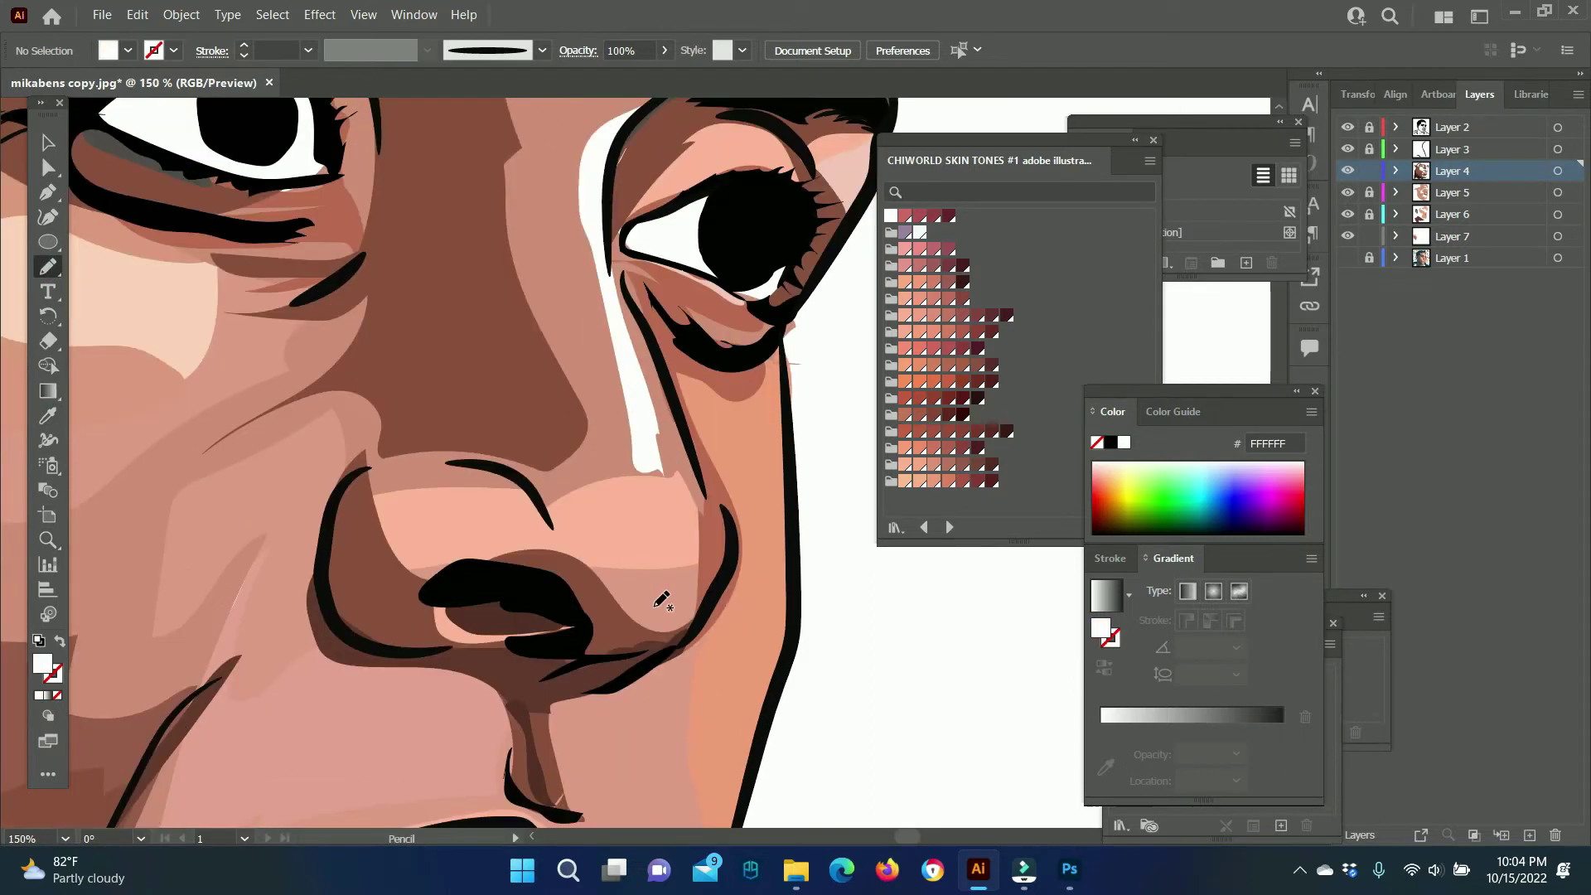
{"action": "scroll", "coordinate": [568, 508], "scroll_direction": "down", "scroll_amount": 1}
{"action": "left_click_drag", "start_coordinate": [403, 511], "coordinate": [576, 515]}
Sample the brown skin tone and add shading shapes on the nose and forehead.
{"action": "key", "text": "i"}
{"action": "left_click", "coordinate": [437, 424]}
{"action": "key", "text": "n"}
{"action": "mouse_move", "coordinate": [437, 426]}
{"action": "left_mouse_down"}
{"action": "mouse_move", "coordinate": [528, 446]}
{"action": "mouse_move", "coordinate": [440, 452]}
{"action": "left_mouse_up"}
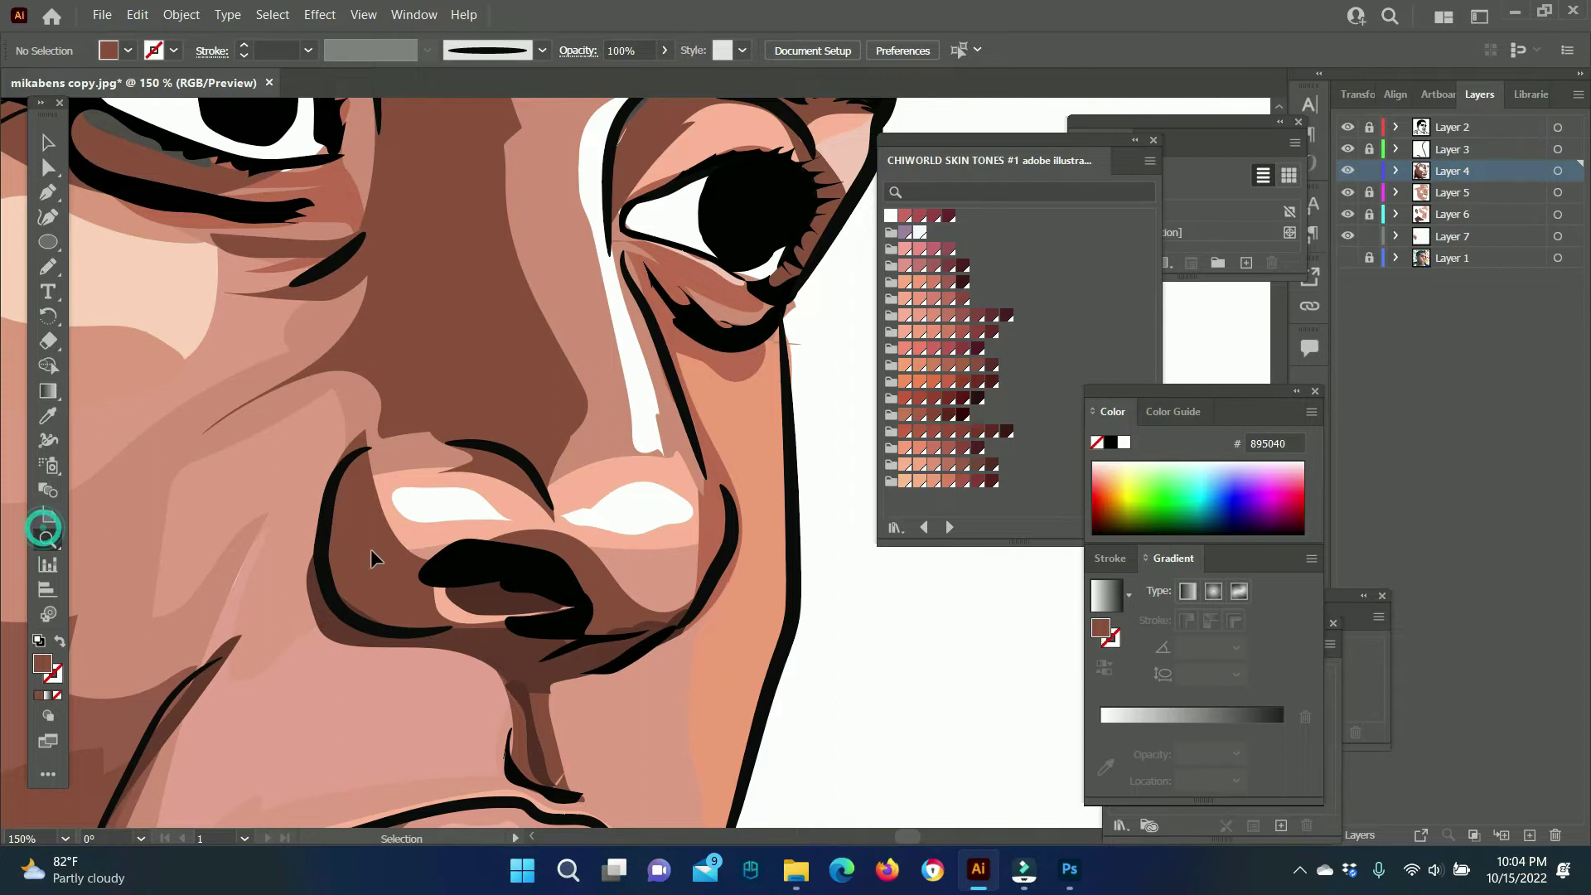
{"action": "scroll", "coordinate": [595, 479], "scroll_direction": "down", "scroll_amount": 5}
{"action": "scroll", "coordinate": [547, 294], "scroll_direction": "up", "scroll_amount": 4}
{"action": "mouse_move", "coordinate": [507, 281]}
{"action": "left_mouse_down"}
{"action": "mouse_move", "coordinate": [557, 300]}
{"action": "mouse_move", "coordinate": [497, 286]}
{"action": "left_mouse_up"}
Switch the fill to white and draw a white highlight on the nose.
{"action": "key", "text": "i"}
{"action": "left_click", "coordinate": [531, 593]}
{"action": "key", "text": "n"}
{"action": "mouse_move", "coordinate": [593, 402]}
{"action": "left_mouse_down"}
{"action": "mouse_move", "coordinate": [689, 460]}
{"action": "mouse_move", "coordinate": [579, 481]}
{"action": "mouse_move", "coordinate": [612, 451]}
{"action": "left_mouse_up"}
{"action": "scroll", "coordinate": [690, 461], "scroll_direction": "down", "scroll_amount": 4}
{"action": "scroll", "coordinate": [580, 476], "scroll_direction": "up", "scroll_amount": 4}
Redo the white upper-lip highlight and zoom out to view the whole face.
{"action": "scroll", "coordinate": [597, 489], "scroll_direction": "down", "scroll_amount": 2}
{"action": "scroll", "coordinate": [580, 489], "scroll_direction": "down", "scroll_amount": 2}
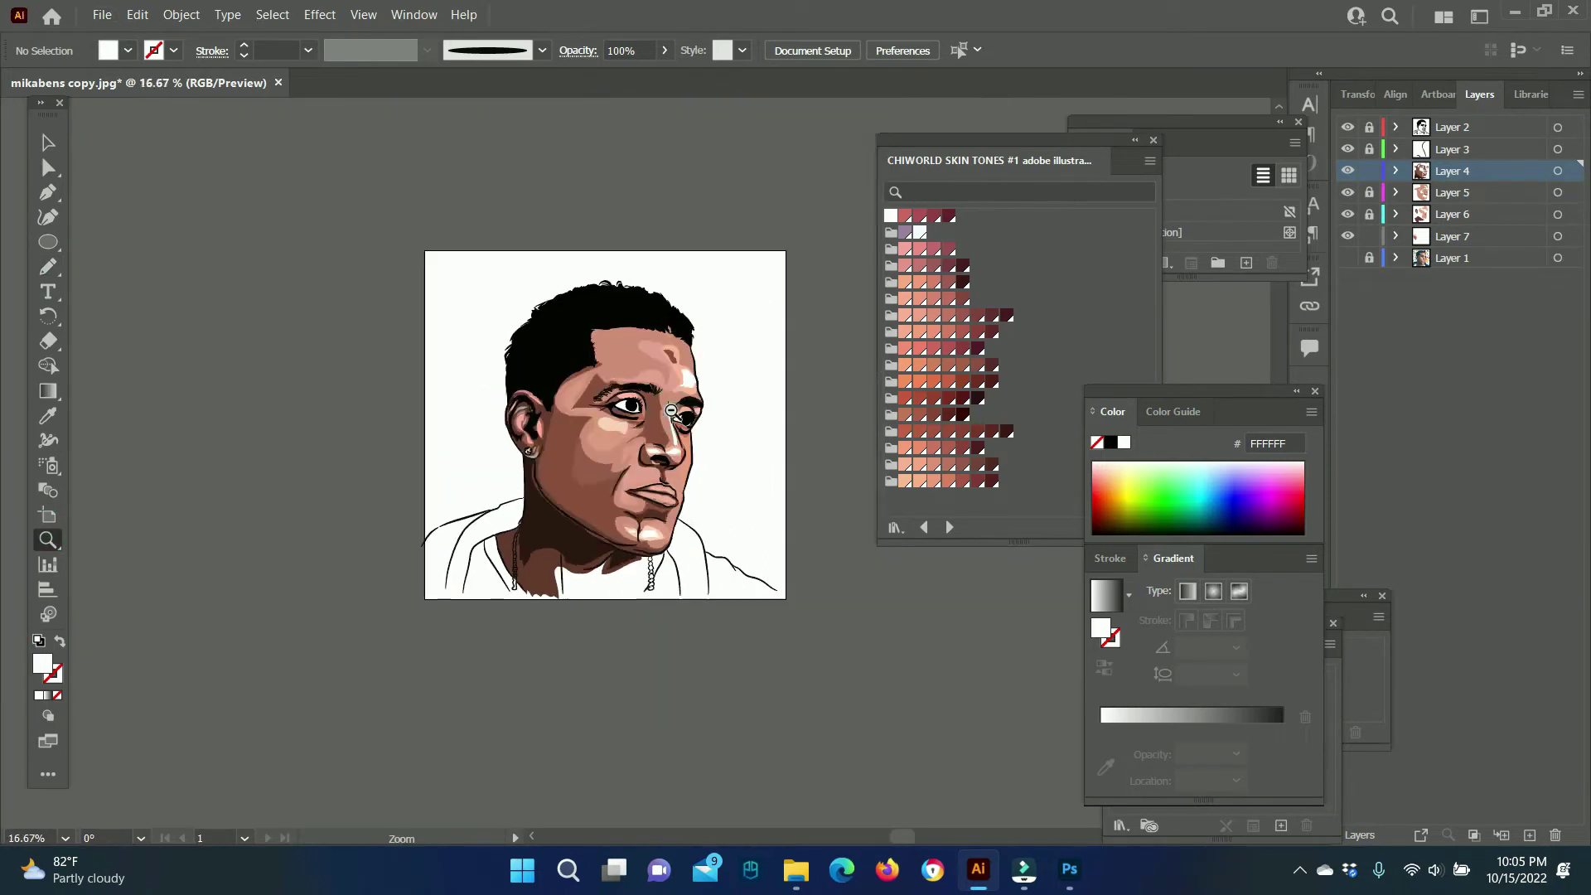
{"action": "scroll", "coordinate": [552, 505], "scroll_direction": "up", "scroll_amount": 4}
{"action": "scroll", "coordinate": [480, 466], "scroll_direction": "up", "scroll_amount": 1}
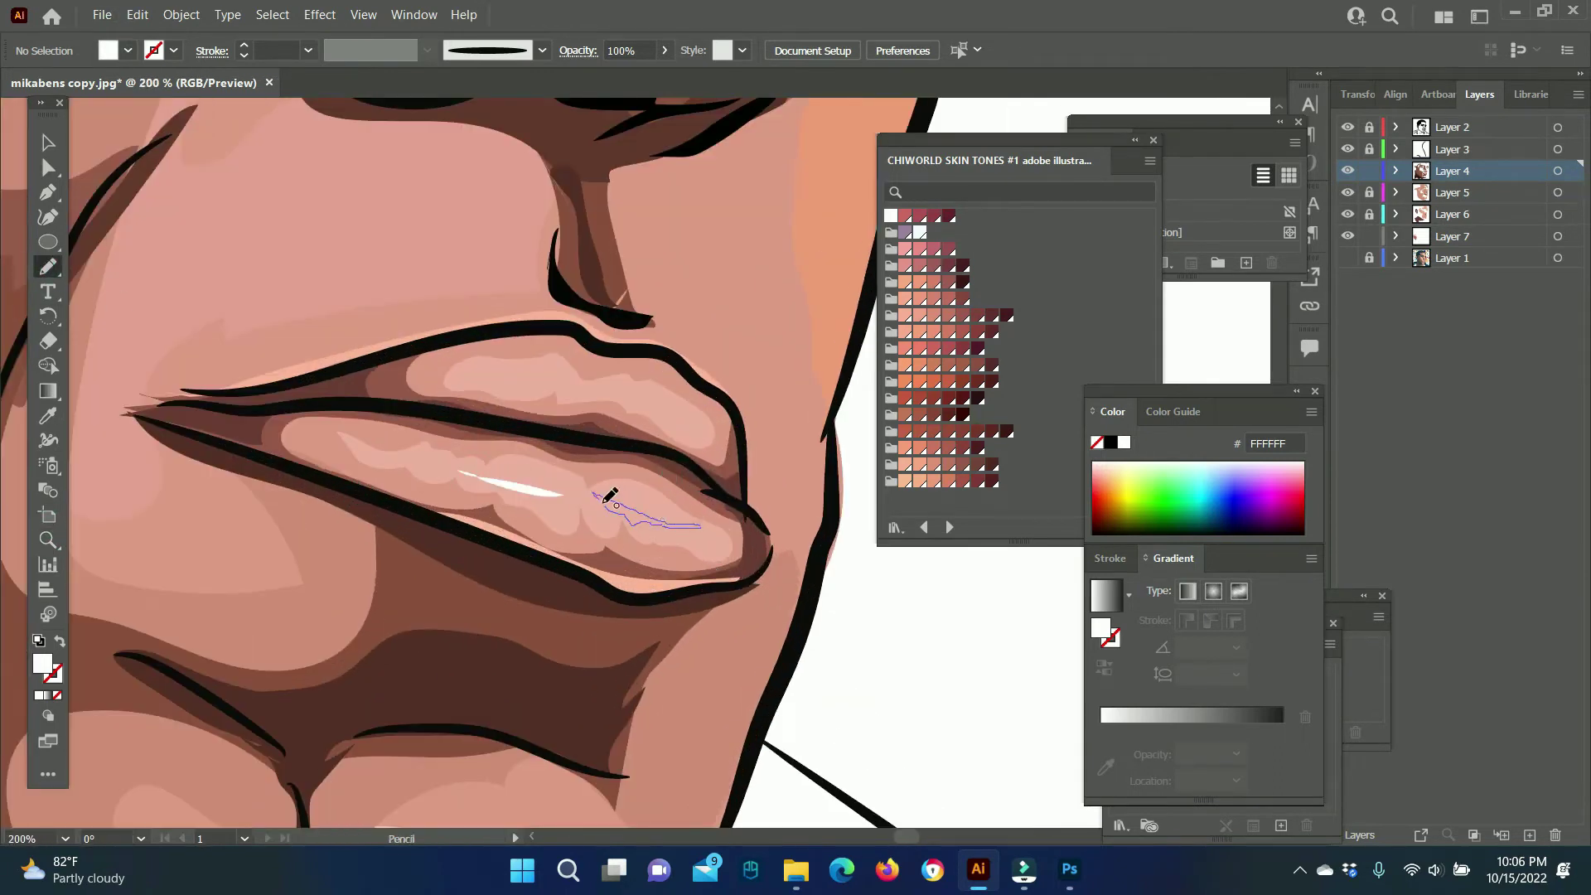
{"action": "key", "text": "ctrl+z"}
{"action": "left_click_drag", "start_coordinate": [609, 393], "coordinate": [684, 417]}
{"action": "left_click", "coordinate": [47, 539]}
{"action": "scroll", "coordinate": [572, 431], "scroll_direction": "down", "scroll_amount": 4}
{"action": "scroll", "coordinate": [572, 431], "scroll_direction": "down", "scroll_amount": 2}
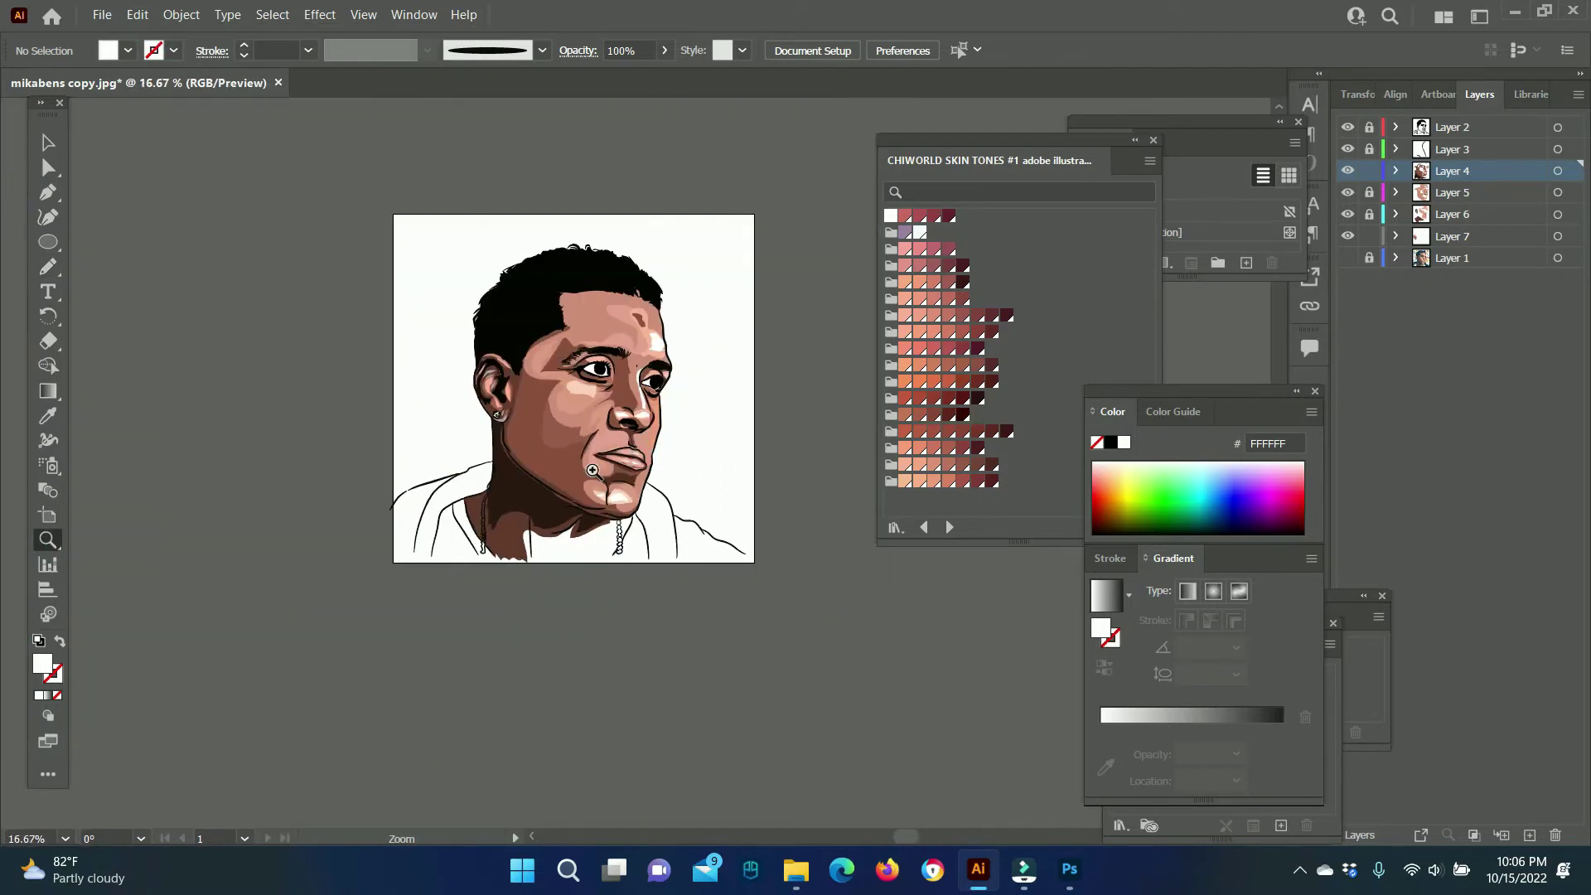
{"action": "scroll", "coordinate": [572, 431], "scroll_direction": "up", "scroll_amount": 1}
{"action": "scroll", "coordinate": [450, 356], "scroll_direction": "up", "scroll_amount": 1}
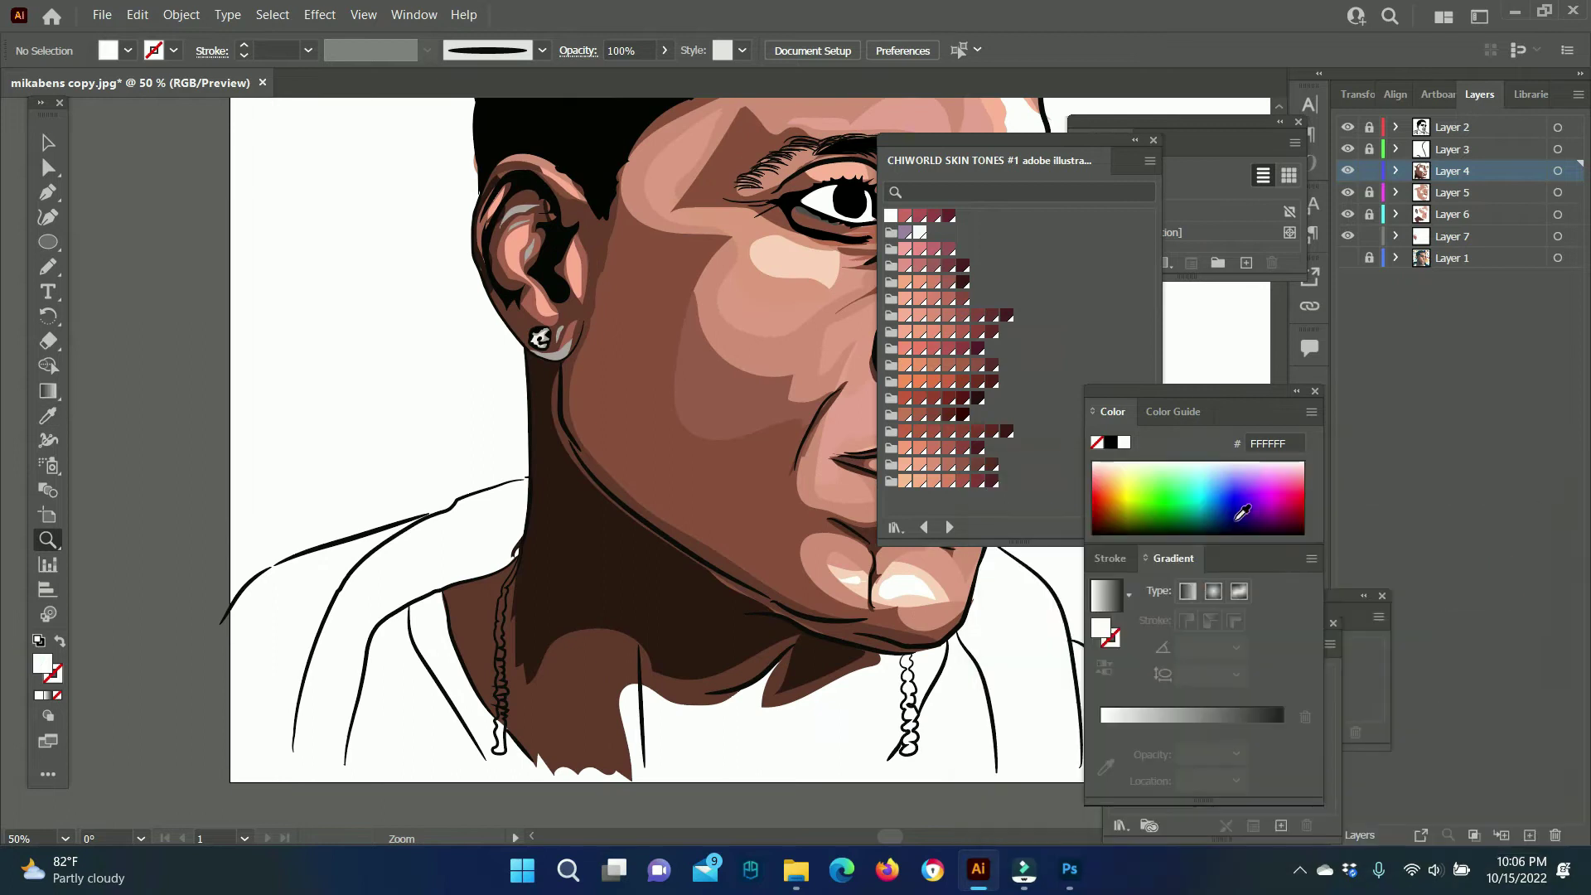
Zoom in on the shirt and start a navy collar sliver with the Pen tool.
{"action": "left_click", "coordinate": [1235, 530]}
{"action": "key", "text": "p"}
{"action": "left_click", "coordinate": [530, 477]}
{"action": "left_click", "coordinate": [460, 496]}
{"action": "left_click", "coordinate": [305, 673]}
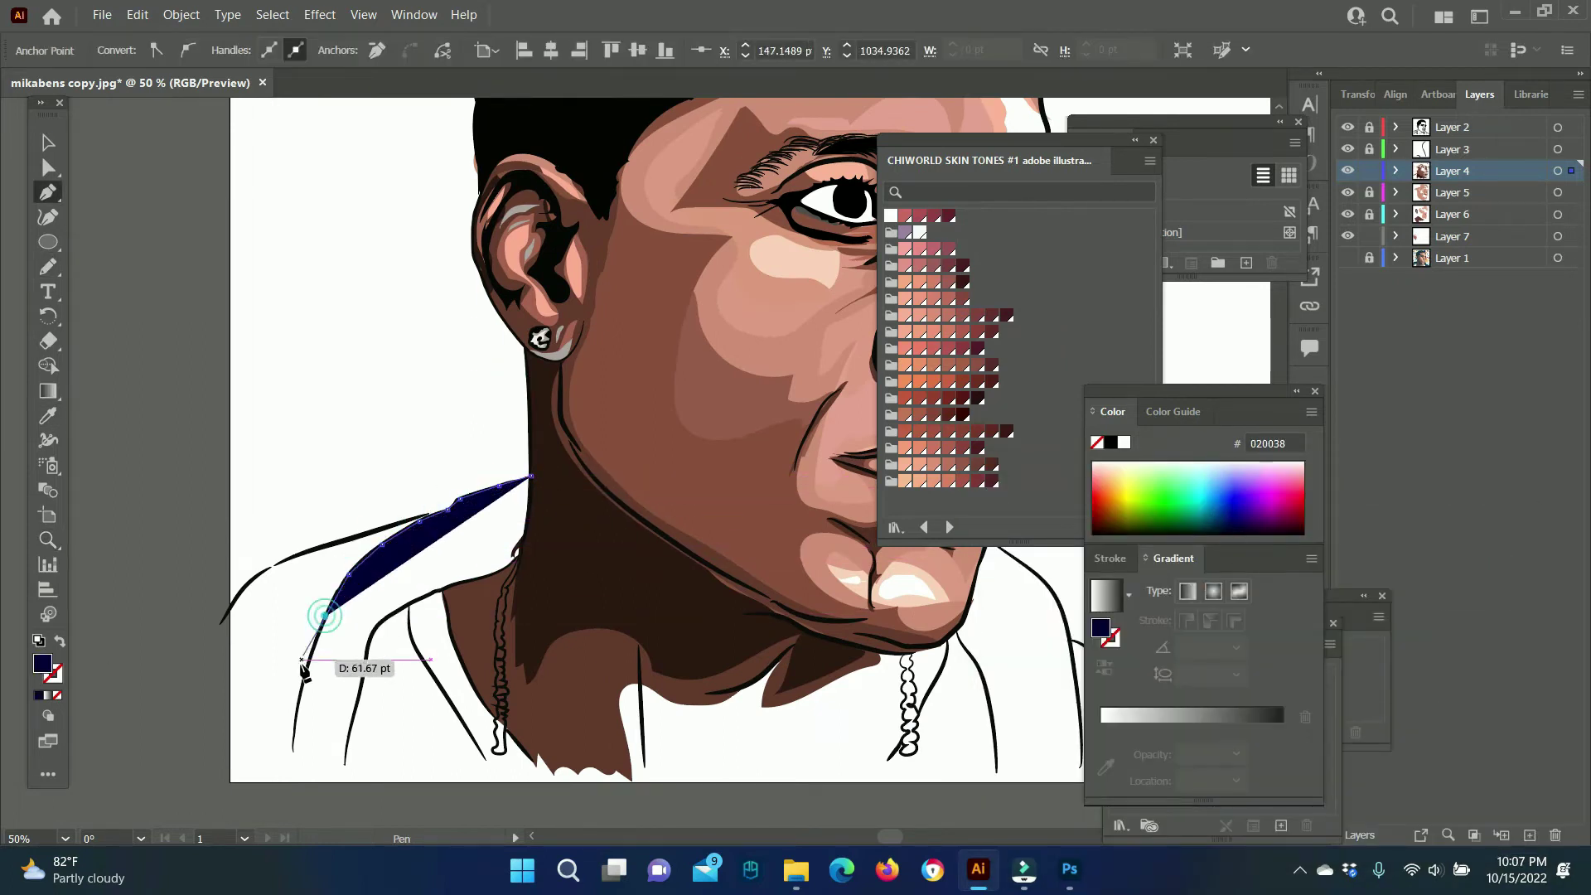
{"action": "left_click", "coordinate": [294, 749]}
Trace the collar outline up the shoulder and close it into a navy shape.
{"action": "left_click", "coordinate": [303, 779]}
{"action": "left_click", "coordinate": [326, 794]}
{"action": "left_click", "coordinate": [344, 764]}
{"action": "left_click", "coordinate": [362, 682]}
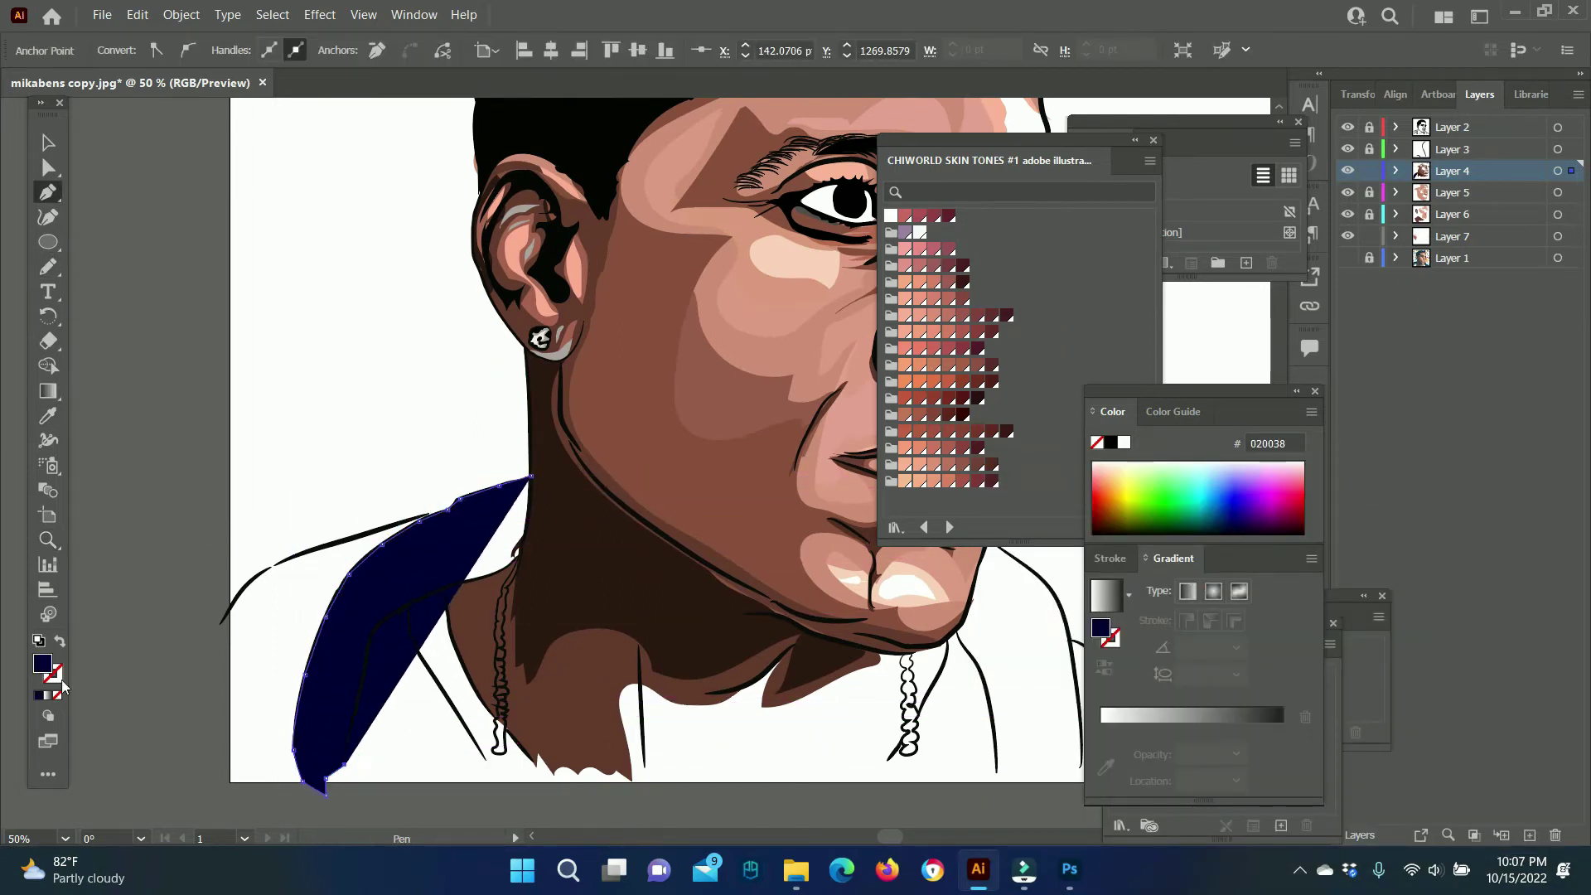
{"action": "key", "text": "slash"}
{"action": "left_click", "coordinate": [425, 595]}
{"action": "left_click", "coordinate": [530, 477]}
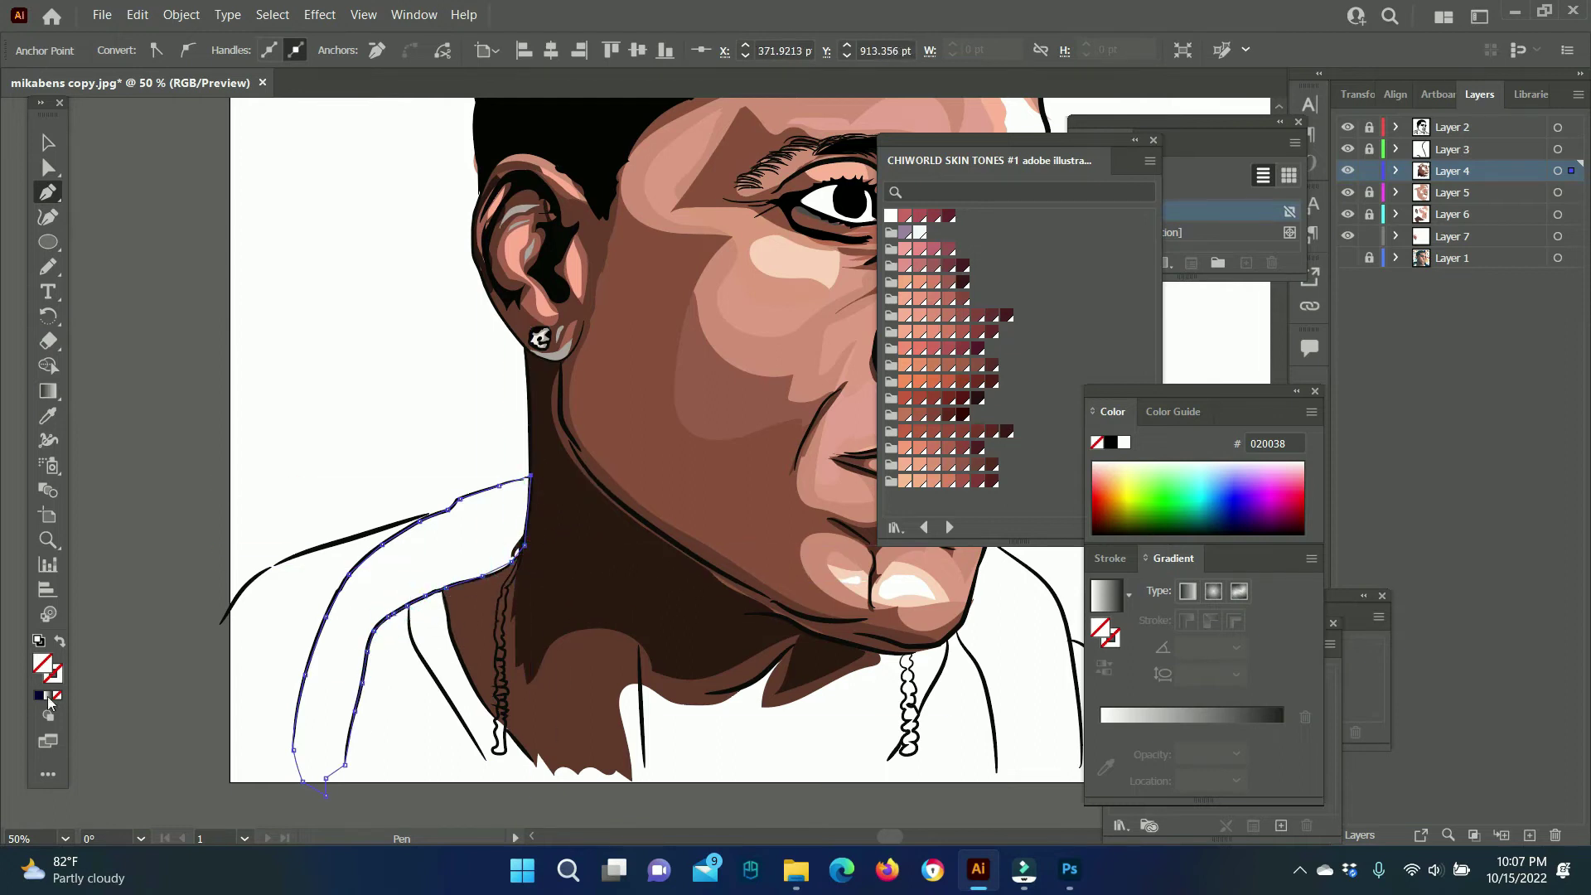
{"action": "key", "text": "ctrl+shift+a"}
On a new Layer 8, pencil a lavender 8484AF left shoulder shape.
{"action": "scroll", "coordinate": [514, 447], "scroll_direction": "down", "scroll_amount": 2}
{"action": "key", "text": "n"}
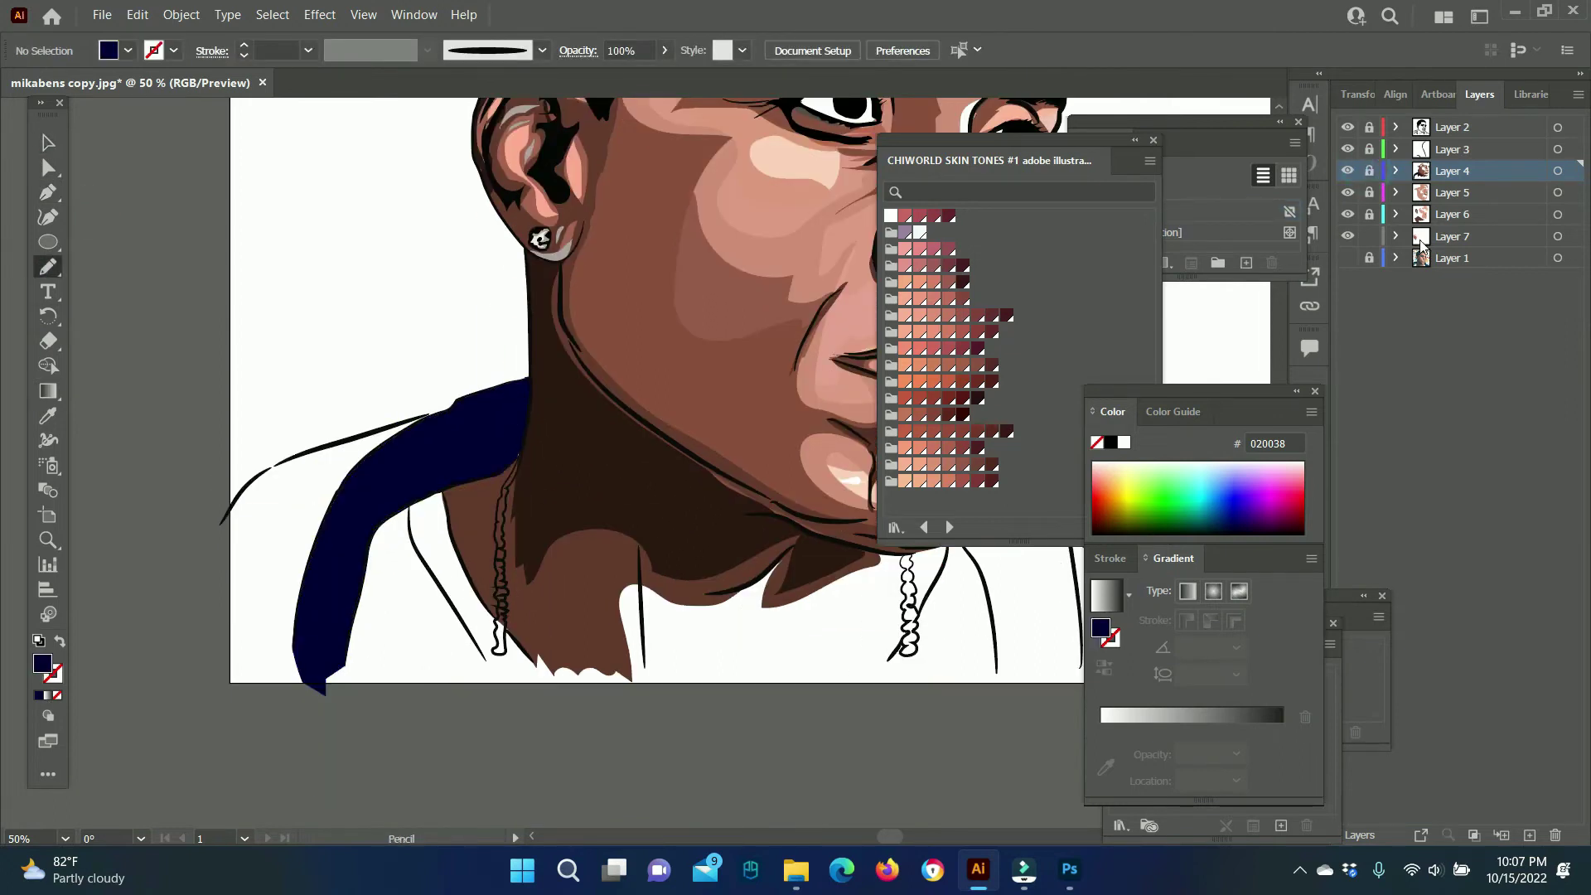
{"action": "left_click", "coordinate": [1421, 247]}
{"action": "key", "text": "ctrl+l"}
{"action": "double_click", "coordinate": [42, 663]}
{"action": "key", "text": "Return"}
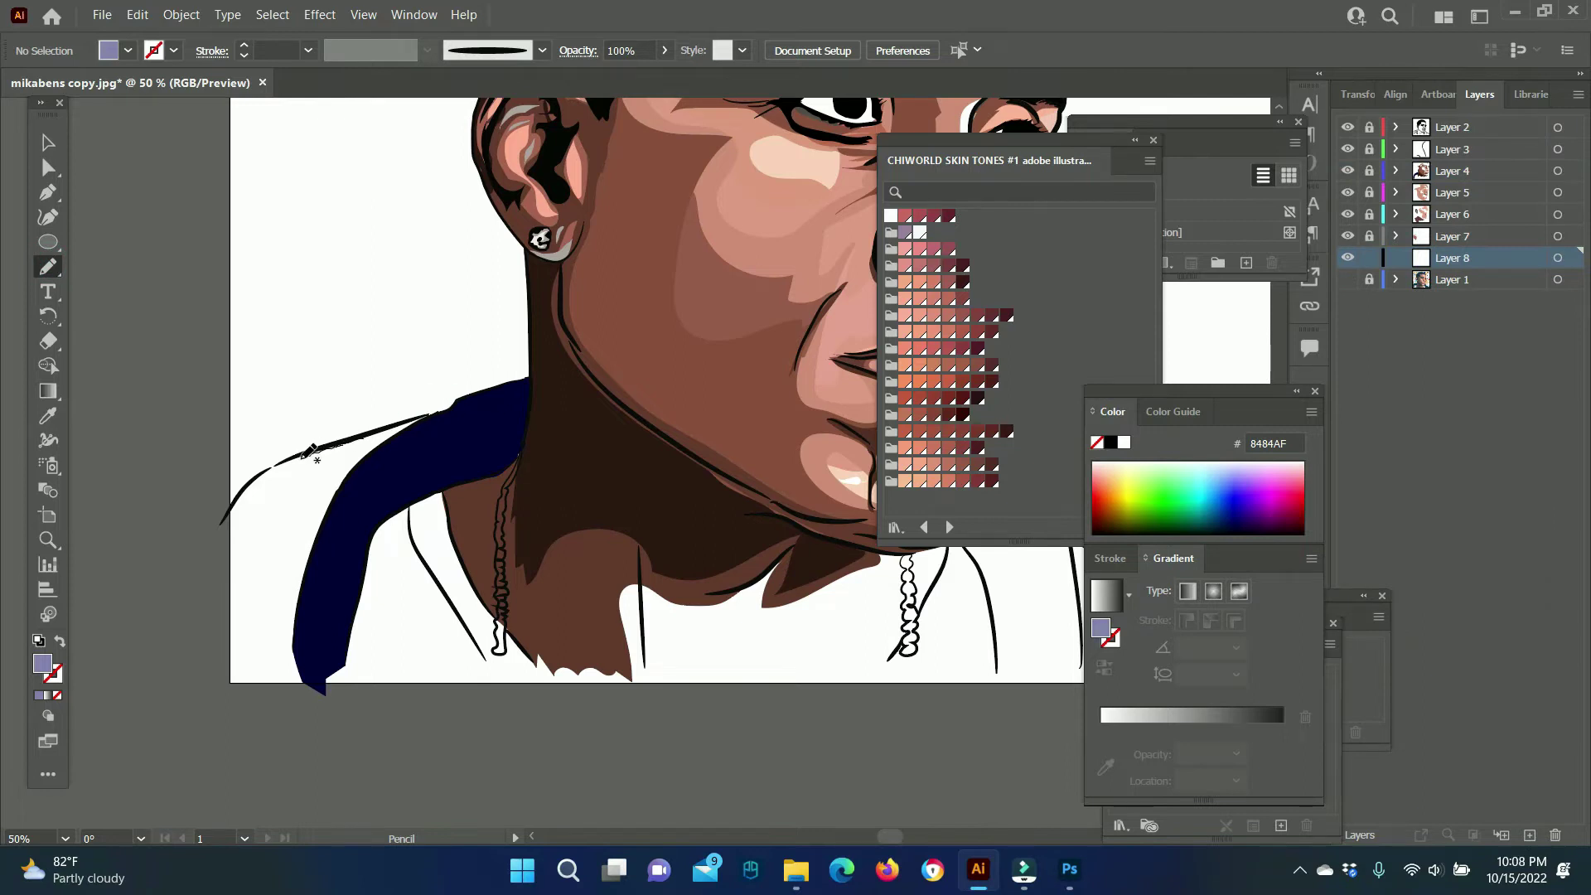
{"action": "left_click_drag", "start_coordinate": [186, 729], "coordinate": [673, 706]}
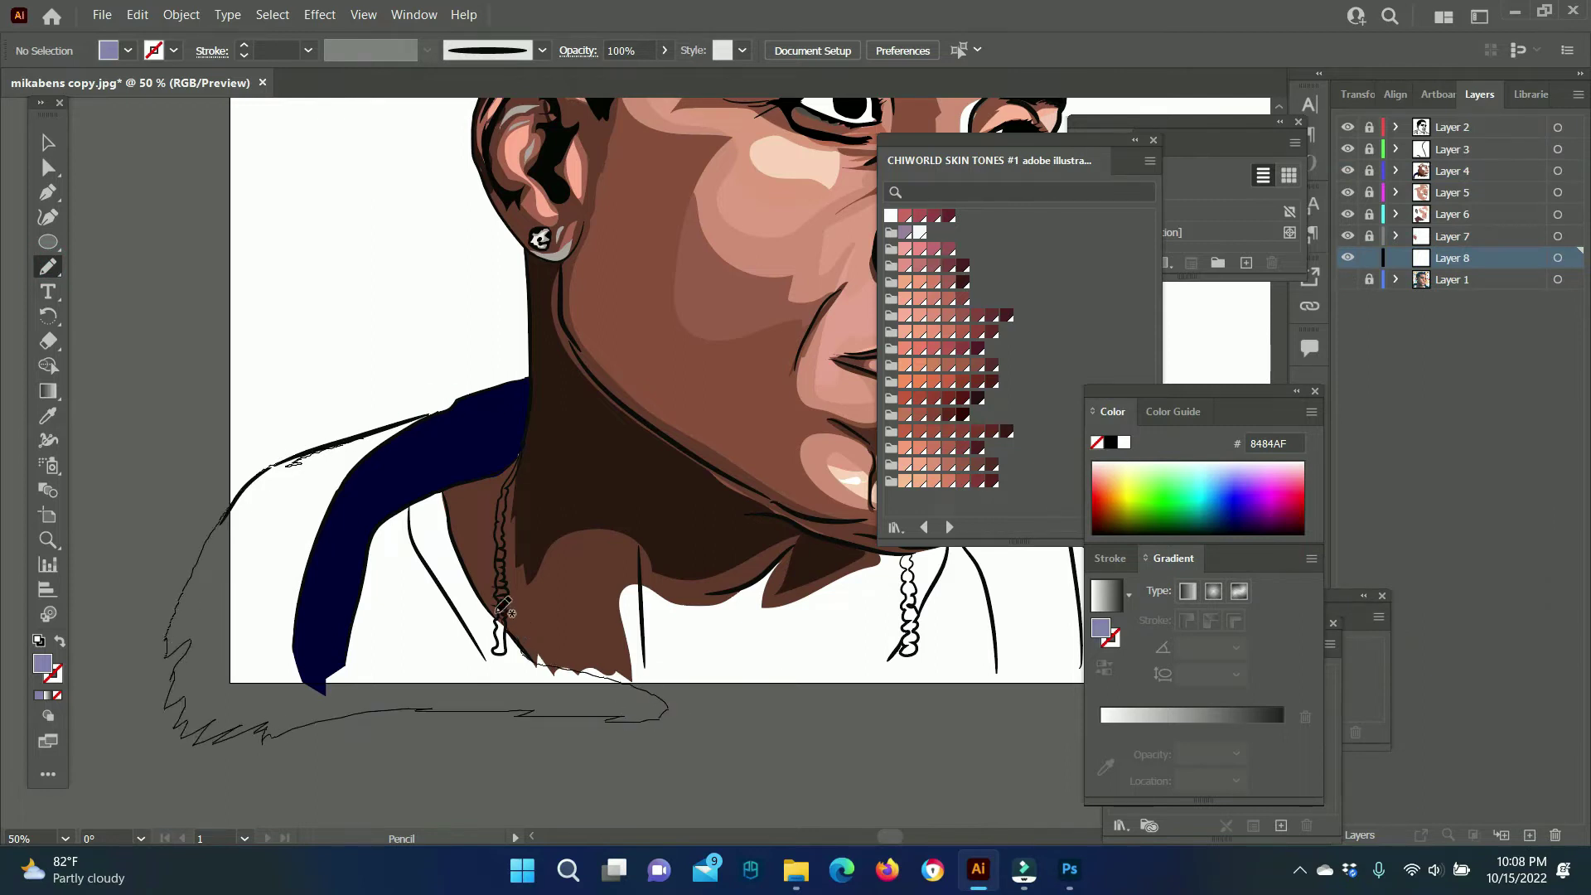
{"action": "left_click_drag", "start_coordinate": [423, 471], "coordinate": [354, 436]}
Sample the collar's navy and draw a navy stripe along the shoulder.
{"action": "scroll", "coordinate": [833, 725], "scroll_direction": "right", "scroll_amount": 5}
{"action": "key", "text": "i"}
{"action": "left_click", "coordinate": [101, 503]}
{"action": "key", "text": "n"}
{"action": "left_click_drag", "start_coordinate": [109, 535], "coordinate": [103, 509]}
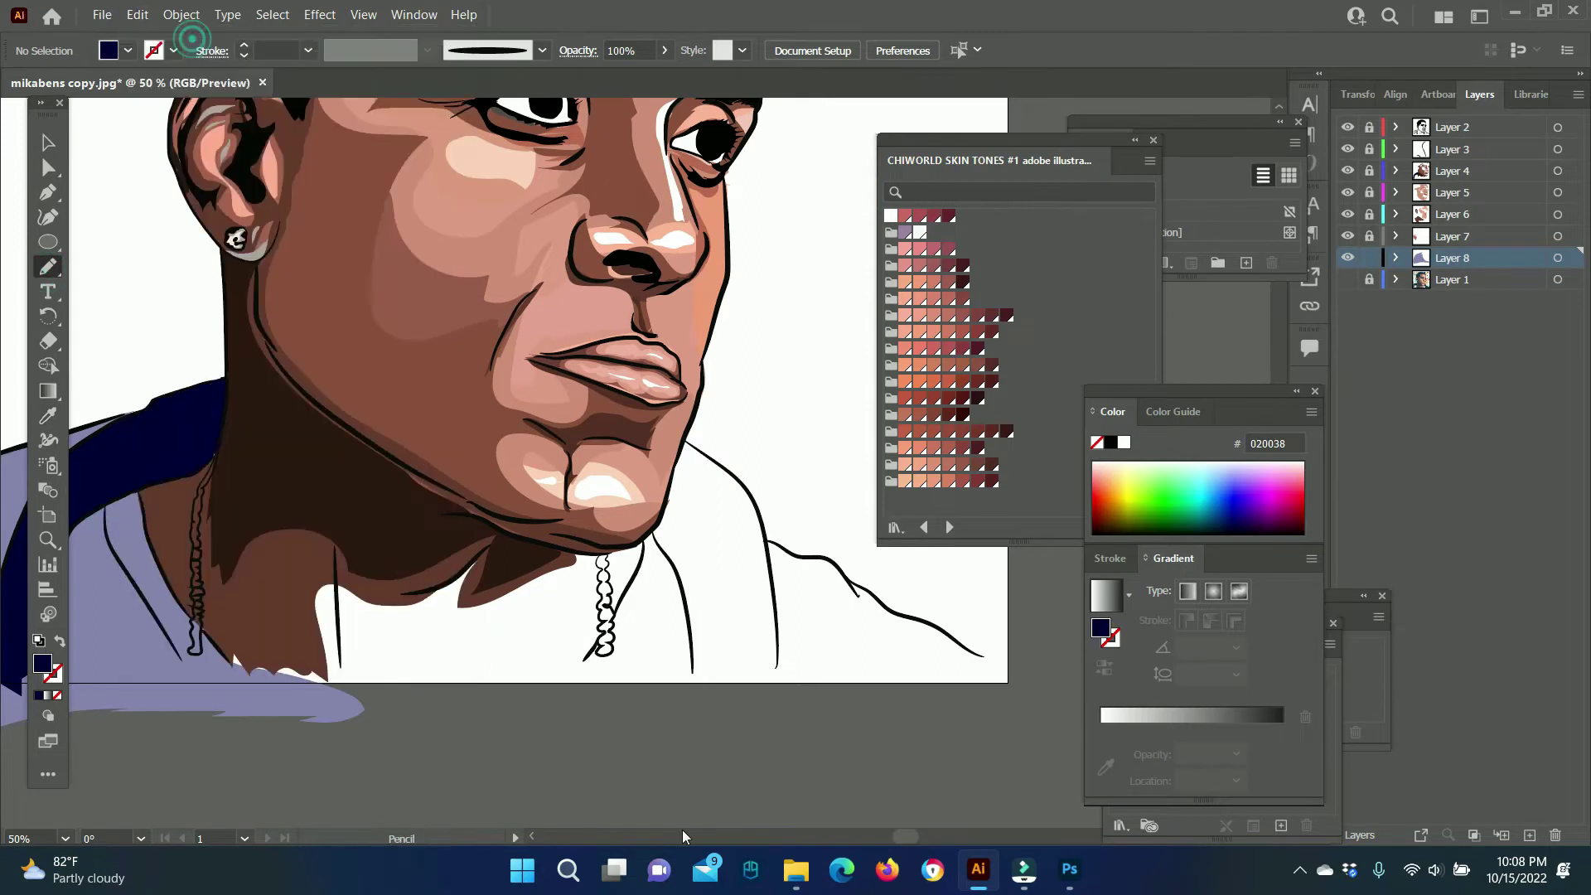
{"action": "scroll", "coordinate": [357, 579], "scroll_direction": "left", "scroll_amount": 4}
Select the lavender shoulder shape and remove its black outline.
{"action": "key", "text": "v"}
{"action": "key", "text": "i"}
{"action": "left_click", "coordinate": [356, 579]}
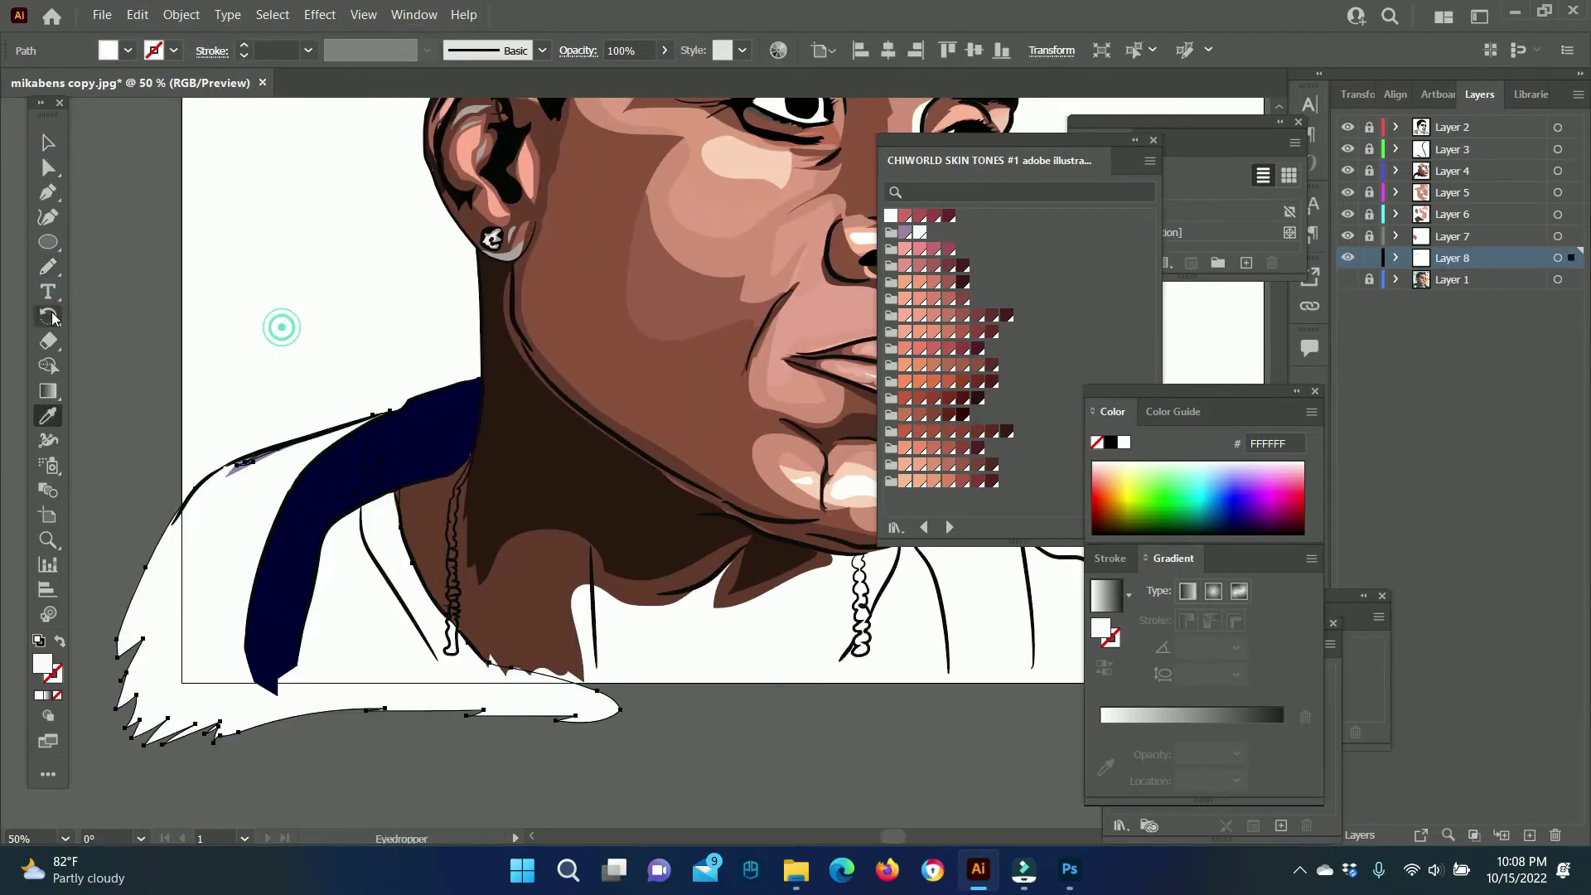
{"action": "key", "text": "n"}
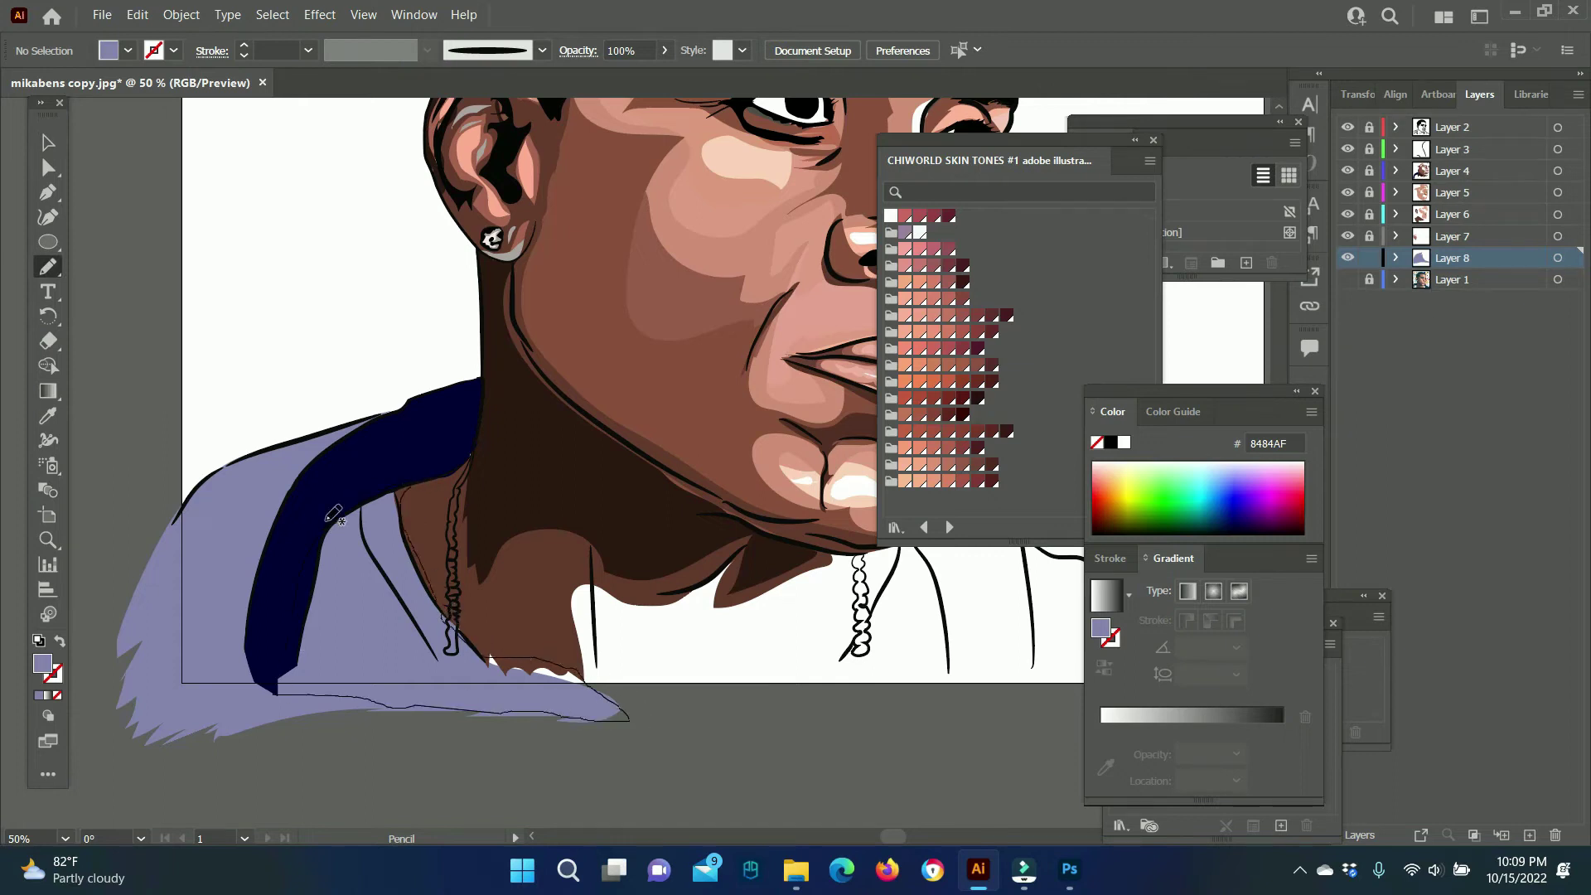
{"action": "key", "text": "v"}
{"action": "scroll", "coordinate": [547, 415], "scroll_direction": "right", "scroll_amount": 4}
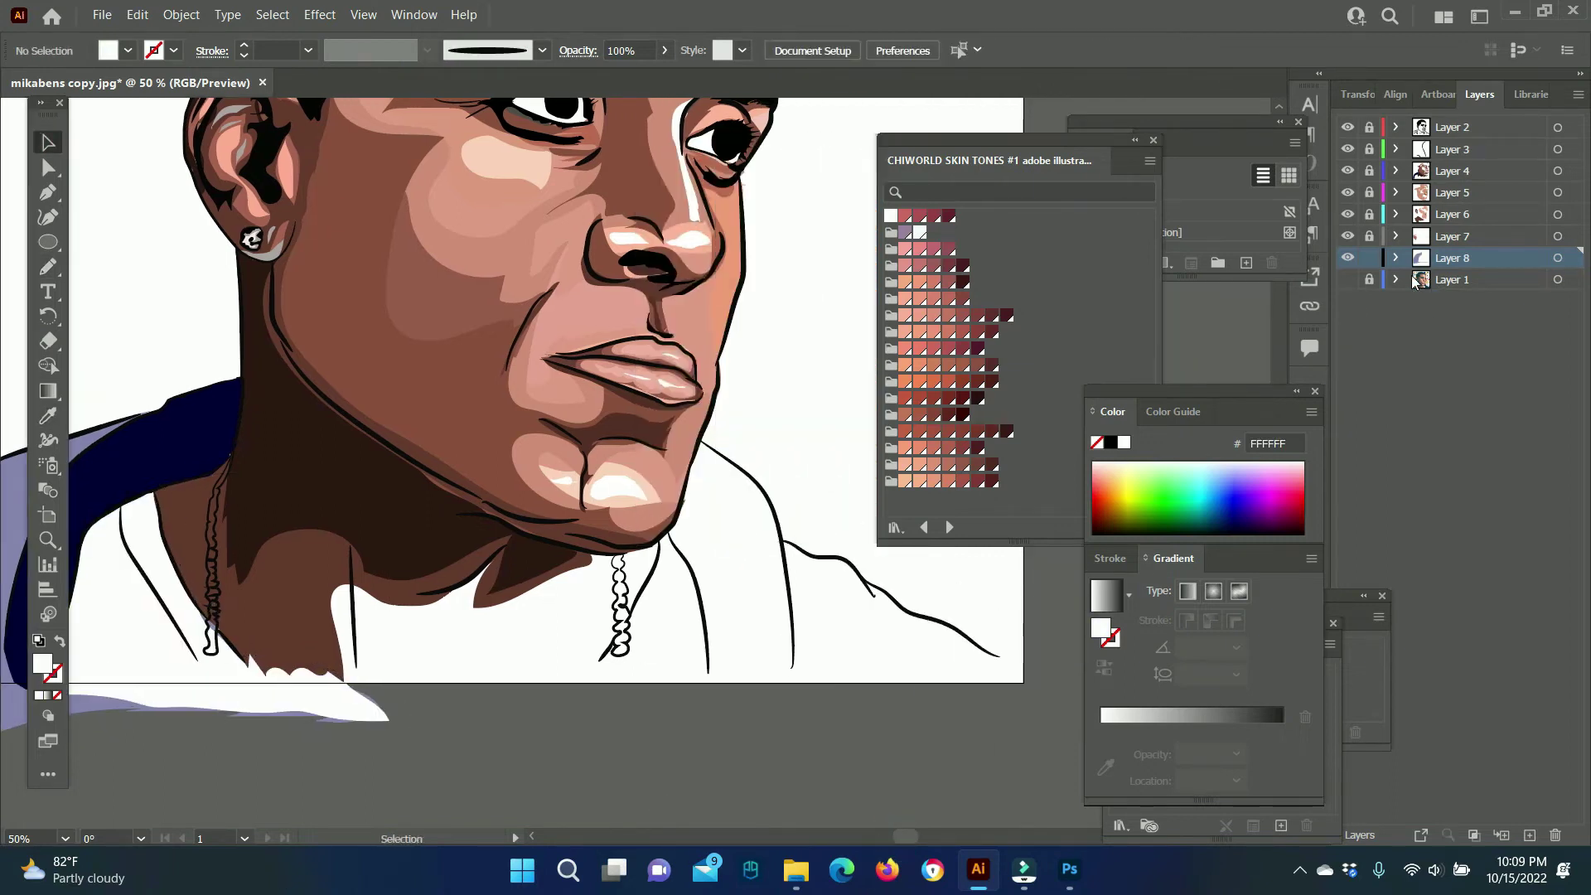
Make skin shading Layer 7 the active layer and start a brown neck-shadow pencil stroke.
{"action": "left_click", "coordinate": [1369, 258]}
{"action": "left_click", "coordinate": [1369, 236]}
{"action": "left_click", "coordinate": [1452, 236]}
{"action": "key", "text": "i"}
{"action": "left_click", "coordinate": [478, 435]}
{"action": "key", "text": "n"}
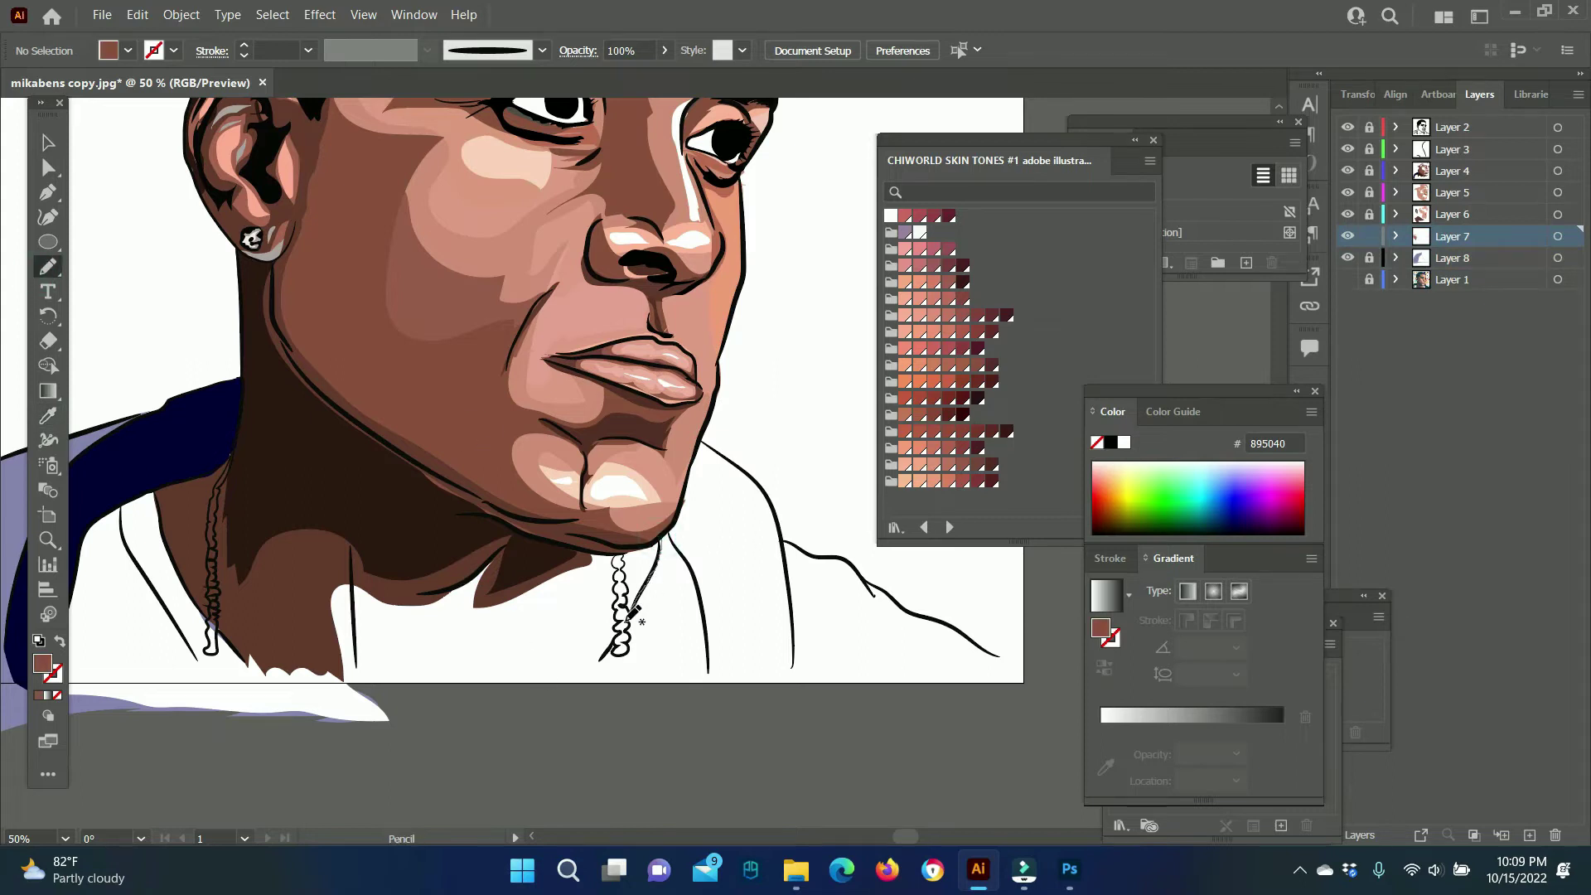
{"action": "left_click_drag", "start_coordinate": [628, 543], "coordinate": [628, 547]}
Sample the CF8D77 skin tone and pencil the shading shape under the chin.
{"action": "scroll", "coordinate": [630, 564], "scroll_direction": "down", "scroll_amount": 3}
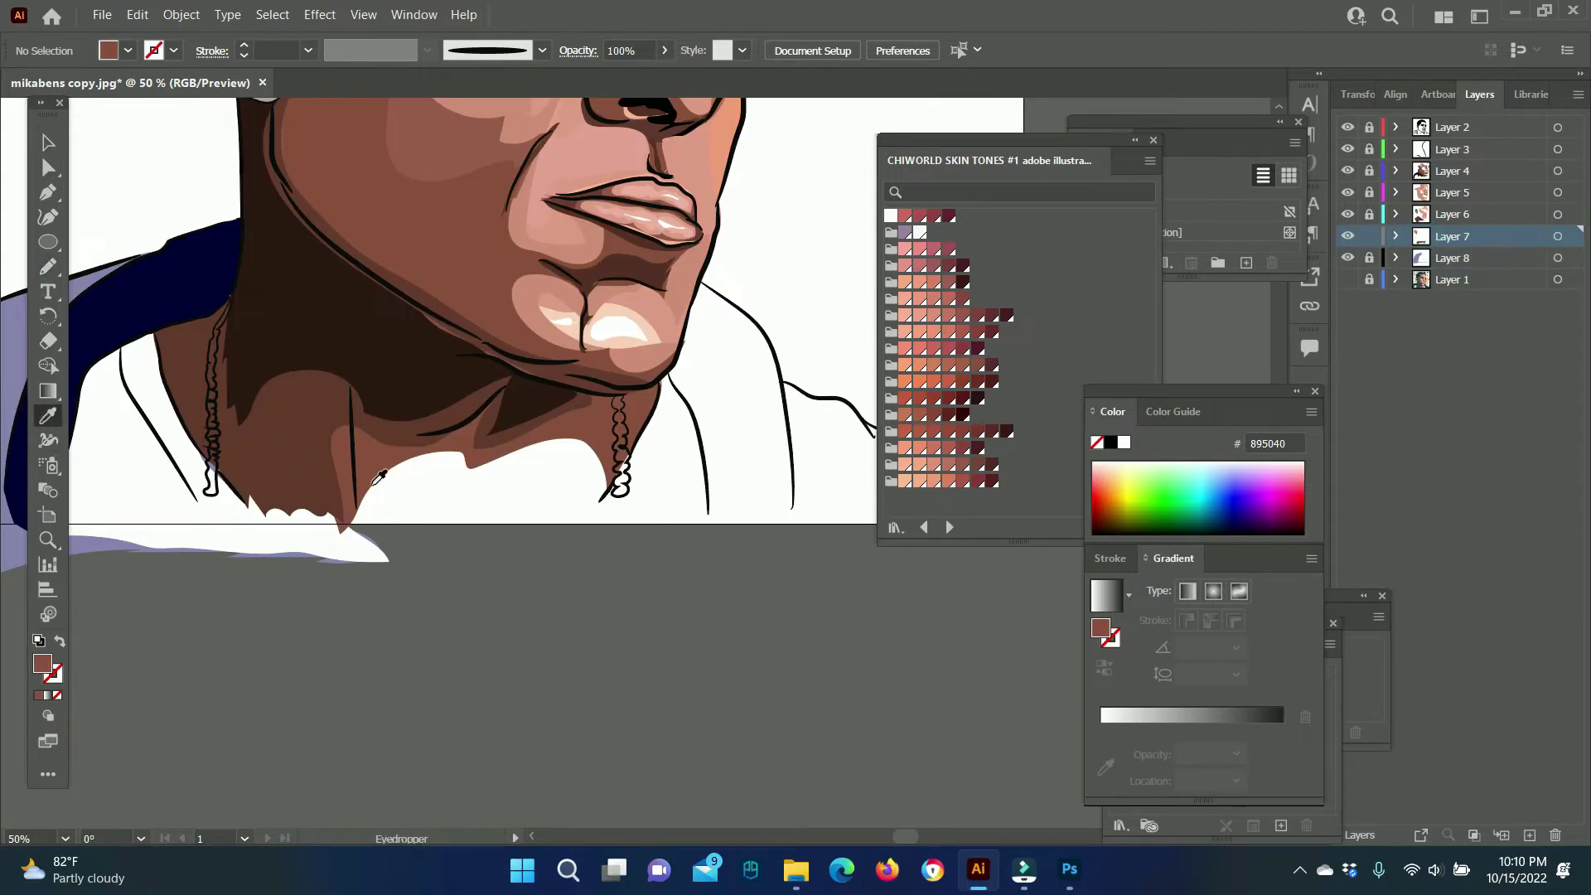
{"action": "key", "text": "i"}
{"action": "left_click", "coordinate": [500, 321]}
{"action": "key", "text": "n"}
{"action": "left_click_drag", "start_coordinate": [606, 434], "coordinate": [613, 464]}
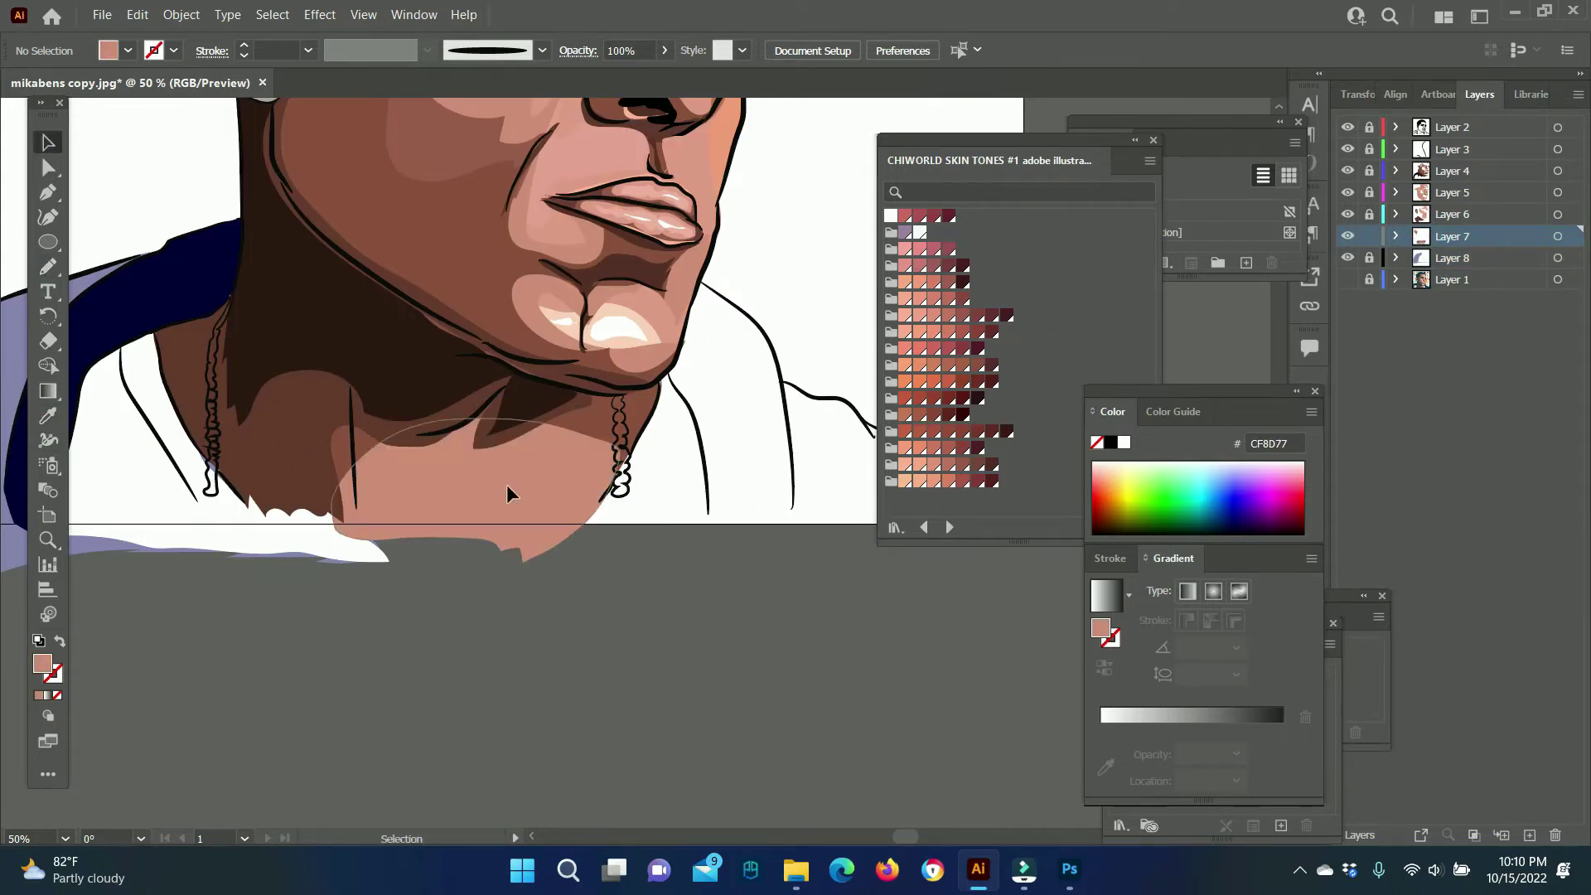
Sample the collar navy, then lock the skin layer and make shirt Layer 8 active.
{"action": "scroll", "coordinate": [498, 331], "scroll_direction": "right", "scroll_amount": 2}
{"action": "key", "text": "i"}
{"action": "left_click", "coordinate": [108, 354]}
{"action": "left_click", "coordinate": [1369, 236]}
{"action": "left_click", "coordinate": [1369, 258]}
{"action": "left_click", "coordinate": [1452, 258]}
Pen the navy collar shape on the right side of the neck.
{"action": "key", "text": "p"}
{"action": "left_click", "coordinate": [588, 282]}
{"action": "left_click", "coordinate": [694, 572]}
{"action": "left_click", "coordinate": [600, 563]}
{"action": "left_click", "coordinate": [557, 366]}
{"action": "left_click", "coordinate": [588, 286]}
{"action": "key", "text": "v"}
{"action": "left_click", "coordinate": [624, 769]}
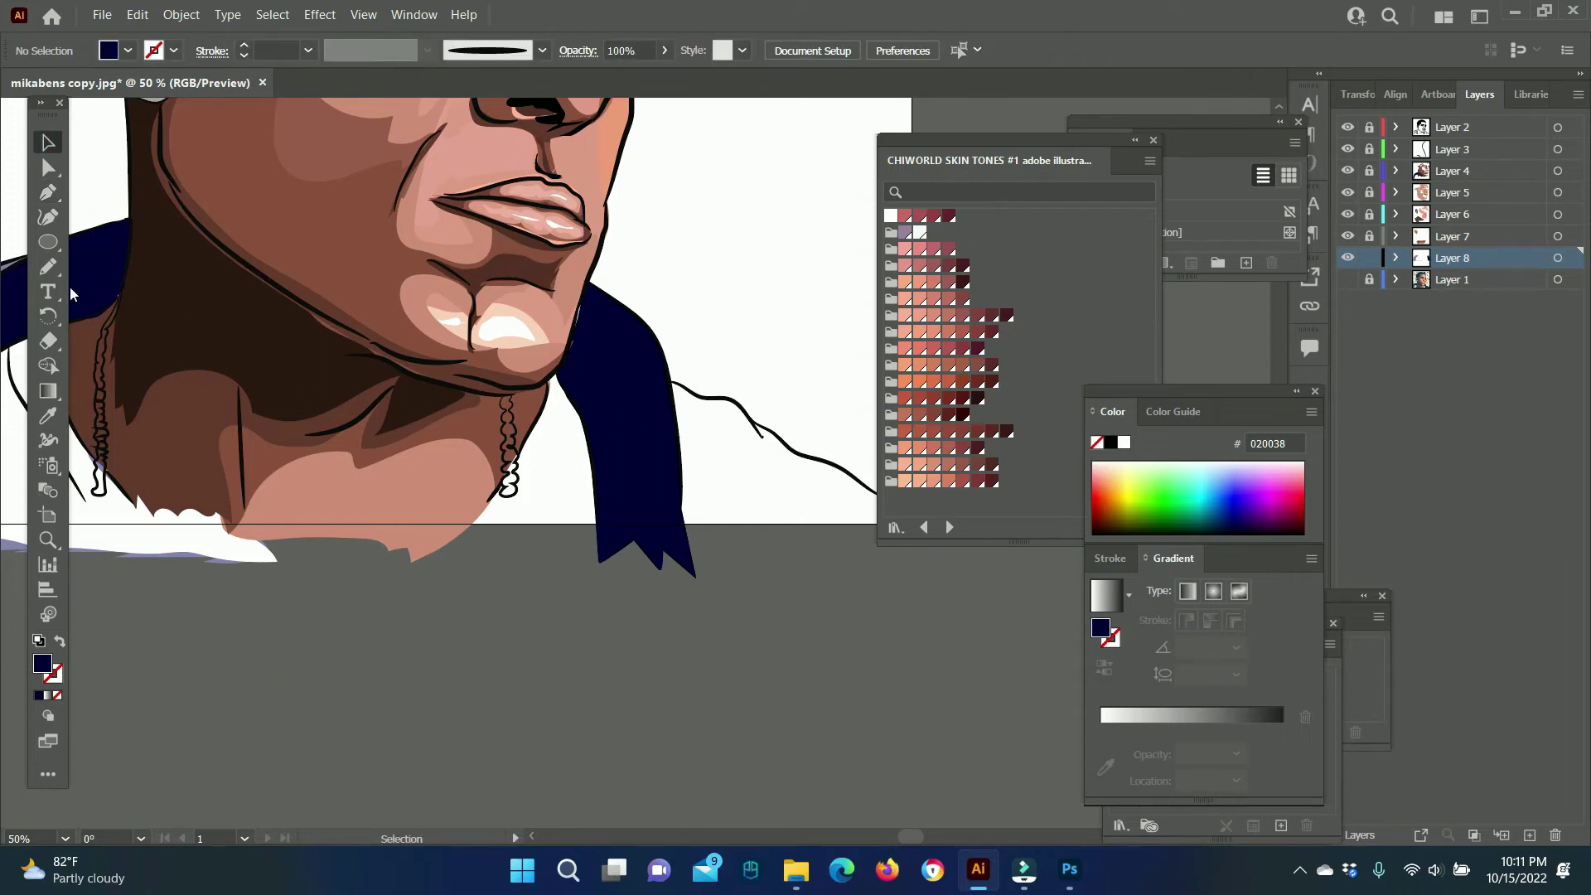
Pencil a white shirt front below the neck and a lavender right shoulder beside the collar.
{"action": "left_click", "coordinate": [48, 267]}
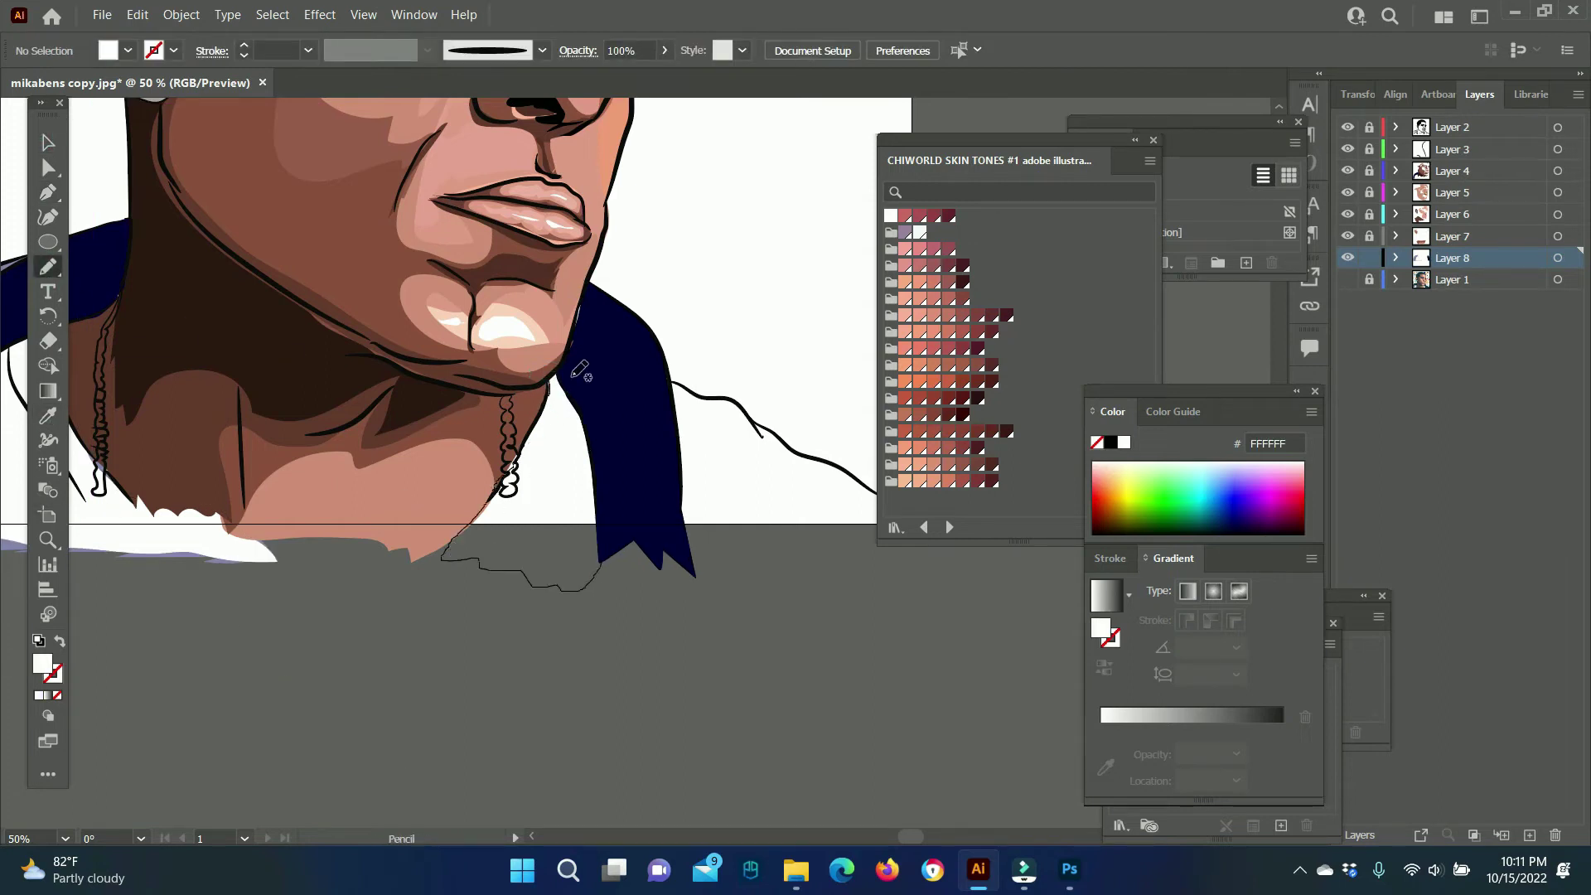
{"action": "left_click_drag", "start_coordinate": [578, 371], "coordinate": [577, 478]}
{"action": "scroll", "coordinate": [438, 578], "scroll_direction": "left", "scroll_amount": 3}
{"action": "key", "text": "i"}
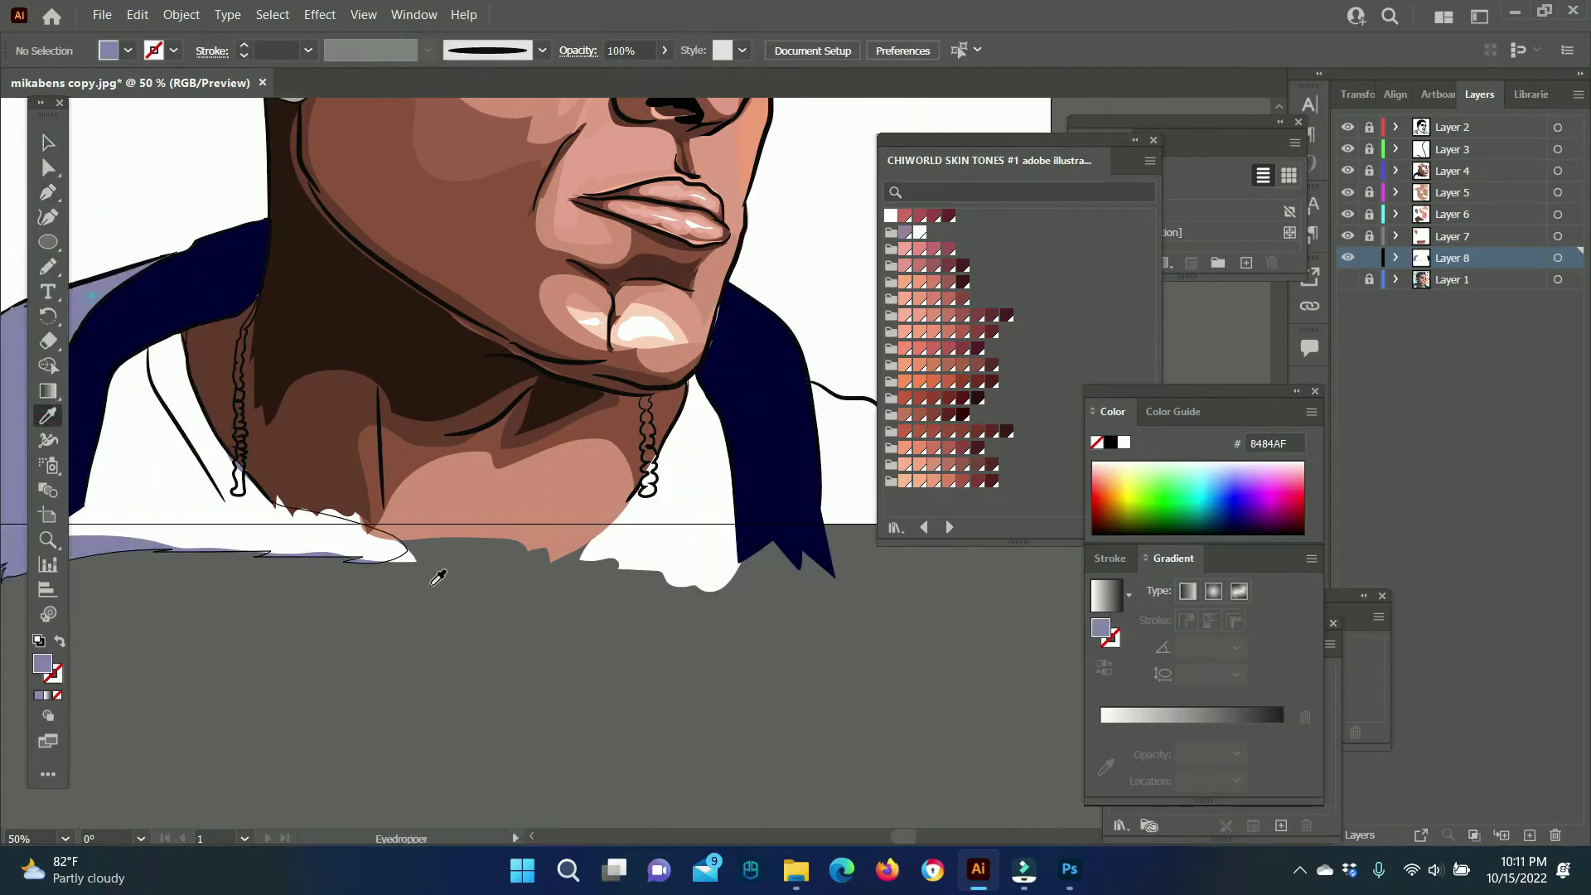
{"action": "scroll", "coordinate": [439, 578], "scroll_direction": "right", "scroll_amount": 5}
{"action": "key", "text": "n"}
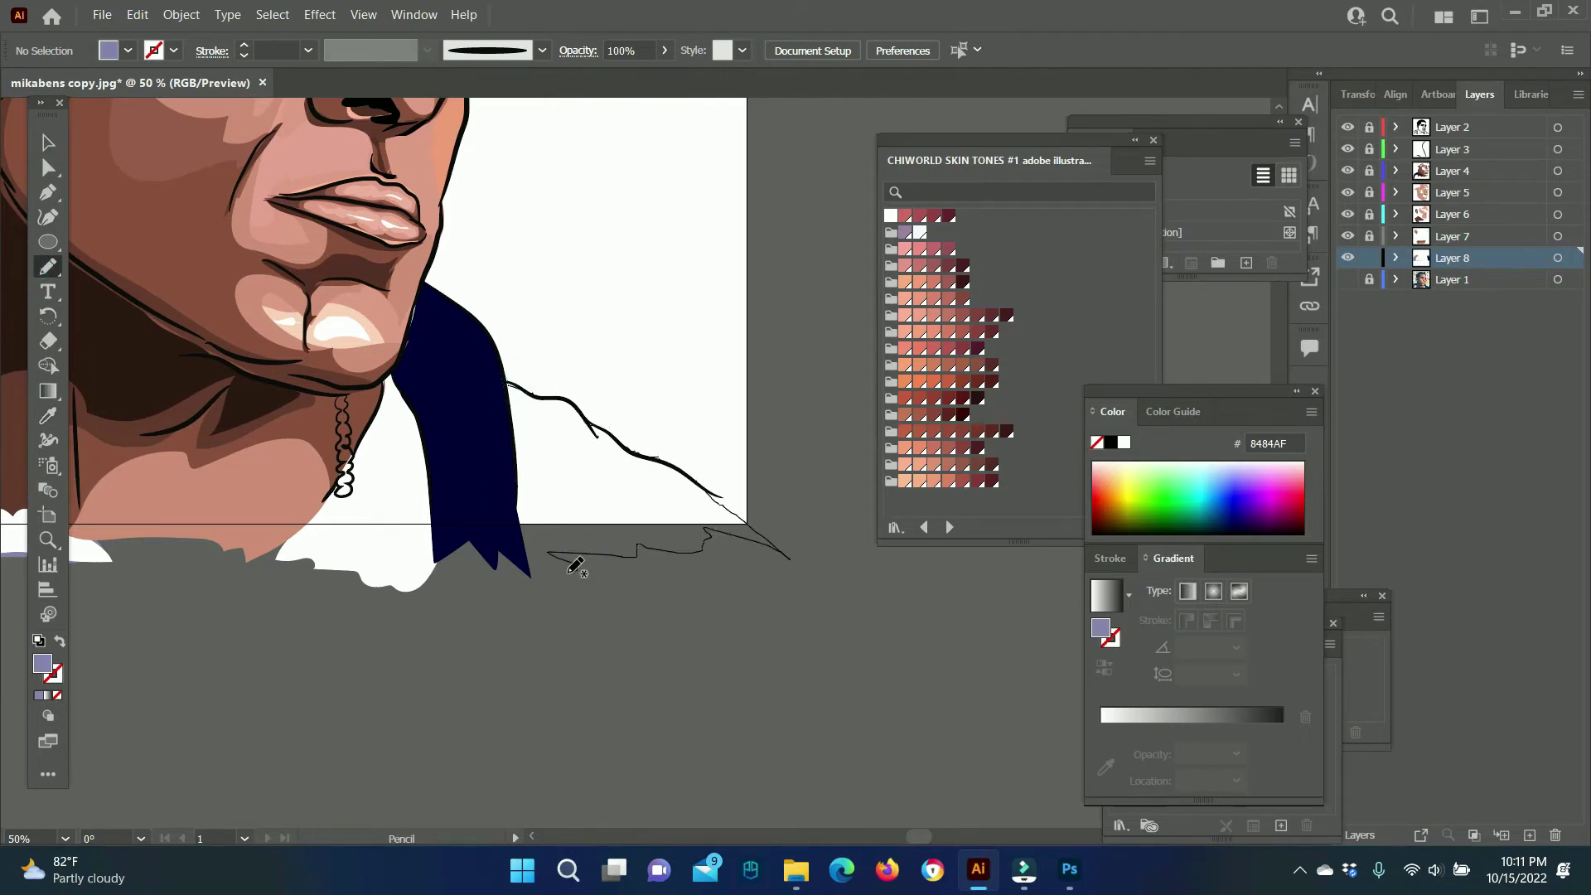
{"action": "left_click_drag", "start_coordinate": [577, 566], "coordinate": [531, 572]}
{"action": "scroll", "coordinate": [366, 796], "scroll_direction": "left", "scroll_amount": 4}
Select Layer 3, swap fill and stroke colours, and magnify the view around the chain.
{"action": "key", "text": "b"}
{"action": "left_click", "coordinate": [1422, 149]}
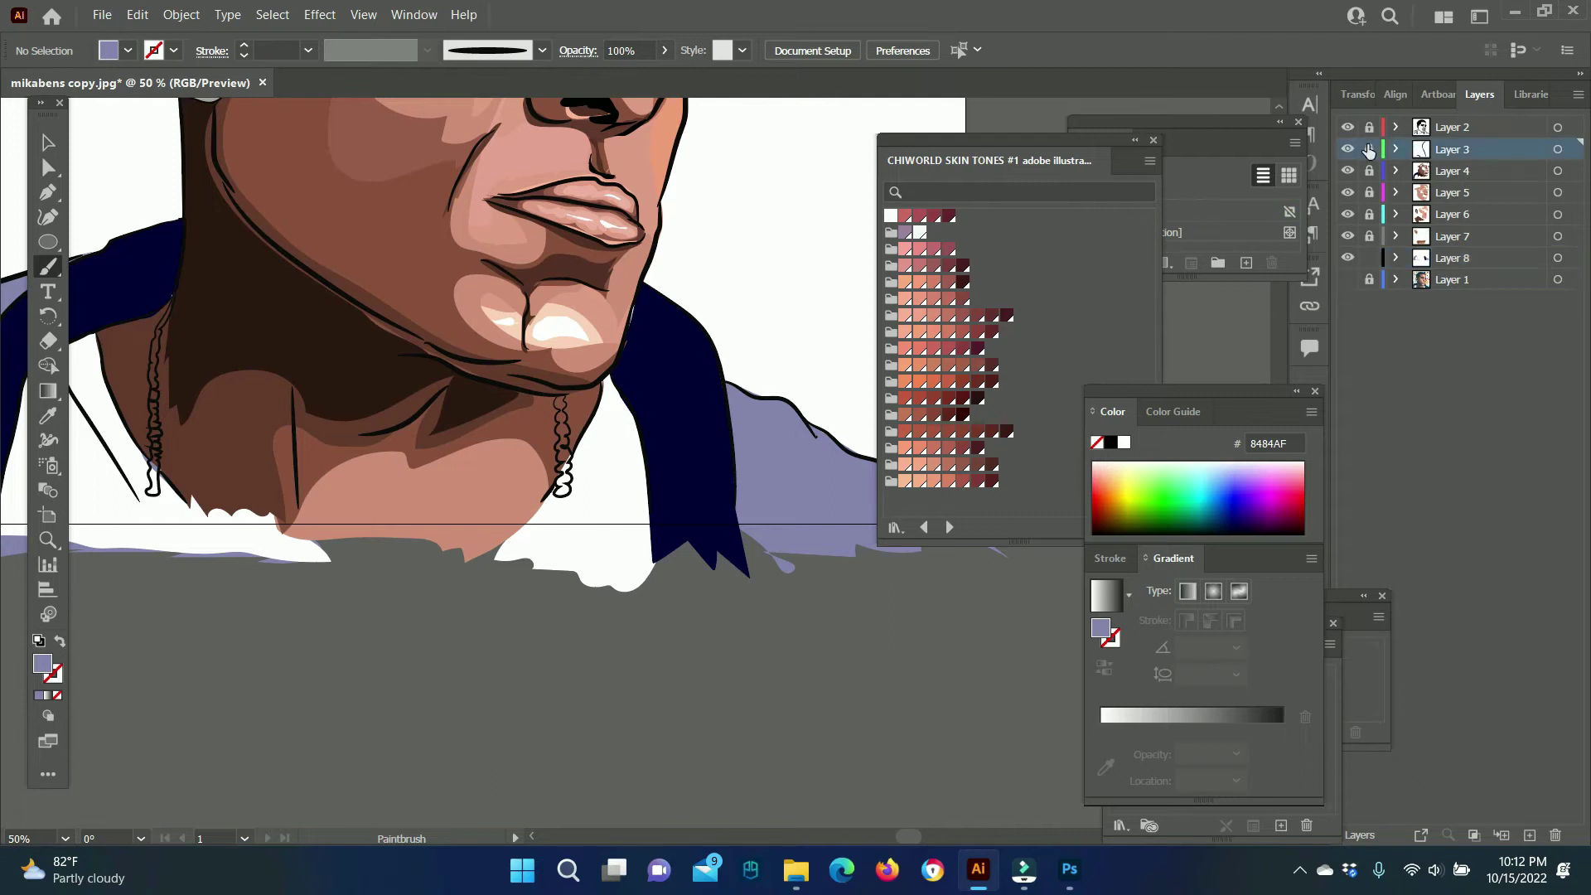
{"action": "key", "text": "shift+x"}
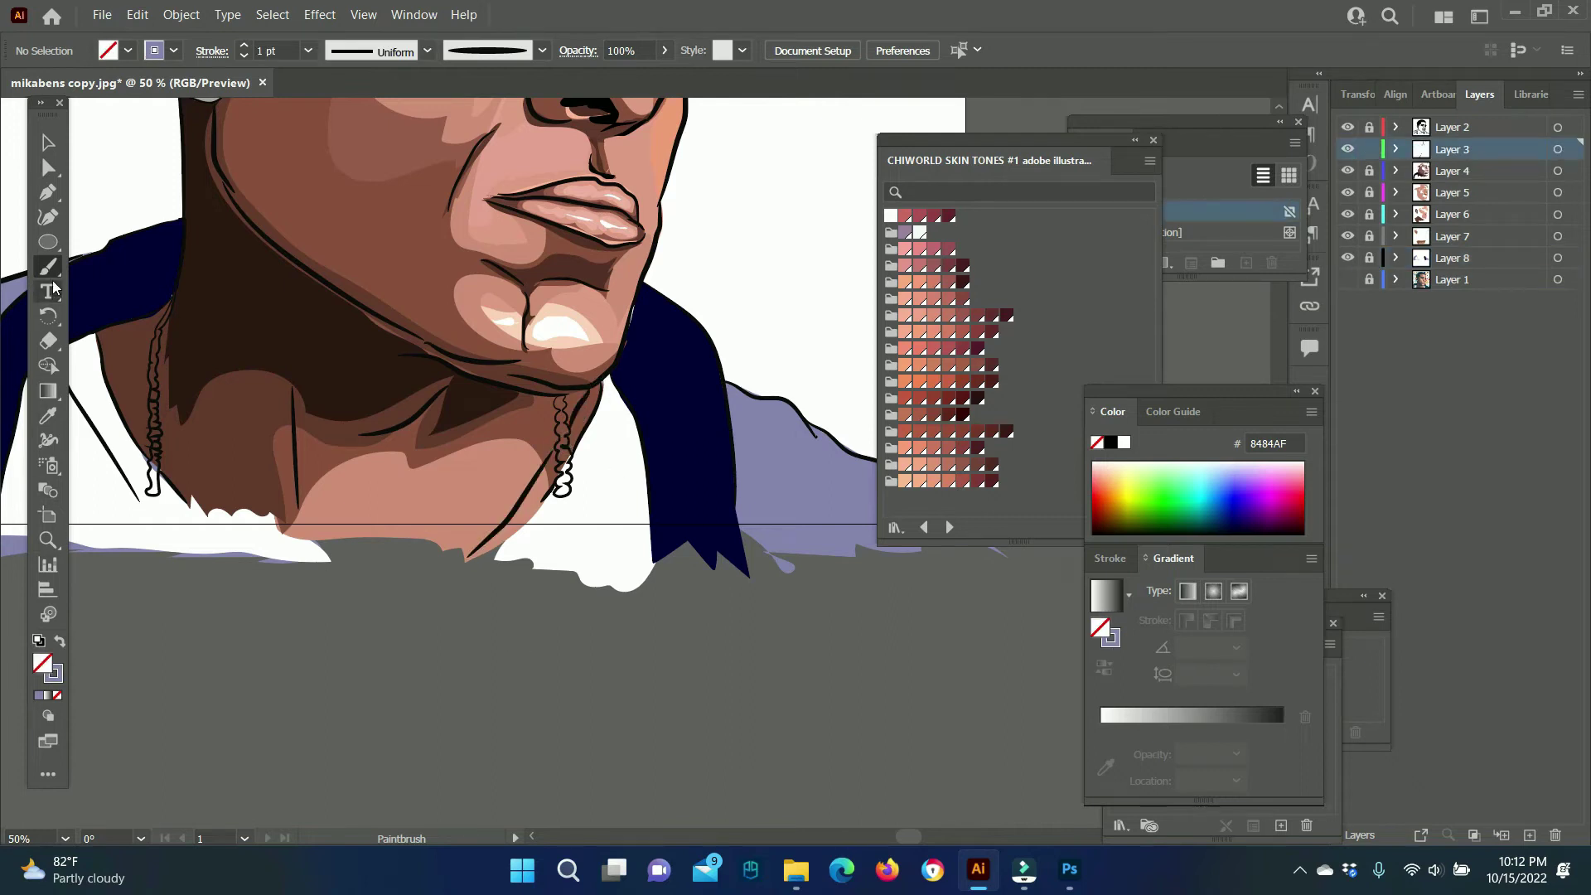
{"action": "key", "text": "z"}
{"action": "left_click", "coordinate": [564, 398]}
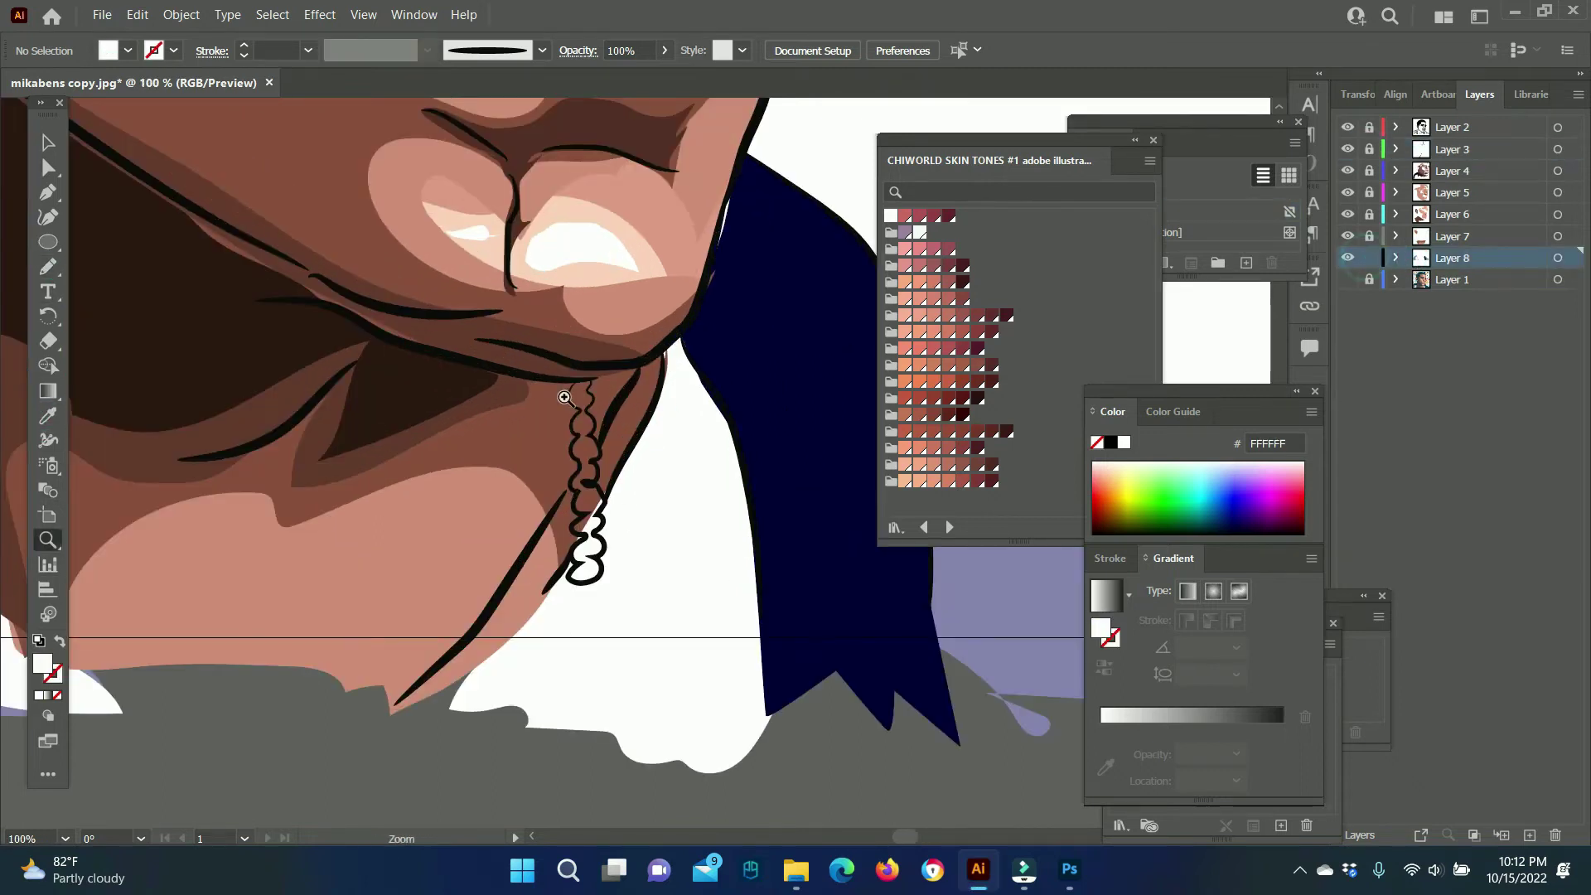
Add a new layer for the chain and pen a closed chain outline from the chin.
{"action": "left_click", "coordinate": [1530, 834]}
{"action": "key", "text": "p"}
{"action": "left_click_drag", "start_coordinate": [663, 354], "coordinate": [664, 405]}
{"action": "left_click", "coordinate": [638, 365]}
{"action": "left_click", "coordinate": [614, 400]}
{"action": "left_click", "coordinate": [602, 439]}
{"action": "left_click", "coordinate": [604, 502]}
{"action": "left_click", "coordinate": [645, 430]}
{"action": "left_click", "coordinate": [661, 377]}
{"action": "left_click", "coordinate": [569, 489]}
Pen a white shirt piece from the lower left up to the chain, then deselect everything.
{"action": "left_click", "coordinate": [365, 745]}
{"action": "left_click", "coordinate": [448, 704]}
{"action": "left_click", "coordinate": [569, 489]}
{"action": "key", "text": "v"}
{"action": "key", "text": "ctrl+shift+a"}
{"action": "left_click", "coordinate": [48, 540]}
Add another layer for the chain fills, reset the fill to white, and zoom in closer.
{"action": "left_click", "coordinate": [537, 424]}
{"action": "left_click", "coordinate": [1530, 836]}
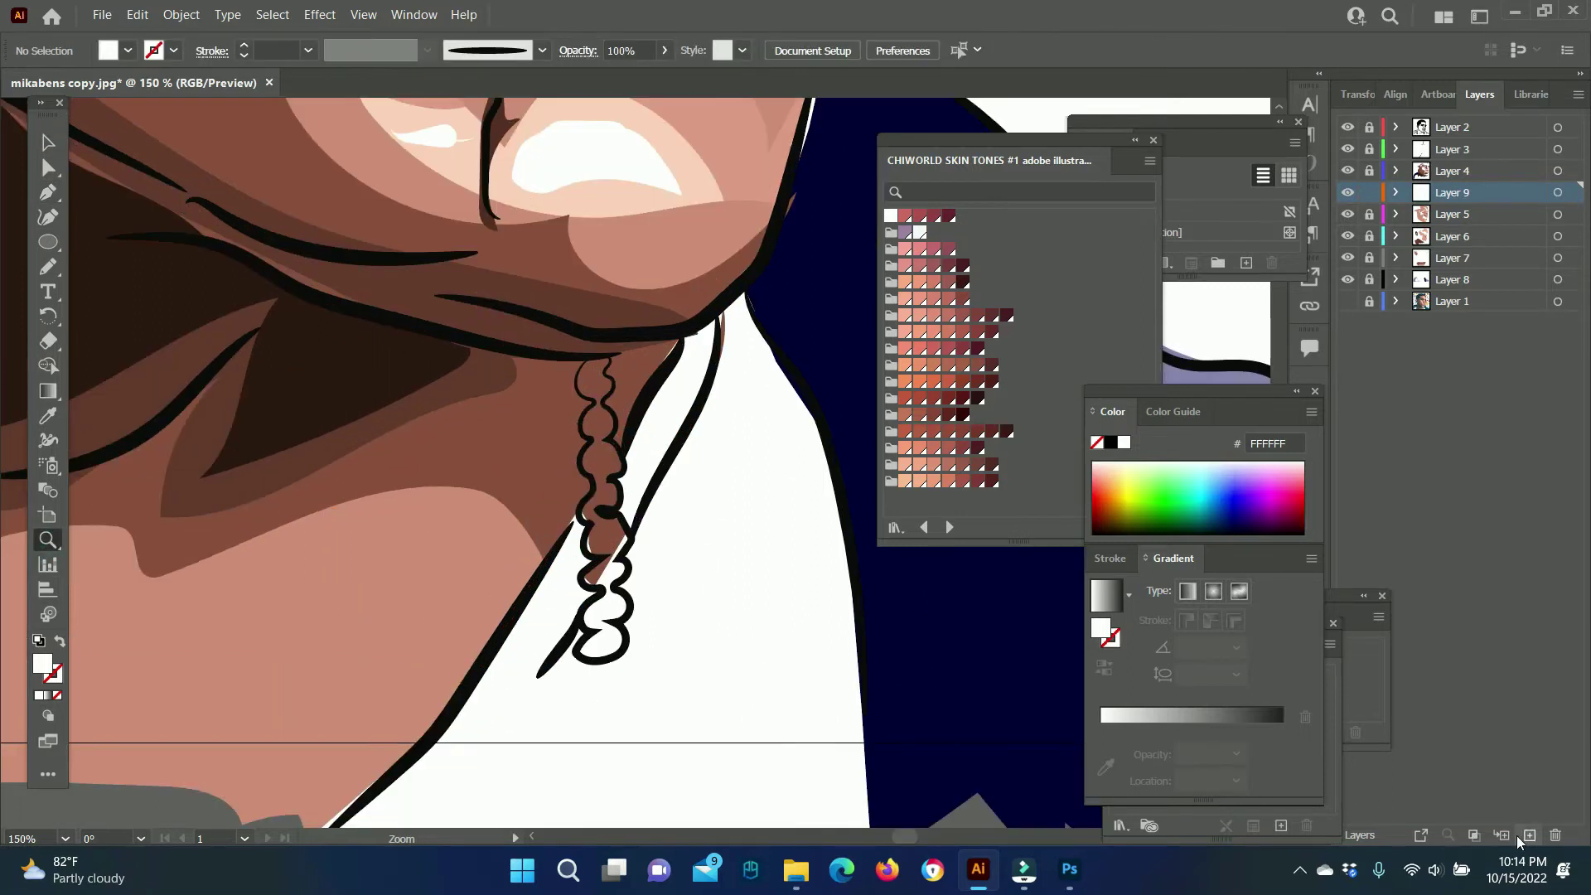
{"action": "double_click", "coordinate": [42, 663]}
{"action": "left_click", "coordinate": [1133, 605]}
{"action": "key", "text": "Return"}
{"action": "left_click", "coordinate": [604, 373]}
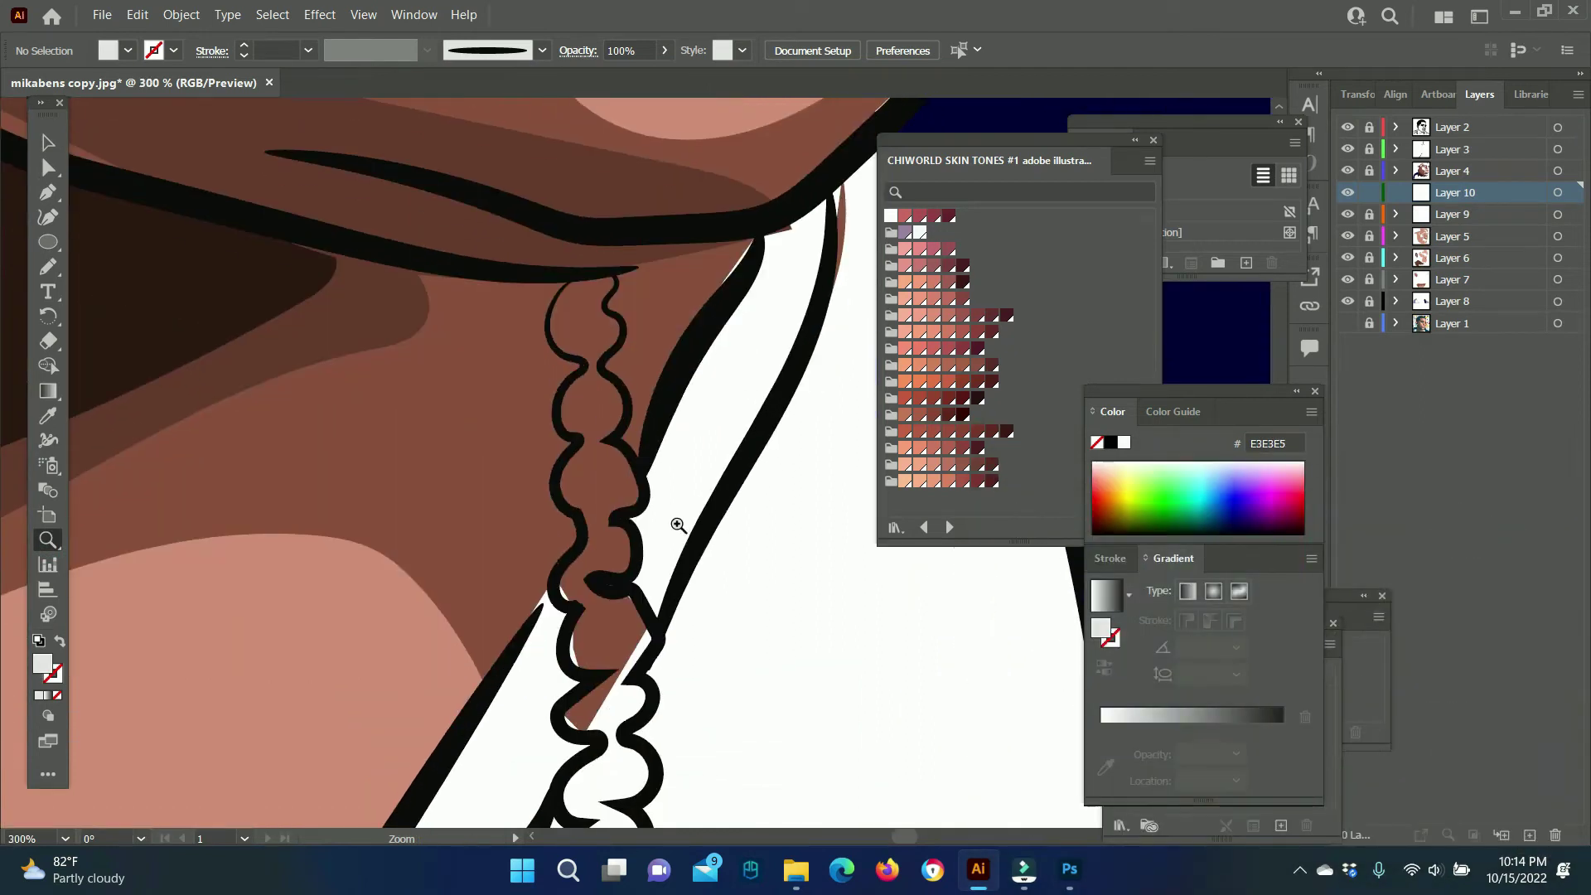
{"action": "key", "text": "i"}
{"action": "left_click", "coordinate": [682, 290]}
{"action": "key", "text": "n"}
{"action": "key", "text": "i"}
Pencil light grey E1E1E5 fills over the top chain links.
{"action": "left_click", "coordinate": [798, 490]}
{"action": "key", "text": "n"}
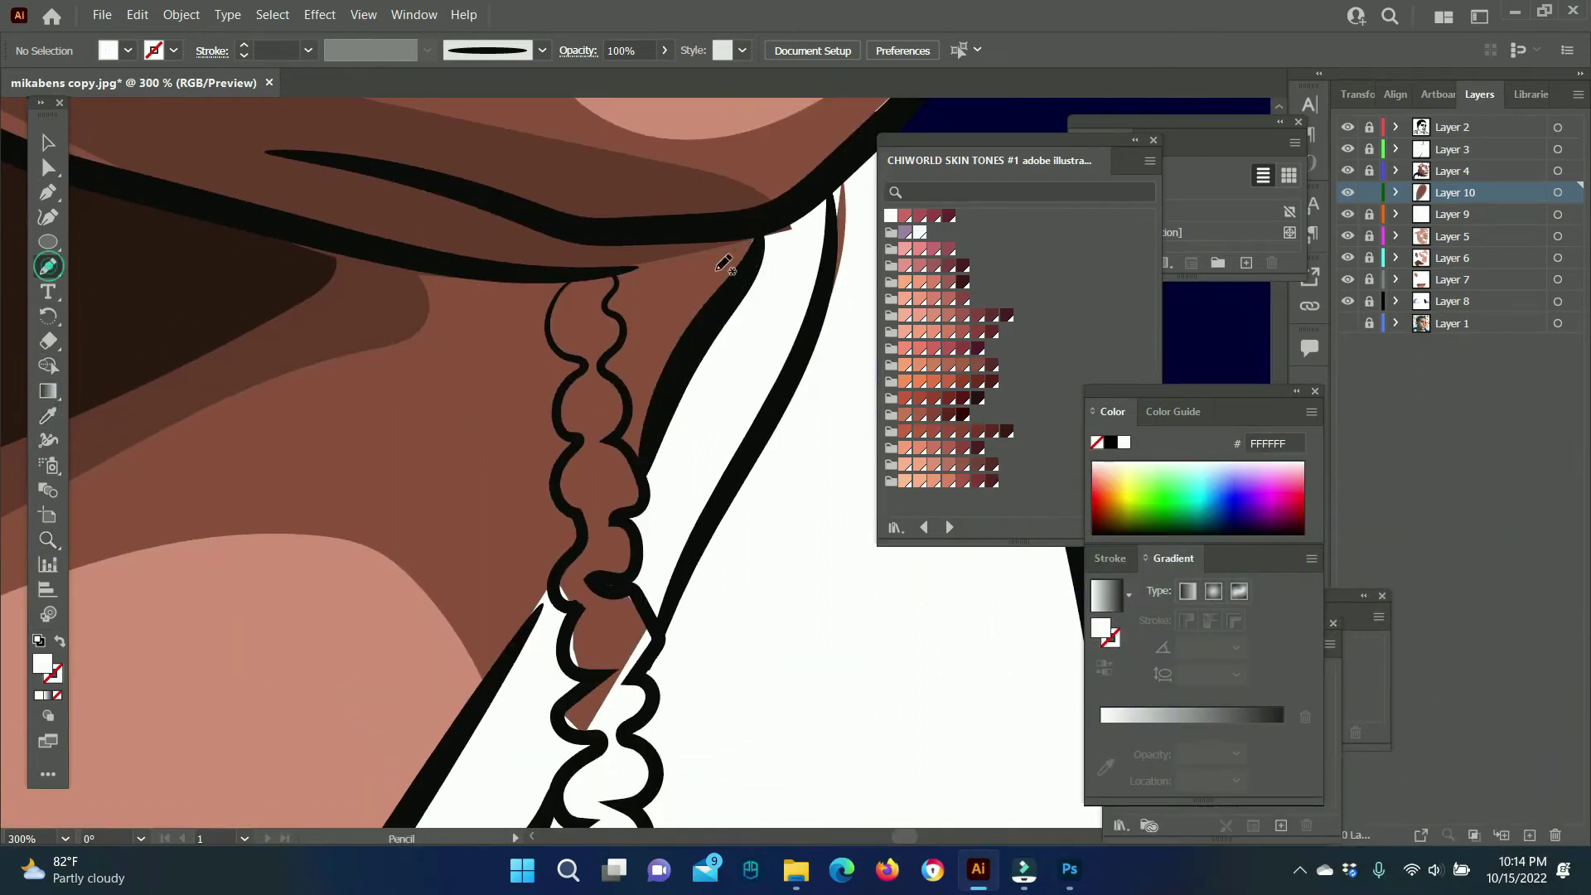
{"action": "left_click_drag", "start_coordinate": [861, 211], "coordinate": [872, 163]}
{"action": "double_click", "coordinate": [42, 664]}
{"action": "type", "text": "E1E1E5"}
{"action": "key", "text": "Return"}
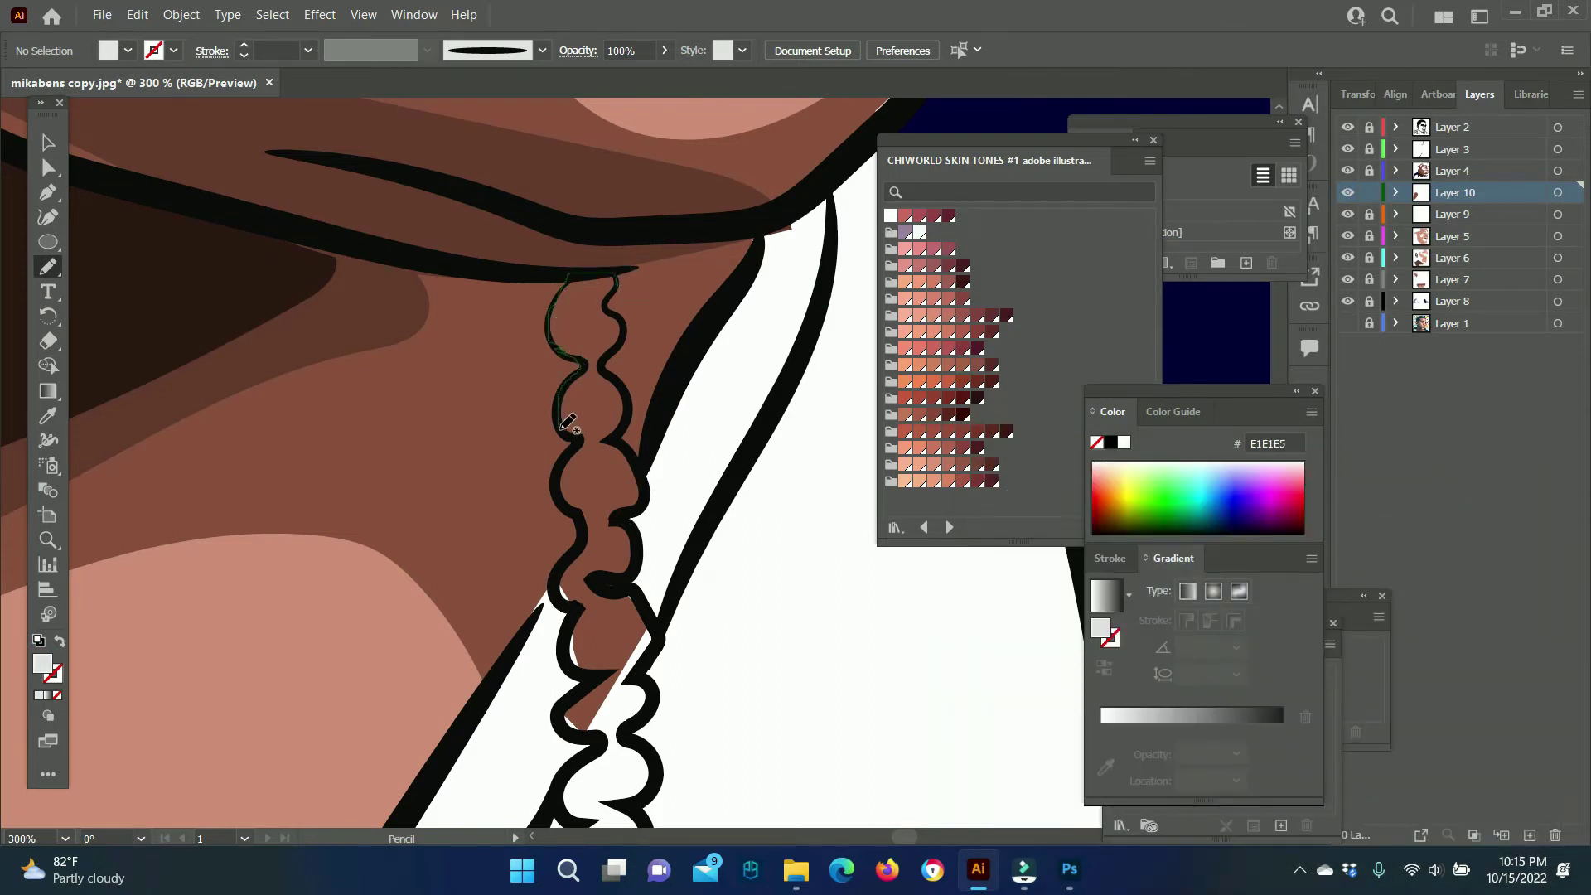
{"action": "left_click_drag", "start_coordinate": [620, 292], "coordinate": [605, 305]}
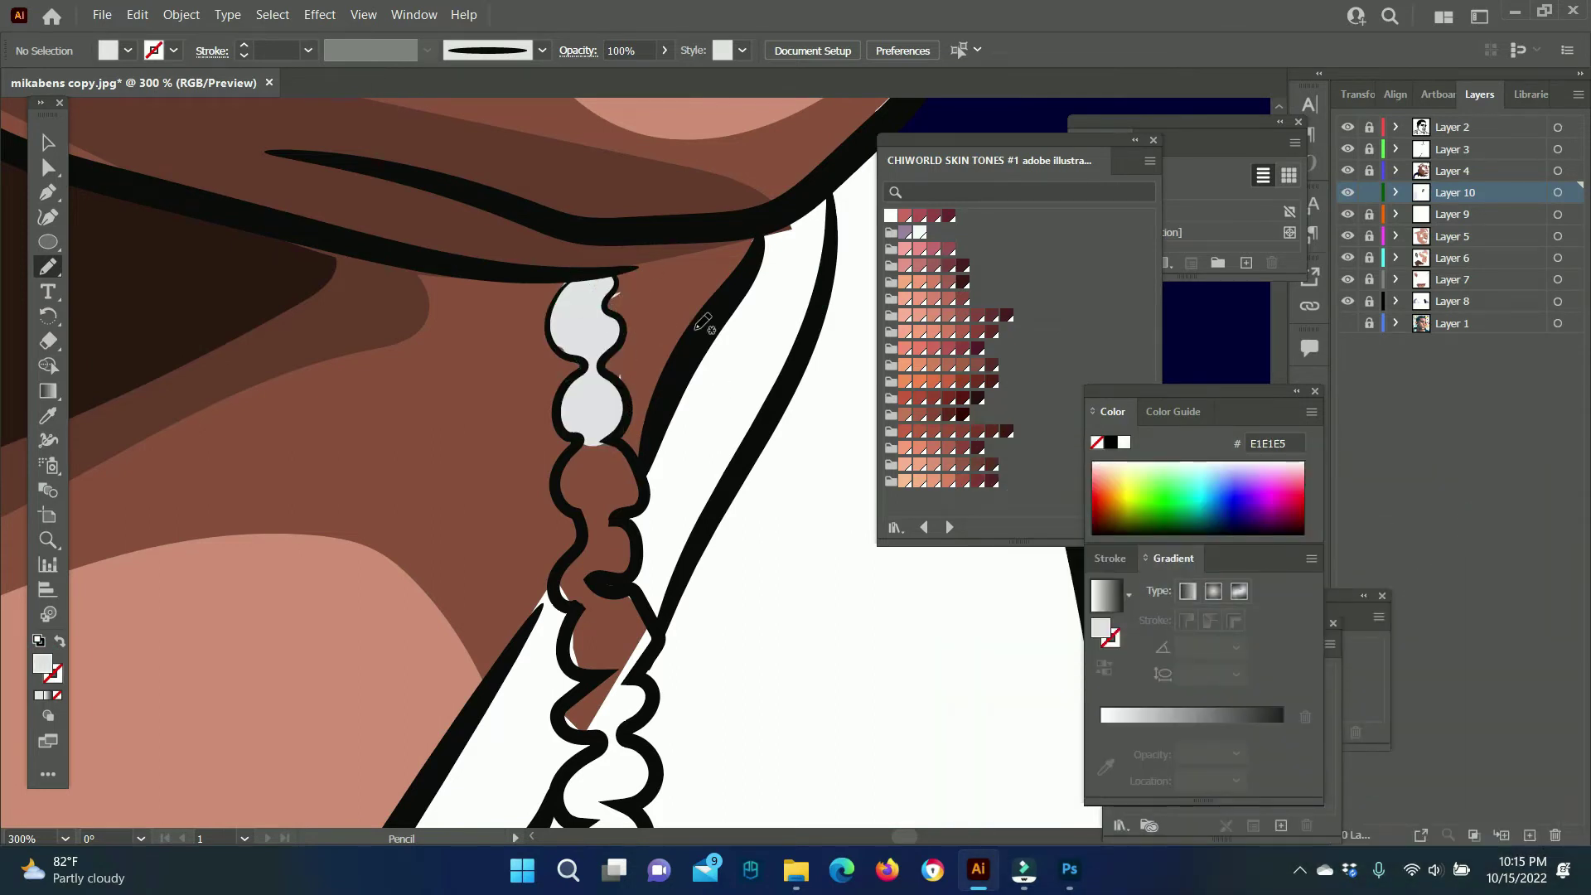
{"action": "scroll", "coordinate": [702, 324], "scroll_direction": "down", "scroll_amount": 4}
{"action": "left_click_drag", "start_coordinate": [578, 164], "coordinate": [564, 205]}
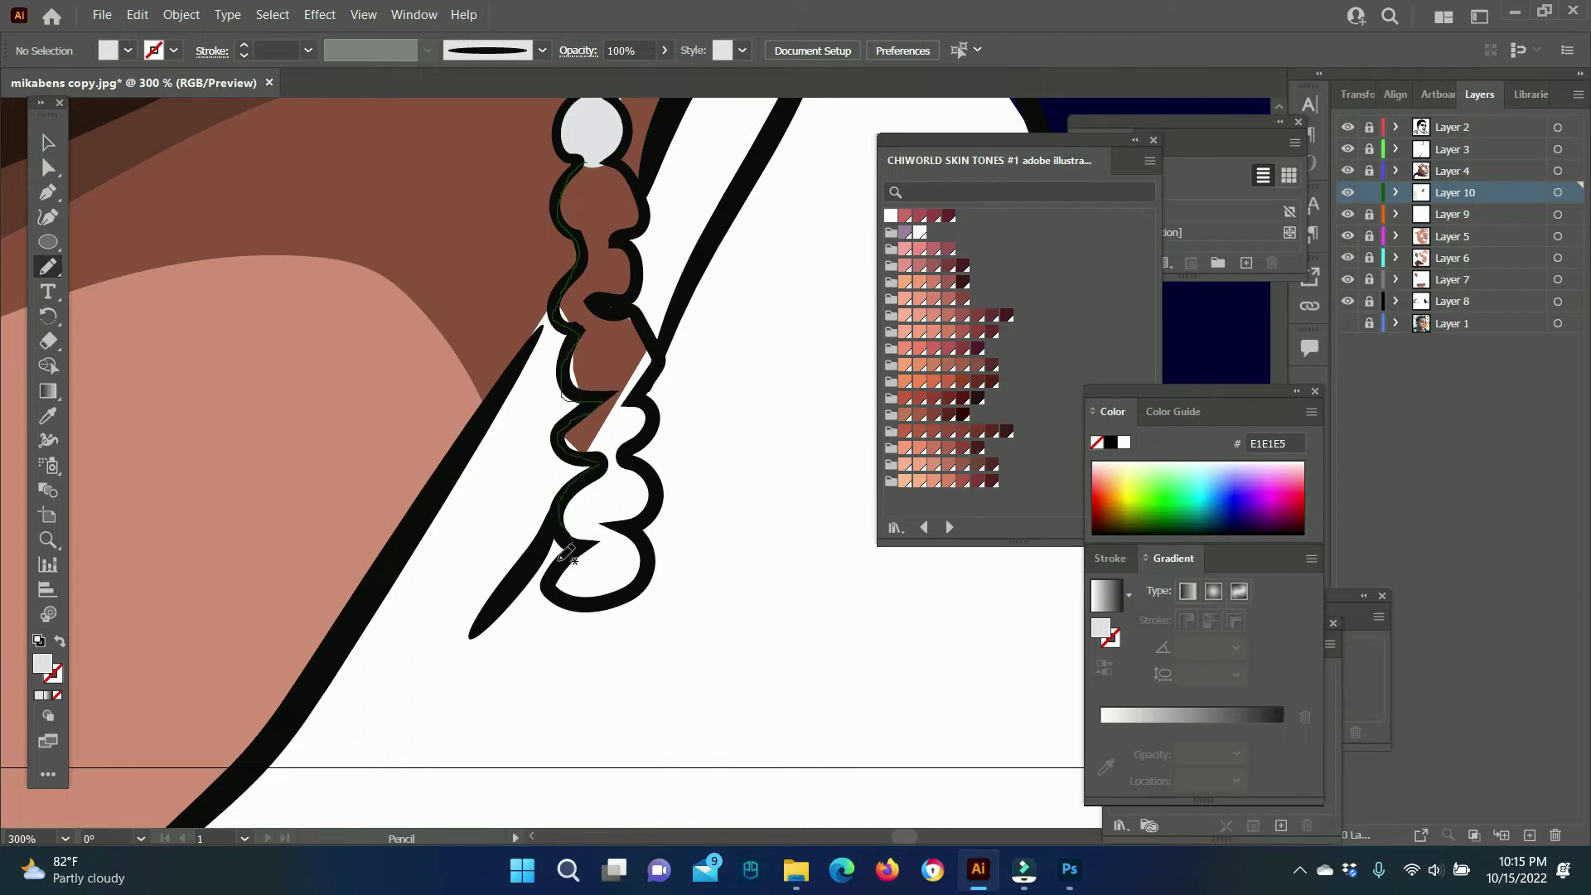
{"action": "left_click_drag", "start_coordinate": [615, 201], "coordinate": [584, 165]}
{"action": "scroll", "coordinate": [585, 166], "scroll_direction": "up", "scroll_amount": 3}
Switch the fill to darker grey 9D9DA0 and begin shading the upper links.
{"action": "double_click", "coordinate": [42, 664]}
{"action": "type", "text": "9D9DA0"}
{"action": "key", "text": "Return"}
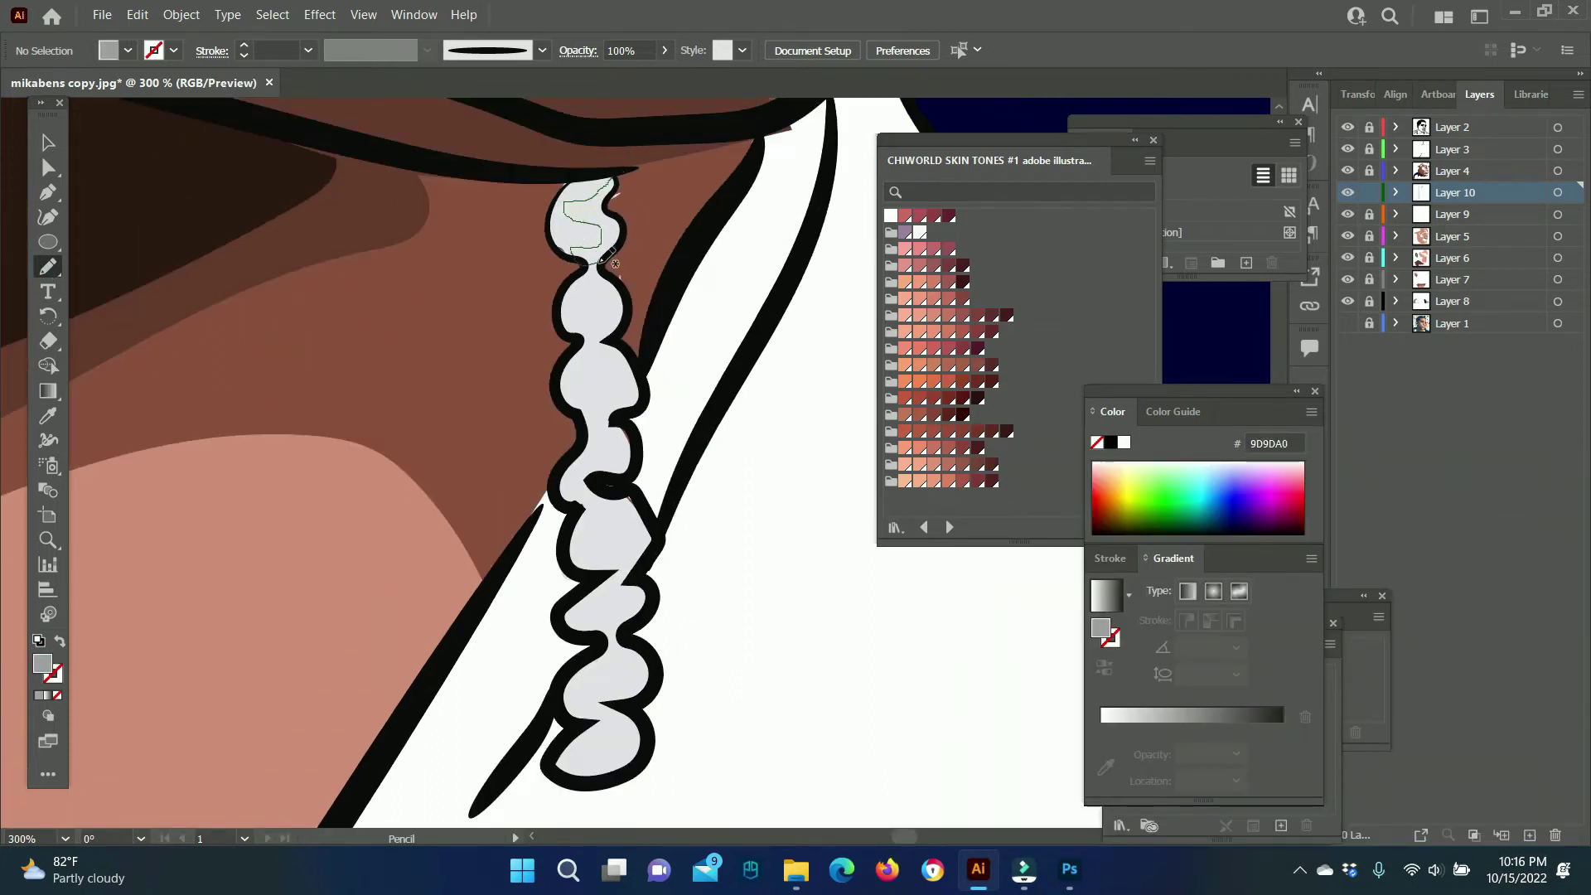
{"action": "scroll", "coordinate": [622, 149], "scroll_direction": "down", "scroll_amount": 2}
{"action": "mouse_move", "coordinate": [621, 163]}
{"action": "left_mouse_down"}
{"action": "mouse_move", "coordinate": [614, 145]}
{"action": "mouse_move", "coordinate": [603, 174]}
{"action": "left_mouse_up"}
{"action": "scroll", "coordinate": [614, 145], "scroll_direction": "down", "scroll_amount": 1}
{"action": "scroll", "coordinate": [630, 232], "scroll_direction": "down", "scroll_amount": 2}
{"action": "scroll", "coordinate": [607, 179], "scroll_direction": "down", "scroll_amount": 1}
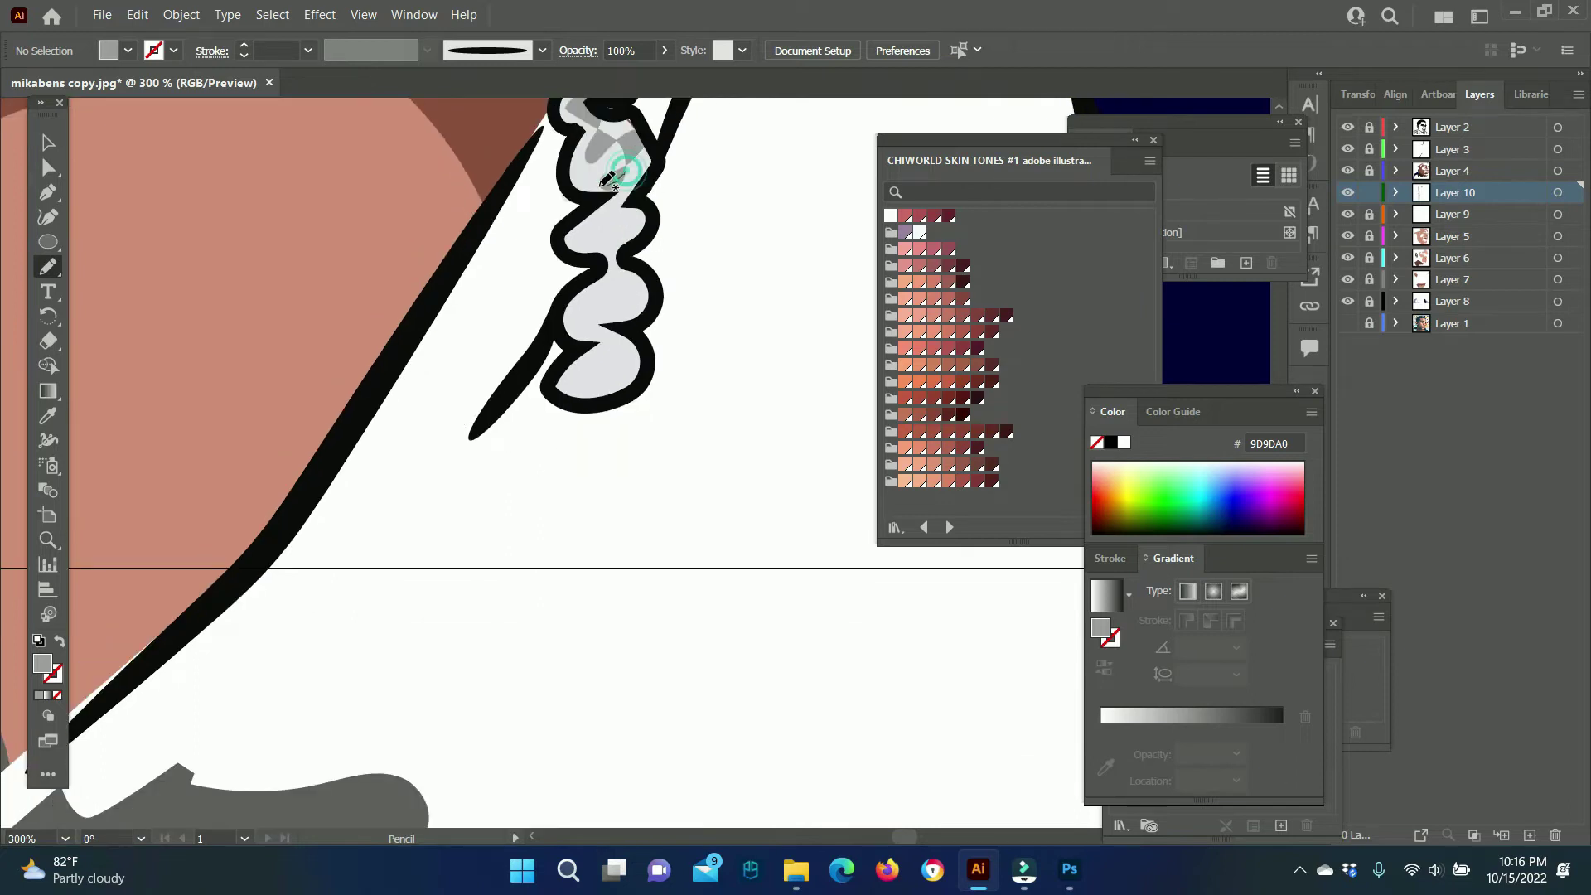
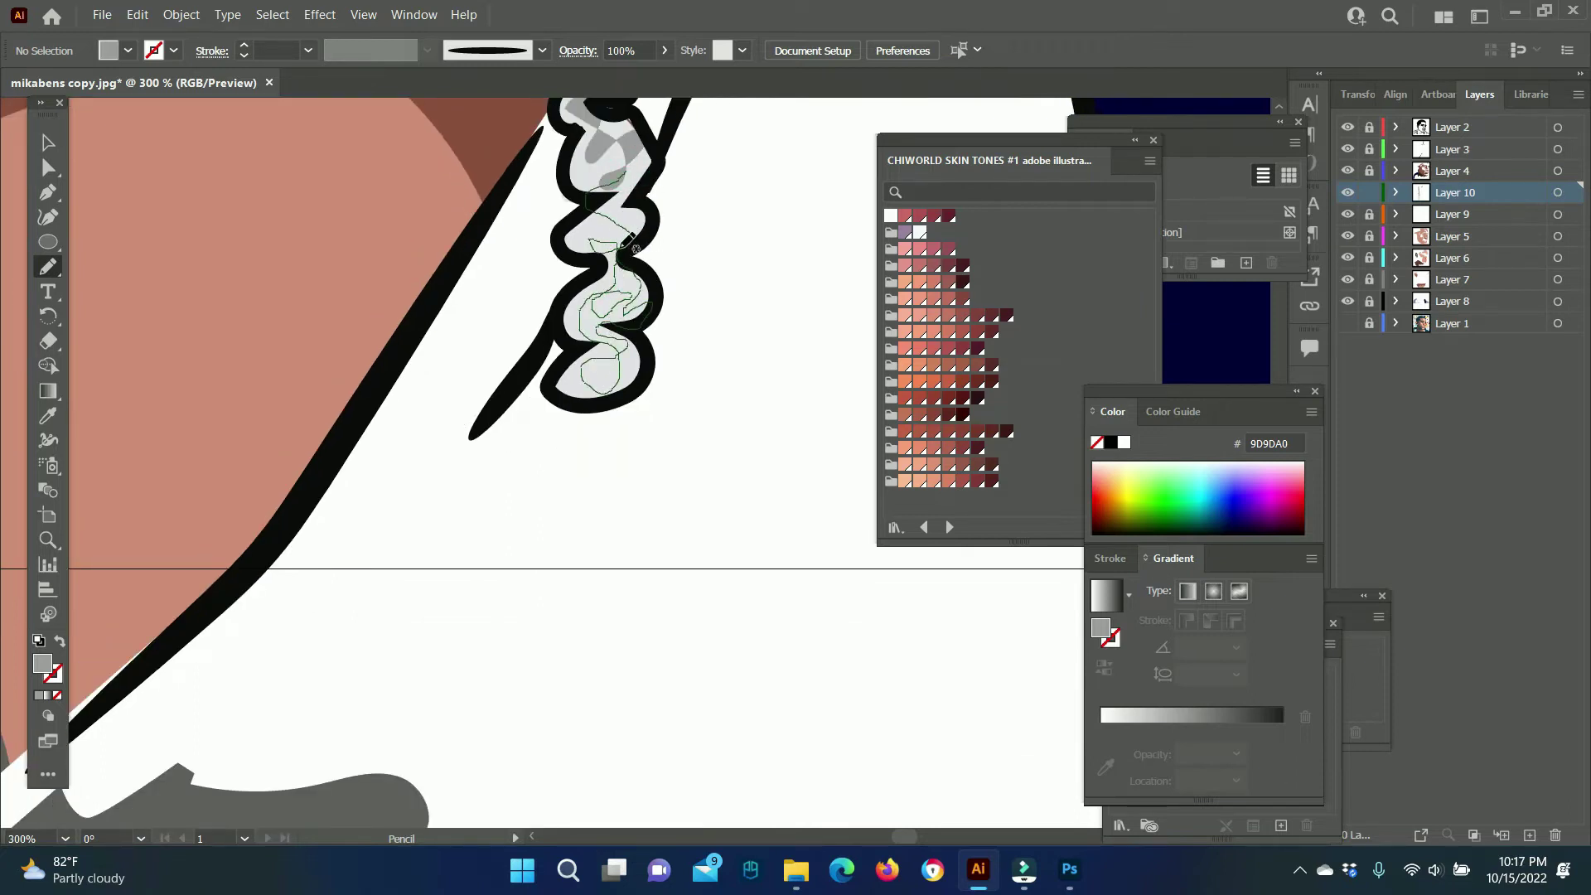
Finish the earring's grey fill, zoom in on the left chain, and undo a stray stroke.
{"action": "left_click_drag", "start_coordinate": [630, 244], "coordinate": [627, 242]}
{"action": "key", "text": "ctrl+minus"}
{"action": "key", "text": "ctrl+minus"}
{"action": "key", "text": "ctrl+minus"}
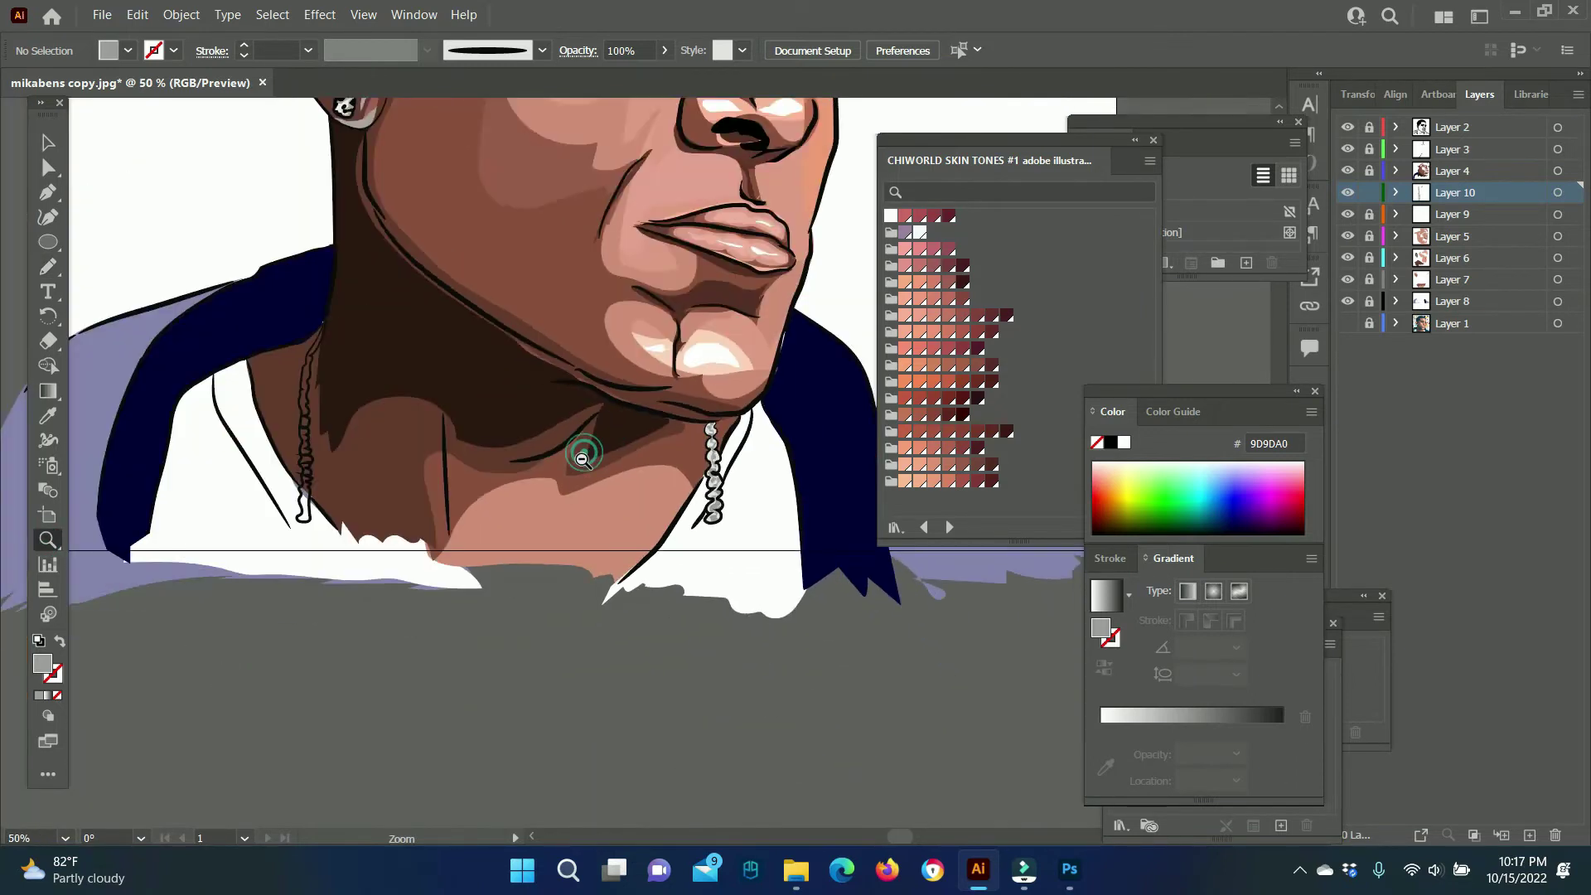
{"action": "key", "text": "ctrl+plus"}
{"action": "key", "text": "ctrl+plus"}
{"action": "key", "text": "i"}
{"action": "left_click", "coordinate": [340, 277]}
{"action": "key", "text": "n"}
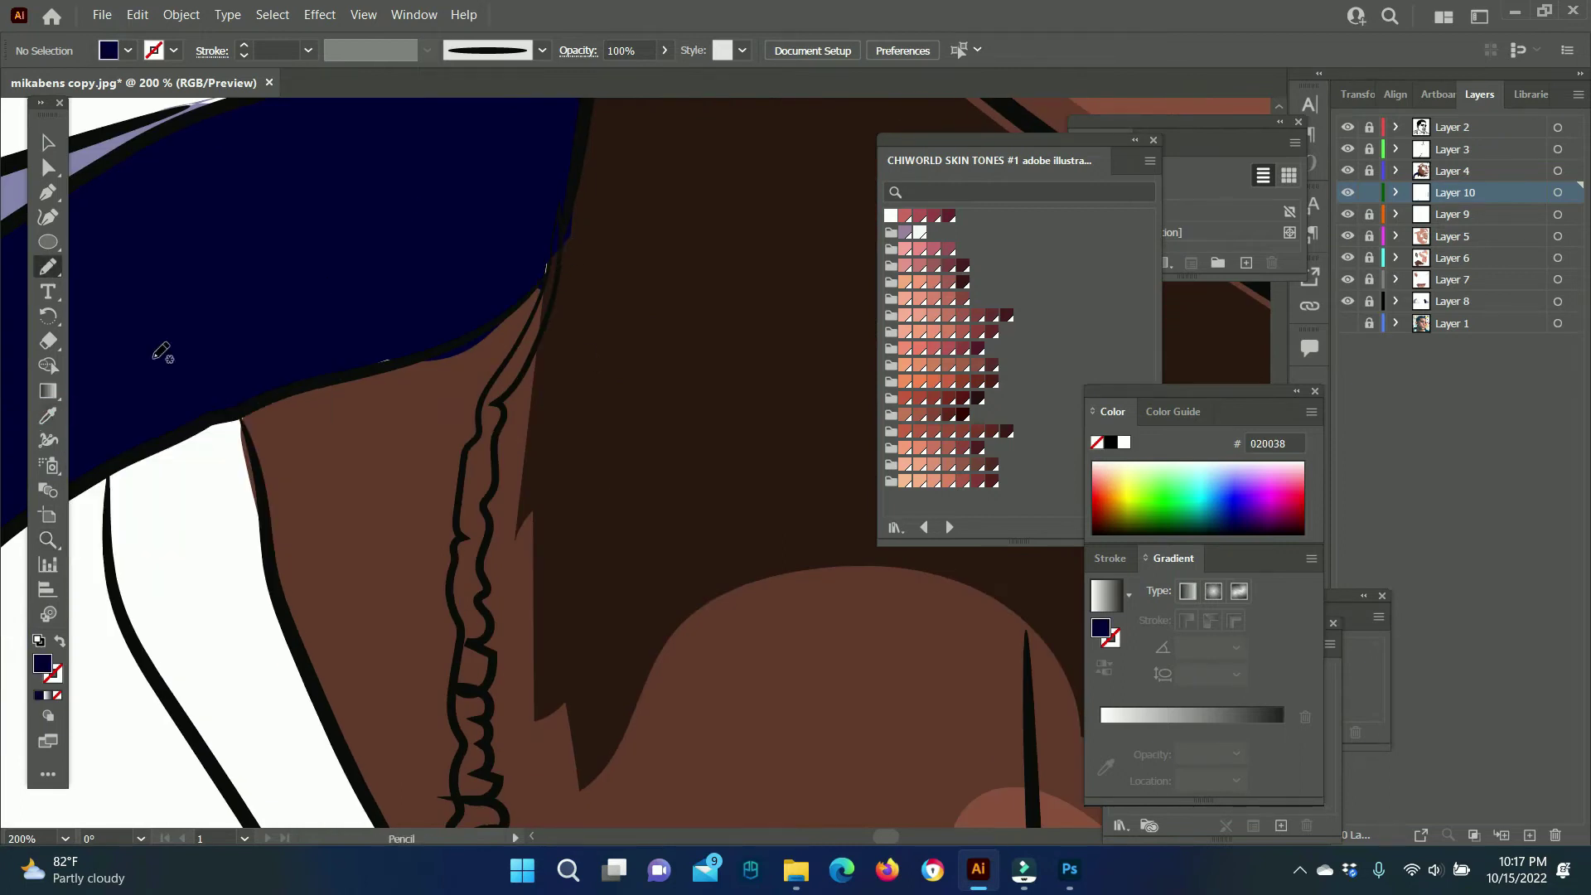
{"action": "key", "text": "ctrl+plus"}
{"action": "key", "text": "ctrl+plus"}
{"action": "key", "text": "ctrl+plus"}
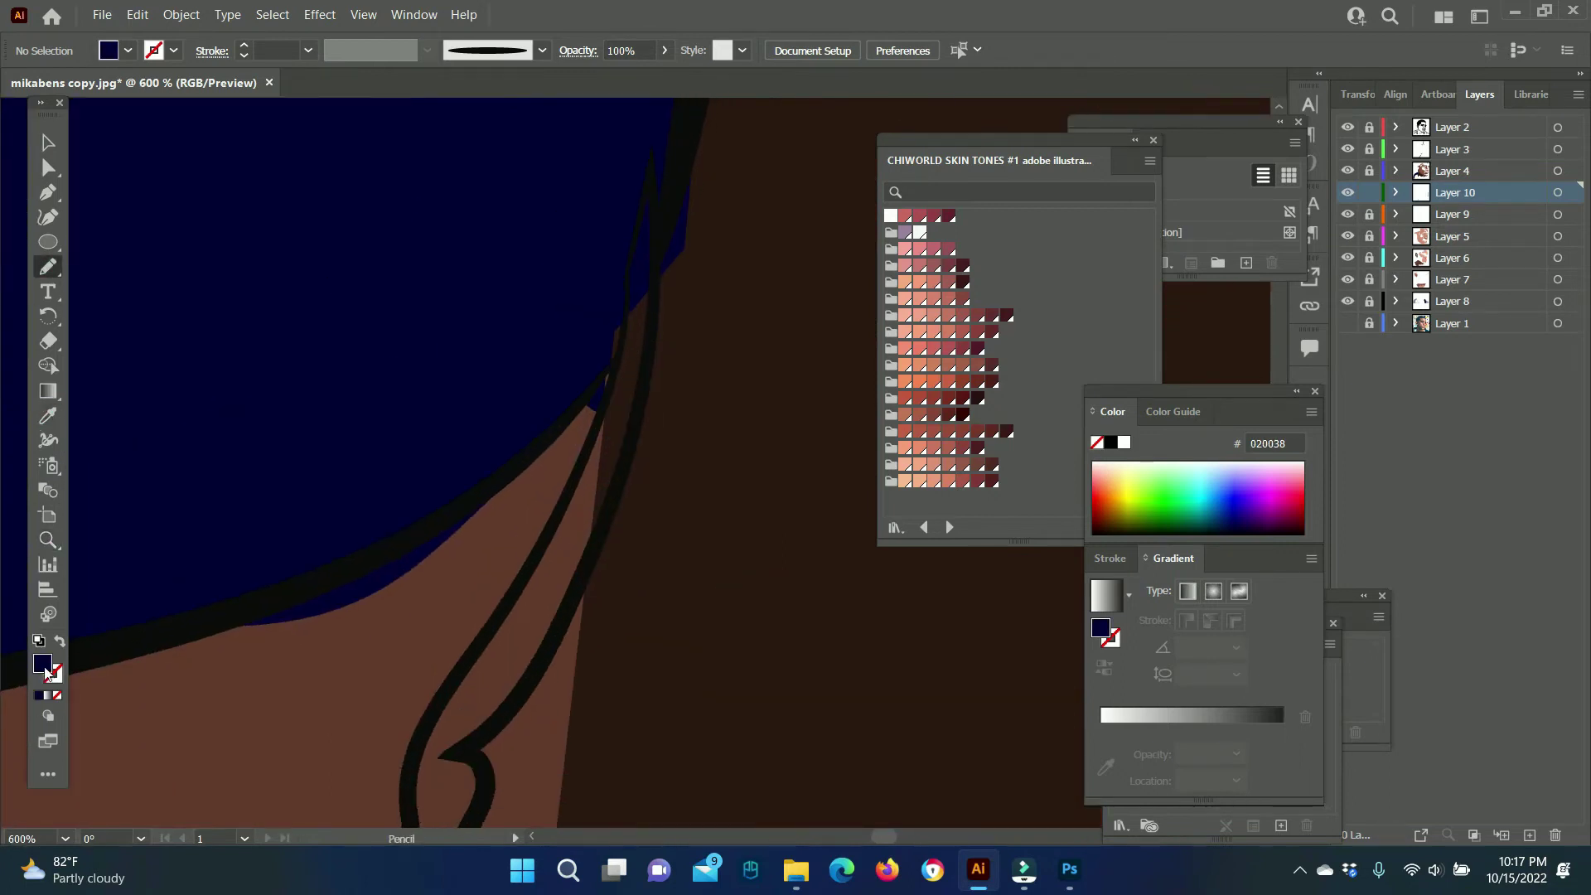
{"action": "key", "text": "ctrl+z"}
{"action": "key", "text": "p"}
Place DADAE0 Pen anchors from the cap edge down the chain's left edge and around its bottom.
{"action": "left_click", "coordinate": [620, 393]}
{"action": "left_click", "coordinate": [607, 438]}
{"action": "scroll", "coordinate": [525, 345], "scroll_direction": "down", "scroll_amount": 5}
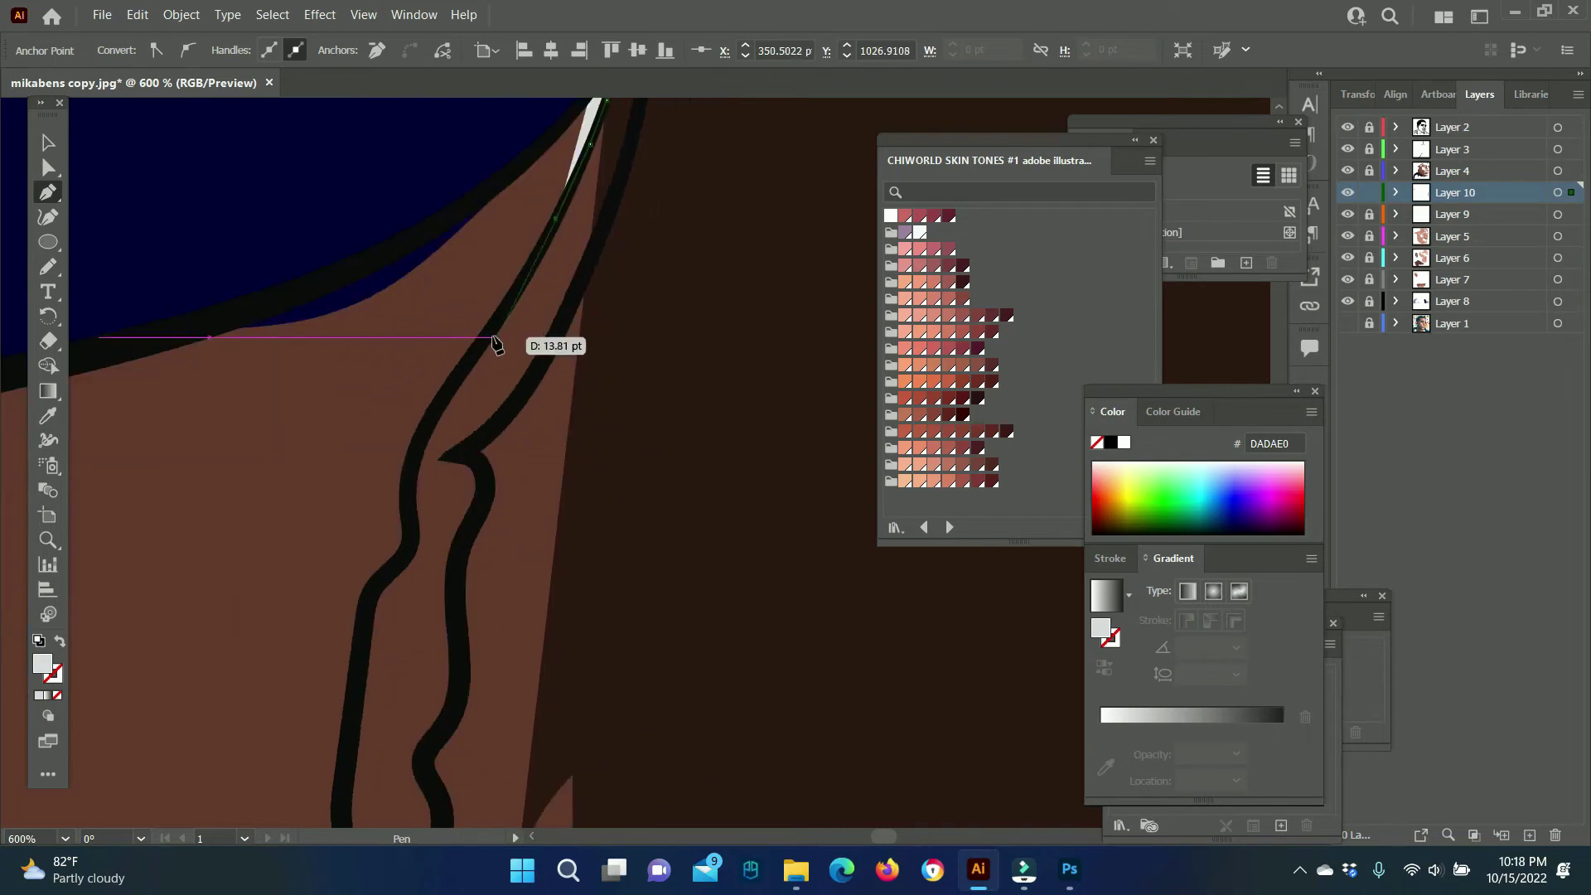
{"action": "scroll", "coordinate": [409, 525], "scroll_direction": "down", "scroll_amount": 5}
{"action": "scroll", "coordinate": [331, 508], "scroll_direction": "down", "scroll_amount": 5}
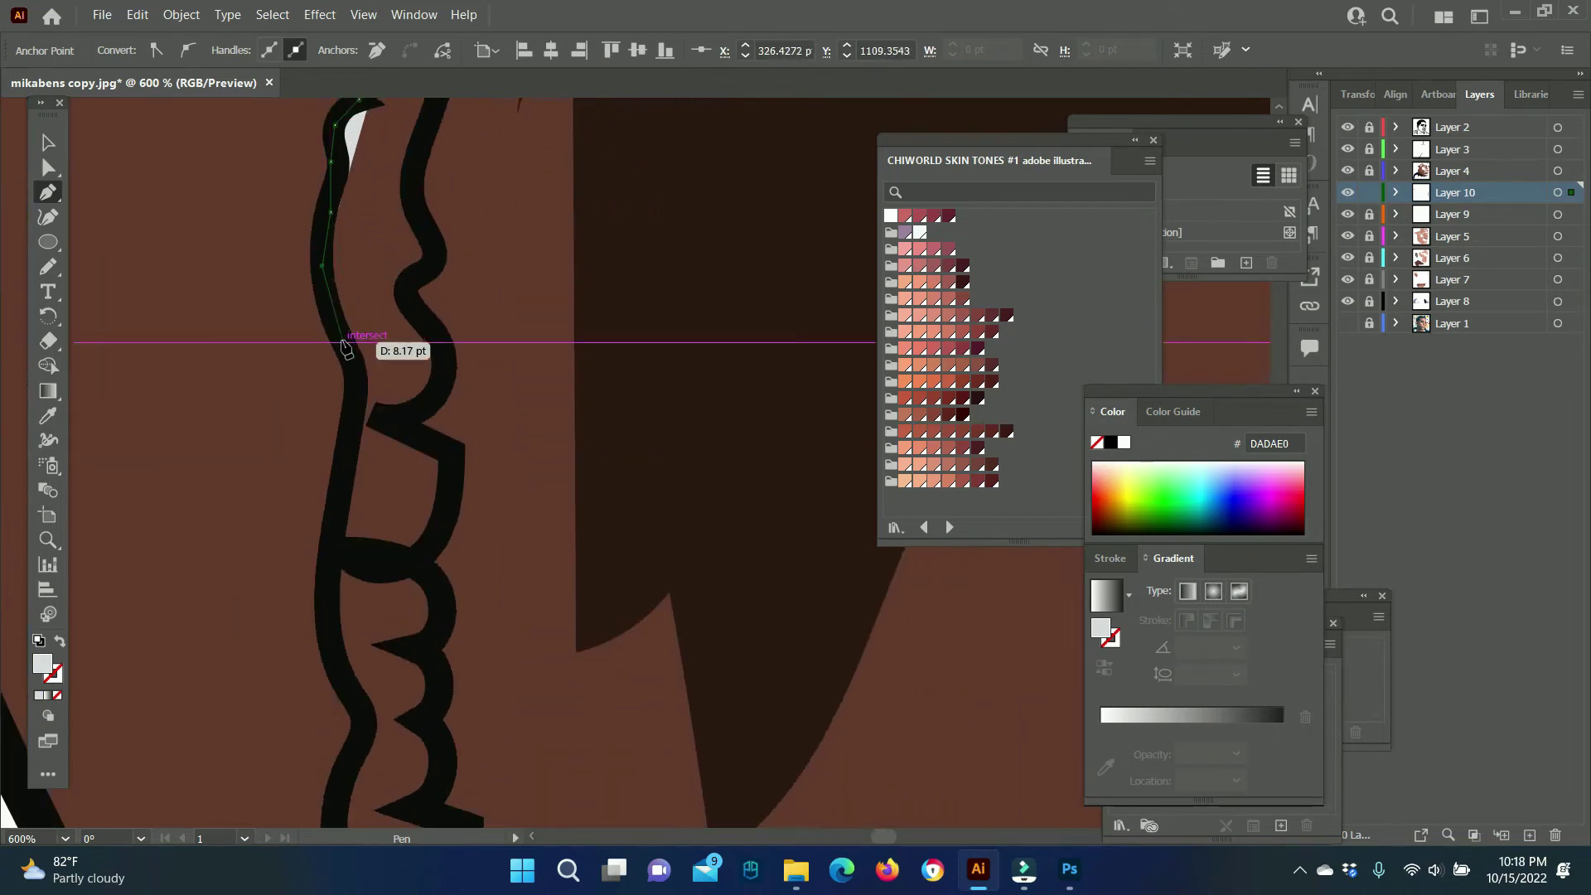
{"action": "scroll", "coordinate": [367, 472], "scroll_direction": "down", "scroll_amount": 3}
{"action": "left_click", "coordinate": [353, 426]}
{"action": "left_click", "coordinate": [333, 549]}
{"action": "scroll", "coordinate": [335, 571], "scroll_direction": "down", "scroll_amount": 3}
{"action": "left_click", "coordinate": [373, 361]}
{"action": "left_click", "coordinate": [347, 400]}
{"action": "scroll", "coordinate": [364, 630], "scroll_direction": "down", "scroll_amount": 3}
{"action": "left_click", "coordinate": [331, 459]}
{"action": "left_click", "coordinate": [340, 560]}
{"action": "left_click", "coordinate": [292, 703]}
{"action": "left_click", "coordinate": [455, 729]}
Add anchors back up the chain's right side, close the grey shape at the cap, and deselect.
{"action": "left_click", "coordinate": [431, 267]}
{"action": "left_click", "coordinate": [462, 160]}
{"action": "scroll", "coordinate": [481, 439], "scroll_direction": "up", "scroll_amount": 3}
{"action": "left_click", "coordinate": [496, 336]}
{"action": "left_click", "coordinate": [477, 271]}
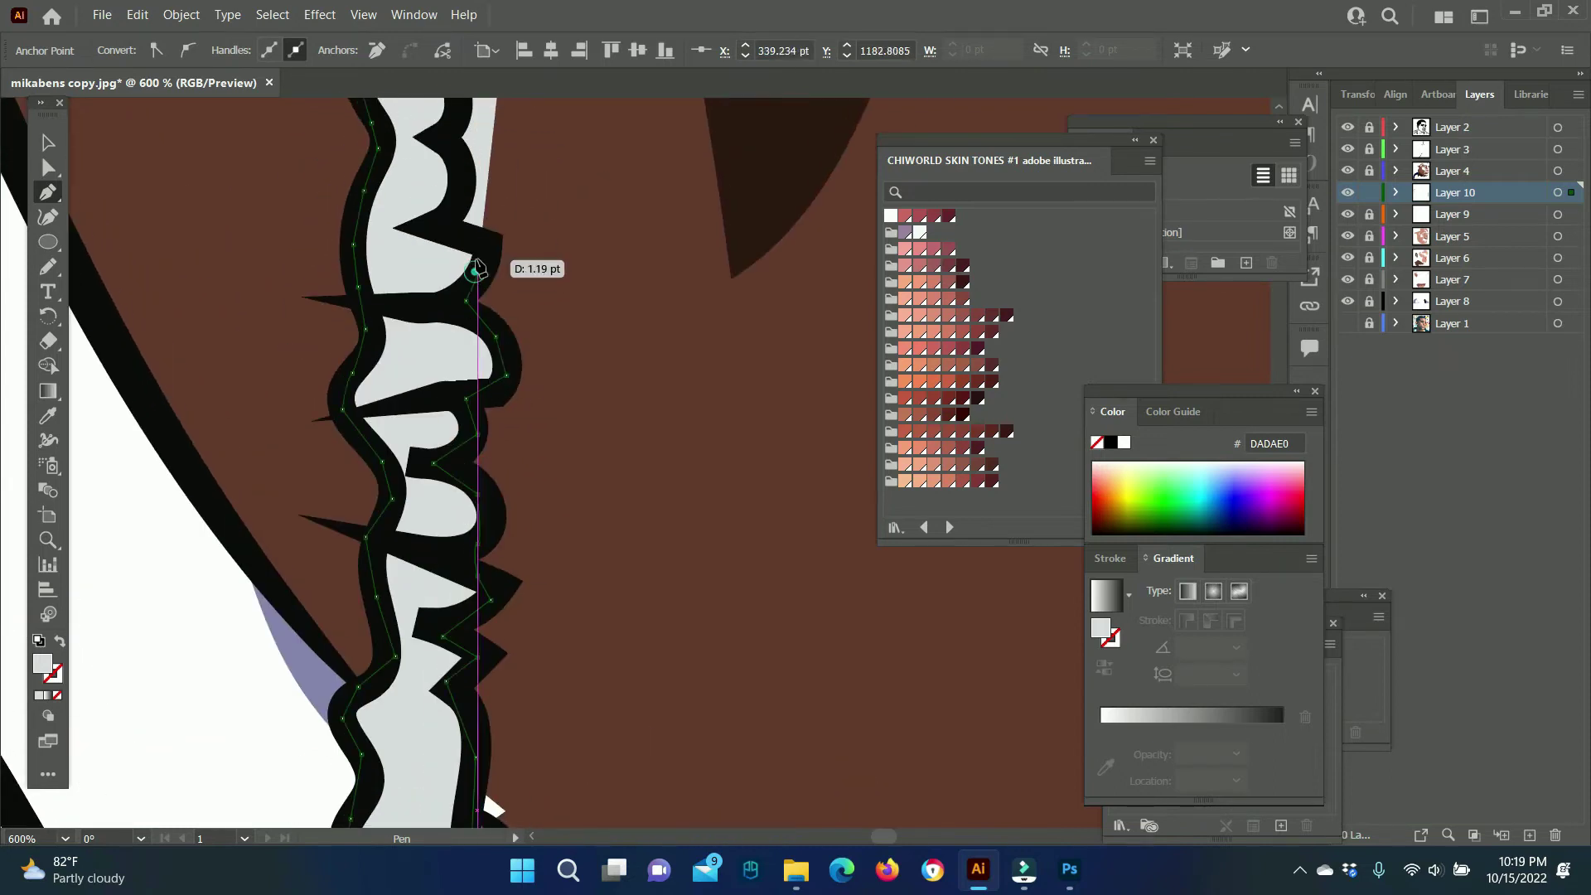
{"action": "scroll", "coordinate": [462, 373], "scroll_direction": "up", "scroll_amount": 3}
{"action": "left_click", "coordinate": [454, 487]}
{"action": "left_click", "coordinate": [457, 387]}
{"action": "left_click", "coordinate": [461, 266]}
{"action": "scroll", "coordinate": [461, 248], "scroll_direction": "up", "scroll_amount": 3}
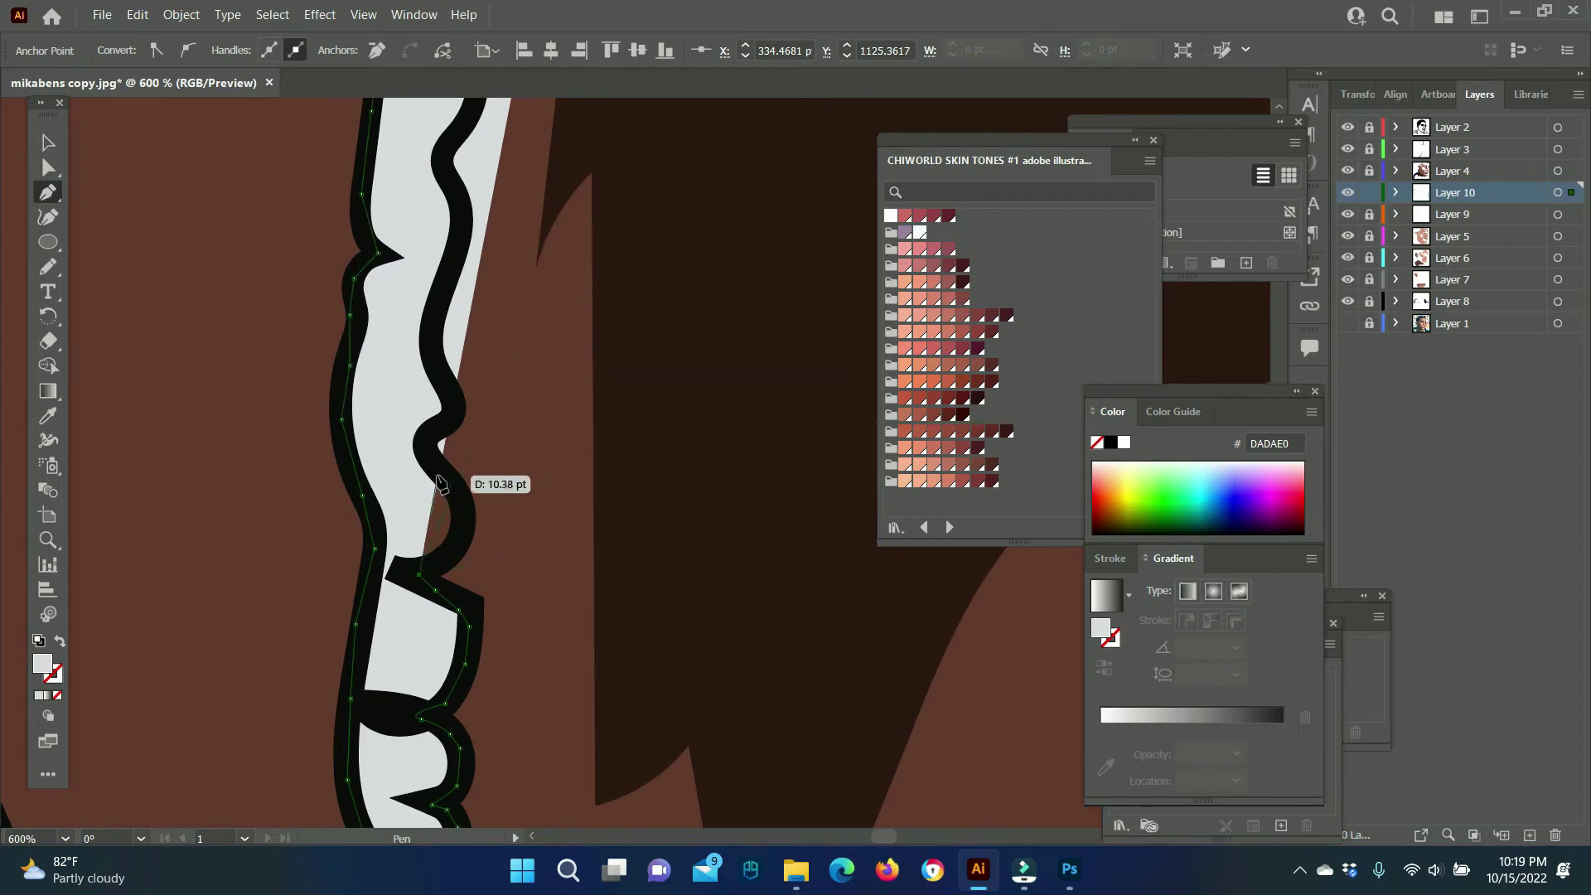
{"action": "left_click", "coordinate": [430, 443]}
{"action": "scroll", "coordinate": [448, 373], "scroll_direction": "up", "scroll_amount": 2}
{"action": "scroll", "coordinate": [580, 414], "scroll_direction": "up", "scroll_amount": 3}
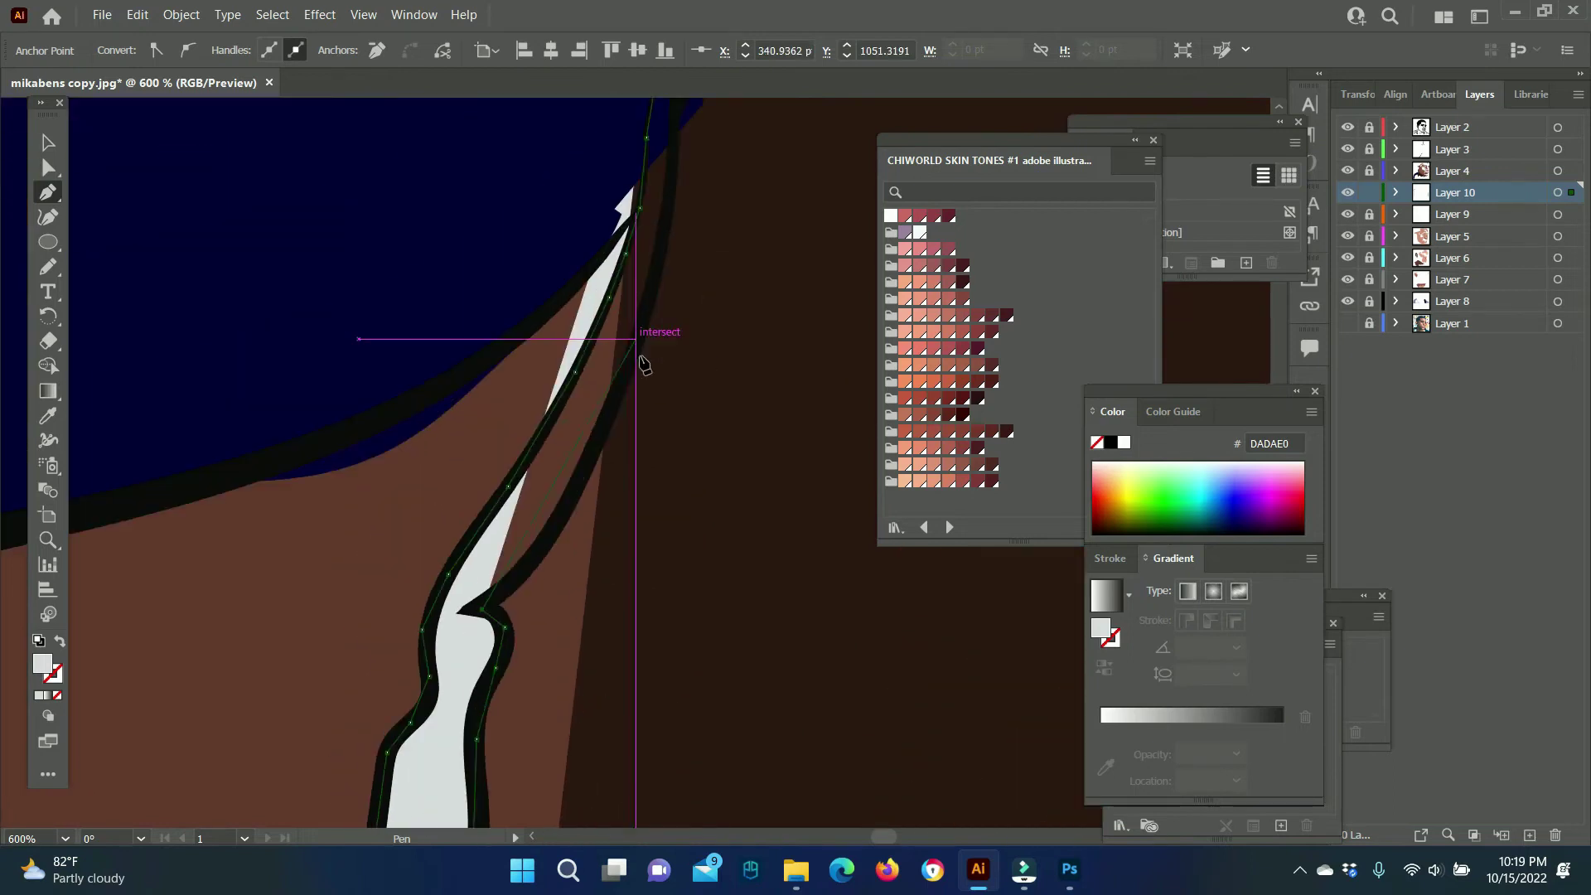
{"action": "scroll", "coordinate": [642, 373], "scroll_direction": "up", "scroll_amount": 3}
{"action": "left_click", "coordinate": [658, 242]}
{"action": "left_click", "coordinate": [676, 180]}
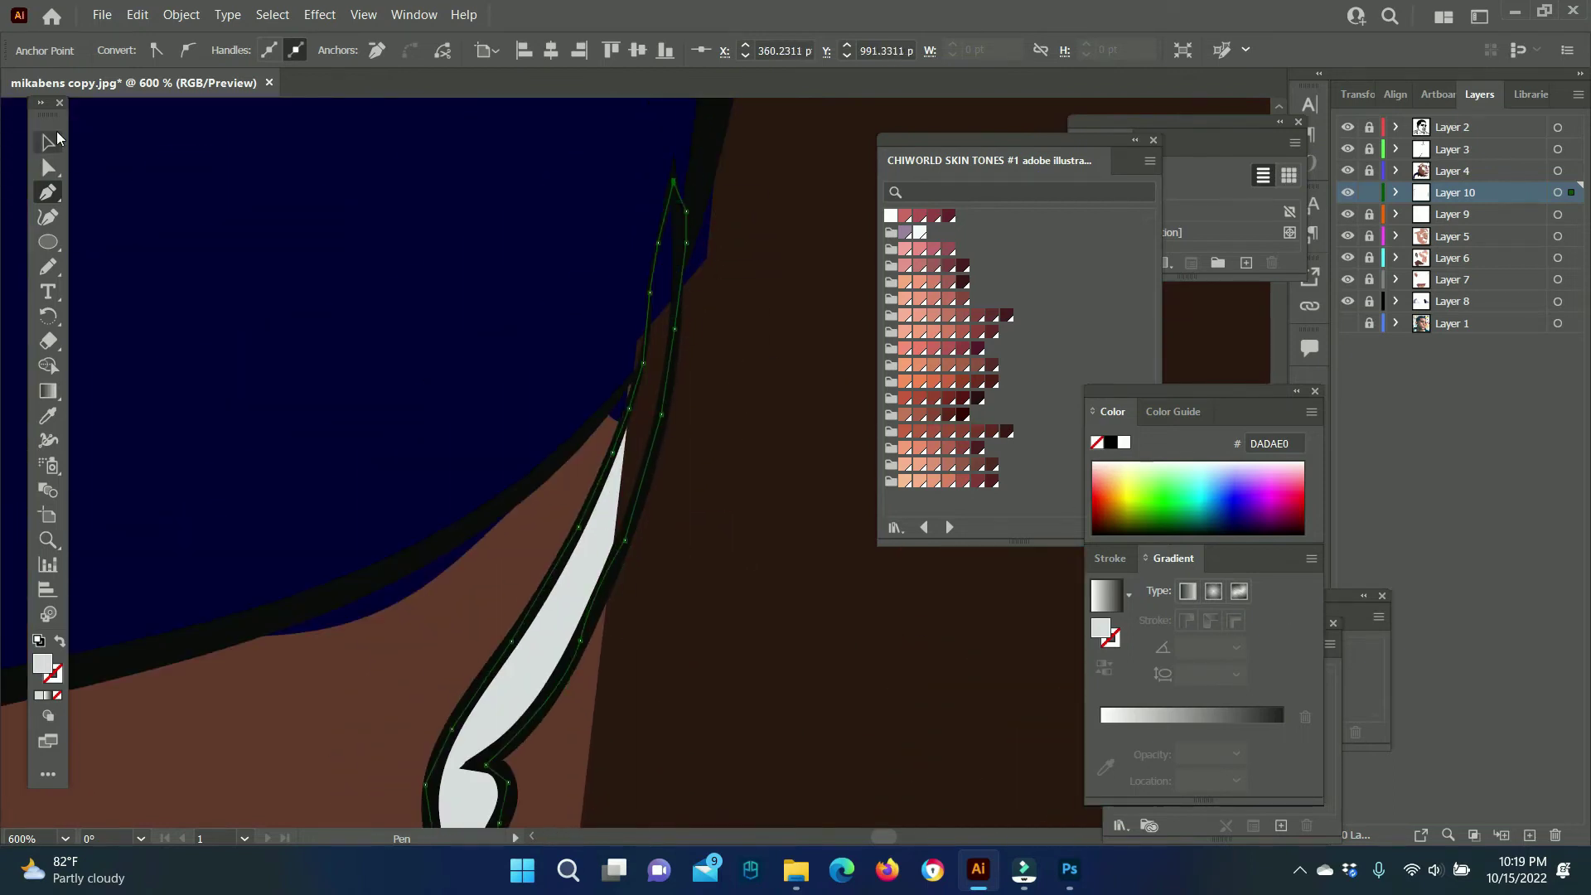
{"action": "key", "text": "ctrl+shift+a"}
Pencil a shading shape on the upper chain and give it darker grey A3A3A8 fill.
{"action": "key", "text": "n"}
{"action": "left_click_drag", "start_coordinate": [673, 195], "coordinate": [659, 316]}
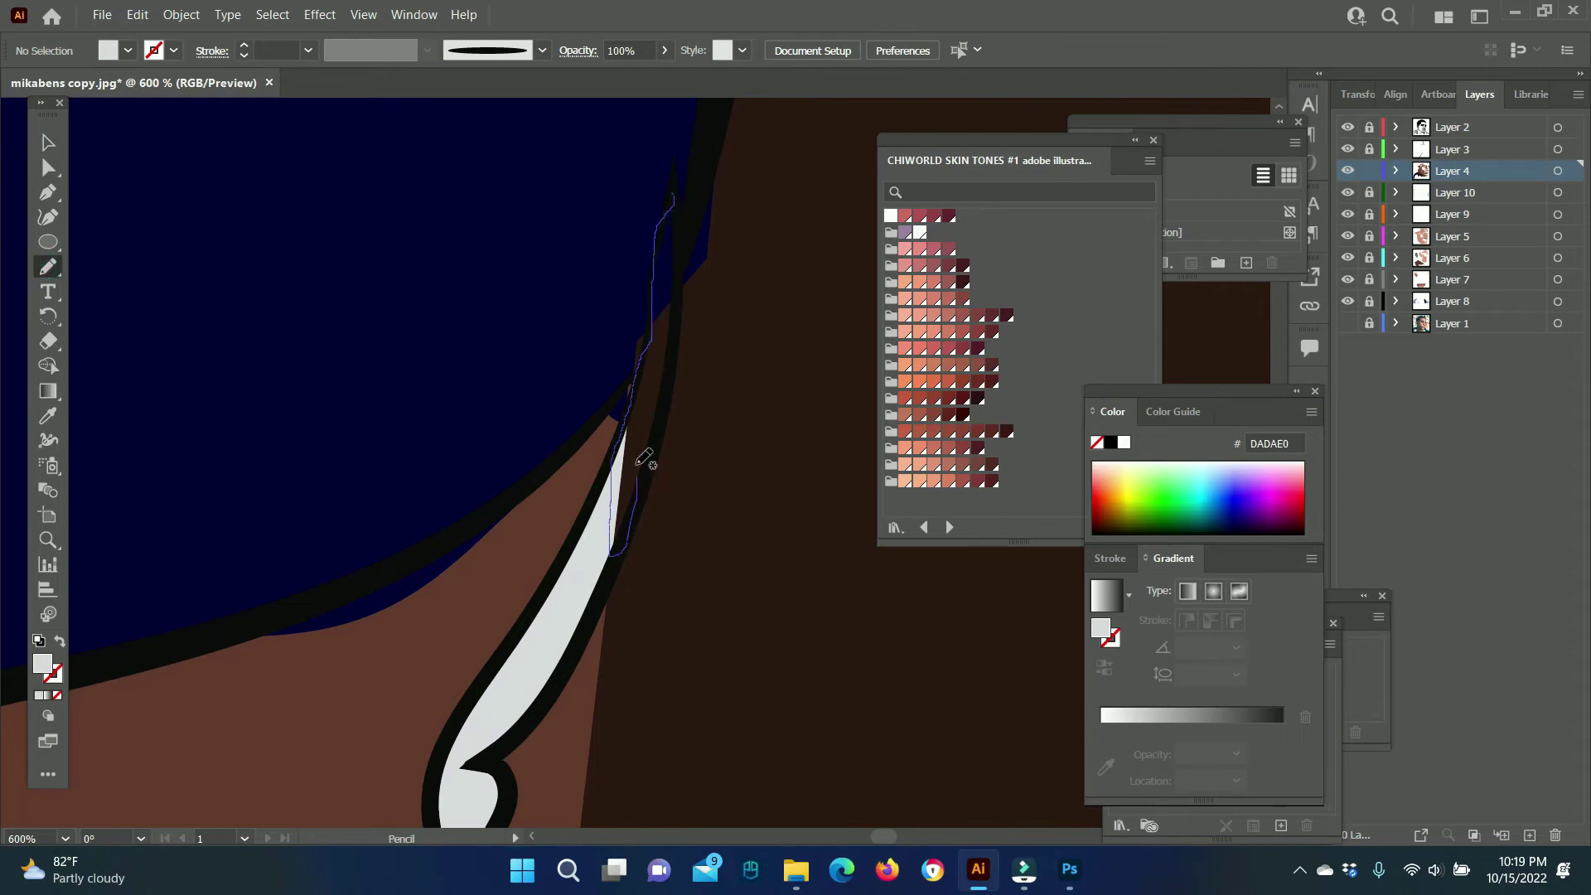
{"action": "left_click_drag", "start_coordinate": [686, 214], "coordinate": [676, 199]}
{"action": "double_click", "coordinate": [42, 663]}
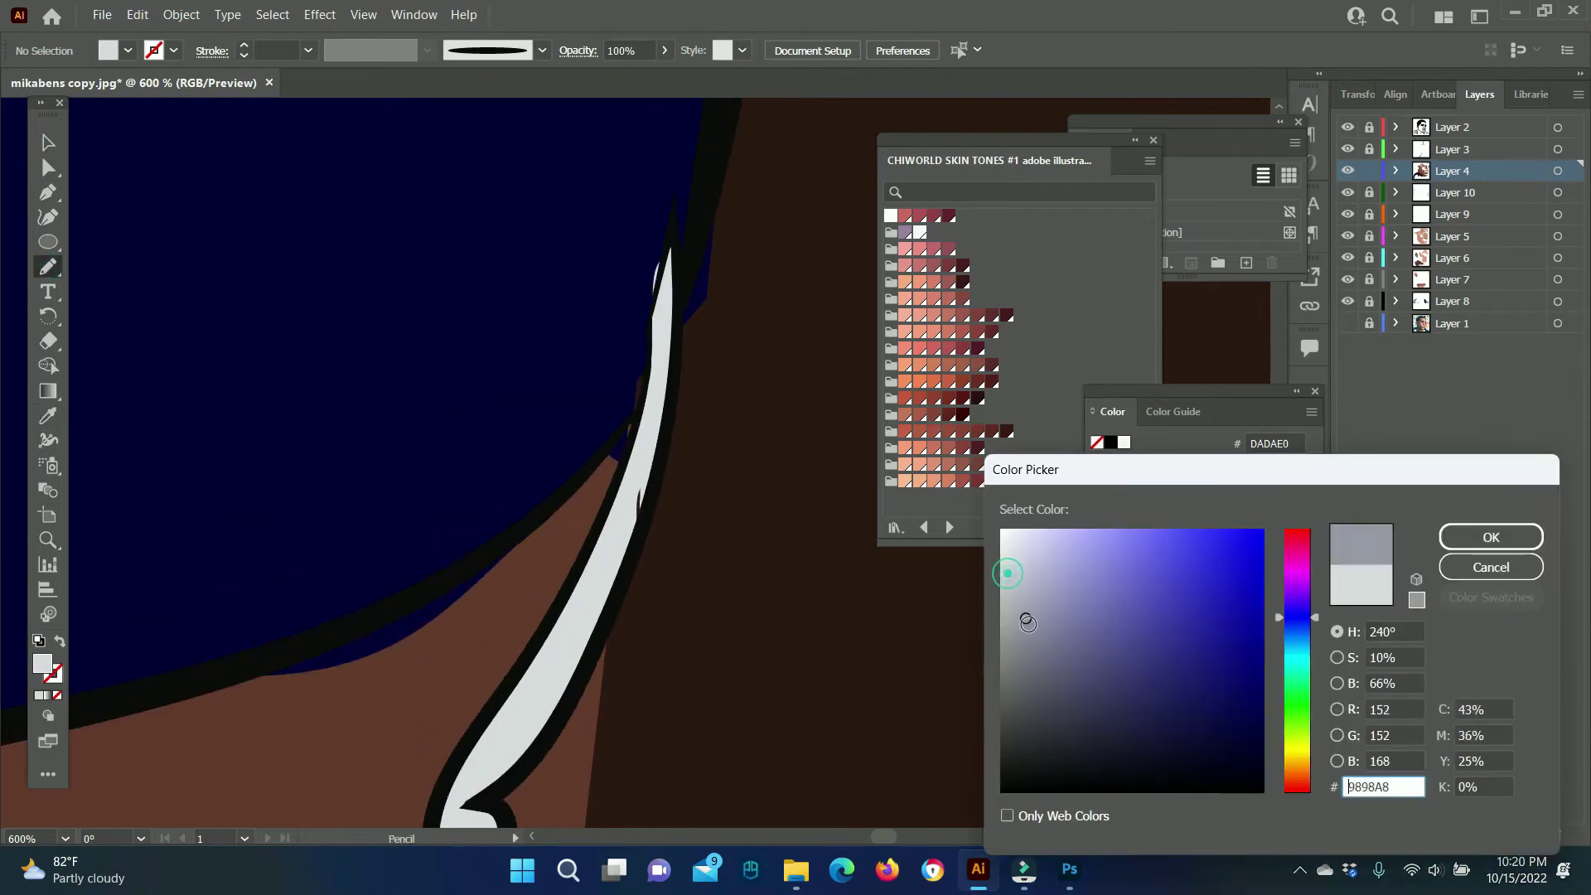
{"action": "left_click", "coordinate": [1491, 537]}
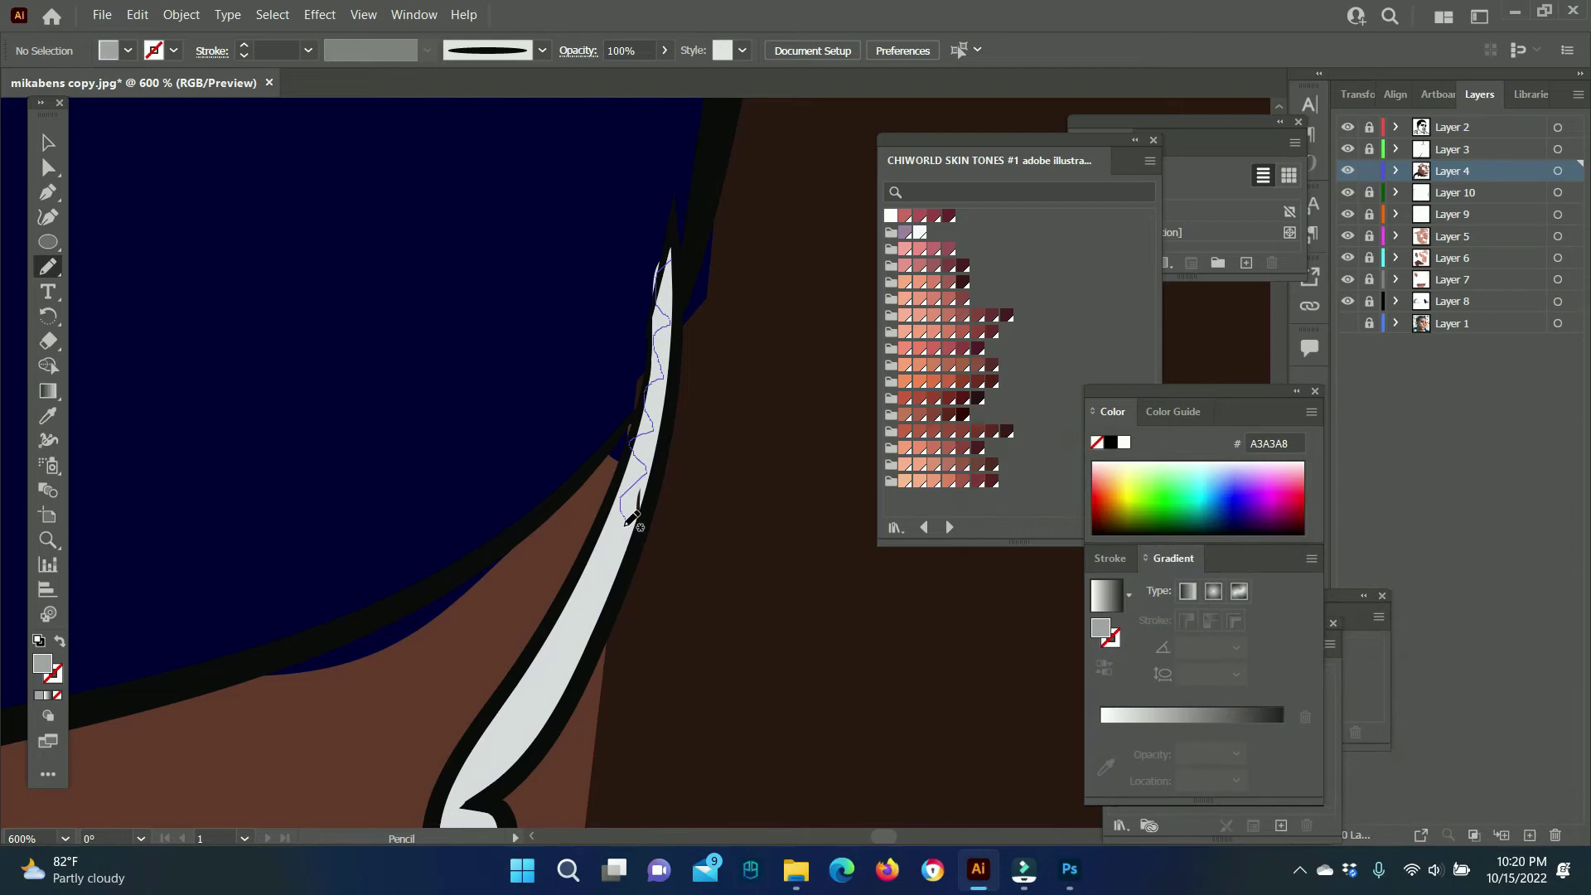
Draw more A3A3A8 link-shaped shading strokes down the left chain to its lower end.
{"action": "left_click_drag", "start_coordinate": [677, 263], "coordinate": [676, 266]}
{"action": "scroll", "coordinate": [611, 371], "scroll_direction": "down", "scroll_amount": 4}
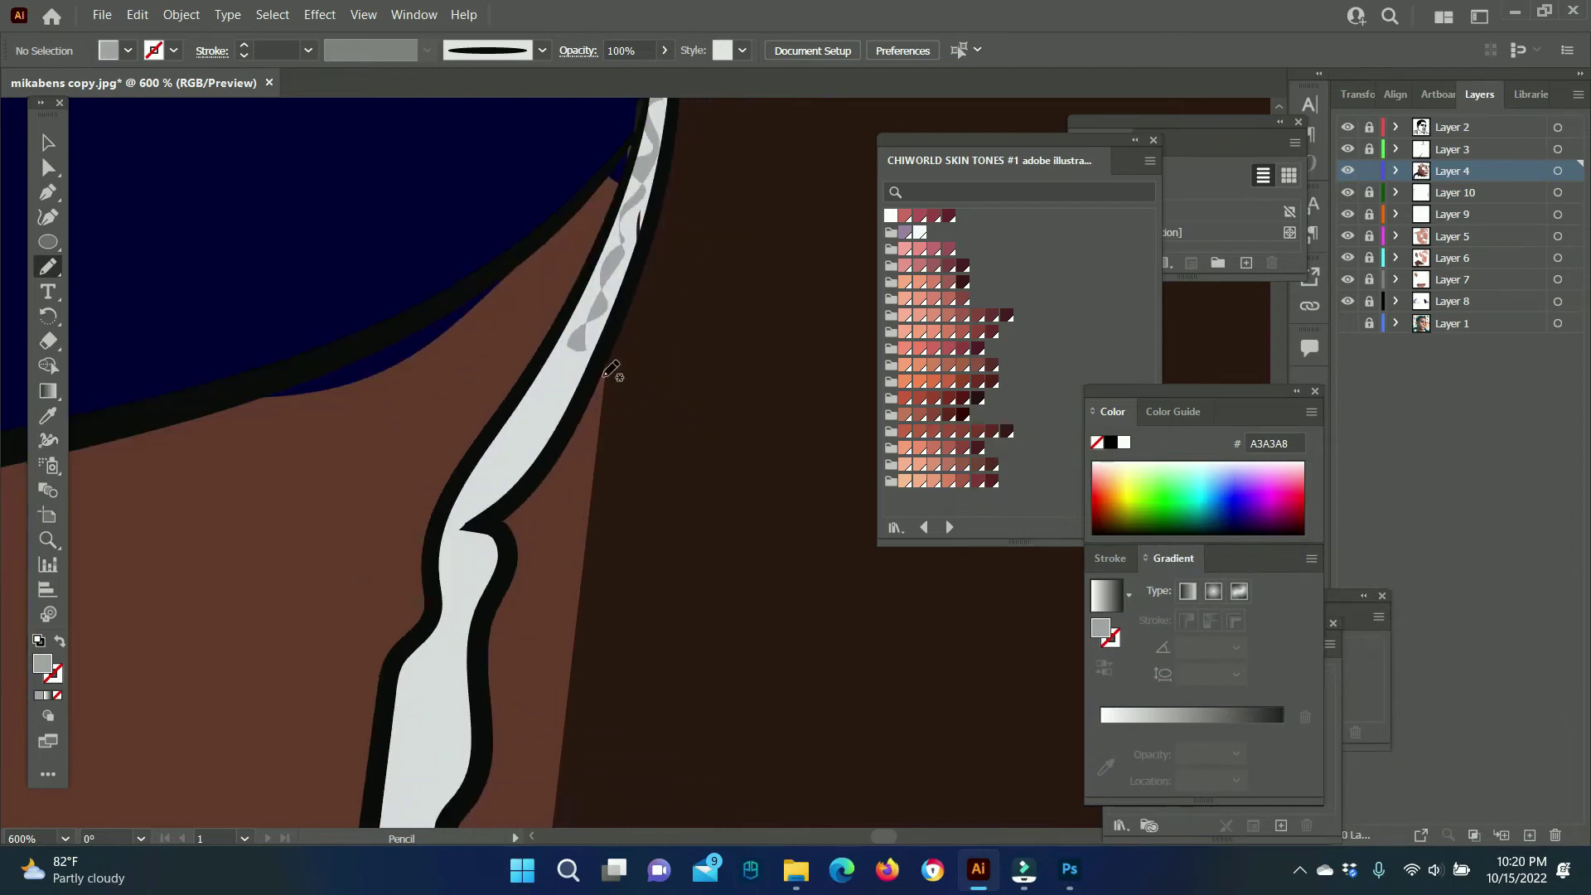
{"action": "left_click_drag", "start_coordinate": [593, 365], "coordinate": [591, 363]}
{"action": "scroll", "coordinate": [479, 228], "scroll_direction": "down", "scroll_amount": 4}
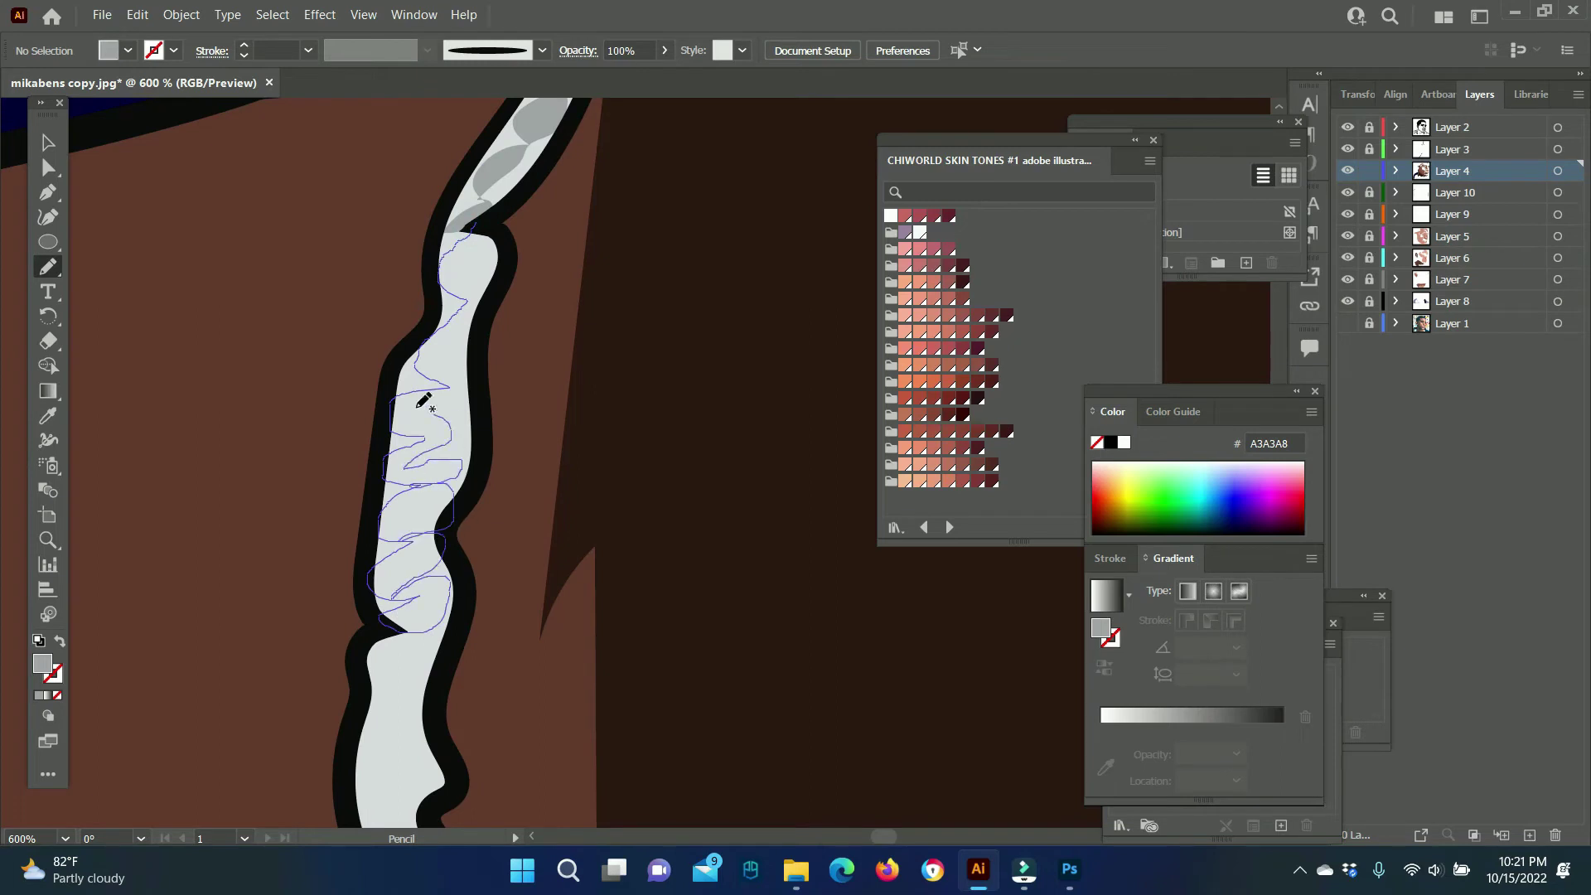
{"action": "left_click_drag", "start_coordinate": [465, 294], "coordinate": [465, 295]}
{"action": "scroll", "coordinate": [465, 295], "scroll_direction": "down", "scroll_amount": 3}
{"action": "scroll", "coordinate": [465, 295], "scroll_direction": "down", "scroll_amount": 2}
{"action": "mouse_move", "coordinate": [404, 251]}
{"action": "left_mouse_down"}
{"action": "mouse_move", "coordinate": [406, 380]}
{"action": "mouse_move", "coordinate": [430, 349]}
{"action": "left_mouse_up"}
{"action": "scroll", "coordinate": [473, 451], "scroll_direction": "down", "scroll_amount": 5}
{"action": "left_click_drag", "start_coordinate": [404, 187], "coordinate": [397, 324]}
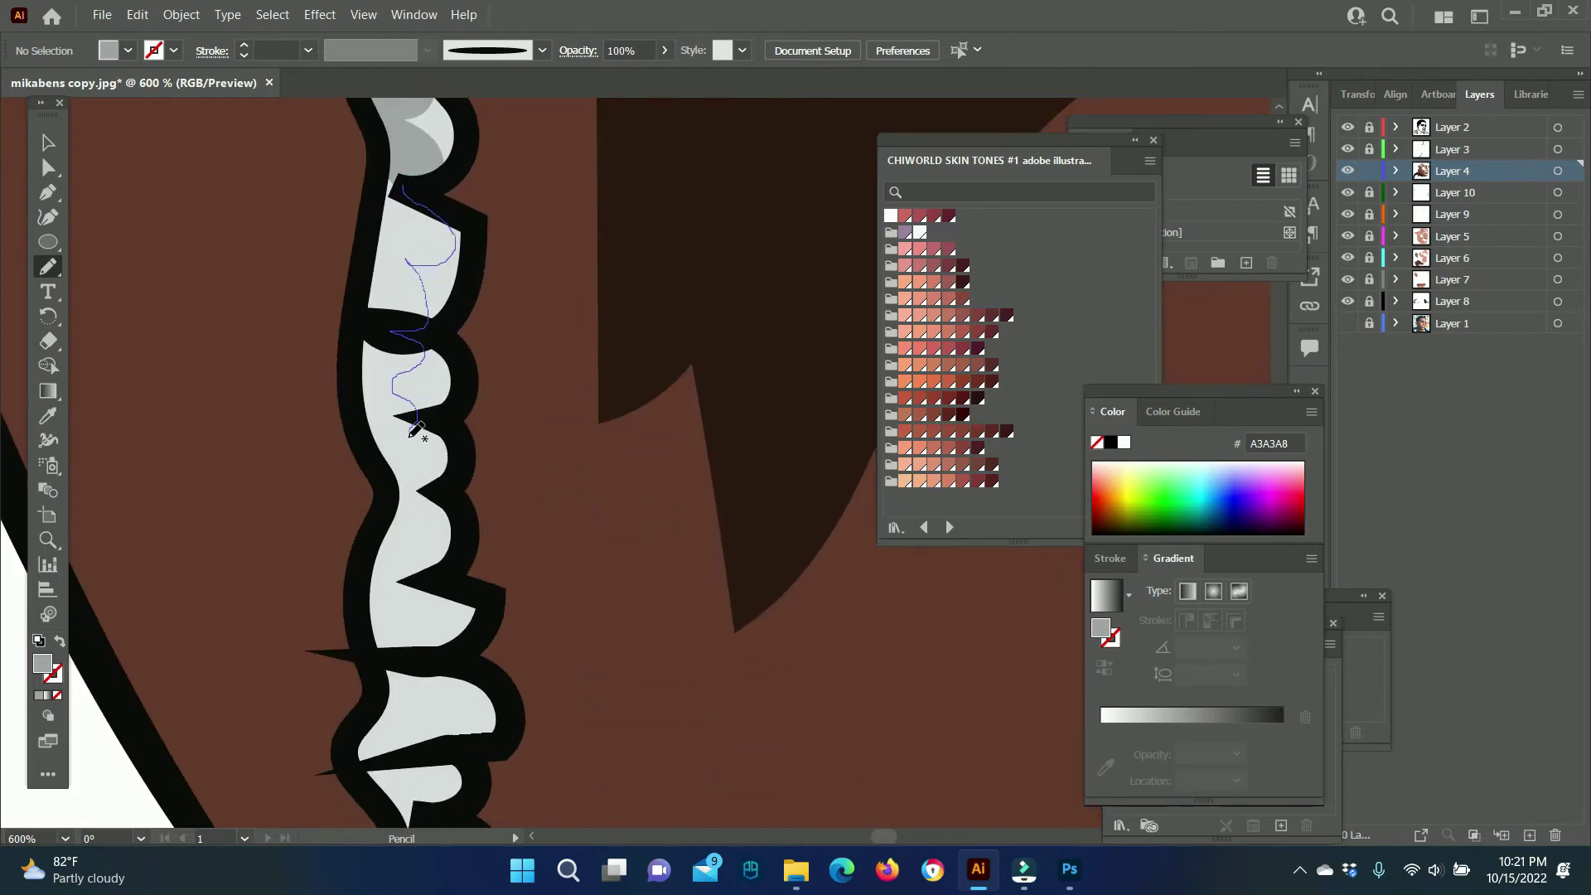
{"action": "scroll", "coordinate": [458, 311], "scroll_direction": "down", "scroll_amount": 5}
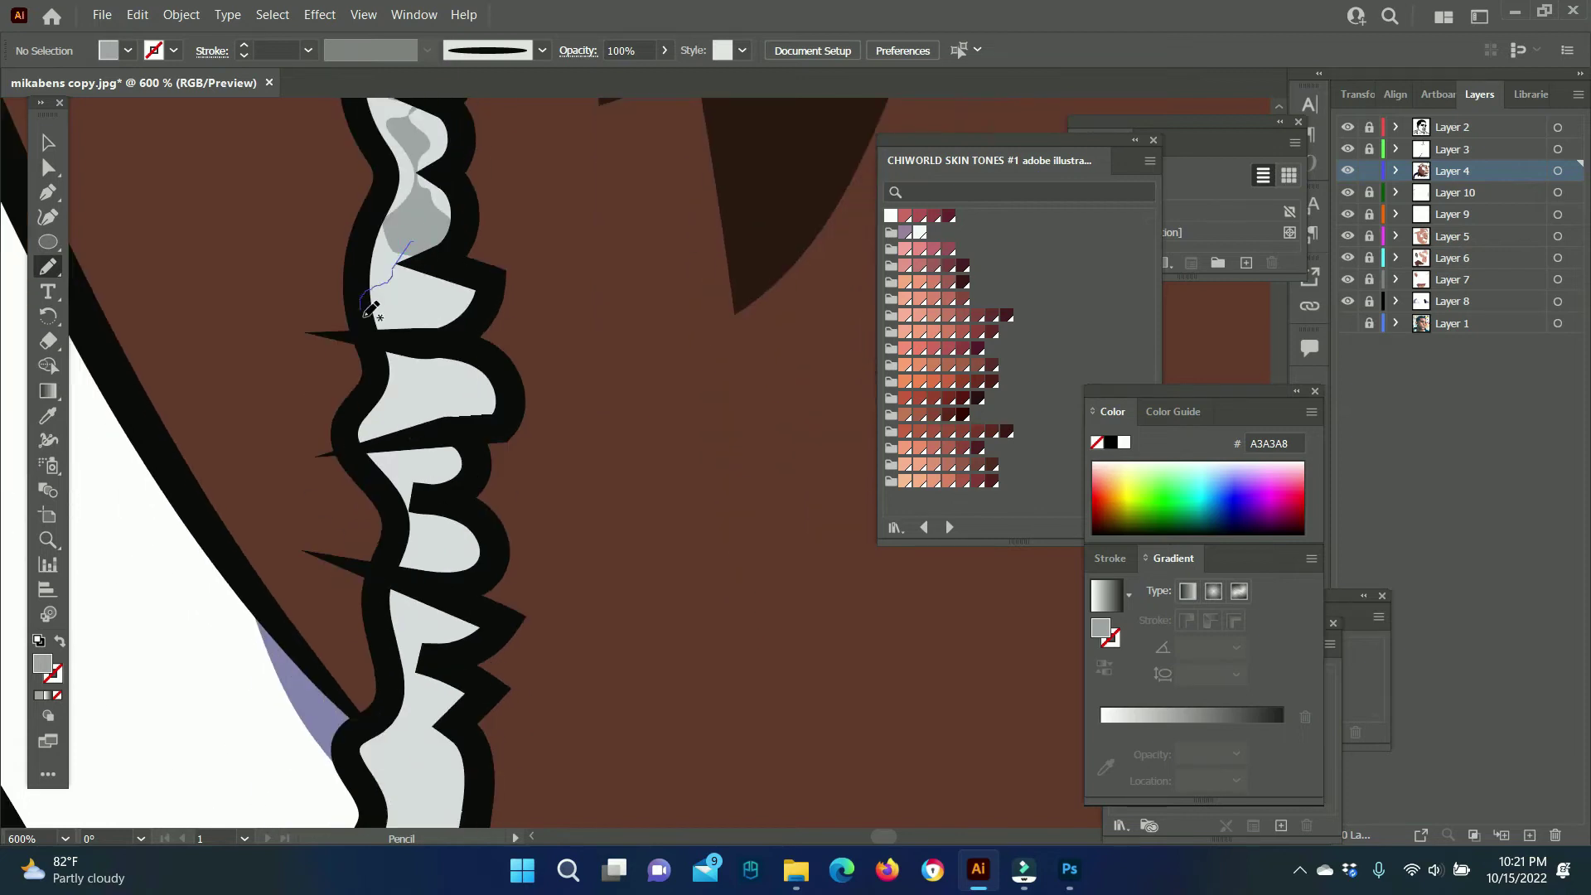
{"action": "scroll", "coordinate": [418, 163], "scroll_direction": "down", "scroll_amount": 1}
{"action": "scroll", "coordinate": [448, 249], "scroll_direction": "down", "scroll_amount": 1}
{"action": "scroll", "coordinate": [422, 190], "scroll_direction": "down", "scroll_amount": 1}
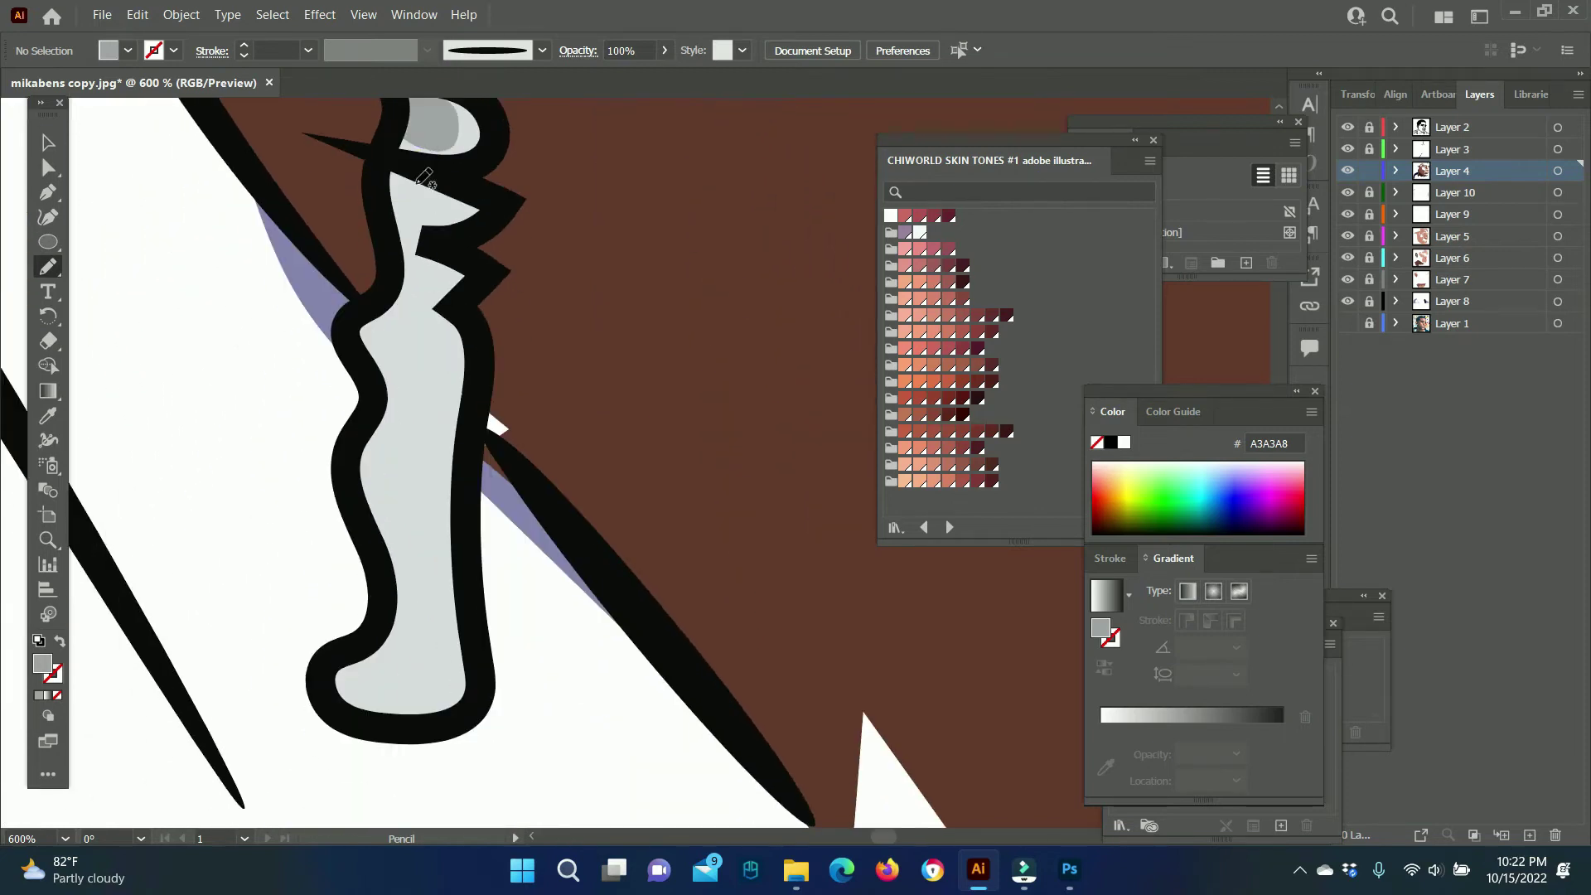
{"action": "scroll", "coordinate": [414, 240], "scroll_direction": "down", "scroll_amount": 1}
{"action": "left_click_drag", "start_coordinate": [465, 286], "coordinate": [408, 536]}
{"action": "left_click_drag", "start_coordinate": [442, 335], "coordinate": [497, 347]}
Sample the dark brown skin colour and zoom out to view the whole portrait.
{"action": "key", "text": "i"}
{"action": "left_click", "coordinate": [518, 328]}
{"action": "key", "text": "n"}
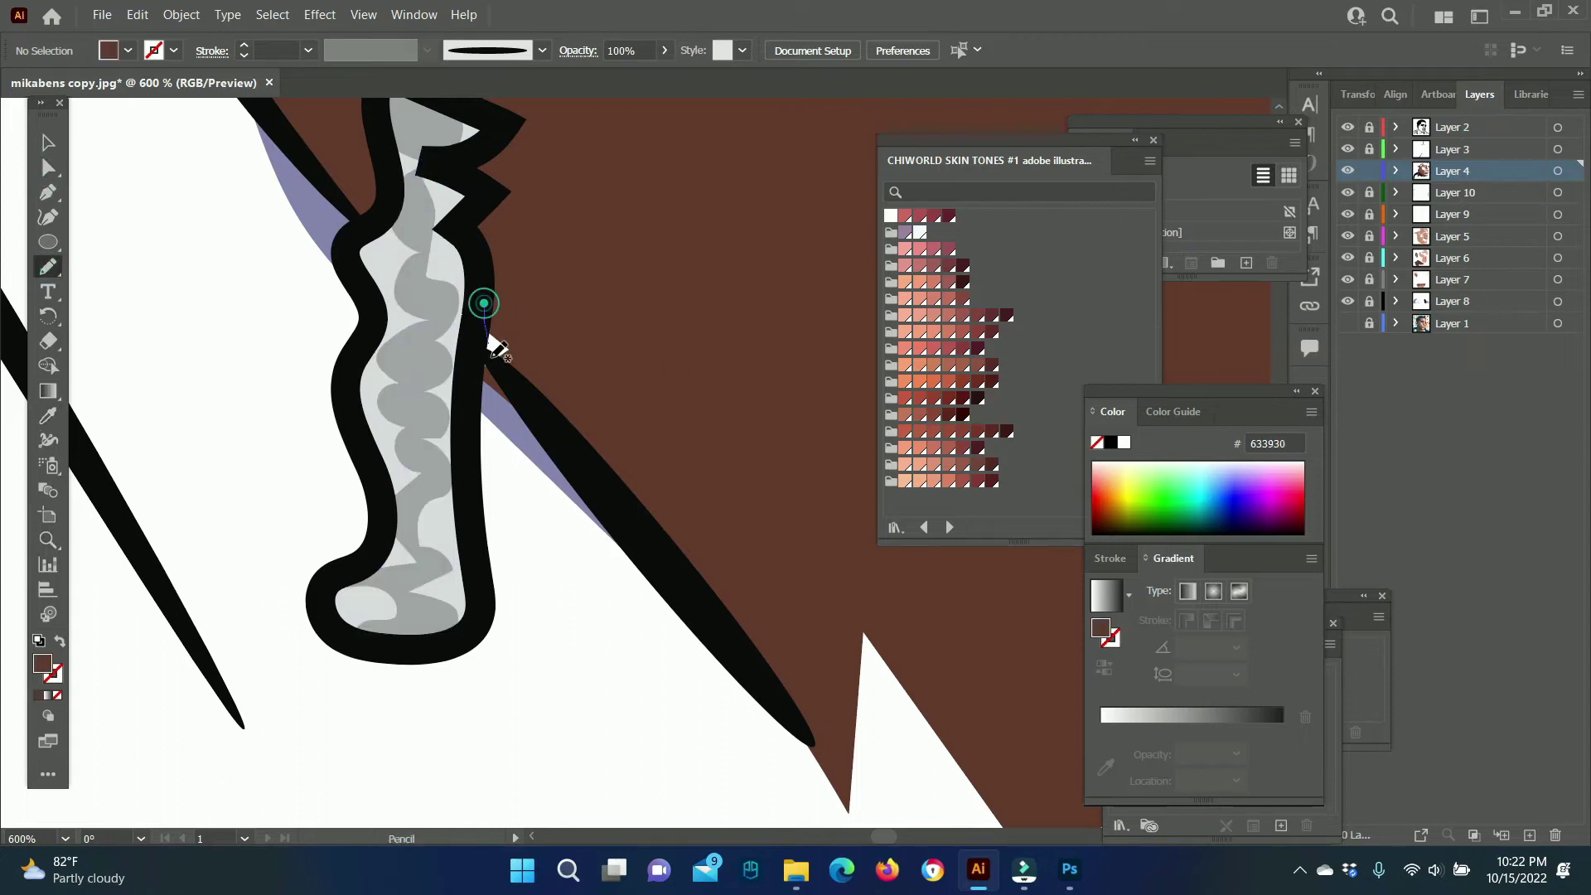
{"action": "key", "text": "z"}
{"action": "scroll", "coordinate": [650, 273], "scroll_direction": "down", "scroll_amount": 5}
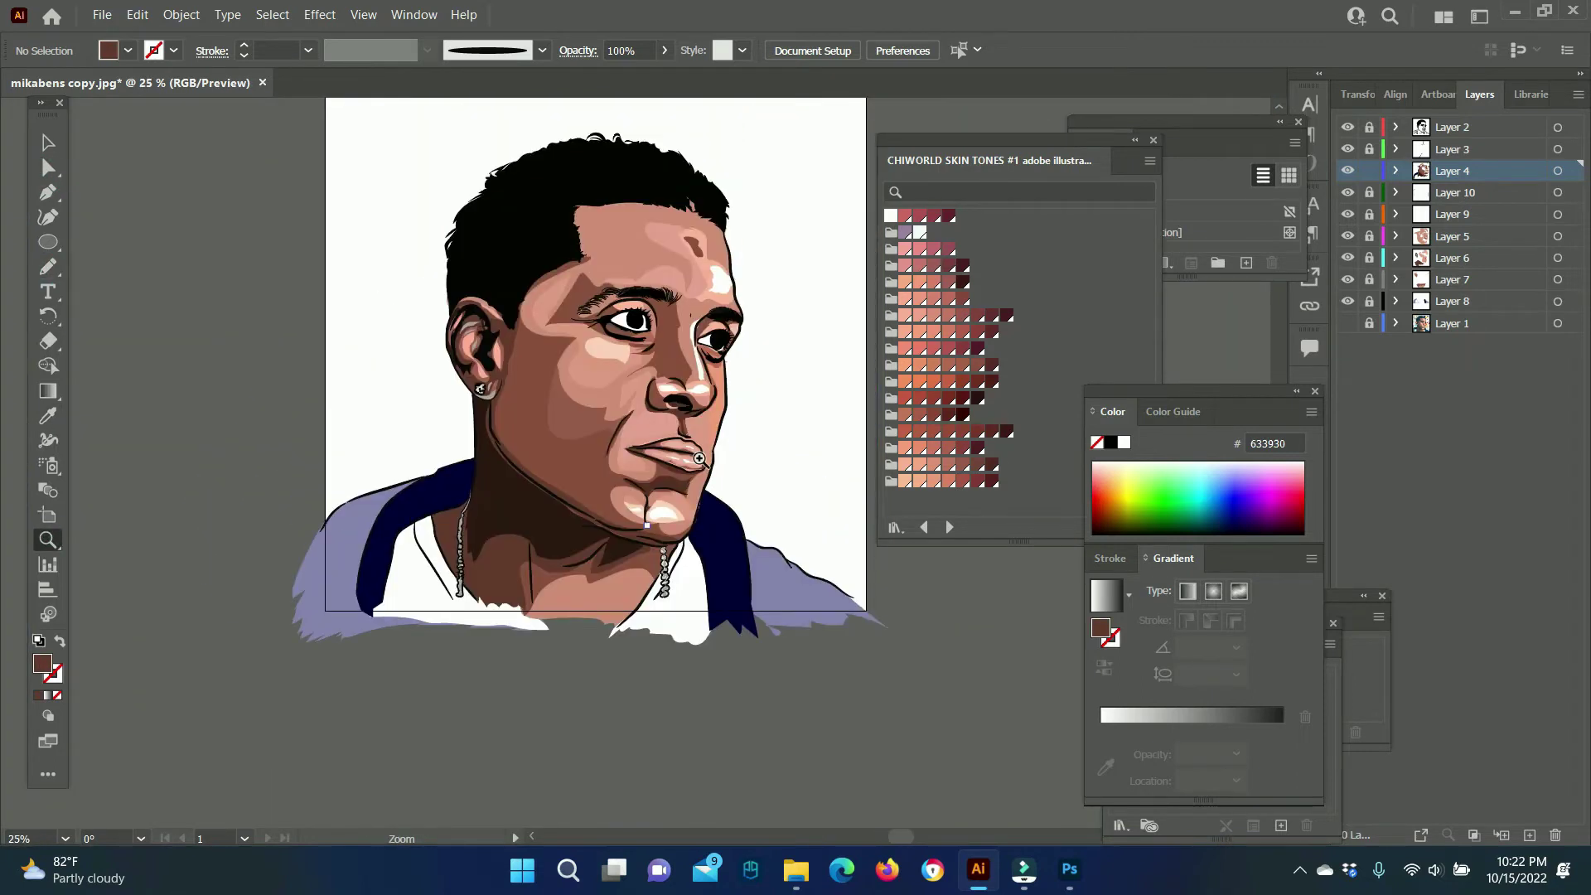
On new Layer 11, draw white highlights along the upper eyelid and around the other eye.
{"action": "scroll", "coordinate": [666, 473], "scroll_direction": "up", "scroll_amount": 3}
{"action": "scroll", "coordinate": [666, 474], "scroll_direction": "up", "scroll_amount": 1}
{"action": "left_click", "coordinate": [1423, 155]}
{"action": "key", "text": "ctrl+l"}
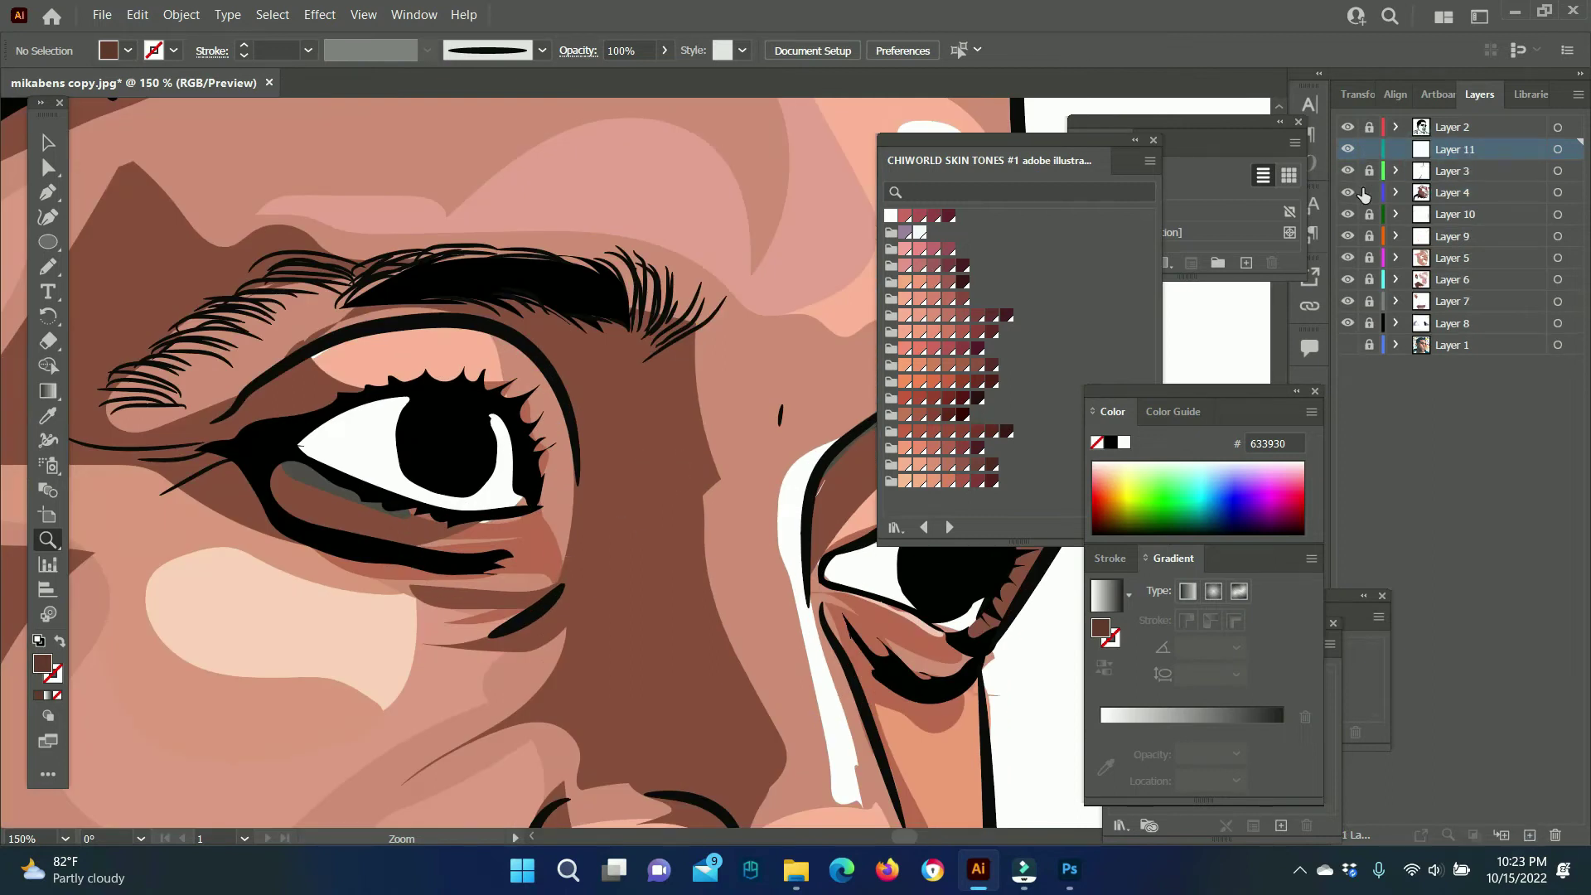
{"action": "left_click", "coordinate": [47, 416]}
{"action": "left_click", "coordinate": [348, 439]}
{"action": "key", "text": "n"}
{"action": "left_click_drag", "start_coordinate": [257, 436], "coordinate": [437, 382]}
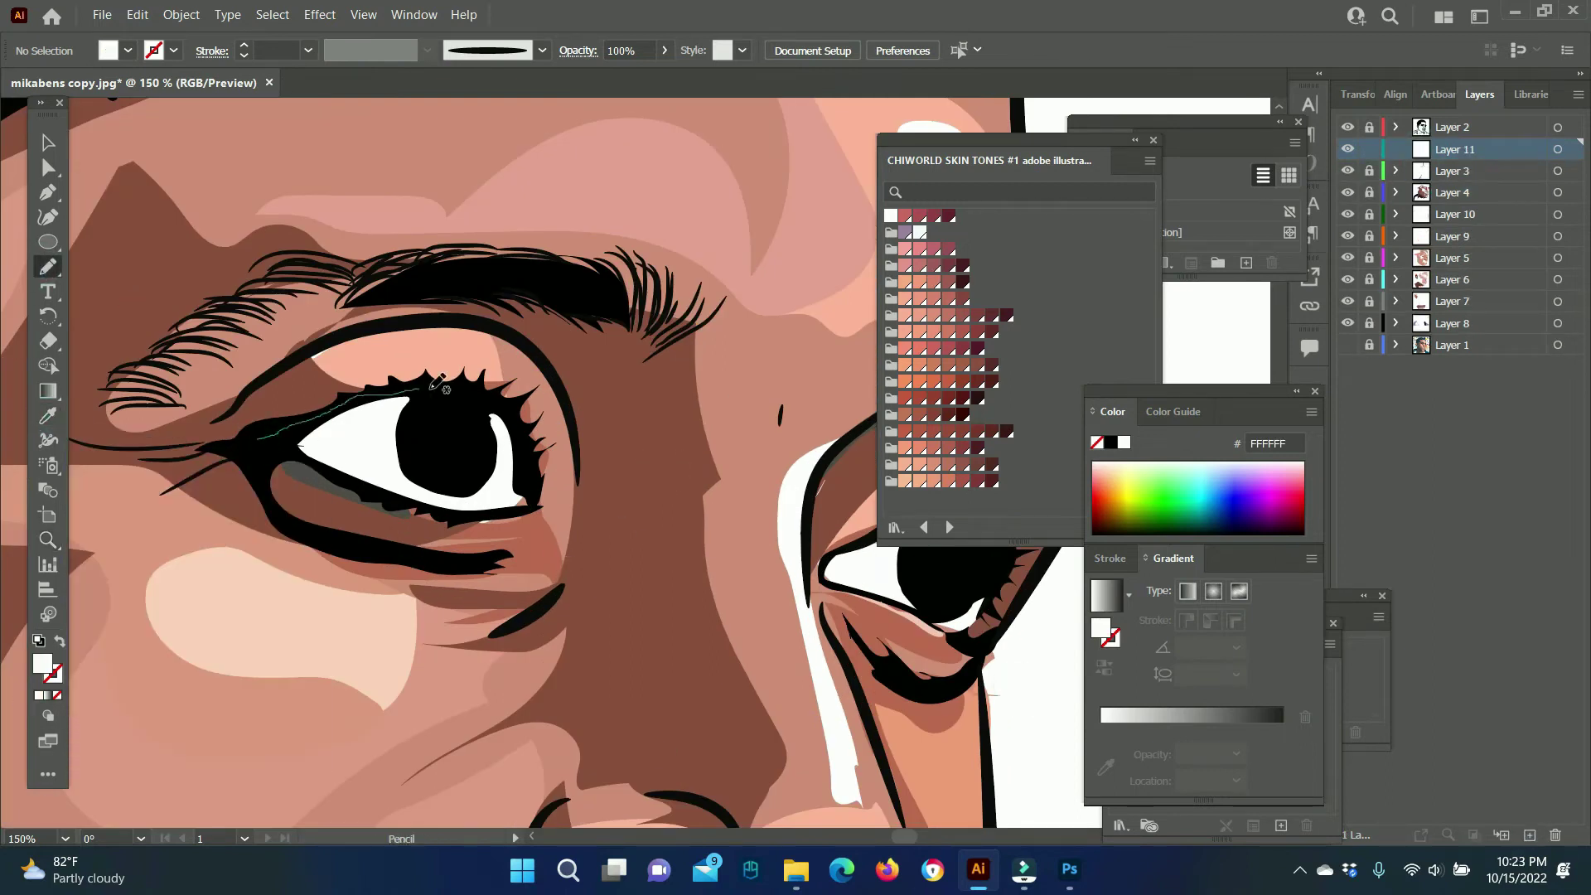
{"action": "left_click_drag", "start_coordinate": [430, 498], "coordinate": [307, 448]}
{"action": "scroll", "coordinate": [497, 497], "scroll_direction": "right", "scroll_amount": 8}
{"action": "left_click_drag", "start_coordinate": [621, 552], "coordinate": [537, 609]}
{"action": "left_click_drag", "start_coordinate": [627, 562], "coordinate": [628, 563]}
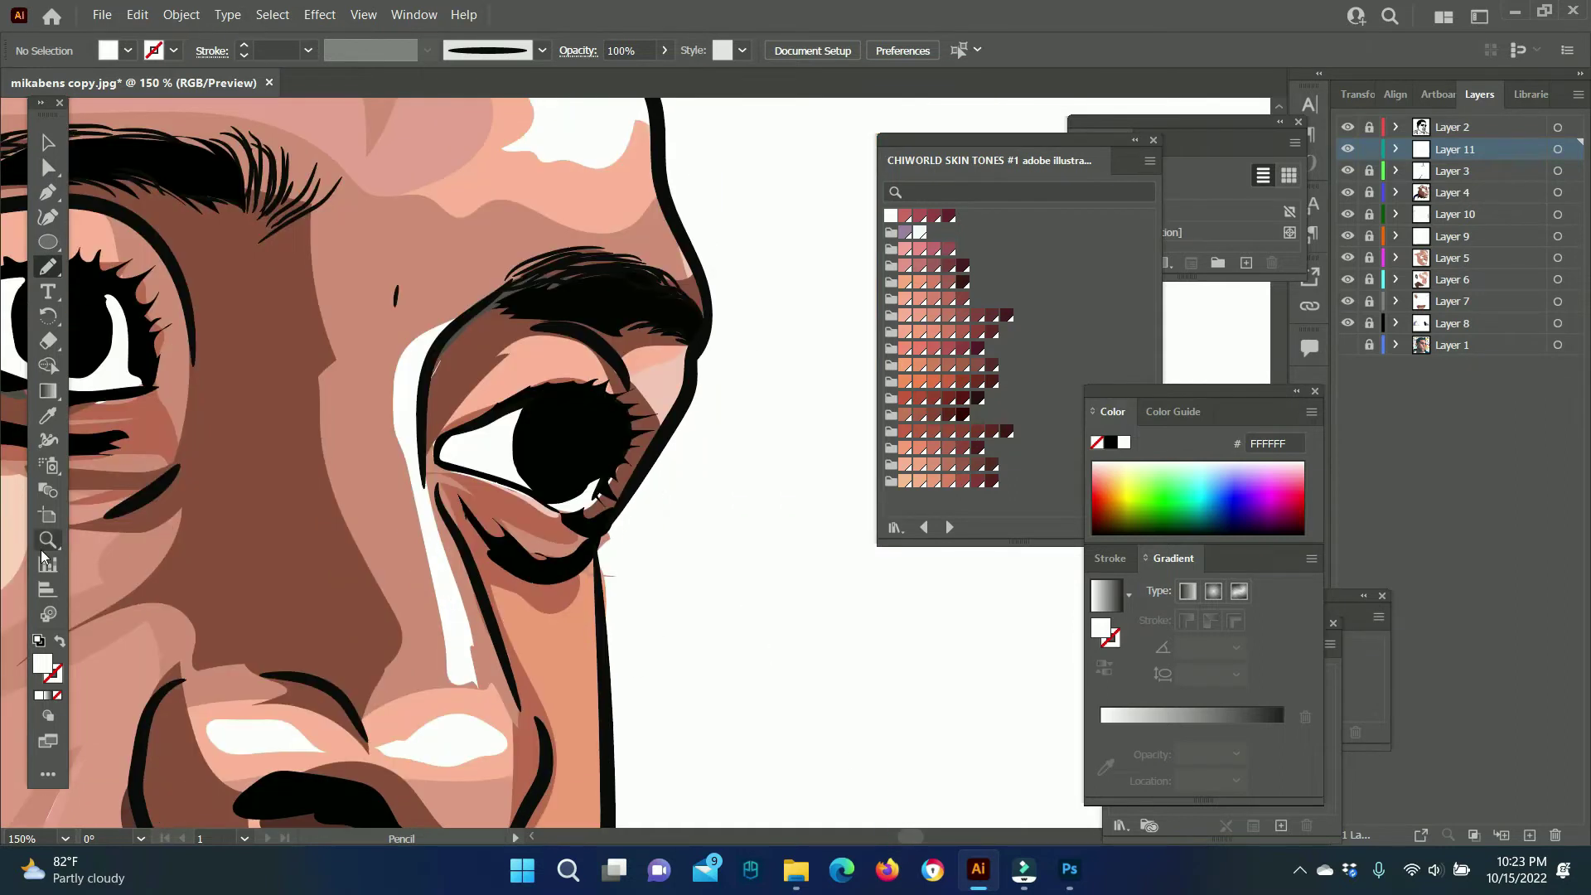
Draw brown under-eye shadows, then darker 663A30 shapes along the lower lashes and inner corner.
{"action": "scroll", "coordinate": [663, 398], "scroll_direction": "up", "scroll_amount": 2}
{"action": "key", "text": "i"}
{"action": "left_click", "coordinate": [667, 404]}
{"action": "key", "text": "n"}
{"action": "left_click_drag", "start_coordinate": [679, 425], "coordinate": [675, 419]}
{"action": "key", "text": "i"}
{"action": "double_click", "coordinate": [43, 663]}
{"action": "left_click", "coordinate": [1140, 682]}
{"action": "left_click", "coordinate": [1492, 533]}
{"action": "key", "text": "n"}
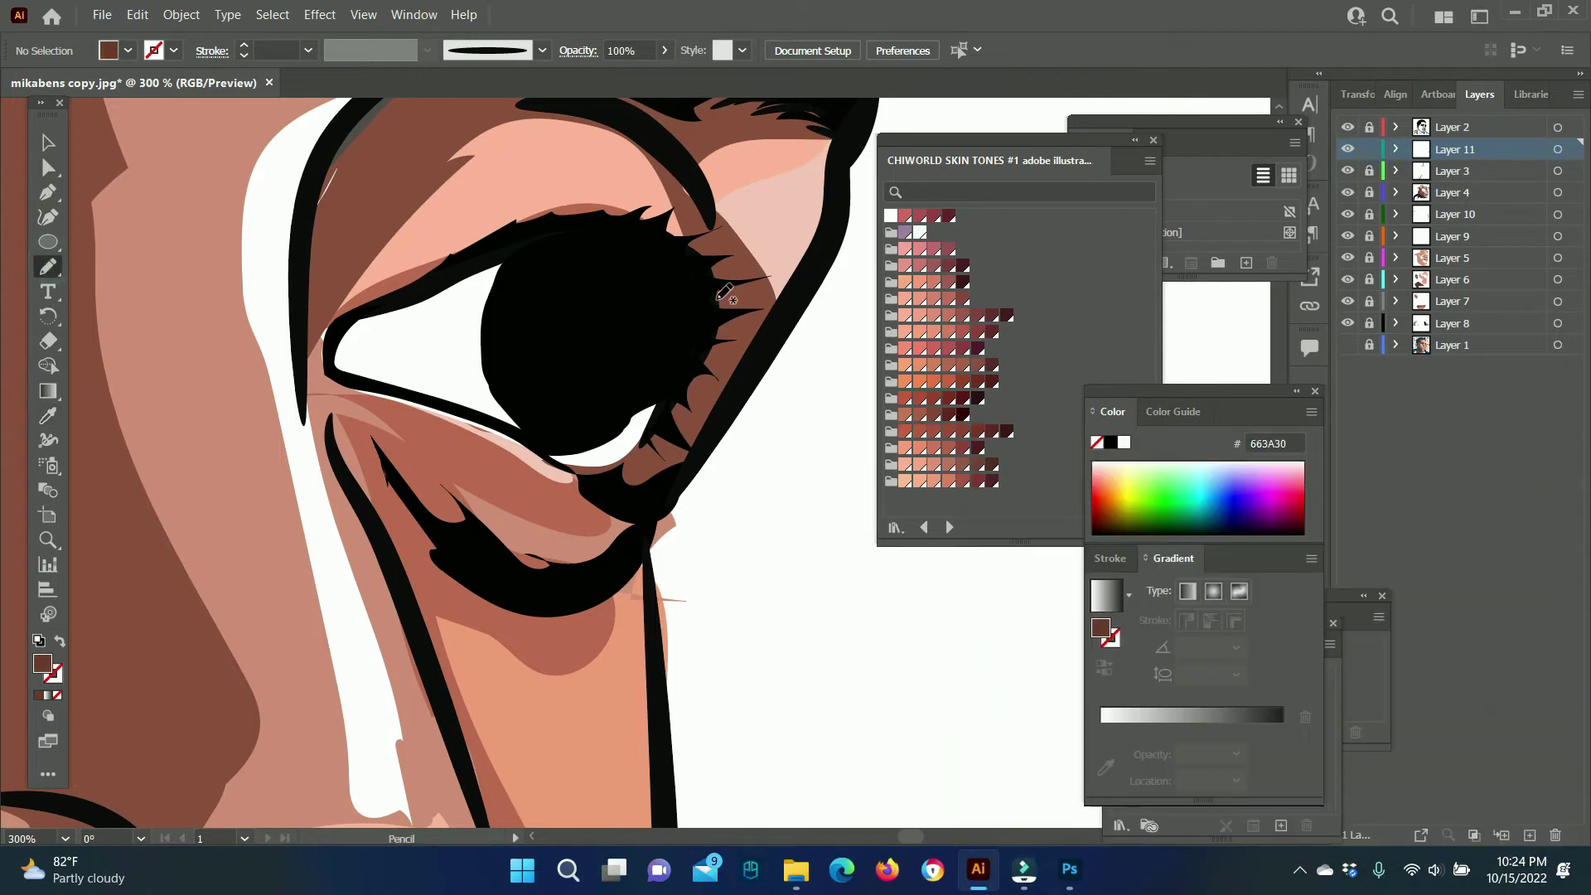
{"action": "left_click_drag", "start_coordinate": [633, 453], "coordinate": [630, 454]}
{"action": "left_click_drag", "start_coordinate": [373, 312], "coordinate": [372, 314]}
Recolour the inner-corner shape mauve 7F4F66 and deselect it.
{"action": "key", "text": "v"}
{"action": "double_click", "coordinate": [43, 663]}
{"action": "type", "text": "7F4F66"}
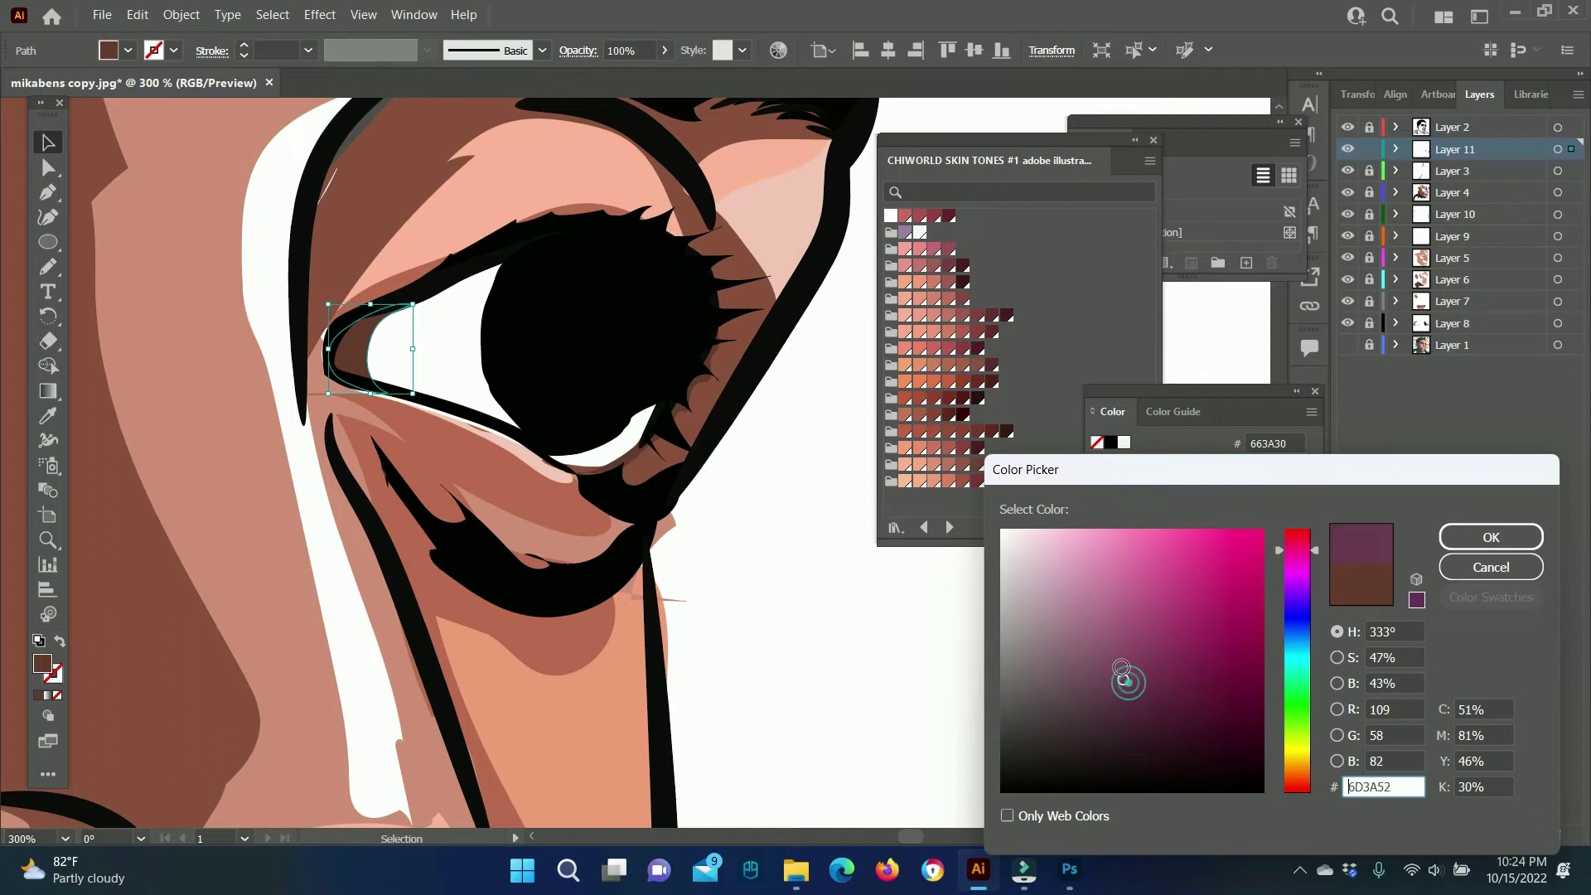
{"action": "left_click", "coordinate": [1458, 534]}
{"action": "scroll", "coordinate": [538, 832], "scroll_direction": "left", "scroll_amount": 10}
{"action": "key", "text": "n"}
{"action": "key", "text": "ctrl+shift+a"}
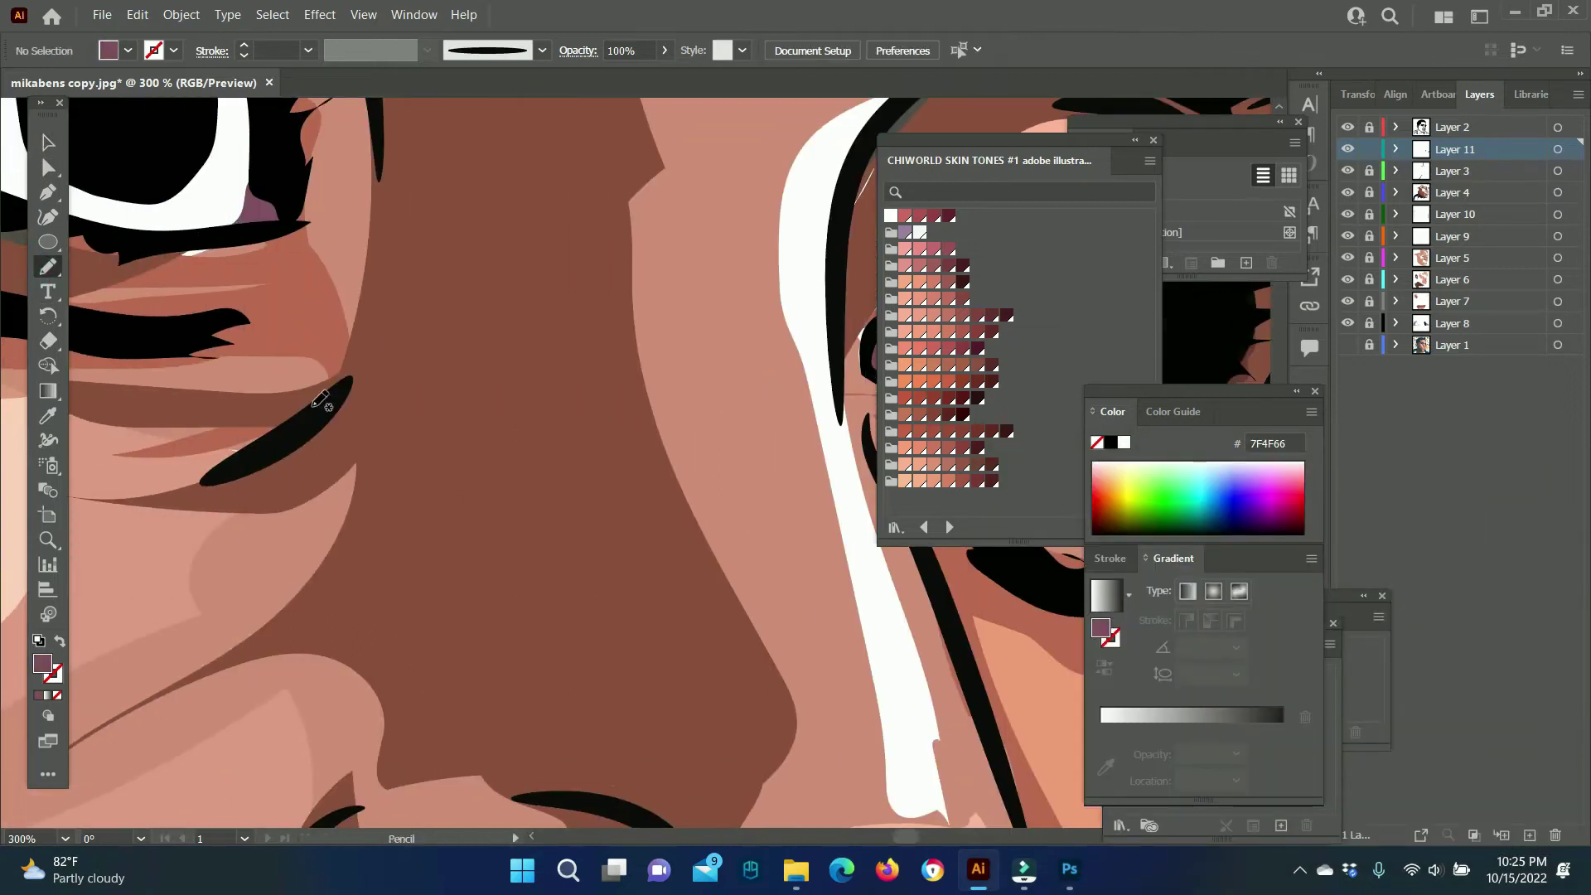
Draw mauve 8C5A74 shading along both eye whites.
{"action": "scroll", "coordinate": [539, 832], "scroll_direction": "up", "scroll_amount": 5}
{"action": "scroll", "coordinate": [535, 845], "scroll_direction": "left", "scroll_amount": 5}
{"action": "double_click", "coordinate": [43, 663]}
{"action": "type", "text": "8C5A74"}
{"action": "left_click", "coordinate": [1453, 532]}
{"action": "mouse_move", "coordinate": [409, 386]}
{"action": "left_mouse_down"}
{"action": "mouse_move", "coordinate": [322, 367]}
{"action": "mouse_move", "coordinate": [461, 286]}
{"action": "left_mouse_up"}
{"action": "left_click_drag", "start_coordinate": [654, 488], "coordinate": [659, 501]}
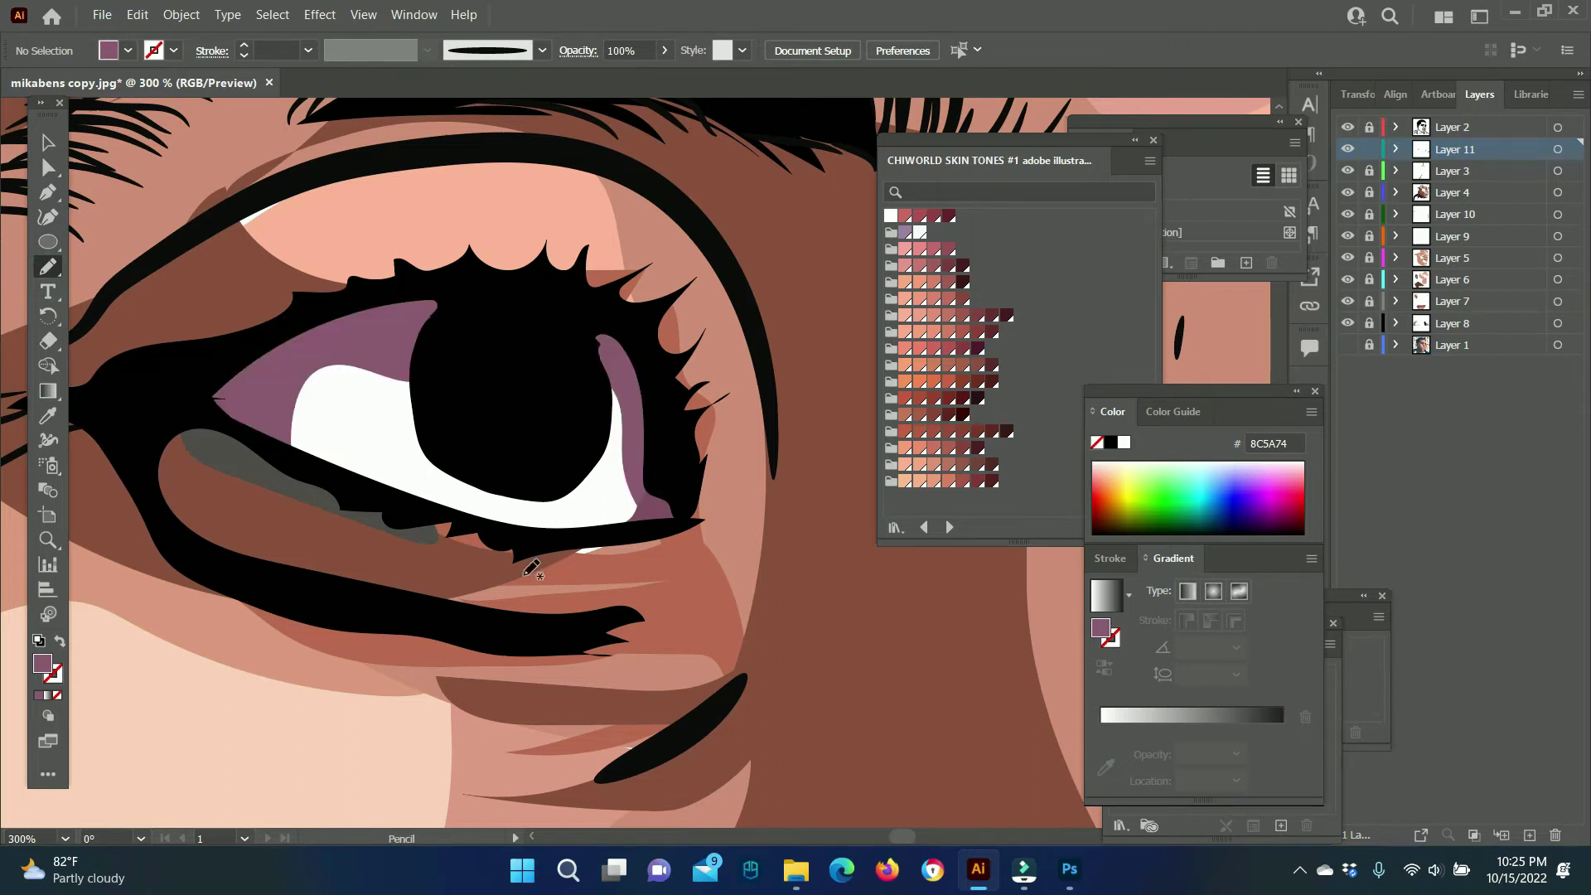
{"action": "scroll", "coordinate": [713, 547], "scroll_direction": "down", "scroll_amount": 5}
{"action": "scroll", "coordinate": [713, 547], "scroll_direction": "down", "scroll_amount": 3}
{"action": "scroll", "coordinate": [337, 432], "scroll_direction": "up", "scroll_amount": 3}
{"action": "left_click_drag", "start_coordinate": [337, 432], "coordinate": [656, 495]}
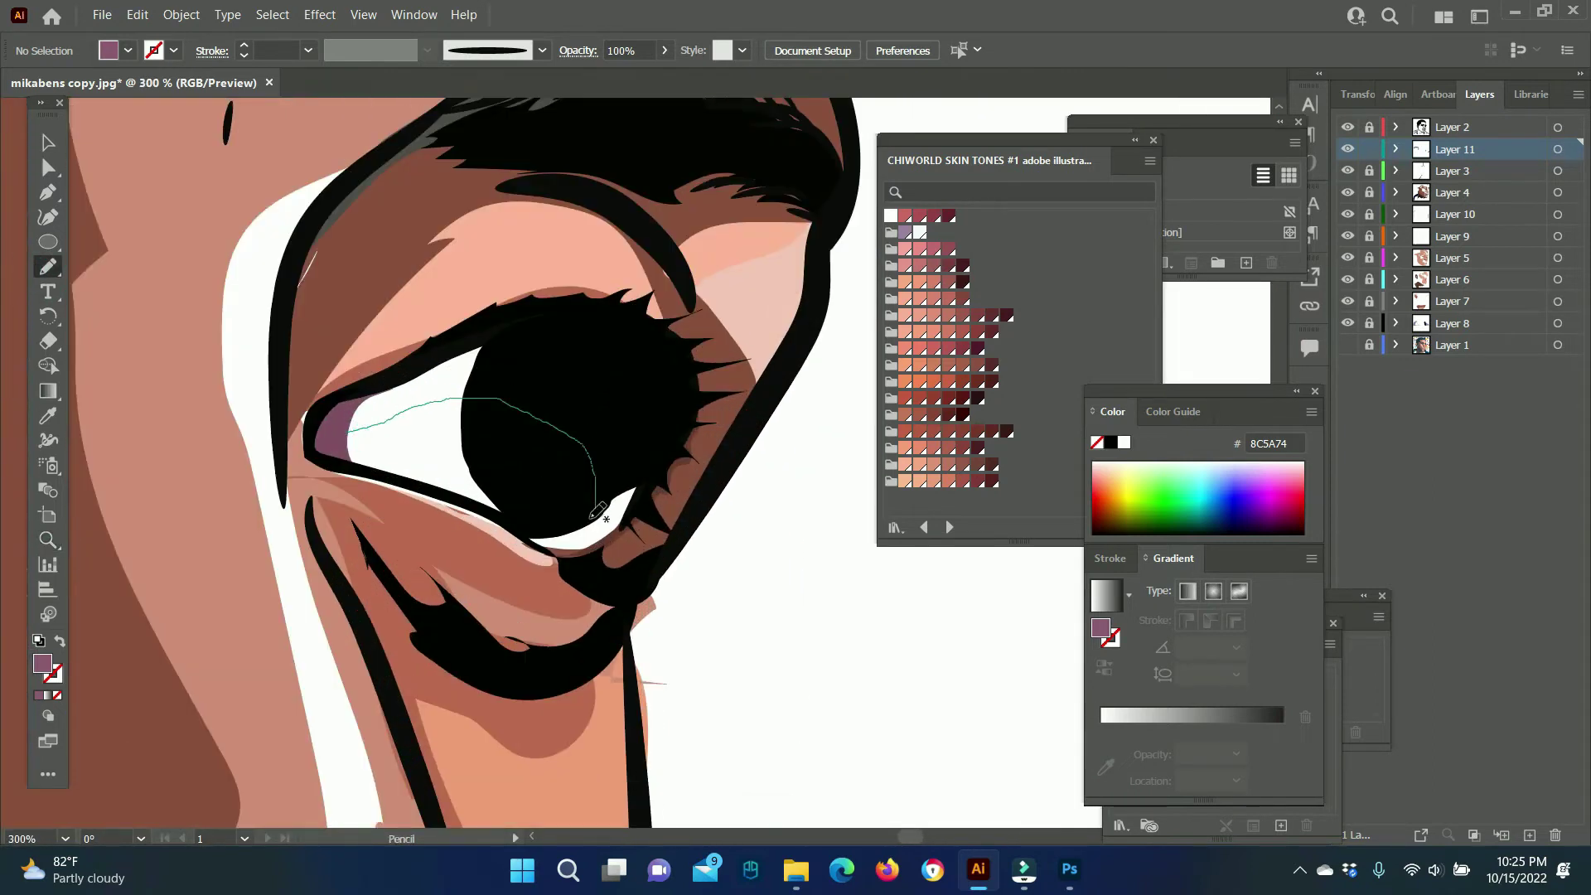
Send the mauve shading to back behind the pupil and zoom in on the eye.
{"action": "key", "text": "v"}
{"action": "right_click", "coordinate": [408, 630]}
{"action": "mouse_move", "coordinate": [440, 746]}
{"action": "left_click", "coordinate": [700, 809]}
{"action": "right_click", "coordinate": [384, 284]}
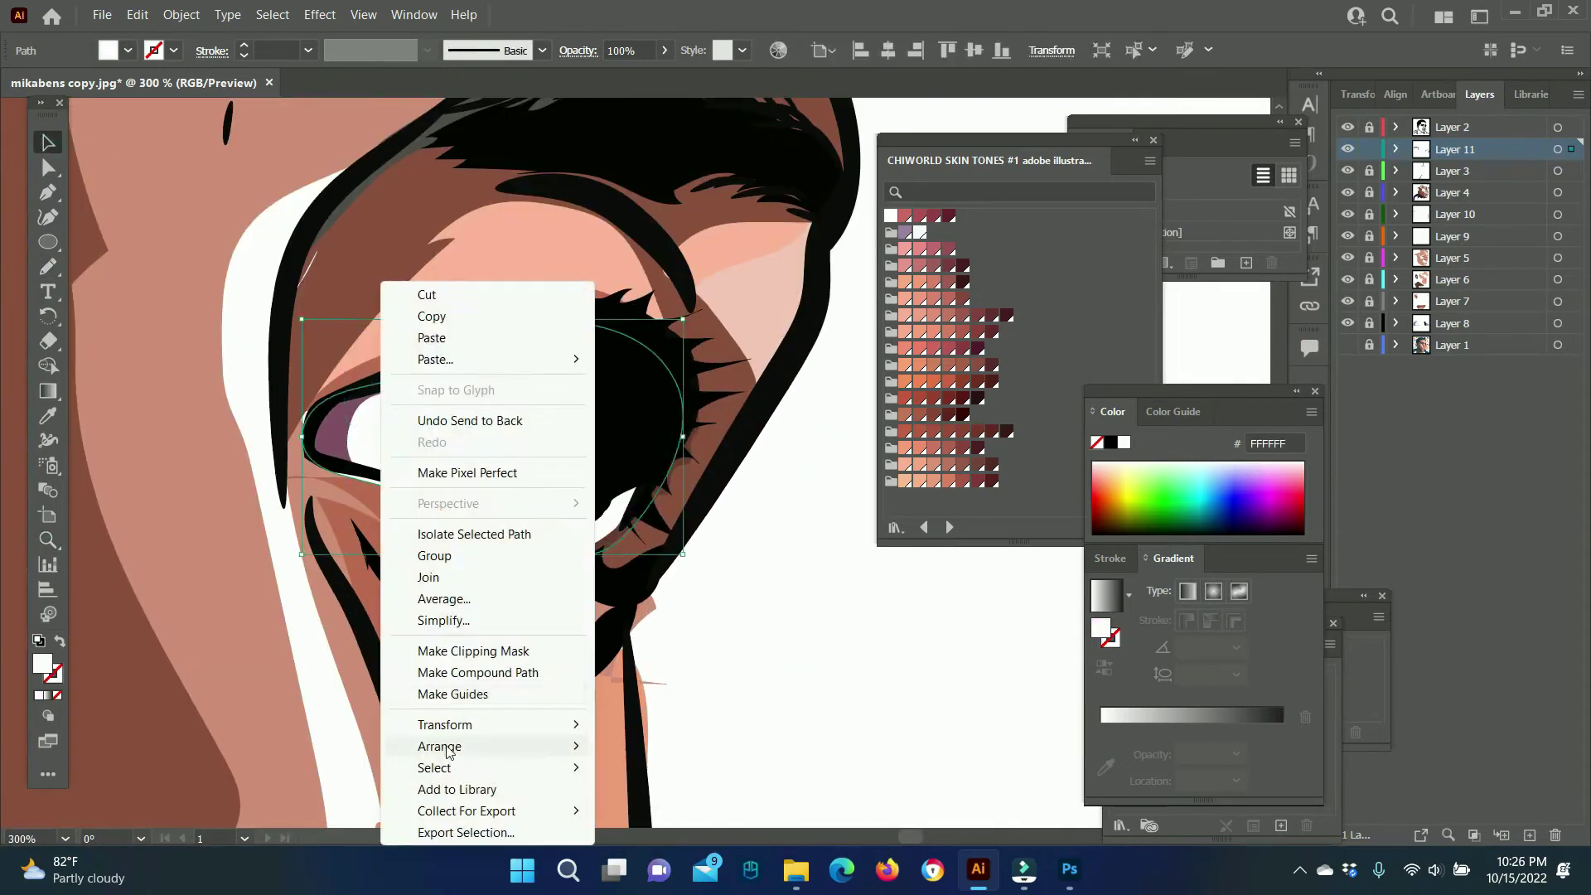
{"action": "key", "text": "Escape"}
{"action": "key", "text": "z"}
{"action": "left_click", "coordinate": [509, 576]}
{"action": "left_click", "coordinate": [636, 475]}
{"action": "left_click", "coordinate": [1530, 834]}
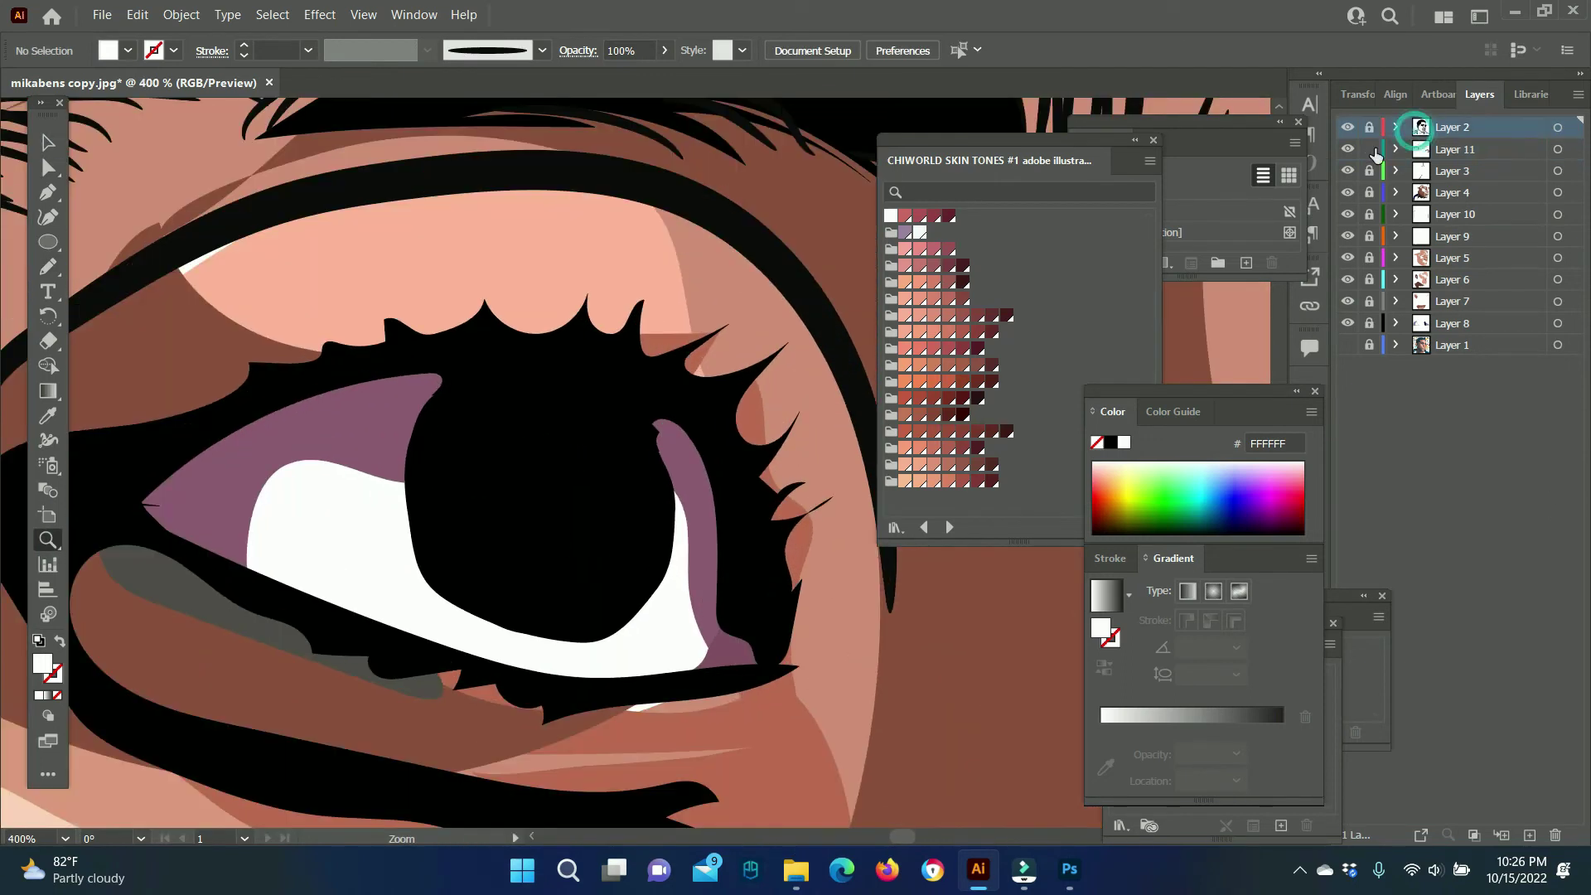
Sample the skin colour CF8D77 and trace an iris shape inside the first pupil.
{"action": "double_click", "coordinate": [43, 663]}
{"action": "key", "text": "Escape"}
{"action": "key", "text": "i"}
{"action": "left_click", "coordinate": [828, 580]}
{"action": "key", "text": "n"}
{"action": "left_click_drag", "start_coordinate": [417, 433], "coordinate": [489, 608]}
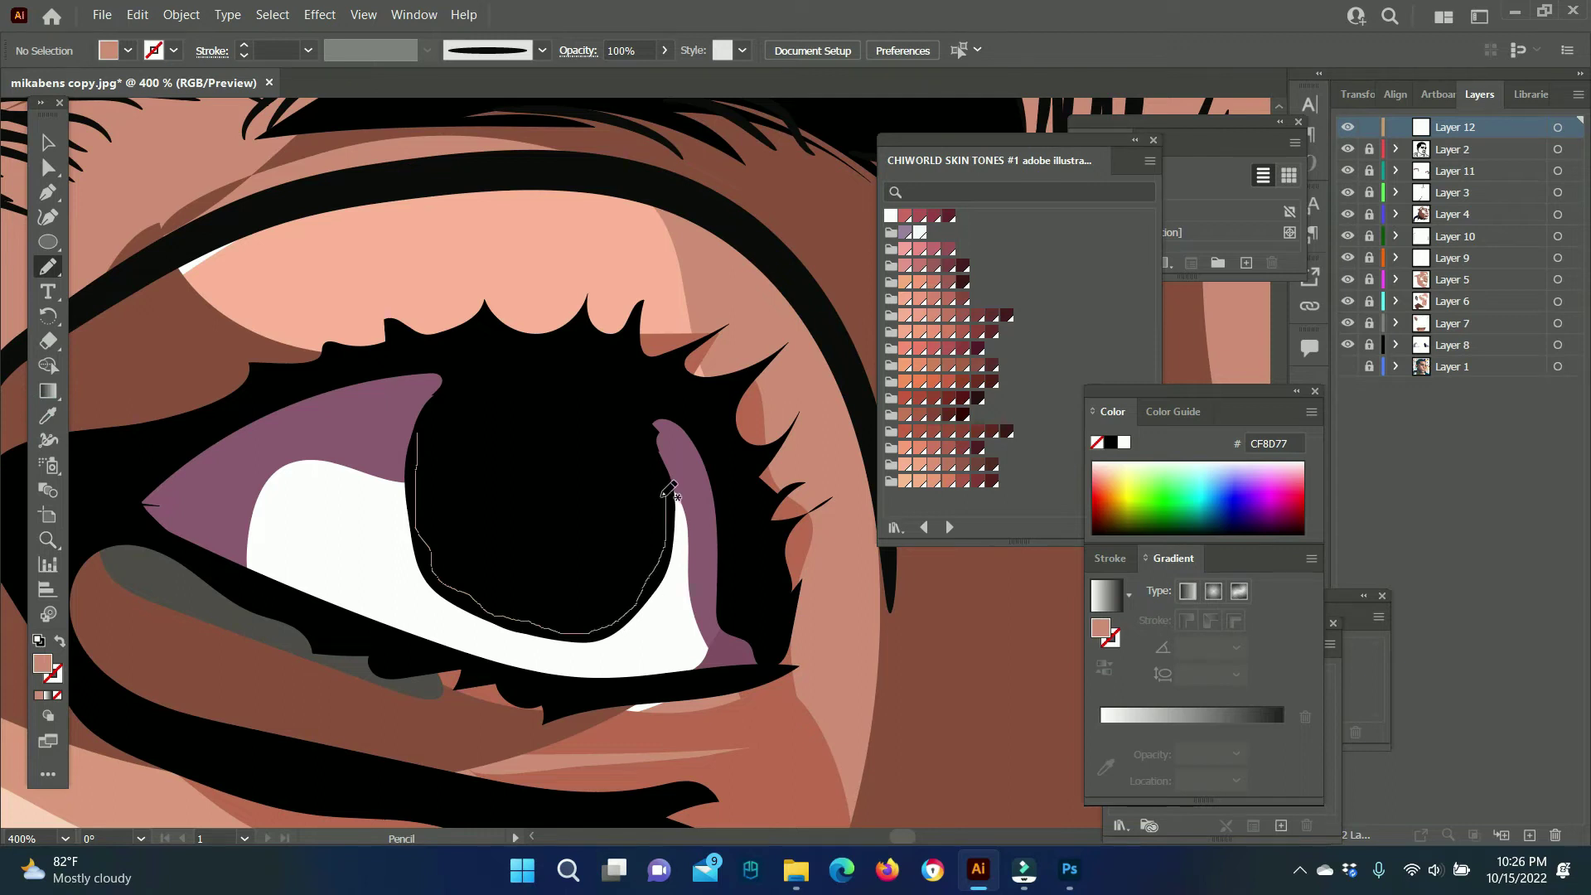
{"action": "left_click_drag", "start_coordinate": [437, 414], "coordinate": [432, 420]}
Add white catchlight highlights, including a crescent, inside the first eye's iris.
{"action": "key", "text": "i"}
{"action": "left_click", "coordinate": [332, 530]}
{"action": "key", "text": "n"}
{"action": "left_click_drag", "start_coordinate": [566, 412], "coordinate": [583, 507]}
{"action": "left_click_drag", "start_coordinate": [575, 400], "coordinate": [572, 406]}
{"action": "key", "text": "ctrl+equal"}
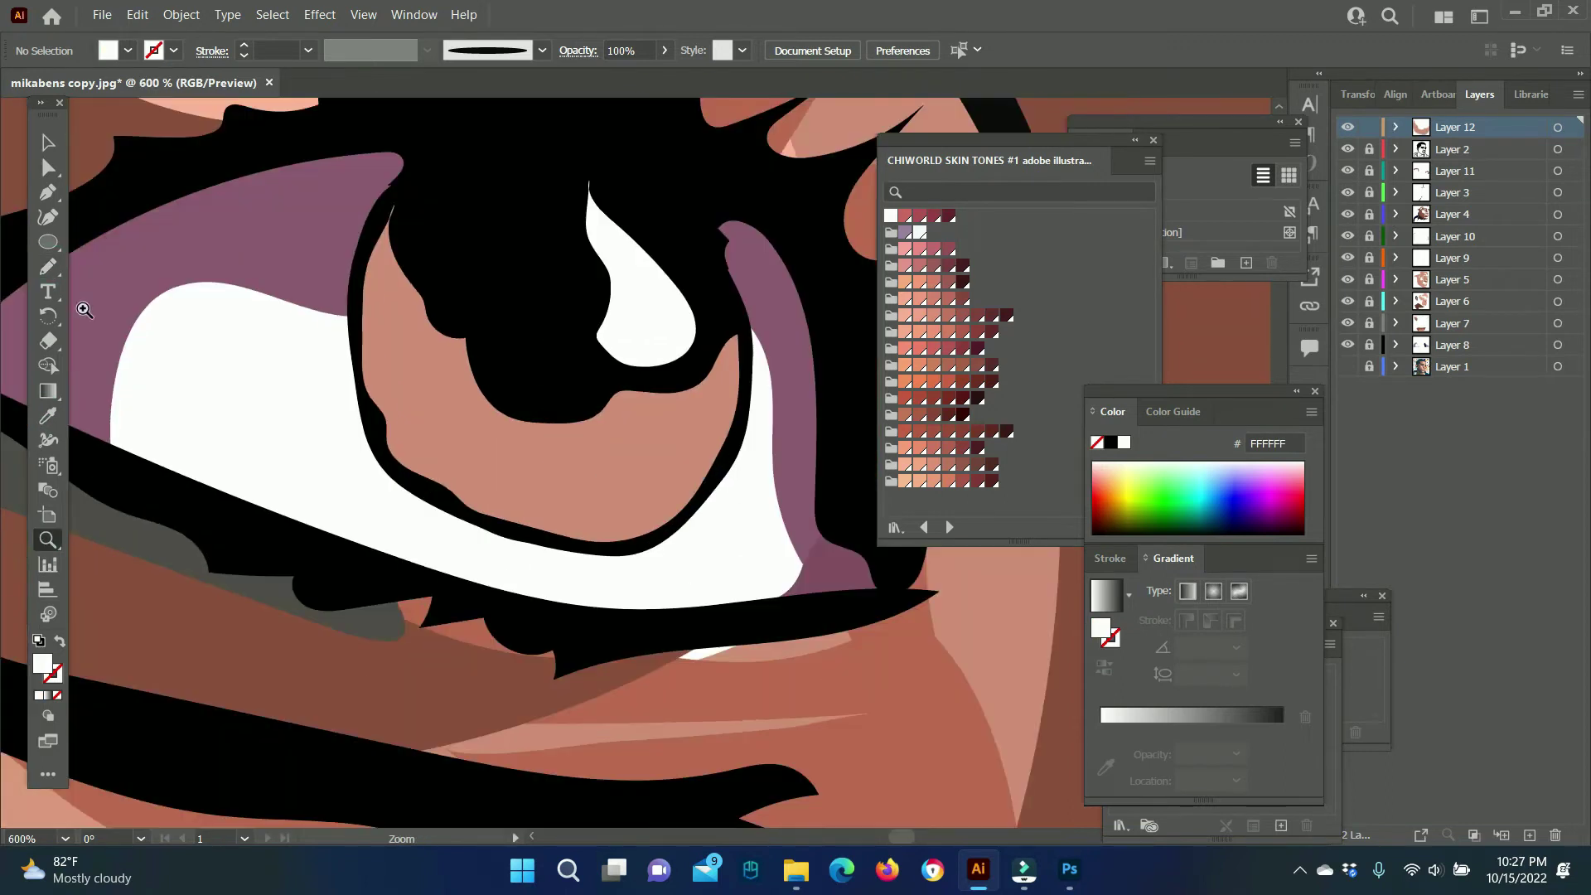
{"action": "left_click_drag", "start_coordinate": [406, 357], "coordinate": [672, 497]}
{"action": "key", "text": "z"}
{"action": "key", "text": "ctrl+minus"}
{"action": "key", "text": "ctrl+minus"}
{"action": "key", "text": "ctrl+minus"}
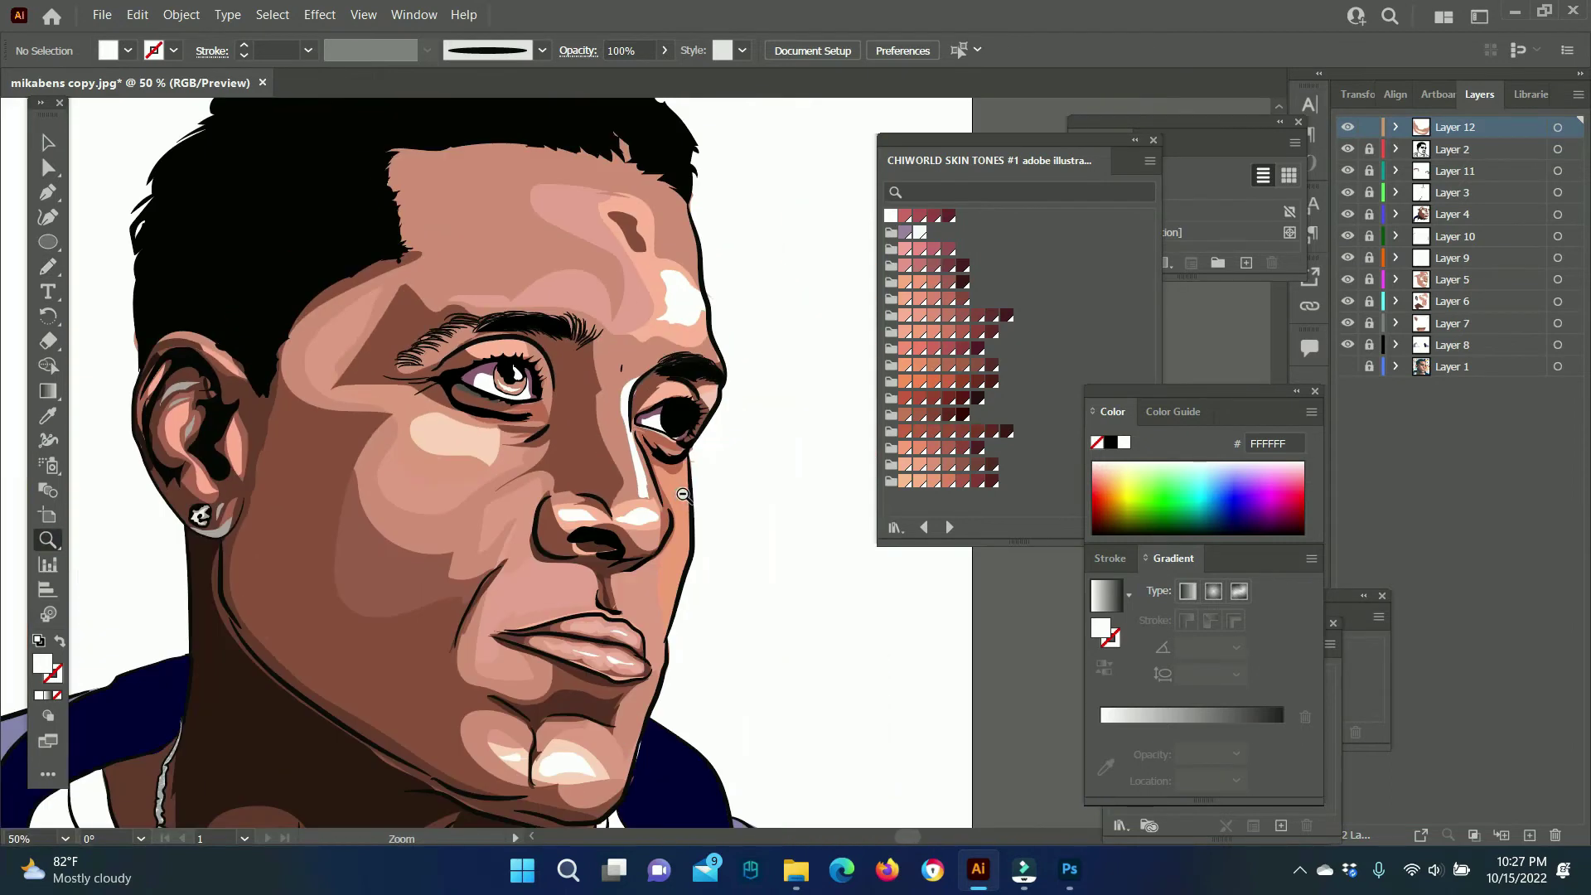
{"action": "left_click", "coordinate": [630, 479]}
Recolour the first iris to darker brown 9B6151.
{"action": "key", "text": "v"}
{"action": "left_click", "coordinate": [397, 464]}
{"action": "double_click", "coordinate": [42, 663]}
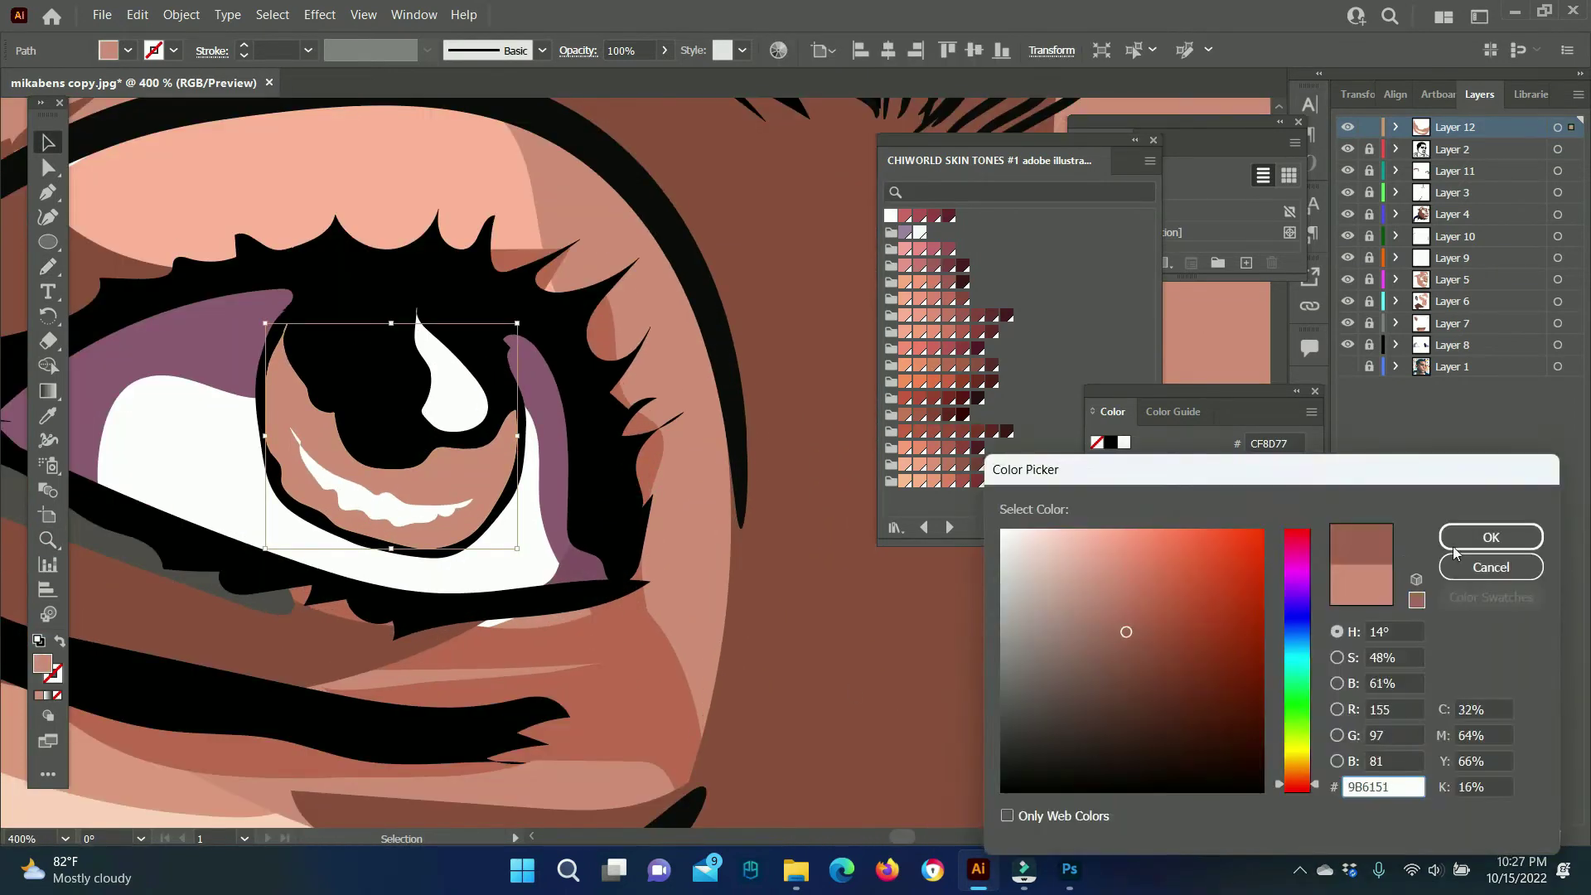
{"action": "left_click", "coordinate": [1390, 537]}
{"action": "key", "text": "ctrl+0"}
{"action": "left_click", "coordinate": [43, 138]}
{"action": "left_click", "coordinate": [883, 647]}
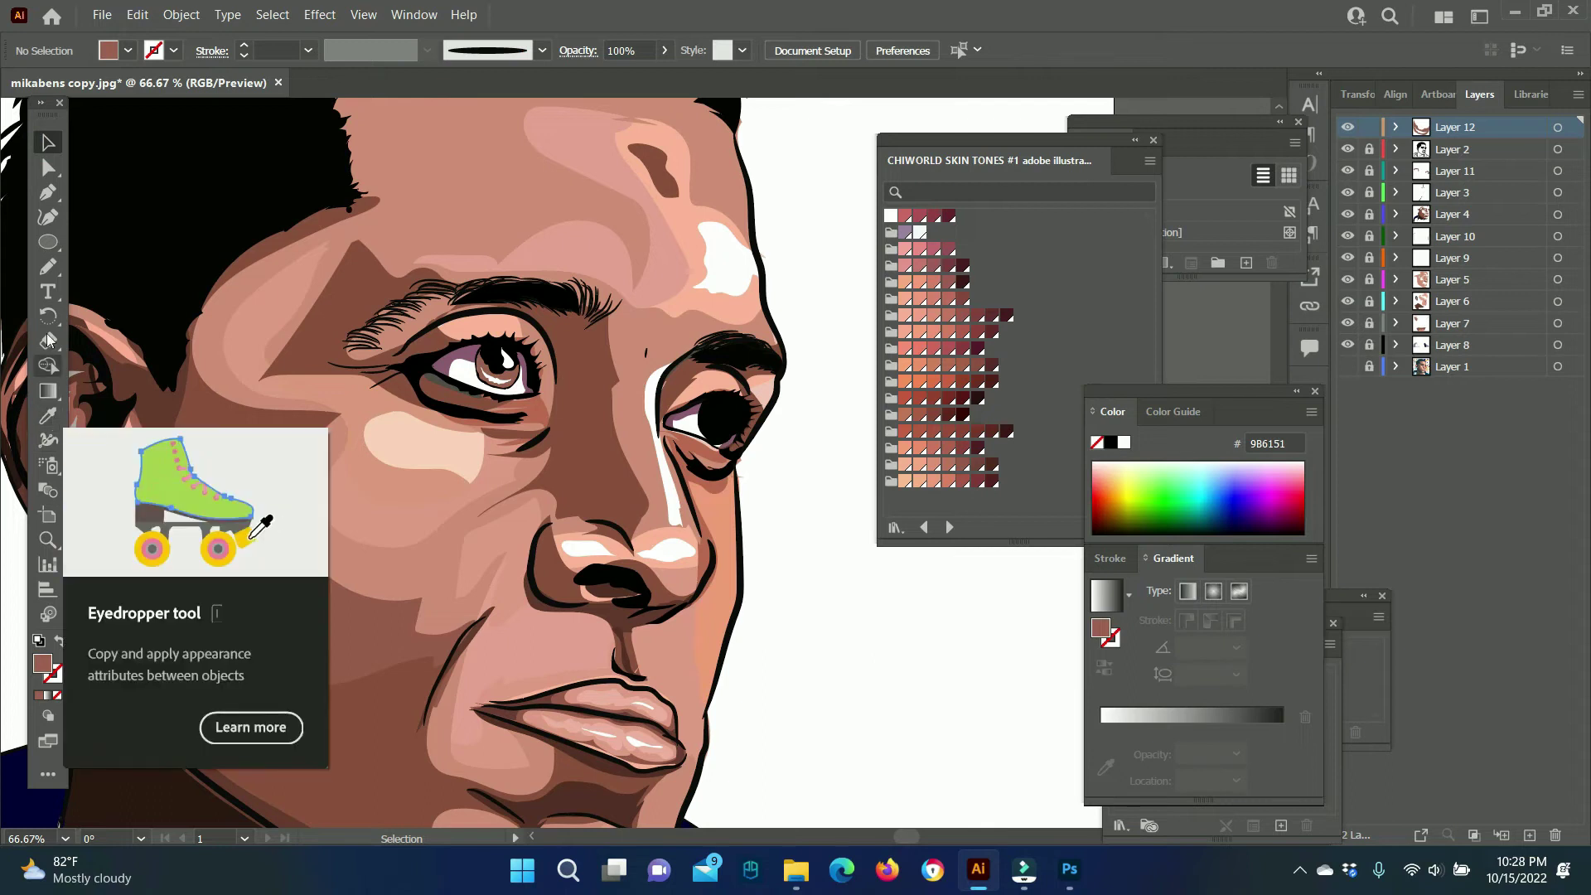
Zoom in on the other eye and trace a brown iris shape around its pupil.
{"action": "left_click", "coordinate": [47, 539]}
{"action": "left_click", "coordinate": [728, 434]}
{"action": "key", "text": "n"}
{"action": "left_click_drag", "start_coordinate": [384, 238], "coordinate": [357, 432]}
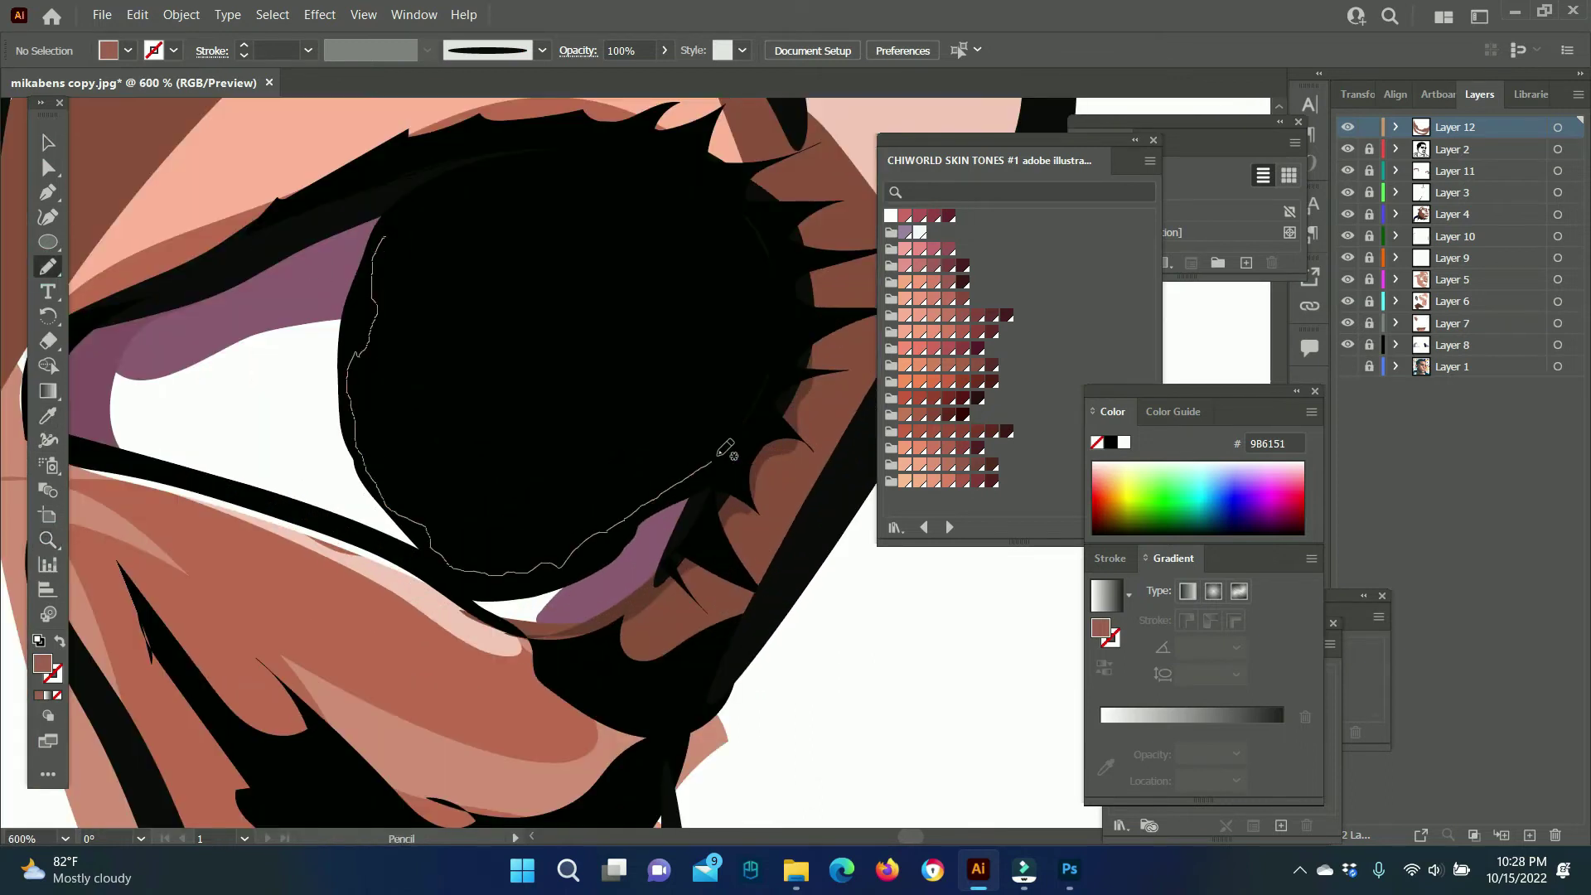
{"action": "left_click_drag", "start_coordinate": [469, 403], "coordinate": [403, 249]}
Draw white catchlight highlights inside the second iris.
{"action": "key", "text": "i"}
{"action": "left_click", "coordinate": [255, 425]}
{"action": "key", "text": "n"}
{"action": "left_click_drag", "start_coordinate": [632, 215], "coordinate": [650, 389]}
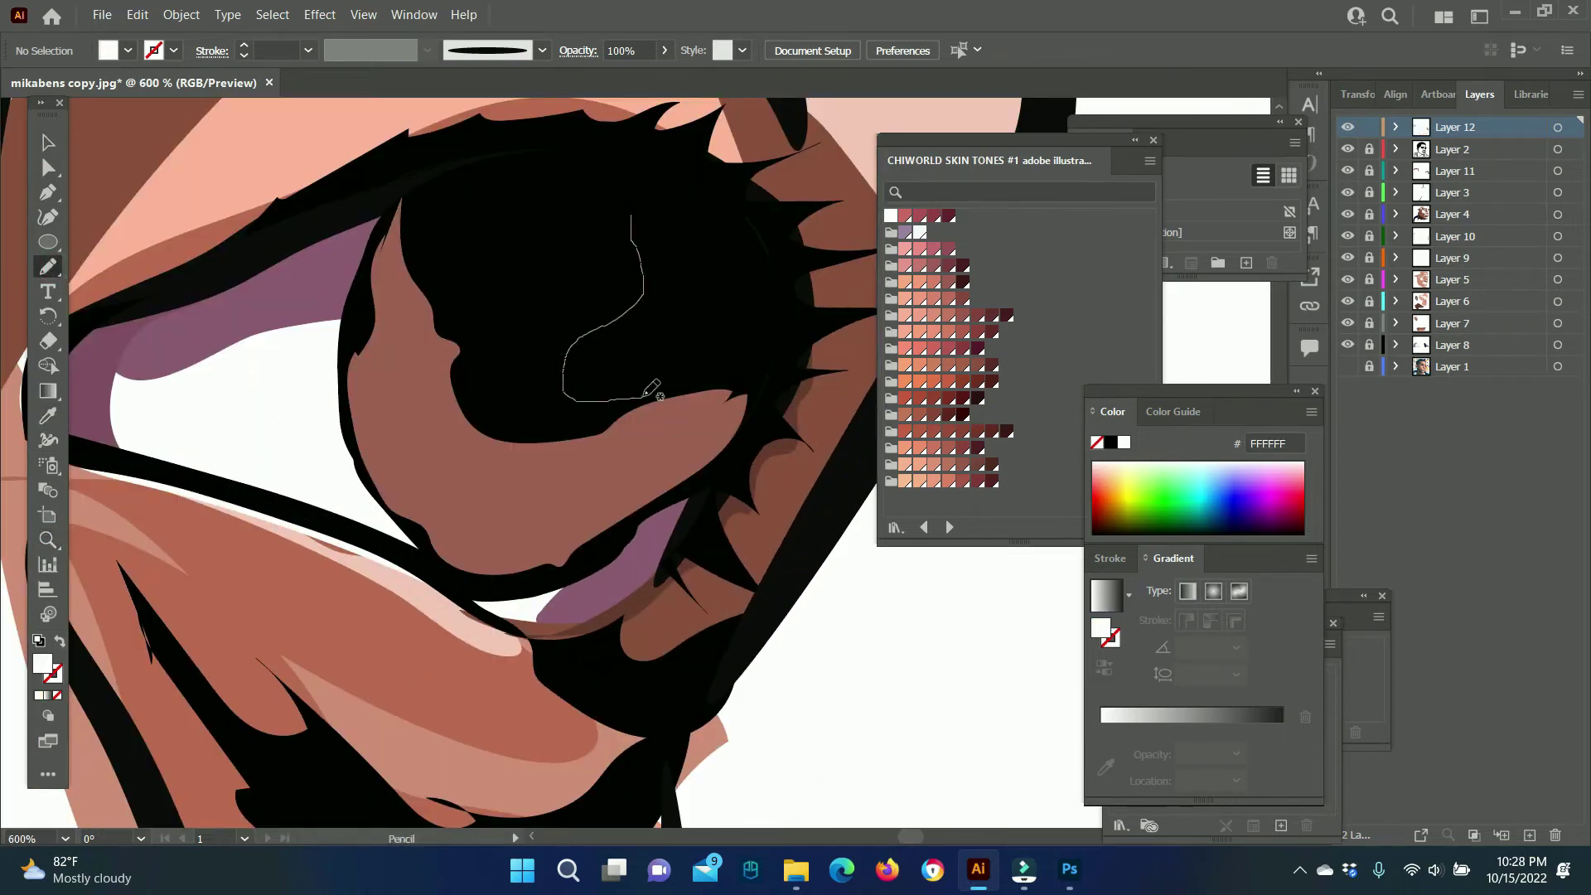
{"action": "left_click_drag", "start_coordinate": [638, 218], "coordinate": [632, 217]}
{"action": "left_click_drag", "start_coordinate": [635, 466], "coordinate": [635, 467]}
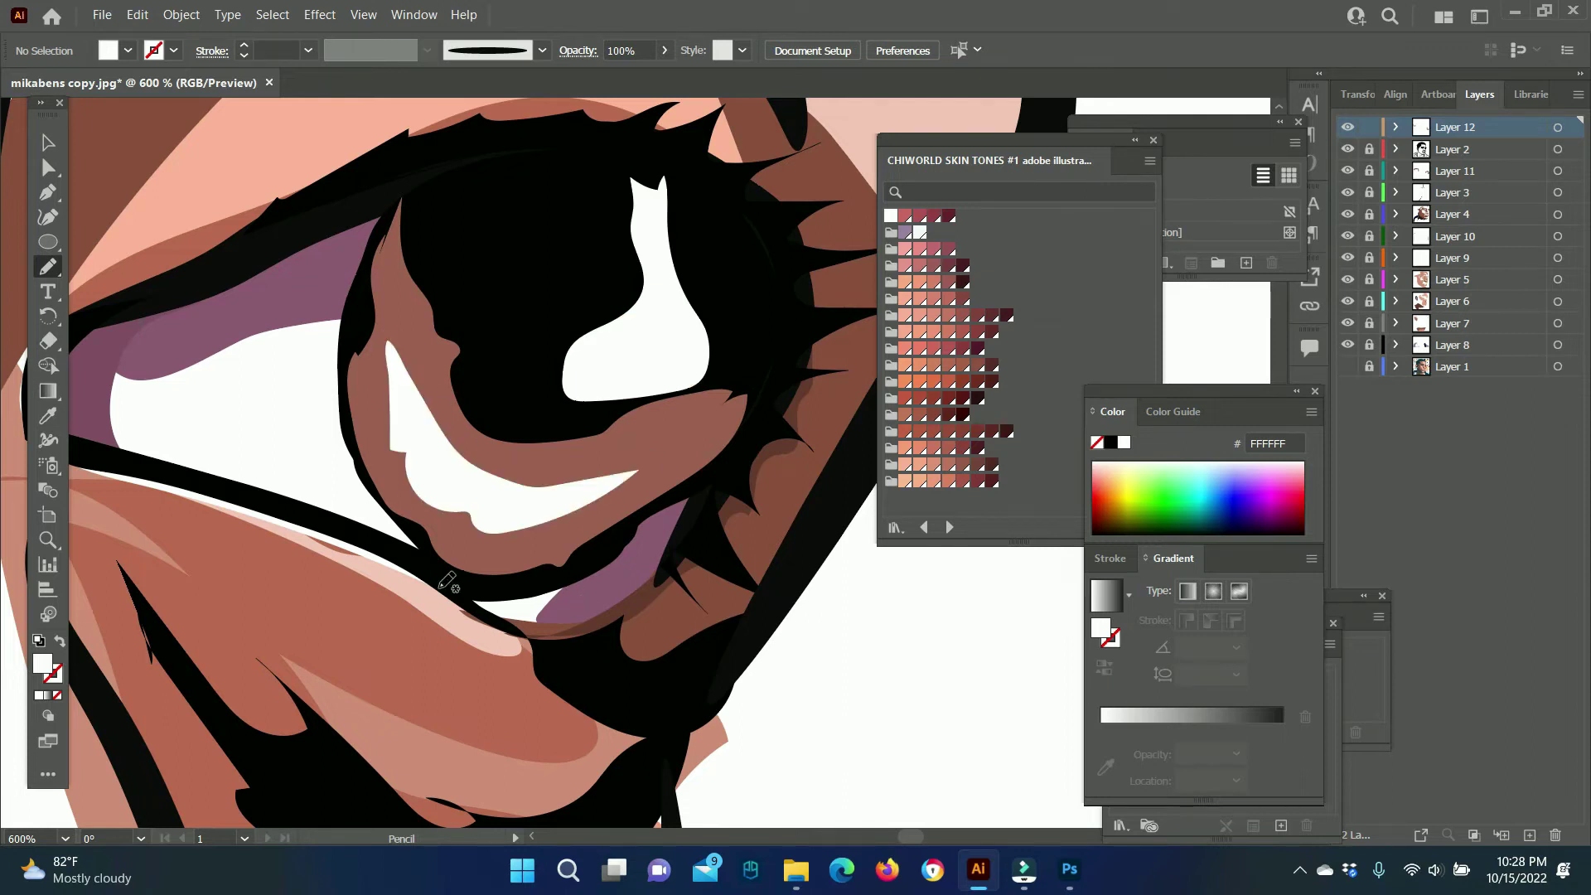
Add a new Layer 13 for neck shading and sample a dark fill colour.
{"action": "key", "text": "z"}
{"action": "scroll", "coordinate": [580, 530], "scroll_direction": "down", "scroll_amount": 10}
{"action": "left_click", "coordinate": [614, 571]}
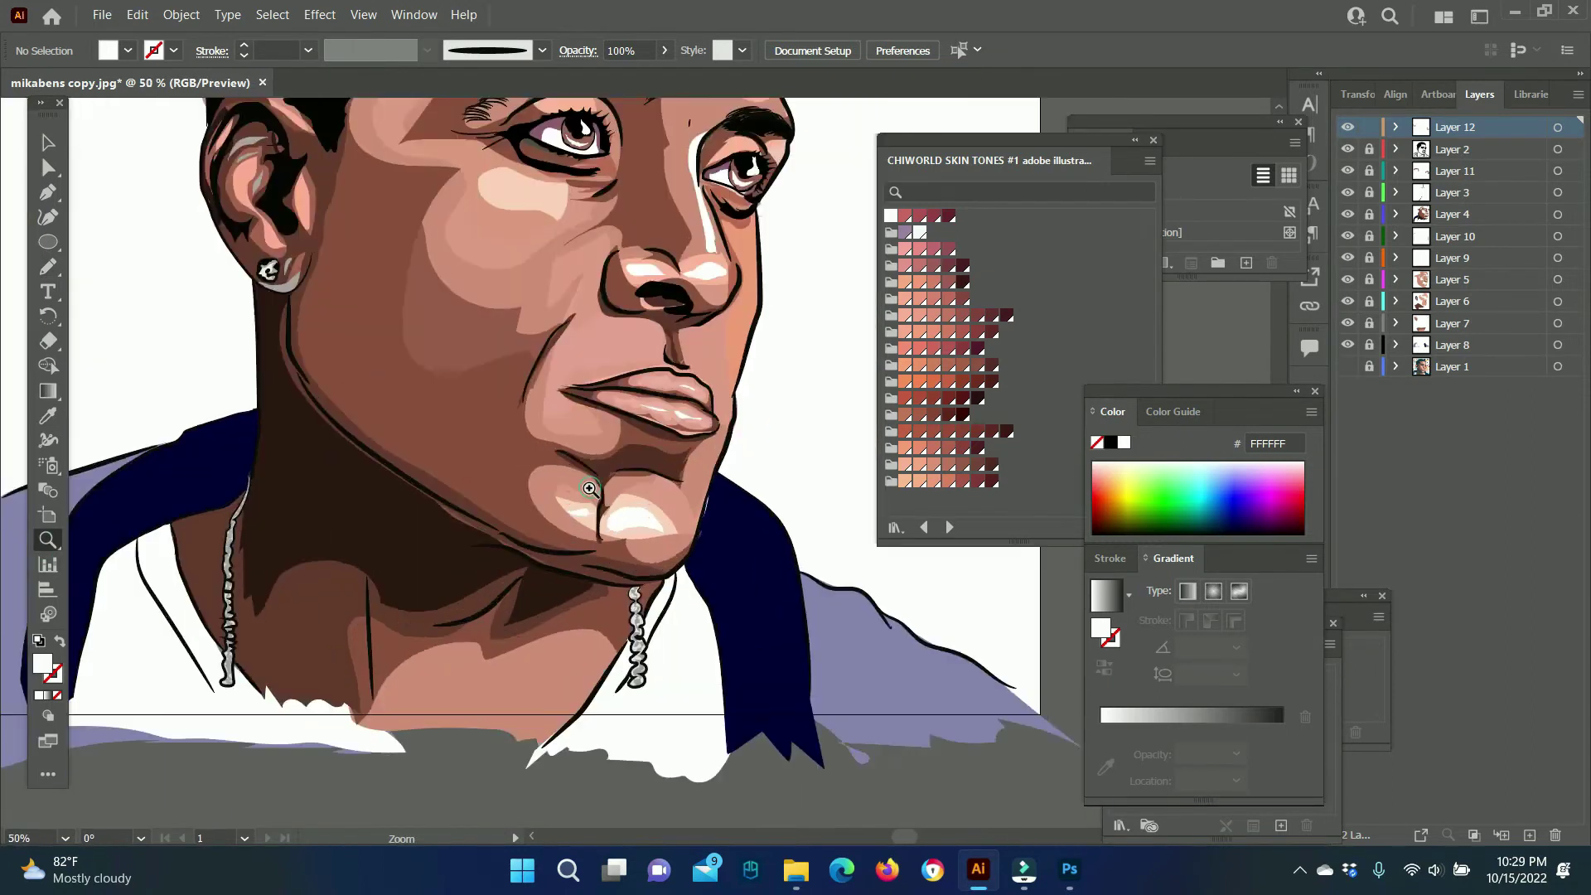
{"action": "left_click", "coordinate": [776, 489]}
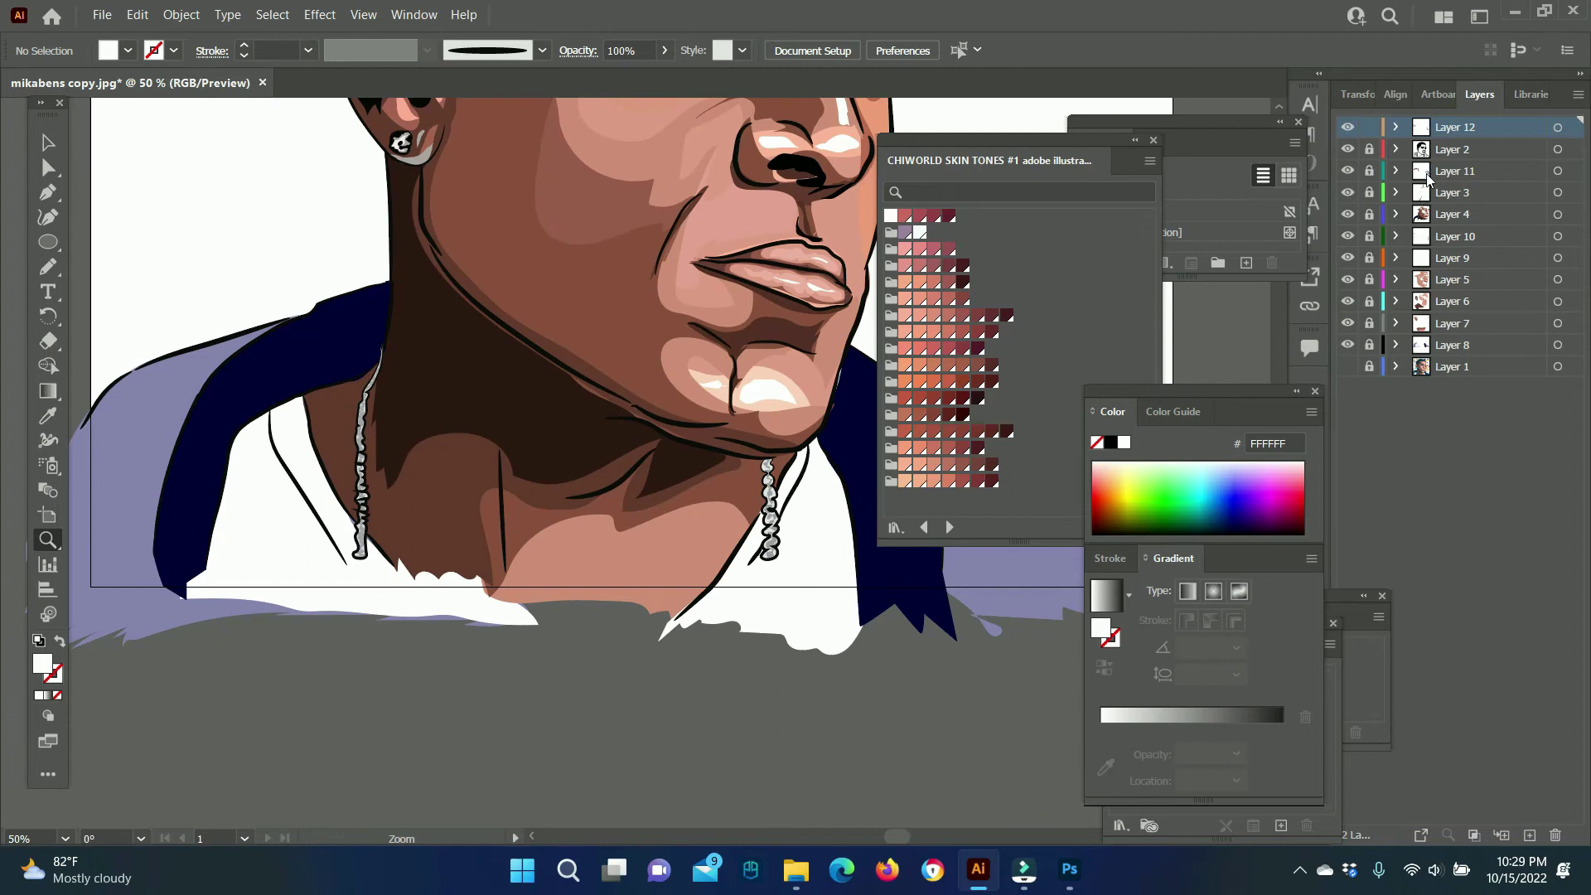
{"action": "left_click", "coordinate": [1427, 172]}
{"action": "left_click", "coordinate": [1530, 835]}
{"action": "left_click", "coordinate": [48, 415]}
{"action": "left_click", "coordinate": [398, 398]}
Set the fill to 190E0D and draw shadow shapes along the collar edge, jawline and neck.
{"action": "double_click", "coordinate": [42, 663]}
{"action": "key", "text": "Return"}
{"action": "key", "text": "n"}
{"action": "left_click_drag", "start_coordinate": [357, 373], "coordinate": [306, 386]}
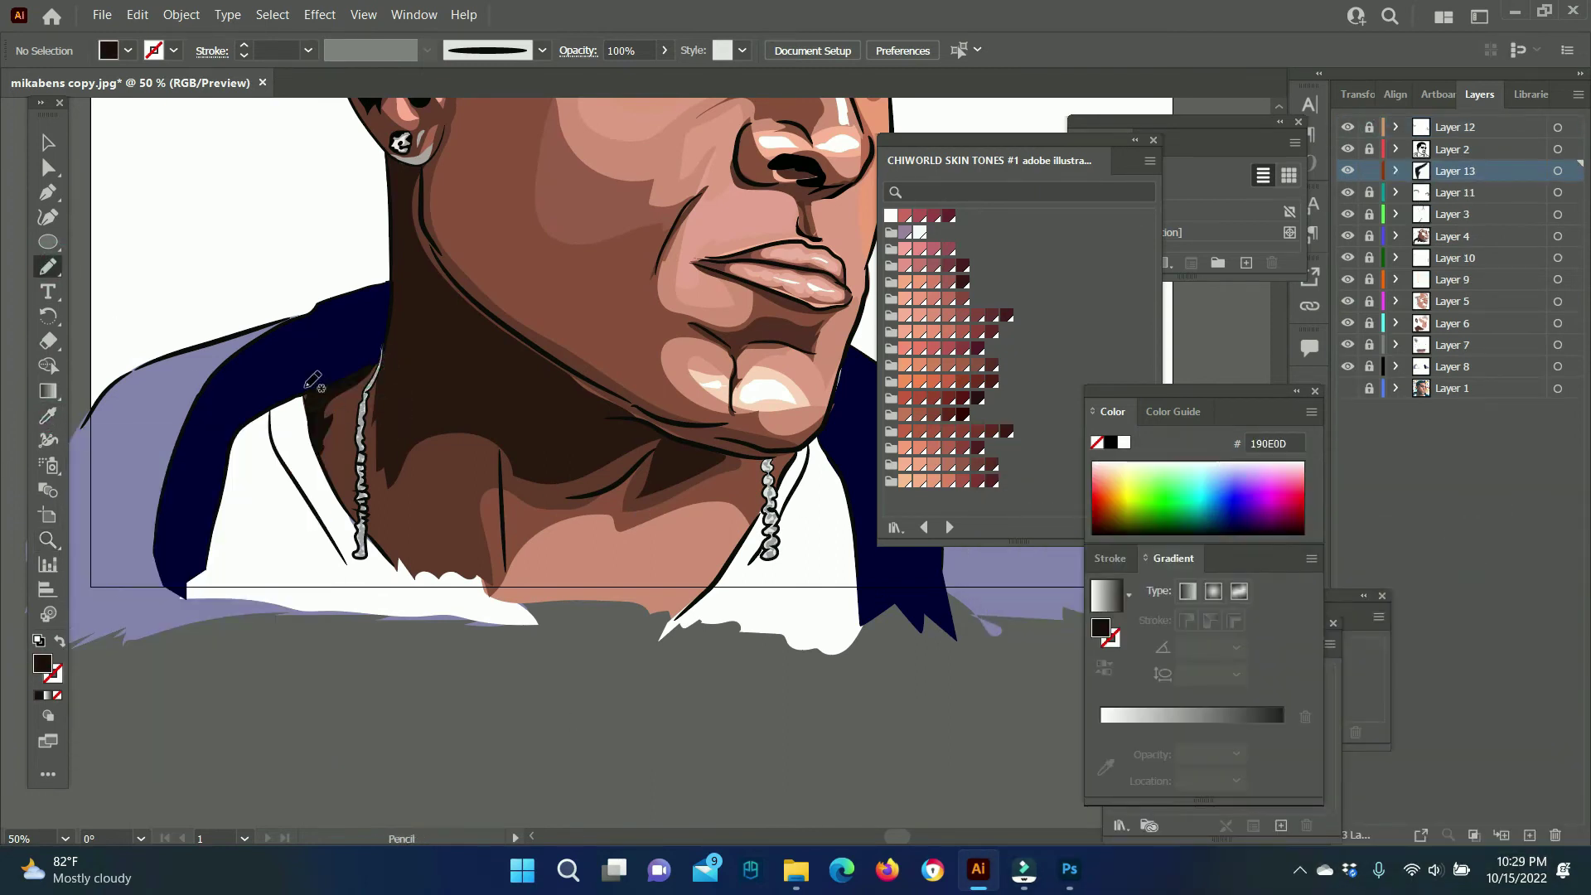
{"action": "left_click_drag", "start_coordinate": [726, 570], "coordinate": [723, 575]}
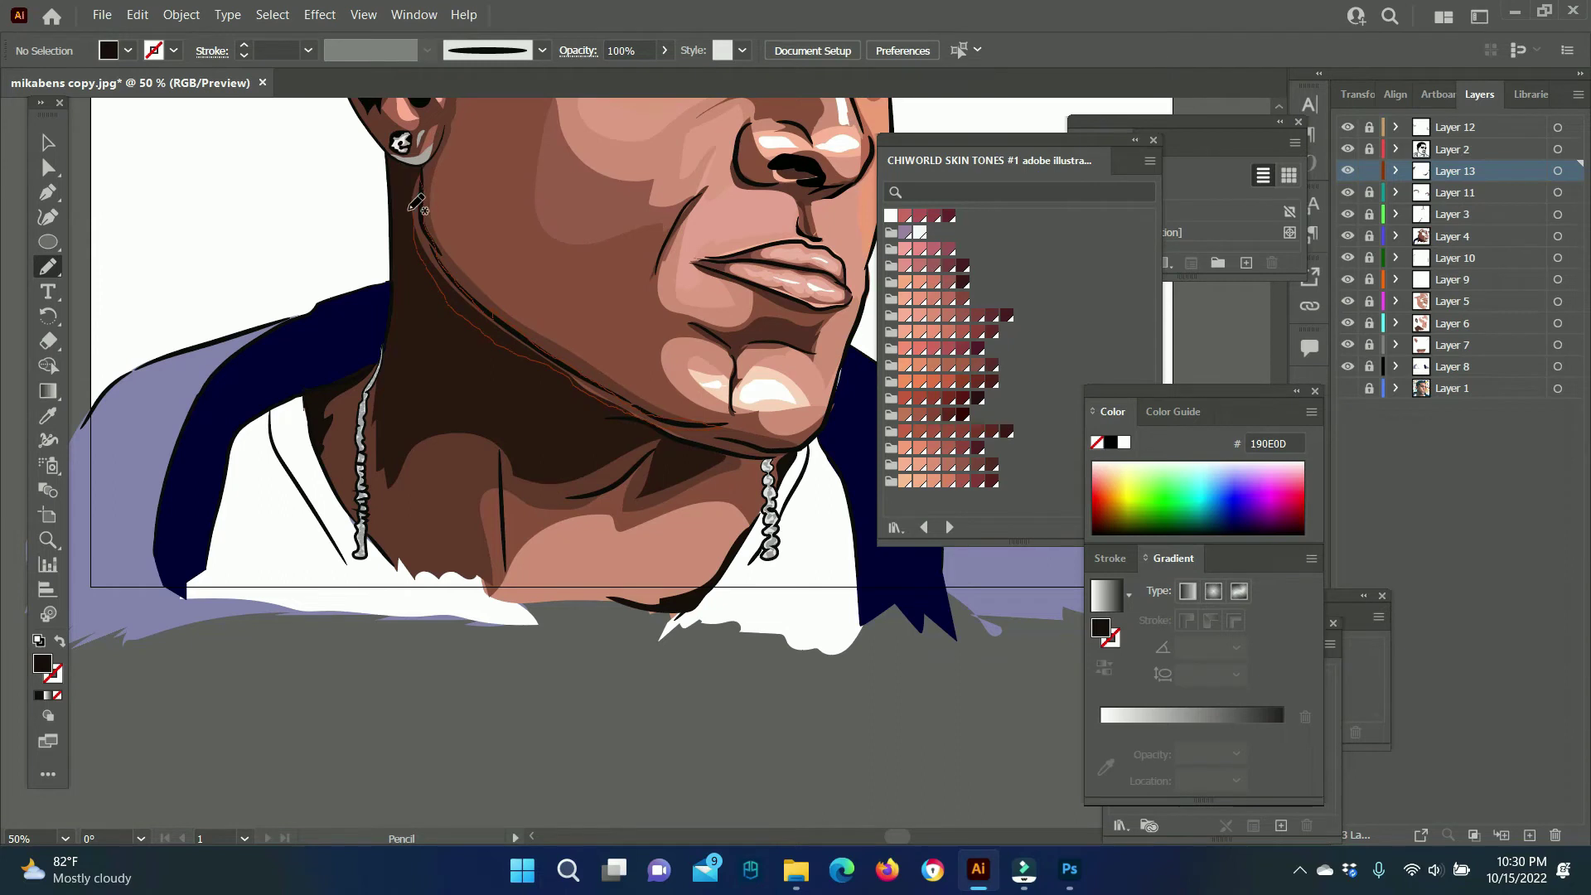
{"action": "left_click_drag", "start_coordinate": [416, 205], "coordinate": [418, 209]}
{"action": "left_click_drag", "start_coordinate": [740, 449], "coordinate": [738, 452]}
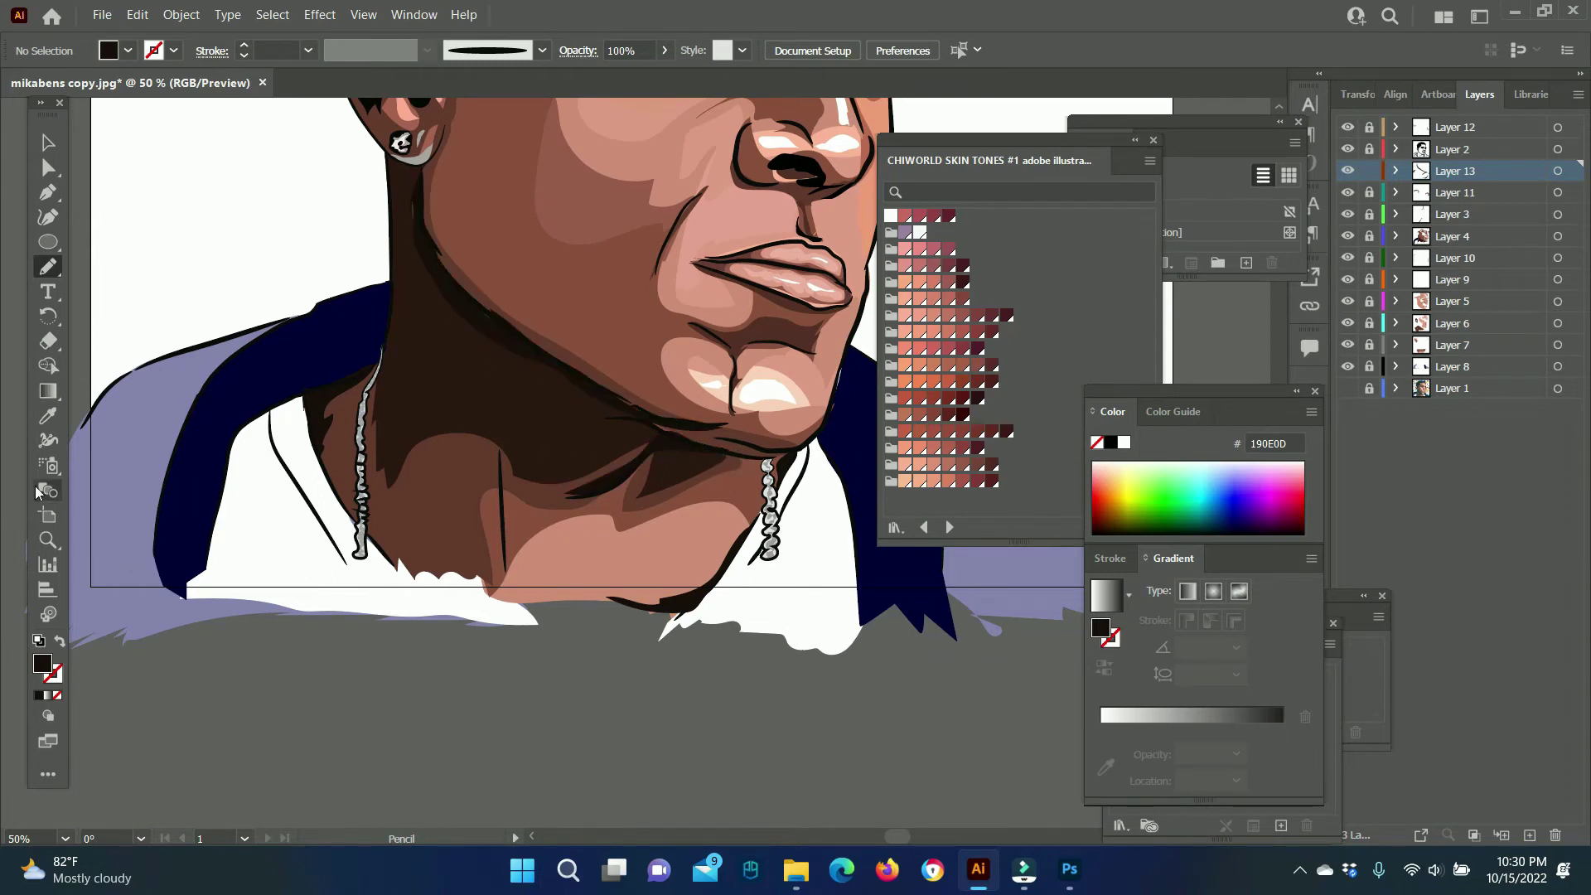
{"action": "key", "text": "ctrl+0"}
{"action": "key", "text": "z"}
{"action": "left_click_drag", "start_coordinate": [624, 472], "coordinate": [714, 535]}
Lock the neck shadow layer and unlock the face layer, making Layer 6 active.
{"action": "key", "text": "v"}
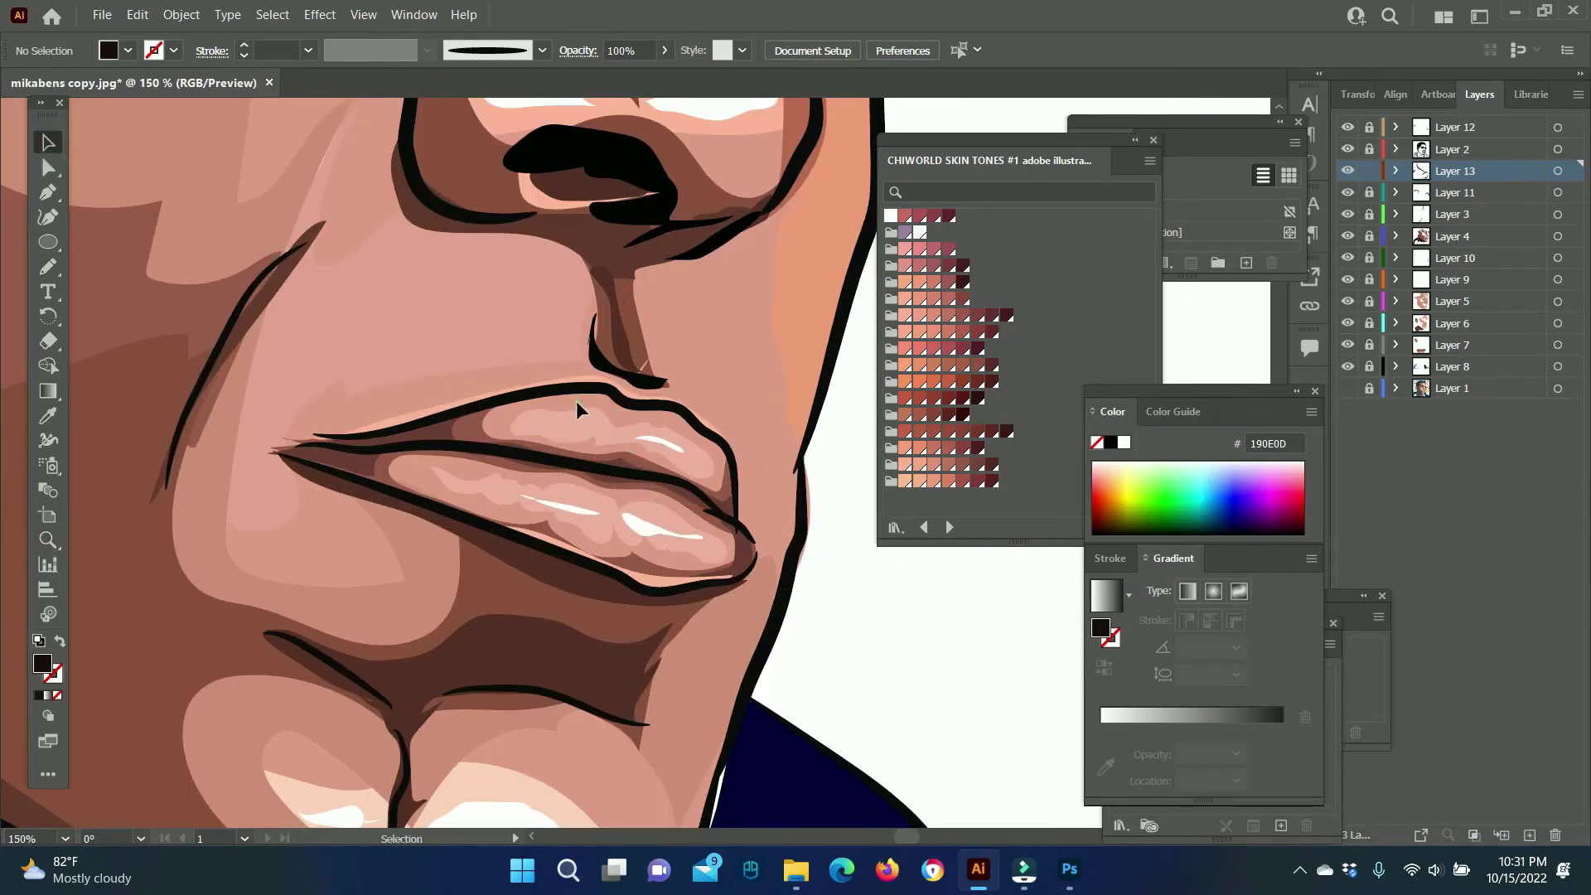
{"action": "left_click", "coordinate": [1370, 170]}
{"action": "left_click", "coordinate": [1369, 323]}
{"action": "left_click", "coordinate": [422, 492]}
{"action": "key", "text": "ctrl+shift+a"}
{"action": "left_click", "coordinate": [357, 496]}
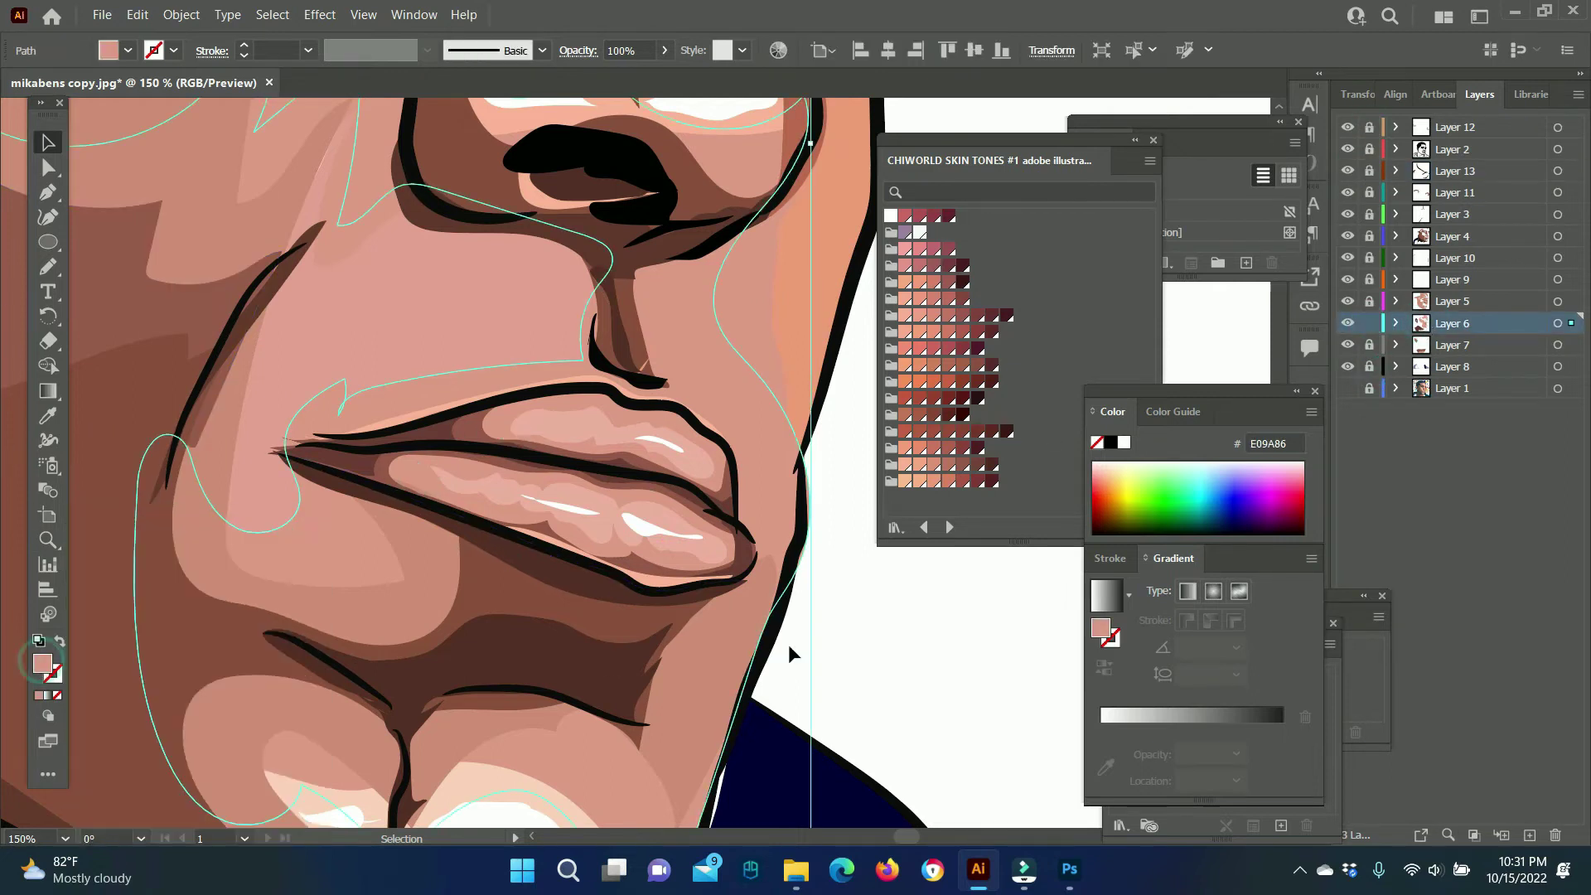
{"action": "key", "text": "ctrl+shift+a"}
Try an AF6458 shading stroke on the upper lip, then undo it.
{"action": "double_click", "coordinate": [42, 663]}
{"action": "key", "text": "Return"}
{"action": "key", "text": "n"}
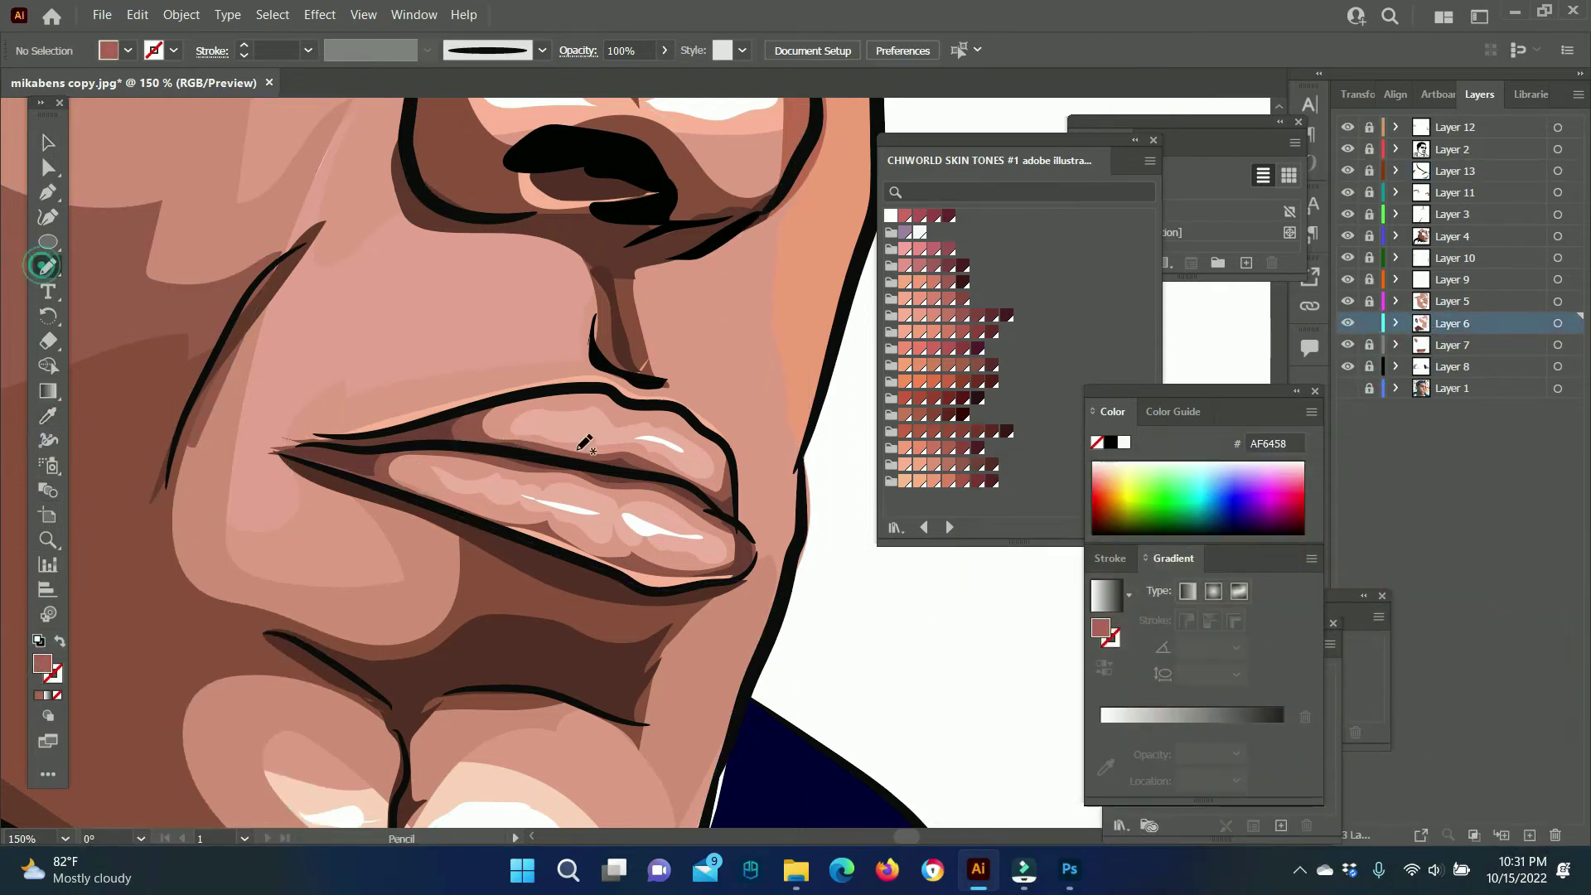
{"action": "left_click_drag", "start_coordinate": [738, 470], "coordinate": [738, 472]}
{"action": "right_click", "coordinate": [497, 278]}
{"action": "left_click", "coordinate": [507, 420]}
{"action": "key", "text": "v"}
{"action": "key", "text": "ctrl+z"}
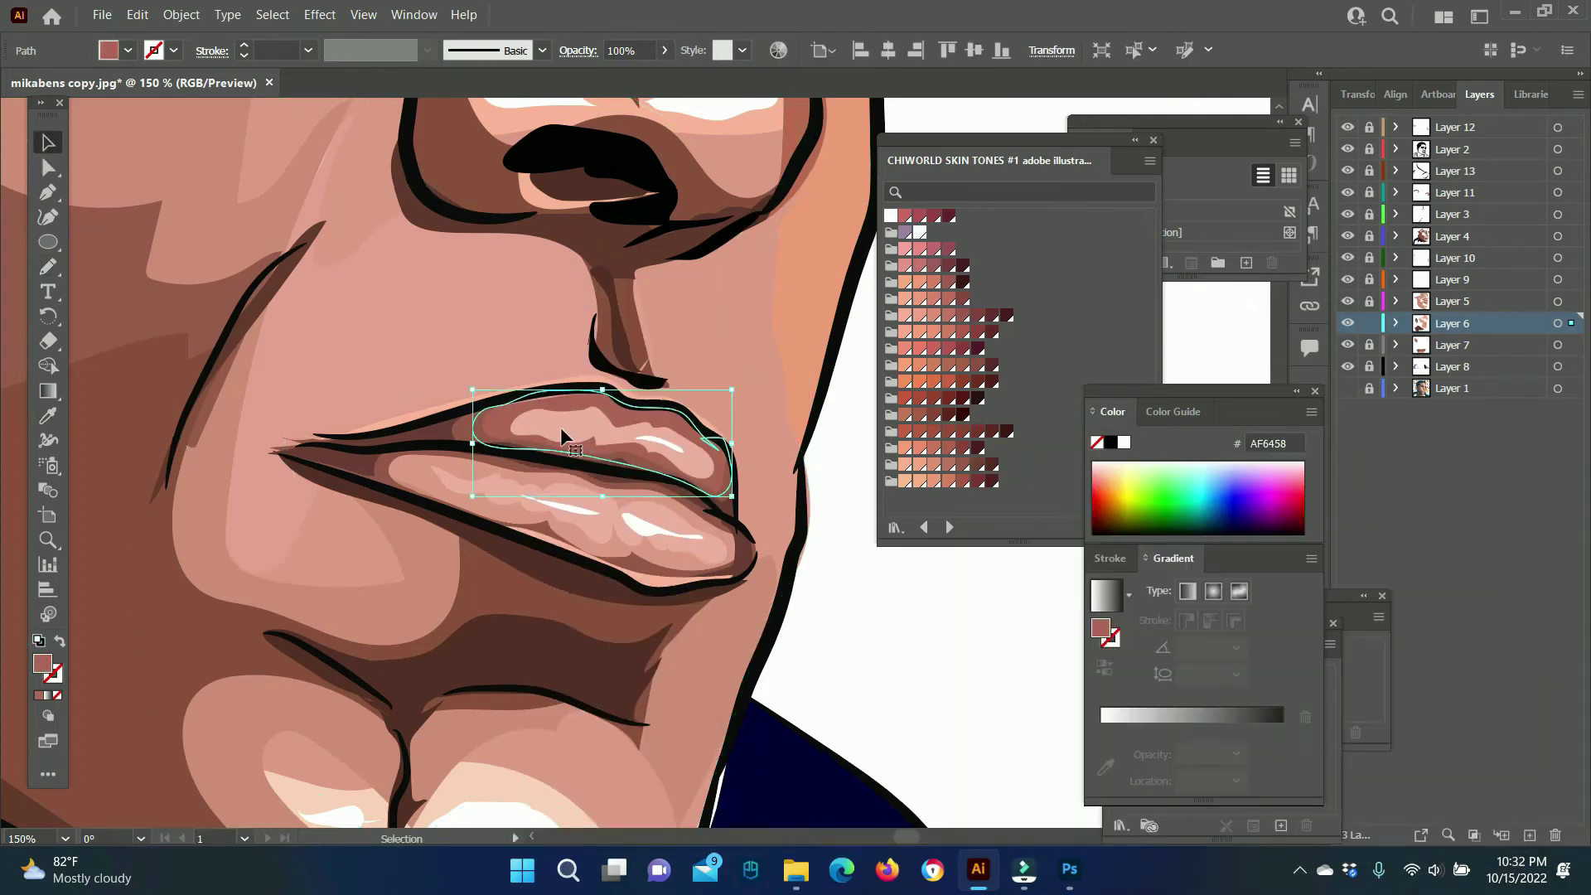
{"action": "key", "text": "ctrl+shift+a"}
{"action": "key", "text": "ctrl+z"}
Recolour the upper lip shape to C6877D and relock the upper layers.
{"action": "double_click", "coordinate": [42, 663]}
{"action": "left_click", "coordinate": [1483, 537]}
{"action": "key", "text": "ctrl+shift+a"}
{"action": "left_click_drag", "start_coordinate": [1369, 127], "coordinate": [1369, 301]}
{"action": "left_click", "coordinate": [405, 515]}
{"action": "double_click", "coordinate": [42, 663]}
{"action": "left_click", "coordinate": [1482, 533]}
{"action": "key", "text": "ctrl+shift+a"}
{"action": "left_click_drag", "start_coordinate": [1369, 127], "coordinate": [1369, 344]}
Sample the upper lip colour on Layer 6 and set the fill to C67571.
{"action": "left_click", "coordinate": [398, 480]}
{"action": "key", "text": "ctrl+shift+a"}
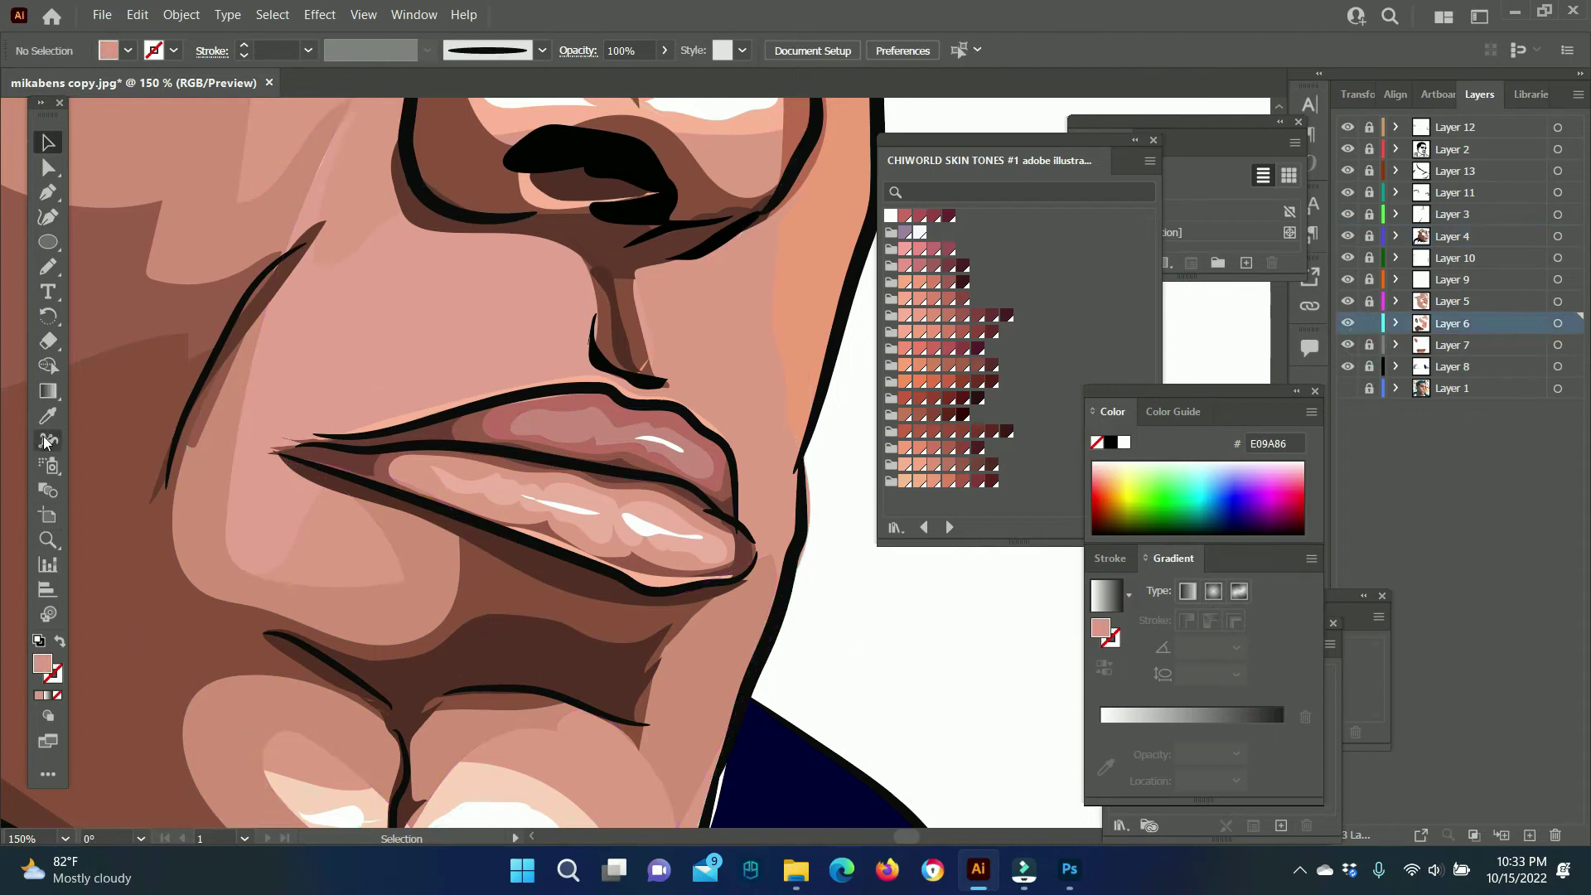
{"action": "left_click", "coordinate": [47, 415]}
{"action": "left_click", "coordinate": [504, 436]}
{"action": "double_click", "coordinate": [42, 663]}
{"action": "key", "text": "Return"}
Draw a shading shape across the lower lip and fill it D68583.
{"action": "left_click", "coordinate": [47, 266]}
{"action": "left_click_drag", "start_coordinate": [382, 462], "coordinate": [697, 495]}
{"action": "key", "text": "v"}
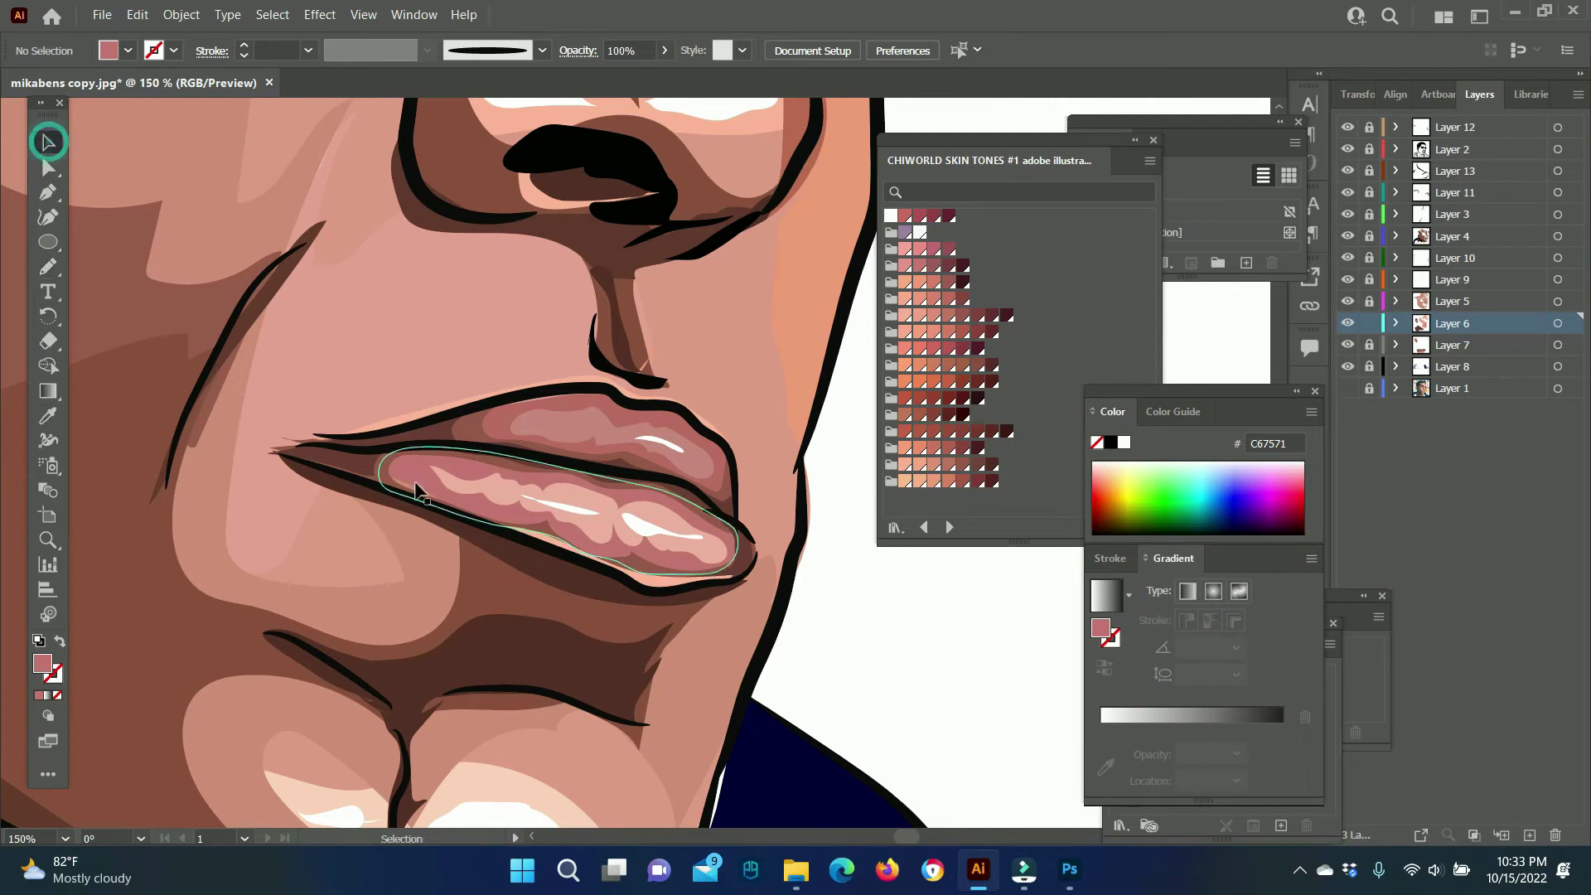
{"action": "double_click", "coordinate": [1101, 628]}
{"action": "left_click", "coordinate": [1011, 655]}
{"action": "key", "text": "Return"}
Unlock Layer 4 and add a new Layer 14 above it with a sampled dark brown fill.
{"action": "key", "text": "ctrl+minus"}
{"action": "key", "text": "ctrl+minus"}
{"action": "key", "text": "ctrl+minus"}
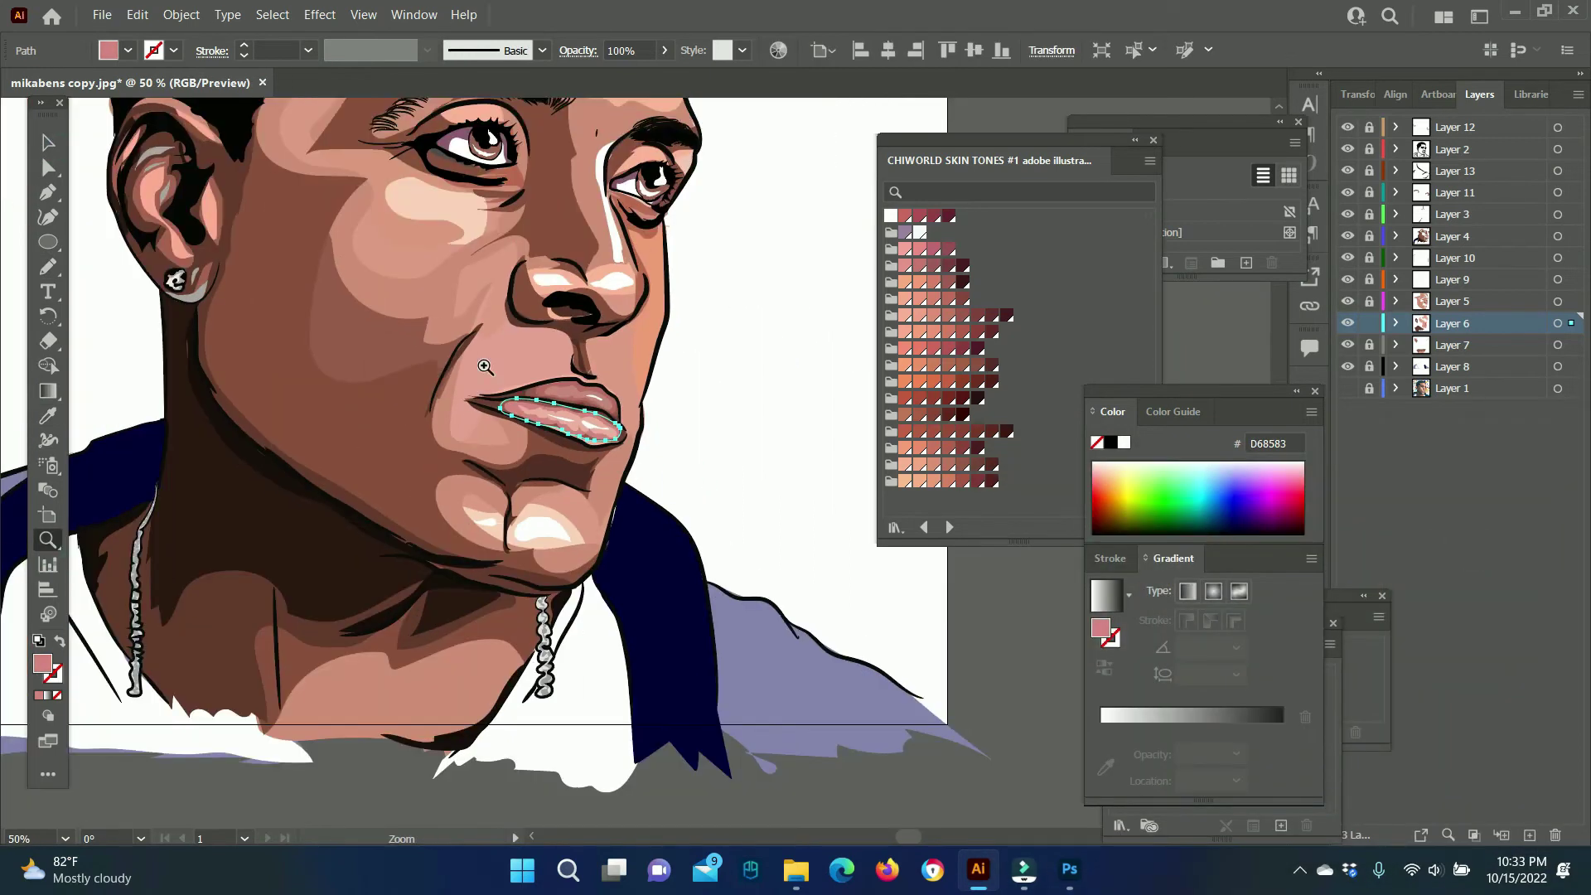
{"action": "key", "text": "ctrl+shift+a"}
{"action": "key", "text": "z"}
{"action": "left_click", "coordinate": [653, 383], "text": "alt"}
{"action": "left_click", "coordinate": [651, 433]}
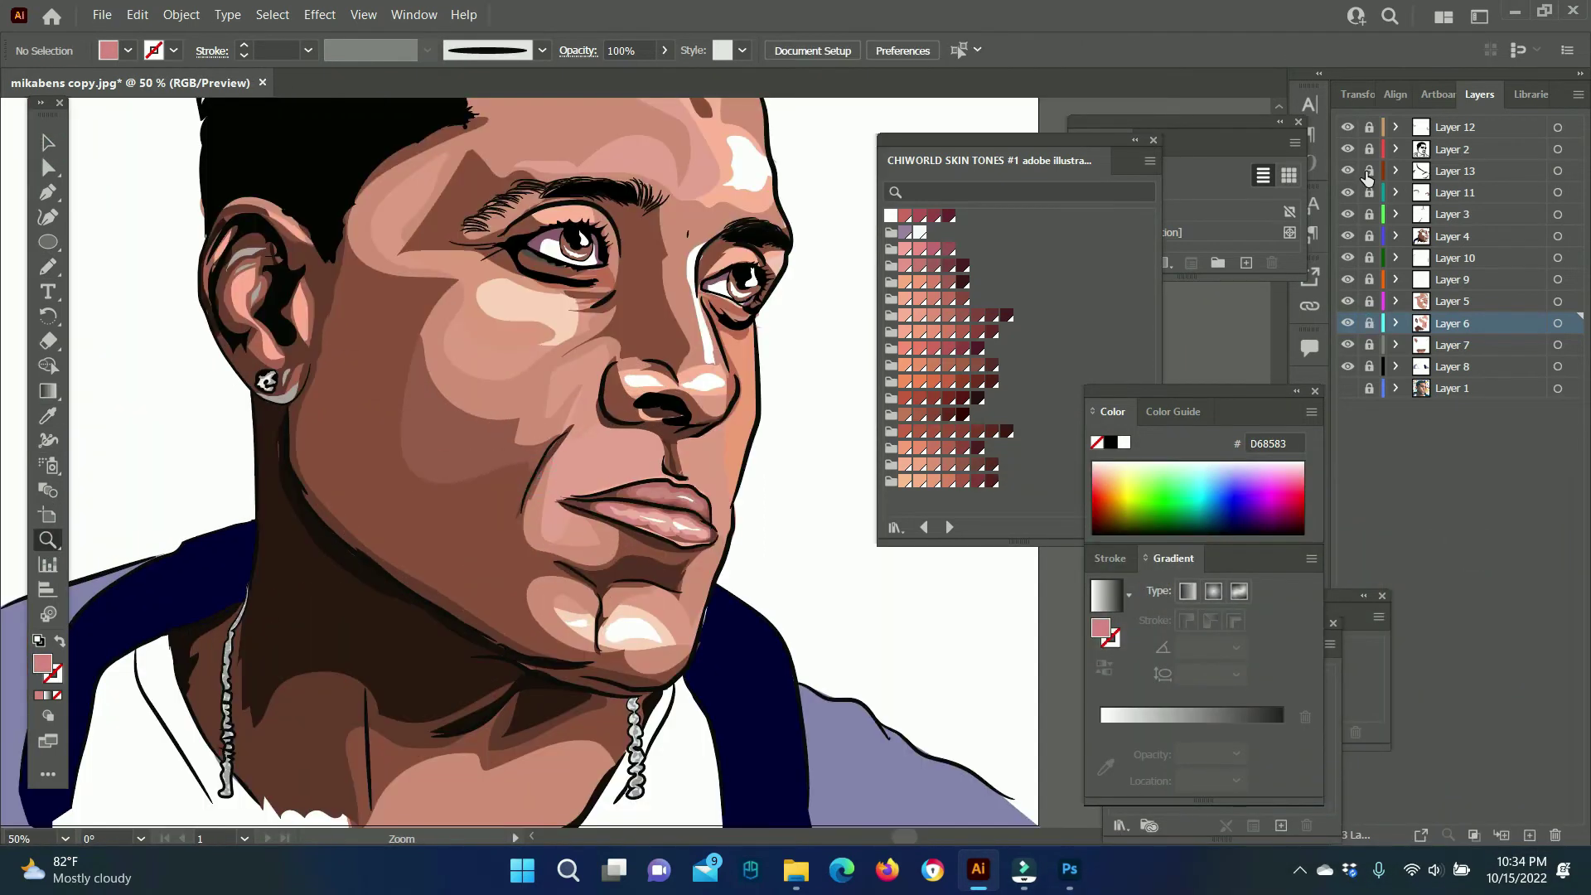
{"action": "left_click", "coordinate": [1369, 241]}
{"action": "key", "text": "ctrl+l"}
{"action": "key", "text": "i"}
{"action": "left_click", "coordinate": [464, 630]}
Draw a shadow shape over the left cheek and jaw and a stroke beside the right eye.
{"action": "key", "text": "n"}
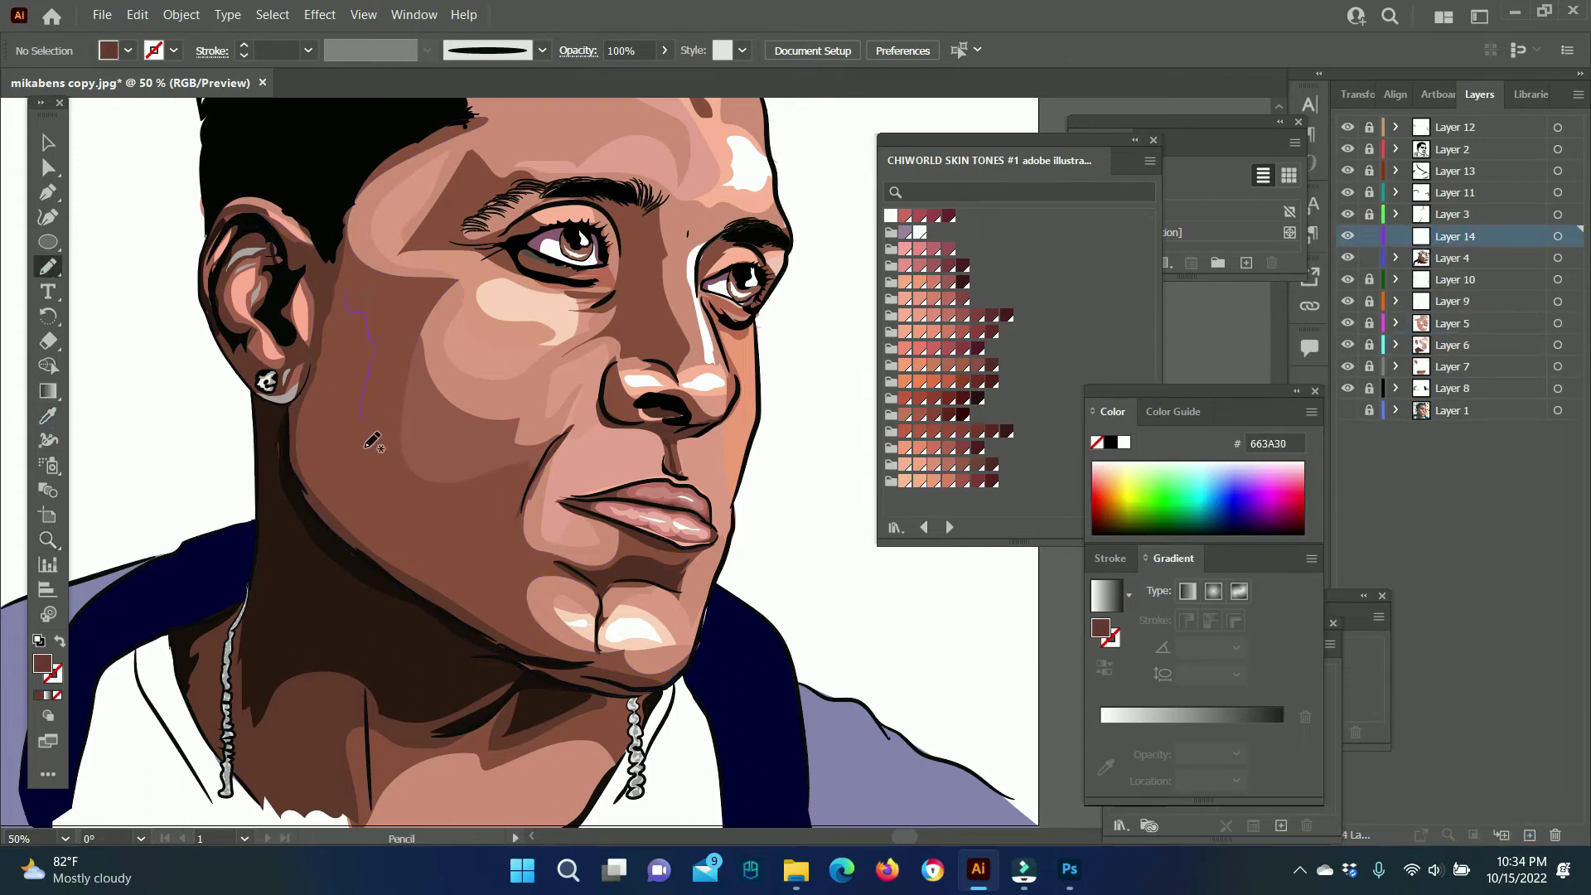
{"action": "left_click_drag", "start_coordinate": [326, 332], "coordinate": [323, 340]}
{"action": "key", "text": "v"}
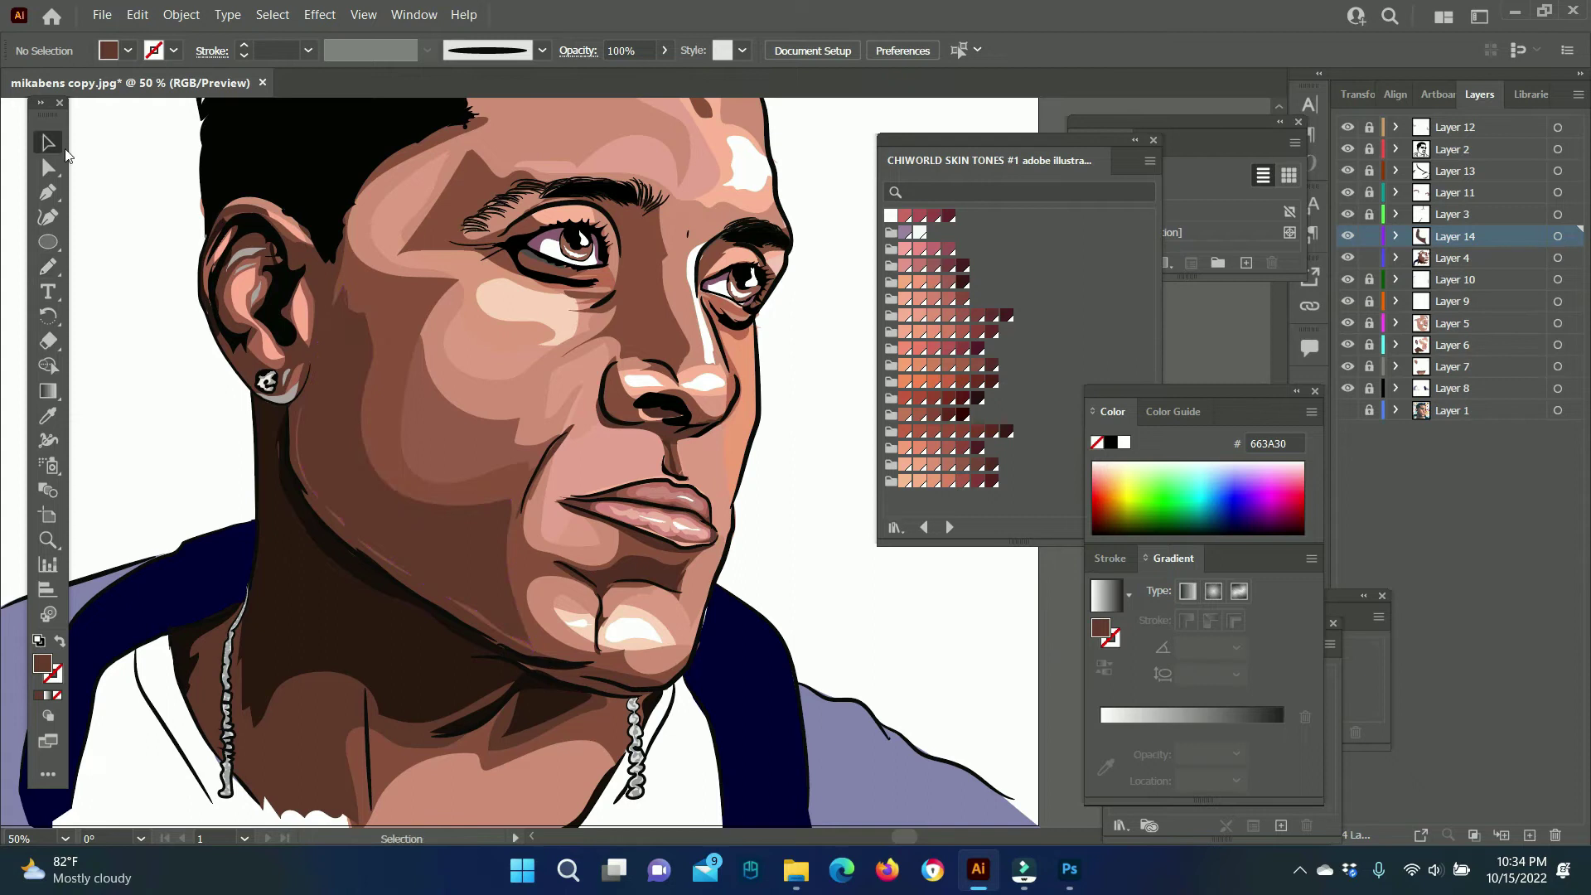
{"action": "key", "text": "n"}
{"action": "left_click_drag", "start_coordinate": [617, 214], "coordinate": [648, 268]}
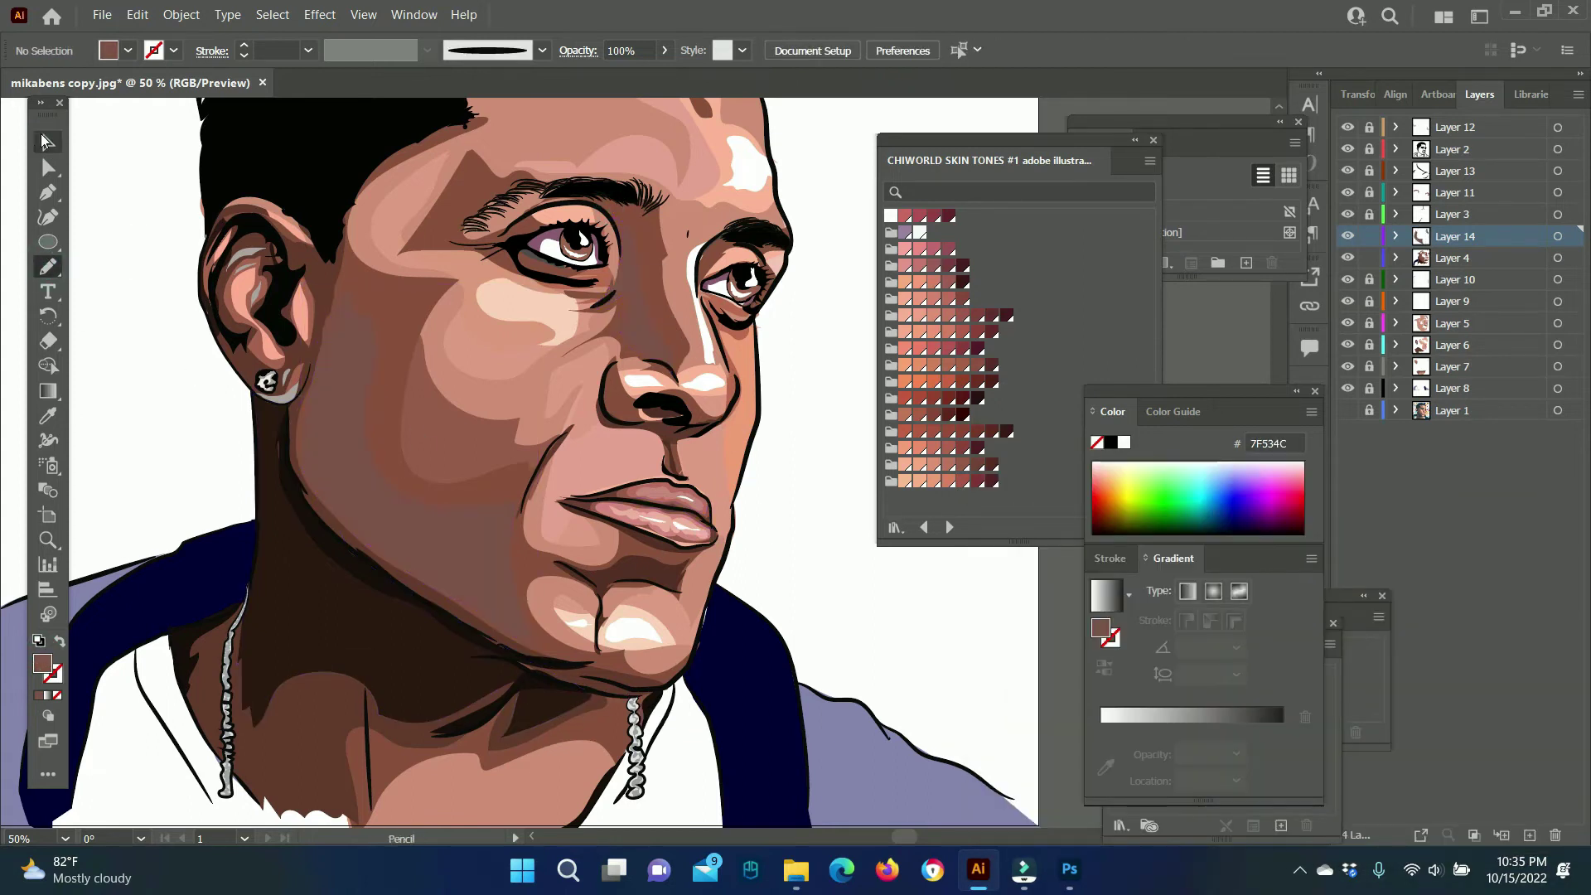
Change the cheek shadow's fill to 663E3A.
{"action": "left_click", "coordinate": [46, 141]}
{"action": "double_click", "coordinate": [42, 663]}
{"action": "key", "text": "Escape"}
{"action": "left_click", "coordinate": [304, 506]}
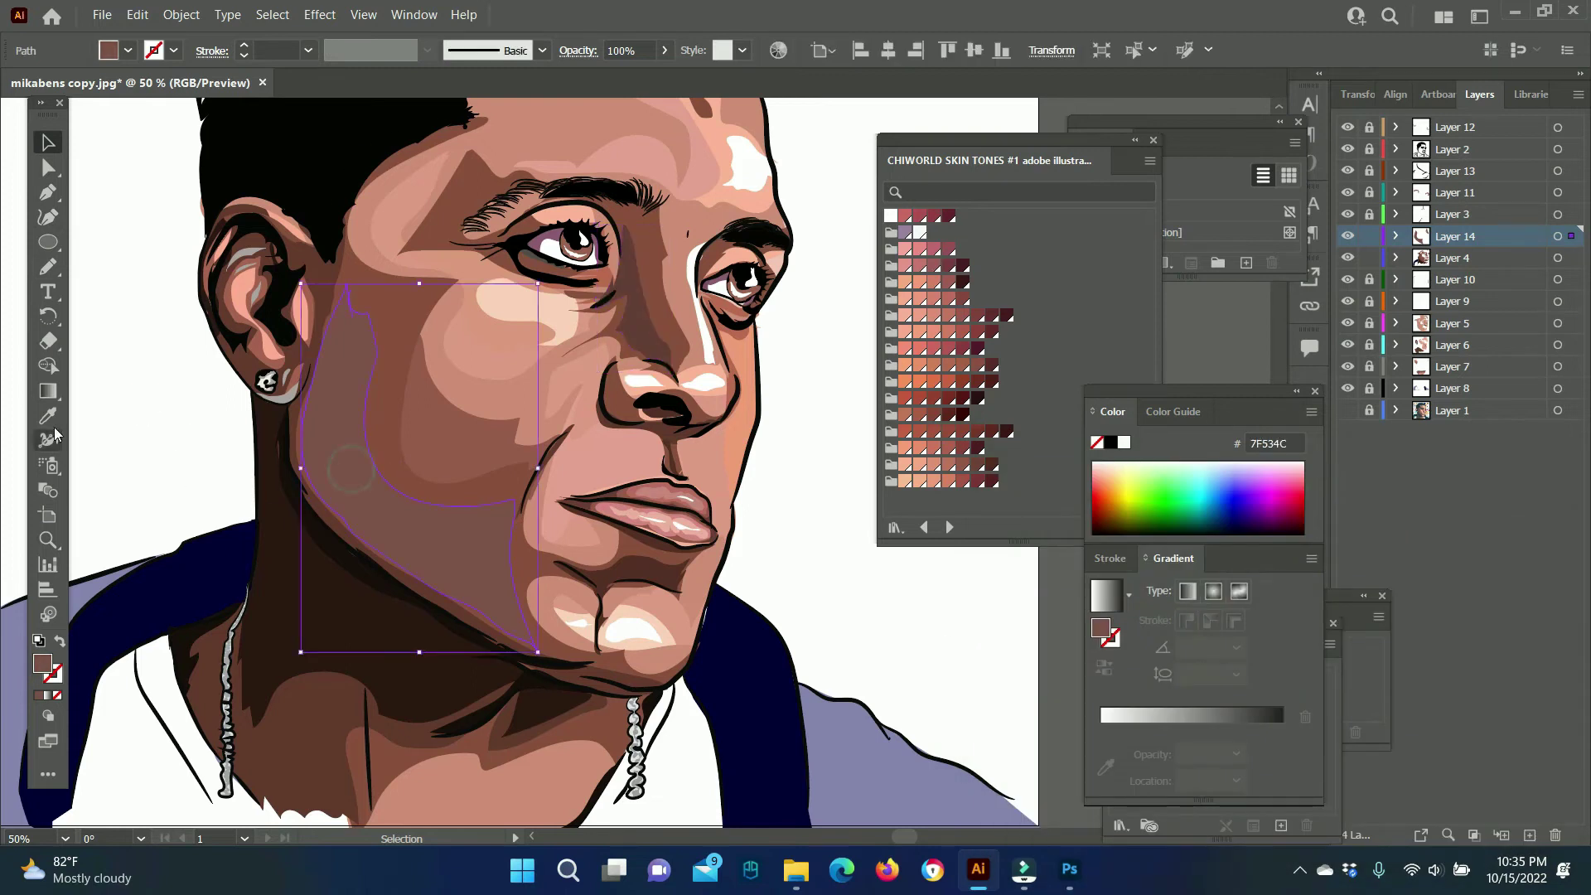
{"action": "left_click", "coordinate": [47, 414]}
{"action": "key", "text": "ctrl+shift+a"}
{"action": "key", "text": "n"}
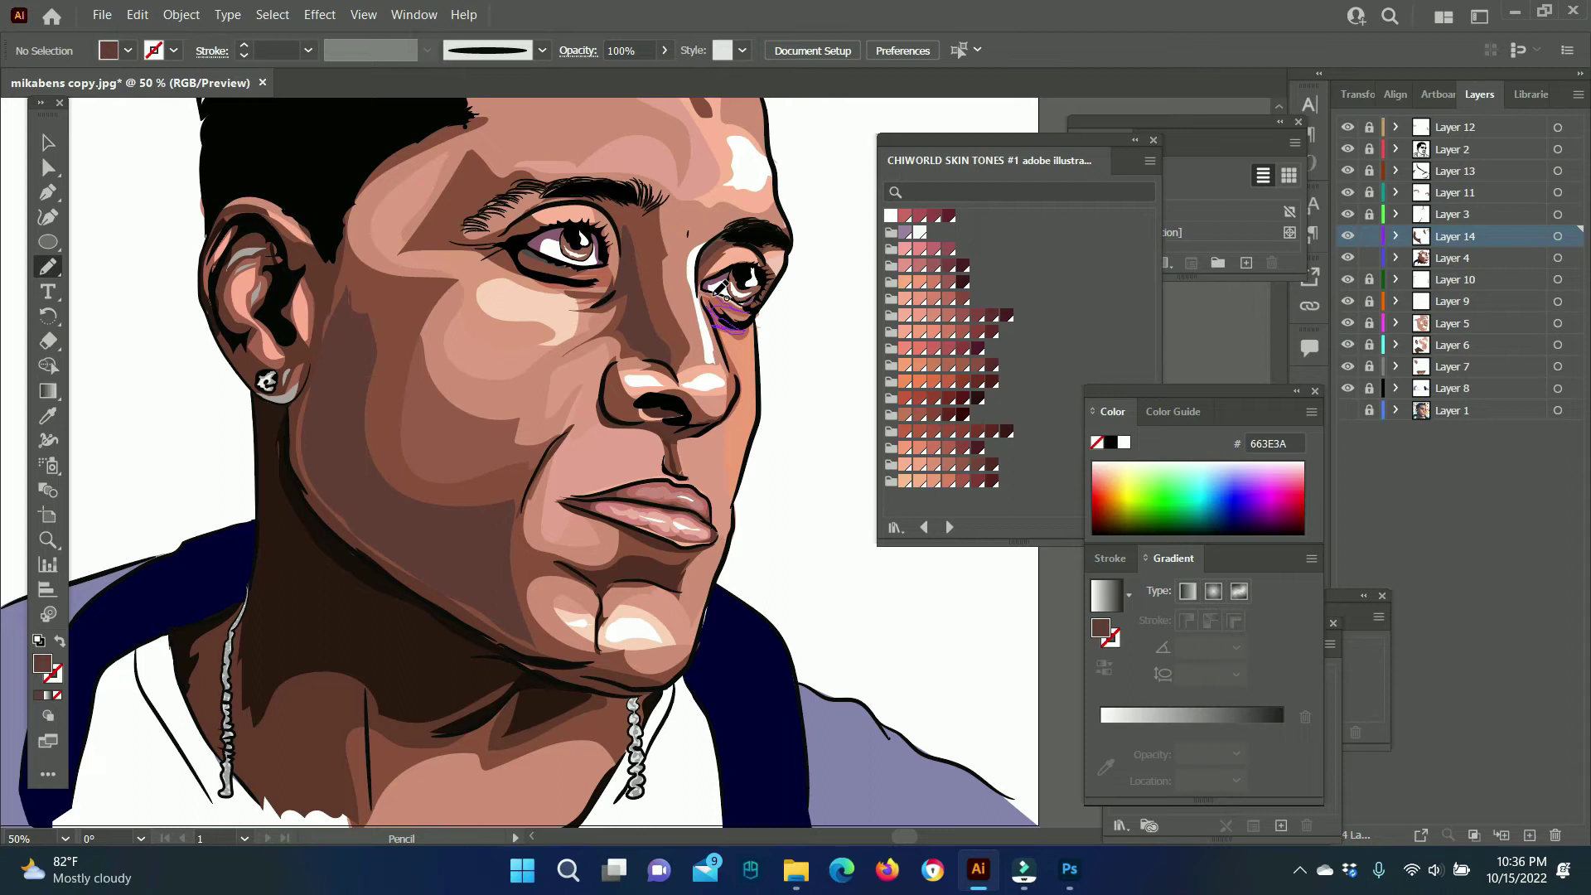
Draw thin shadow strokes under and beside the right eye.
{"action": "key", "text": "z"}
{"action": "left_click", "coordinate": [804, 263]}
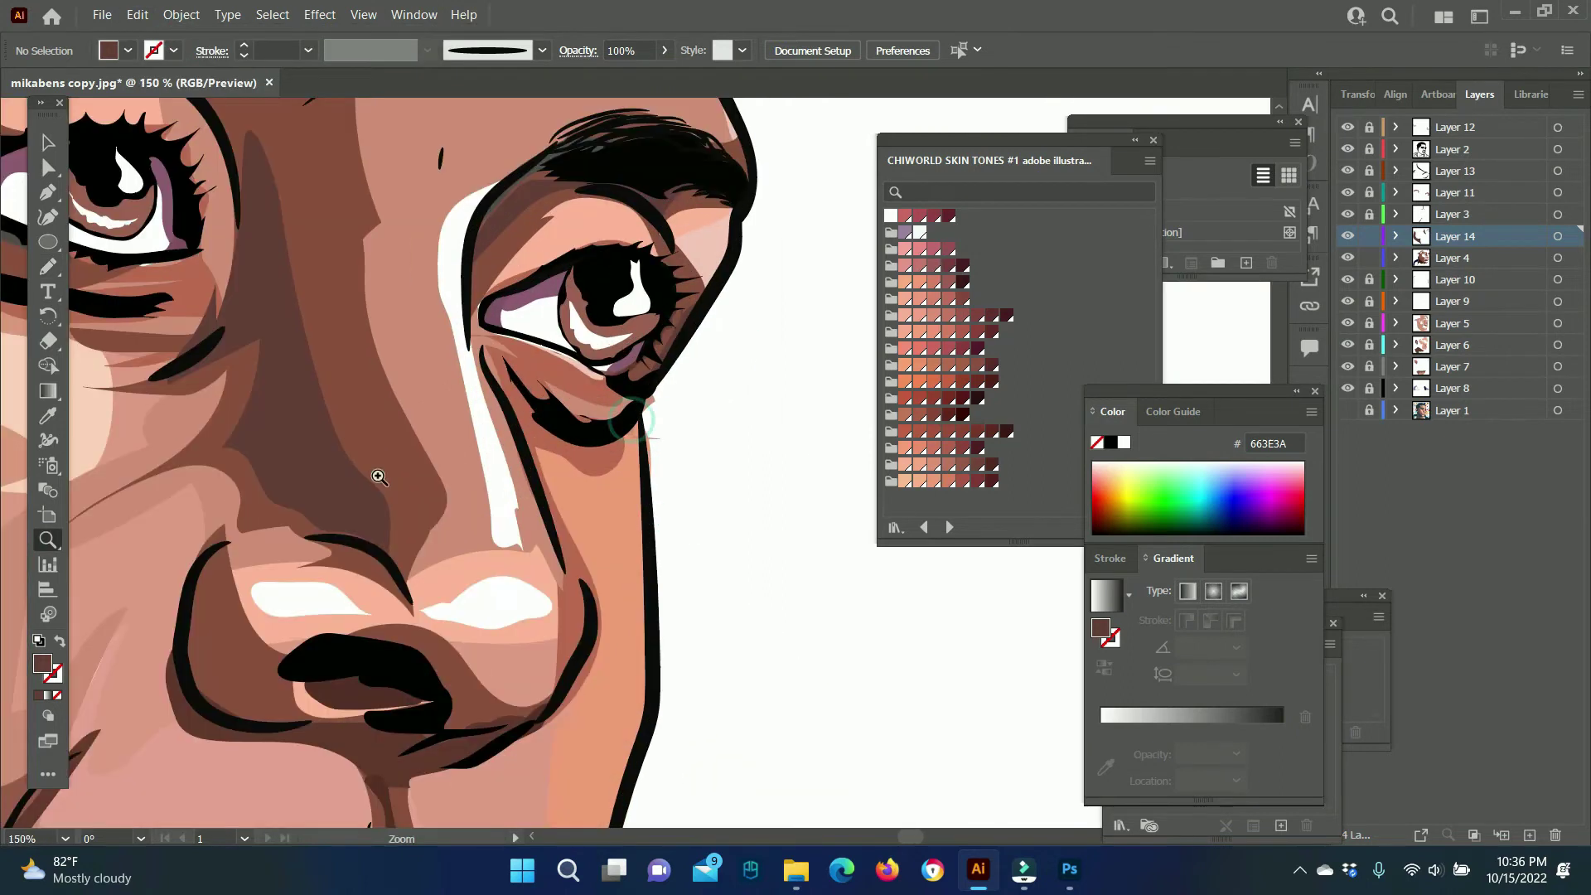
{"action": "key", "text": "n"}
{"action": "left_click_drag", "start_coordinate": [727, 265], "coordinate": [711, 193]}
{"action": "scroll", "coordinate": [713, 290], "scroll_direction": "down", "scroll_amount": 2}
{"action": "left_click_drag", "start_coordinate": [618, 278], "coordinate": [496, 204]}
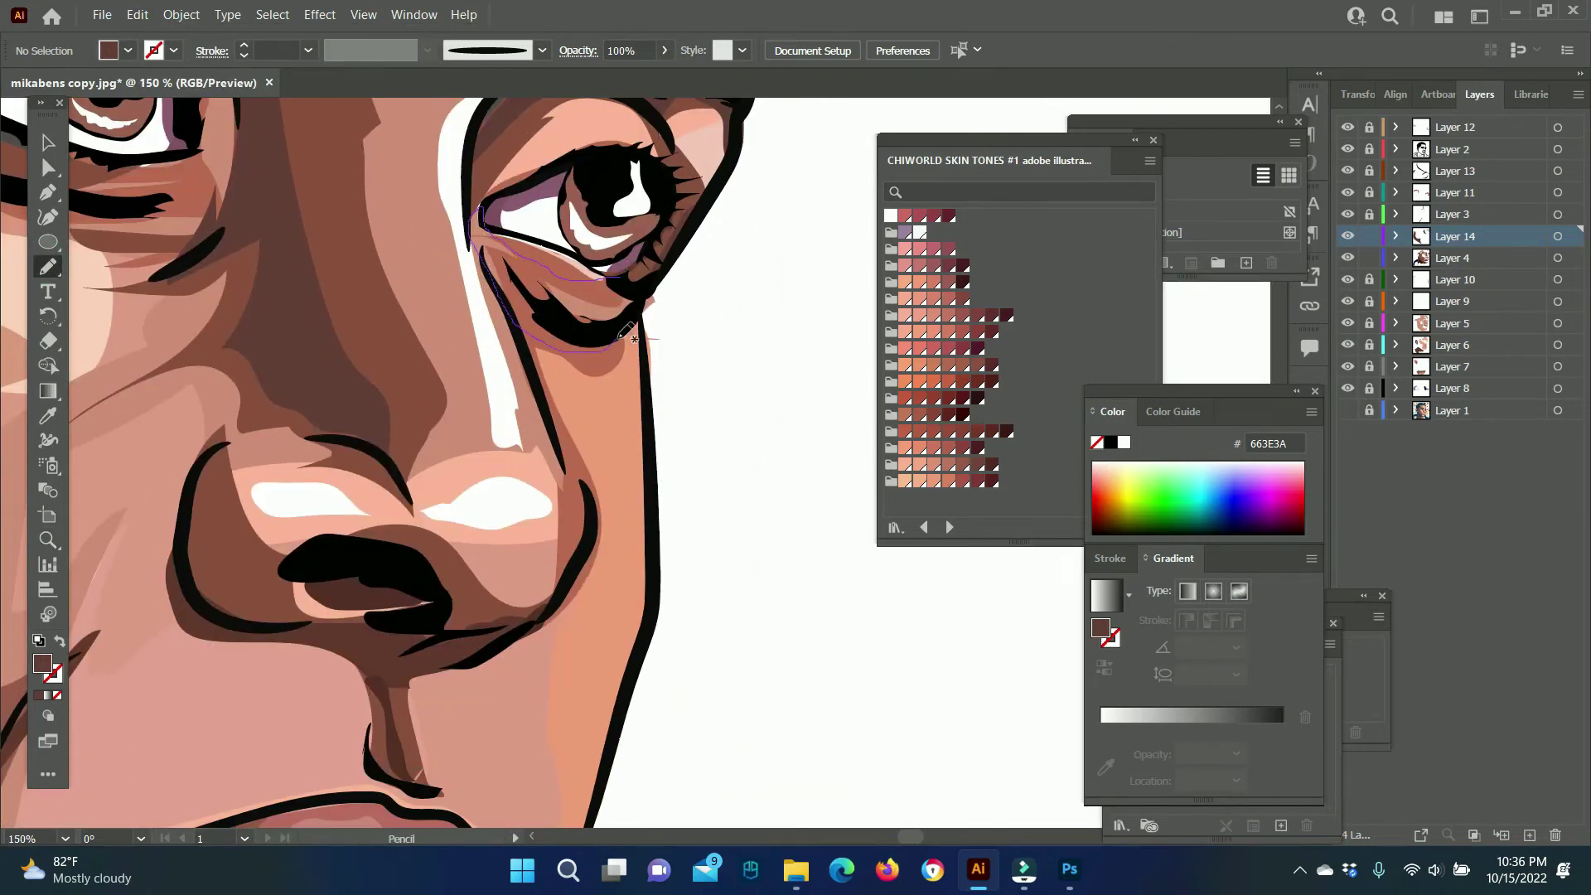
{"action": "scroll", "coordinate": [646, 288], "scroll_direction": "down", "scroll_amount": 2}
{"action": "left_click_drag", "start_coordinate": [634, 244], "coordinate": [643, 298]}
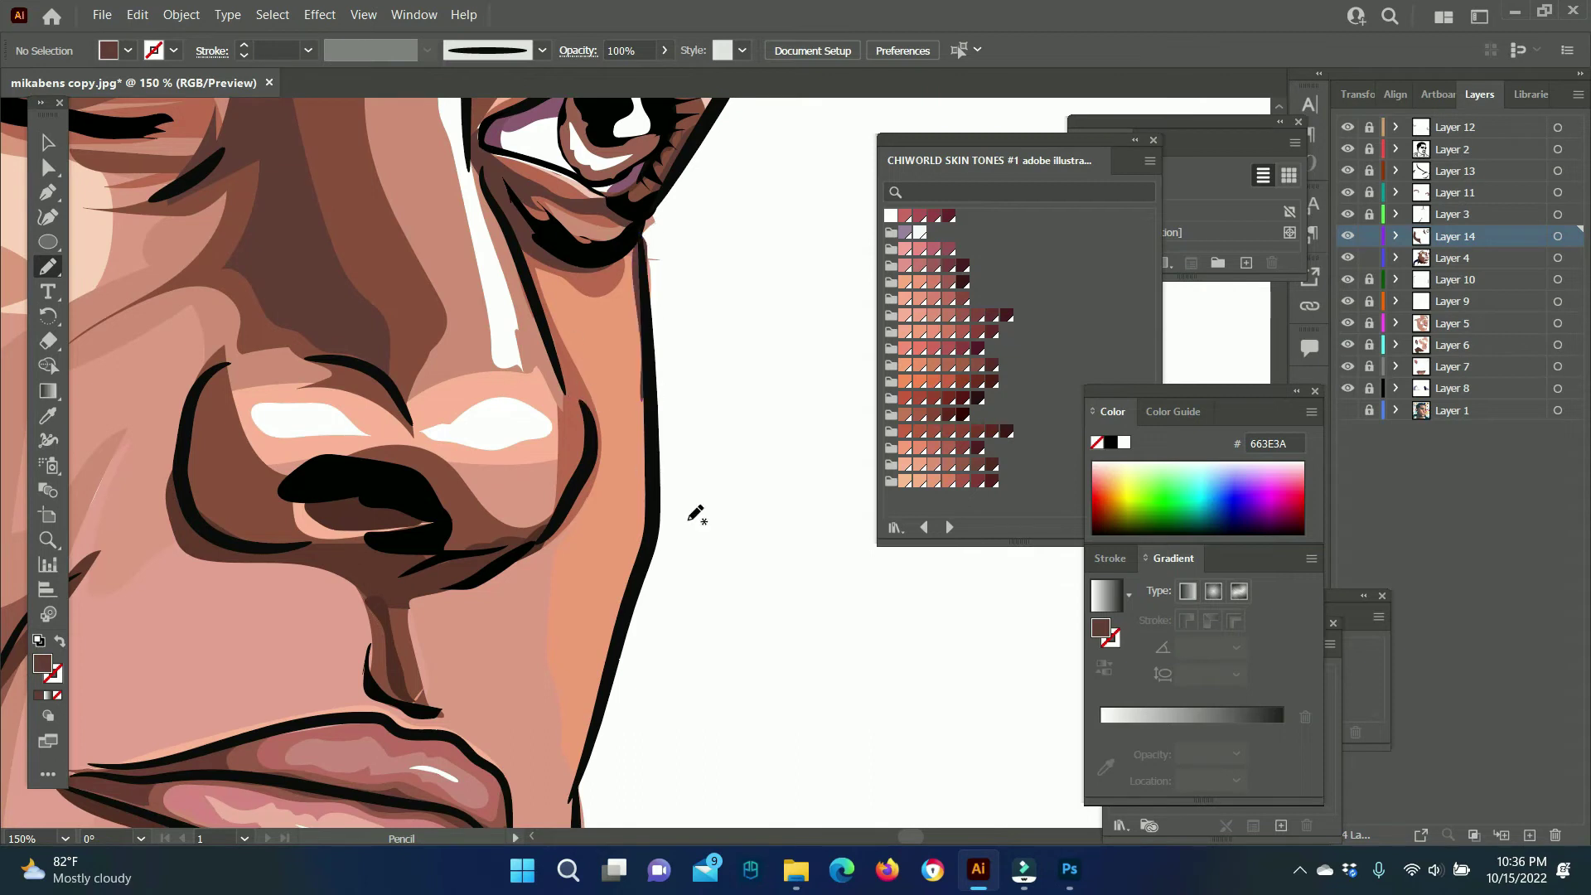
{"action": "scroll", "coordinate": [705, 522], "scroll_direction": "down", "scroll_amount": 4}
{"action": "scroll", "coordinate": [717, 533], "scroll_direction": "down", "scroll_amount": 3}
{"action": "mouse_move", "coordinate": [642, 236]}
{"action": "left_mouse_down"}
{"action": "mouse_move", "coordinate": [603, 399]}
{"action": "mouse_move", "coordinate": [649, 237]}
{"action": "left_mouse_up"}
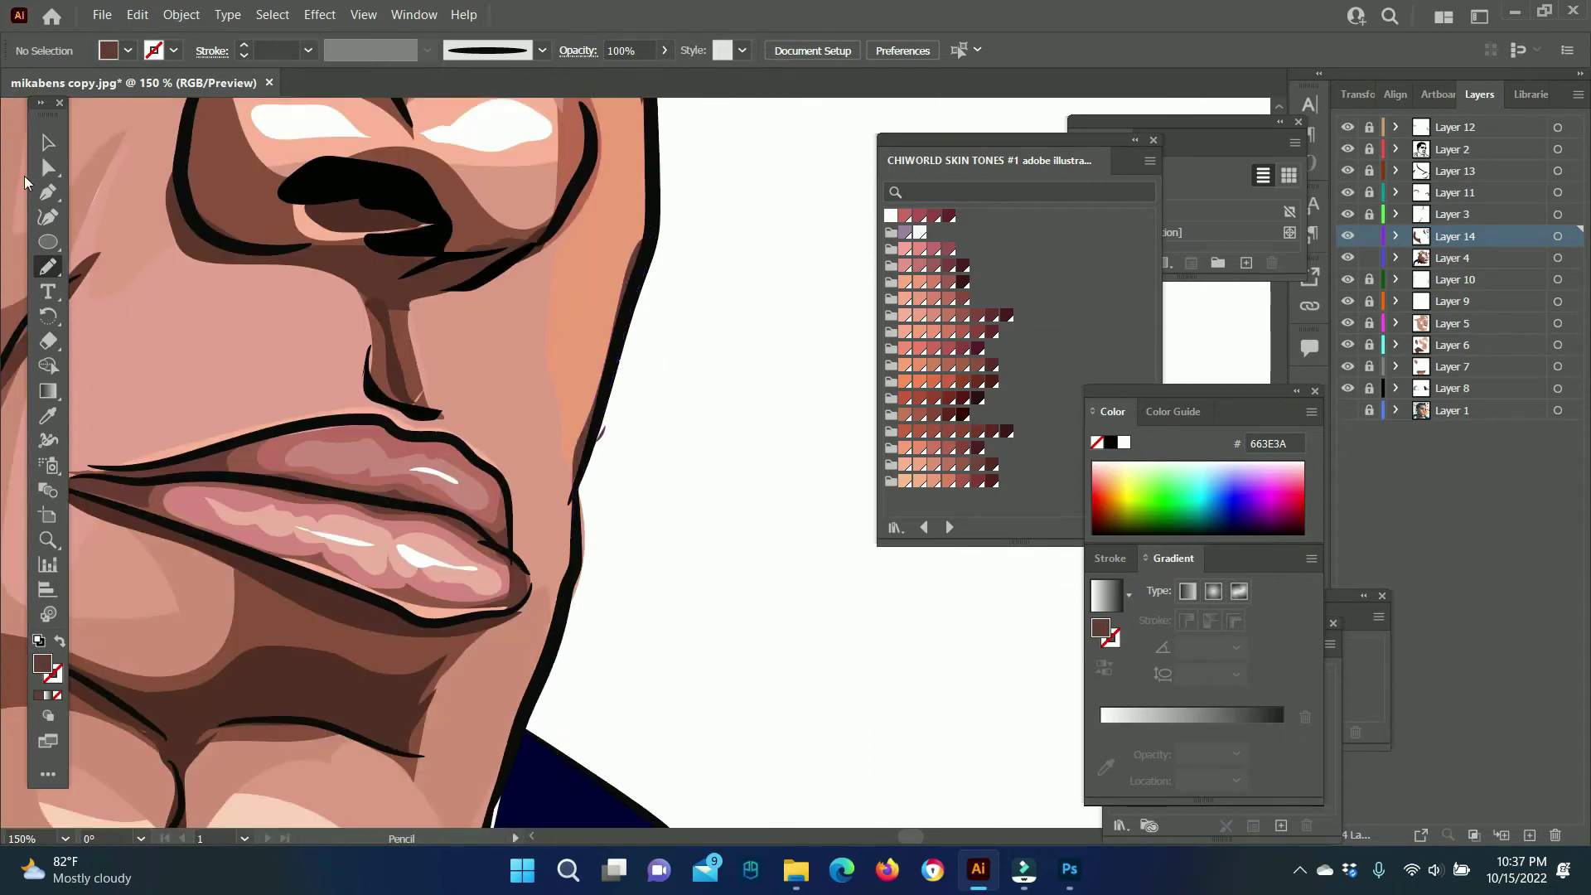
{"action": "key", "text": "shift+e"}
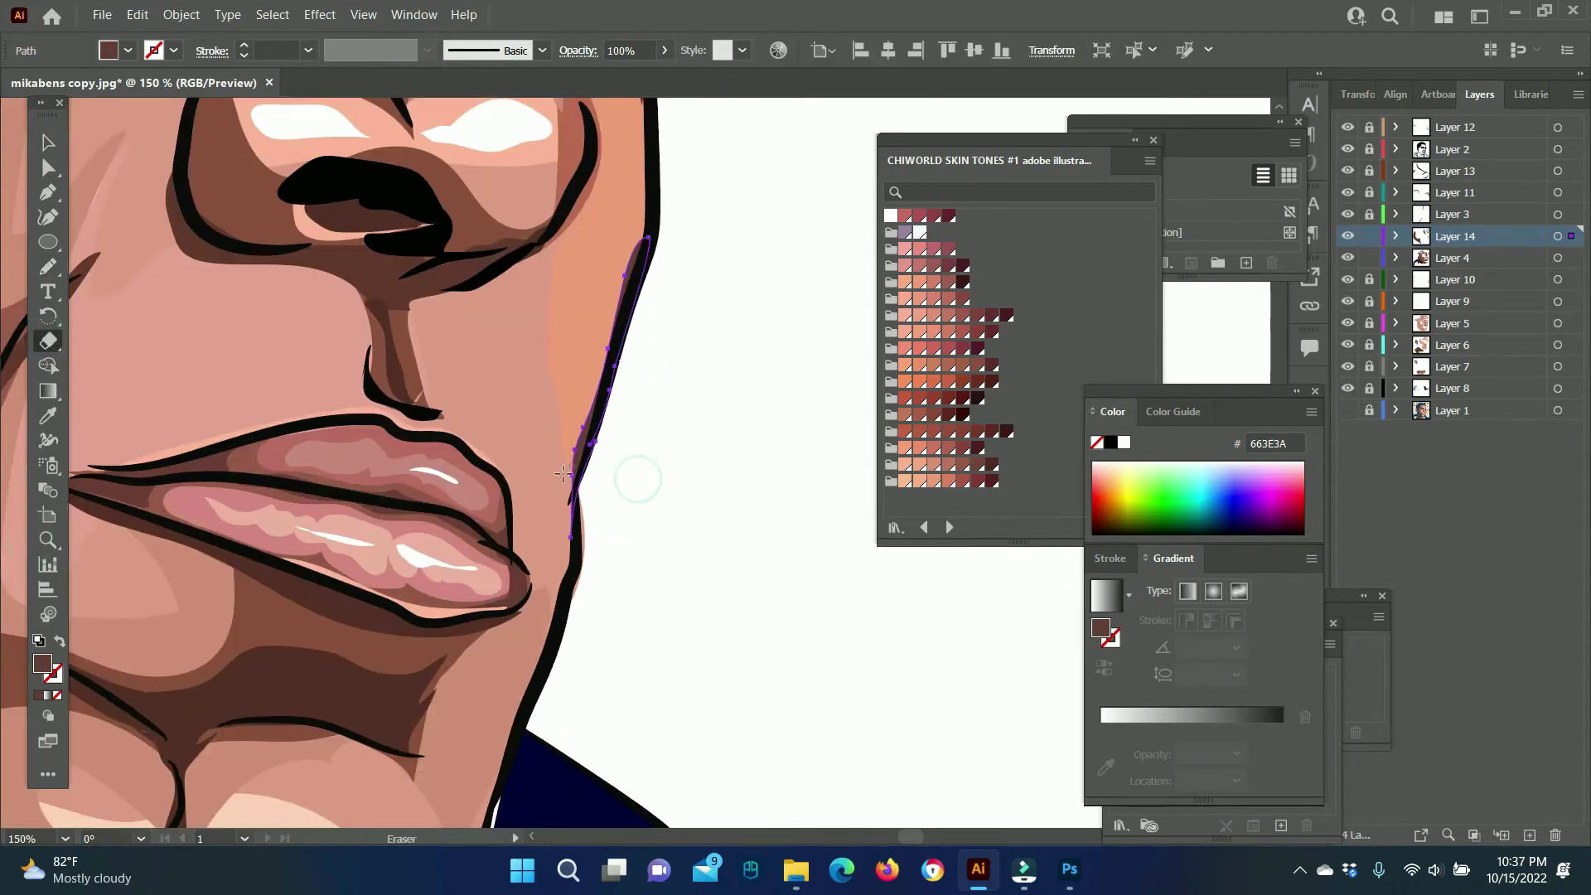
Sample the lavender shoulder colour and sketch a trial stroke down from the shoulder.
{"action": "key", "text": "z"}
{"action": "left_click_drag", "start_coordinate": [564, 474], "coordinate": [898, 836]}
{"action": "key", "text": "i"}
{"action": "left_click", "coordinate": [149, 319]}
{"action": "double_click", "coordinate": [43, 663]}
{"action": "key", "text": "Return"}
{"action": "left_click", "coordinate": [50, 273]}
{"action": "left_click_drag", "start_coordinate": [194, 263], "coordinate": [85, 483]}
{"action": "left_click", "coordinate": [137, 14]}
Remove the stray stroke and draw a lavender fold shape over the left shoulder on a new layer.
{"action": "left_click", "coordinate": [178, 32]}
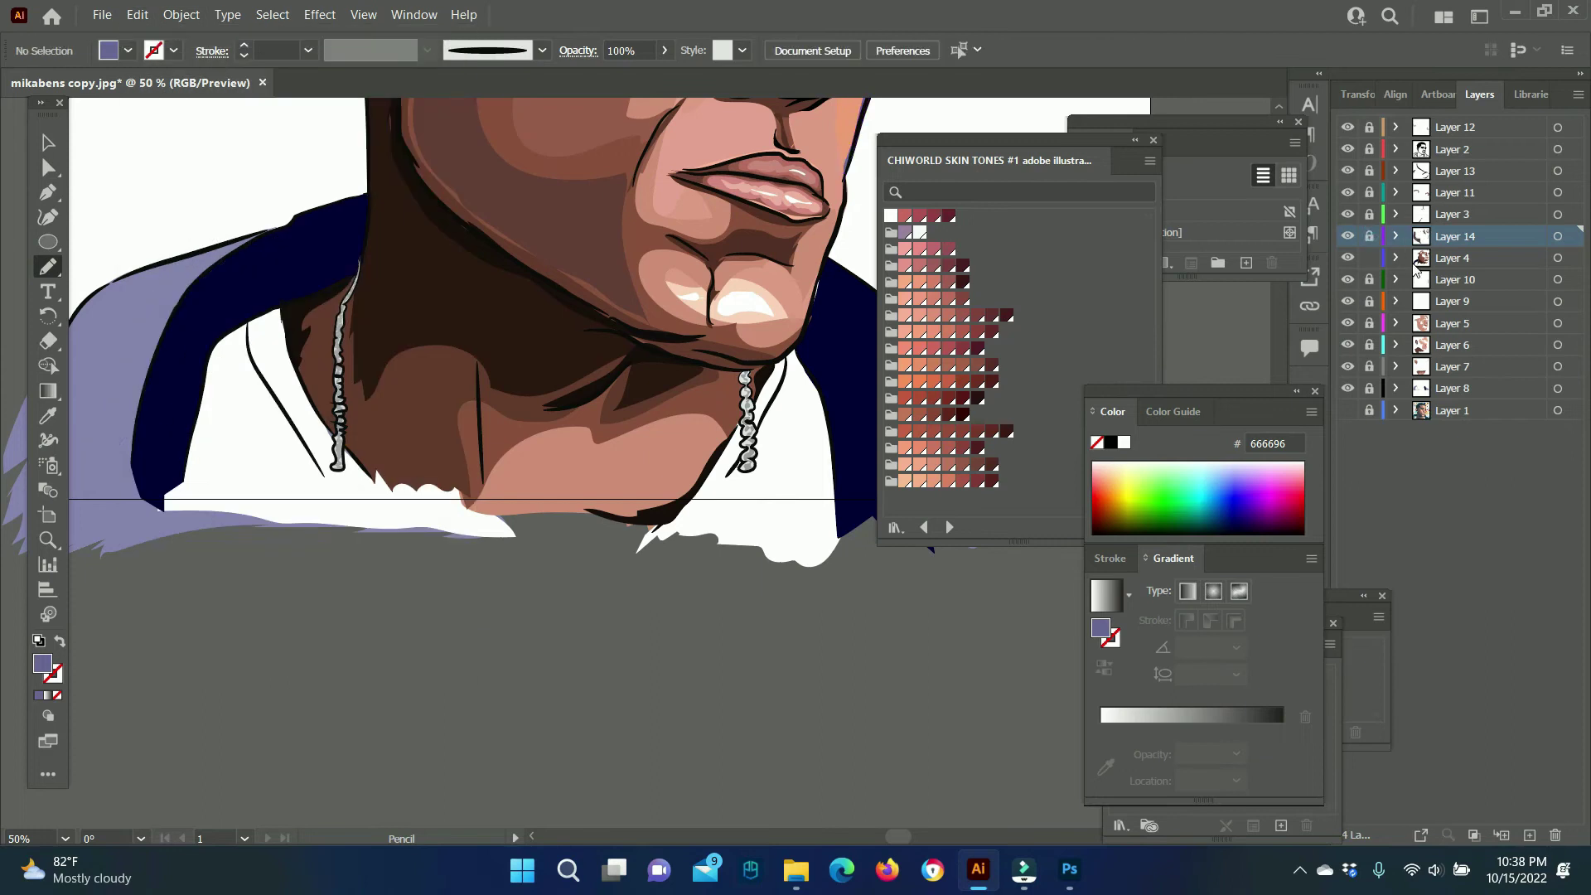
{"action": "left_click", "coordinate": [1530, 836]}
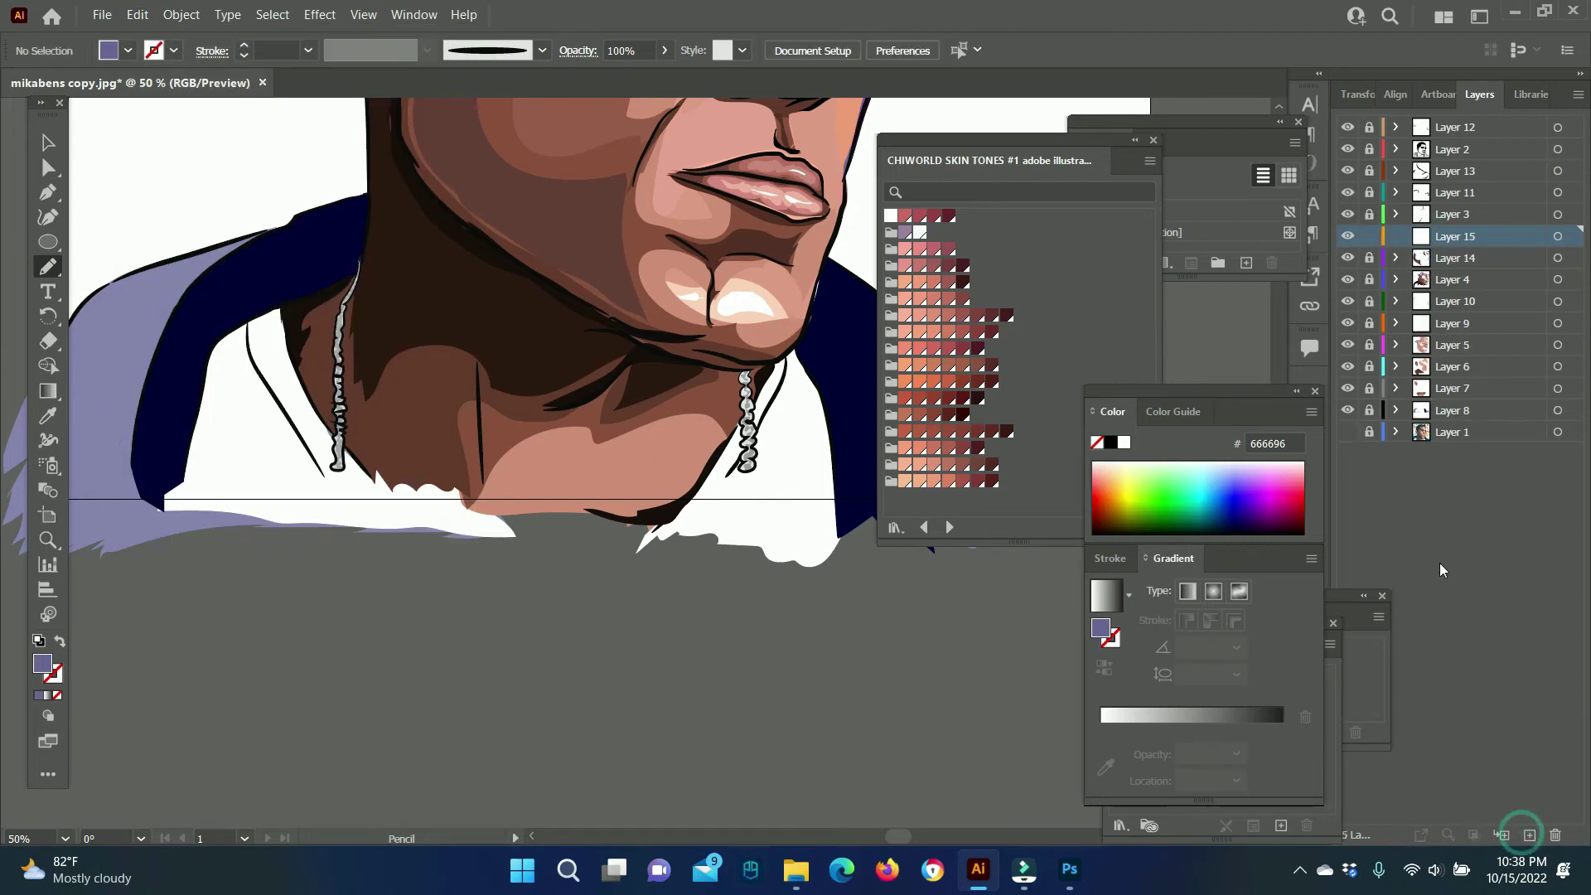
{"action": "left_click_drag", "start_coordinate": [165, 331], "coordinate": [133, 357]}
{"action": "right_click", "coordinate": [149, 277]}
{"action": "key", "text": "shift+e"}
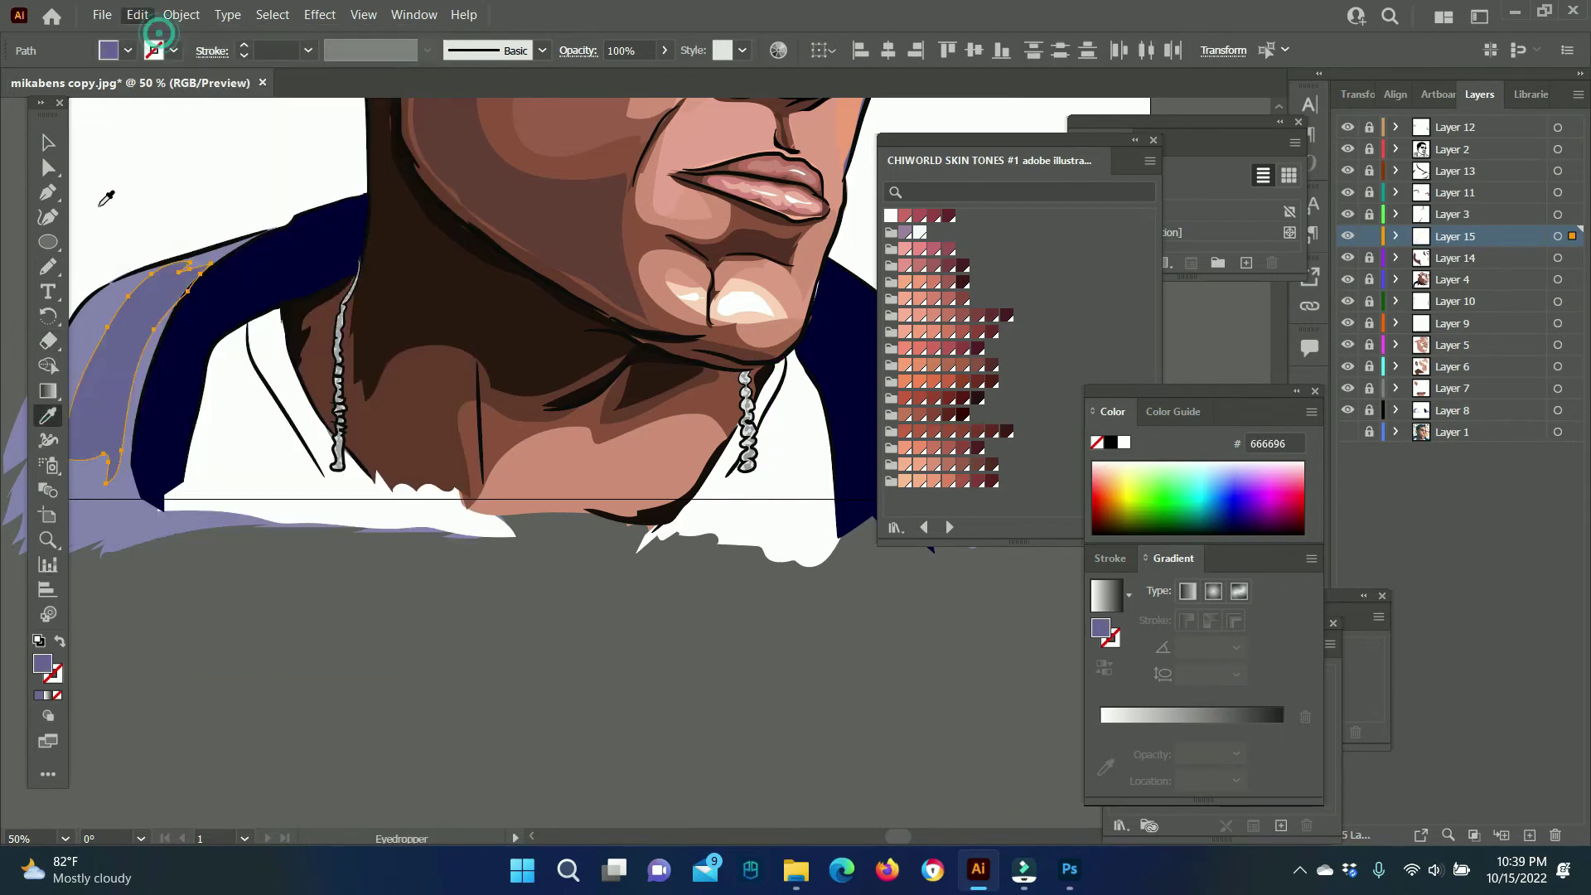
{"action": "left_click", "coordinate": [231, 416]}
With light grey ABABB7 fill, draw shadow shapes on the shirt and right of the chain.
{"action": "double_click", "coordinate": [43, 663]}
{"action": "left_click", "coordinate": [1484, 537]}
{"action": "key", "text": "n"}
{"action": "left_click_drag", "start_coordinate": [234, 412], "coordinate": [267, 351]}
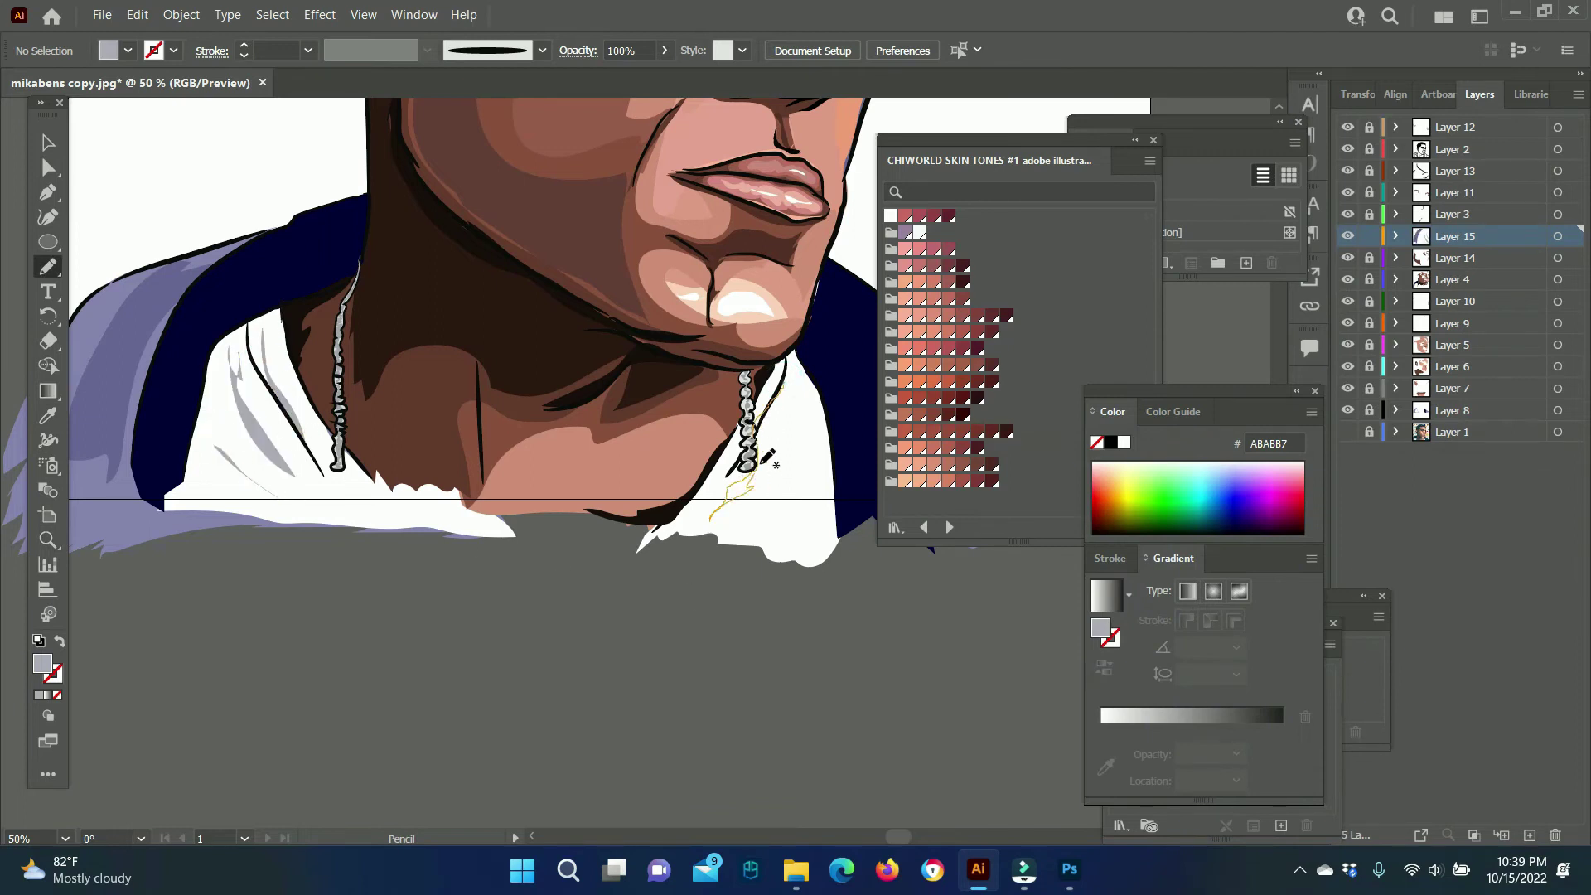
{"action": "left_click_drag", "start_coordinate": [762, 463], "coordinate": [741, 386]}
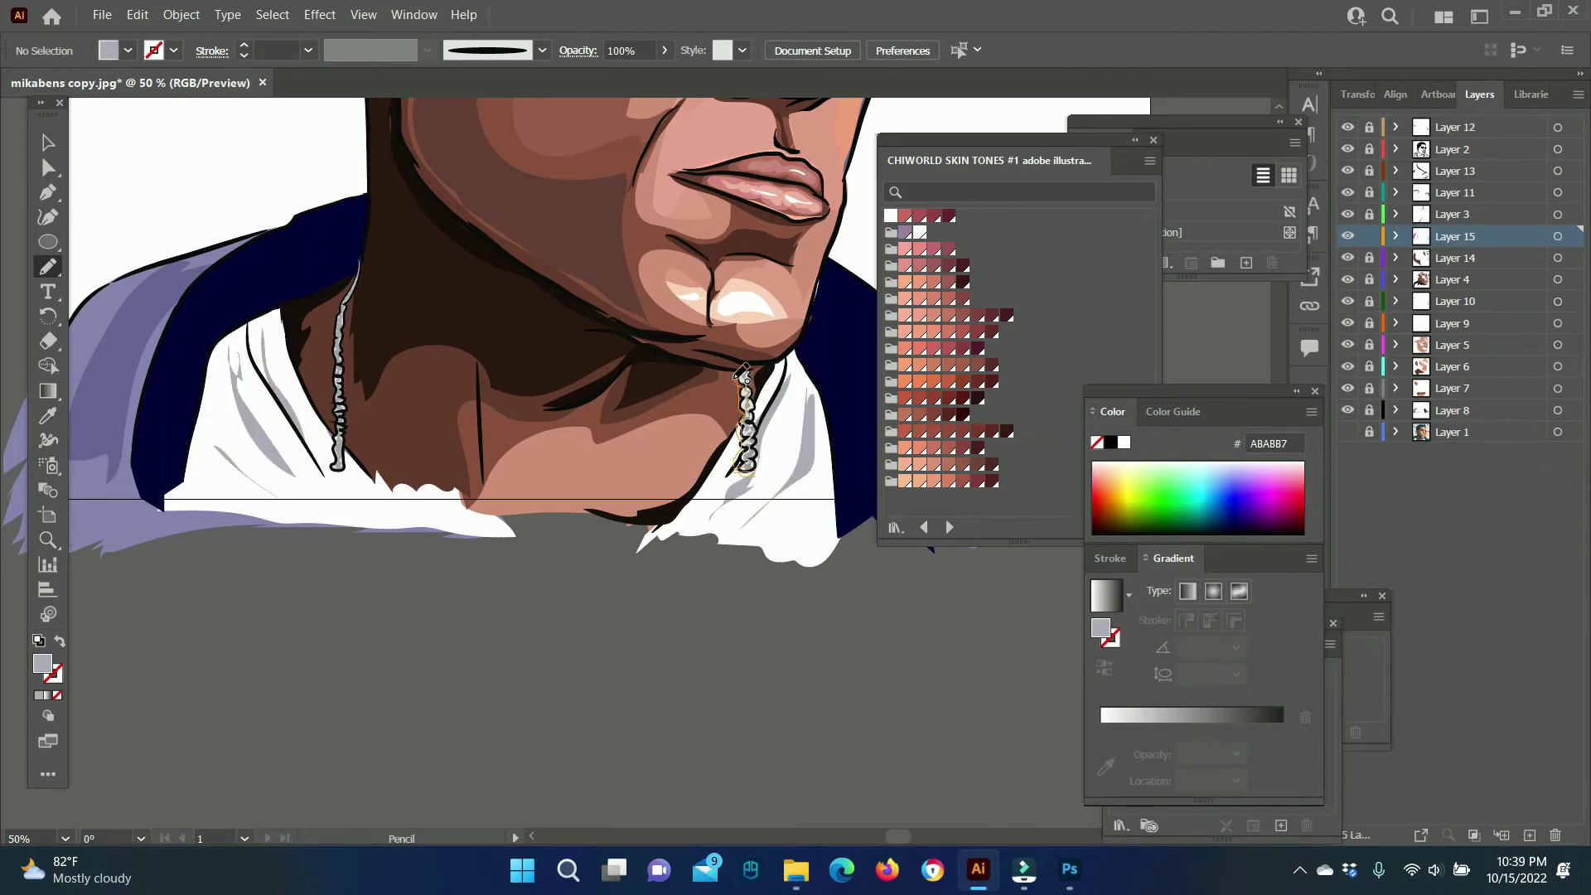
Draw a darker grey 838389 shadow shape beside the left chain.
{"action": "double_click", "coordinate": [42, 663]}
{"action": "left_click", "coordinate": [1484, 535]}
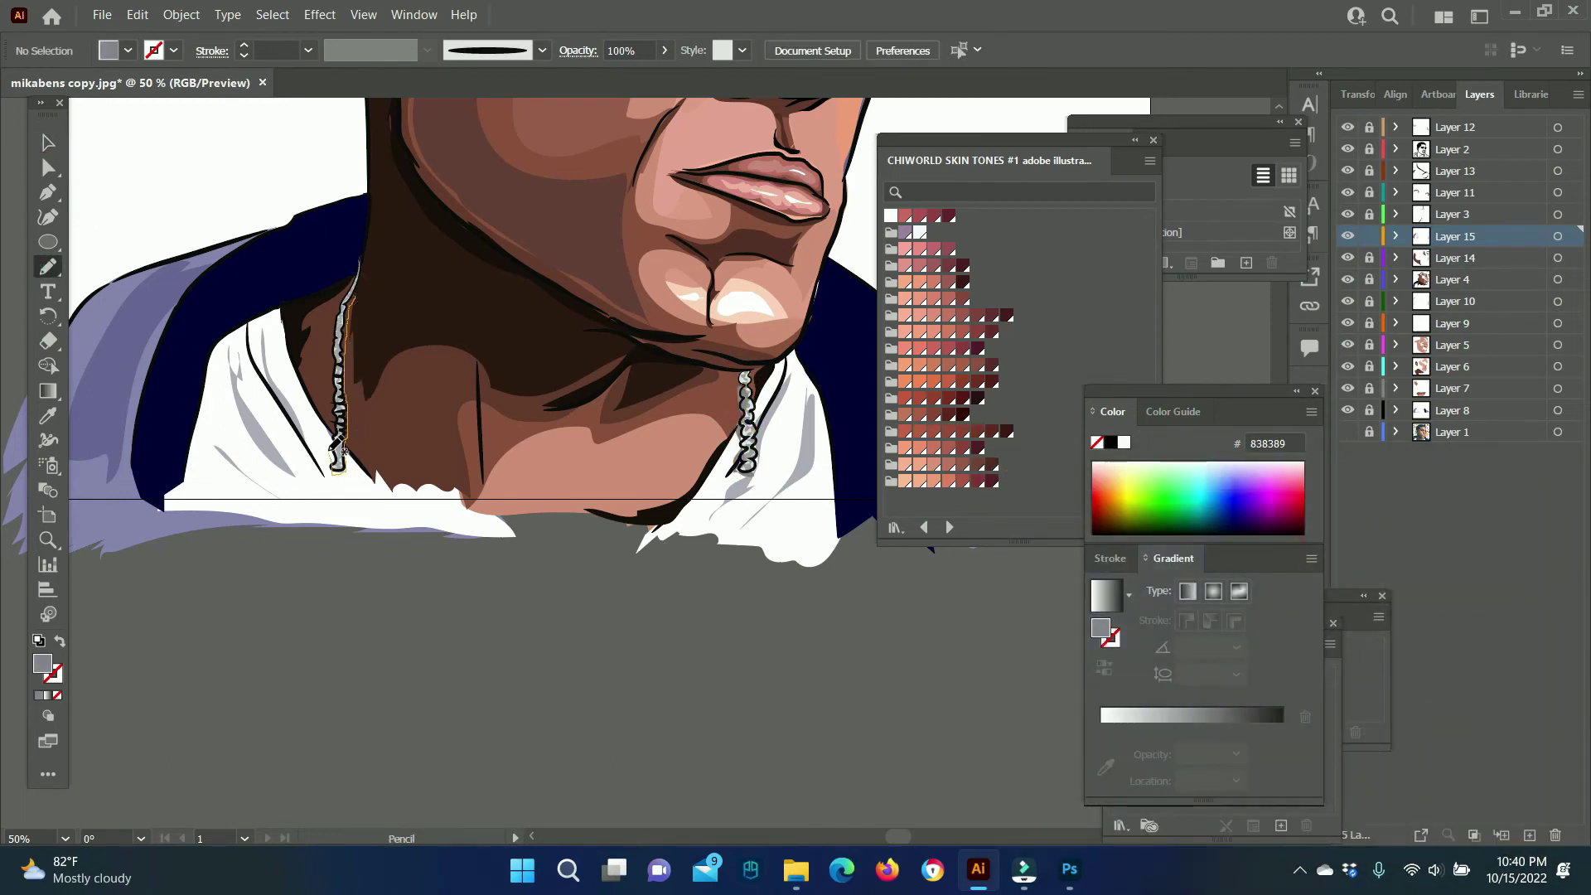
{"action": "left_click_drag", "start_coordinate": [340, 311], "coordinate": [341, 308]}
{"action": "key", "text": "v"}
{"action": "left_click", "coordinate": [550, 704]}
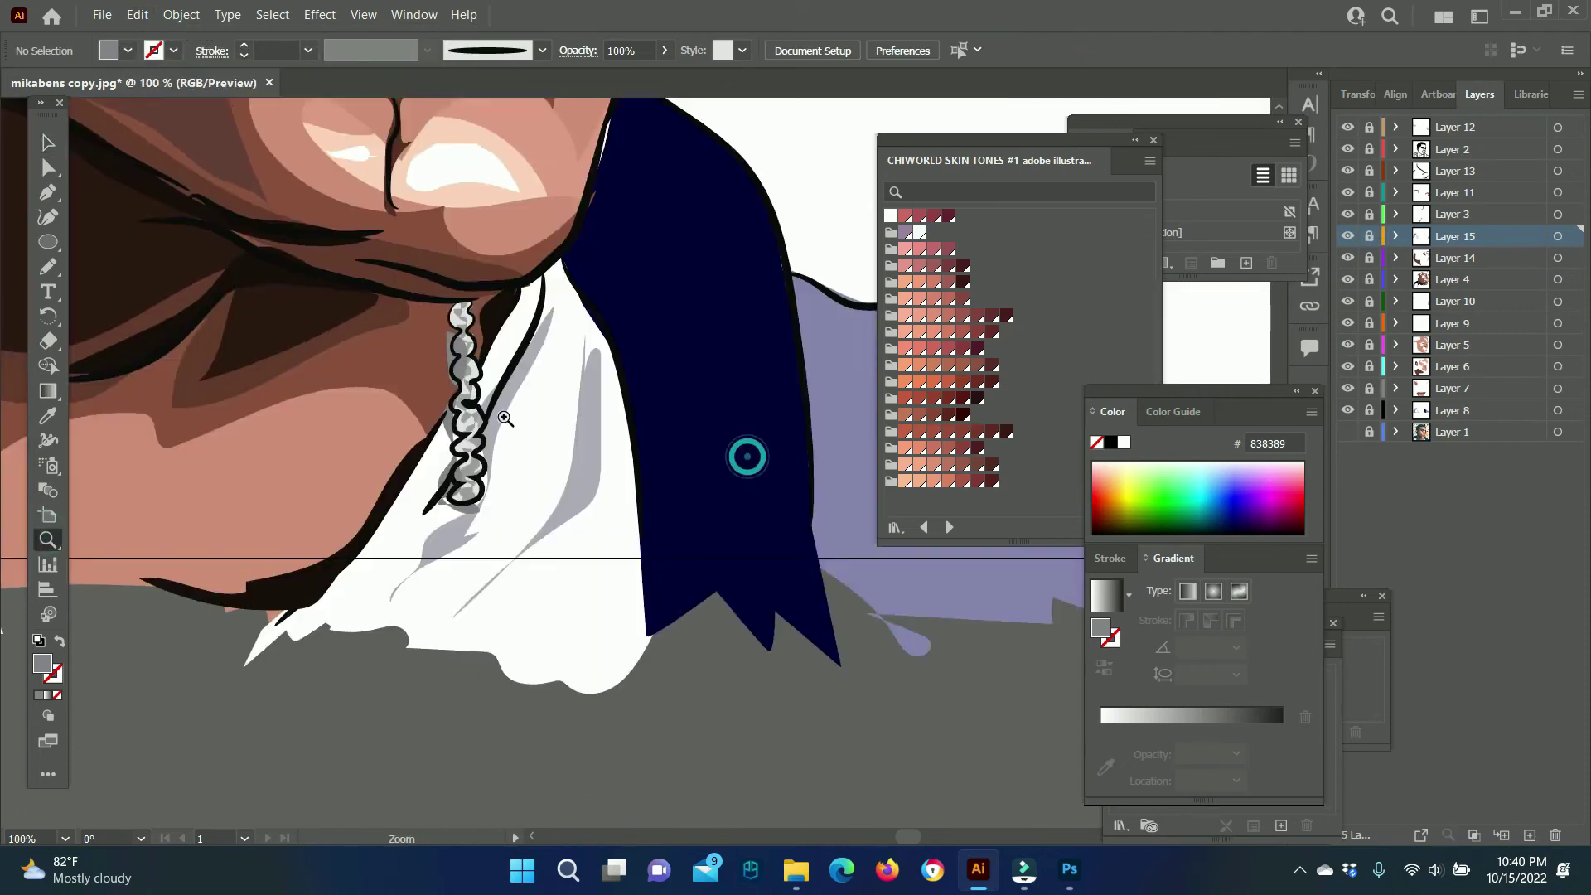
On a new layer with other layers locked, draw a grey shadow outline around the right chain.
{"action": "scroll", "coordinate": [746, 454], "scroll_direction": "up", "scroll_amount": 2}
{"action": "scroll", "coordinate": [745, 454], "scroll_direction": "up", "scroll_amount": 1}
{"action": "left_click_drag", "start_coordinate": [593, 377], "coordinate": [630, 393]}
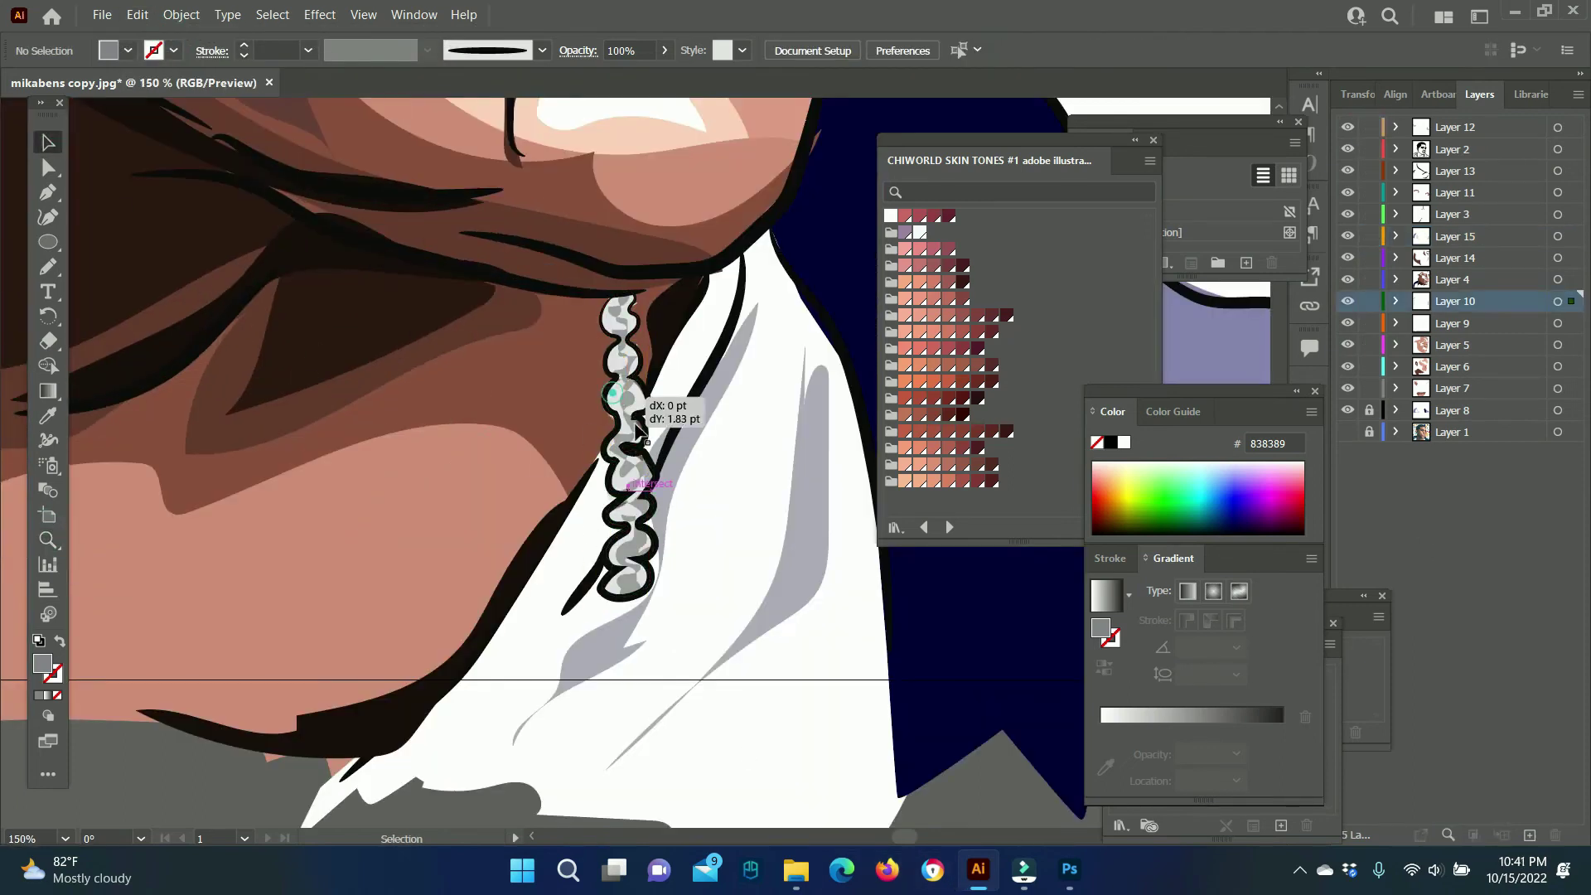
{"action": "left_click", "coordinate": [1530, 835]}
{"action": "left_click_drag", "start_coordinate": [1369, 127], "coordinate": [1369, 410]}
{"action": "double_click", "coordinate": [43, 663]}
{"action": "left_click", "coordinate": [1005, 568]}
{"action": "key", "text": "Return"}
{"action": "left_click", "coordinate": [47, 266]}
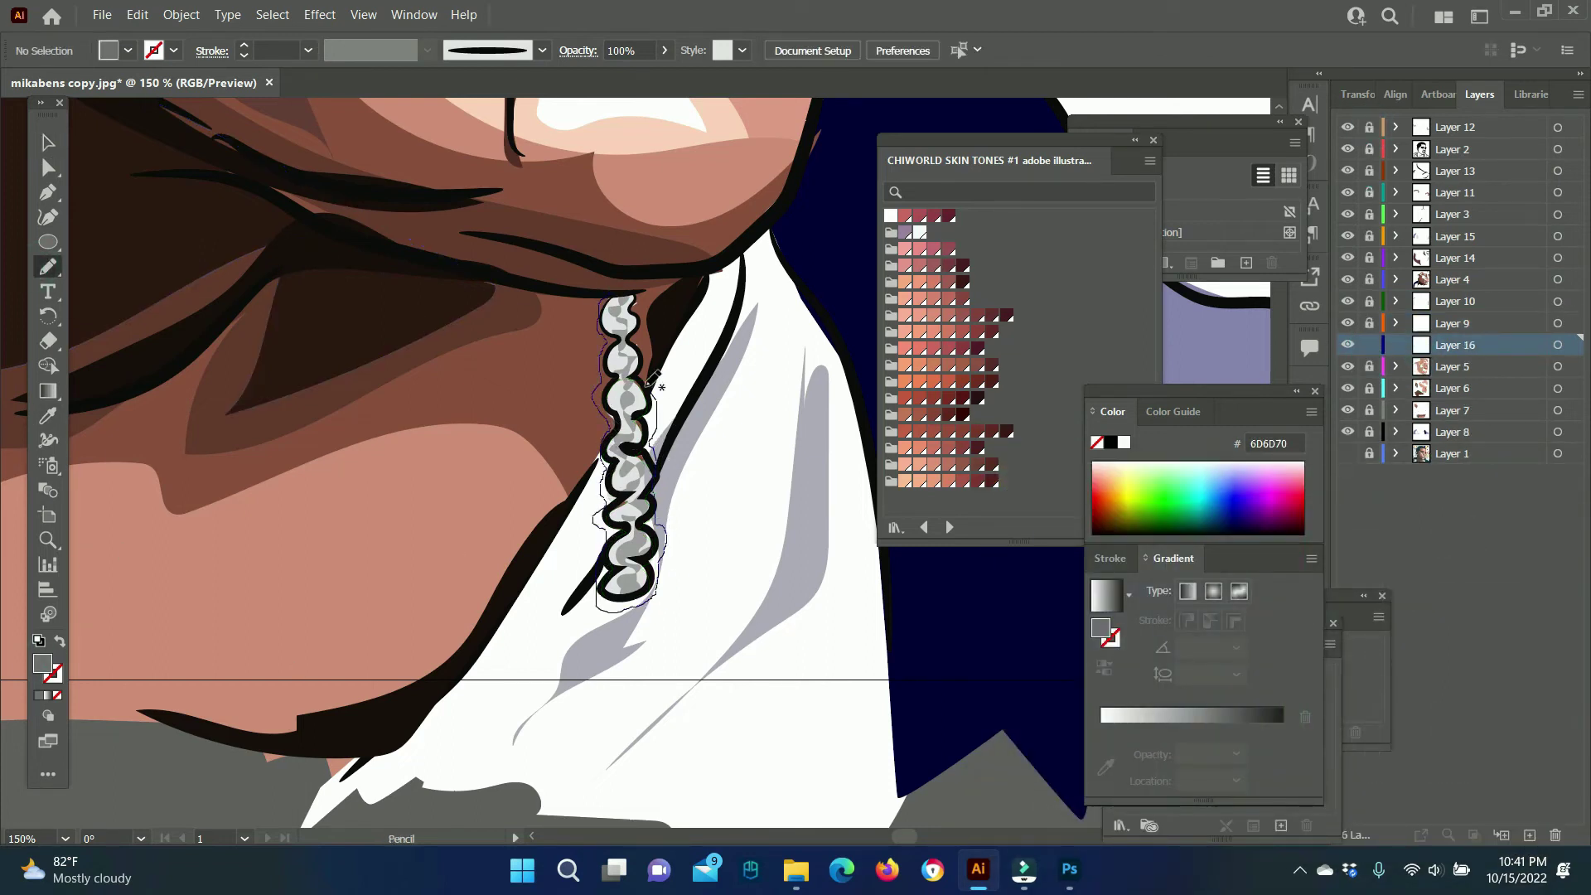
{"action": "left_click_drag", "start_coordinate": [617, 286], "coordinate": [620, 290]}
{"action": "key", "text": "v"}
Set the fill to dark grey 3B3B3D, unlock layers, and add a new layer above the shirt.
{"action": "double_click", "coordinate": [42, 663]}
{"action": "left_click", "coordinate": [1014, 682]}
{"action": "key", "text": "Return"}
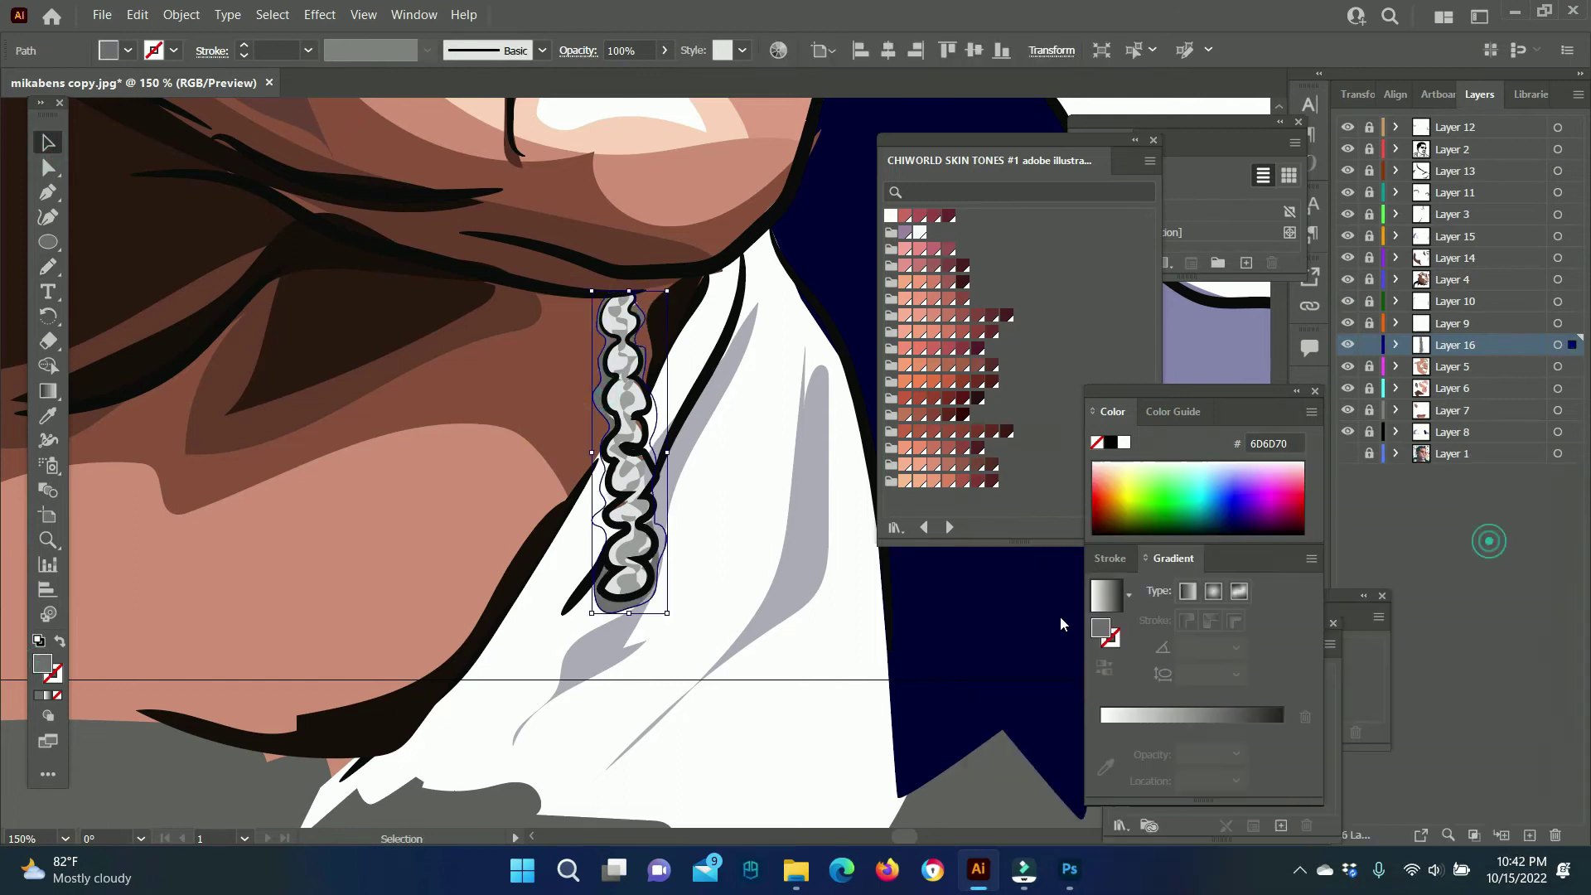
{"action": "left_click_drag", "start_coordinate": [1369, 236], "coordinate": [1369, 323]}
{"action": "left_click", "coordinate": [657, 391]}
{"action": "left_click", "coordinate": [675, 534]}
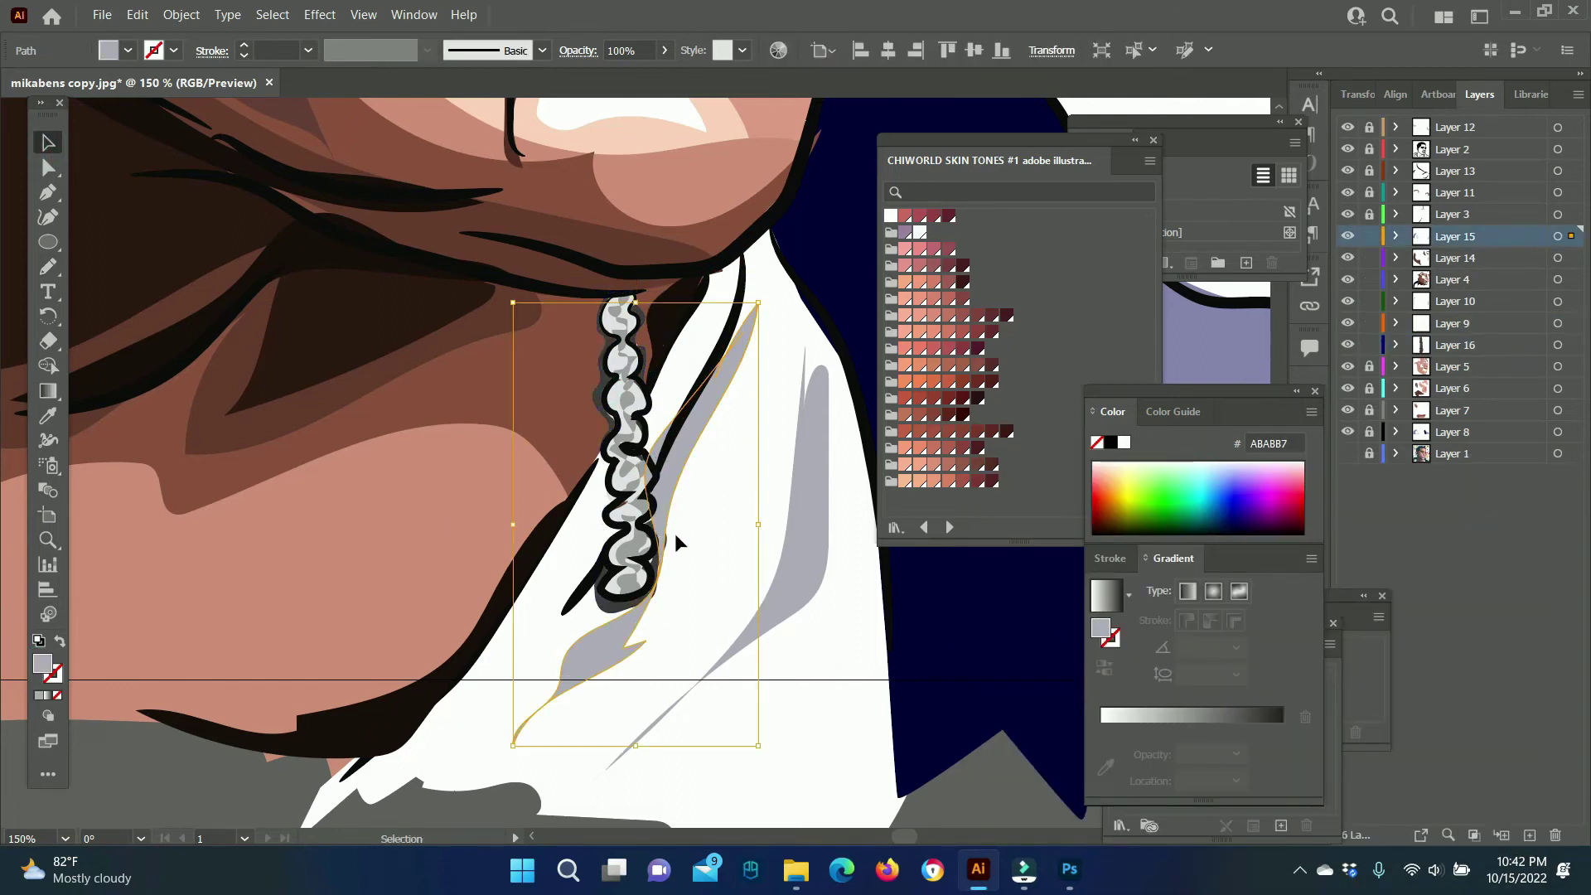
{"action": "left_click", "coordinate": [609, 516]}
{"action": "left_click", "coordinate": [1528, 834]}
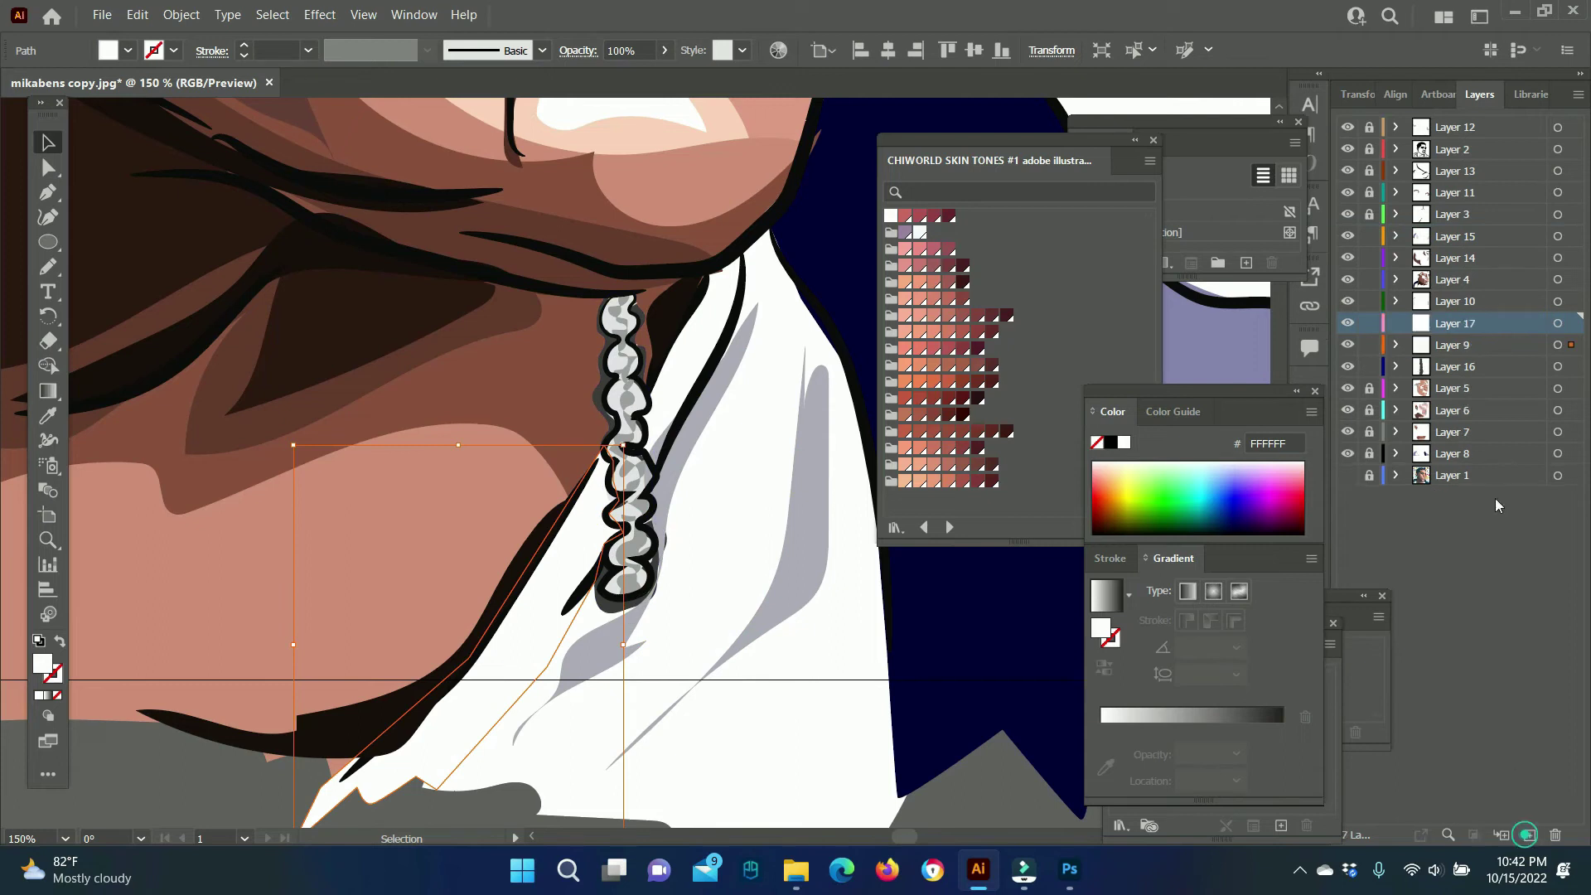
Draw dark grey shadows along the beads' left side and beside the right chain.
{"action": "key", "text": "ctrl+shift+a"}
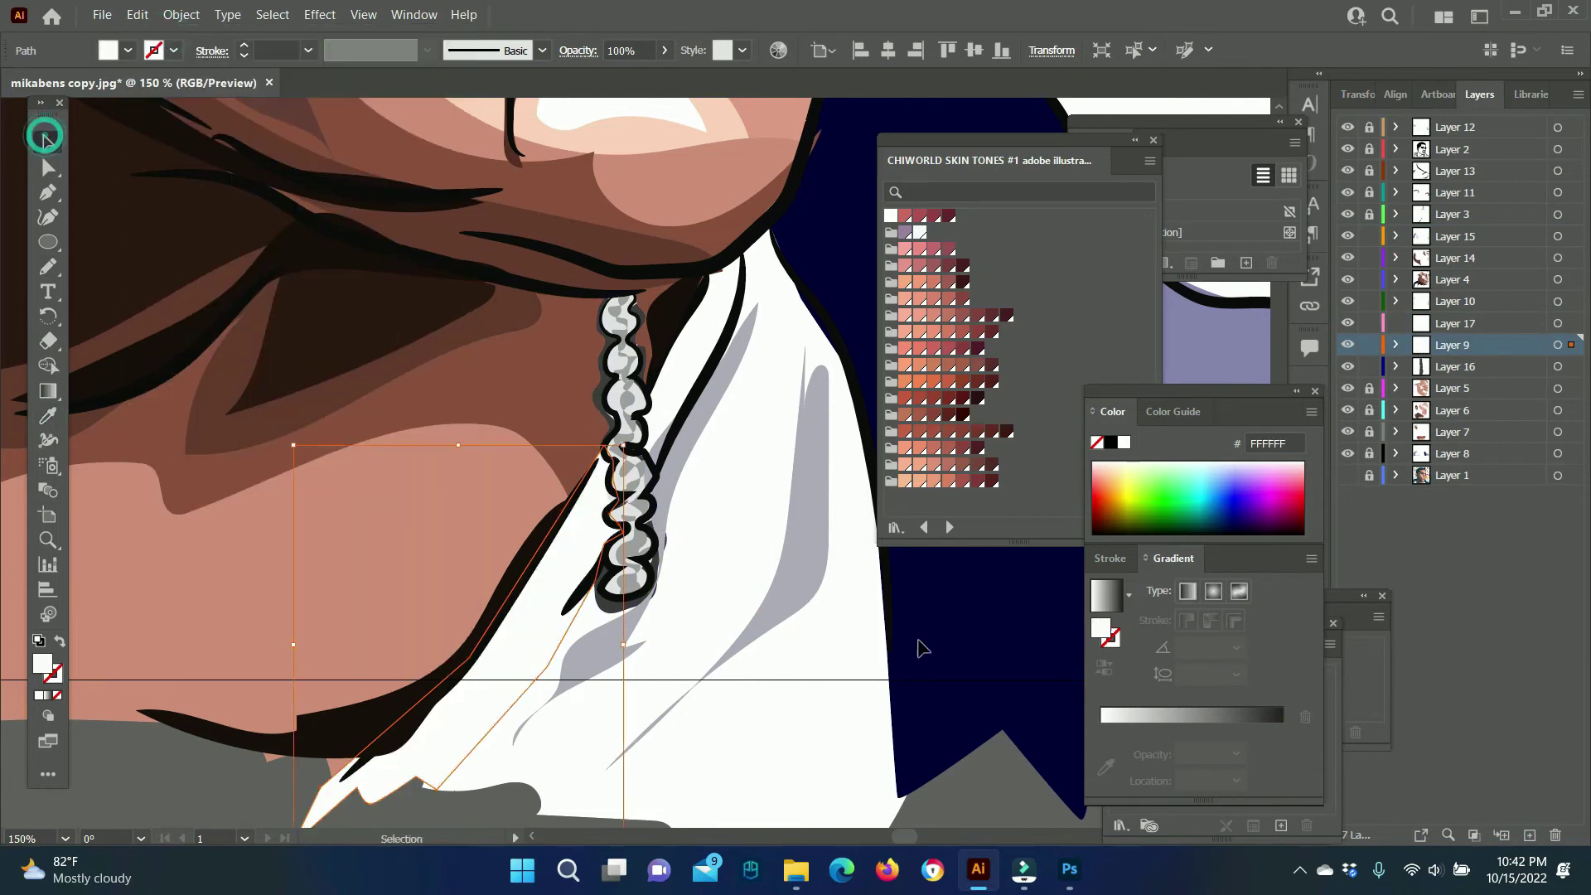
{"action": "left_click", "coordinate": [47, 415]}
{"action": "left_click", "coordinate": [634, 459]}
{"action": "key", "text": "n"}
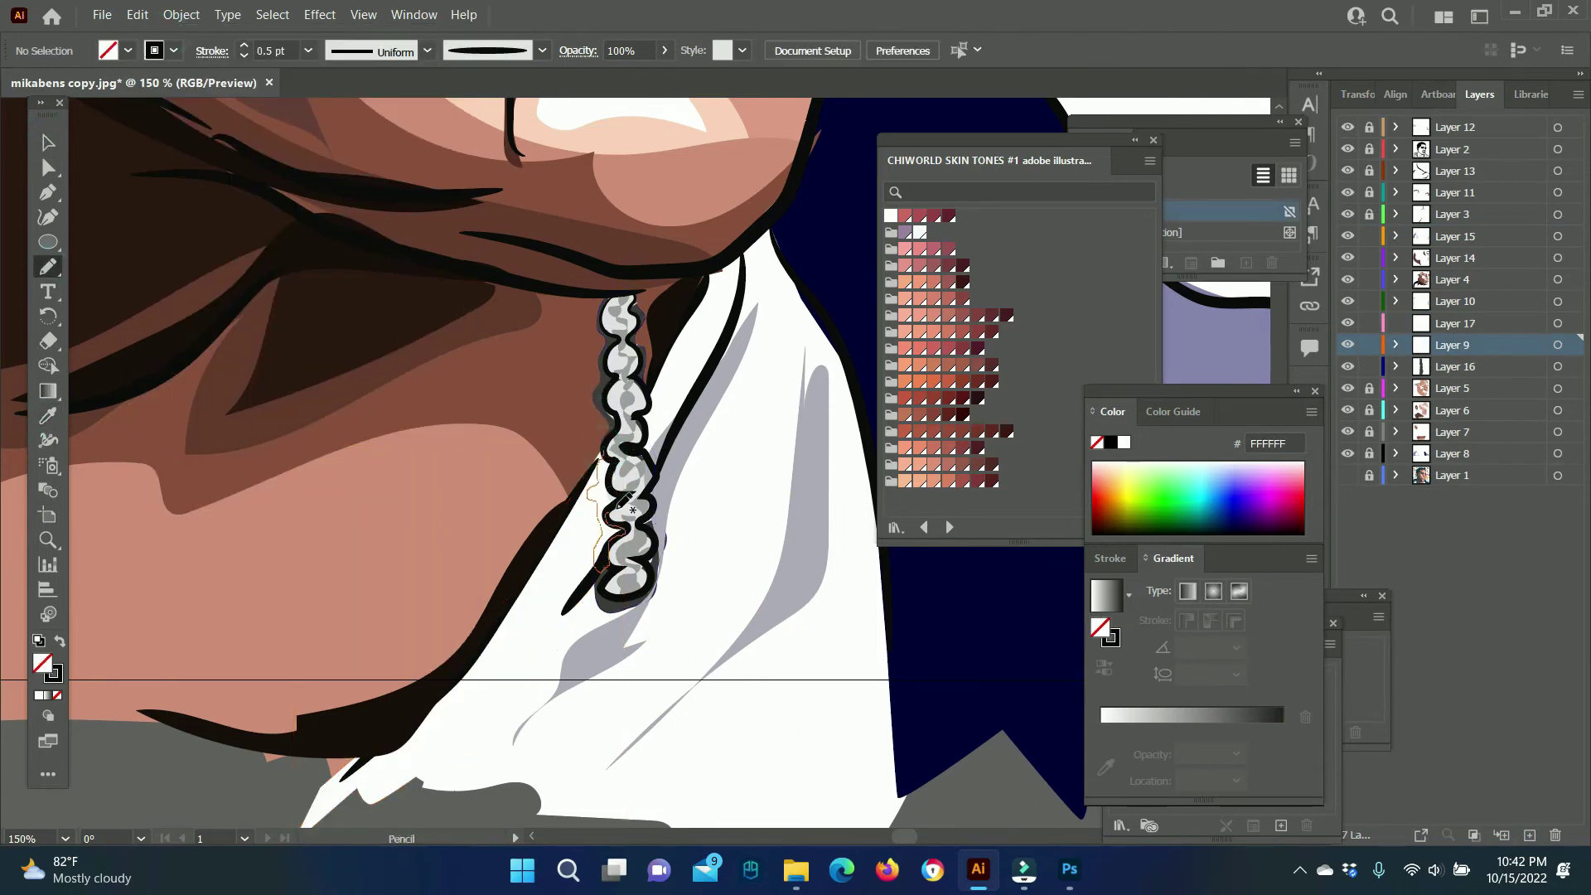
{"action": "double_click", "coordinate": [53, 673]}
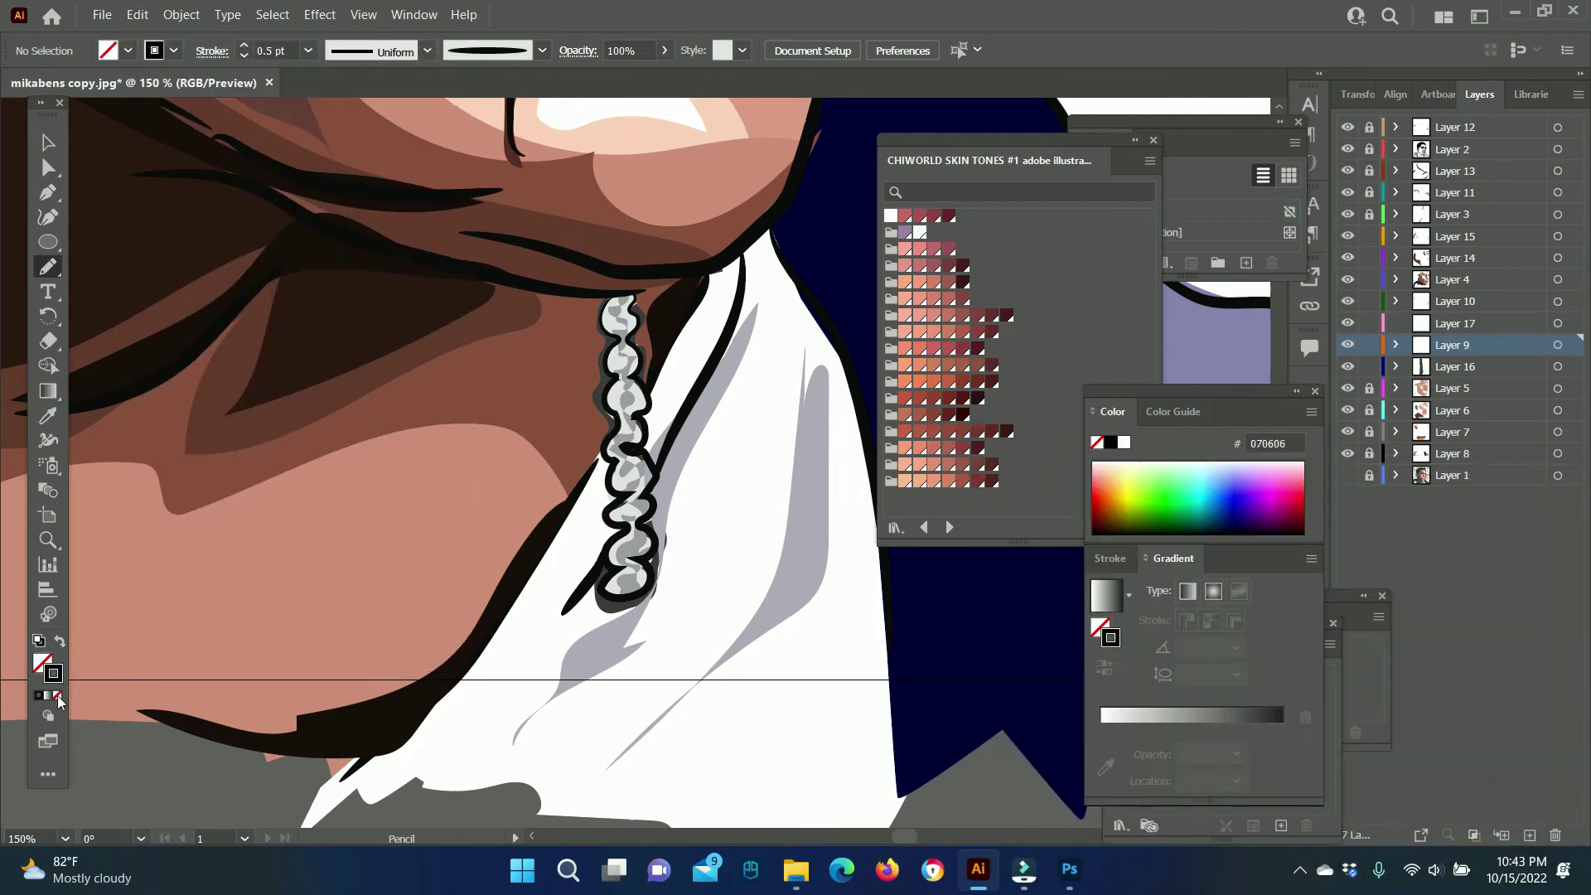
{"action": "left_click", "coordinate": [1489, 538]}
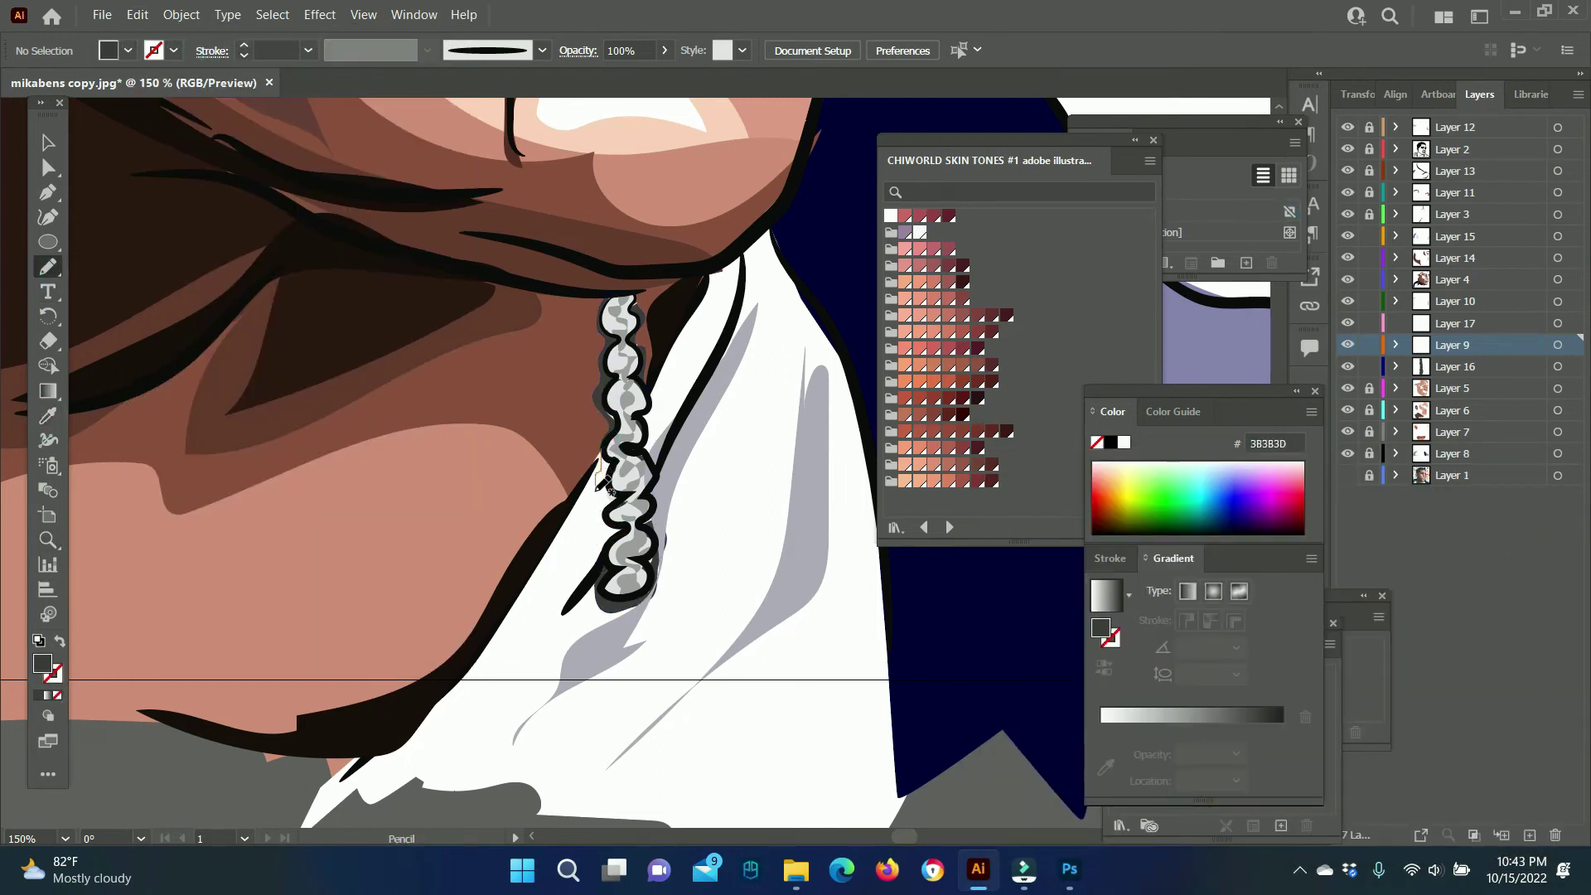
{"action": "left_click_drag", "start_coordinate": [617, 466], "coordinate": [603, 493]}
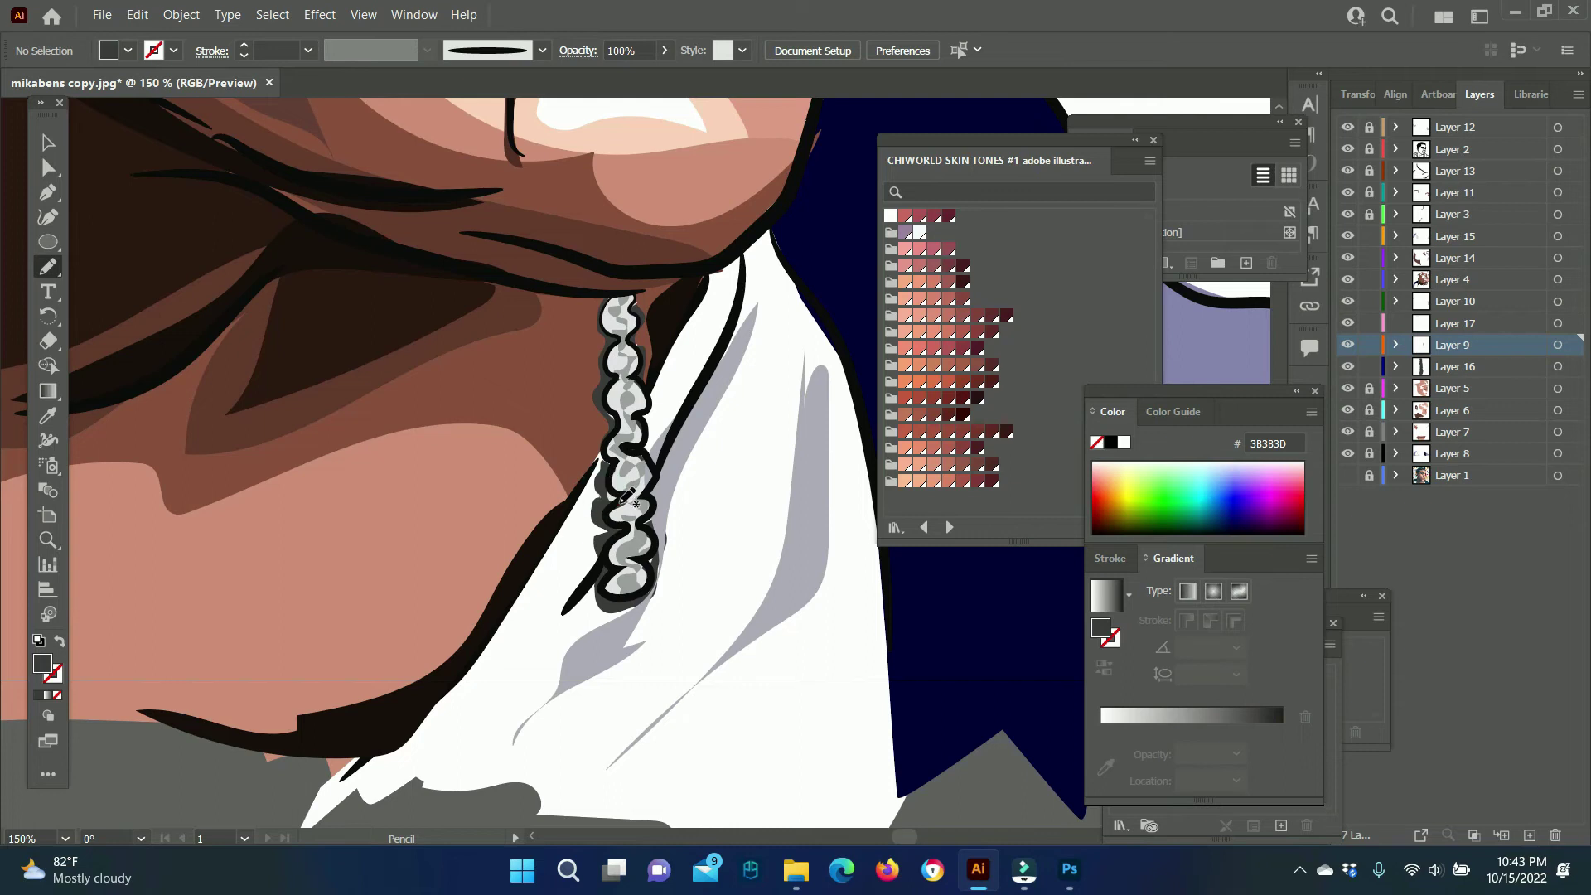
{"action": "left_click_drag", "start_coordinate": [666, 404], "coordinate": [662, 445]}
{"action": "left_click", "coordinate": [229, 296], "text": "ctrl"}
{"action": "left_click", "coordinate": [128, 227], "text": "ctrl"}
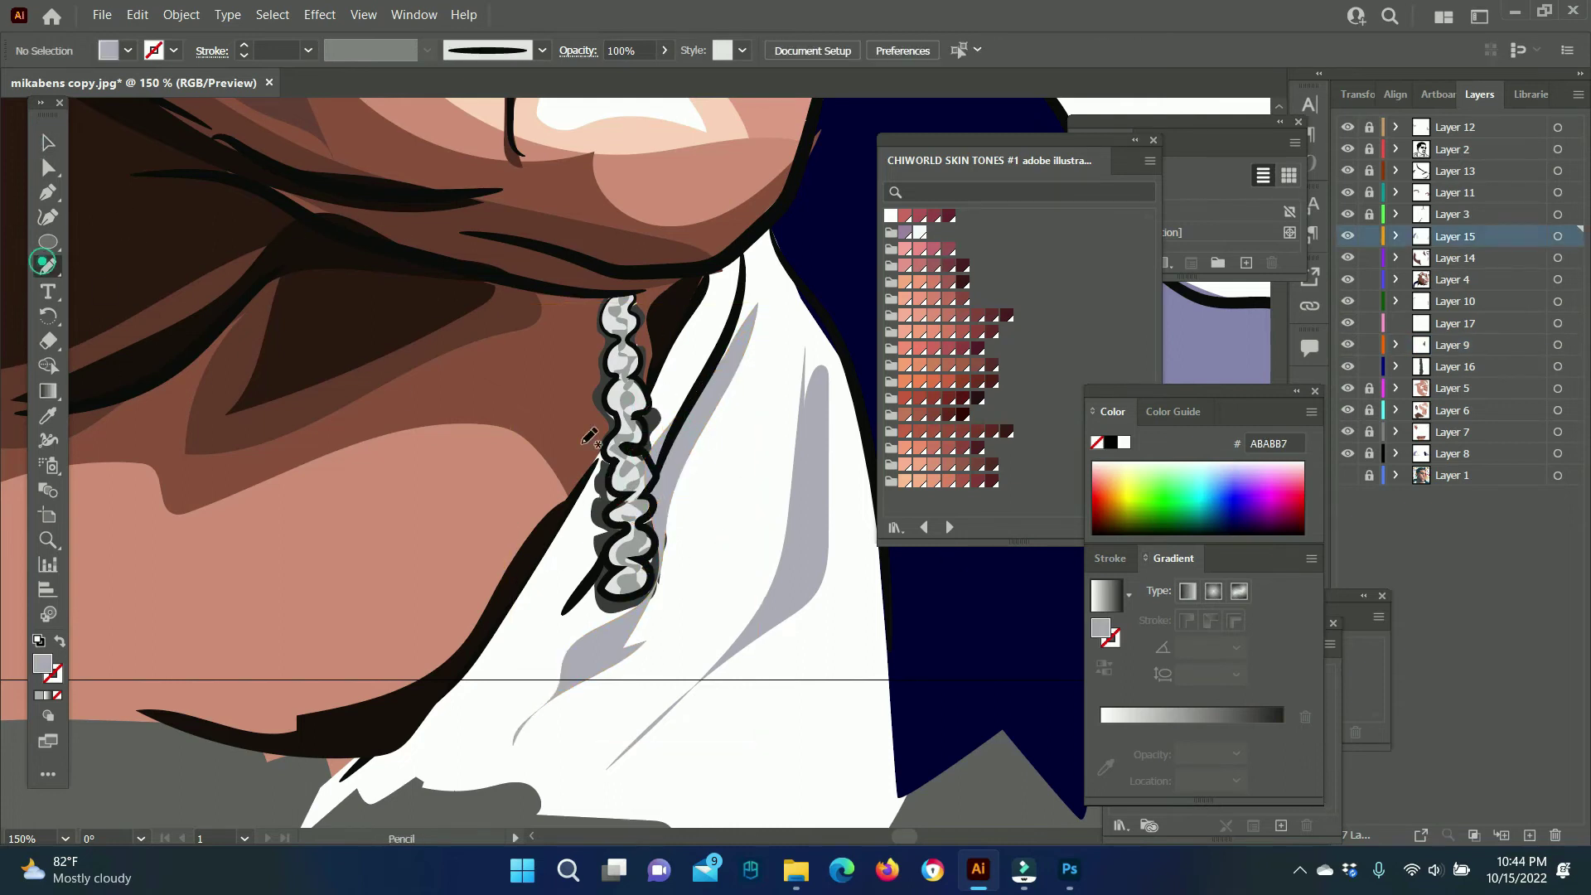
{"action": "key", "text": "v"}
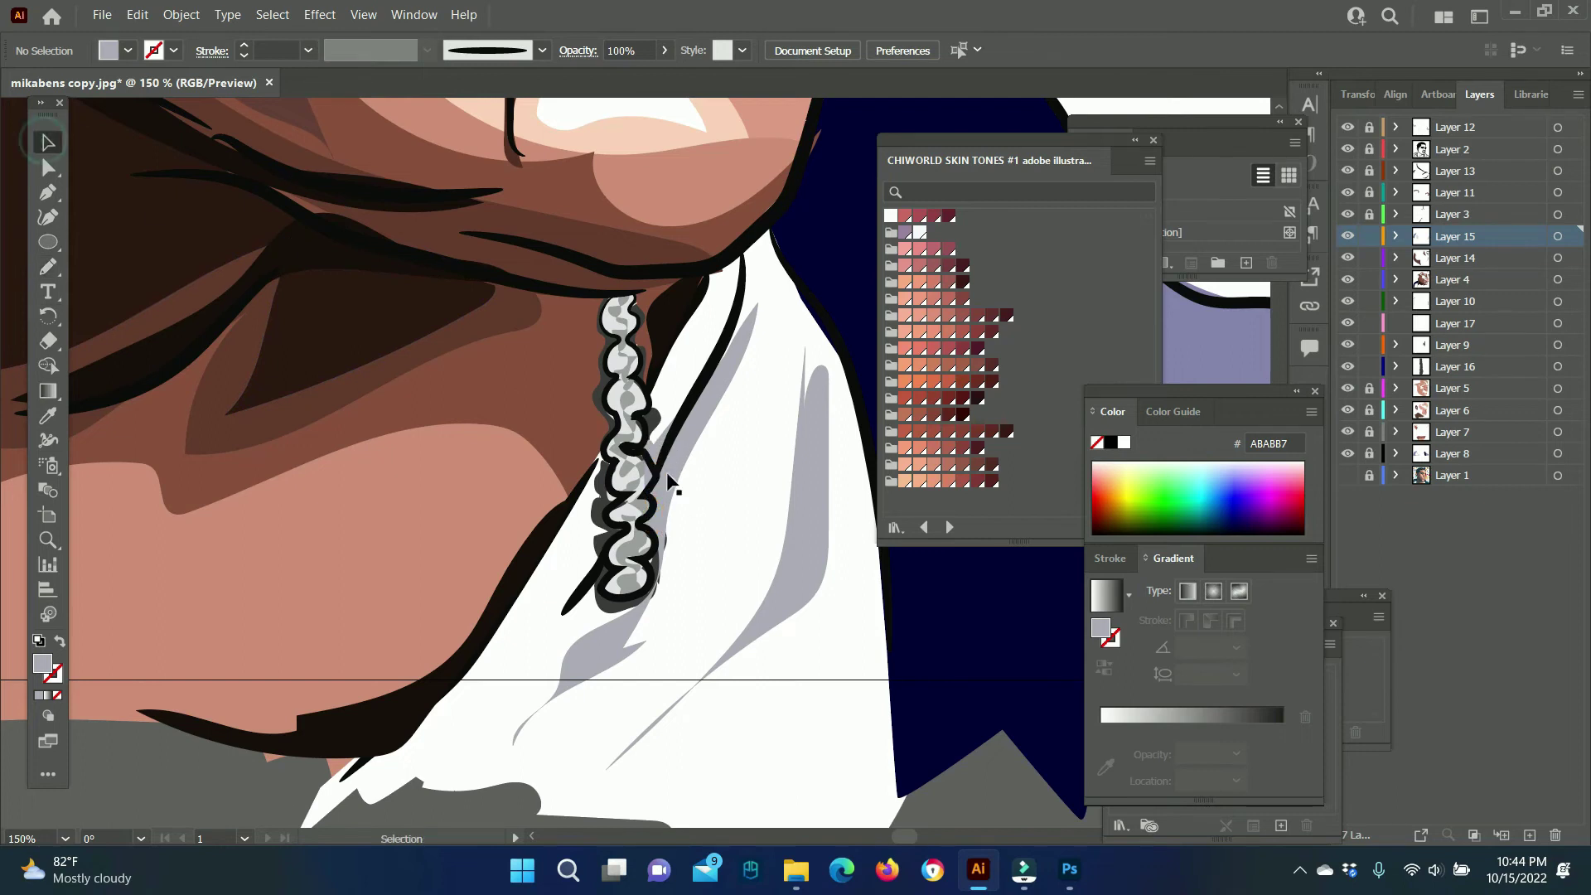
{"action": "left_click_drag", "start_coordinate": [903, 837], "coordinate": [873, 837]}
Draw a dark shape along the left chain, then delete it.
{"action": "scroll", "coordinate": [580, 414], "scroll_direction": "up", "scroll_amount": 3}
{"action": "key", "text": "n"}
{"action": "left_click_drag", "start_coordinate": [557, 131], "coordinate": [515, 220]}
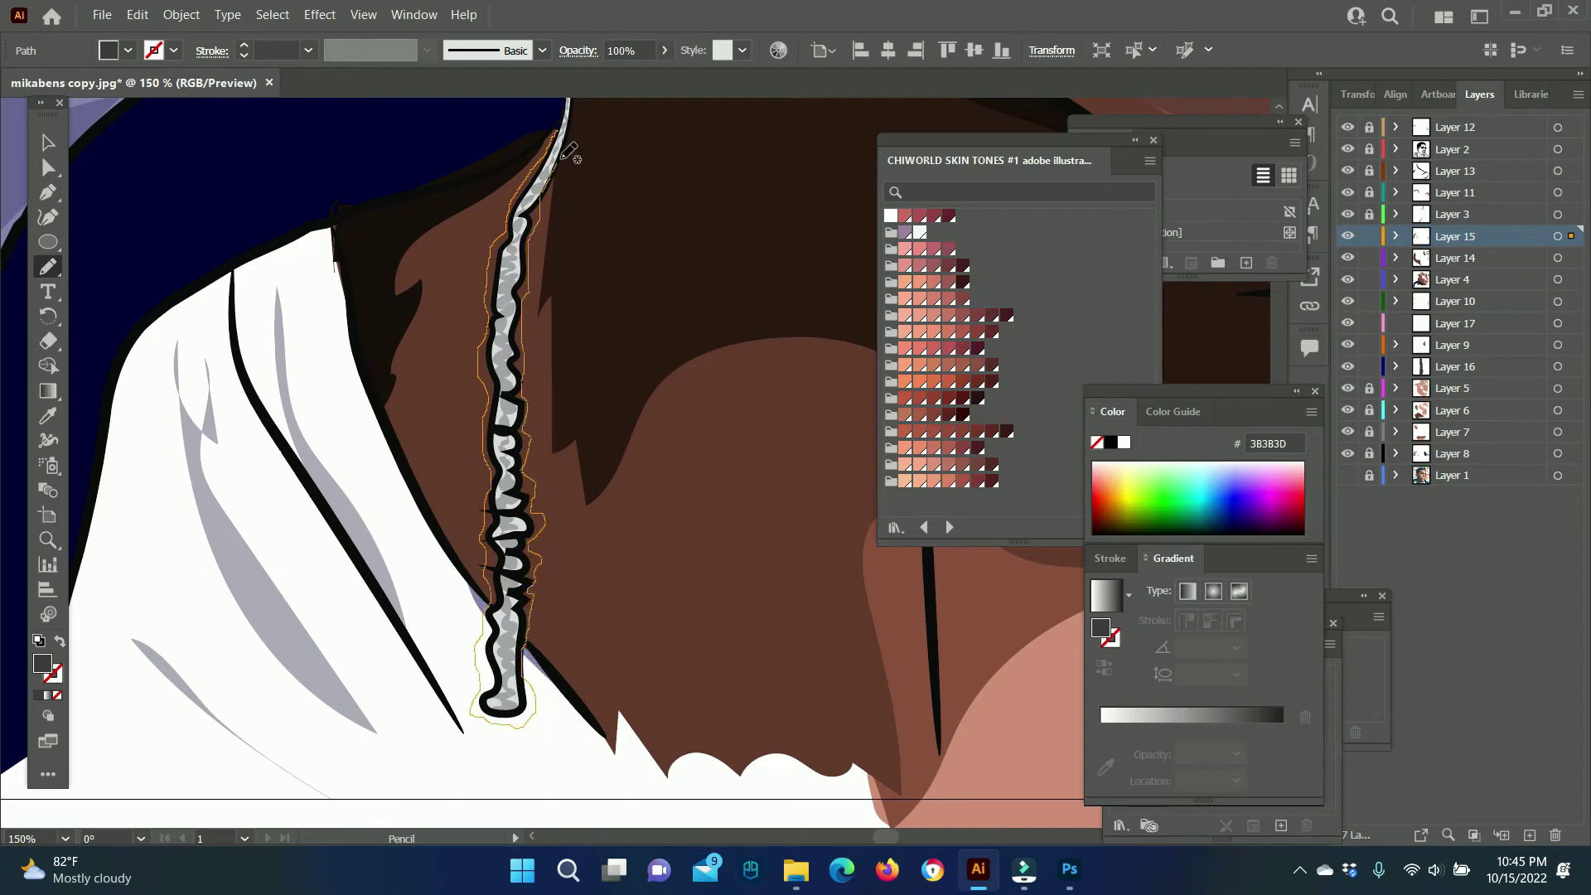
{"action": "key", "text": "v"}
{"action": "key", "text": "Delete"}
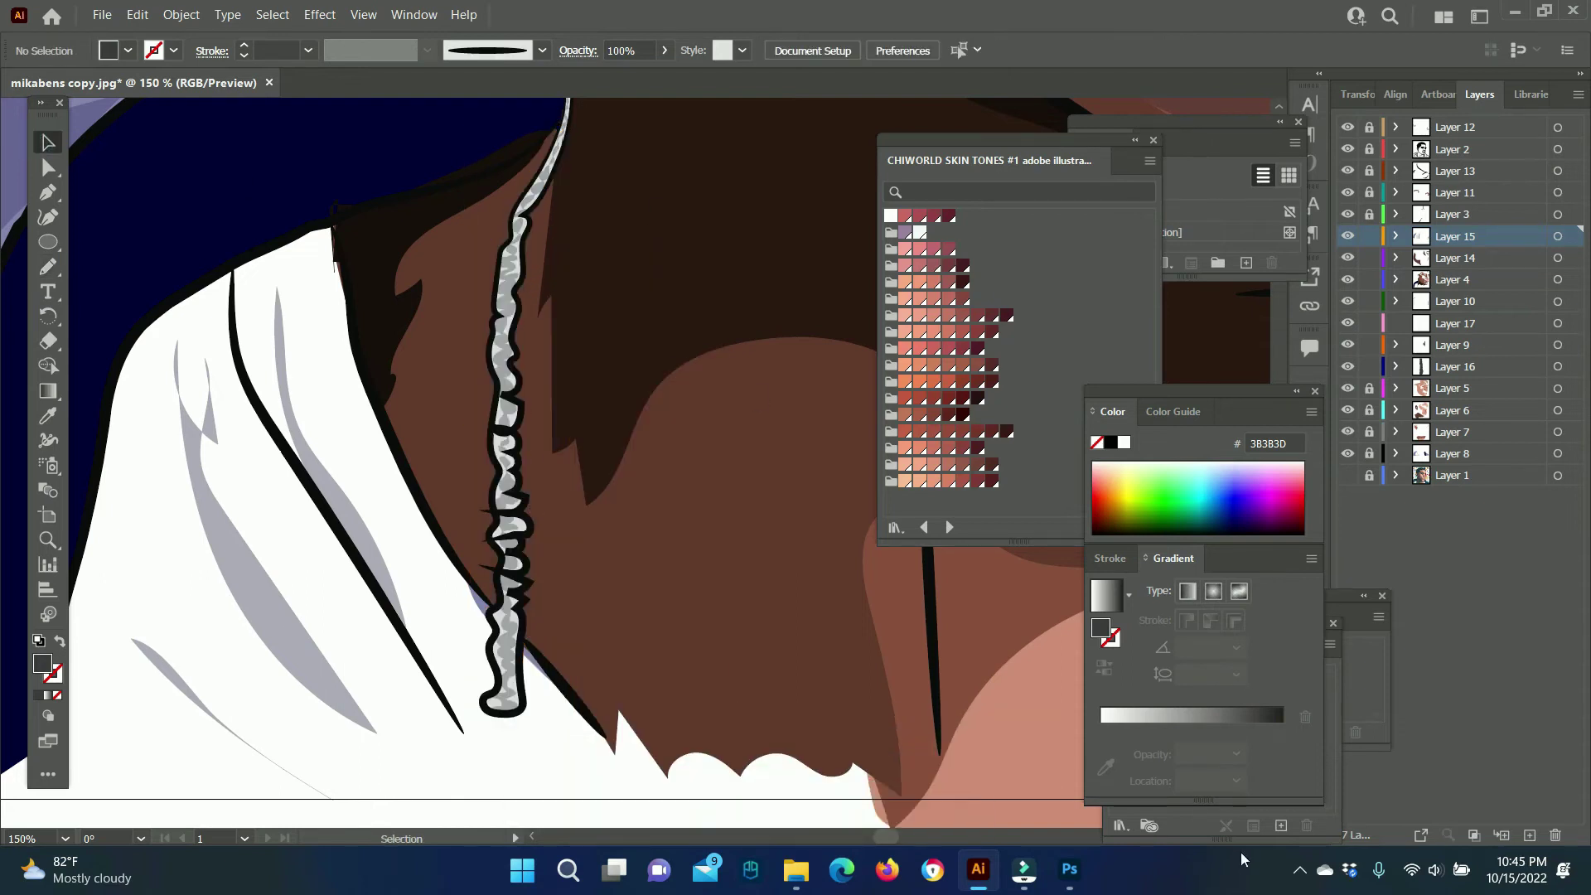
Lock Layer 15, make Layer 17 active, and set the fill to grey 575759.
{"action": "left_click", "coordinate": [1363, 323]}
{"action": "left_click", "coordinate": [1369, 236]}
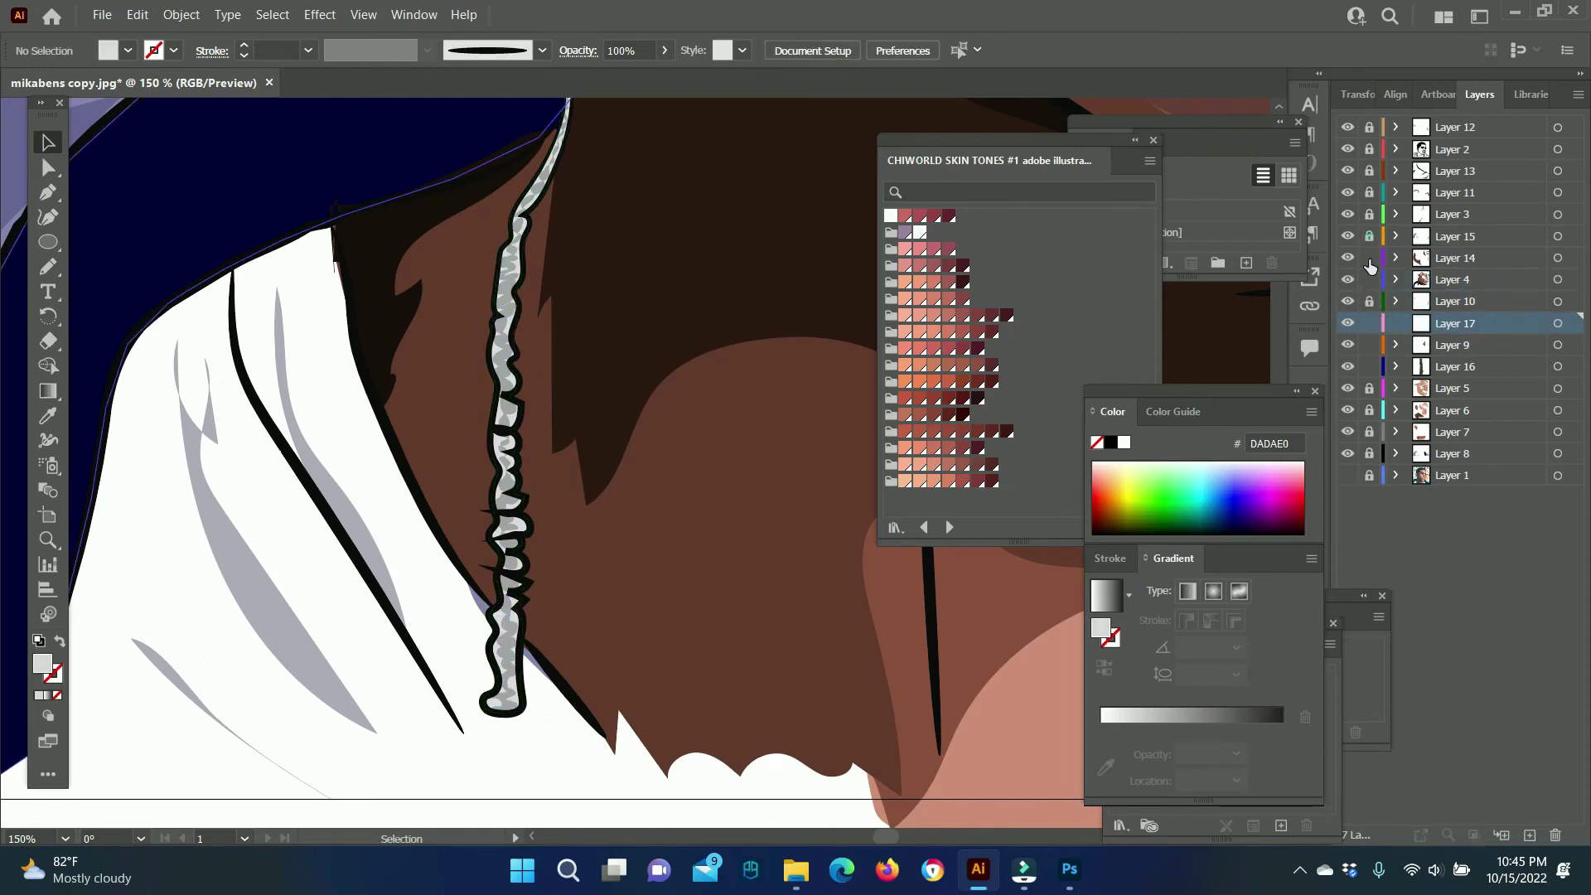
{"action": "left_click", "coordinate": [47, 266]}
{"action": "double_click", "coordinate": [43, 664]}
{"action": "left_click", "coordinate": [1489, 536]}
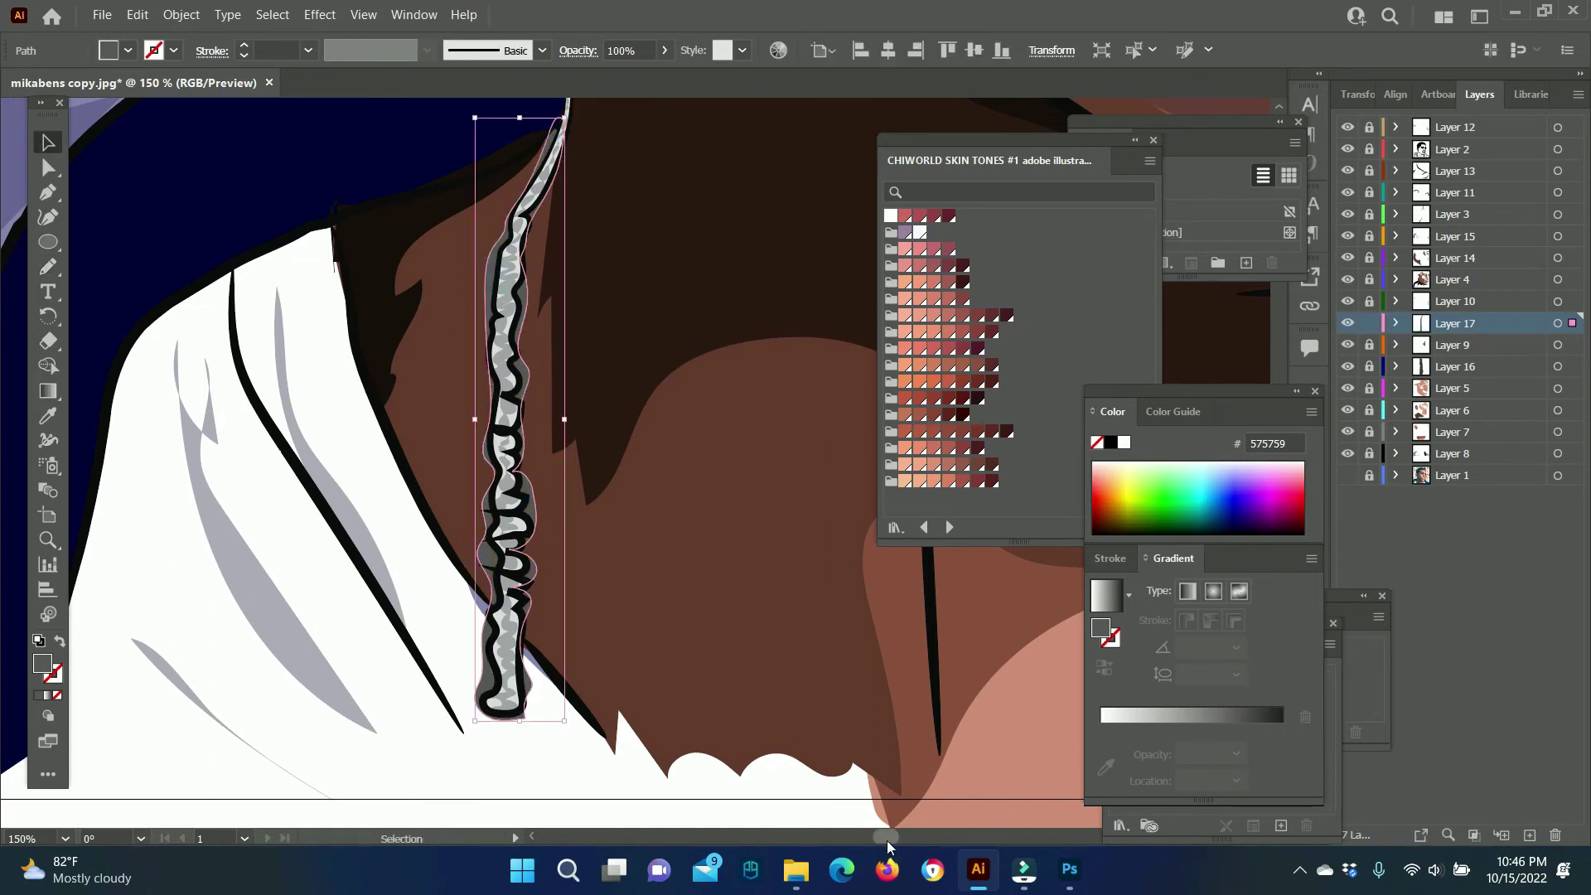
{"action": "scroll", "coordinate": [63, 156], "scroll_direction": "right", "scroll_amount": 10}
{"action": "key", "text": "ctrl+minus"}
{"action": "key", "text": "ctrl+minus"}
{"action": "key", "text": "ctrl+minus"}
Add Layer 18 above Layer 4 and draw a near-black 05051C shape along the right jacket edge.
{"action": "key", "text": "v"}
{"action": "left_click", "coordinate": [345, 622]}
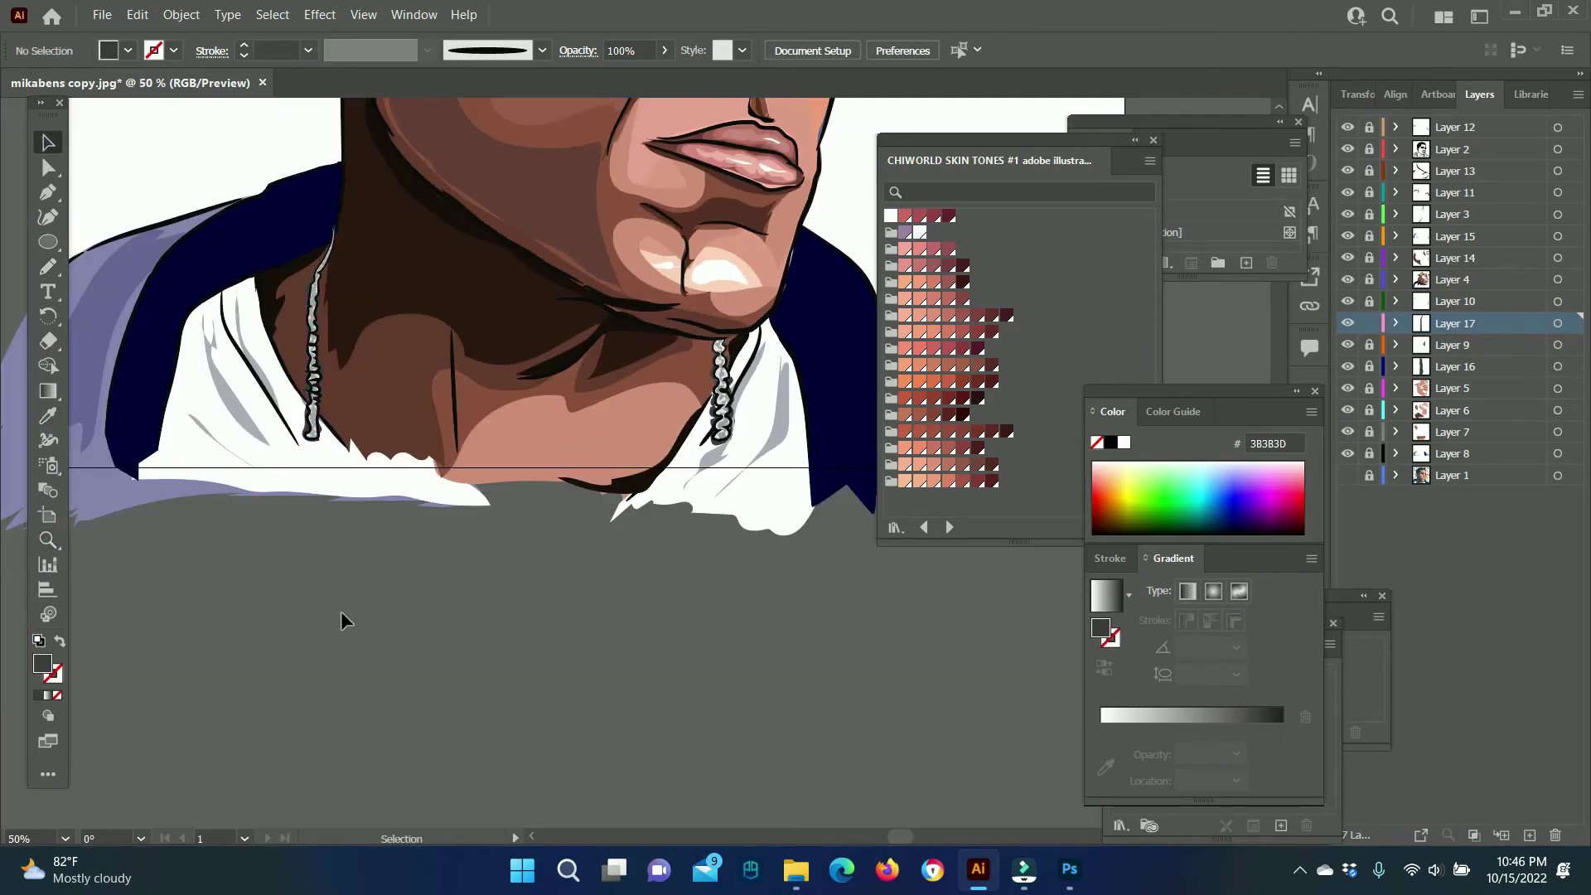
{"action": "scroll", "coordinate": [345, 622], "scroll_direction": "up", "scroll_amount": 3}
{"action": "left_click", "coordinate": [1369, 323]}
{"action": "left_click", "coordinate": [1370, 279]}
{"action": "left_click", "coordinate": [1530, 834]}
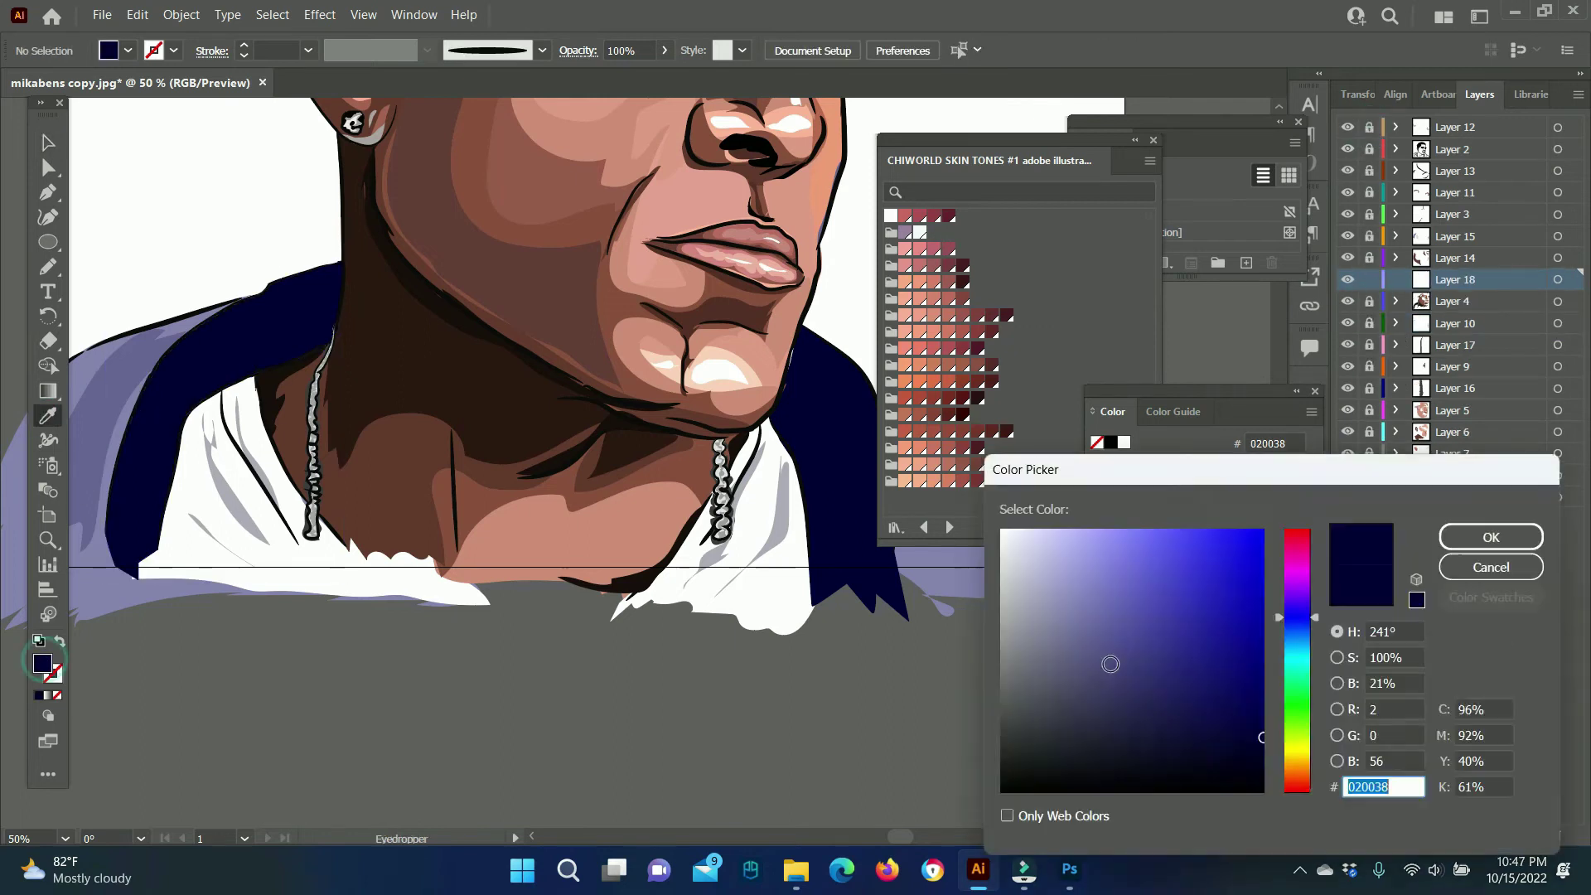
{"action": "key", "text": "n"}
{"action": "left_click_drag", "start_coordinate": [336, 295], "coordinate": [200, 375]}
{"action": "left_click_drag", "start_coordinate": [340, 300], "coordinate": [337, 303]}
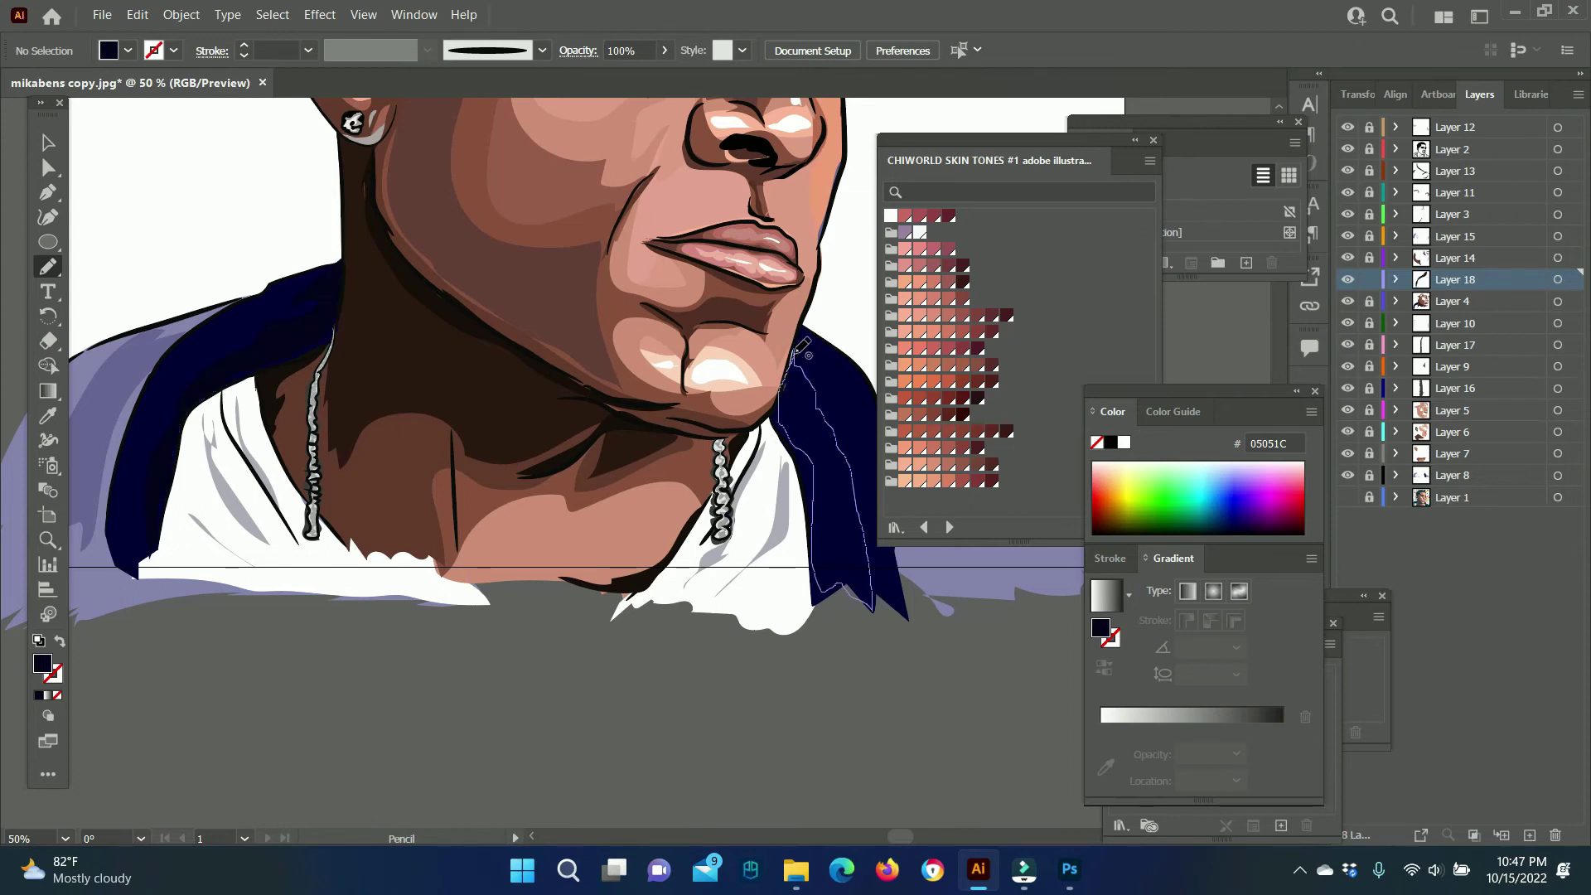
{"action": "left_click_drag", "start_coordinate": [800, 344], "coordinate": [798, 349]}
Zoom out to the whole portrait and delete the reference photo layer, Layer 1.
{"action": "key", "text": "ctrl+minus"}
{"action": "key", "text": "ctrl+minus"}
{"action": "key", "text": "z"}
{"action": "left_click", "coordinate": [526, 416]}
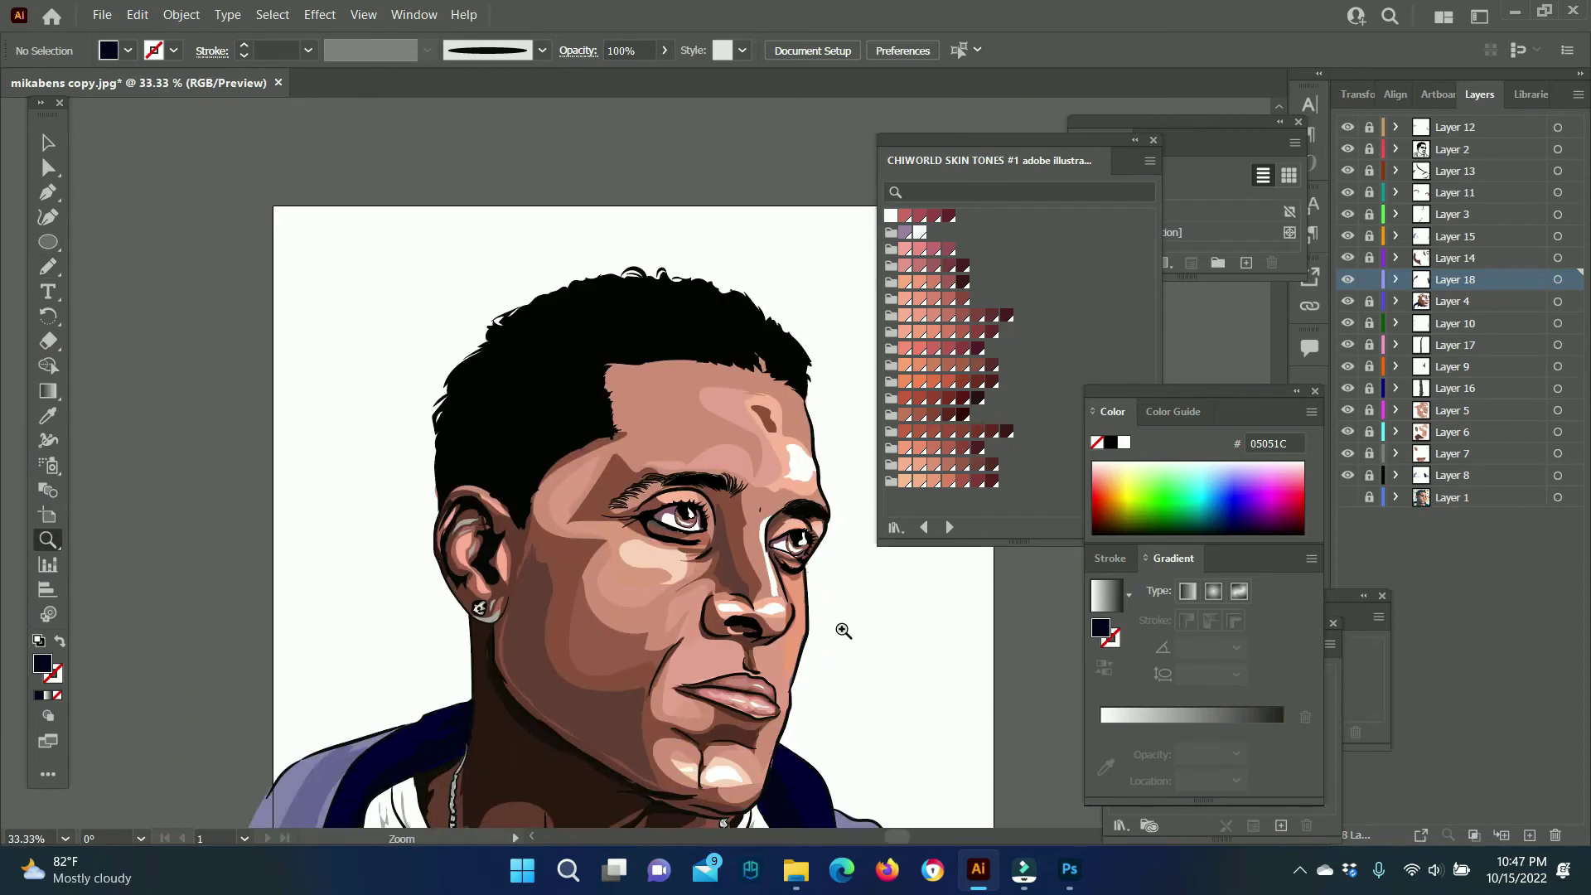
{"action": "left_click_drag", "start_coordinate": [1452, 497], "coordinate": [1556, 835]}
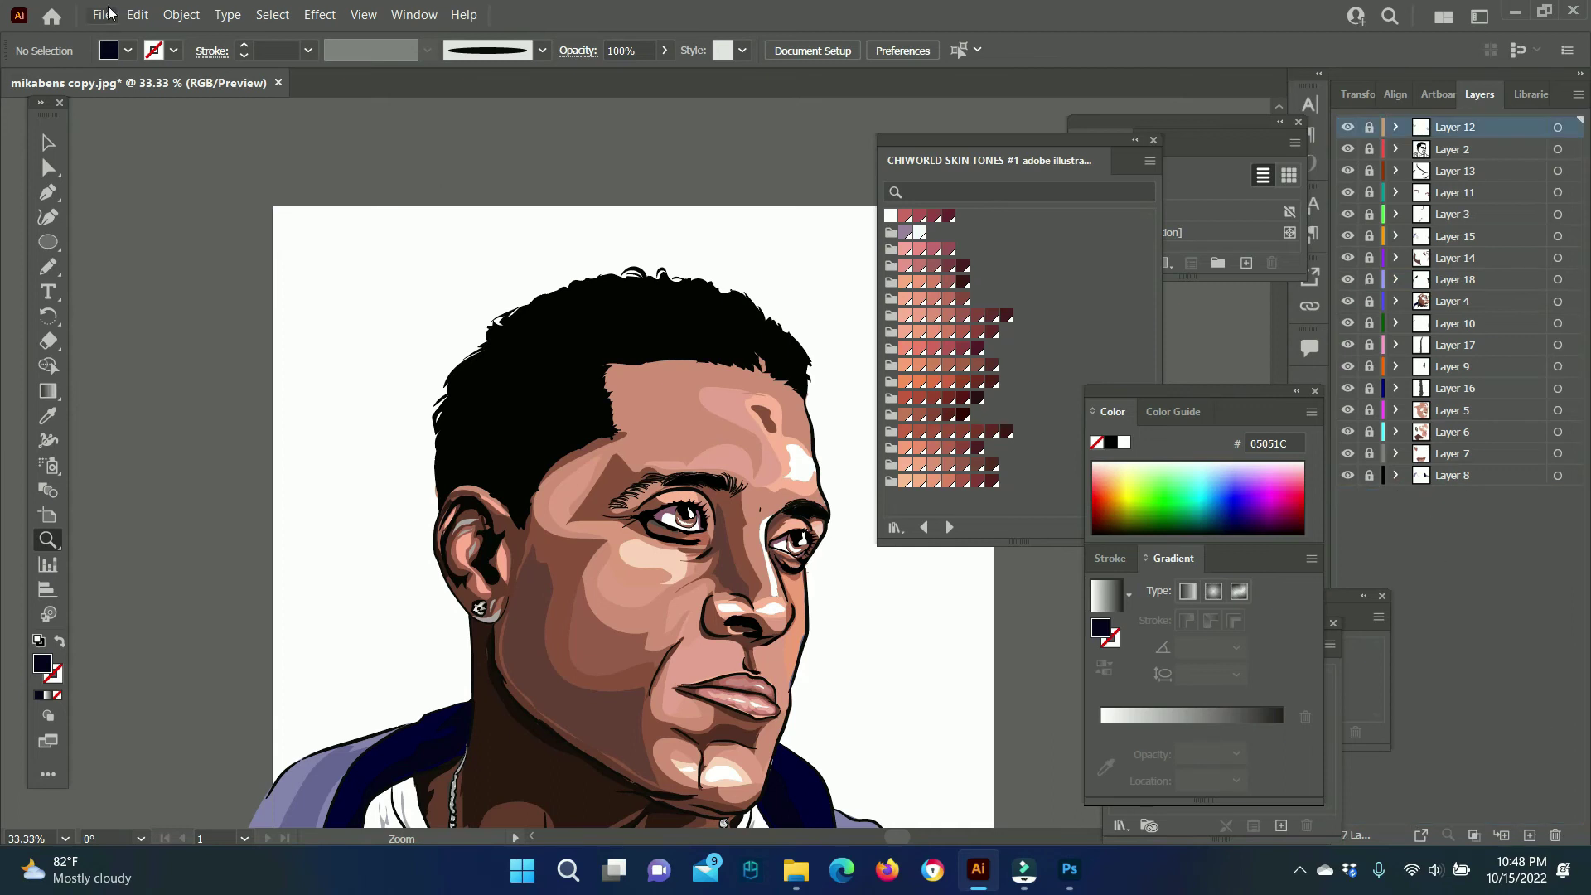
{"action": "key", "text": "ctrl+o"}
Open mikabens.jpg from New folder (2) and move the photo into the portrait document.
{"action": "left_click", "coordinate": [663, 158]}
{"action": "double_click", "coordinate": [950, 285]}
{"action": "double_click", "coordinate": [1064, 344]}
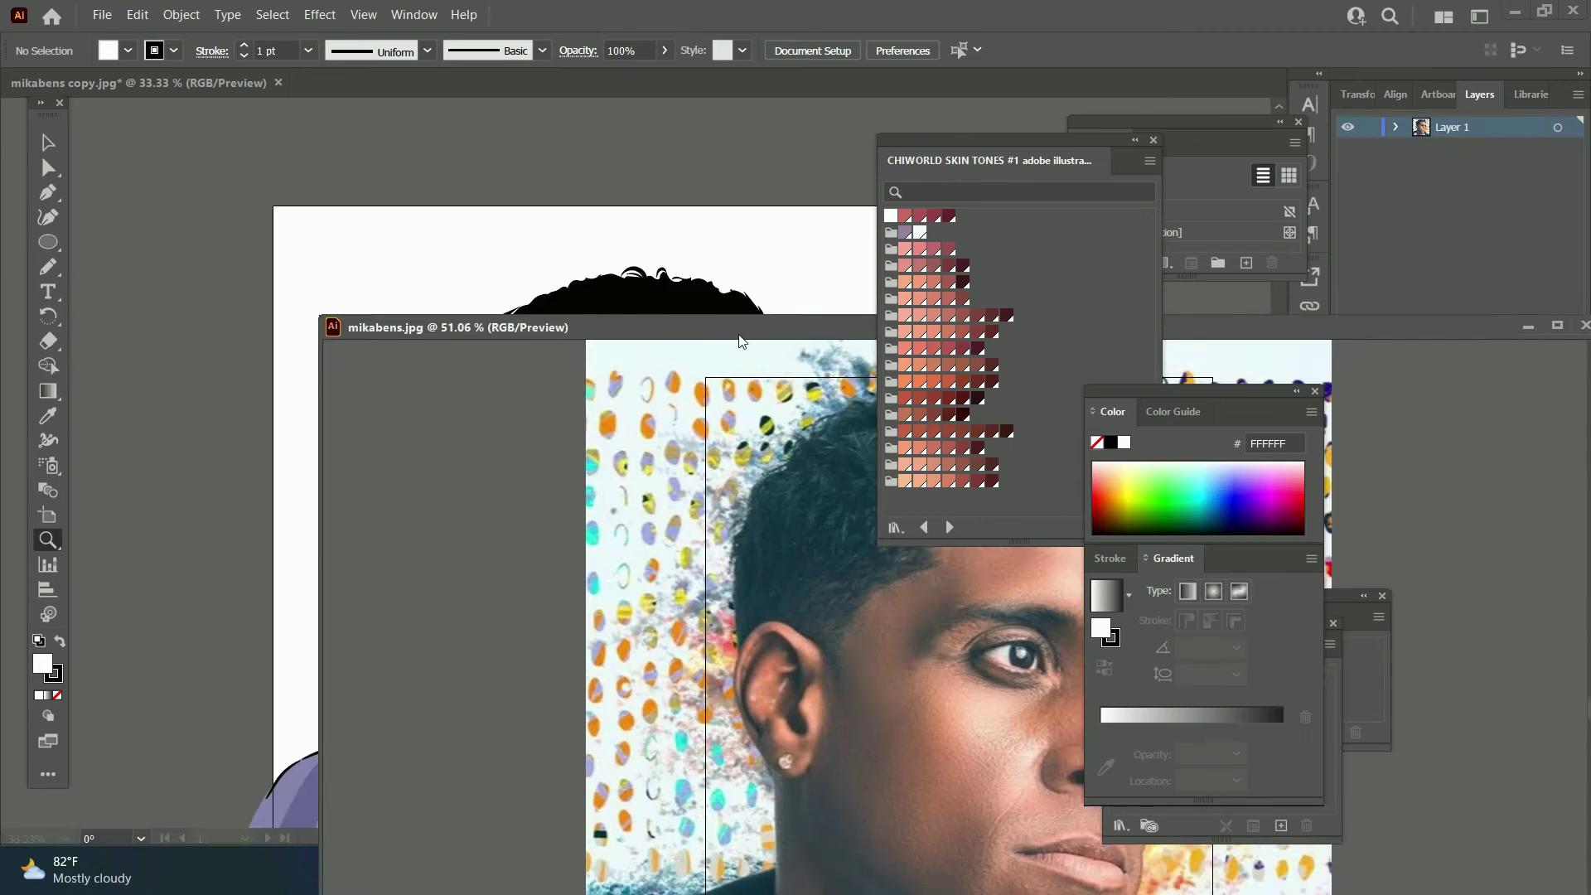
{"action": "left_click_drag", "start_coordinate": [407, 83], "coordinate": [808, 752]}
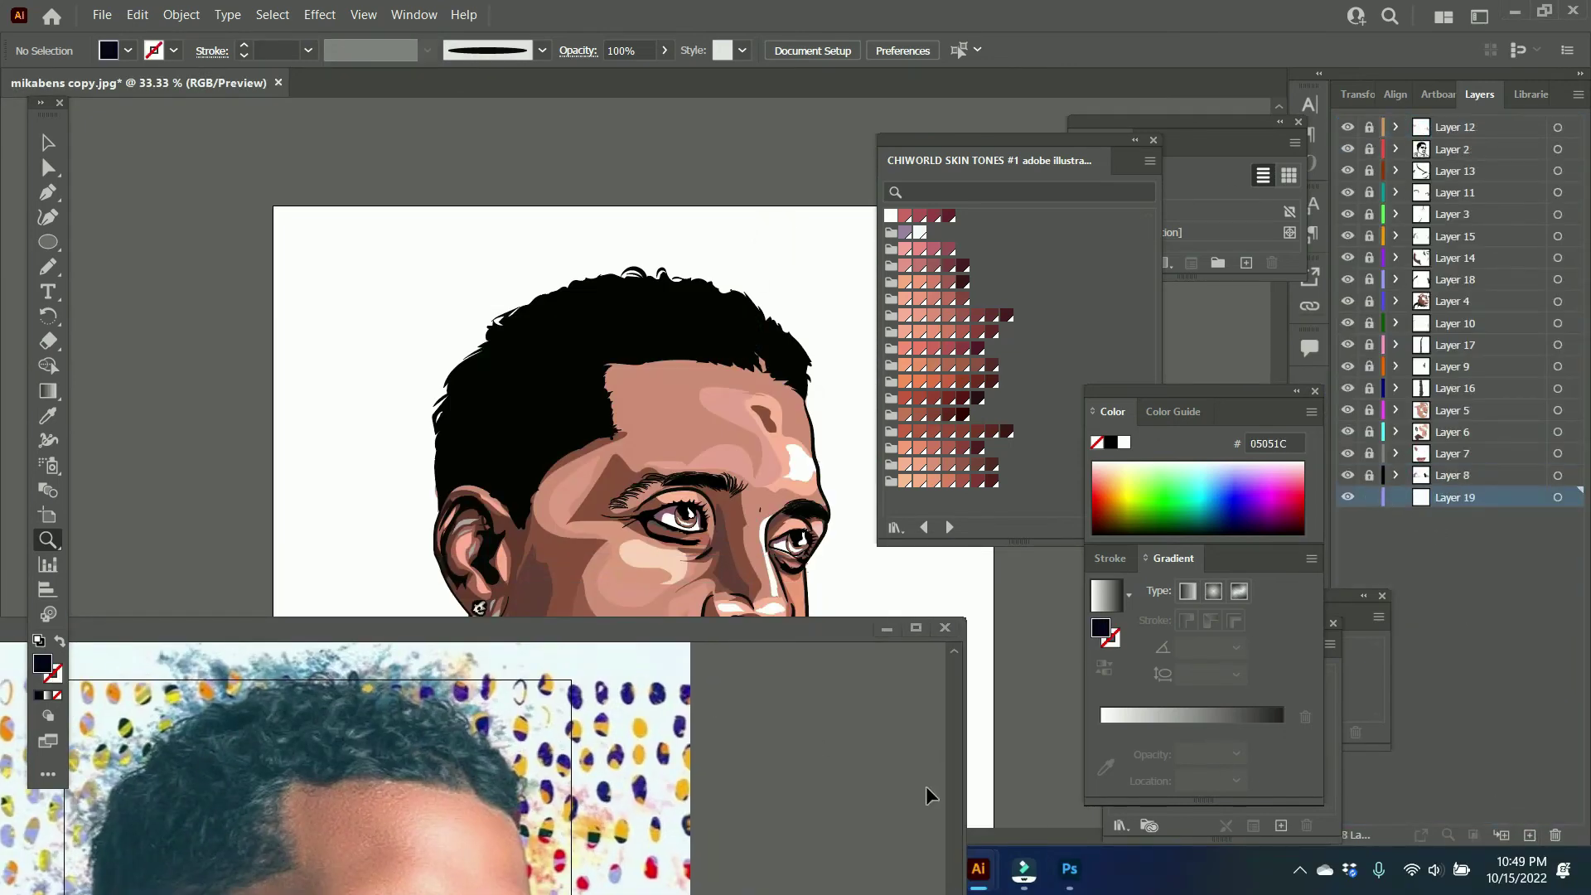
{"action": "left_click", "coordinate": [385, 711]}
{"action": "key", "text": "v"}
{"action": "left_click_drag", "start_coordinate": [406, 663], "coordinate": [358, 518]}
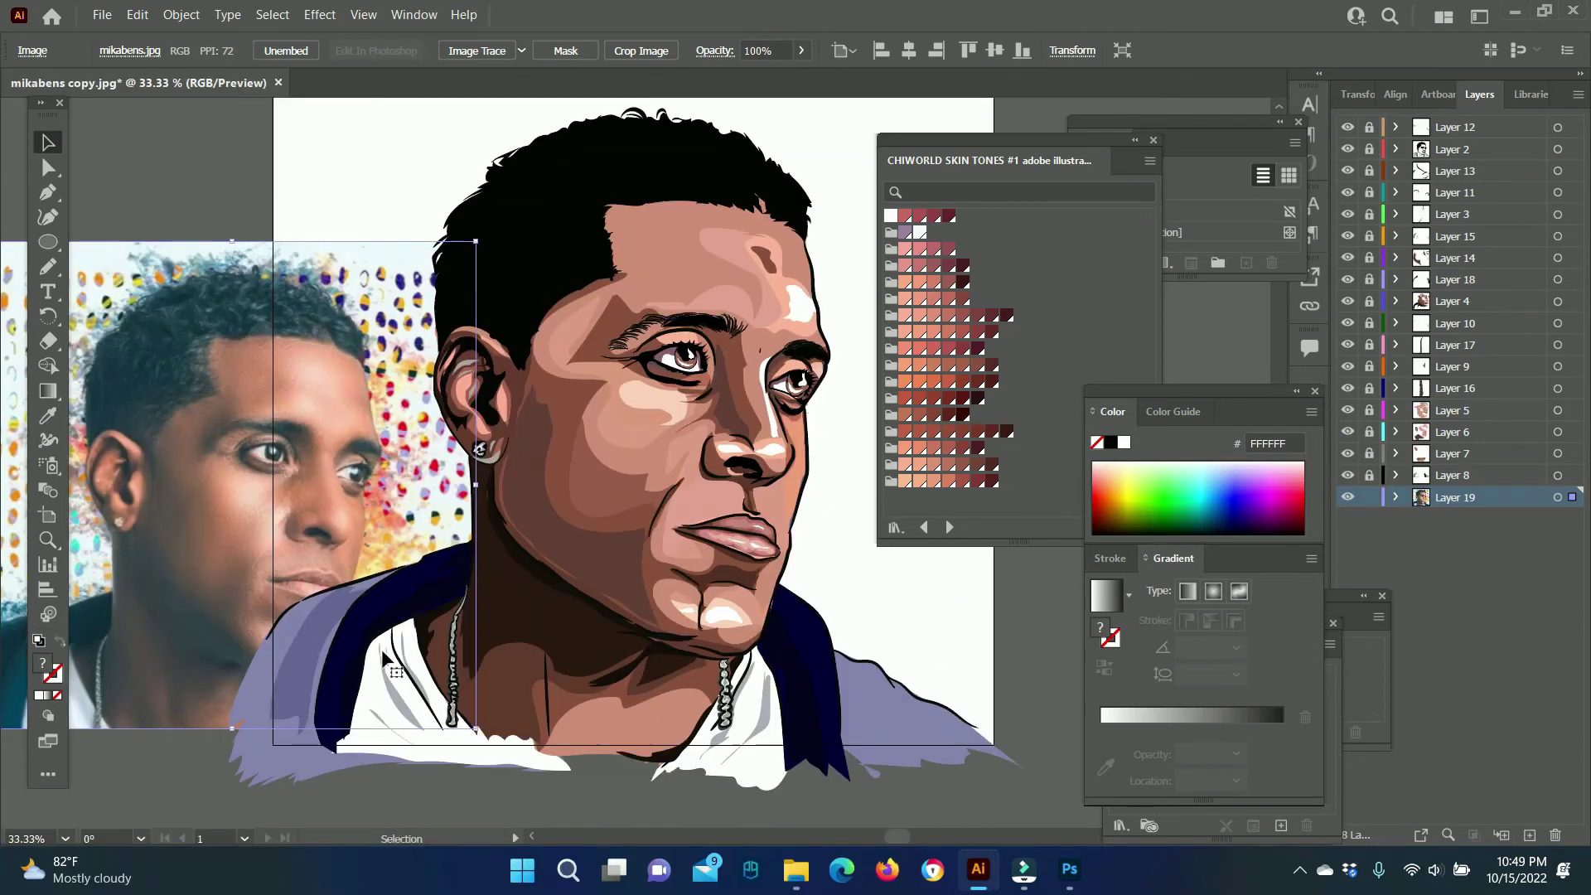
Zoom into the neck and sample a brown A56253 skin tone as the fill.
{"action": "scroll", "coordinate": [358, 518], "scroll_direction": "up", "scroll_amount": 3}
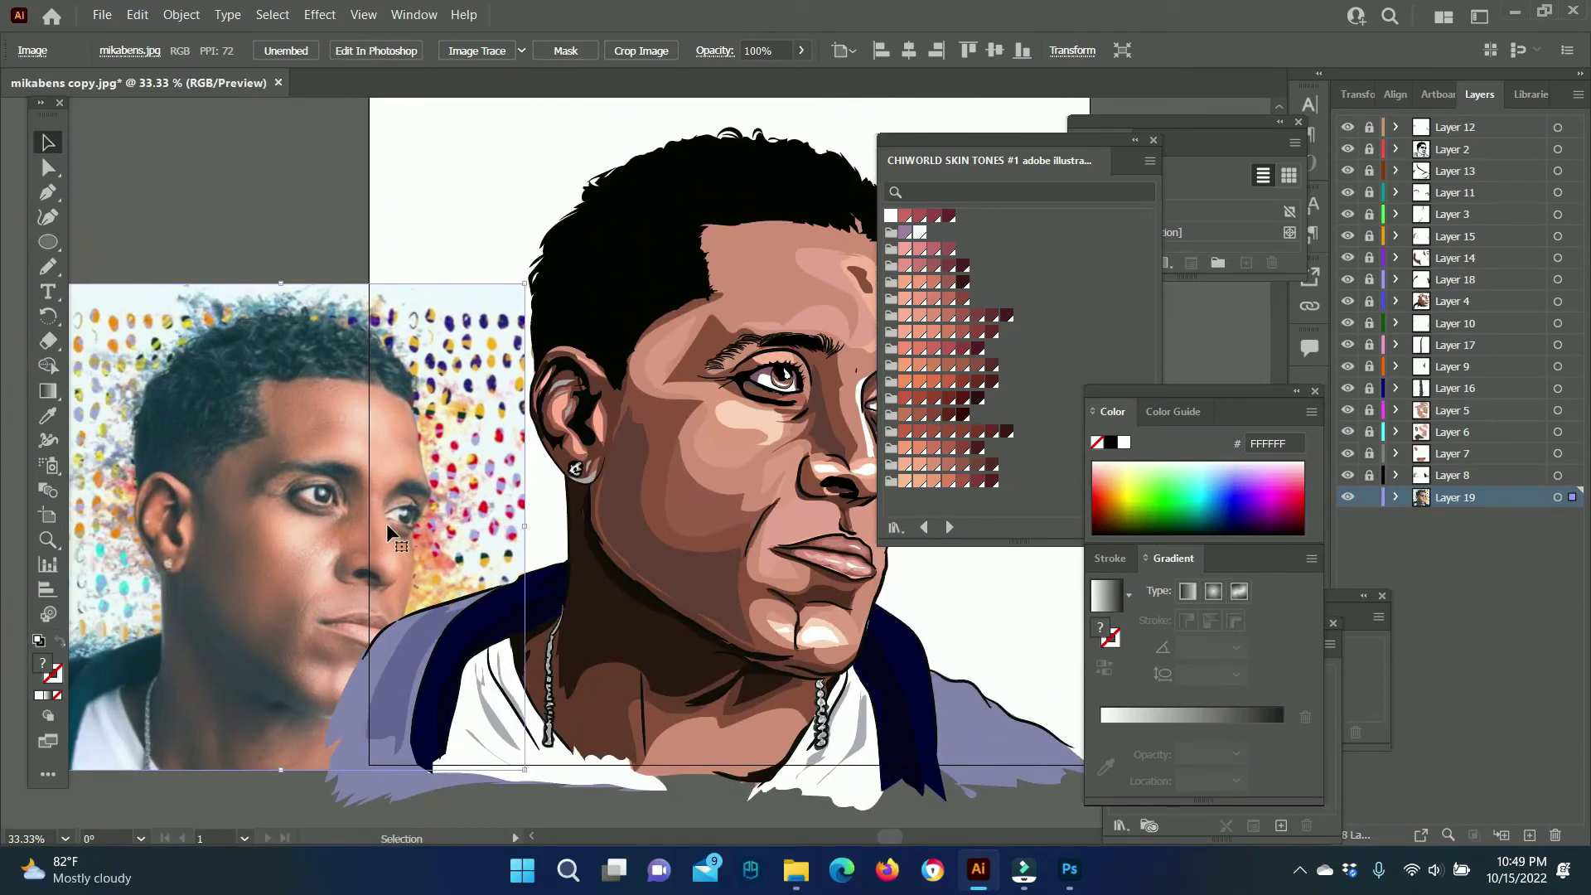
{"action": "key", "text": "z"}
{"action": "left_click", "coordinate": [648, 522]}
{"action": "key", "text": "i"}
{"action": "left_click", "coordinate": [567, 492]}
On Layer 11, draw a shading shape down the neck and sample a light peach skin tone.
{"action": "key", "text": "n"}
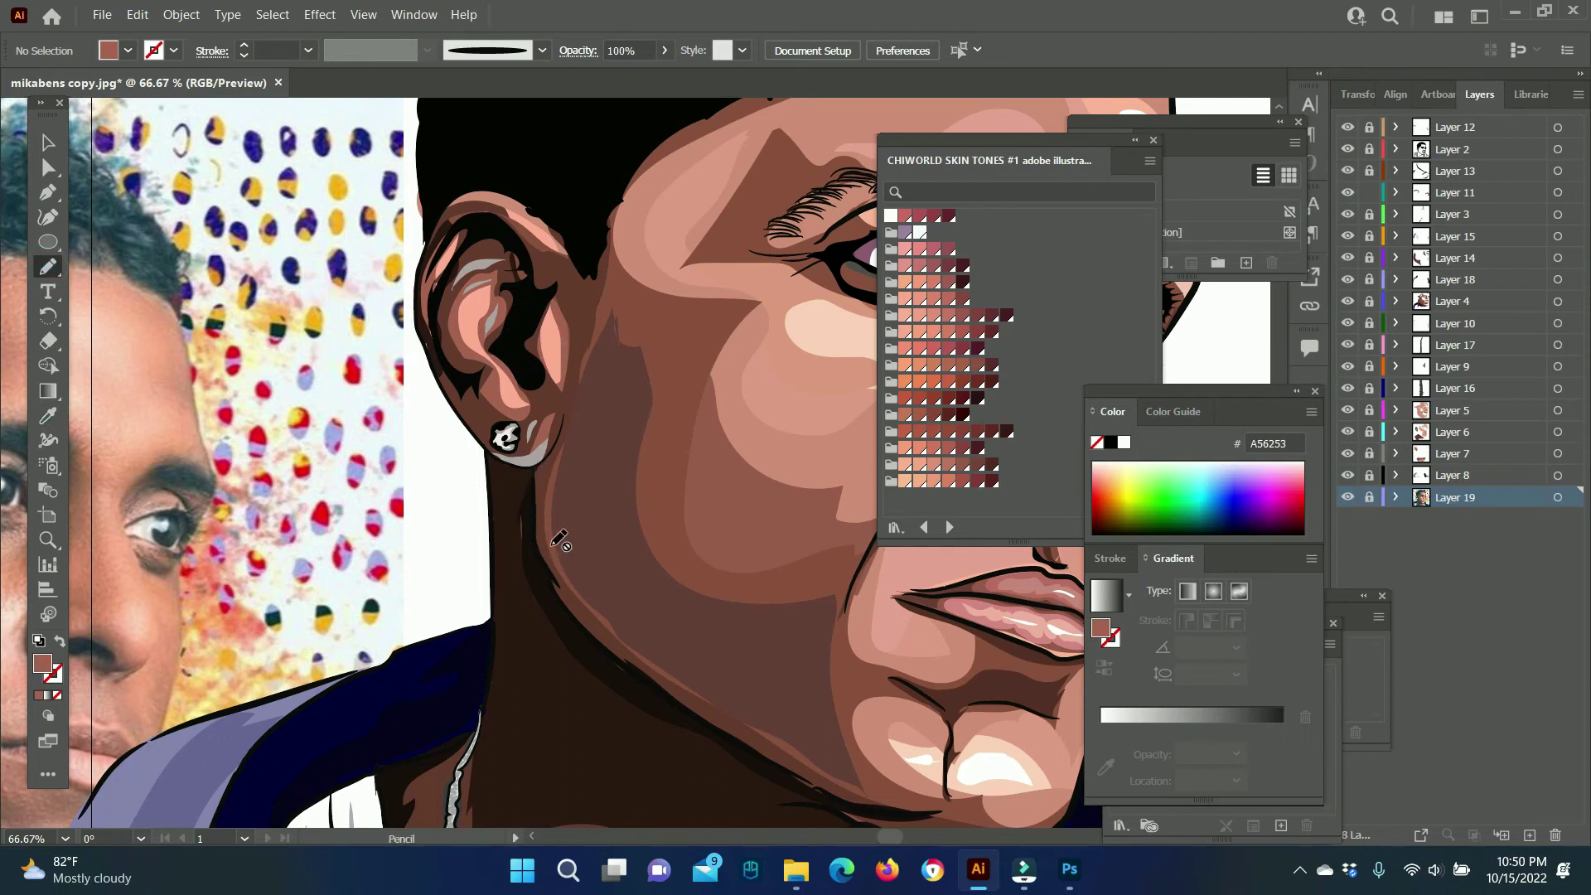
{"action": "left_click", "coordinate": [1413, 191]}
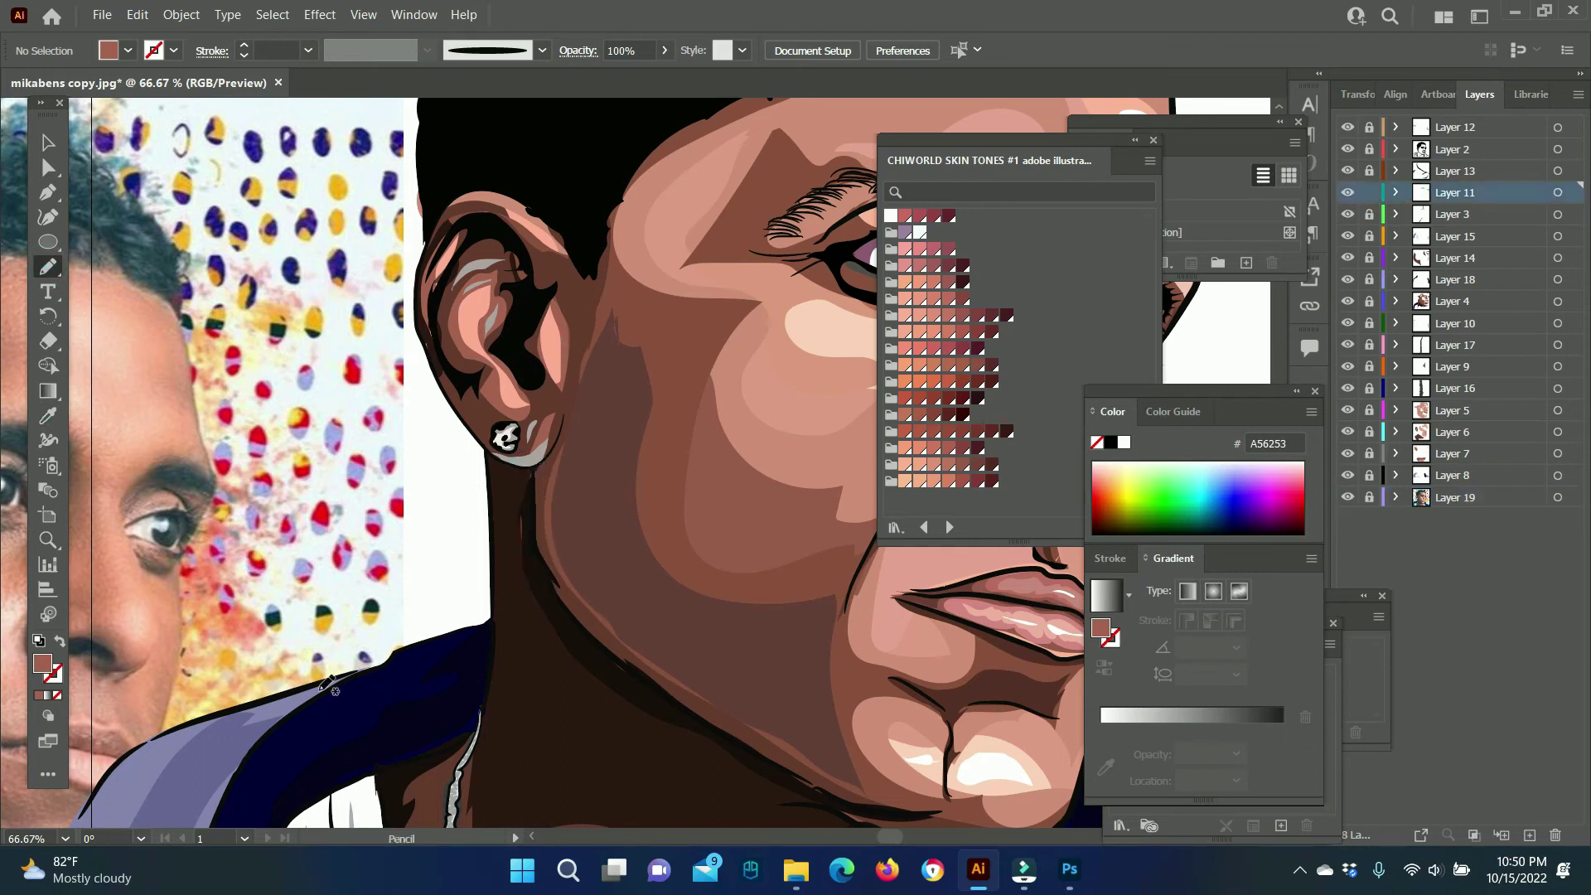
{"action": "left_click_drag", "start_coordinate": [531, 474], "coordinate": [546, 598]}
{"action": "key", "text": "i"}
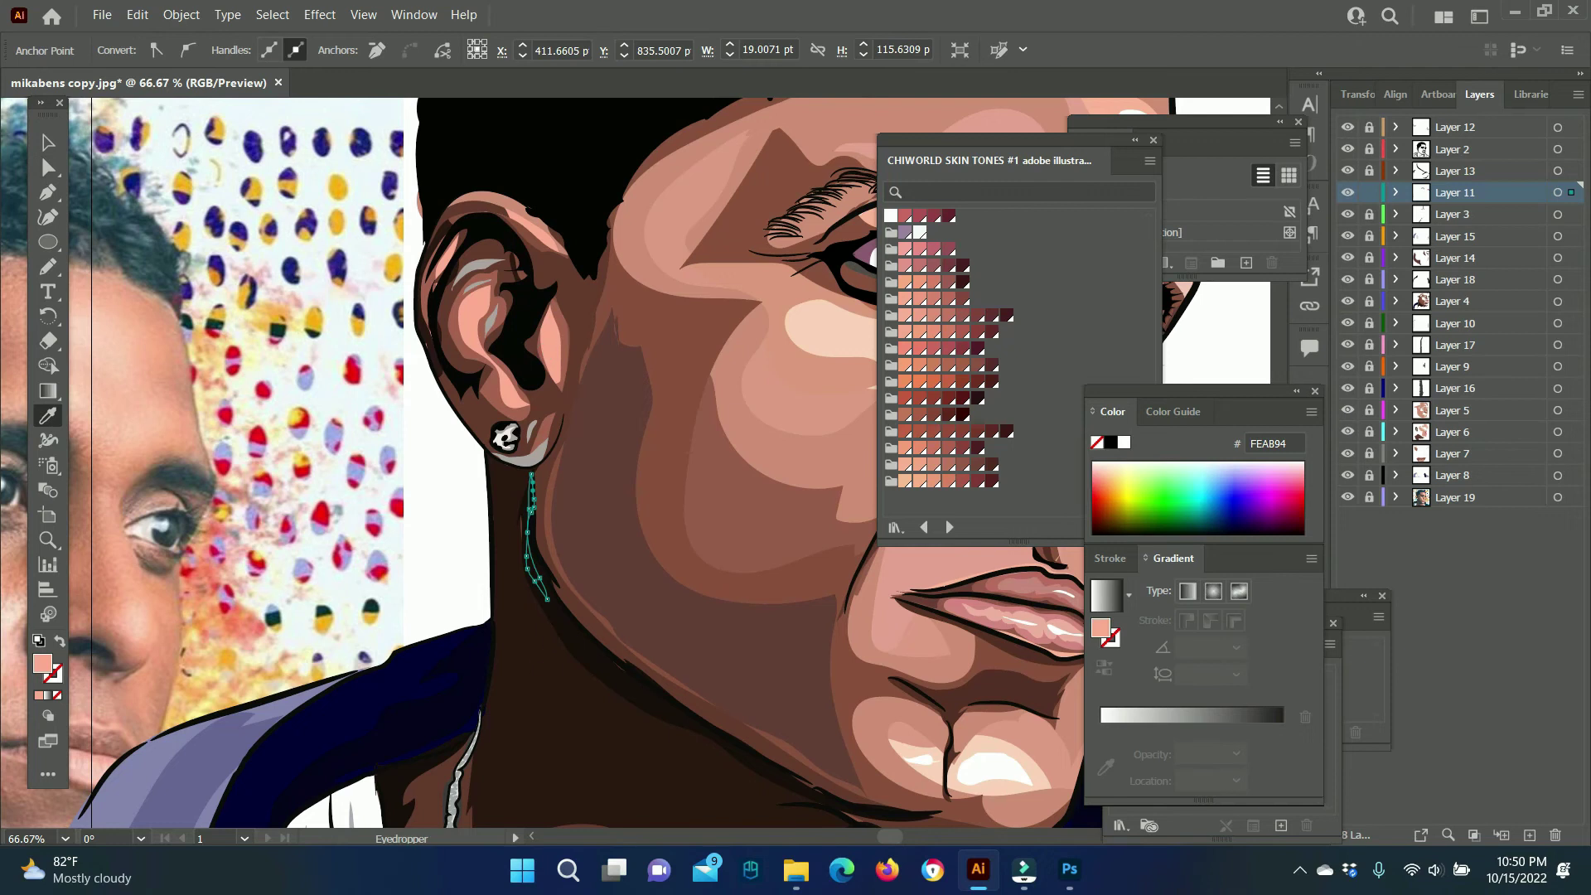
{"action": "left_click", "coordinate": [547, 357]}
On a new layer, draw a light peach highlight along the neck.
{"action": "key", "text": "ctrl+l"}
{"action": "key", "text": "ctrl+shift+a"}
{"action": "key", "text": "n"}
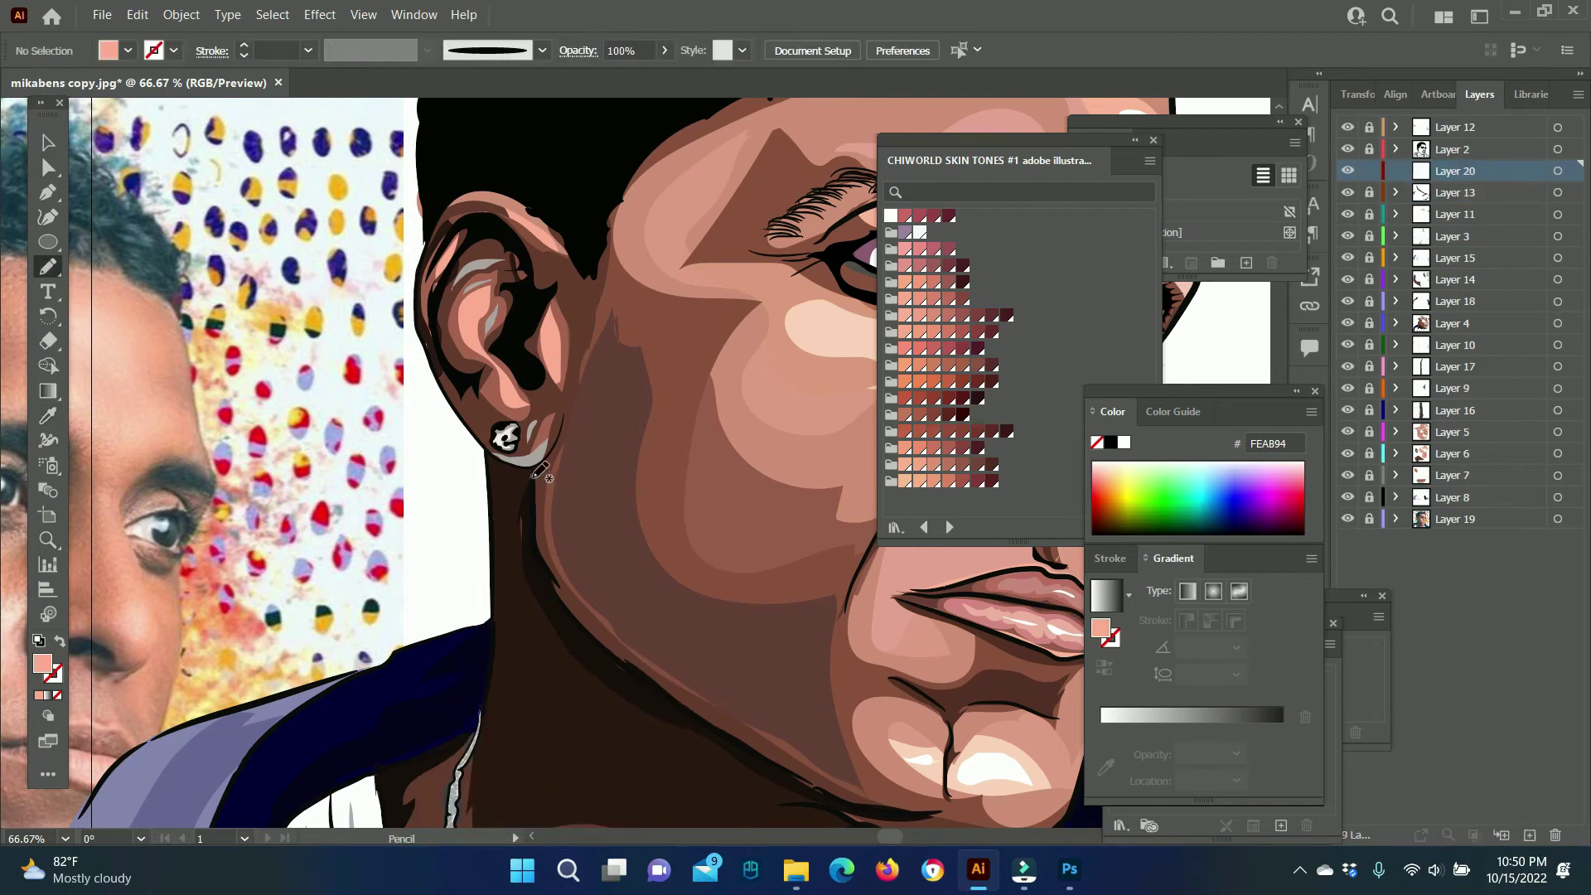
{"action": "scroll", "coordinate": [580, 471], "scroll_direction": "down", "scroll_amount": 5}
{"action": "left_click_drag", "start_coordinate": [627, 450], "coordinate": [627, 452]}
{"action": "key", "text": "ctrl+minus"}
{"action": "key", "text": "ctrl+minus"}
{"action": "key", "text": "ctrl+minus"}
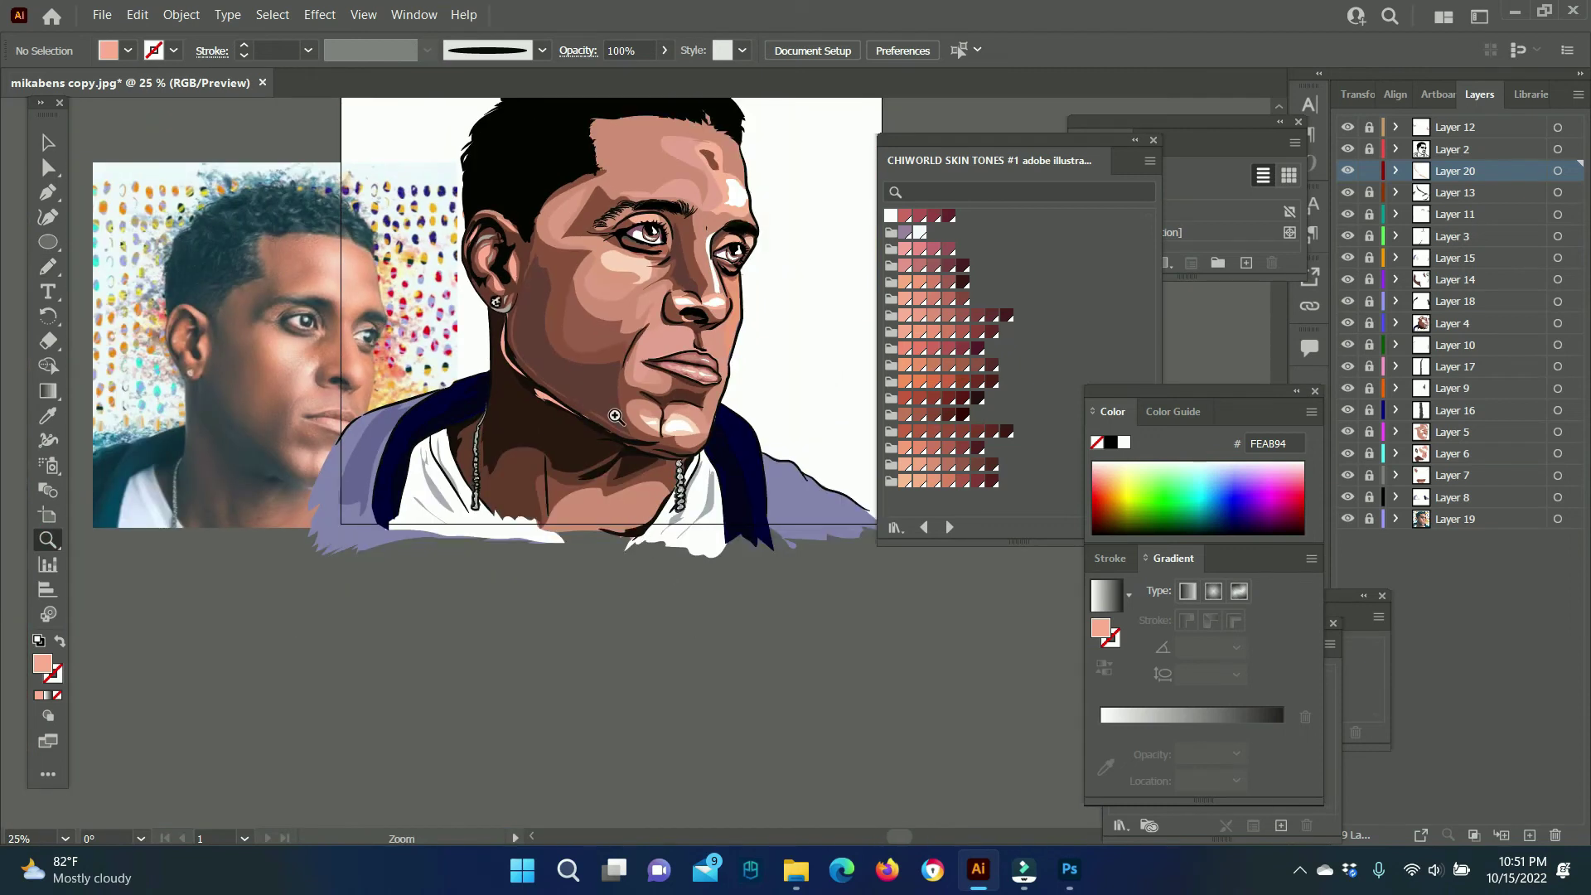
{"action": "left_click", "coordinate": [651, 436]}
Unlock Layers 5 to 7, lock Layers 14 to 19, and add a new shading layer.
{"action": "key", "text": "v"}
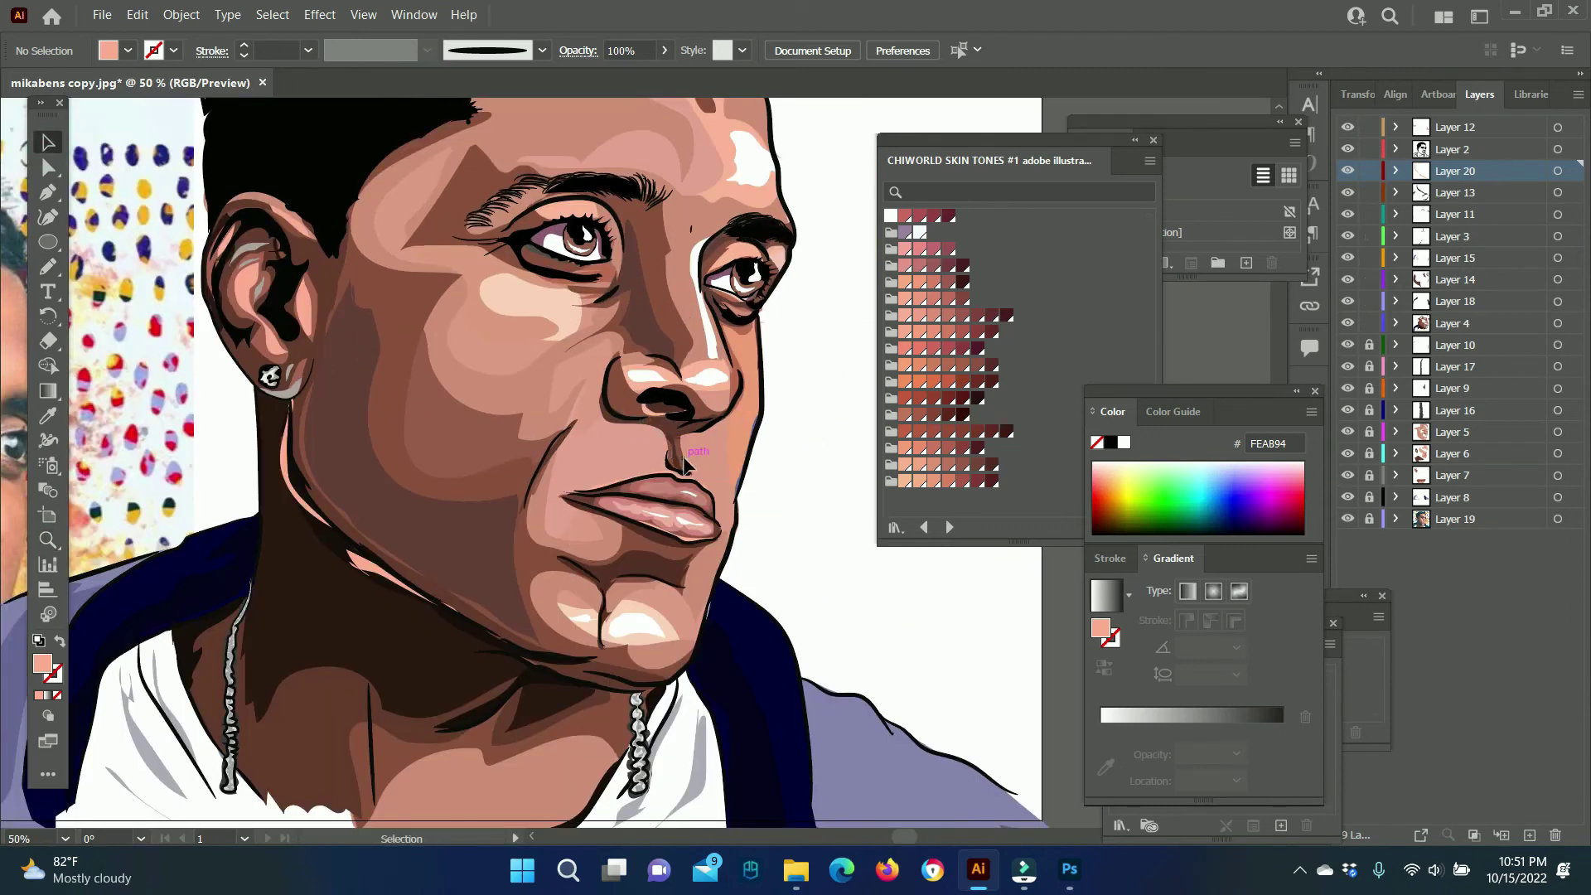
{"action": "left_click", "coordinate": [675, 473]}
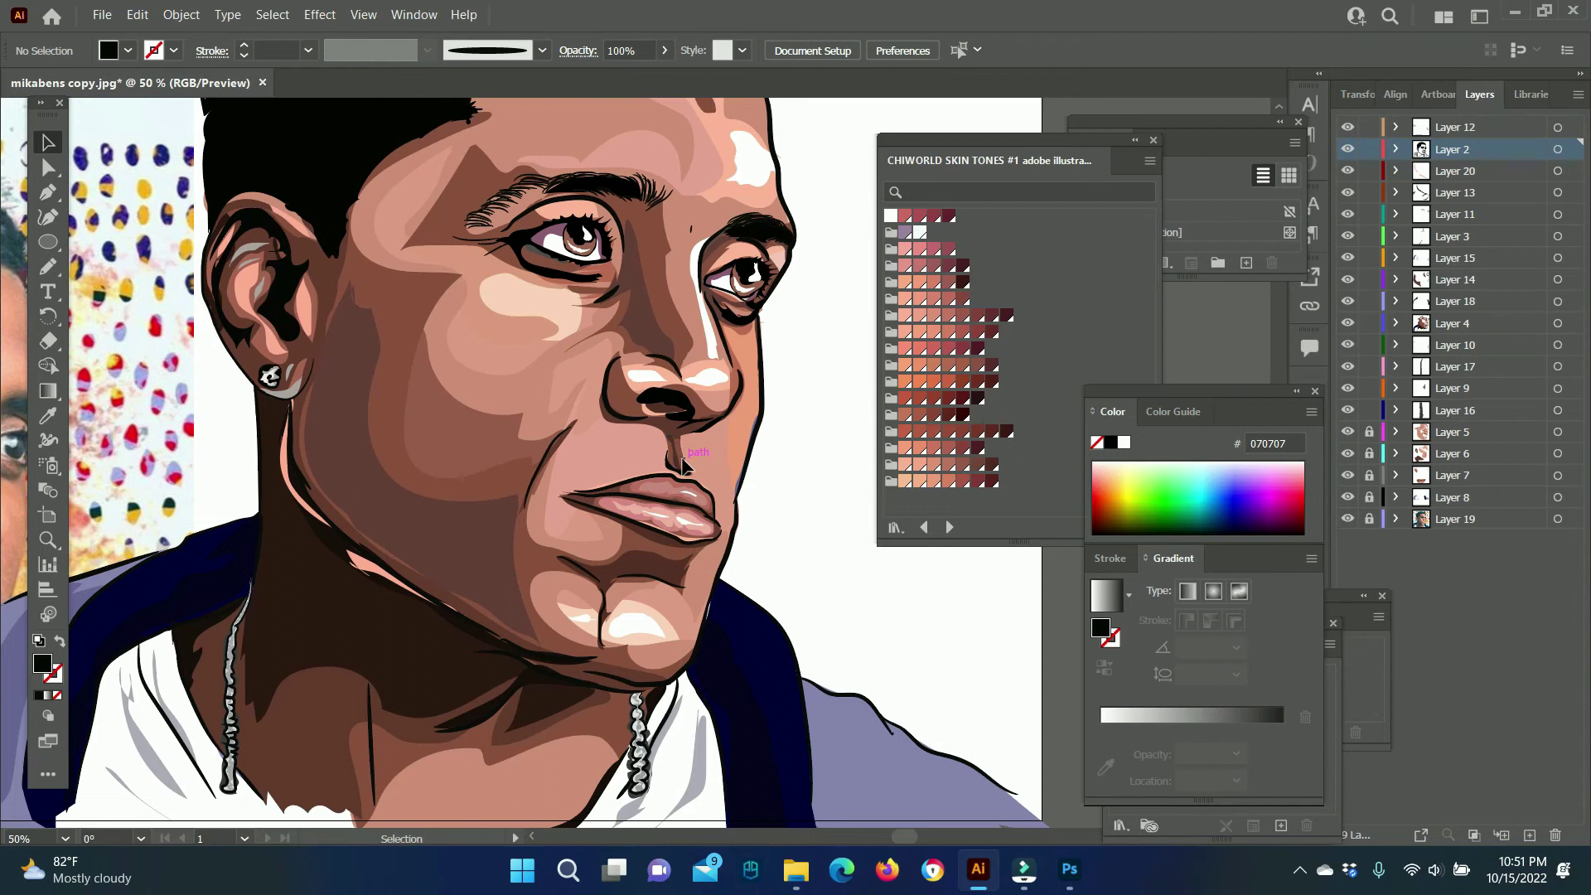
{"action": "left_click", "coordinate": [674, 454]}
{"action": "mouse_move", "coordinate": [1370, 432]}
{"action": "left_mouse_down"}
{"action": "mouse_move", "coordinate": [1366, 489]}
{"action": "mouse_move", "coordinate": [1369, 279]}
{"action": "left_mouse_up"}
{"action": "left_click", "coordinate": [726, 470]}
{"action": "left_click", "coordinate": [1429, 263]}
{"action": "key", "text": "ctrl+l"}
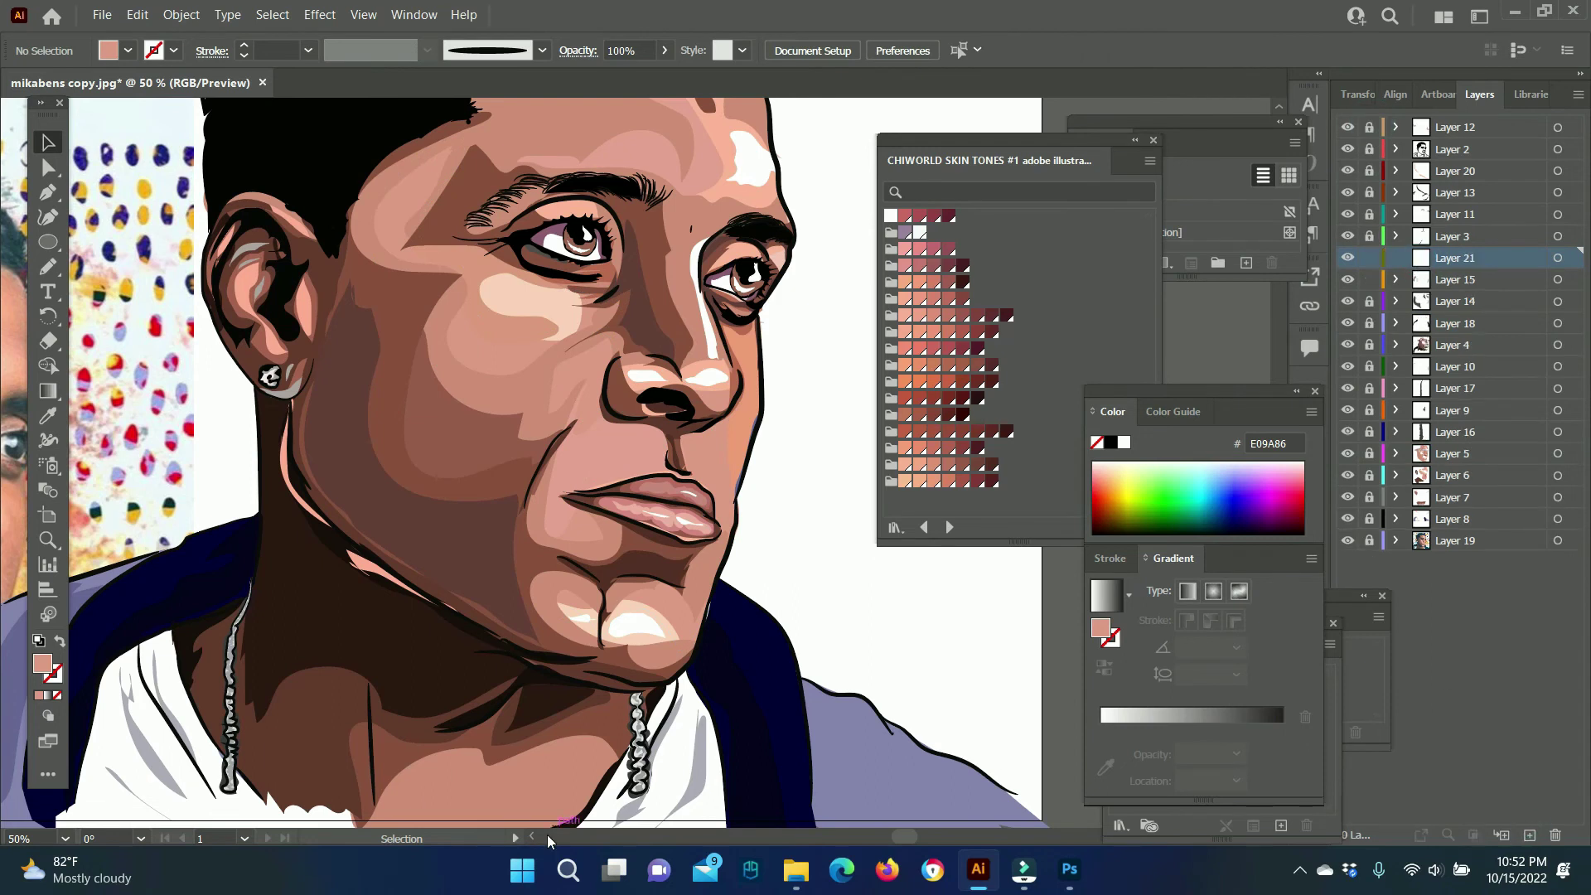
Draw a shading shape around the nose and mouth, then add another new layer.
{"action": "scroll", "coordinate": [522, 464], "scroll_direction": "left", "scroll_amount": 3}
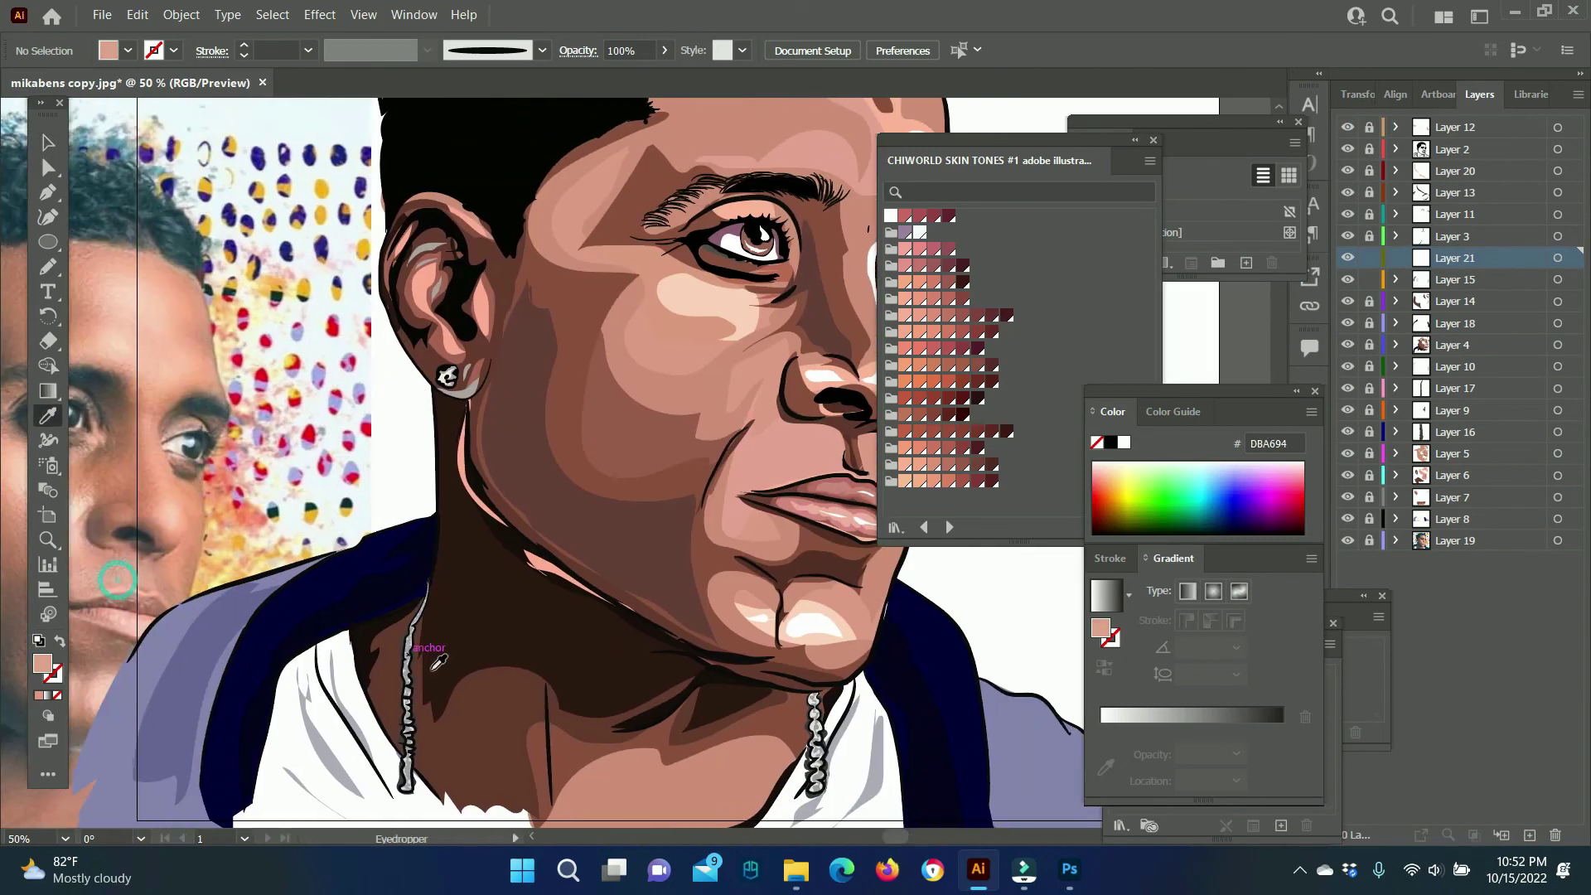
{"action": "scroll", "coordinate": [498, 464], "scroll_direction": "right", "scroll_amount": 4}
{"action": "scroll", "coordinate": [497, 464], "scroll_direction": "left", "scroll_amount": 2}
{"action": "key", "text": "n"}
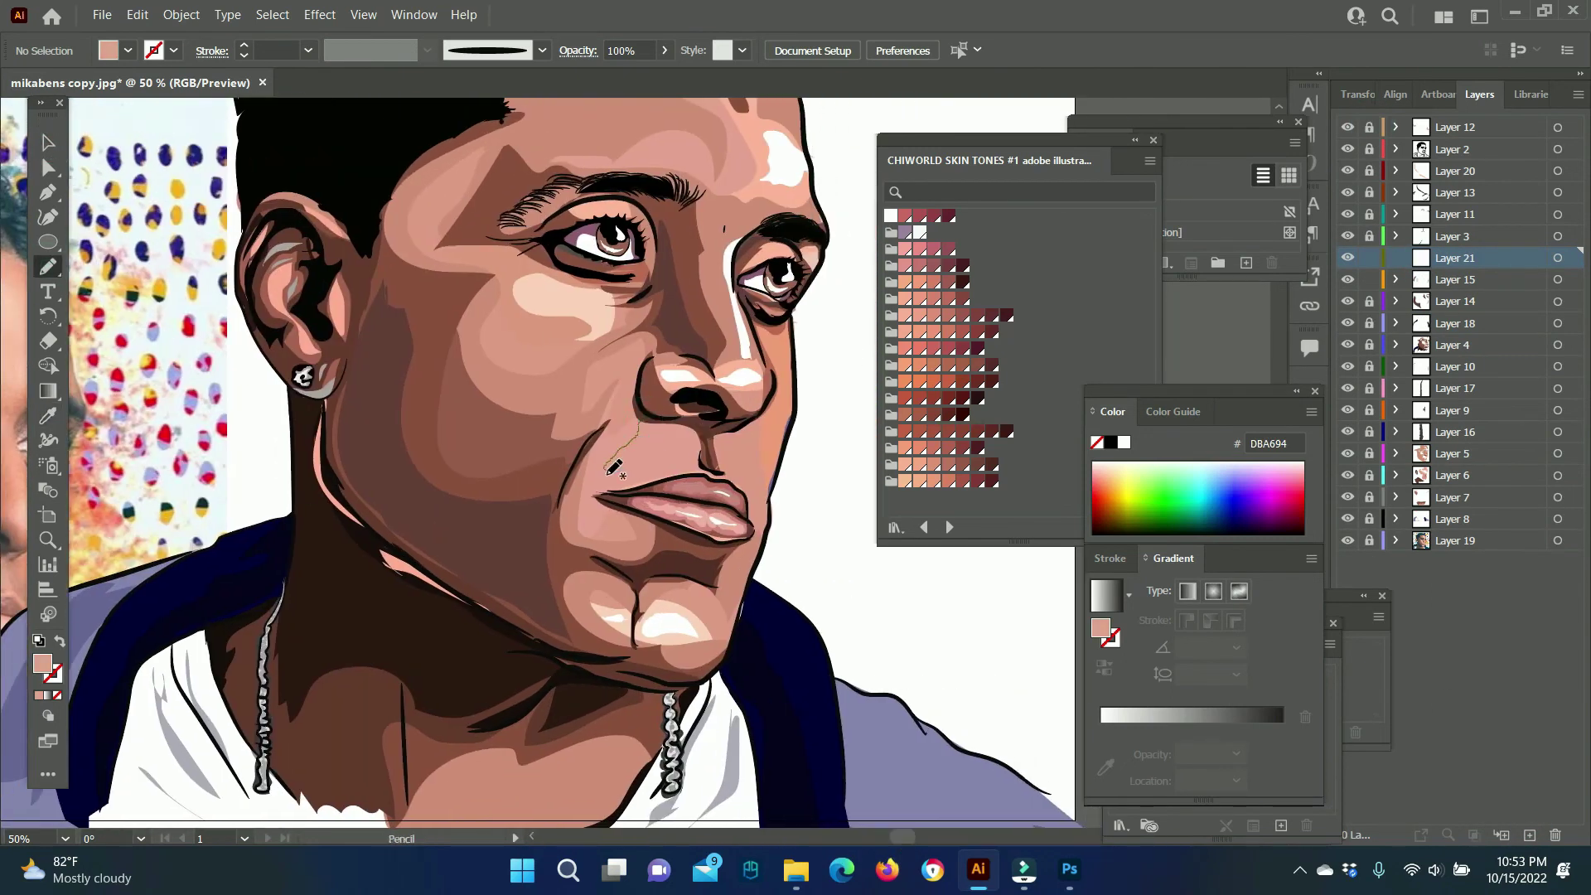
{"action": "left_click_drag", "start_coordinate": [706, 419], "coordinate": [706, 425]}
{"action": "left_click", "coordinate": [1425, 374]}
{"action": "key", "text": "ctrl+l"}
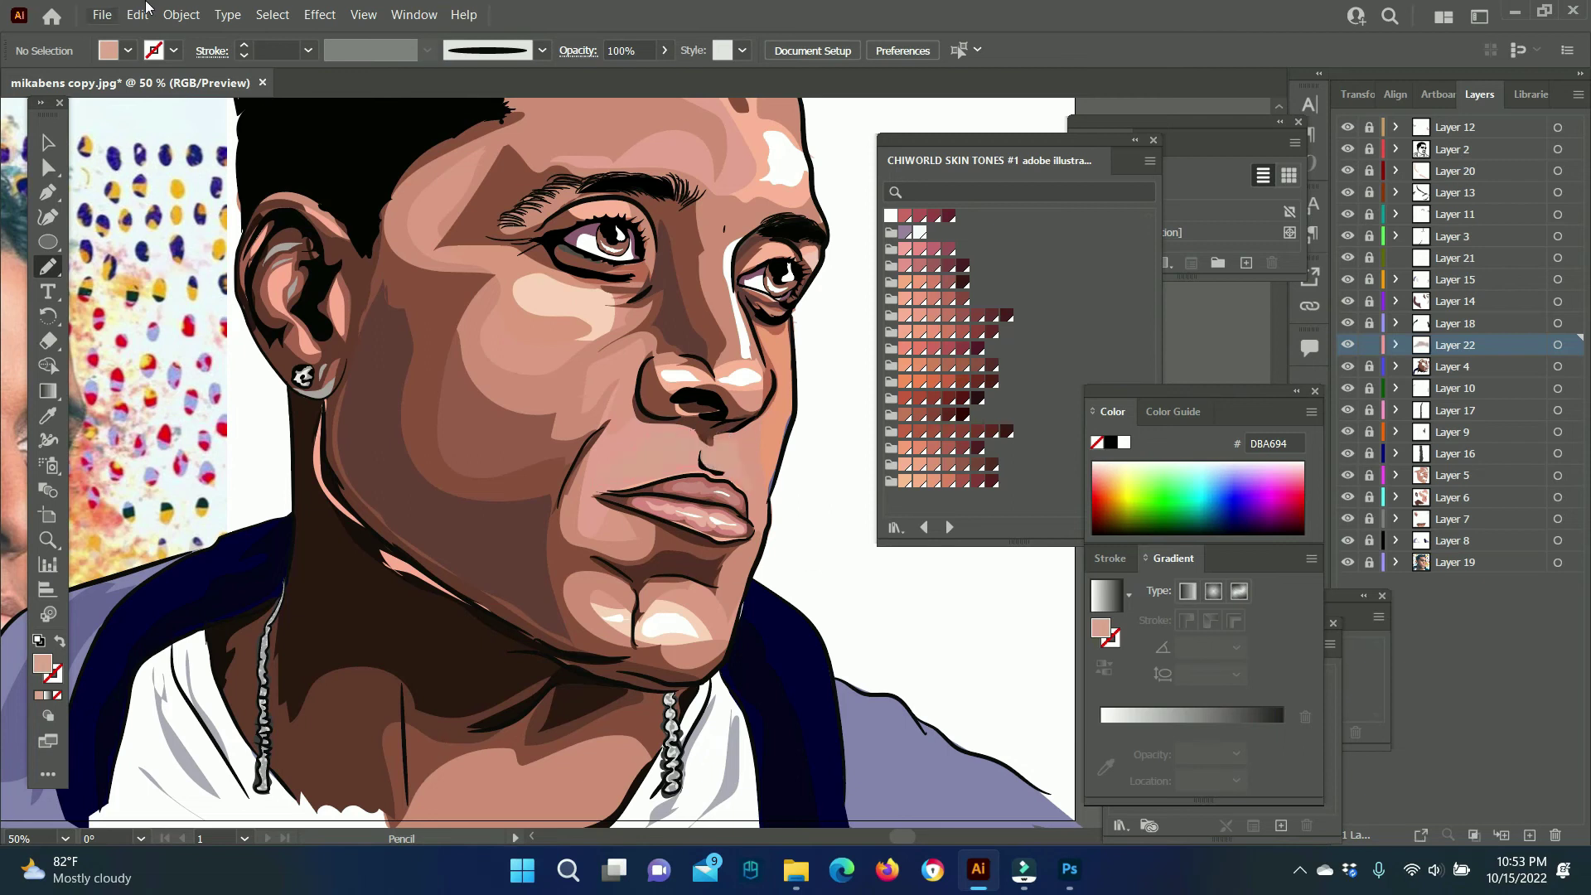
On a new layer above Layer 5, draw upper-lip shading filled with darker B78C80.
{"action": "left_click_drag", "start_coordinate": [1369, 366], "coordinate": [1369, 432]}
{"action": "key", "text": "v"}
{"action": "left_click", "coordinate": [1368, 518]}
{"action": "left_click", "coordinate": [1451, 475]}
{"action": "key", "text": "ctrl+l"}
{"action": "key", "text": "n"}
{"action": "left_click_drag", "start_coordinate": [695, 431], "coordinate": [611, 475]}
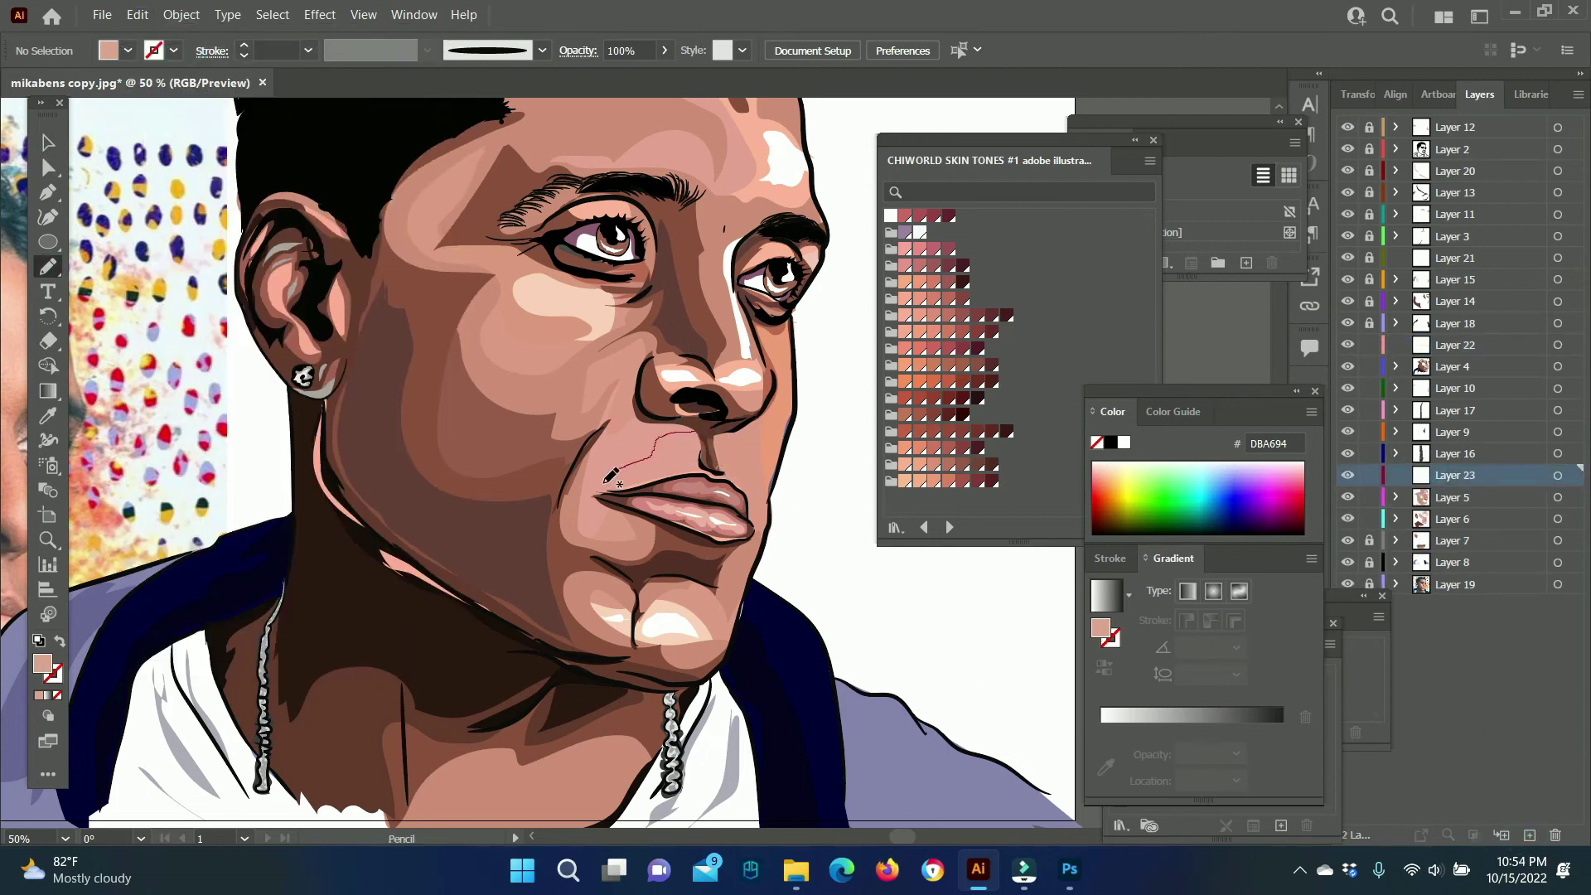
{"action": "left_click_drag", "start_coordinate": [743, 481], "coordinate": [700, 432]}
{"action": "key", "text": "v"}
{"action": "double_click", "coordinate": [1101, 627]}
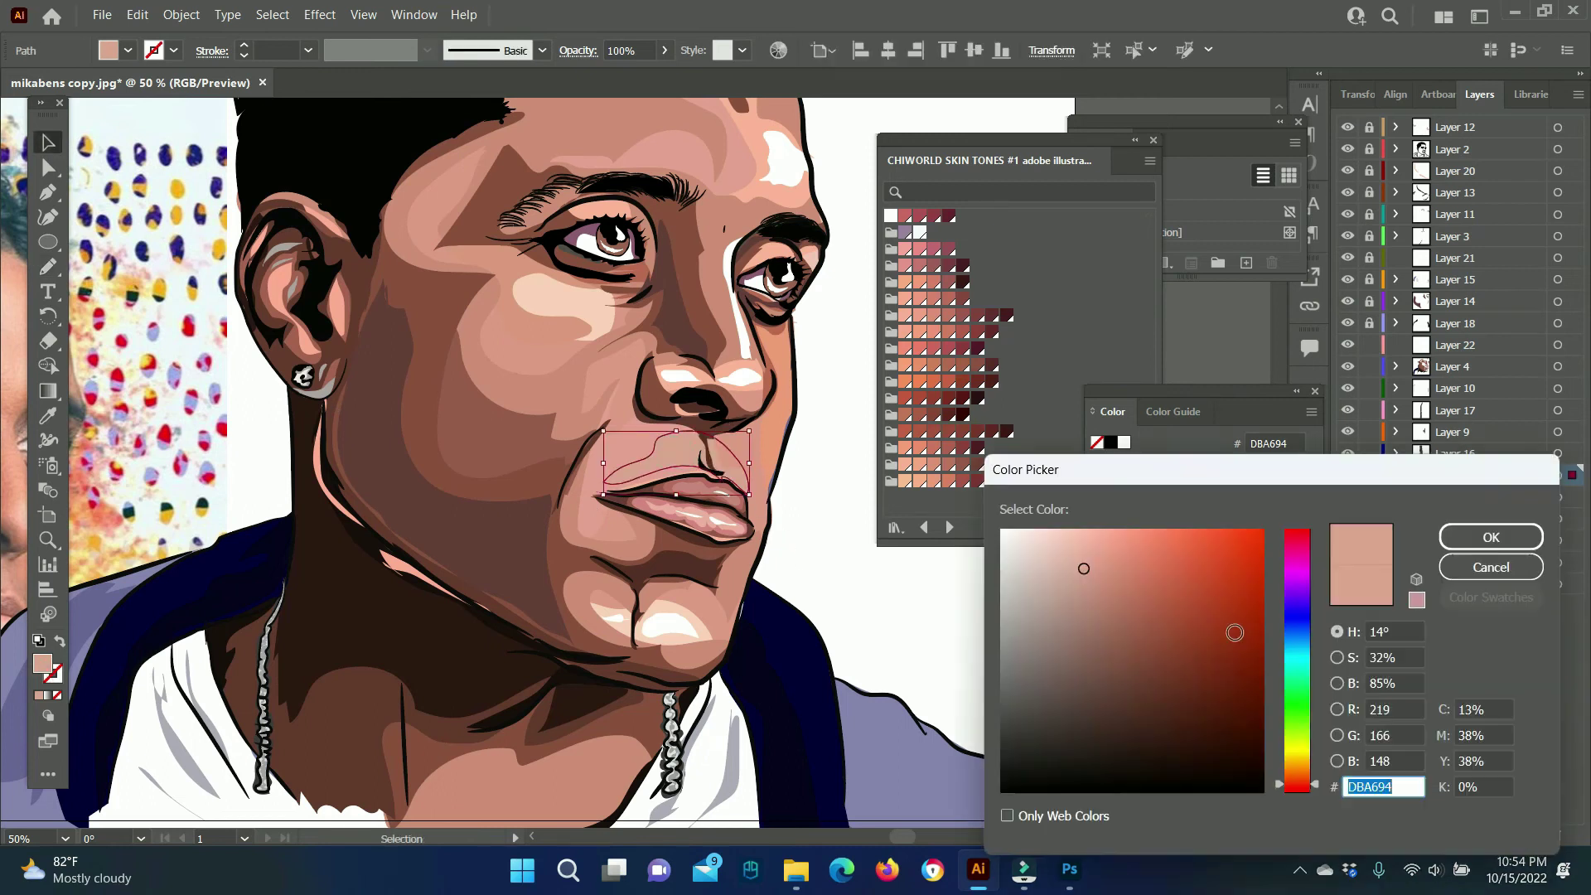
{"action": "key", "text": "Return"}
On Layer 4, draw a shading shape below the nose.
{"action": "left_click", "coordinate": [745, 462]}
{"action": "key", "text": "n"}
{"action": "key", "text": "ctrl+shift+a"}
{"action": "left_click_drag", "start_coordinate": [720, 430], "coordinate": [715, 435]}
{"action": "key", "text": "v"}
{"action": "left_click", "coordinate": [982, 698]}
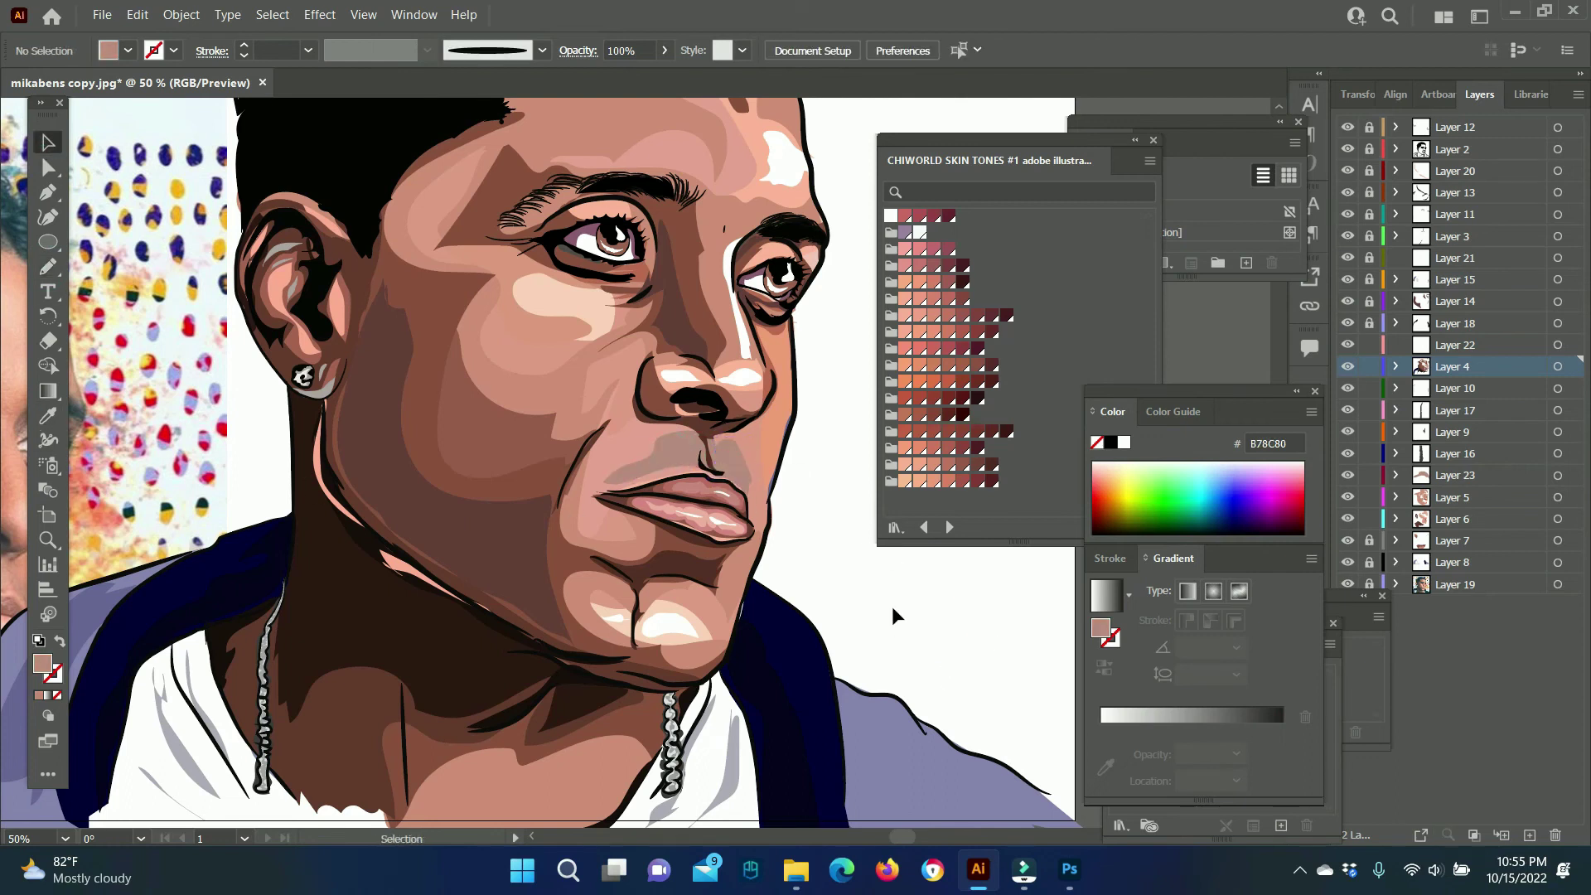
Draw two white highlight shapes across the forehead.
{"action": "scroll", "coordinate": [893, 615], "scroll_direction": "up", "scroll_amount": 4}
{"action": "left_click_drag", "start_coordinate": [714, 234], "coordinate": [746, 270]}
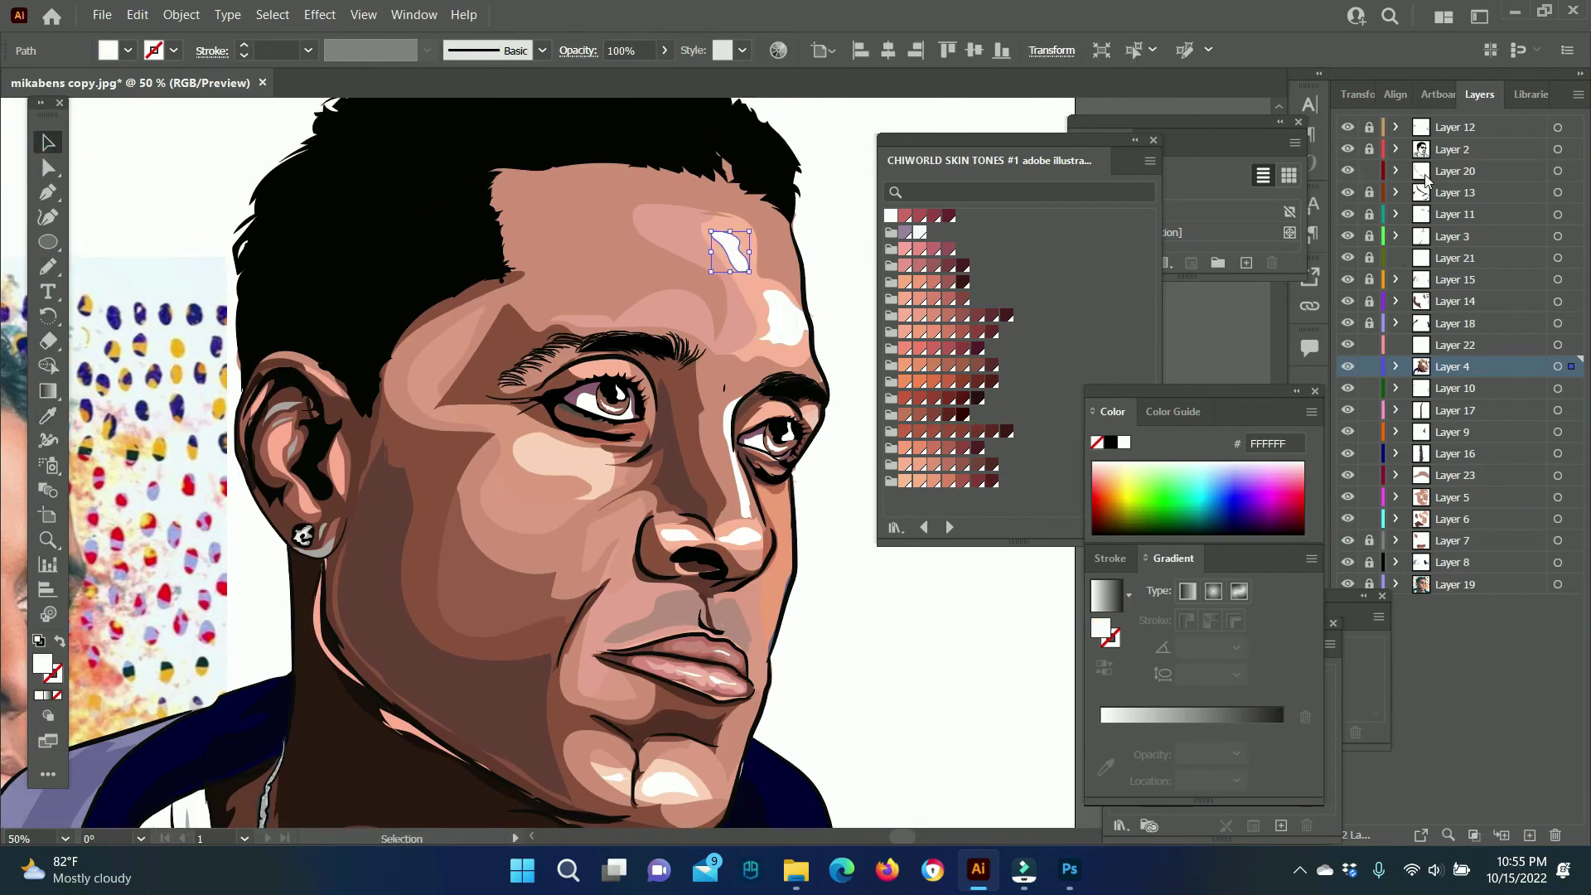
{"action": "left_click", "coordinate": [1426, 178]}
{"action": "key", "text": "n"}
{"action": "left_click_drag", "start_coordinate": [642, 219], "coordinate": [712, 217]}
{"action": "left_click", "coordinate": [729, 249], "text": "ctrl"}
{"action": "left_click", "coordinate": [836, 328], "text": "ctrl"}
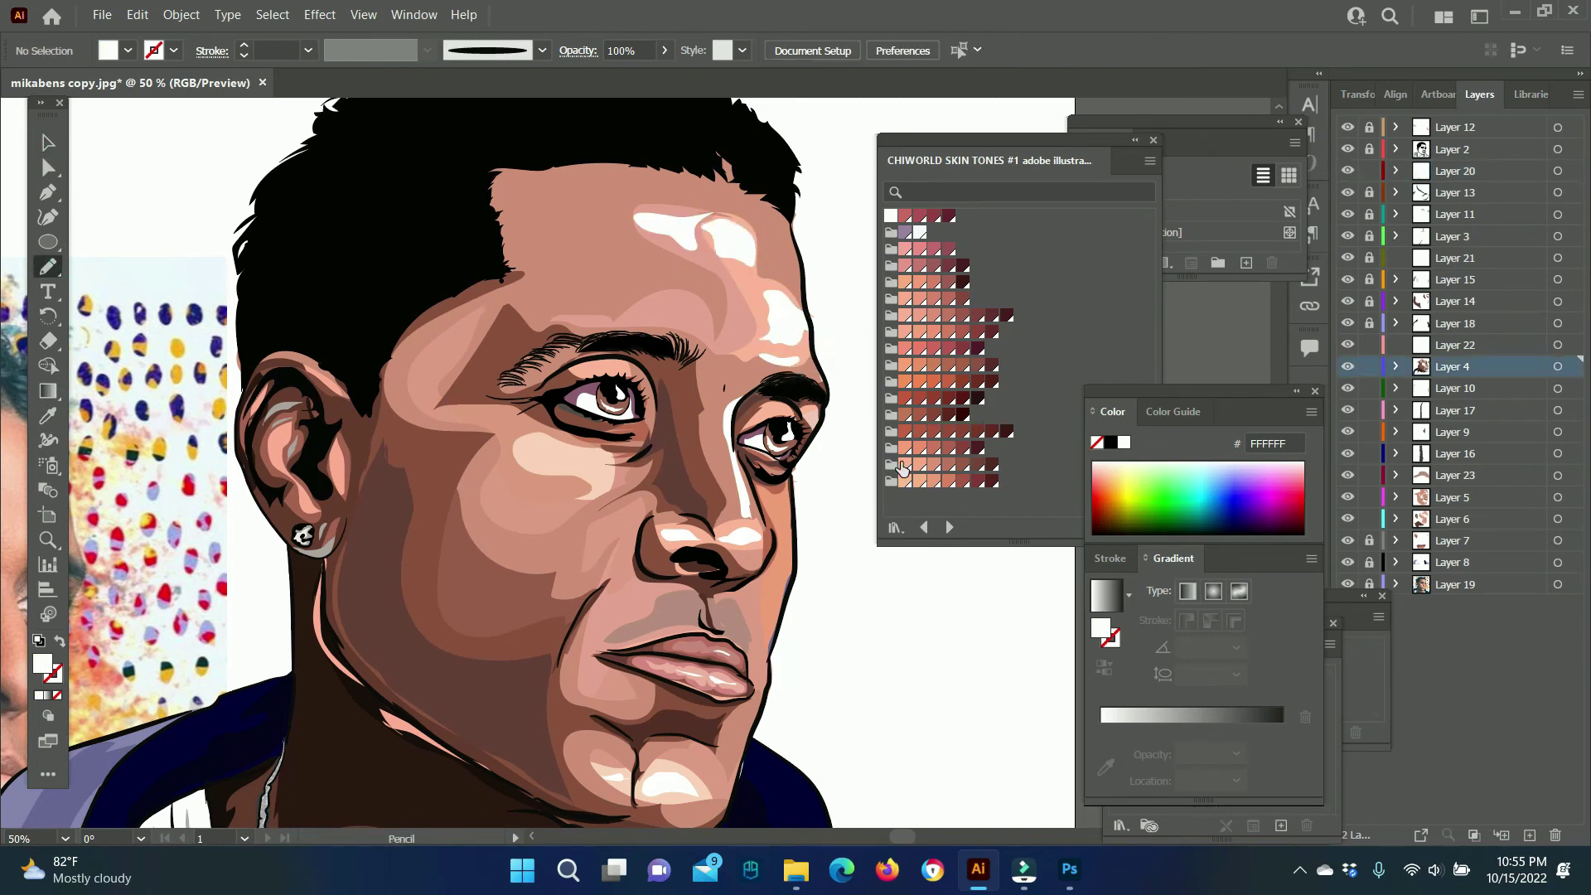
Pick a pale skin swatch and draw a highlight on the cheek.
{"action": "left_click", "coordinate": [42, 260]}
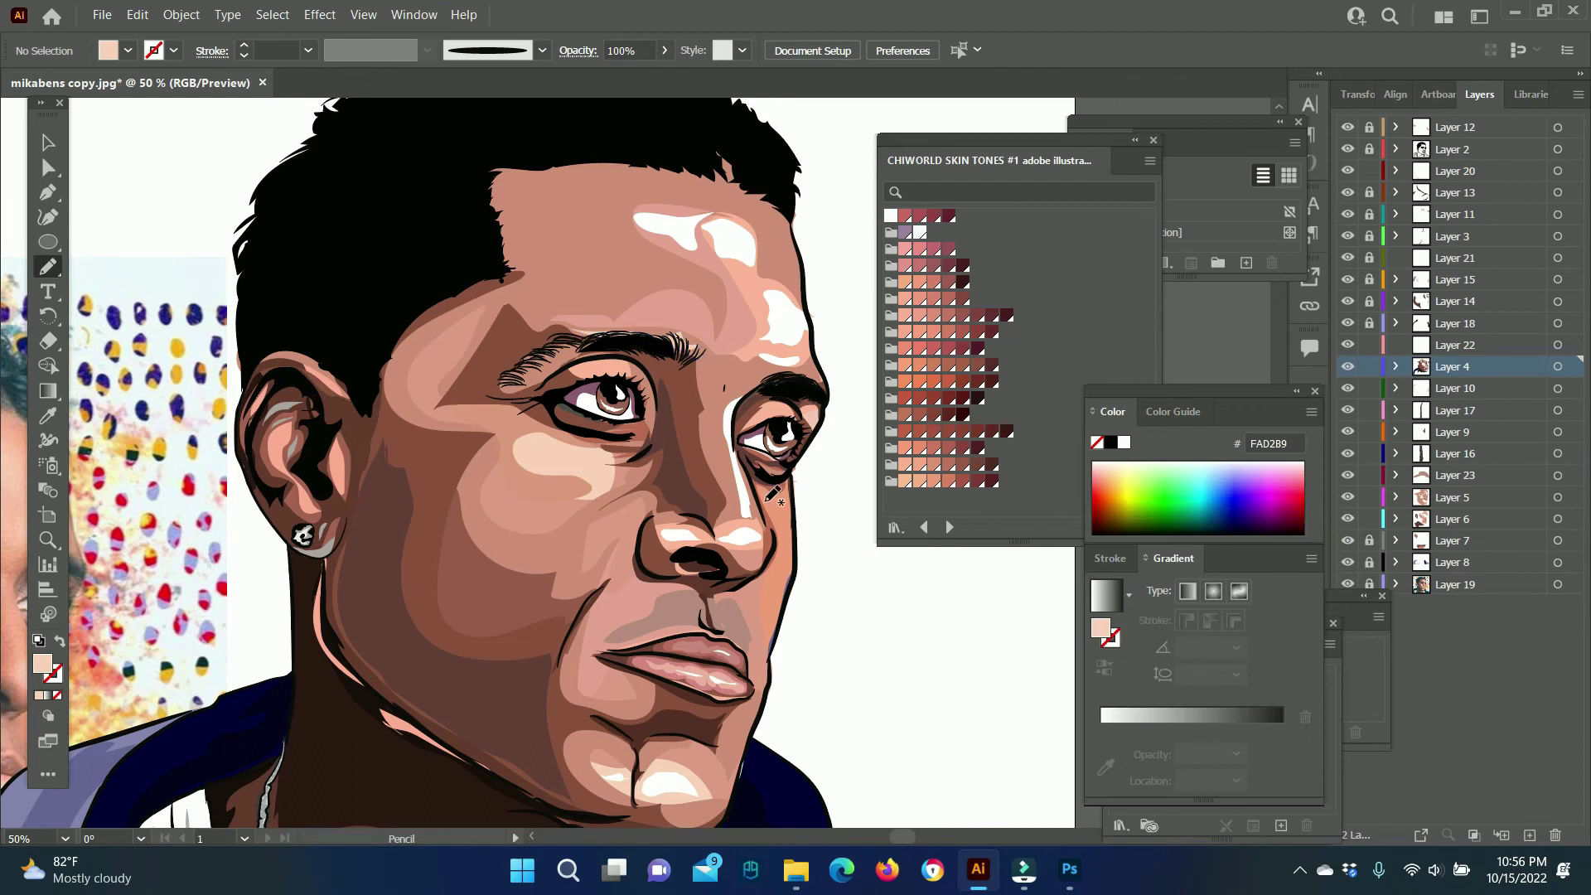
{"action": "scroll", "coordinate": [775, 495], "scroll_direction": "down", "scroll_amount": 3}
{"action": "left_click_drag", "start_coordinate": [613, 364], "coordinate": [611, 369]}
{"action": "scroll", "coordinate": [746, 456], "scroll_direction": "up", "scroll_amount": 6}
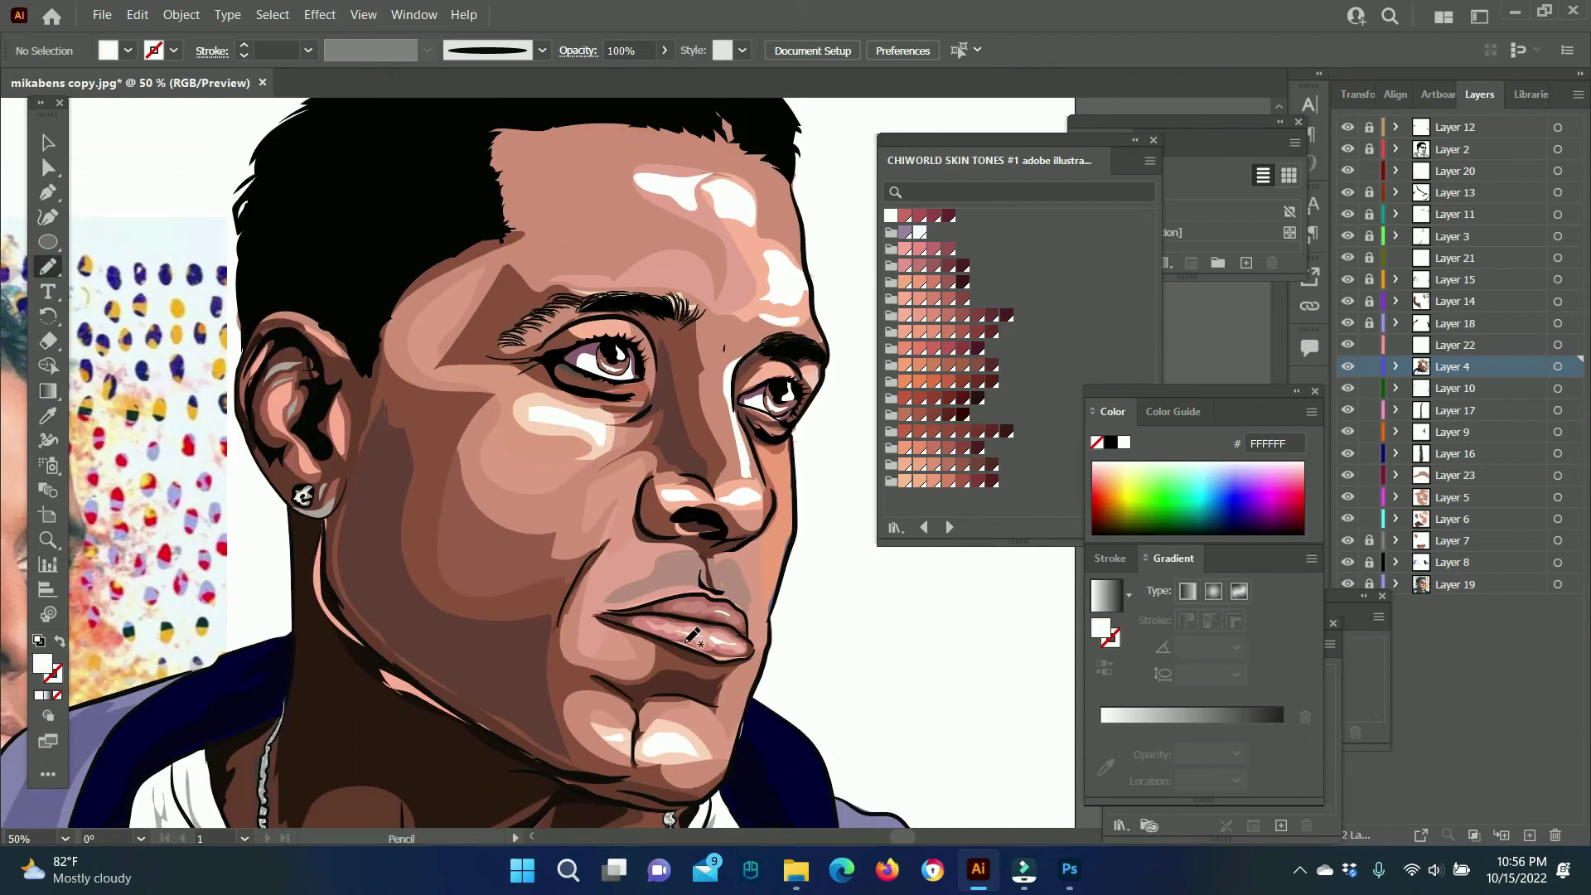
Blur the selected forehead, nose and chin highlights with a 6.654 px Gaussian Blur.
{"action": "key", "text": "v"}
{"action": "left_click", "coordinate": [728, 361]}
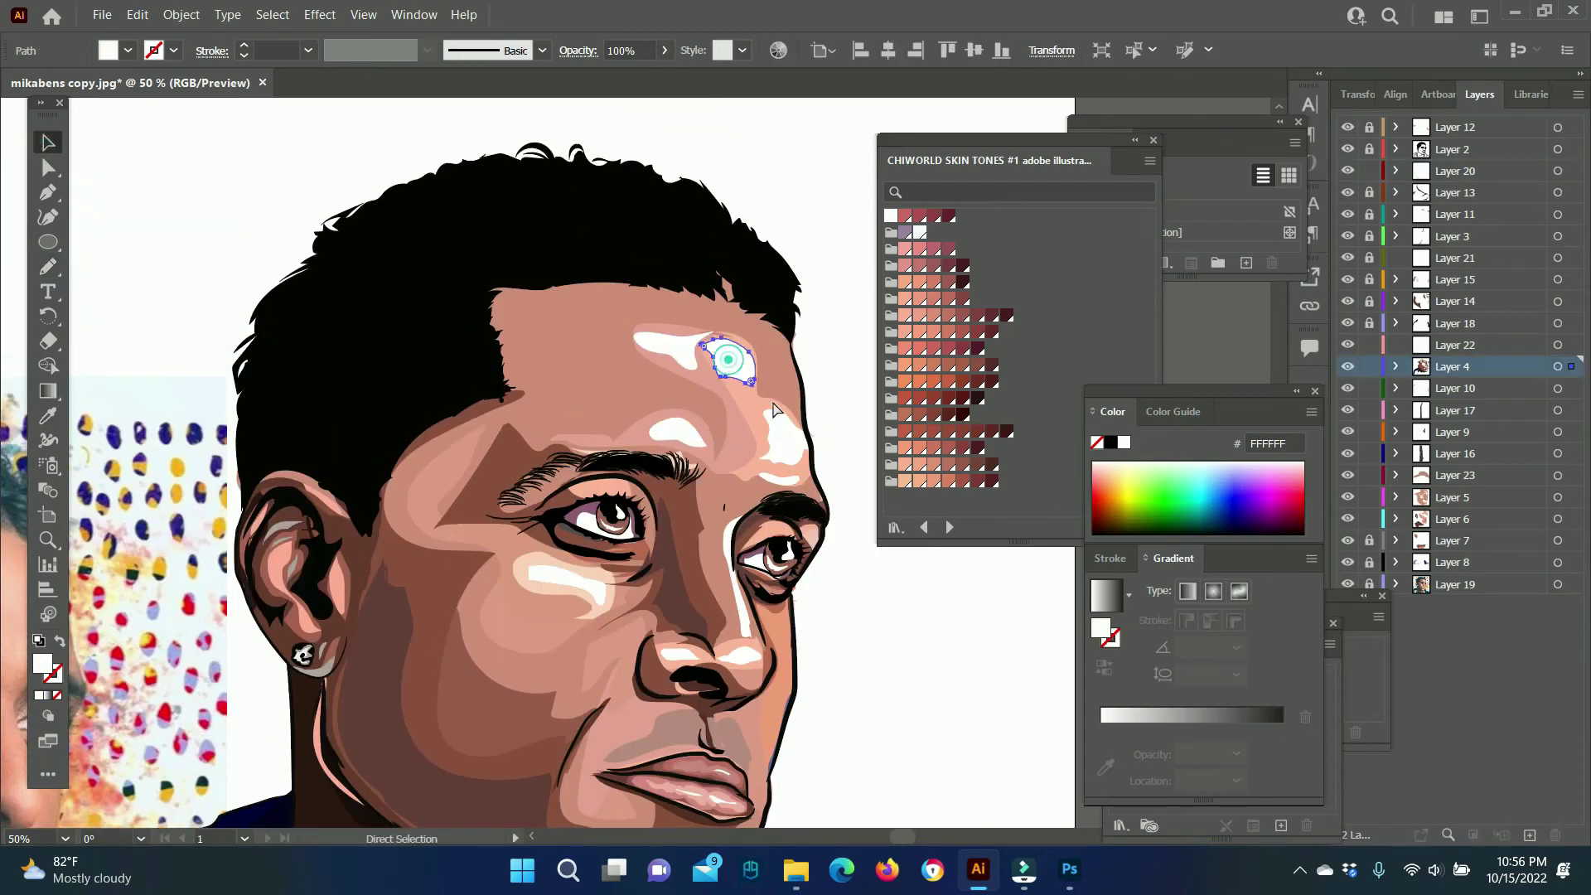
{"action": "left_click", "coordinate": [784, 439], "text": "shift"}
{"action": "left_click", "coordinate": [738, 572], "text": "shift"}
{"action": "left_click", "coordinate": [568, 590], "text": "shift"}
{"action": "left_click", "coordinate": [319, 15]}
{"action": "left_click", "coordinate": [606, 415]}
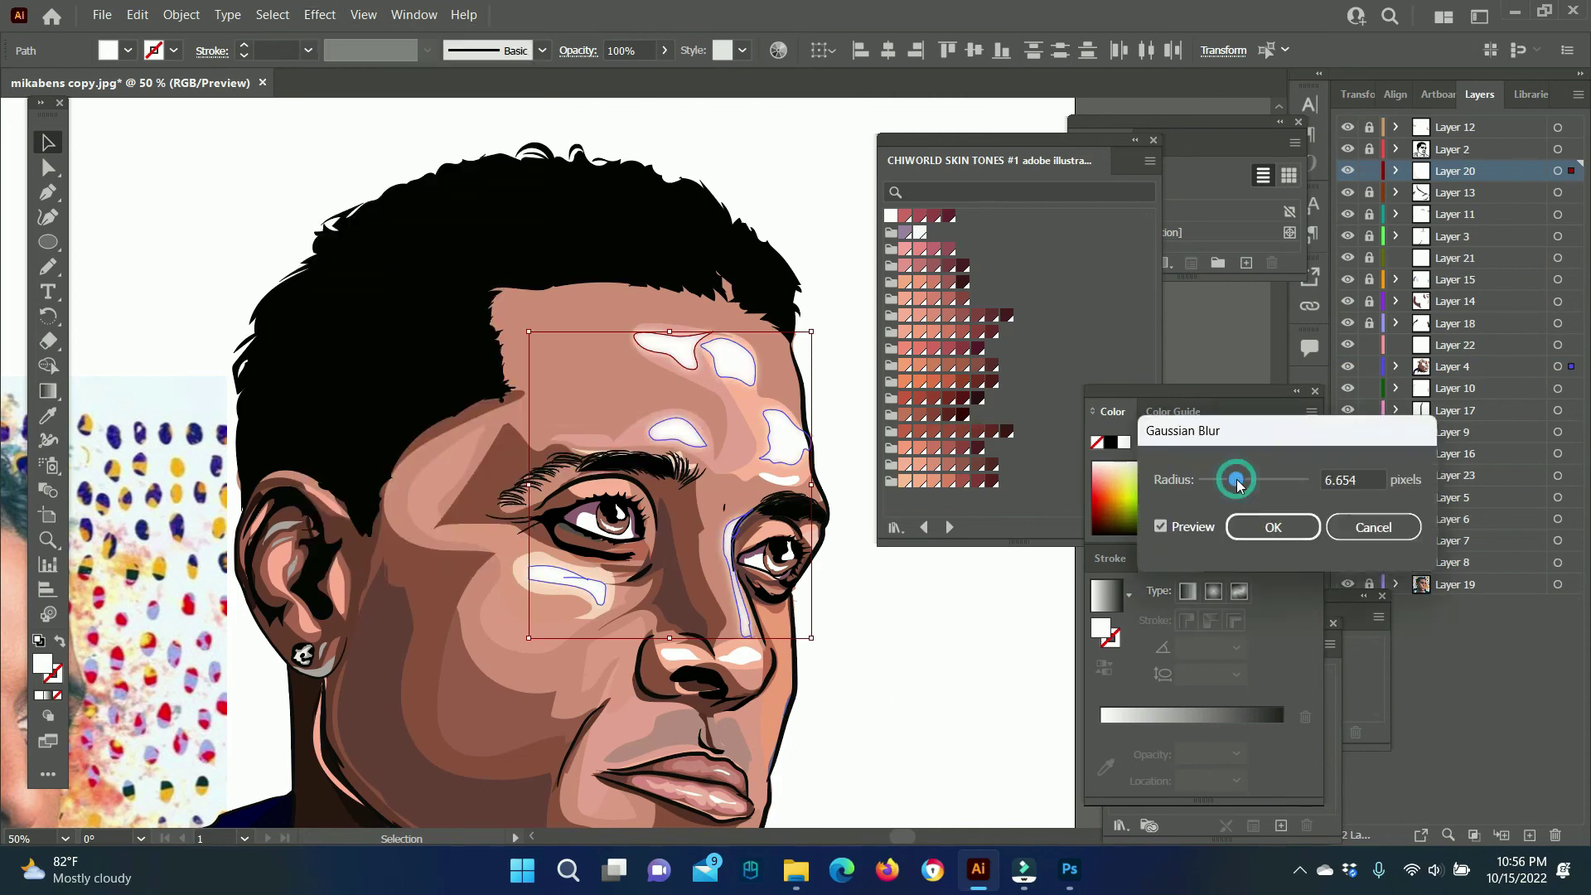
{"action": "left_click", "coordinate": [1268, 525]}
Apply the same Gaussian Blur to the remaining white highlights, including the one by the eyebrow.
{"action": "left_click", "coordinate": [726, 362]}
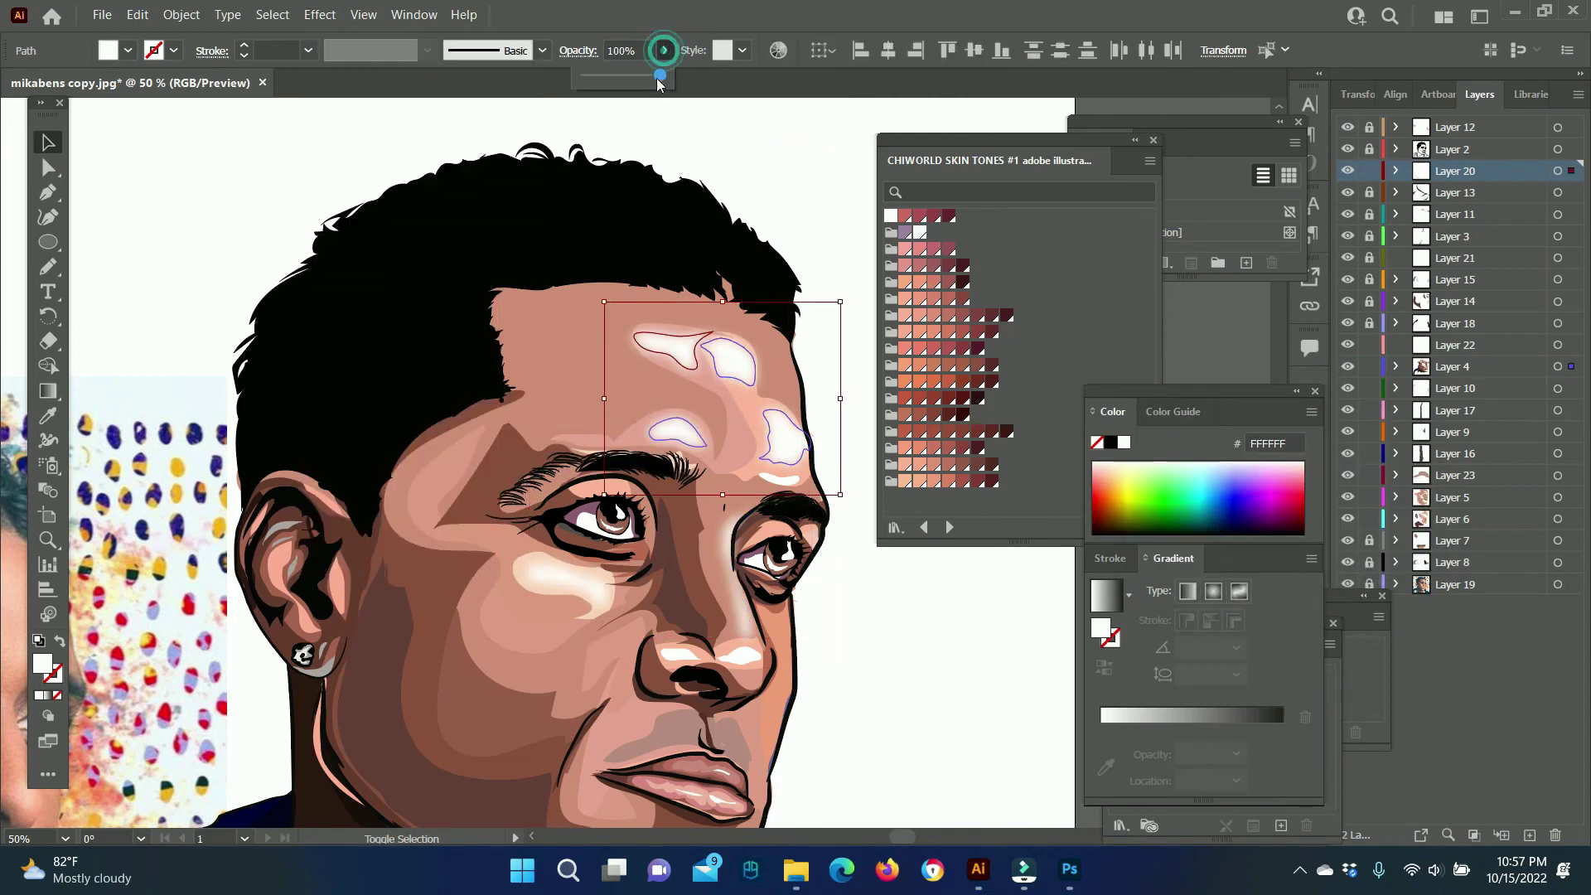
{"action": "key", "text": "a"}
{"action": "left_click", "coordinate": [783, 478]}
{"action": "scroll", "coordinate": [856, 700], "scroll_direction": "down", "scroll_amount": 3}
{"action": "key", "text": "v"}
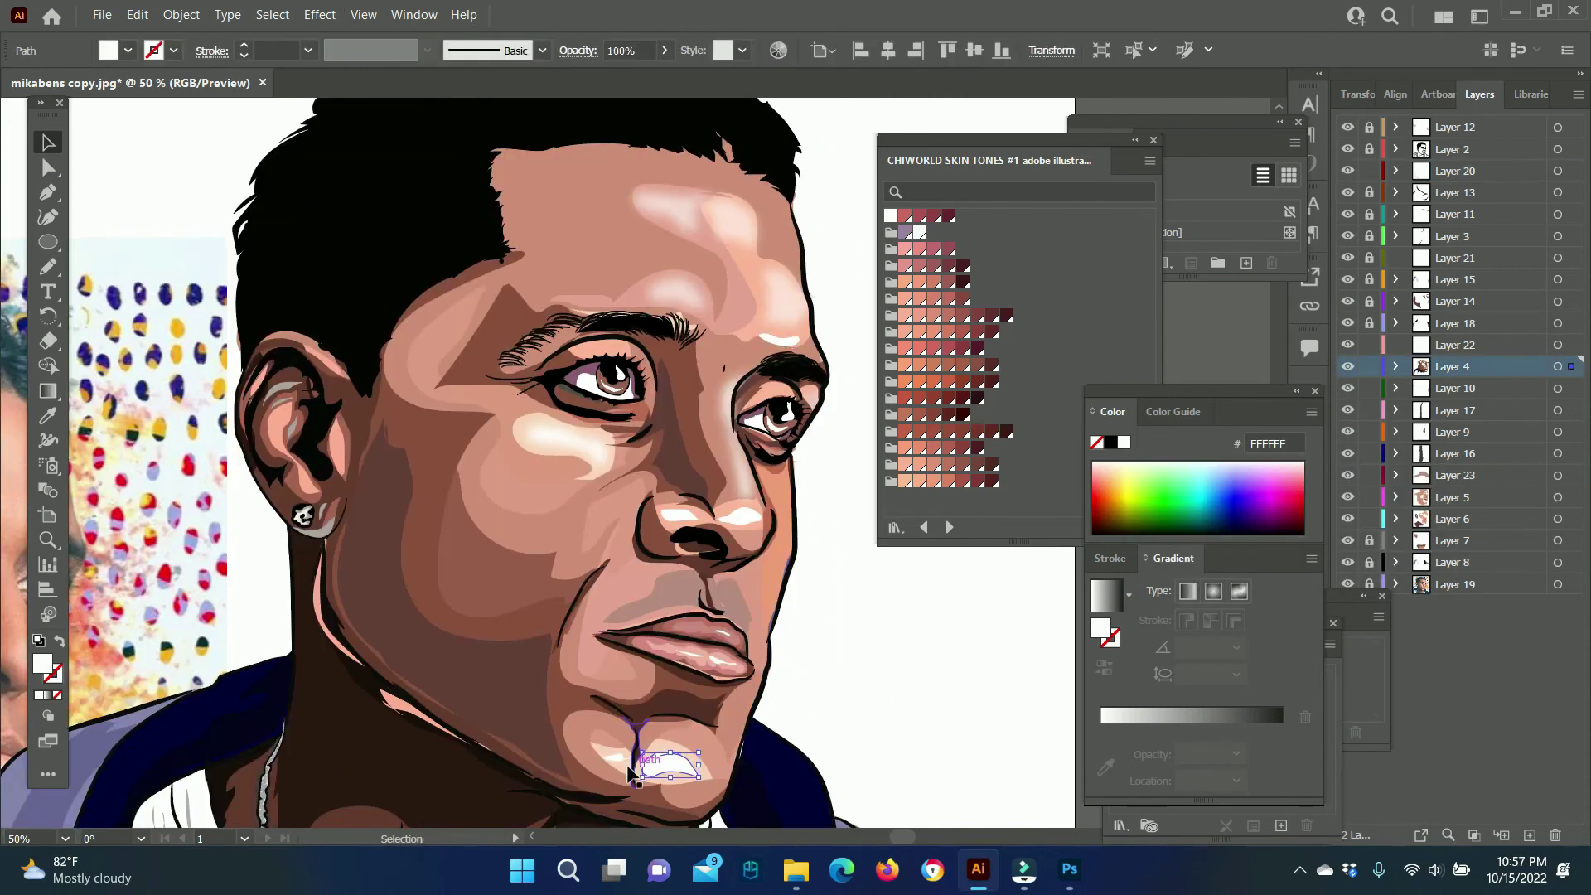
{"action": "left_click", "coordinate": [779, 340]}
{"action": "left_click", "coordinate": [319, 14]}
{"action": "left_click", "coordinate": [606, 415]}
{"action": "left_click", "coordinate": [1273, 525]}
{"action": "left_click", "coordinate": [837, 215]}
{"action": "scroll", "coordinate": [80, 564], "scroll_direction": "down", "scroll_amount": 1}
Select the eye-shadow shape and zoom in closely on the eyes.
{"action": "key", "text": "z"}
{"action": "key", "text": "ctrl+minus"}
{"action": "key", "text": "ctrl+minus"}
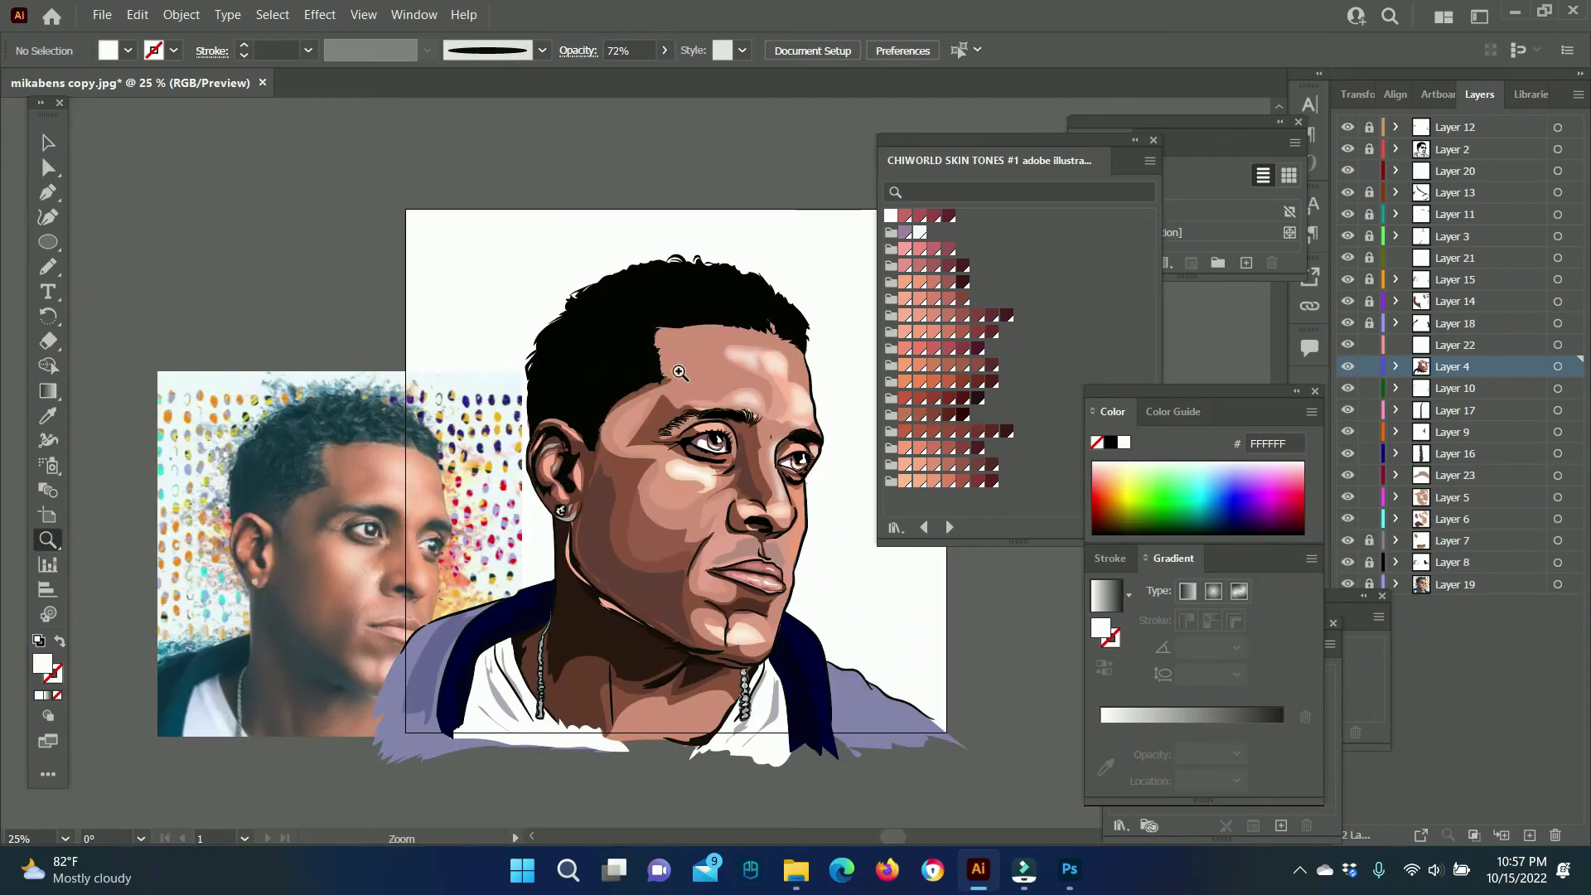
{"action": "left_click", "coordinate": [775, 503]}
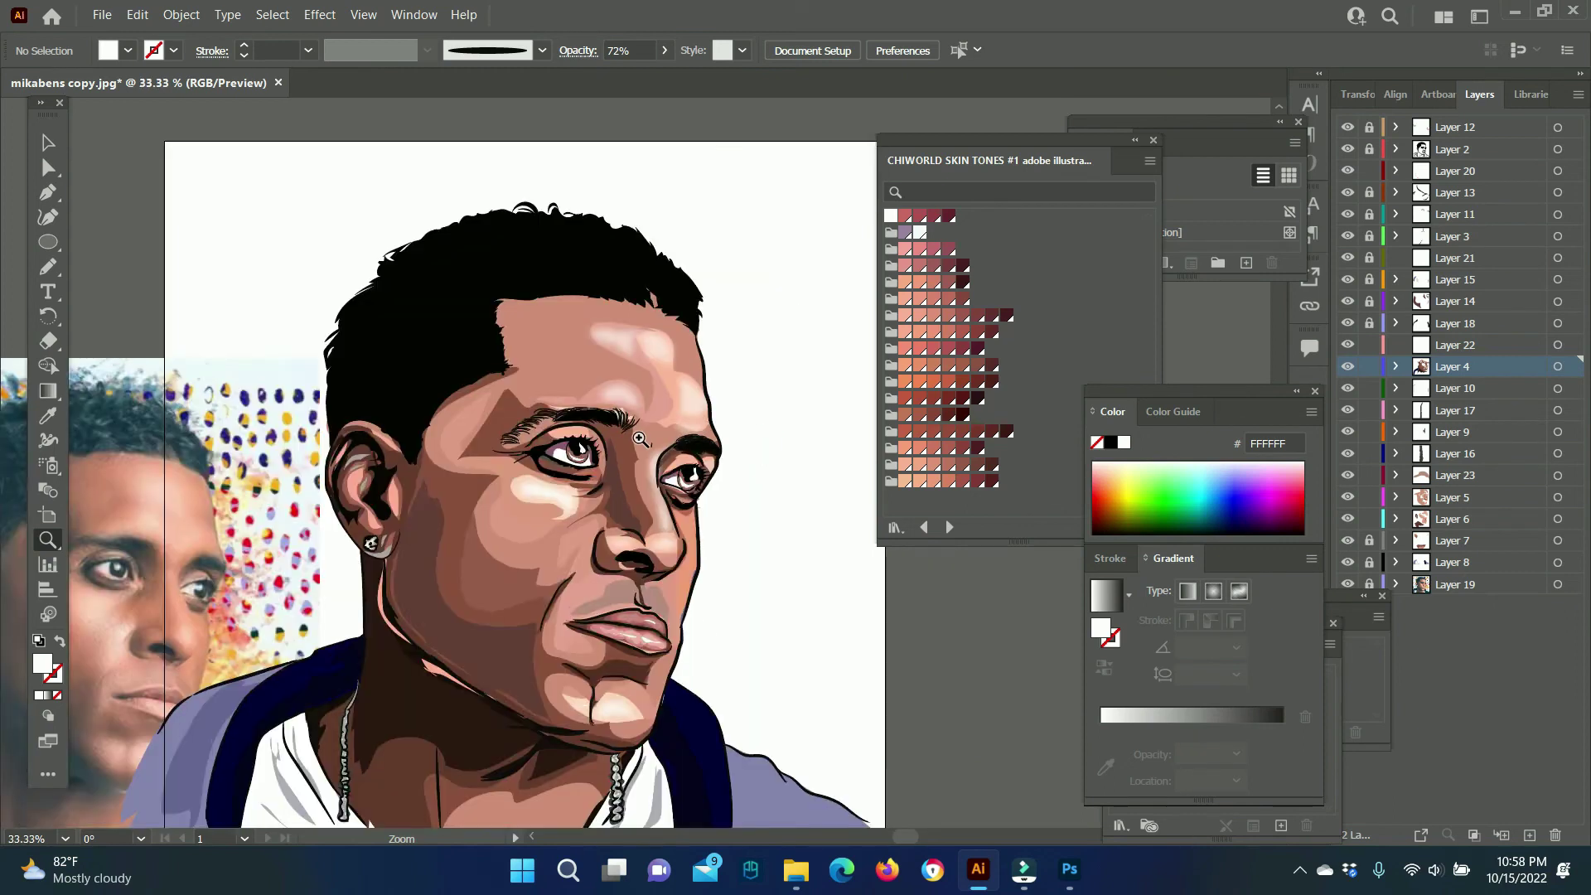
{"action": "key", "text": "v"}
{"action": "left_click", "coordinate": [592, 547]}
{"action": "key", "text": "ctrl+minus"}
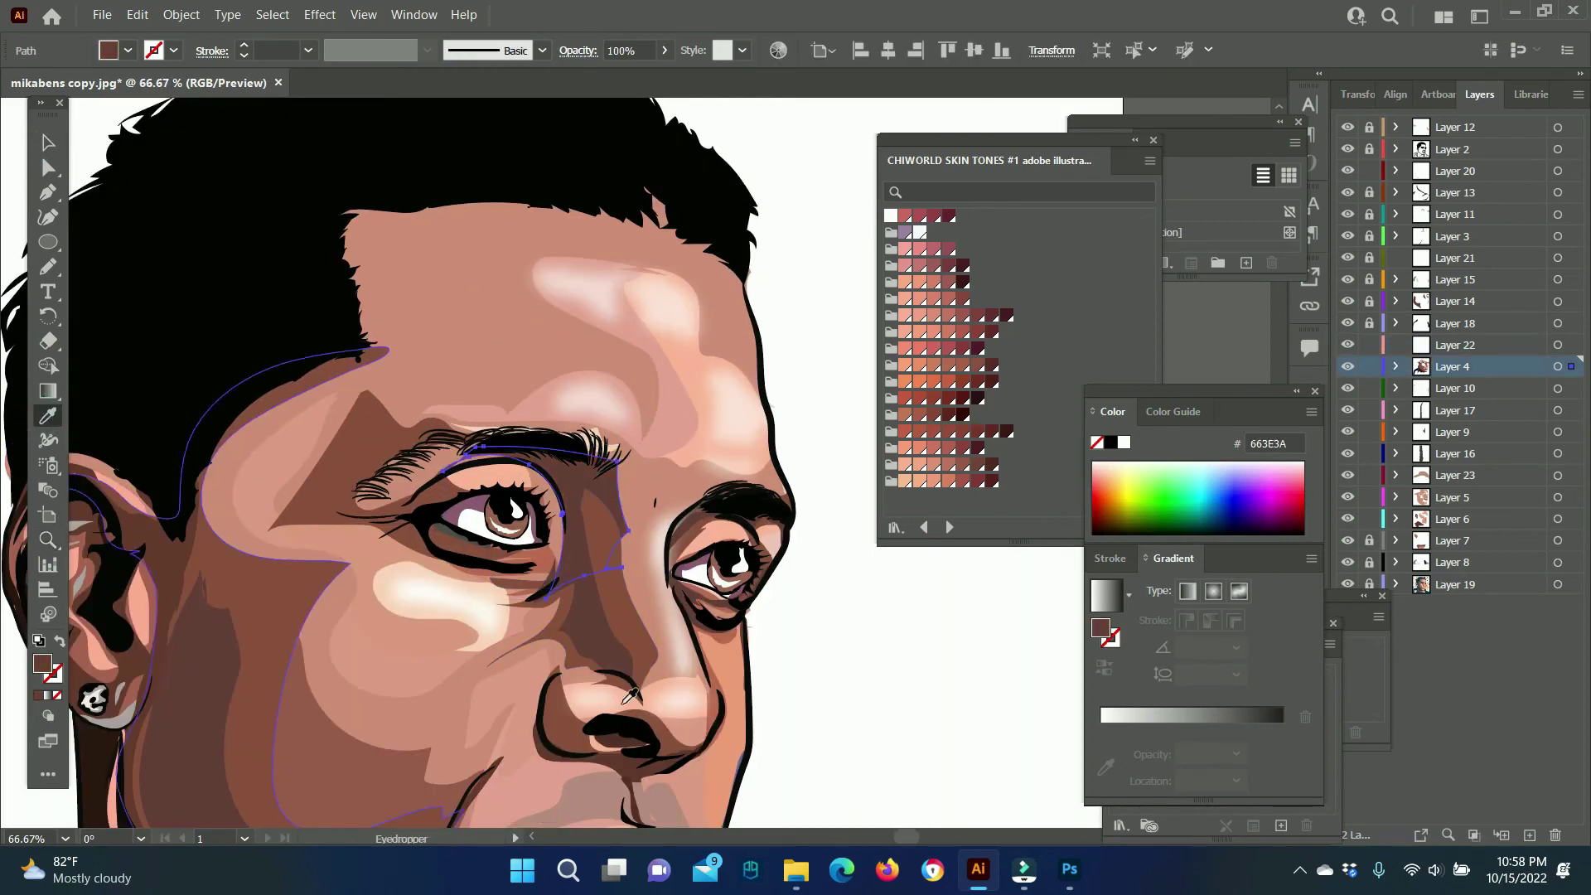
{"action": "key", "text": "ctrl+minus"}
{"action": "key", "text": "z"}
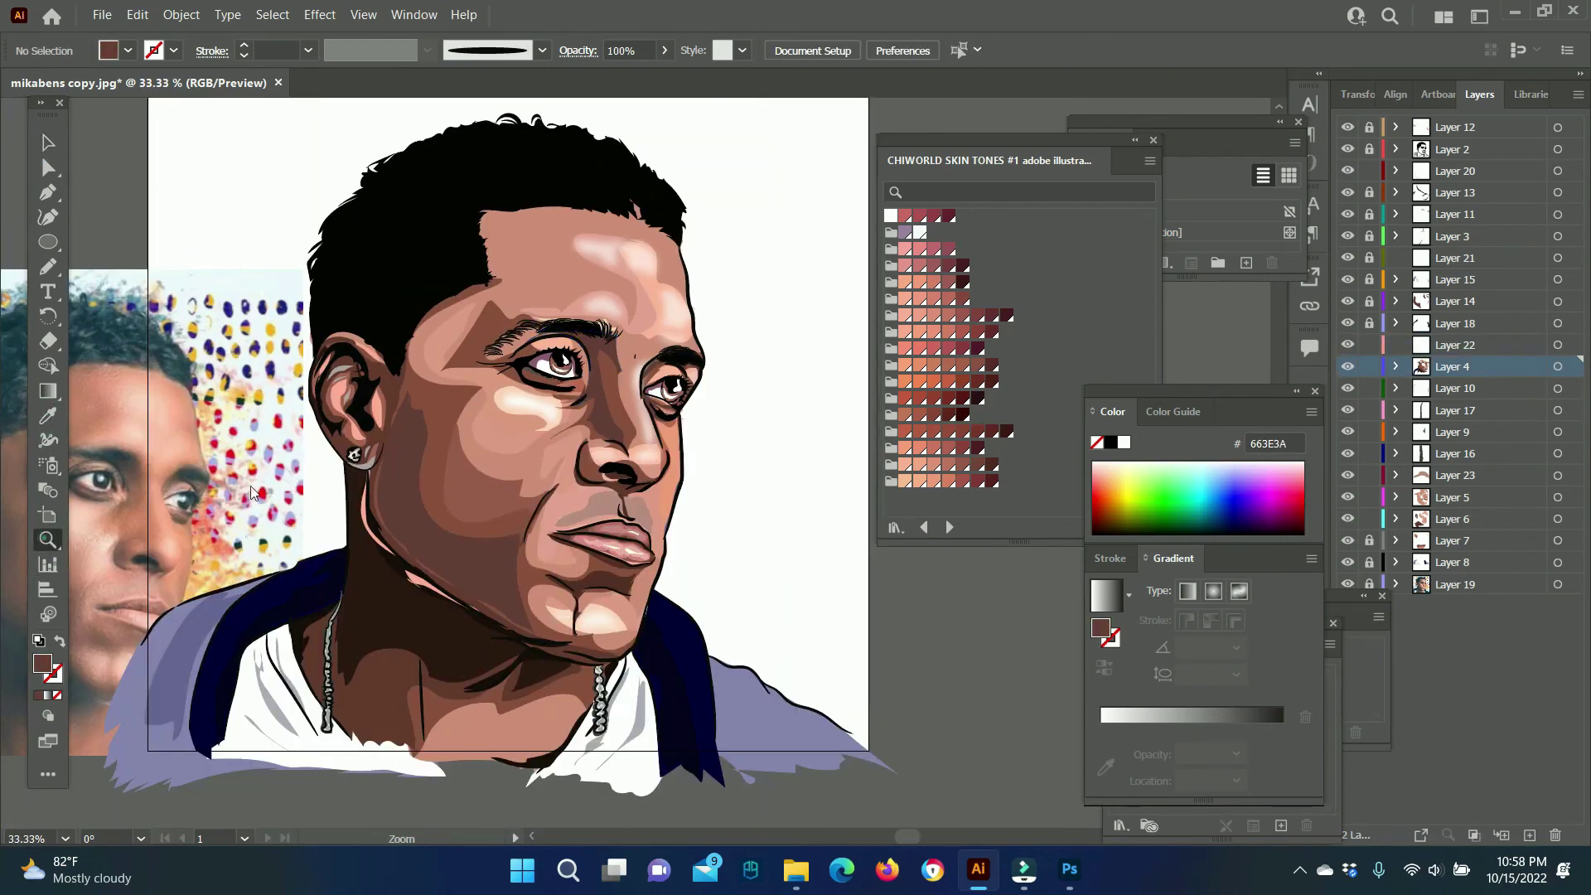
{"action": "left_click", "coordinate": [589, 298]}
Draw very dark brown pencil strokes along the eyebrow and on the nose.
{"action": "key", "text": "n"}
{"action": "double_click", "coordinate": [43, 663]}
{"action": "left_click", "coordinate": [1110, 704]}
{"action": "left_click", "coordinate": [1485, 533]}
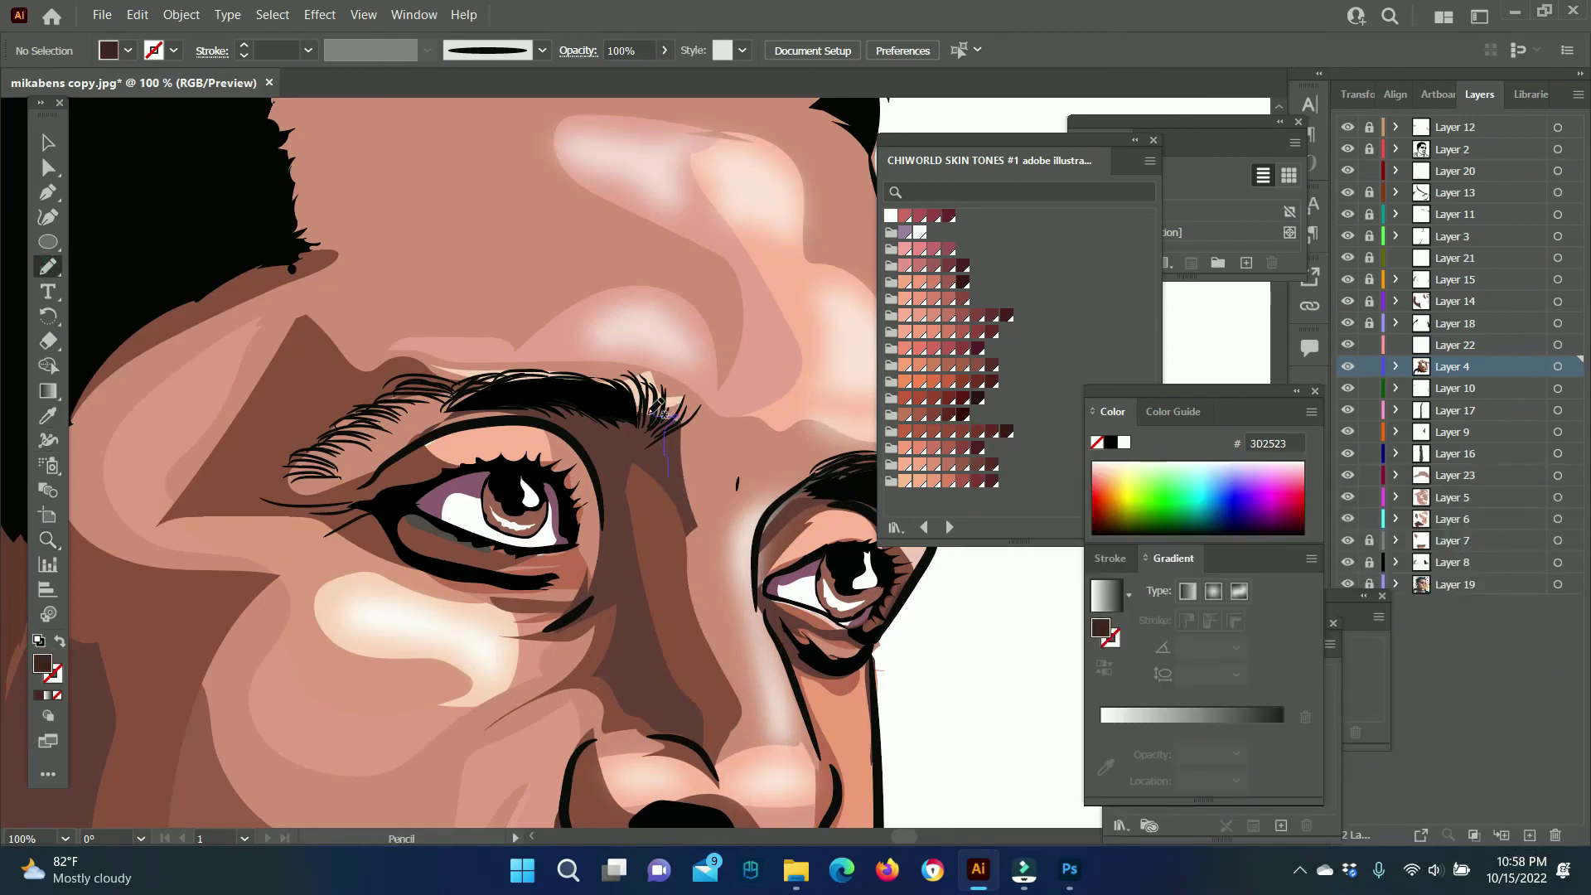
{"action": "left_click_drag", "start_coordinate": [671, 448], "coordinate": [671, 447]}
{"action": "scroll", "coordinate": [581, 572], "scroll_direction": "down", "scroll_amount": 5}
{"action": "scroll", "coordinate": [663, 406], "scroll_direction": "up", "scroll_amount": 5}
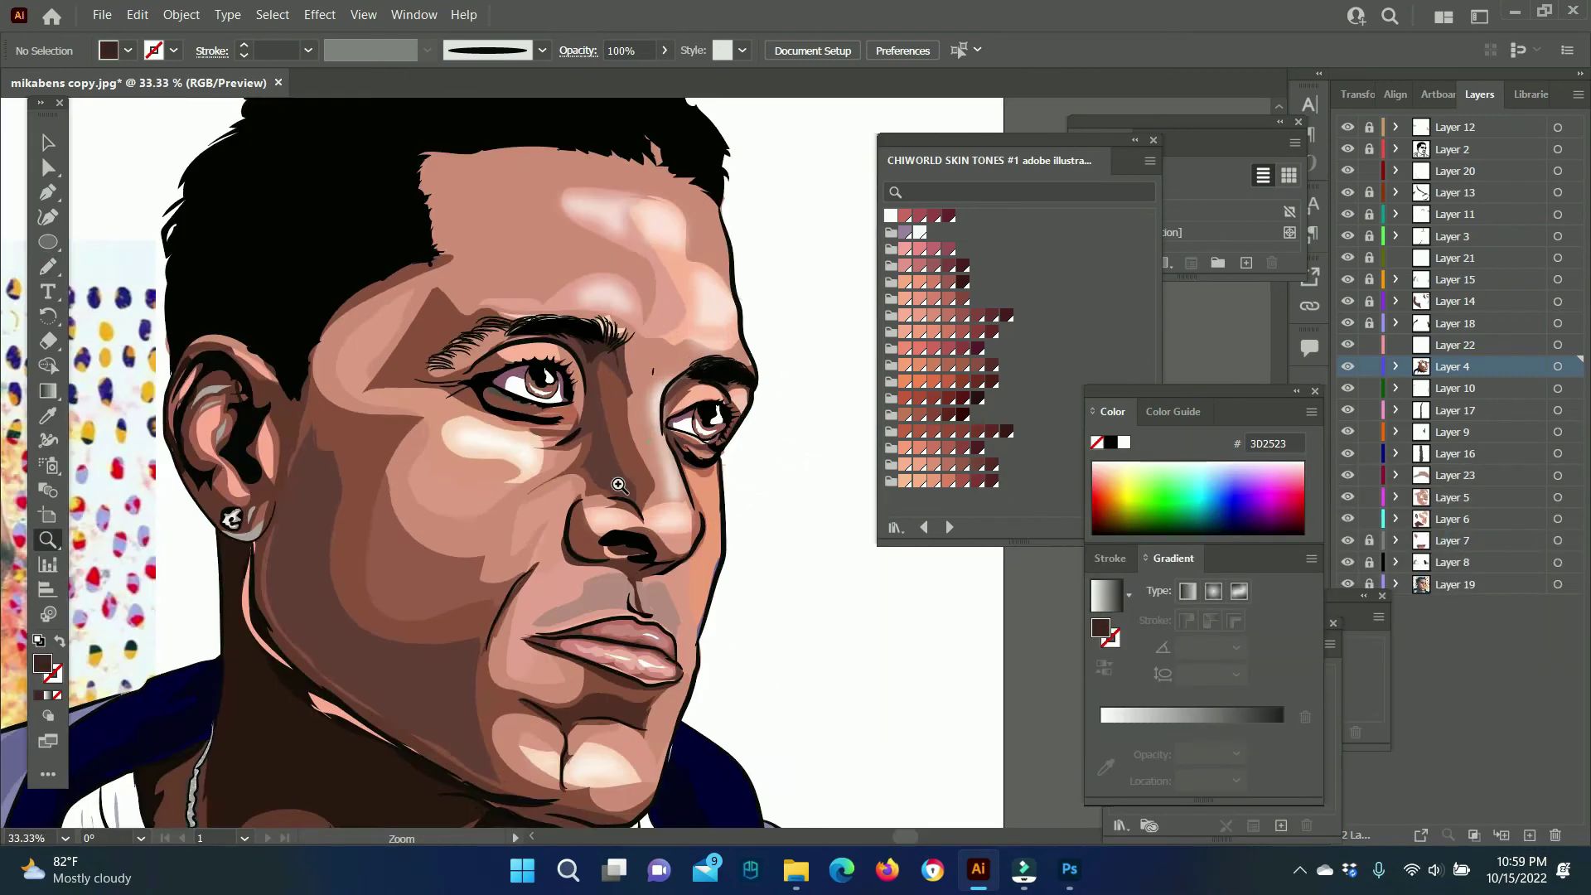
{"action": "left_click_drag", "start_coordinate": [643, 433], "coordinate": [675, 435]}
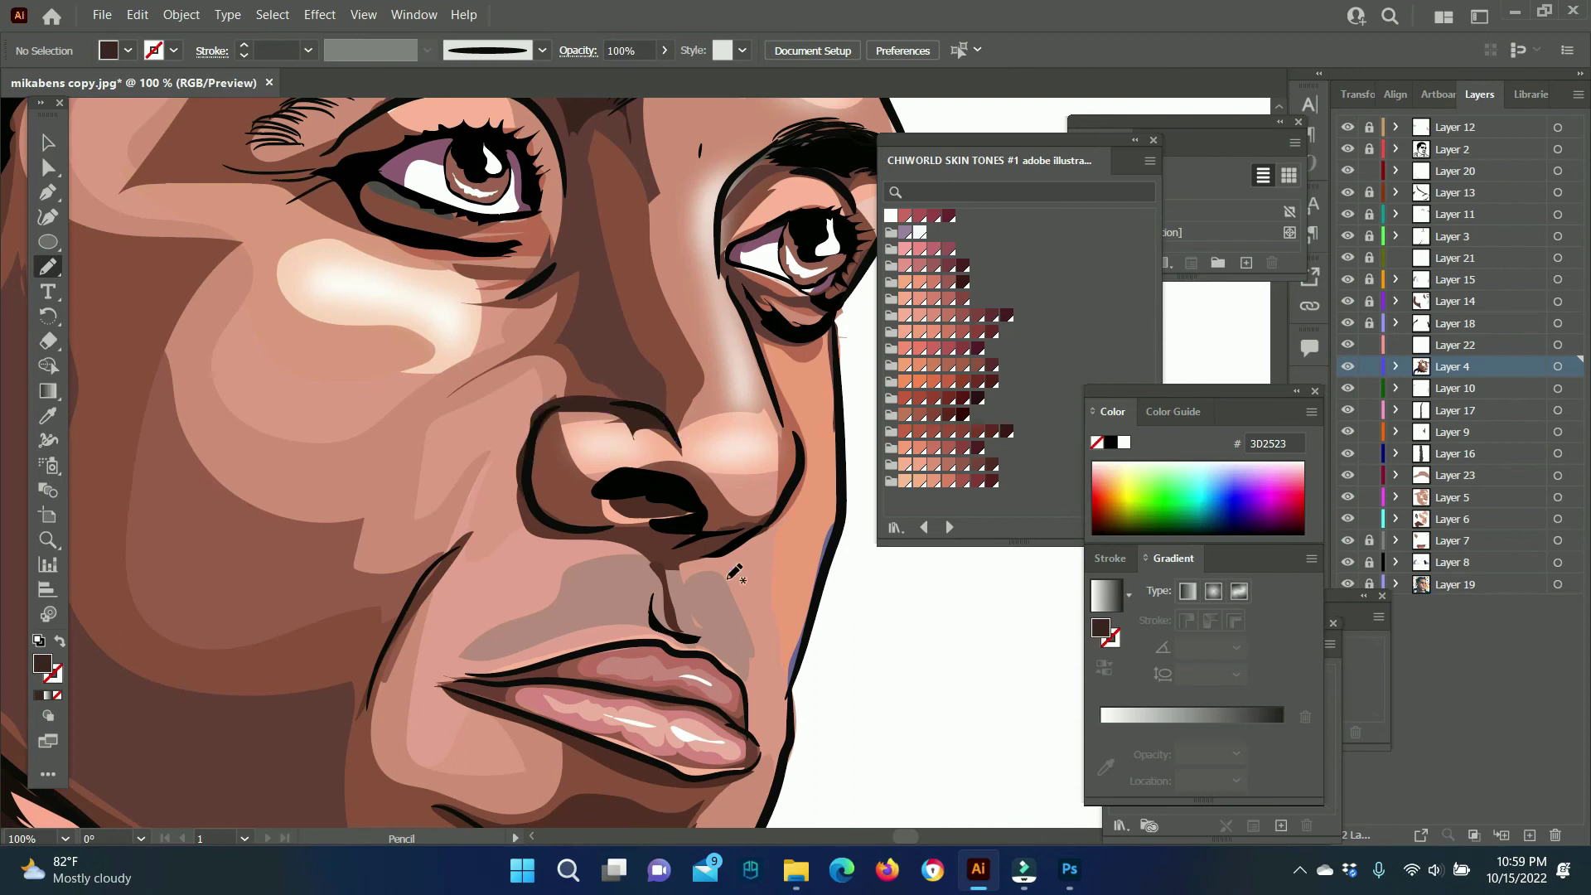
Draw a closed white highlight shape on the brow and soften it with Gaussian Blur.
{"action": "key", "text": "z"}
{"action": "scroll", "coordinate": [623, 571], "scroll_direction": "down", "scroll_amount": 3}
{"action": "scroll", "coordinate": [623, 572], "scroll_direction": "down", "scroll_amount": 1}
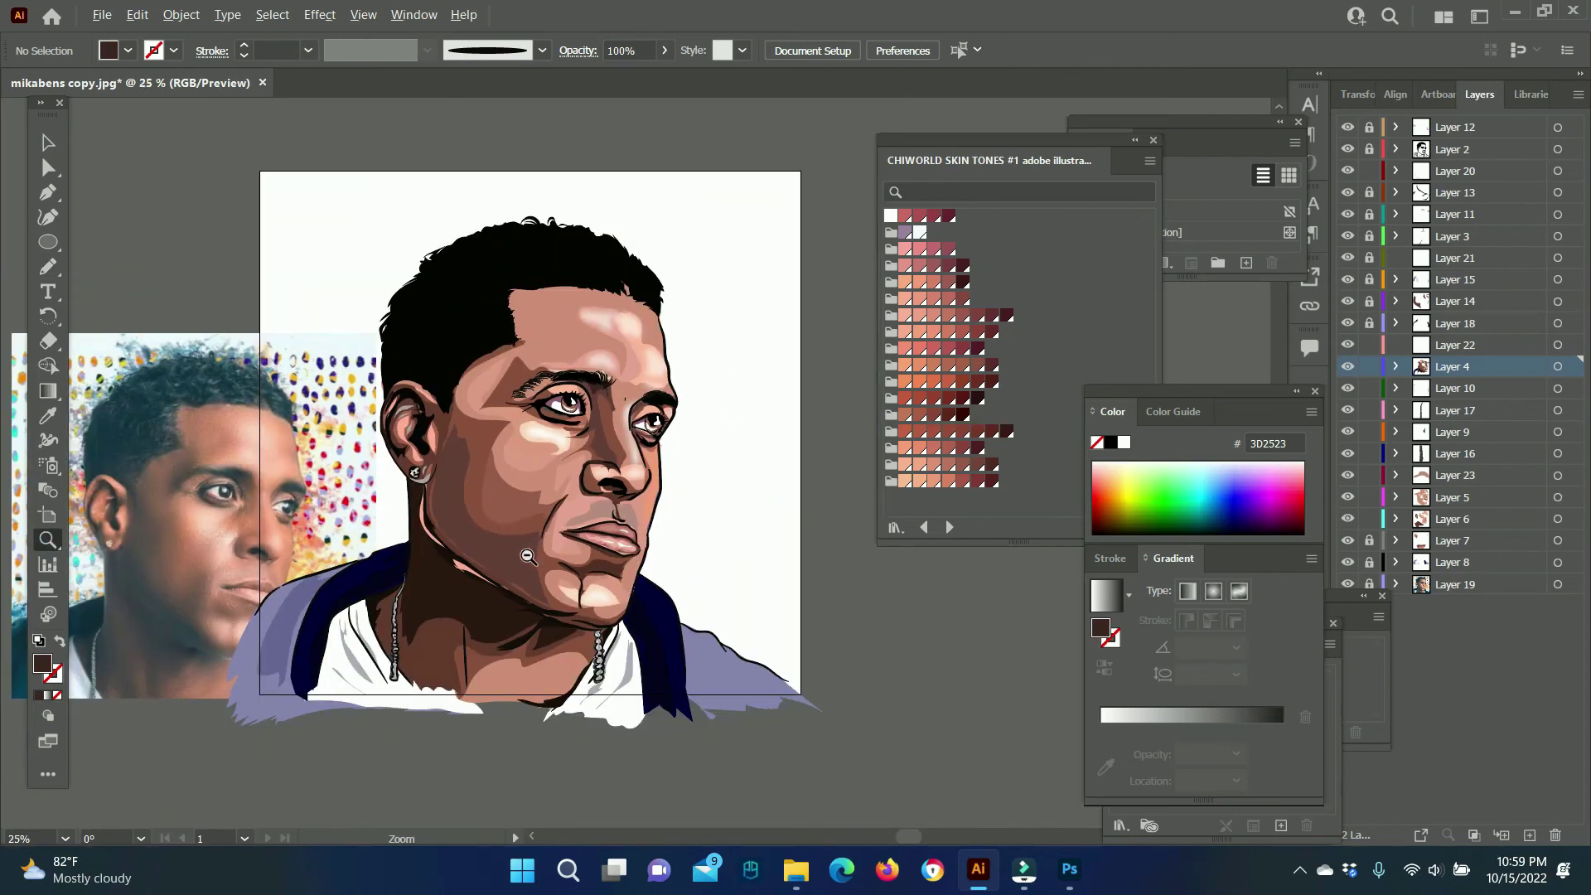
{"action": "scroll", "coordinate": [623, 323], "scroll_direction": "up", "scroll_amount": 3}
{"action": "key", "text": "n"}
{"action": "left_click_drag", "start_coordinate": [673, 466], "coordinate": [734, 489]}
{"action": "key", "text": "v"}
{"action": "left_click", "coordinate": [319, 14]}
{"action": "left_click", "coordinate": [357, 412]}
{"action": "left_click", "coordinate": [572, 412]}
{"action": "left_click", "coordinate": [1255, 526]}
{"action": "left_click", "coordinate": [319, 14]}
{"action": "left_click", "coordinate": [373, 29]}
Refine the nose and upper-lip shading shapes with skin tone F09C7A at 54% and 77% opacity.
{"action": "key", "text": "z"}
{"action": "scroll", "coordinate": [654, 544], "scroll_direction": "down", "scroll_amount": 2}
{"action": "scroll", "coordinate": [655, 545], "scroll_direction": "down", "scroll_amount": 1}
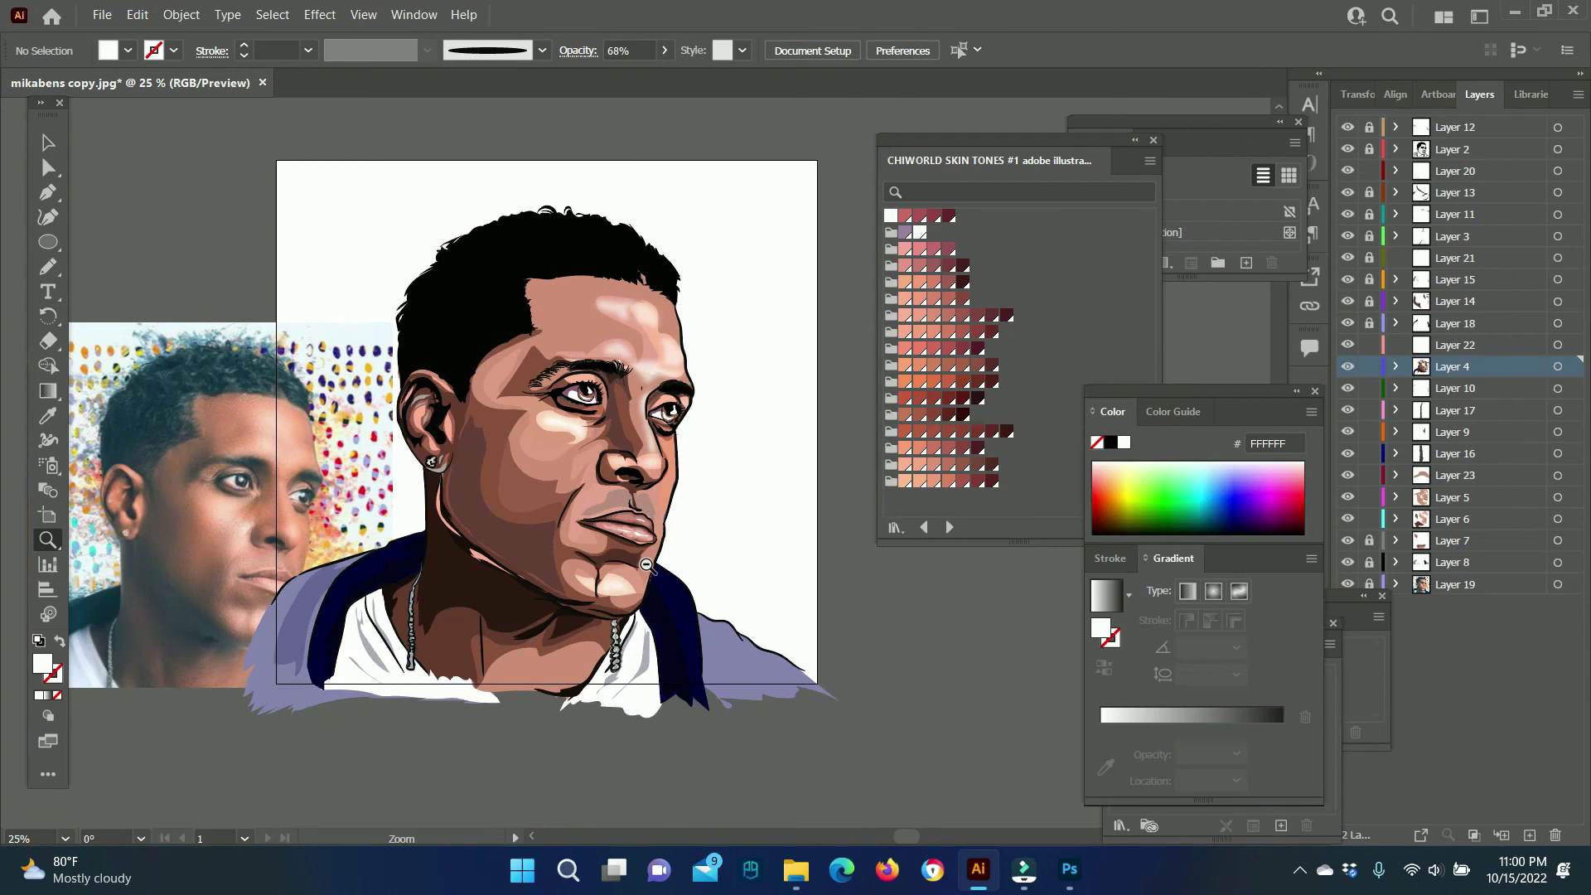
{"action": "scroll", "coordinate": [646, 566], "scroll_direction": "up", "scroll_amount": 3}
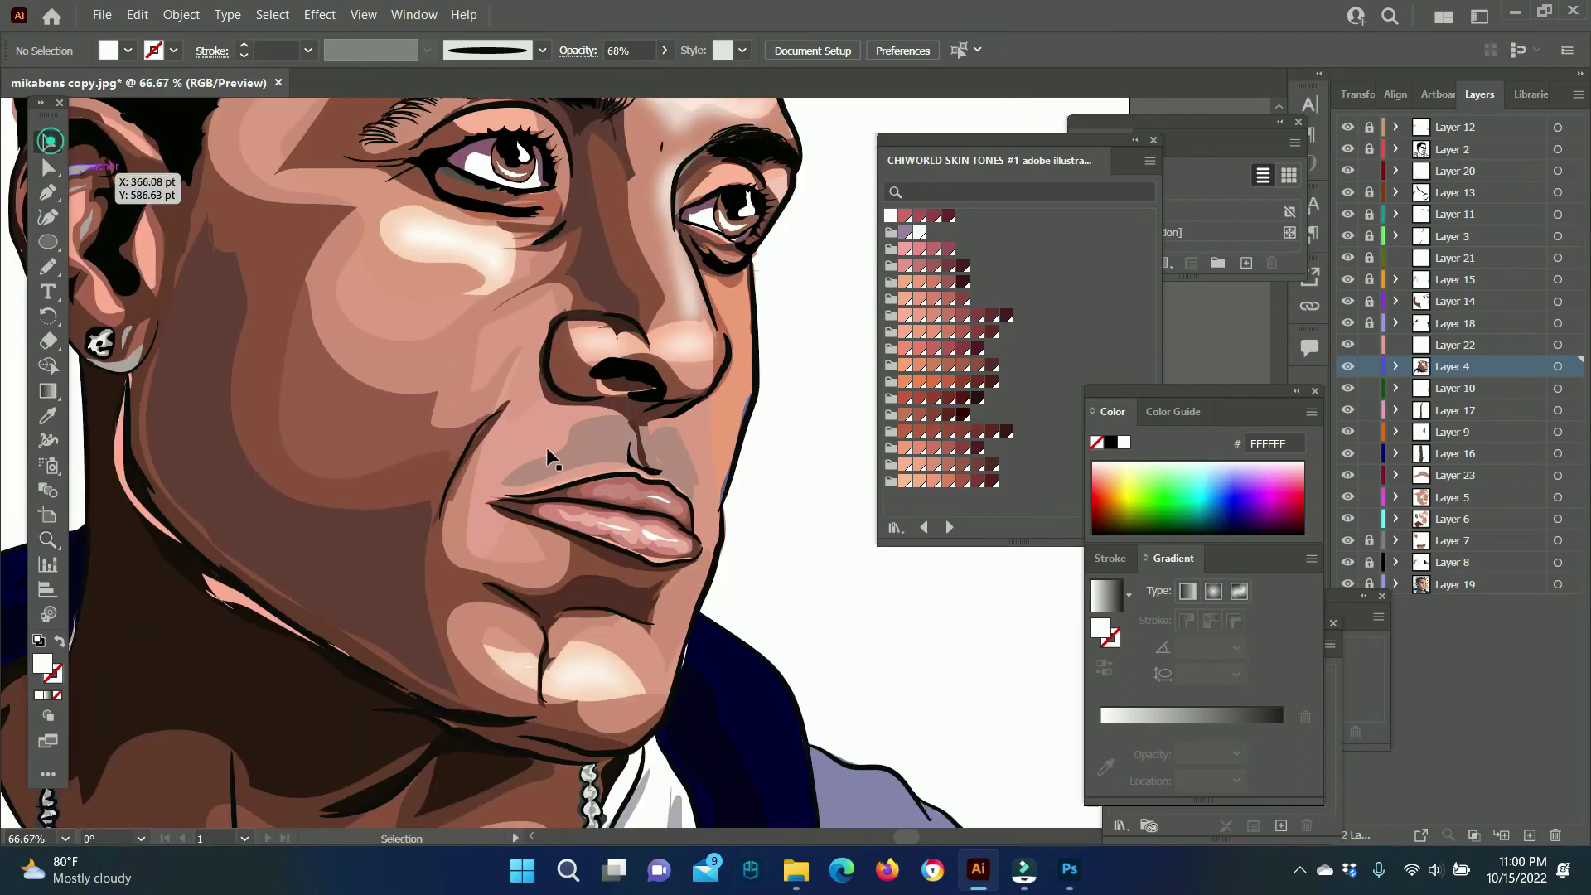
{"action": "key", "text": "v"}
{"action": "left_click", "coordinate": [655, 466]}
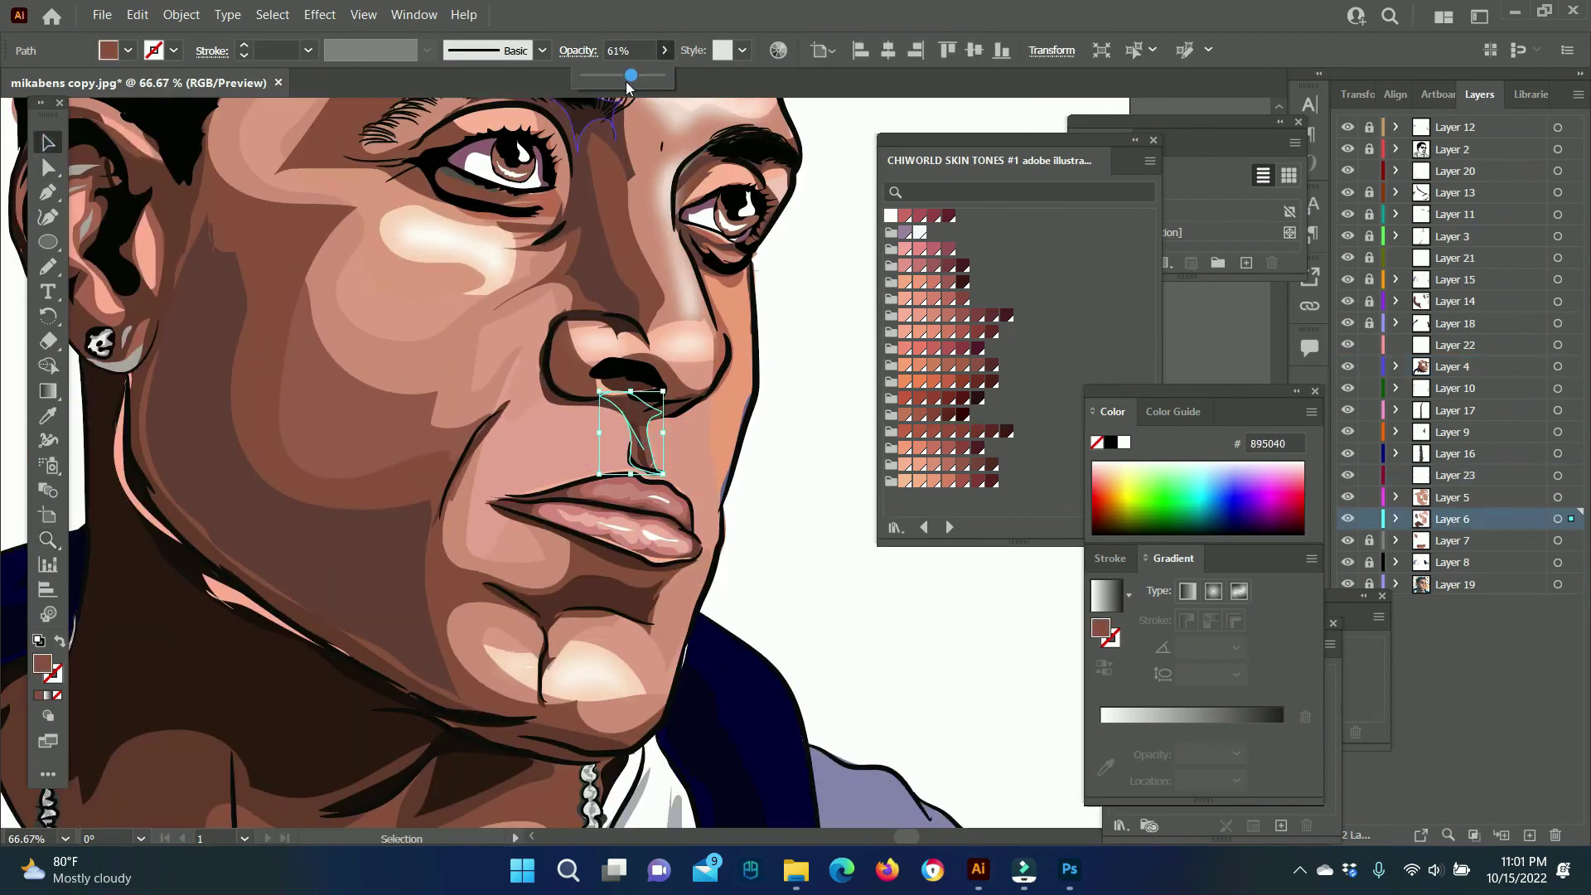
{"action": "left_click", "coordinate": [632, 471]}
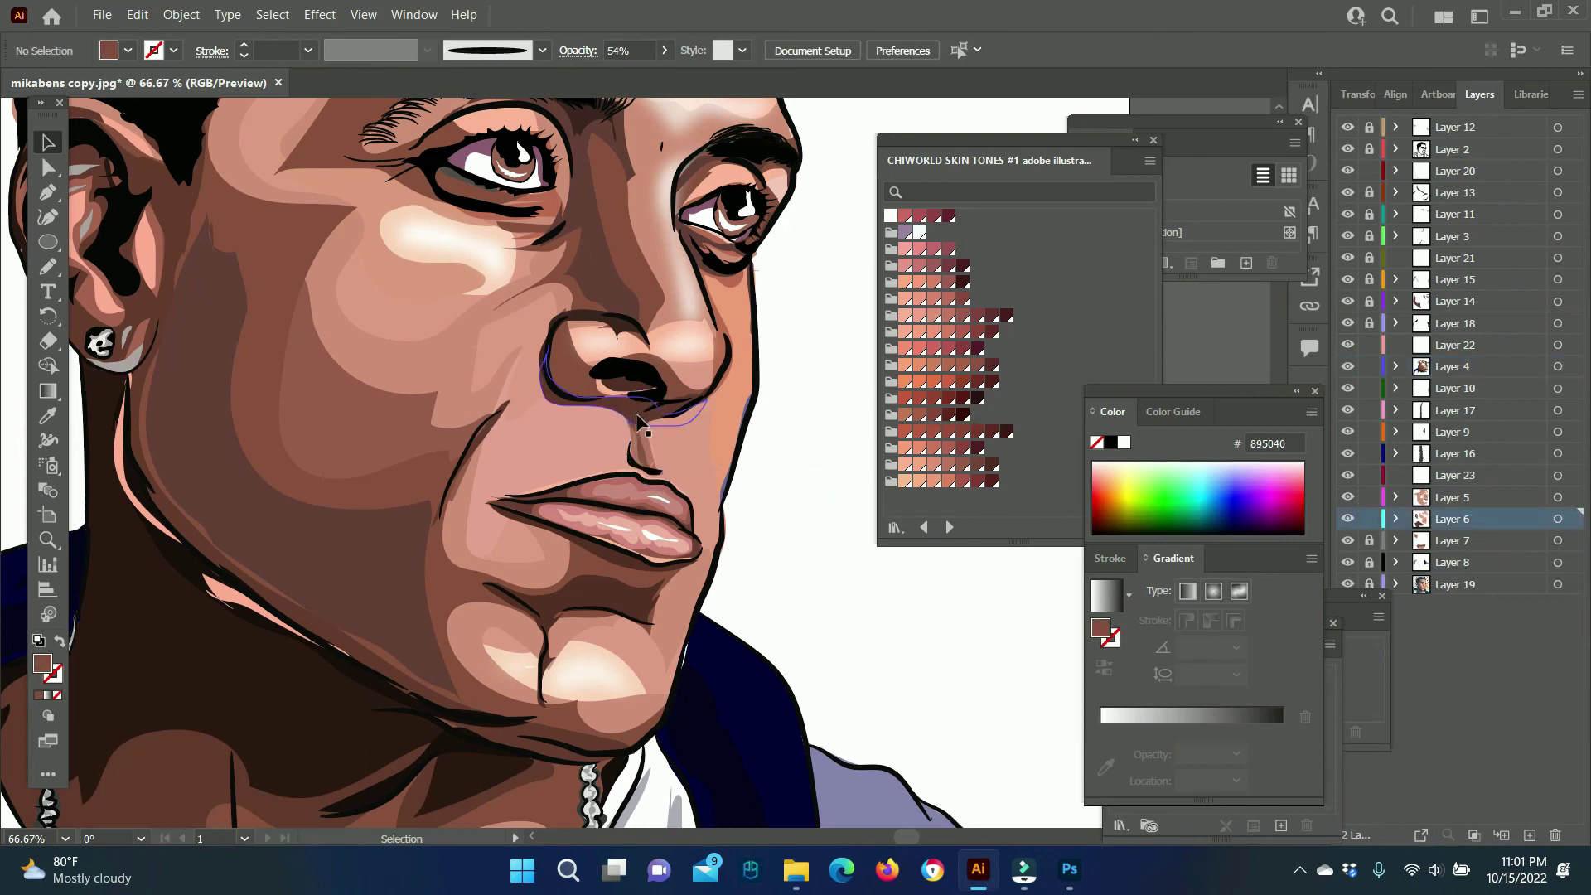
{"action": "left_click", "coordinate": [851, 663]}
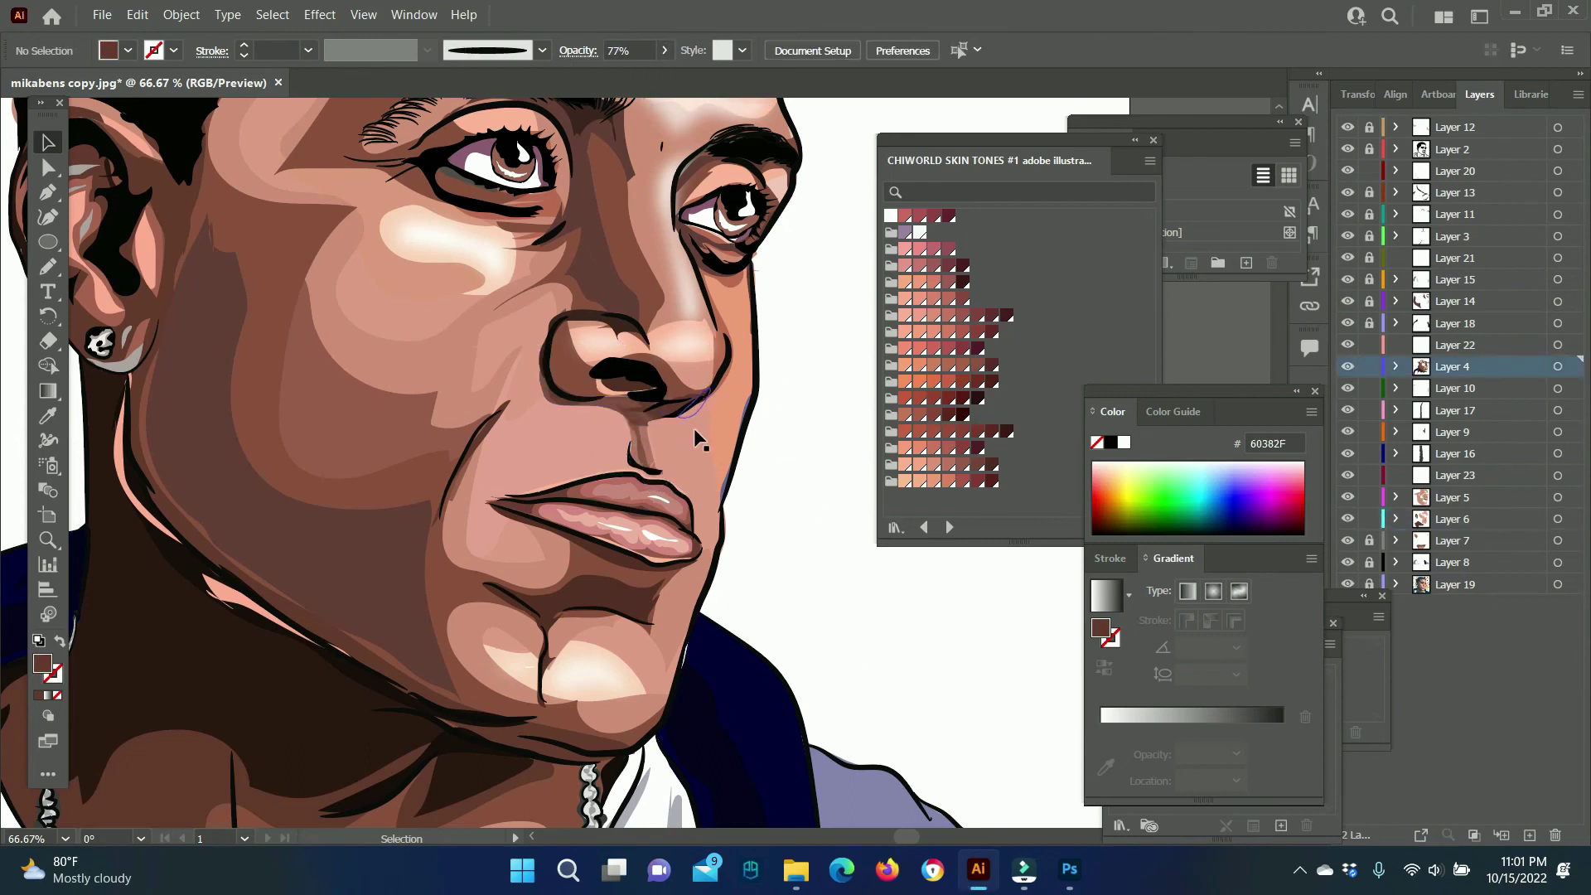
{"action": "left_click", "coordinate": [663, 479]}
{"action": "left_click", "coordinate": [47, 540]}
{"action": "left_click", "coordinate": [538, 426], "text": "alt"}
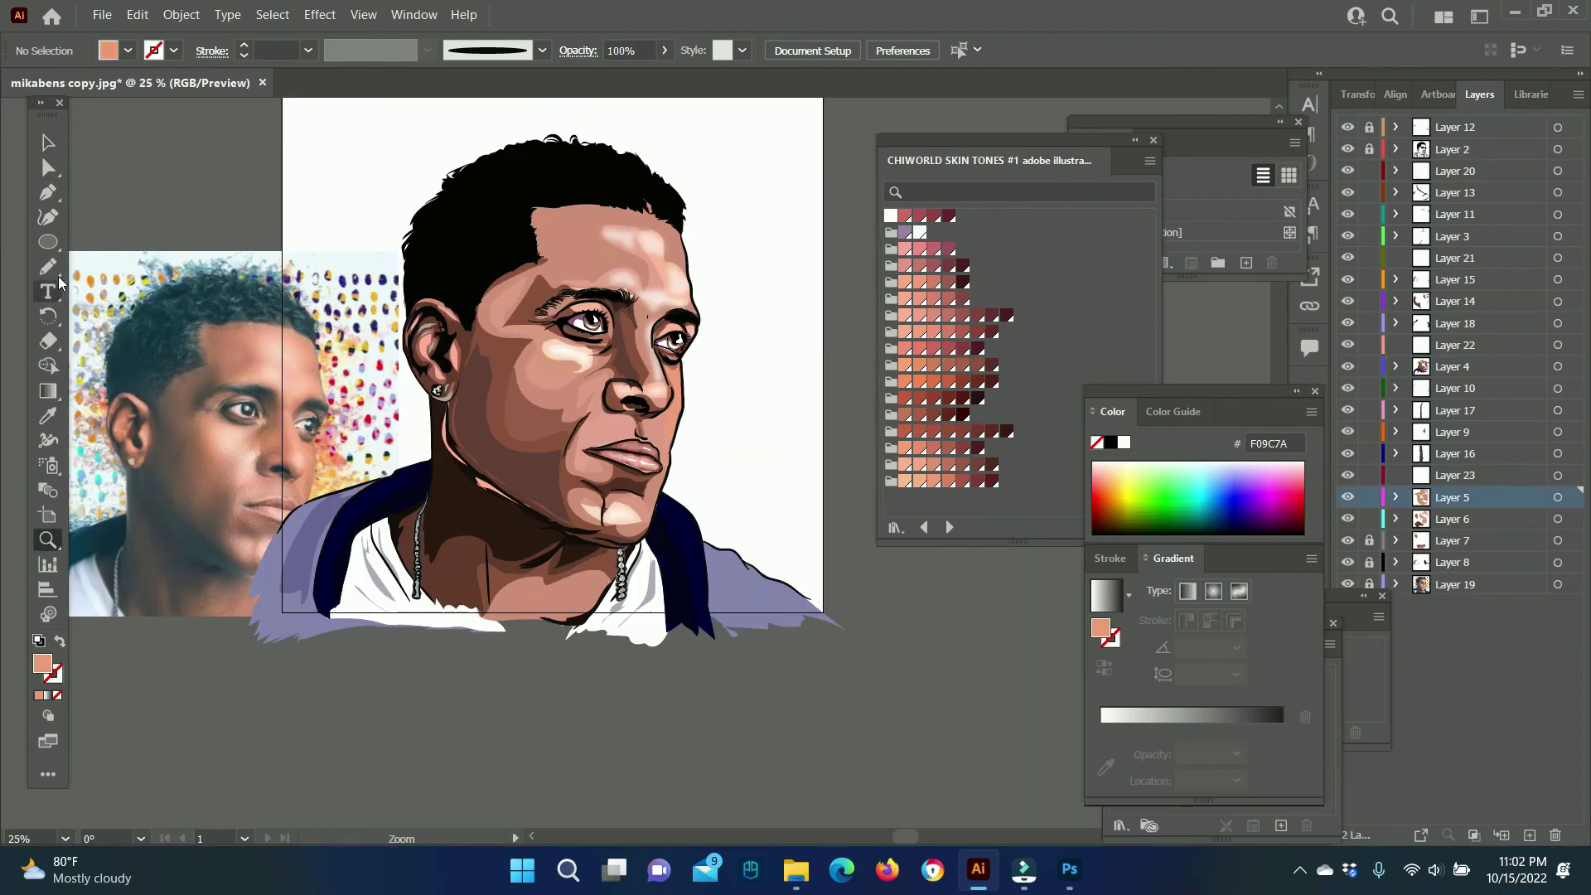
Create a new calligraphic brush and paint a test stroke above the portrait.
{"action": "left_click", "coordinate": [47, 266]}
{"action": "left_click", "coordinate": [307, 50]}
{"action": "left_click", "coordinate": [542, 50]}
{"action": "left_click", "coordinate": [490, 213]}
{"action": "key", "text": "Return"}
{"action": "key", "text": "Return"}
{"action": "mouse_move", "coordinate": [344, 134]}
{"action": "left_mouse_down"}
{"action": "mouse_move", "coordinate": [337, 180]}
{"action": "mouse_move", "coordinate": [325, 132]}
{"action": "mouse_move", "coordinate": [348, 207]}
{"action": "left_mouse_up"}
Give the brush stroke a grey gradient with adjusted midpoints and paint a gradient test stroke.
{"action": "left_click", "coordinate": [48, 695]}
{"action": "left_click", "coordinate": [1186, 728]}
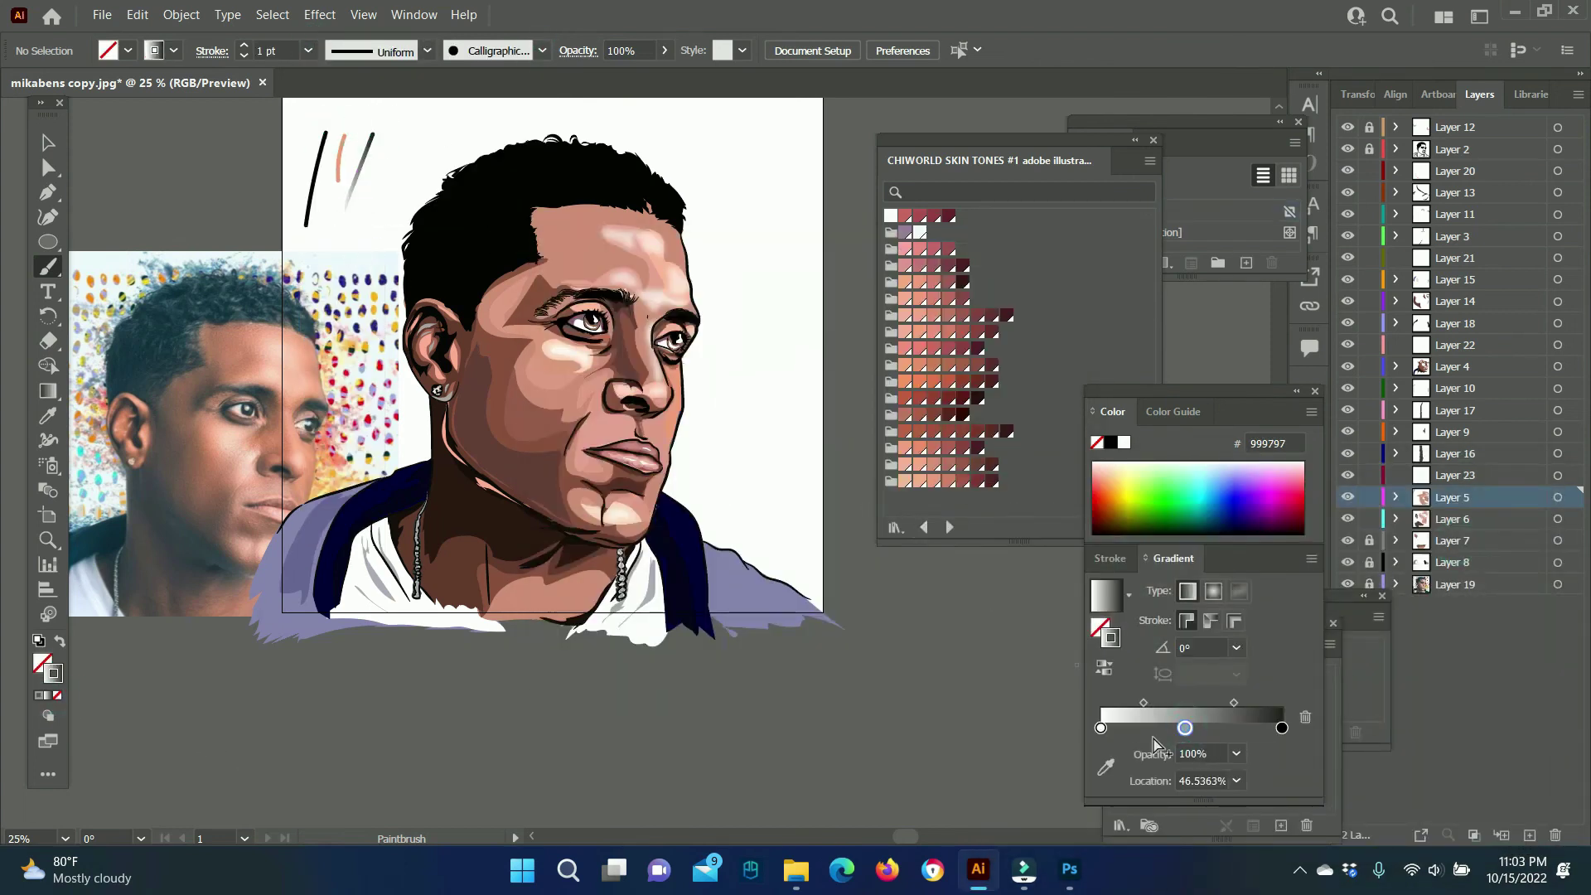
{"action": "key", "text": "g"}
{"action": "left_click", "coordinate": [1105, 767]}
{"action": "left_click_drag", "start_coordinate": [1144, 703], "coordinate": [1212, 703]}
{"action": "left_click_drag", "start_coordinate": [1165, 702], "coordinate": [1173, 703]}
{"action": "key", "text": "b"}
{"action": "mouse_move", "coordinate": [775, 141]}
{"action": "left_mouse_down"}
{"action": "mouse_move", "coordinate": [776, 228]}
{"action": "mouse_move", "coordinate": [725, 197]}
{"action": "left_mouse_up"}
Paint more test strokes, including thin ones at 0.5 pt stroke weight.
{"action": "left_click_drag", "start_coordinate": [1171, 702], "coordinate": [1159, 703]}
{"action": "left_click_drag", "start_coordinate": [794, 230], "coordinate": [802, 322]}
{"action": "left_click", "coordinate": [307, 51]}
{"action": "left_click", "coordinate": [331, 92]}
{"action": "left_click_drag", "start_coordinate": [746, 253], "coordinate": [760, 335]}
{"action": "key", "text": "z"}
{"action": "left_click", "coordinate": [331, 424]}
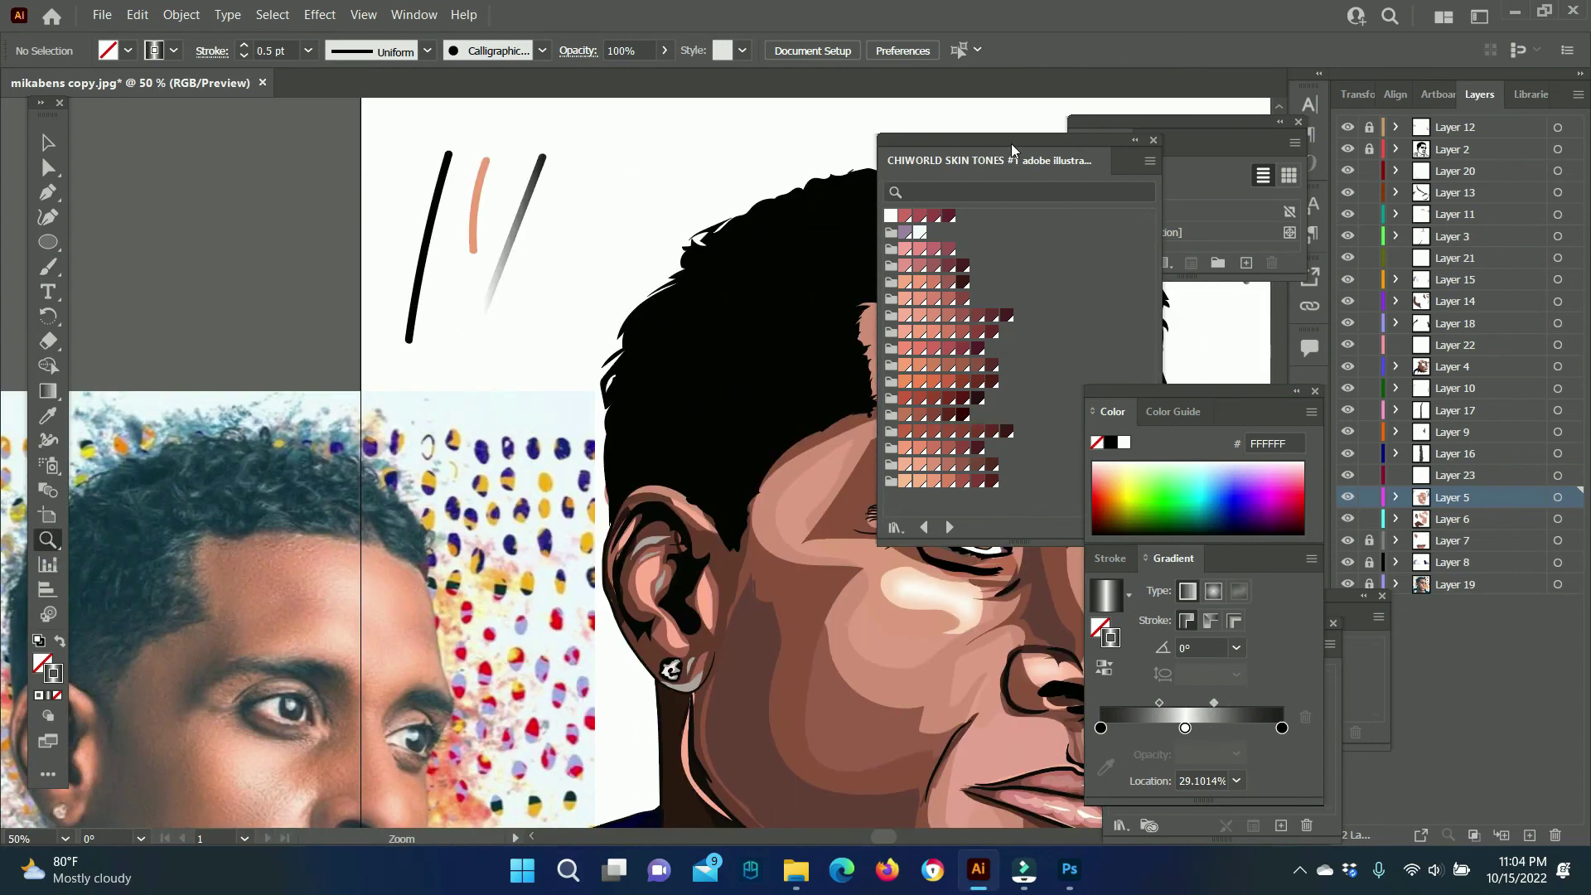
{"action": "key", "text": "b"}
{"action": "left_click_drag", "start_coordinate": [599, 139], "coordinate": [579, 219]}
Undo the last test stroke and paint thin glossy gradient strands over the hair.
{"action": "left_click", "coordinate": [137, 14]}
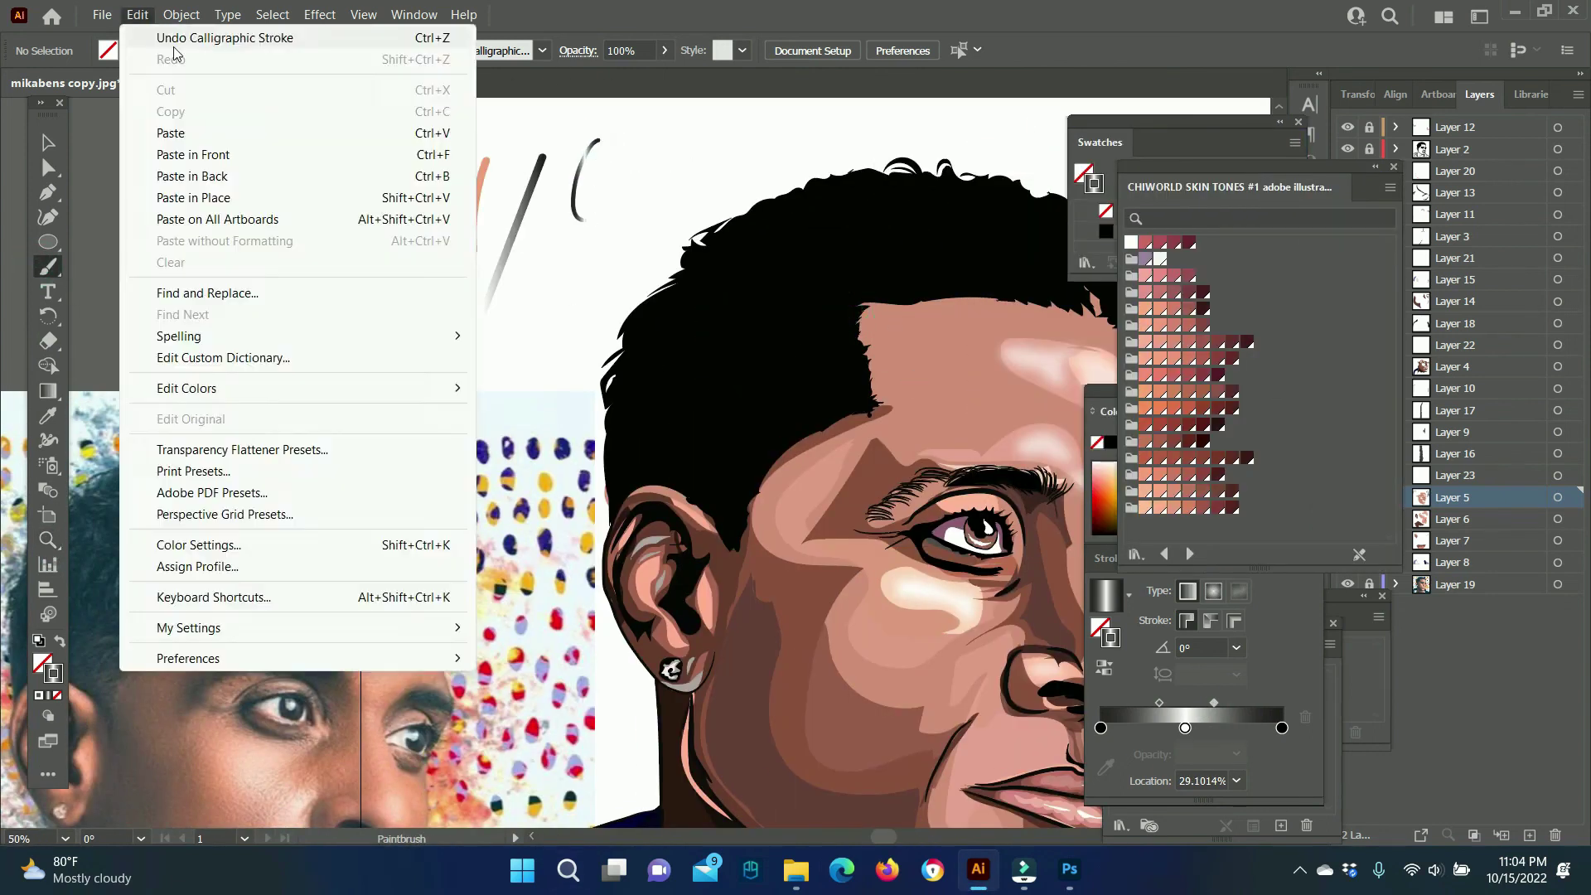
{"action": "left_click", "coordinate": [1529, 835]}
{"action": "left_click_drag", "start_coordinate": [794, 335], "coordinate": [837, 347]}
{"action": "left_click_drag", "start_coordinate": [824, 402], "coordinate": [731, 452]}
{"action": "scroll", "coordinate": [746, 431], "scroll_direction": "down", "scroll_amount": 1}
{"action": "left_click_drag", "start_coordinate": [750, 319], "coordinate": [732, 369]}
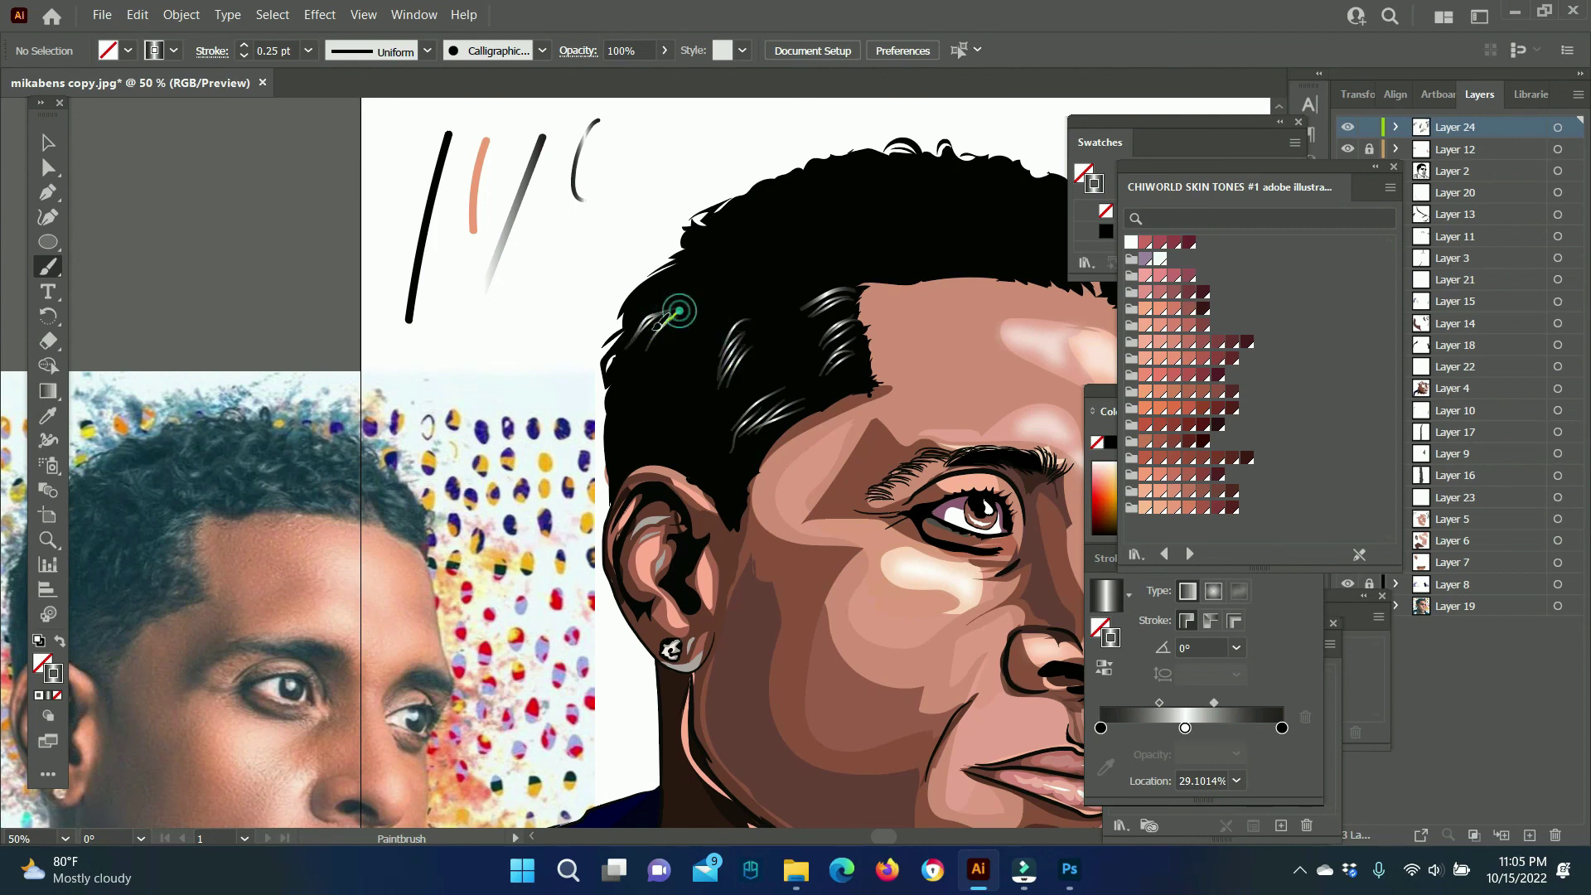
{"action": "left_click_drag", "start_coordinate": [667, 363], "coordinate": [653, 408]}
{"action": "left_click_drag", "start_coordinate": [700, 330], "coordinate": [663, 410]}
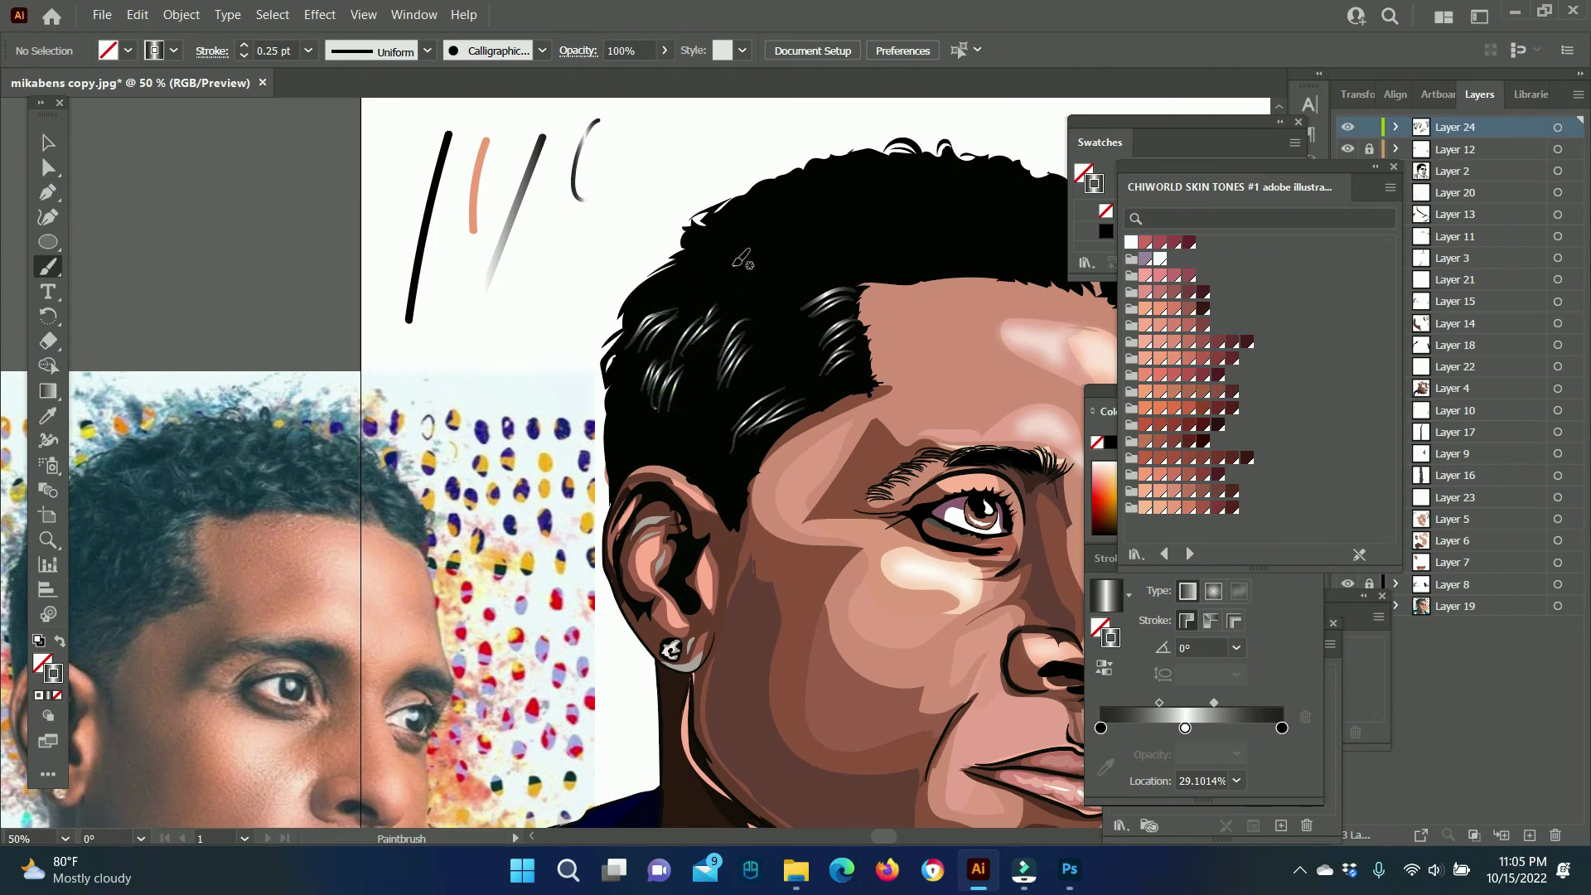
Paint further light strands across the upper hair and along the hairline.
{"action": "scroll", "coordinate": [740, 259], "scroll_direction": "left", "scroll_amount": 5}
{"action": "scroll", "coordinate": [812, 356], "scroll_direction": "right", "scroll_amount": 2}
{"action": "scroll", "coordinate": [868, 447], "scroll_direction": "right", "scroll_amount": 2}
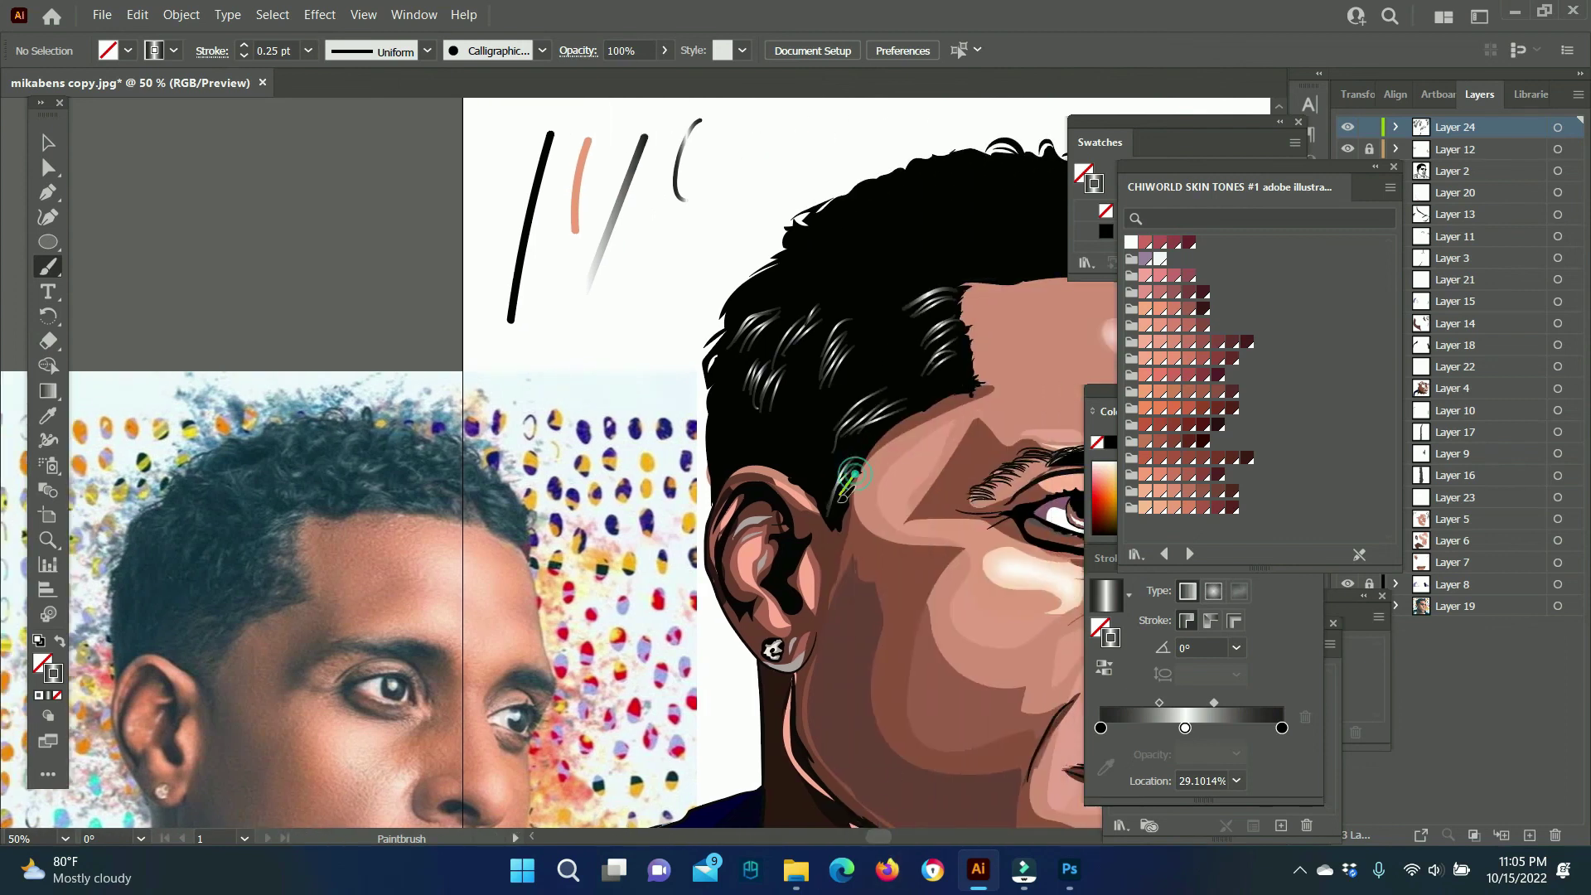
{"action": "mouse_move", "coordinate": [815, 431]}
{"action": "left_mouse_down"}
{"action": "mouse_move", "coordinate": [820, 413]}
{"action": "mouse_move", "coordinate": [756, 425]}
{"action": "left_mouse_up"}
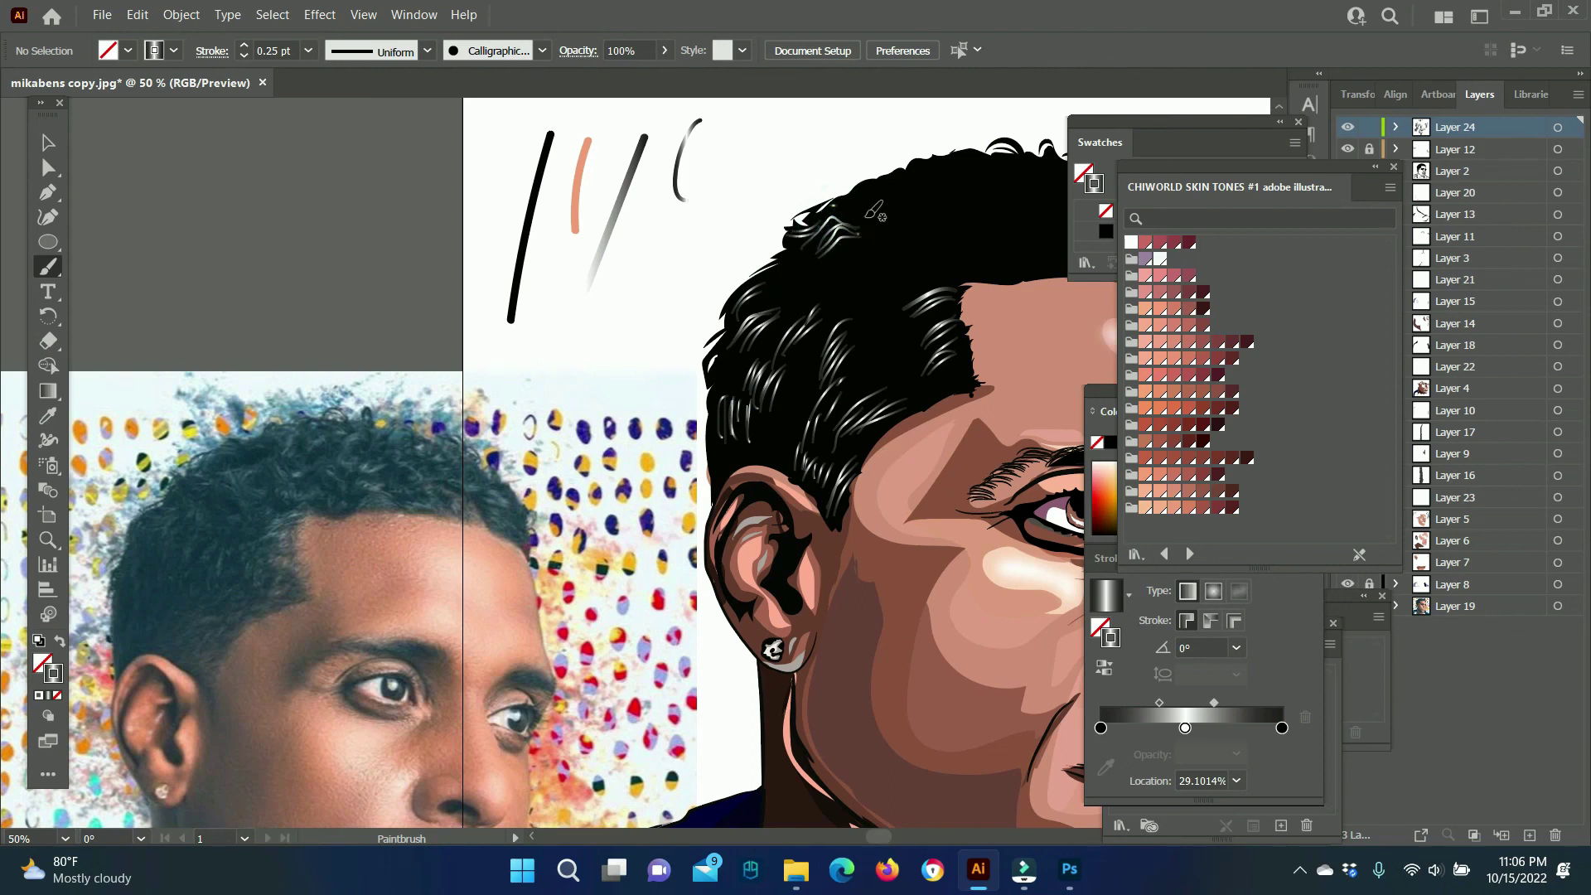
{"action": "left_click_drag", "start_coordinate": [853, 246], "coordinate": [929, 235]}
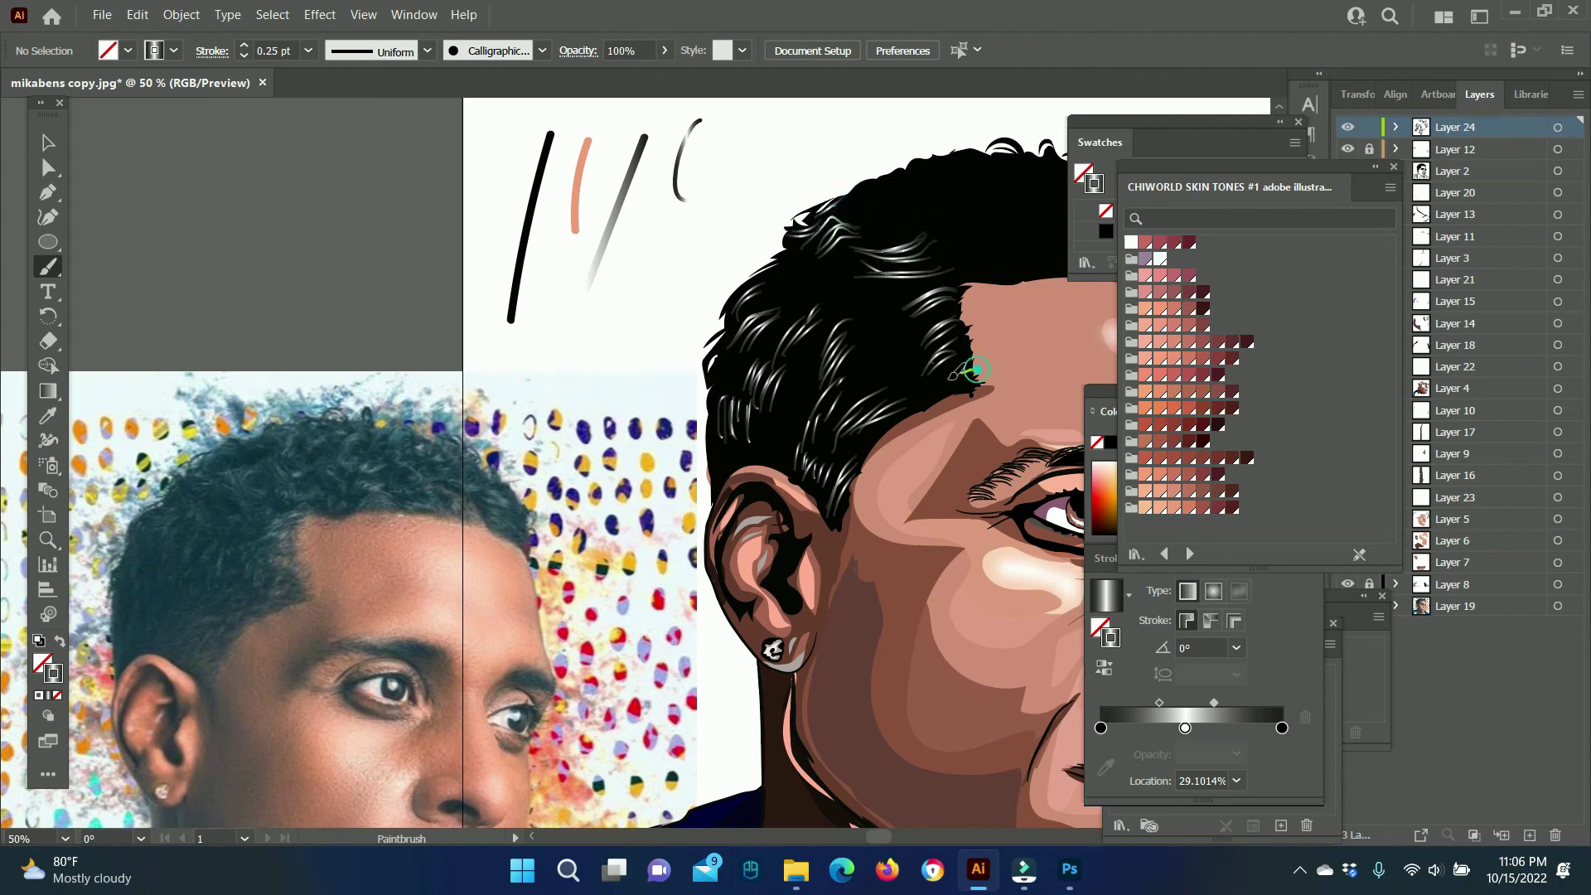
{"action": "scroll", "coordinate": [936, 301], "scroll_direction": "right", "scroll_amount": 5}
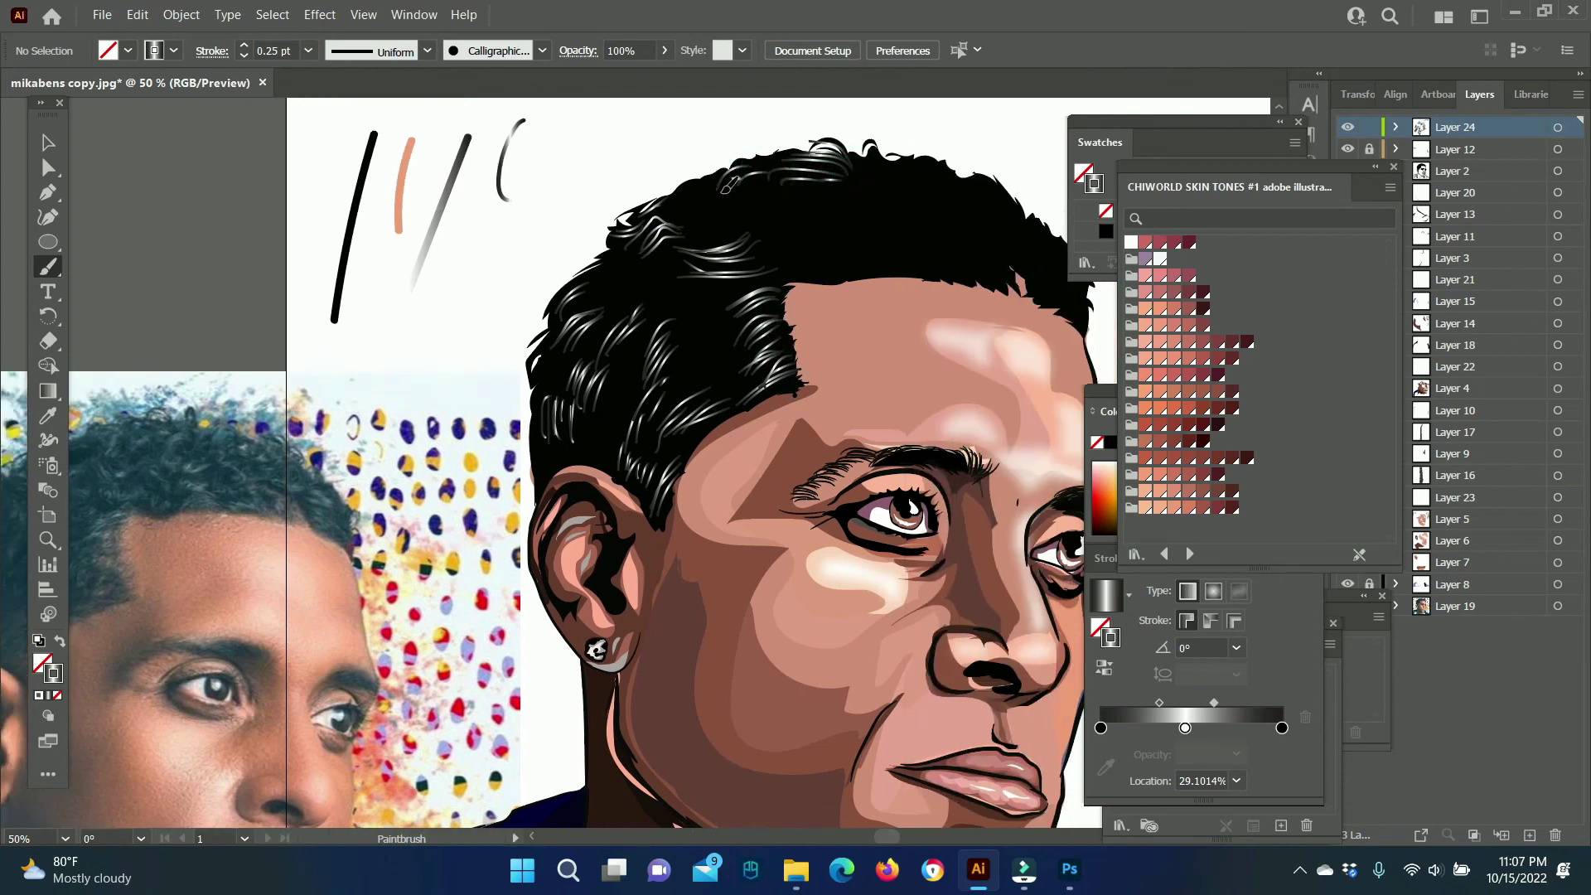
{"action": "left_click_drag", "start_coordinate": [820, 209], "coordinate": [914, 220]}
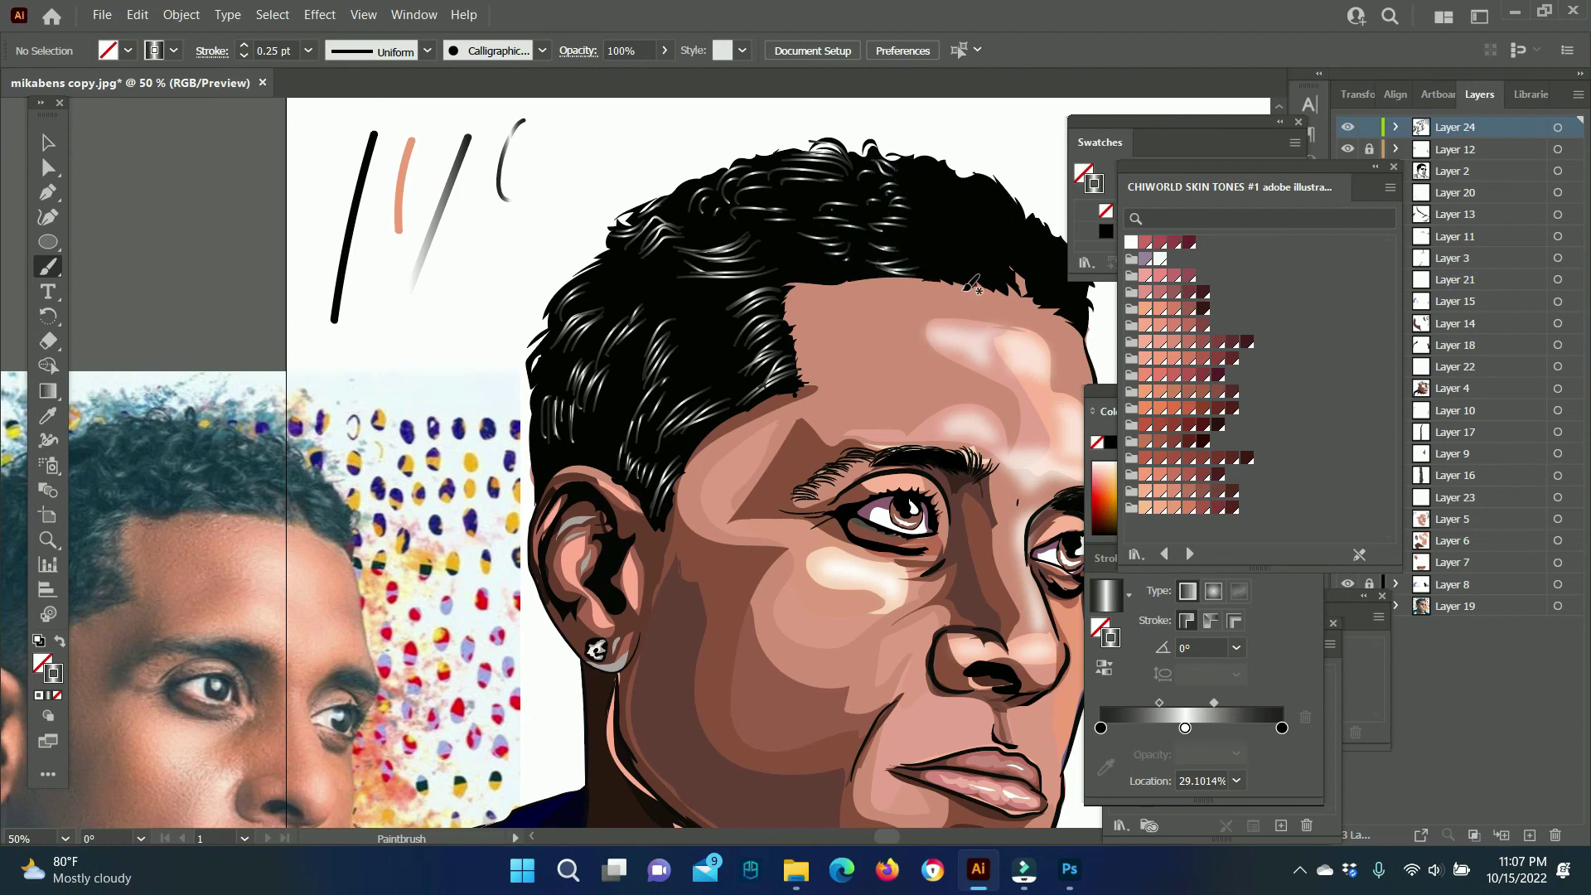
{"action": "mouse_move", "coordinate": [973, 232]}
{"action": "left_mouse_down"}
{"action": "mouse_move", "coordinate": [953, 190]}
{"action": "mouse_move", "coordinate": [912, 216]}
{"action": "left_mouse_up"}
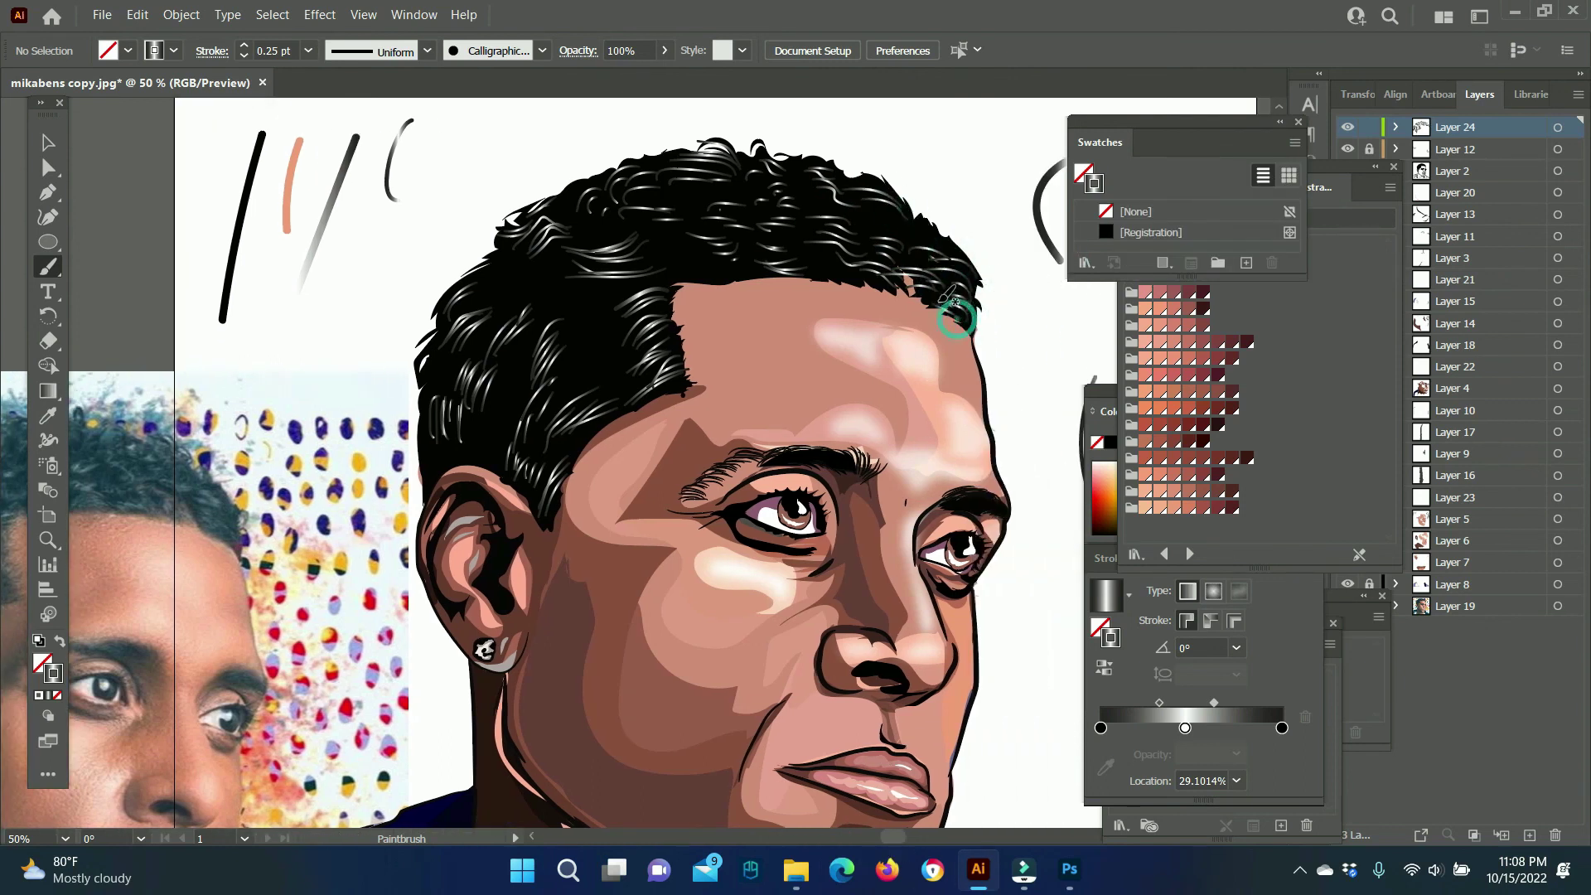
{"action": "key", "text": "z"}
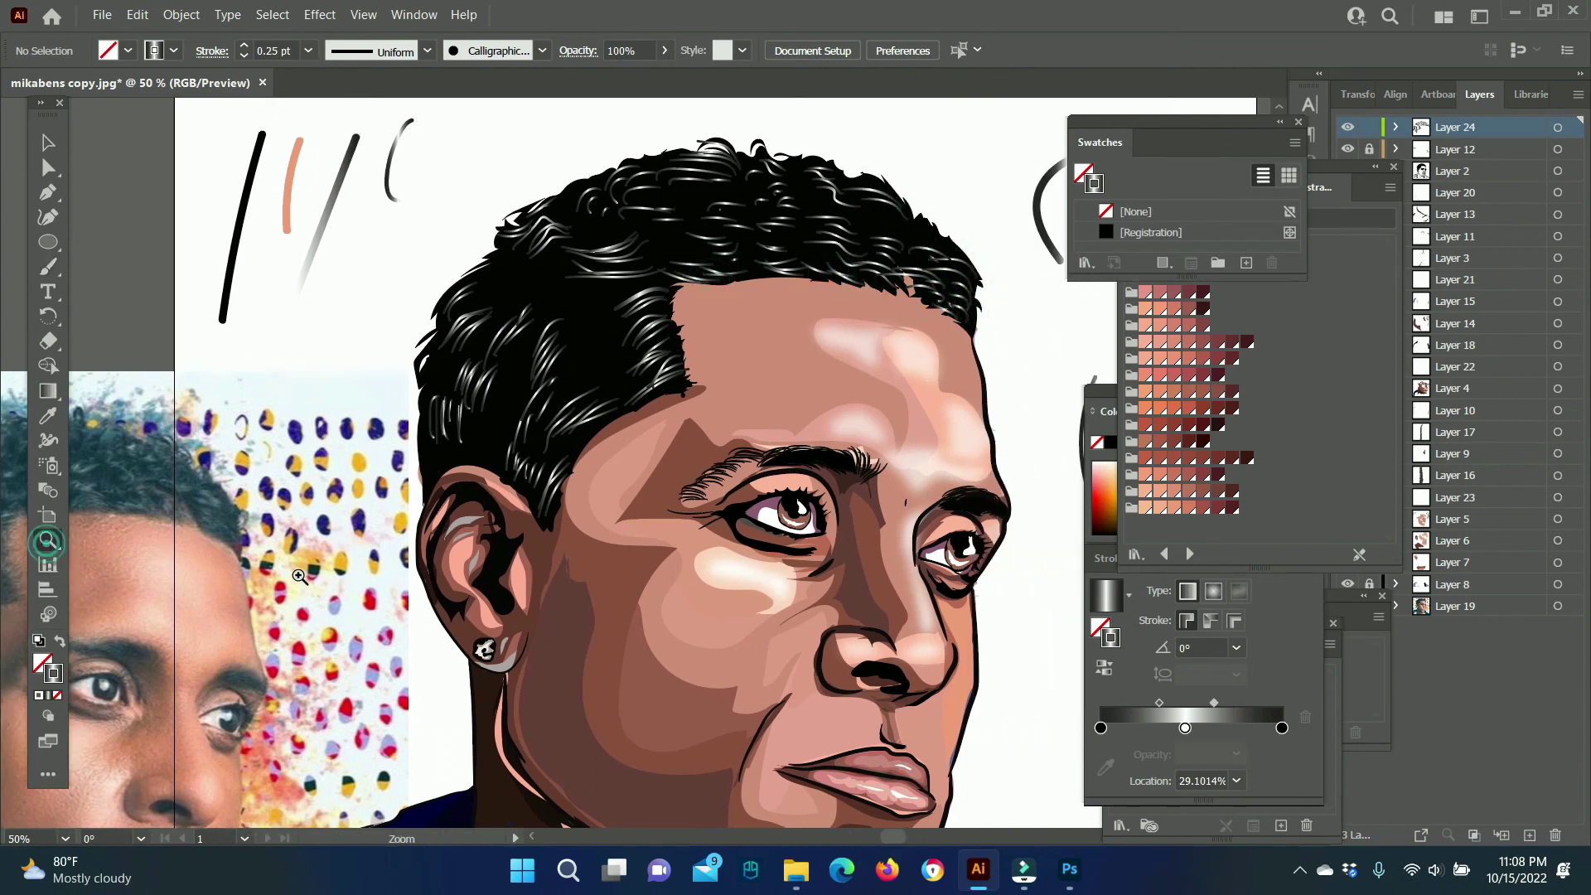
{"action": "left_click", "coordinate": [669, 542], "text": "alt"}
{"action": "left_click", "coordinate": [732, 490], "text": "alt"}
Delete the calligraphic test strokes at the artboard's top-left and on the right.
{"action": "key", "text": "v"}
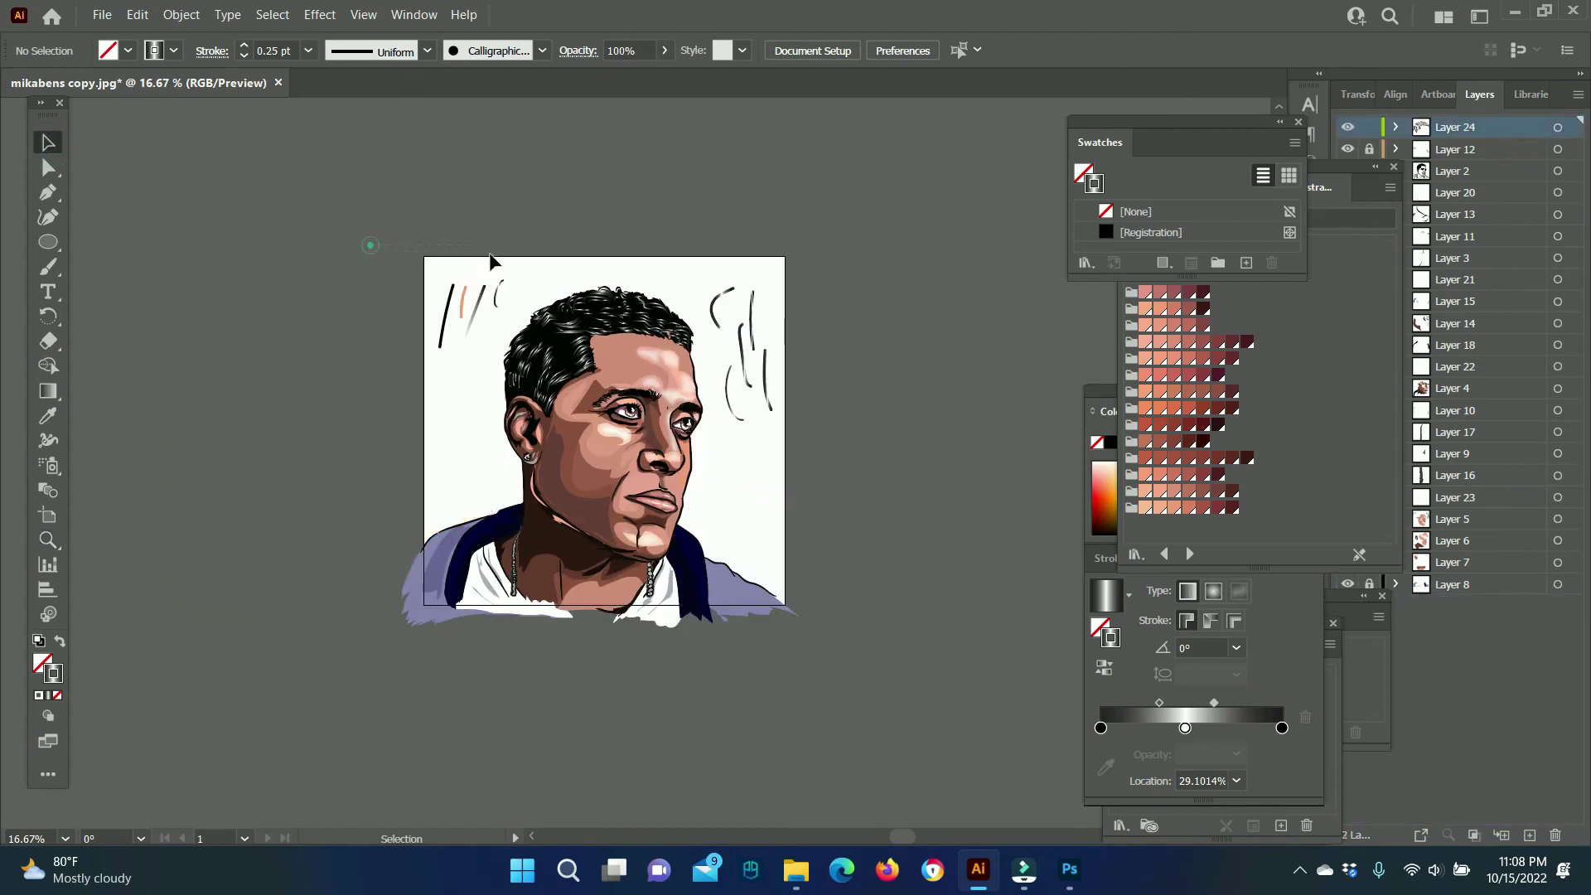
{"action": "left_click_drag", "start_coordinate": [490, 259], "coordinate": [426, 356]}
{"action": "key", "text": "Delete"}
{"action": "key", "text": "Delete"}
{"action": "left_click_drag", "start_coordinate": [842, 472], "coordinate": [730, 348]}
{"action": "key", "text": "Delete"}
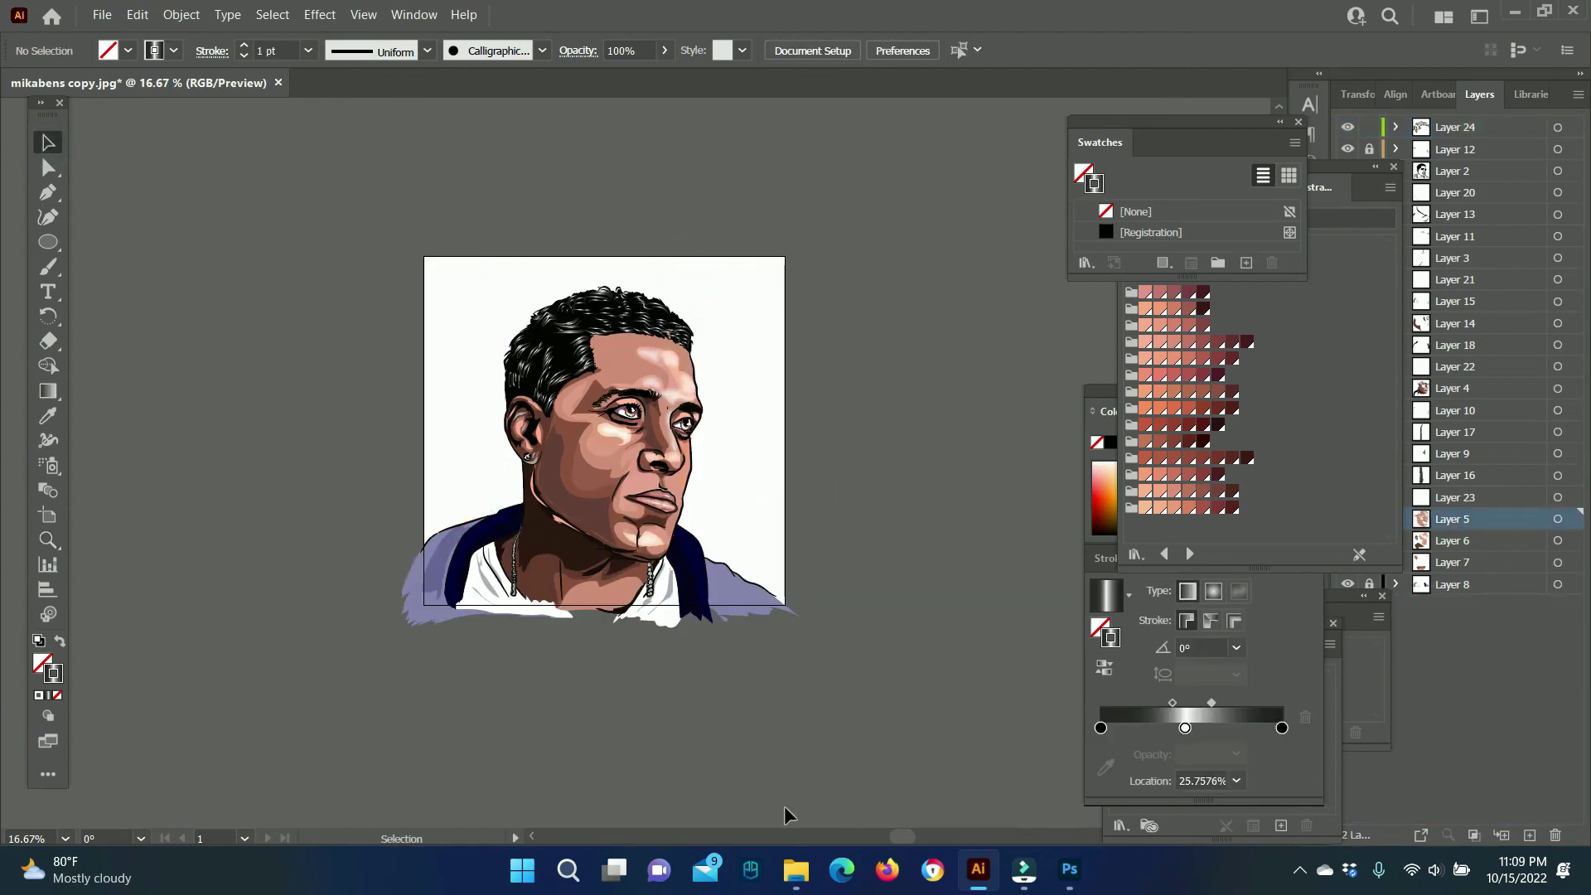
{"action": "left_click_drag", "start_coordinate": [1330, 188], "coordinate": [1078, 200]}
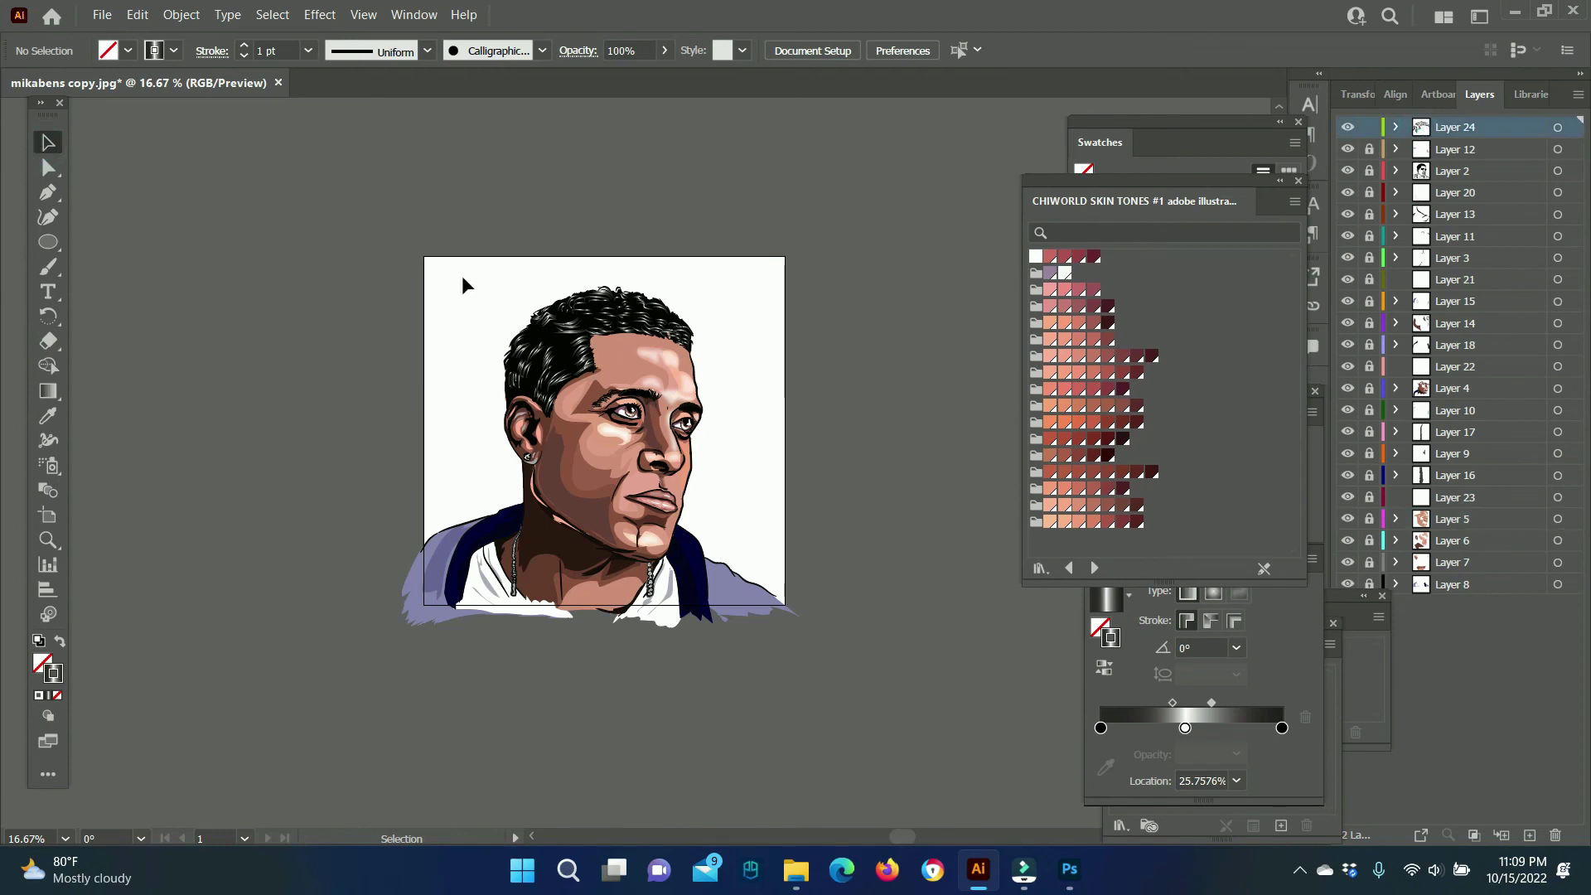
{"action": "left_click_drag", "start_coordinate": [461, 275], "coordinate": [770, 524]}
{"action": "left_click", "coordinate": [846, 355]}
Export the finished portrait with File > Export > Export As.
{"action": "left_click", "coordinate": [102, 14]}
{"action": "left_click", "coordinate": [464, 424]}
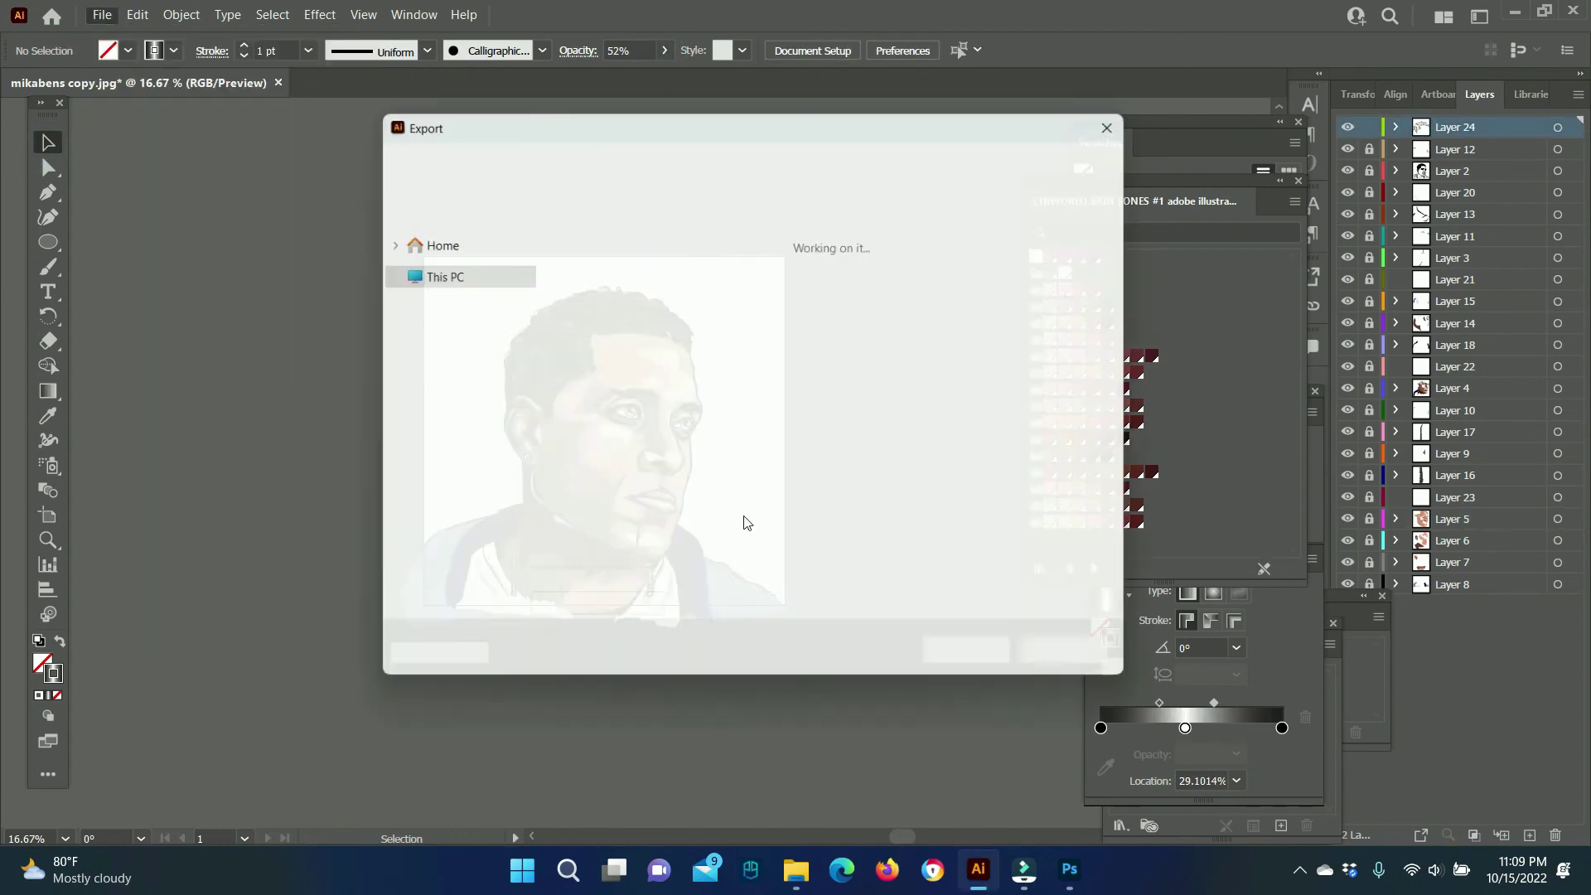
{"action": "left_click", "coordinate": [980, 665]}
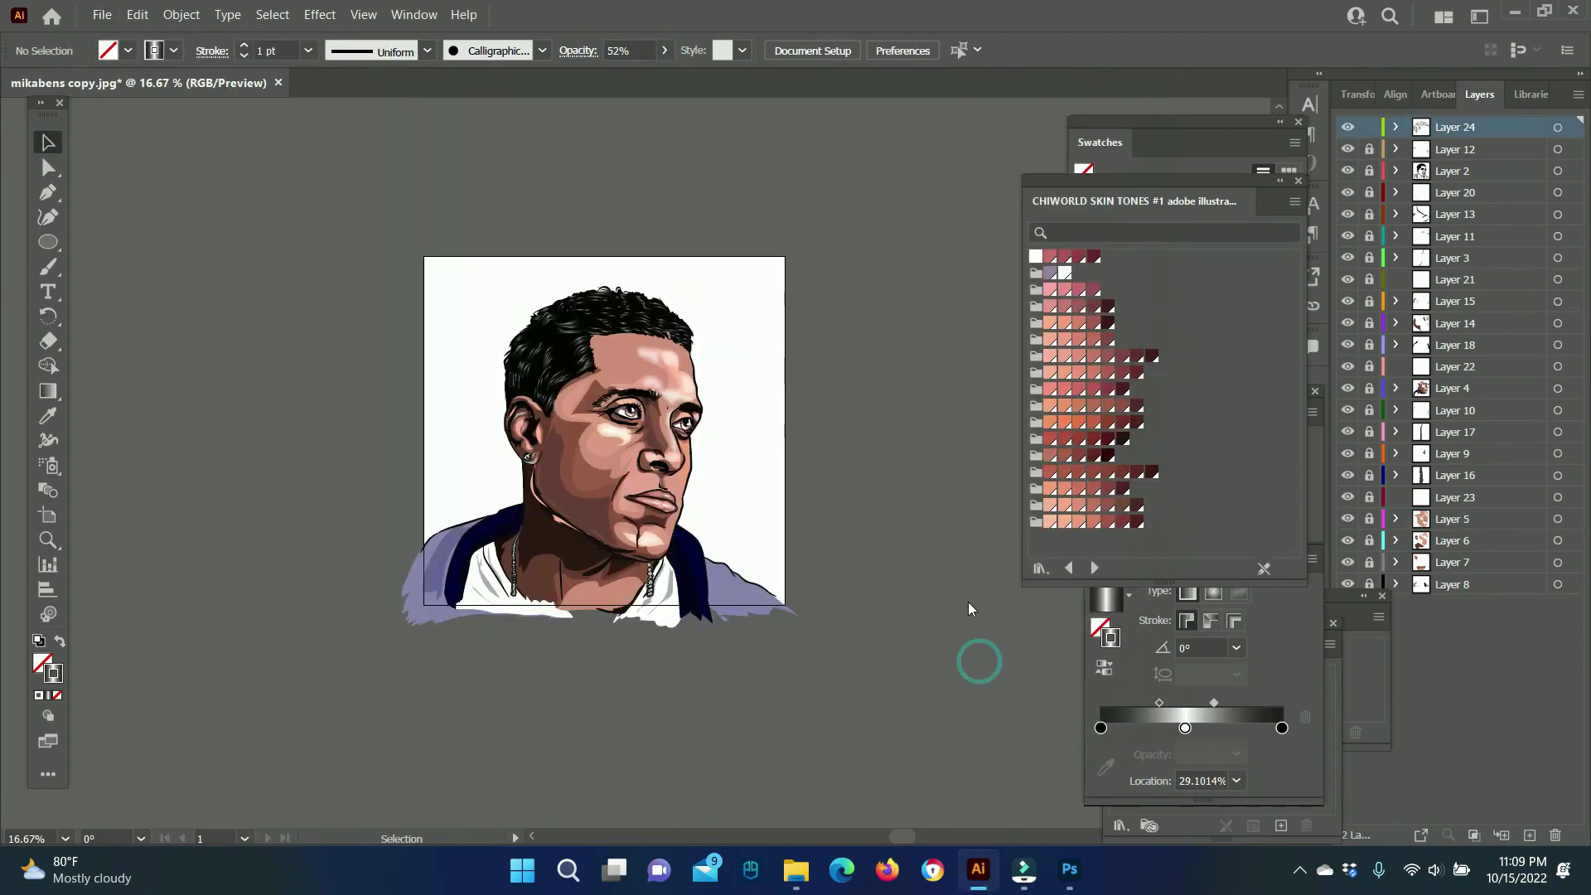